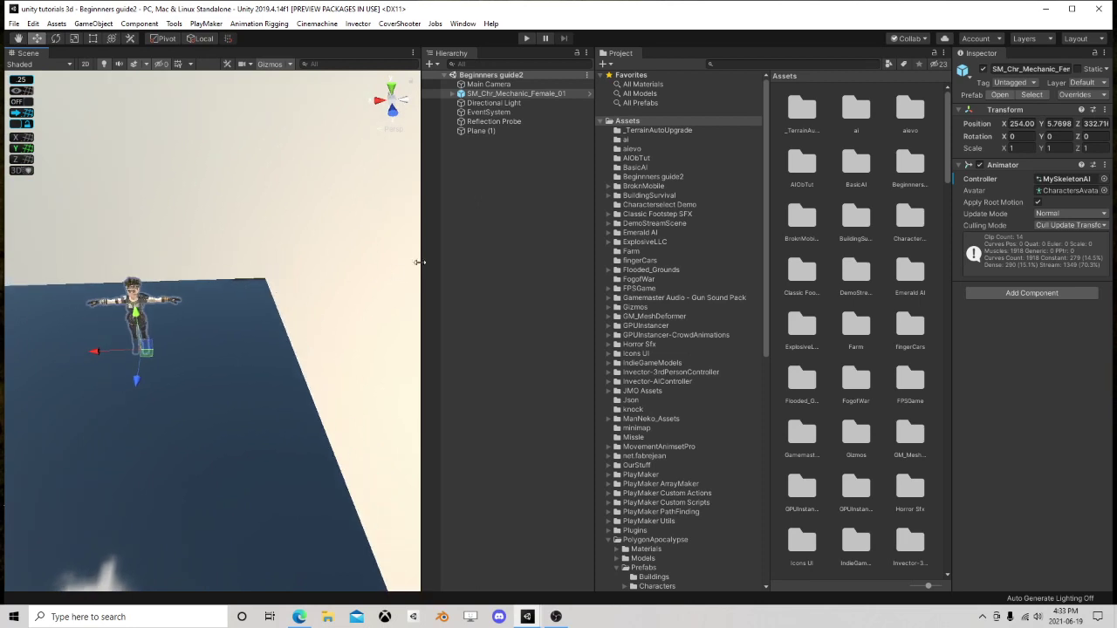
- Widen the Scene view and bring the mechanic character into closer view on the plane
{"action": "left_click_drag", "start_coordinate": [420, 260], "coordinate": [578, 258]}
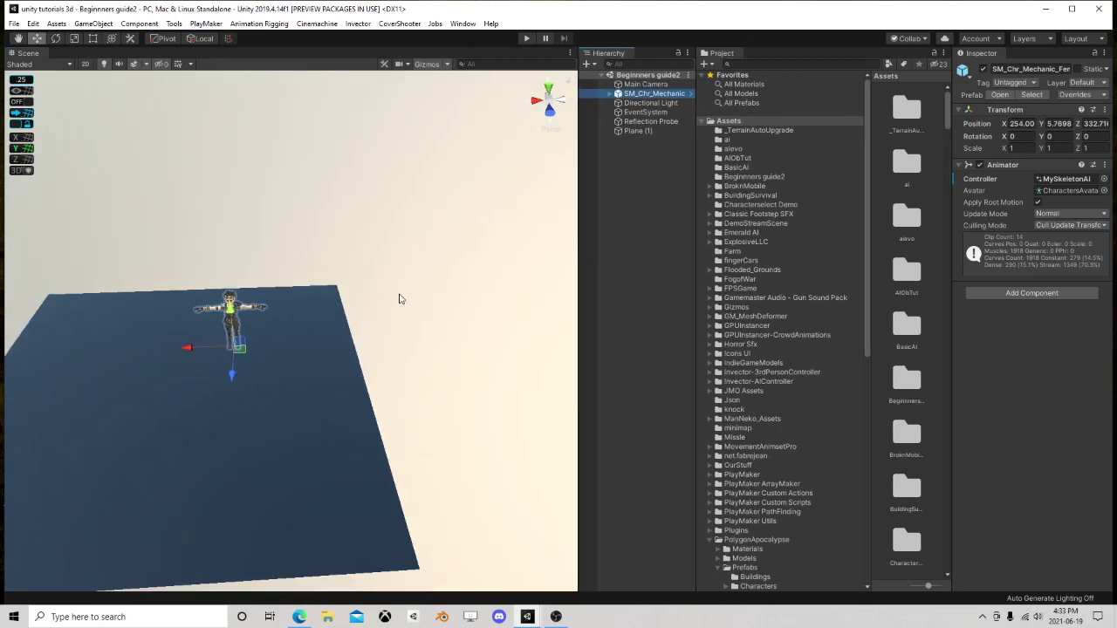
{"action": "scroll", "coordinate": [399, 299], "scroll_direction": "up", "scroll_amount": 5}
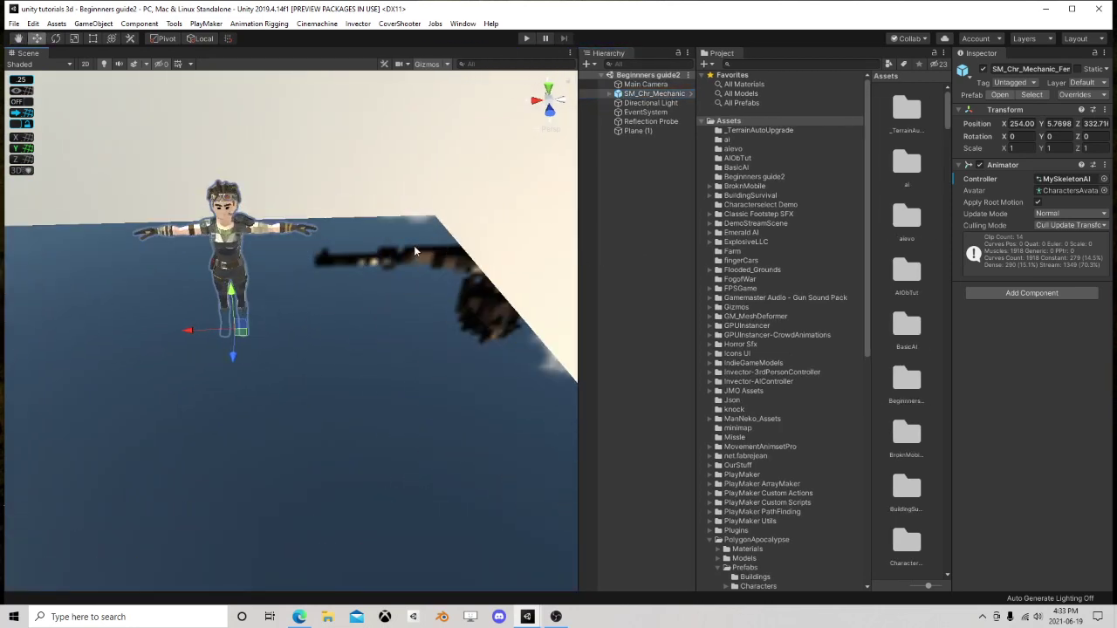
{"action": "middle_click_drag", "start_coordinate": [414, 251], "coordinate": [436, 272]}
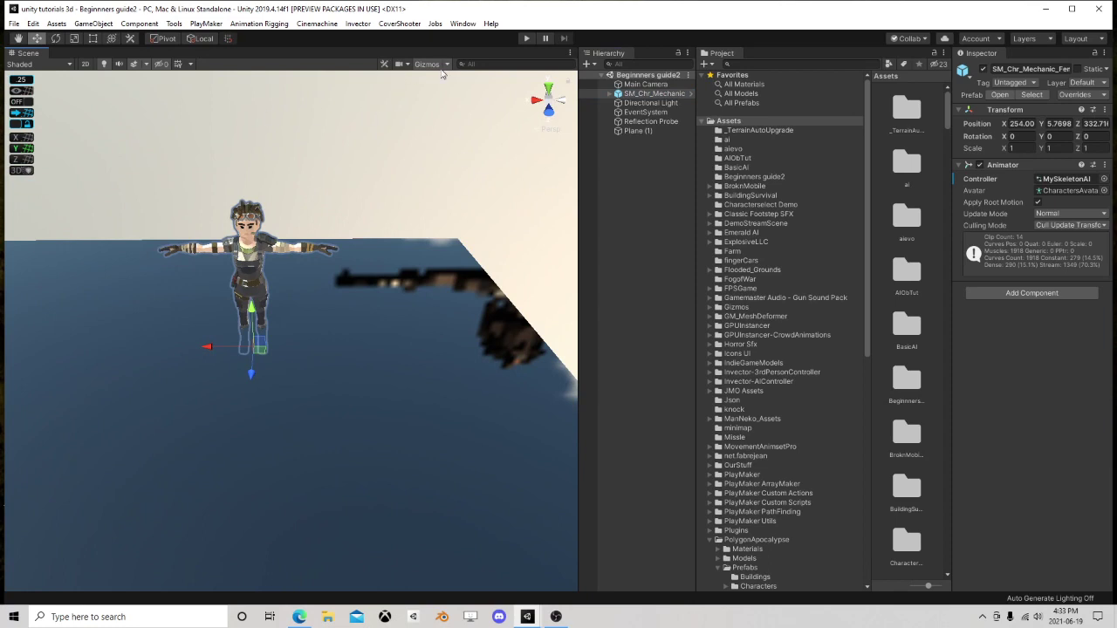
- Enlarge the 3D gizmo icons in the Scene view to about the middle of the size range
{"action": "left_click", "coordinate": [448, 64]}
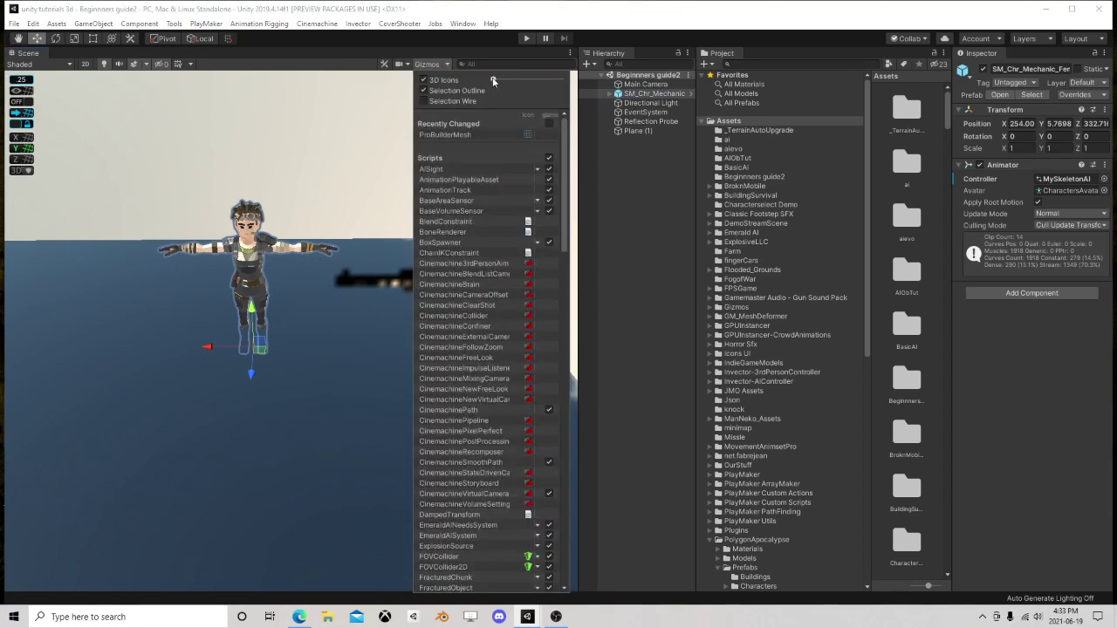
{"action": "left_click_drag", "start_coordinate": [560, 87], "coordinate": [528, 85]}
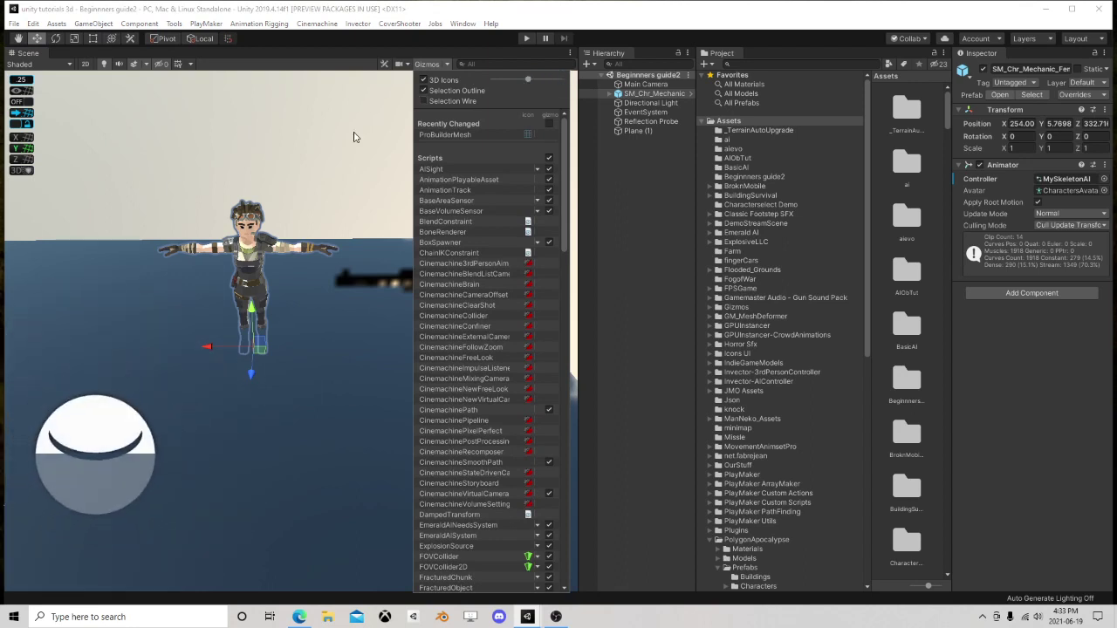
{"action": "scroll", "coordinate": [257, 303], "scroll_direction": "down", "scroll_amount": 4}
{"action": "left_click", "coordinate": [636, 169]}
{"action": "scroll", "coordinate": [379, 253], "scroll_direction": "down", "scroll_amount": 2}
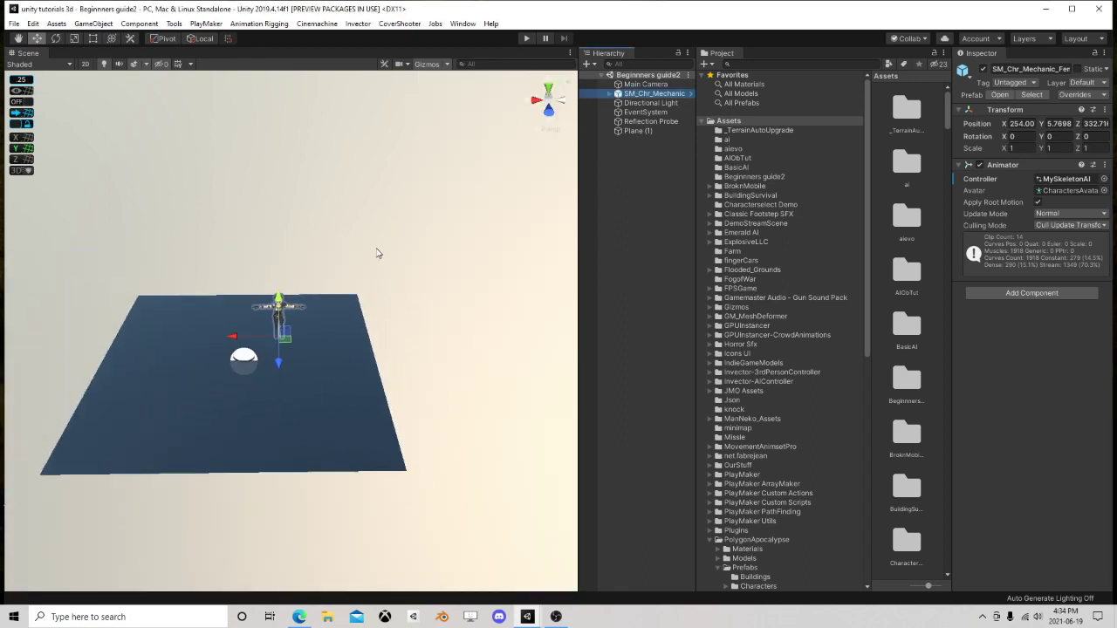
- Add a PlayMakerFSM component to the mechanic character
{"action": "scroll", "coordinate": [367, 252], "scroll_direction": "up", "scroll_amount": 4}
{"action": "scroll", "coordinate": [407, 236], "scroll_direction": "down", "scroll_amount": 3}
{"action": "scroll", "coordinate": [446, 218], "scroll_direction": "up", "scroll_amount": 3}
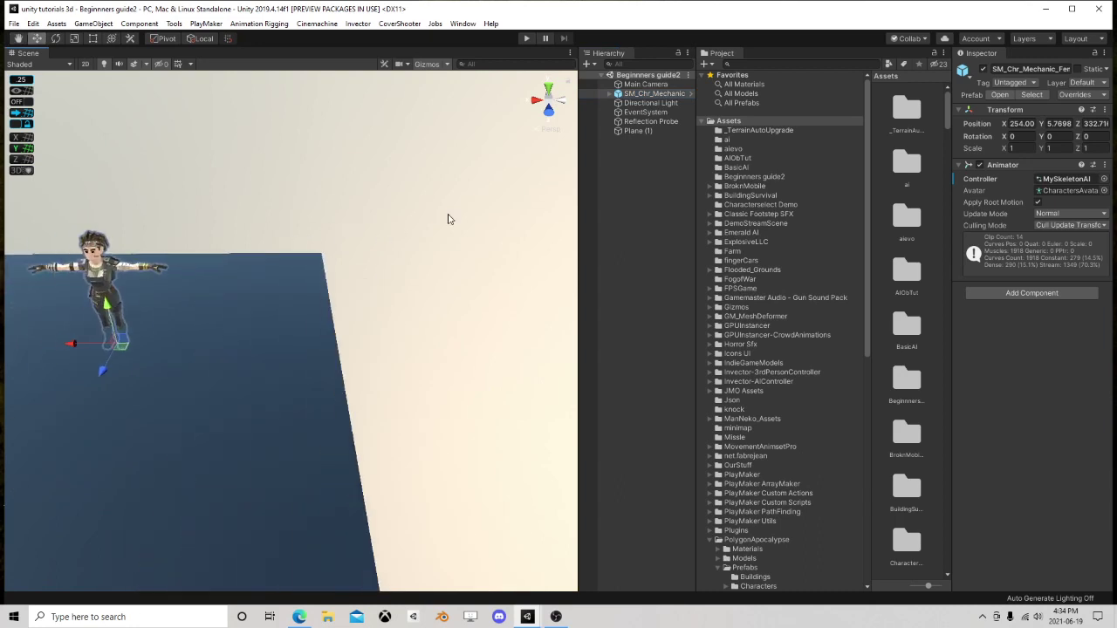
{"action": "right_click", "coordinate": [646, 94]}
{"action": "left_click", "coordinate": [606, 224]}
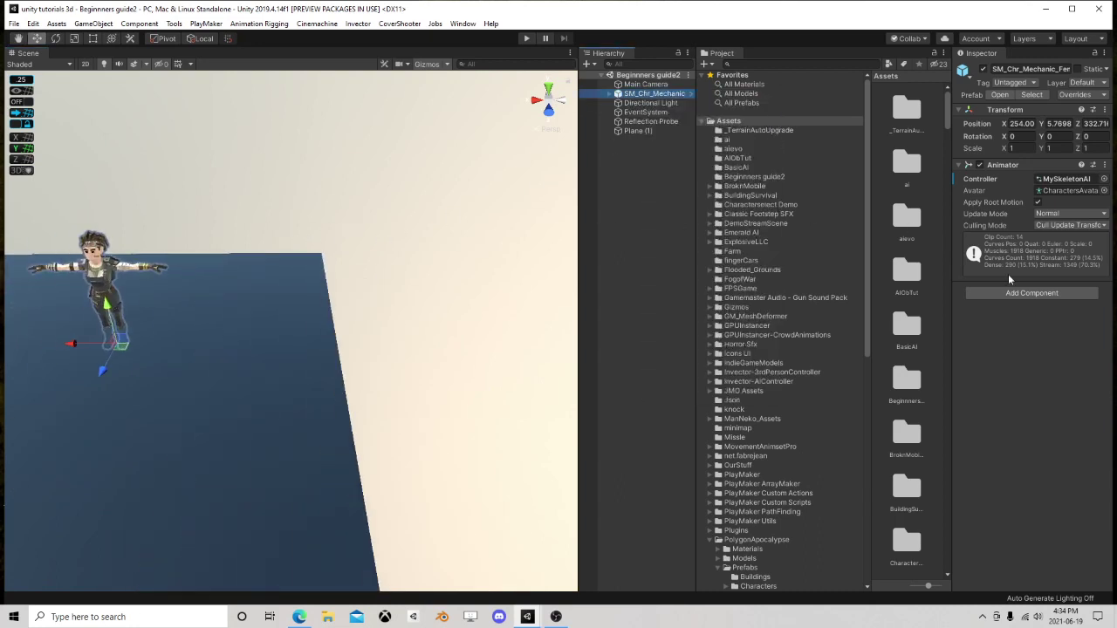
{"action": "left_click", "coordinate": [1005, 293]}
{"action": "type", "text": "rfsm"}
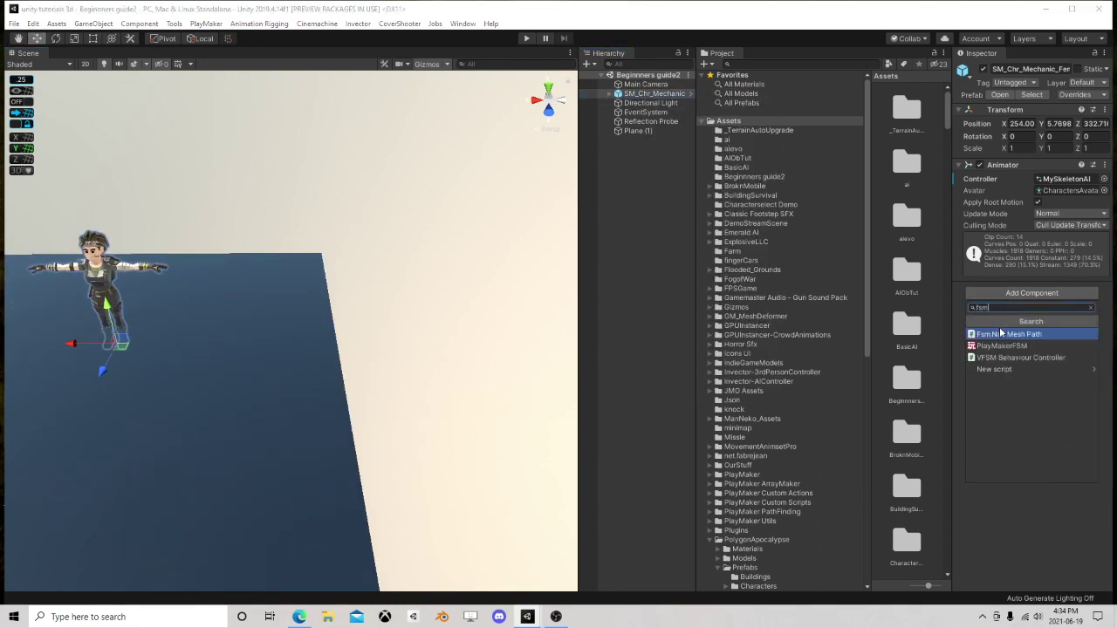
{"action": "left_click", "coordinate": [997, 346]}
- Create a 3D cube and place it beside the plane, off its edge
{"action": "scroll", "coordinate": [272, 316], "scroll_direction": "down", "scroll_amount": 4}
{"action": "scroll", "coordinate": [272, 316], "scroll_direction": "down", "scroll_amount": 1}
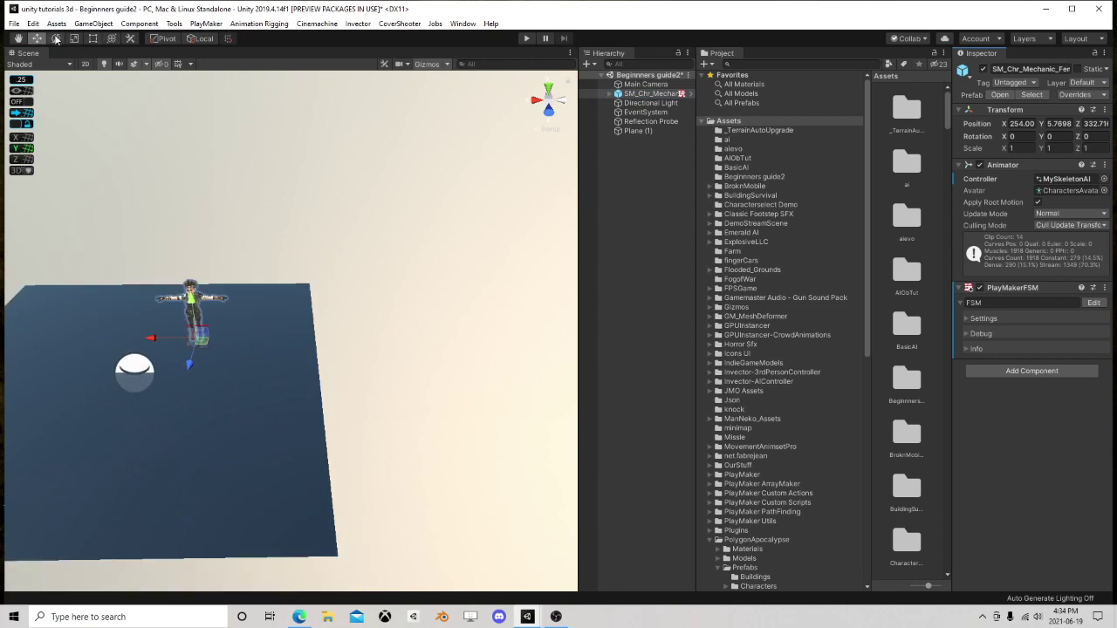
{"action": "left_click", "coordinate": [94, 25]}
{"action": "mouse_move", "coordinate": [113, 79]}
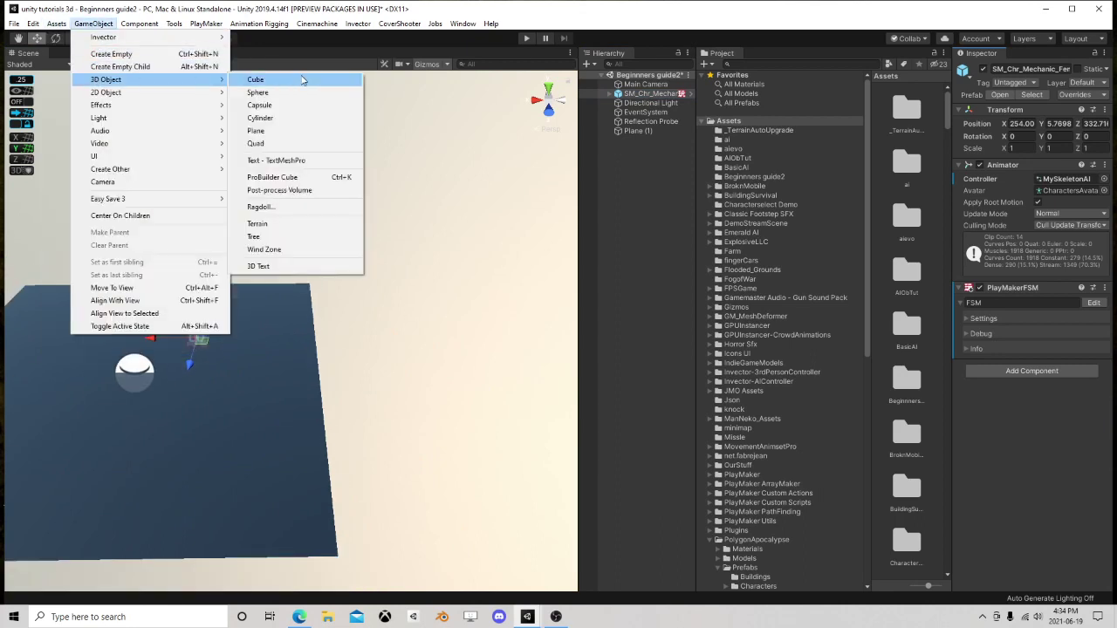
{"action": "left_click", "coordinate": [253, 80]}
{"action": "left_click_drag", "start_coordinate": [295, 308], "coordinate": [444, 267]}
- Add a PlayMakerFSM component to the cube and move the cube closer to the plane
{"action": "left_click", "coordinate": [1032, 520]}
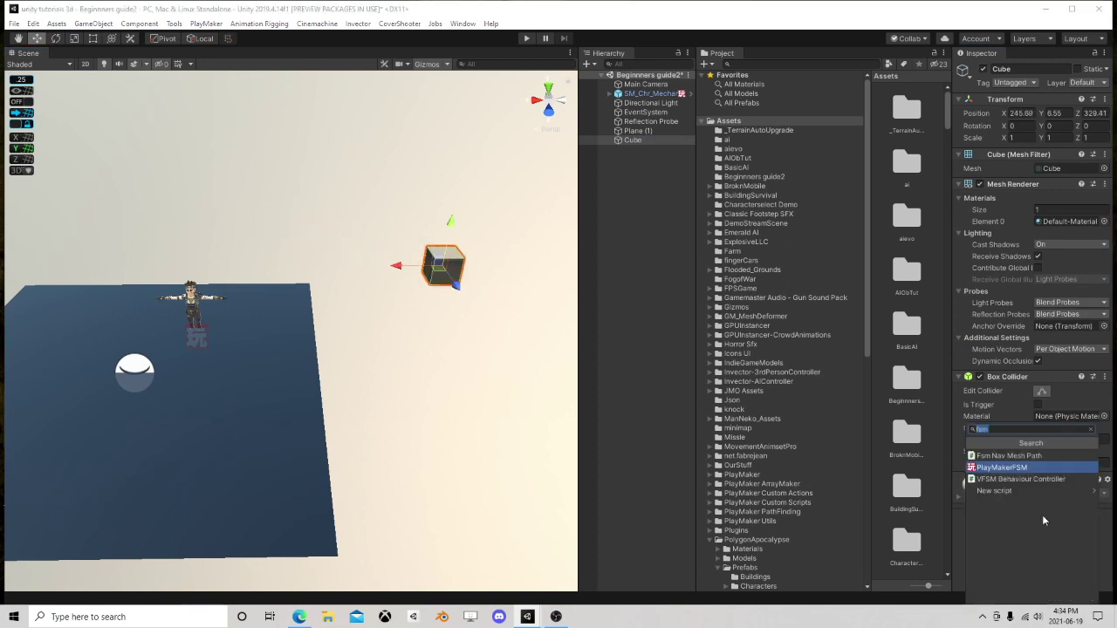
{"action": "left_click", "coordinate": [1003, 472]}
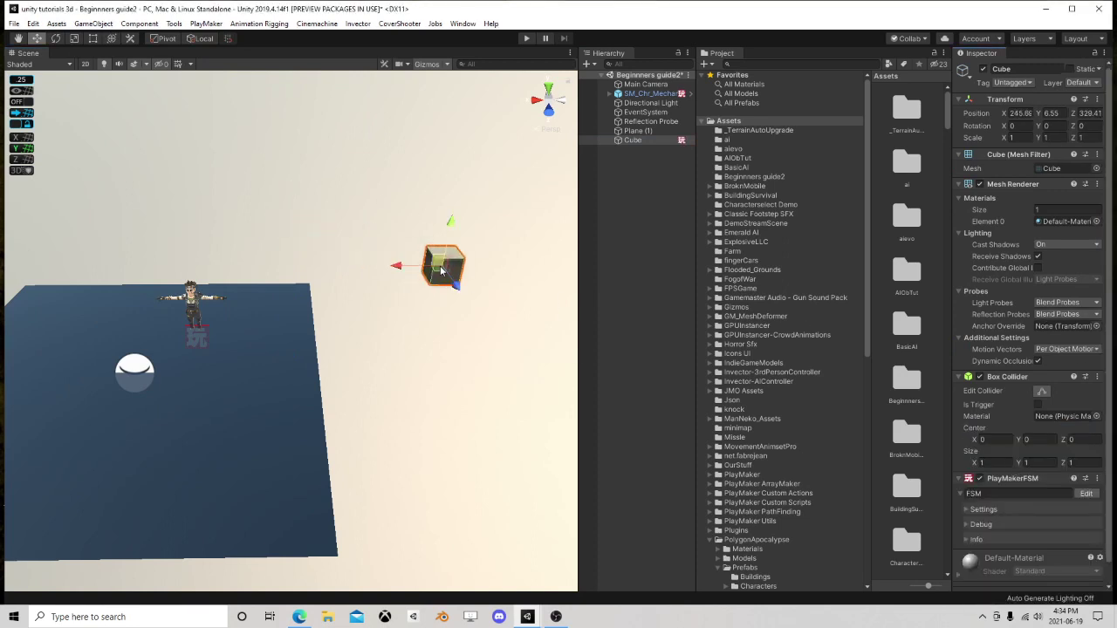
{"action": "left_click_drag", "start_coordinate": [438, 267], "coordinate": [403, 306]}
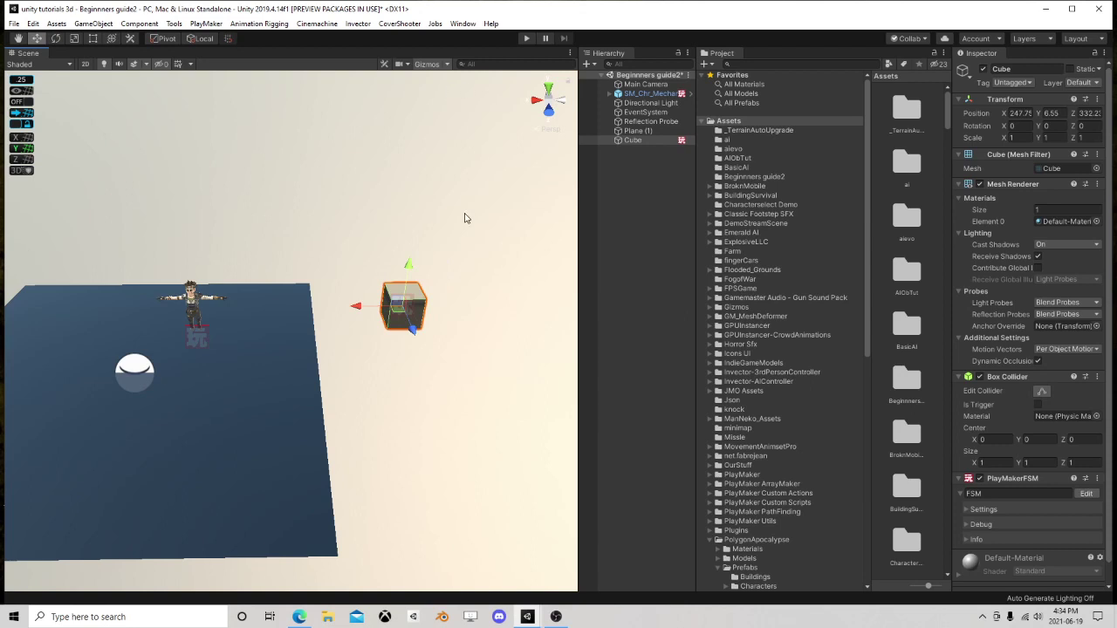
- Add a point light and position it above the space between the character and the cube
{"action": "scroll", "coordinate": [480, 236], "scroll_direction": "down", "scroll_amount": 2}
{"action": "left_click_drag", "start_coordinate": [479, 237], "coordinate": [218, 201], "text": "alt"}
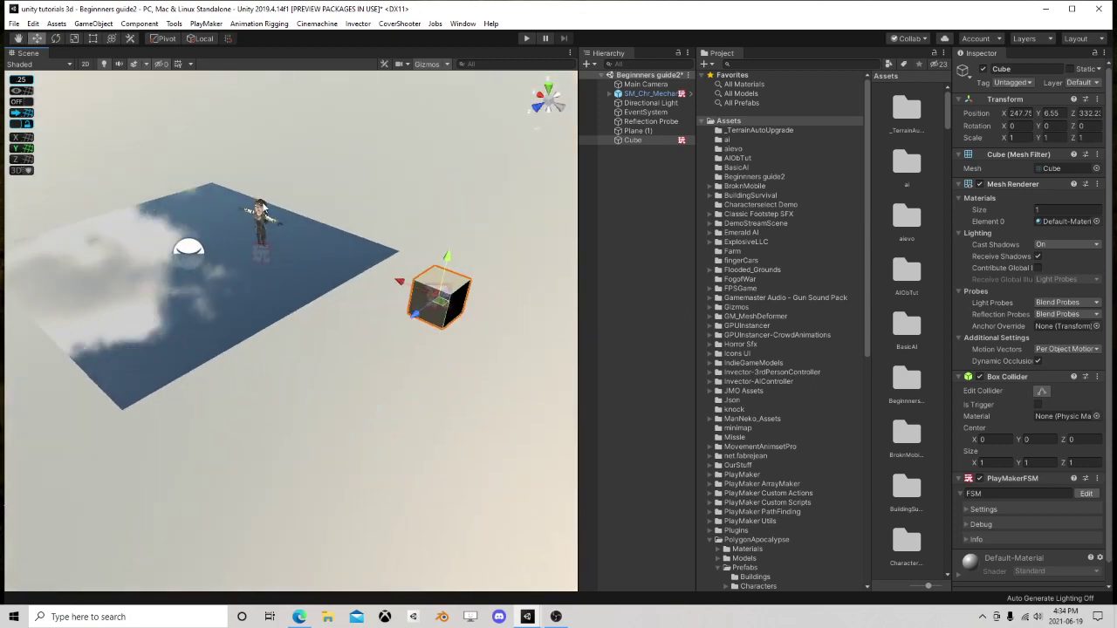
{"action": "scroll", "coordinate": [263, 256], "scroll_direction": "up", "scroll_amount": 2}
{"action": "right_click_drag", "start_coordinate": [277, 255], "coordinate": [314, 304]}
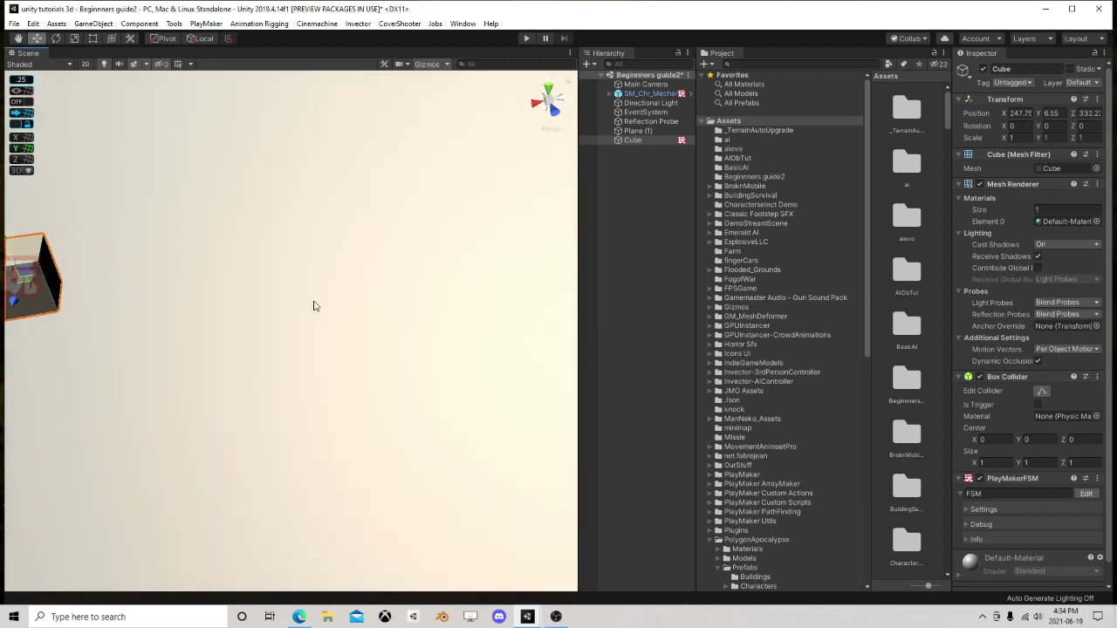
{"action": "middle_click_drag", "start_coordinate": [314, 305], "coordinate": [382, 290]}
{"action": "right_click_drag", "start_coordinate": [453, 242], "coordinate": [519, 175]}
{"action": "scroll", "coordinate": [302, 271], "scroll_direction": "down", "scroll_amount": 3}
{"action": "left_click", "coordinate": [96, 24]}
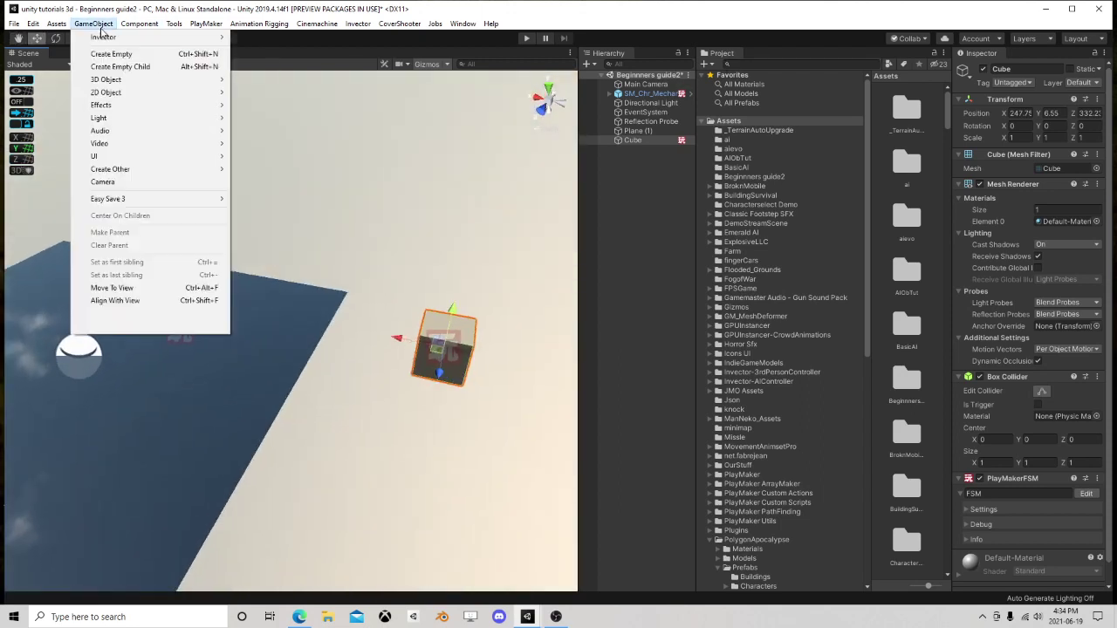
{"action": "mouse_move", "coordinate": [127, 120]}
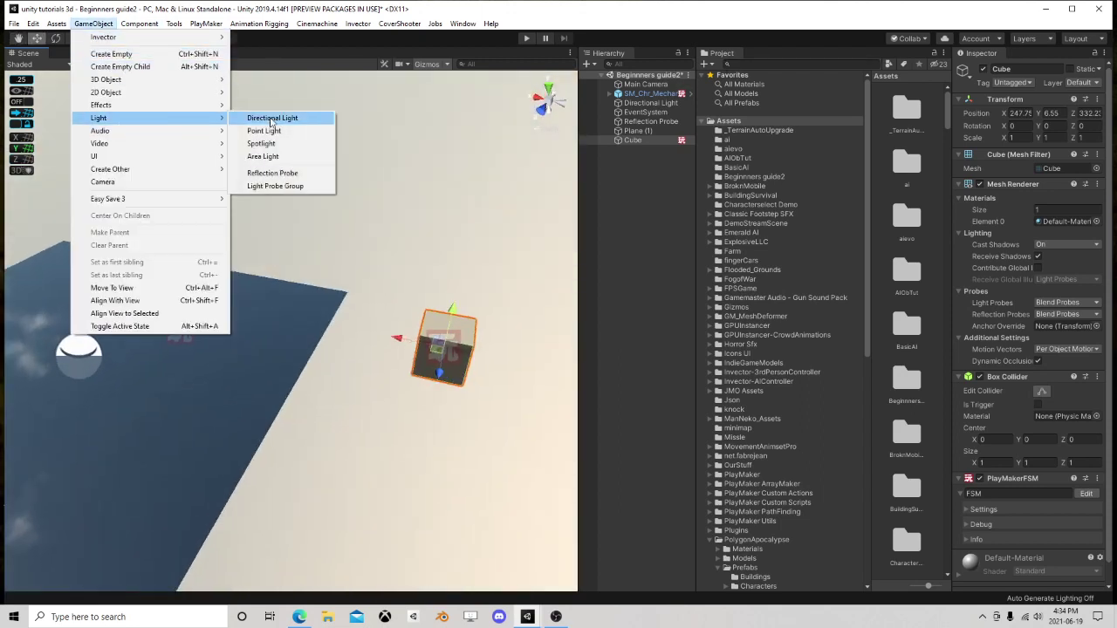
{"action": "left_click", "coordinate": [263, 131]}
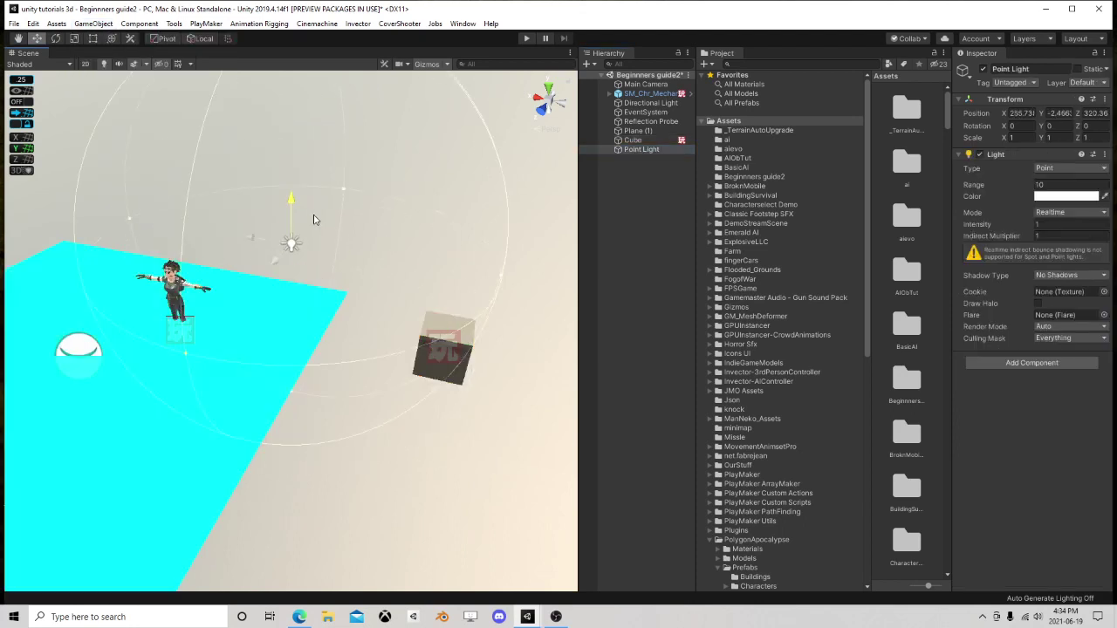
{"action": "left_click_drag", "start_coordinate": [292, 242], "coordinate": [314, 206]}
{"action": "left_click", "coordinate": [342, 195]}
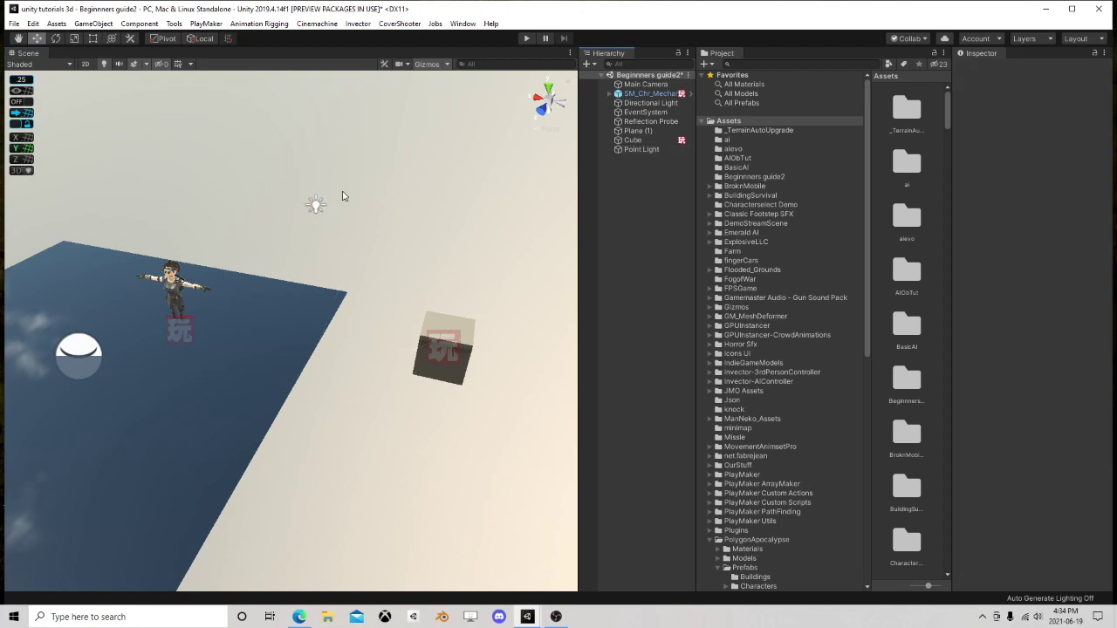
{"action": "left_click", "coordinate": [316, 207]}
{"action": "left_click_drag", "start_coordinate": [317, 209], "coordinate": [343, 235]}
- Switch the cube's Mesh Renderer off to view only its PlayMaker icon, and switch it back on
{"action": "left_click", "coordinate": [632, 140]}
{"action": "left_click", "coordinate": [677, 394]}
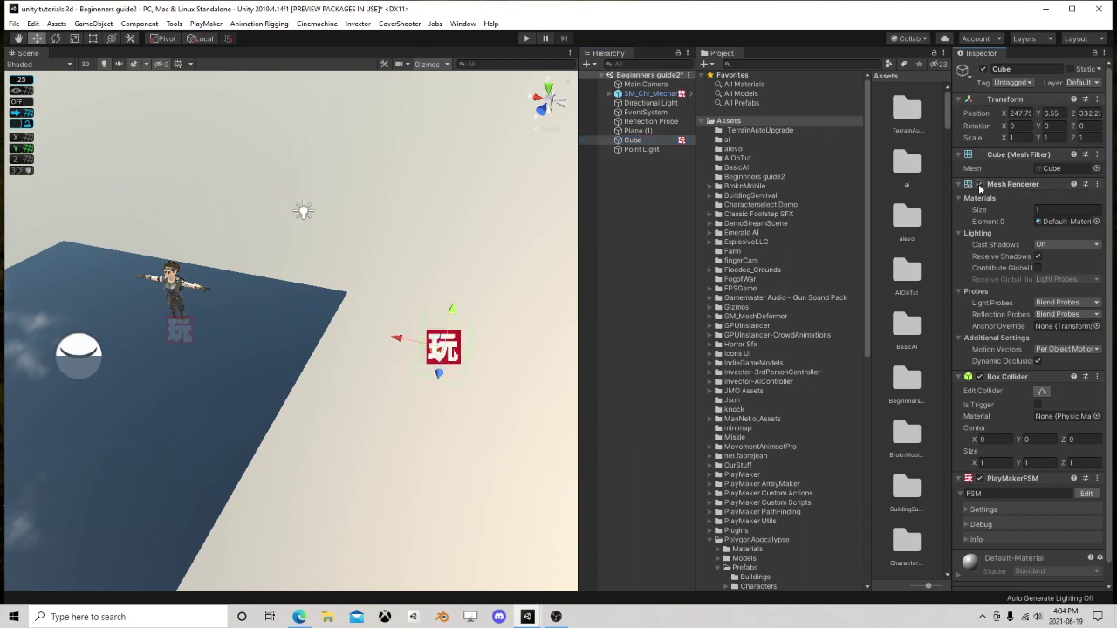
{"action": "left_click", "coordinate": [443, 347]}
{"action": "left_click", "coordinate": [979, 184]}
{"action": "left_click", "coordinate": [626, 199]}
{"action": "left_click", "coordinate": [637, 130]}
{"action": "left_click", "coordinate": [633, 140]}
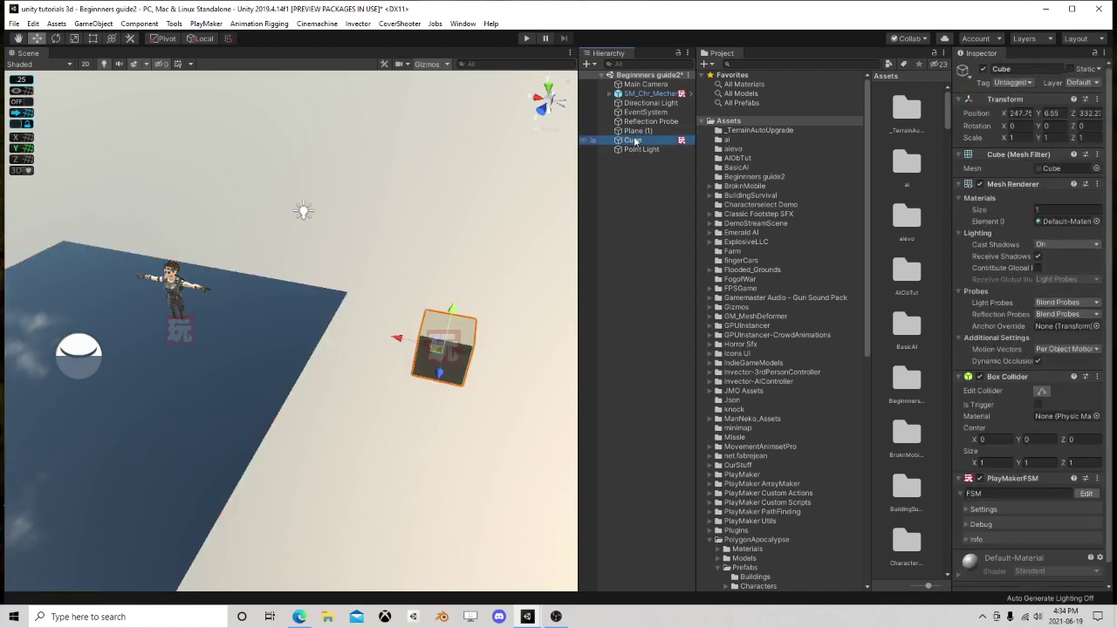
{"action": "left_click", "coordinate": [654, 260]}
- Select the point light and examine the gizmo icons of the light, character and cube from near and far
{"action": "left_click", "coordinate": [303, 210]}
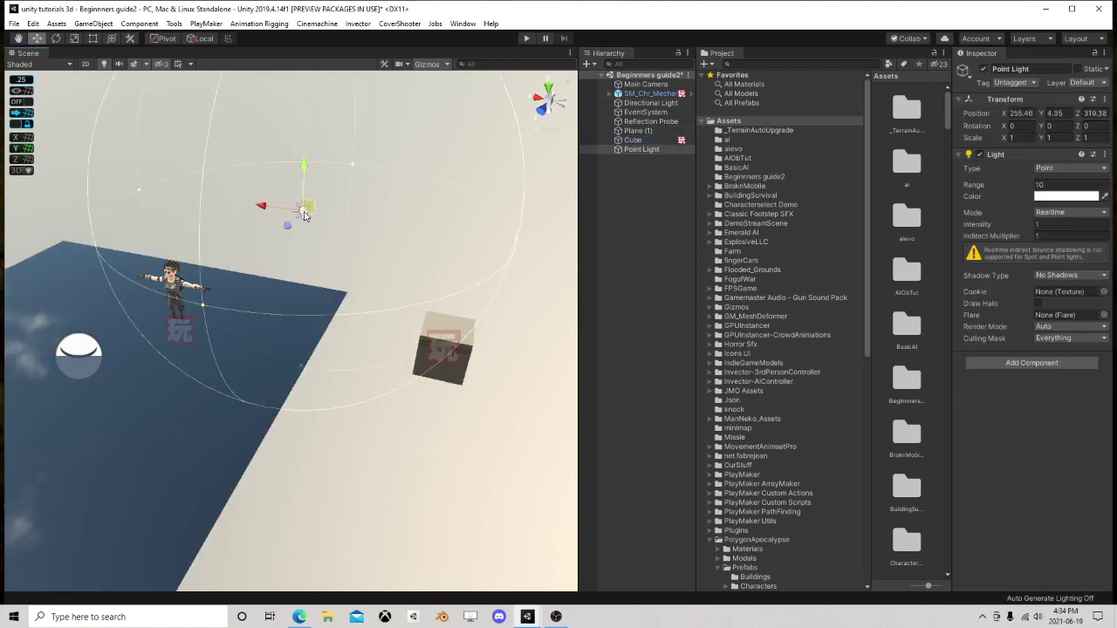
{"action": "scroll", "coordinate": [390, 291], "scroll_direction": "up", "scroll_amount": 2}
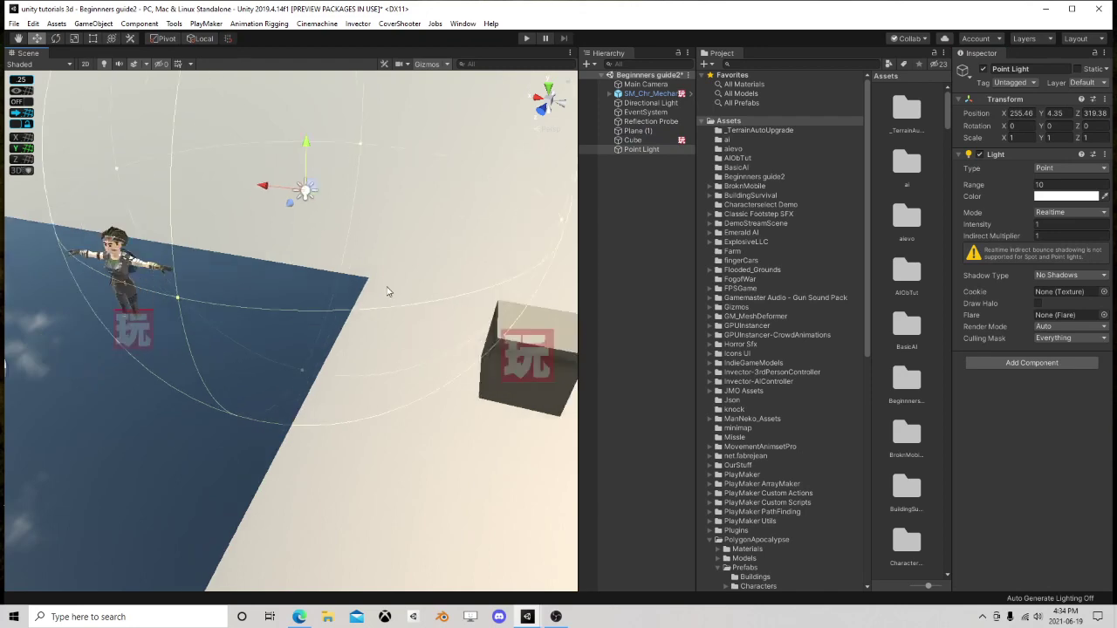
{"action": "middle_click_drag", "start_coordinate": [484, 287], "coordinate": [532, 293]}
{"action": "scroll", "coordinate": [279, 267], "scroll_direction": "up", "scroll_amount": 6}
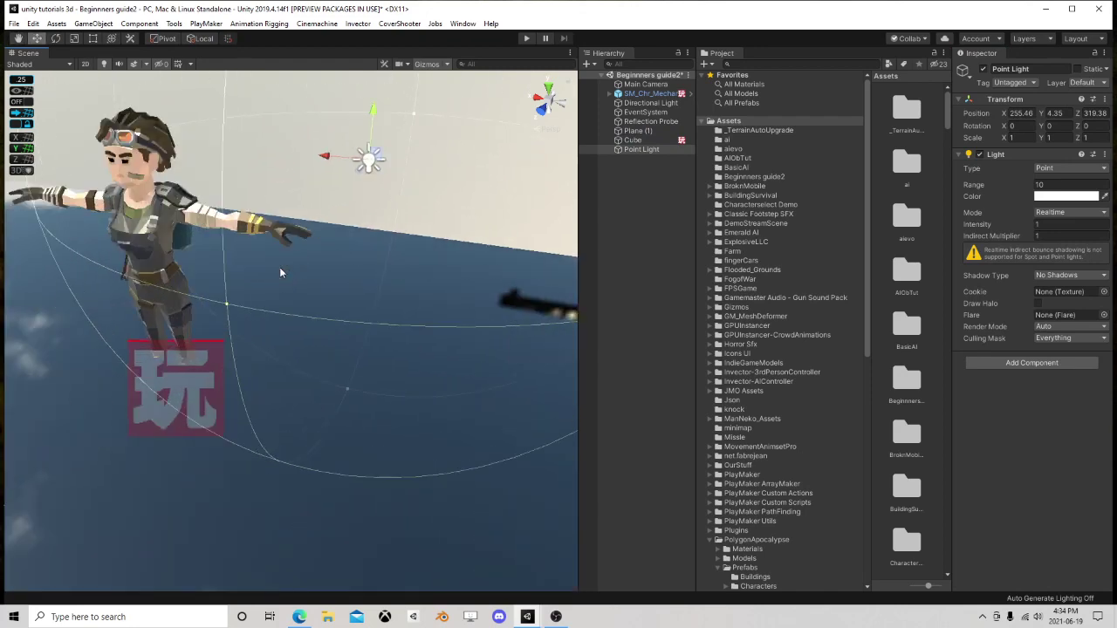
{"action": "scroll", "coordinate": [311, 225], "scroll_direction": "down", "scroll_amount": 2}
{"action": "right_click_drag", "start_coordinate": [312, 225], "coordinate": [350, 231]}
{"action": "middle_click_drag", "start_coordinate": [350, 230], "coordinate": [358, 224]}
{"action": "scroll", "coordinate": [219, 260], "scroll_direction": "down", "scroll_amount": 8}
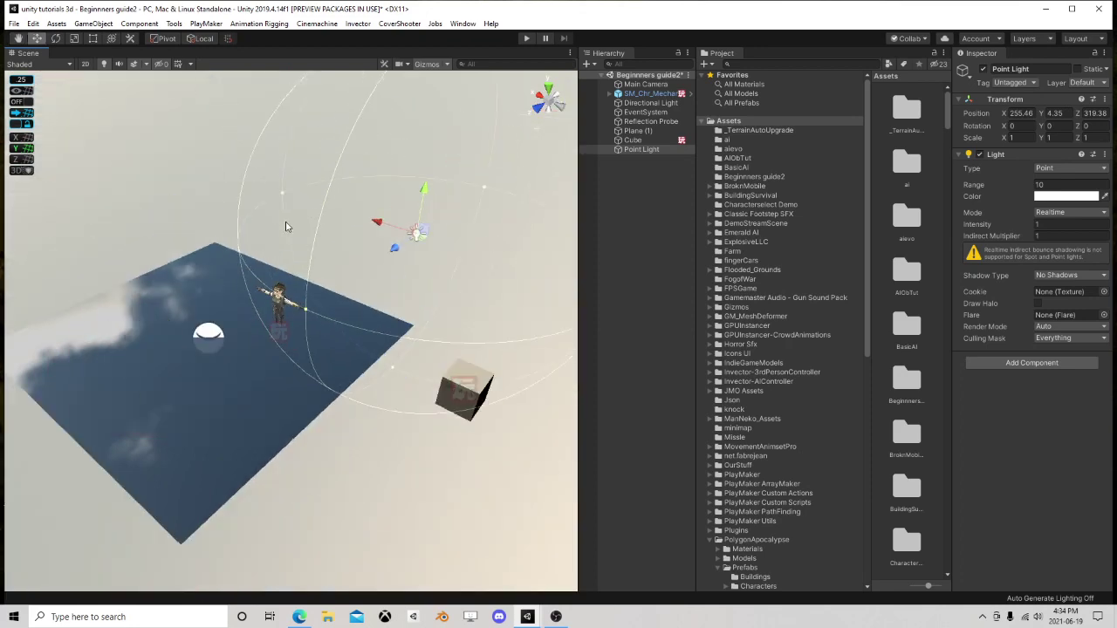
{"action": "right_click_drag", "start_coordinate": [287, 227], "coordinate": [294, 247]}
{"action": "scroll", "coordinate": [294, 247], "scroll_direction": "up", "scroll_amount": 2}
{"action": "middle_click_drag", "start_coordinate": [217, 270], "coordinate": [289, 273]}
{"action": "scroll", "coordinate": [287, 274], "scroll_direction": "up", "scroll_amount": 1}
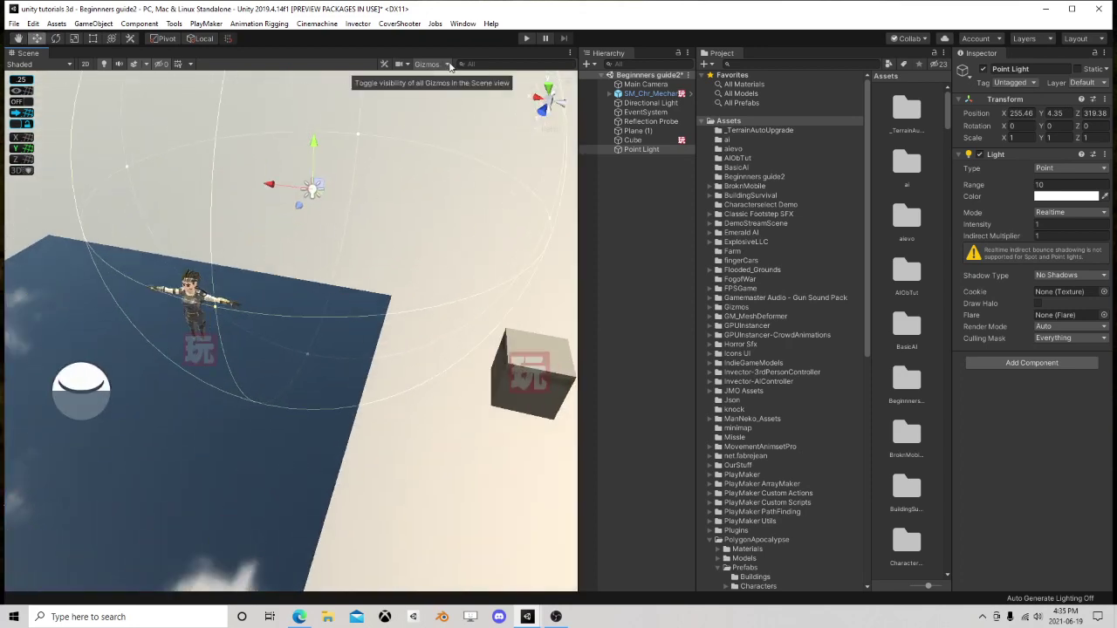
- Switch 3D Icons off and back on to compare how the gizmo icons are drawn
{"action": "left_click", "coordinate": [449, 65]}
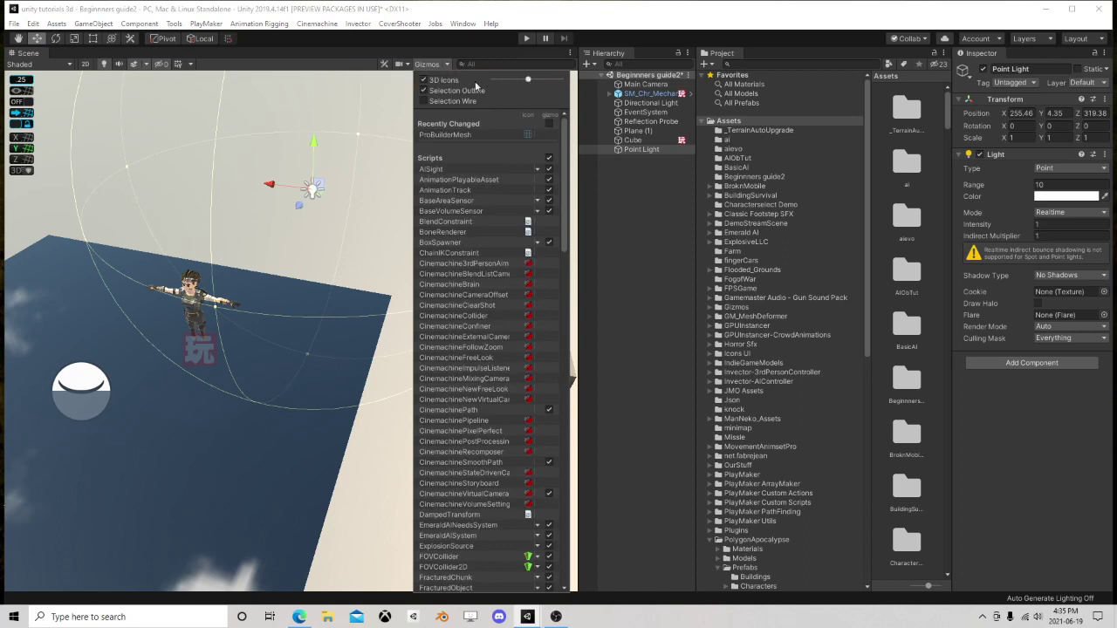
{"action": "left_click", "coordinate": [423, 80]}
{"action": "left_click", "coordinate": [424, 80]}
{"action": "left_click", "coordinate": [425, 80]}
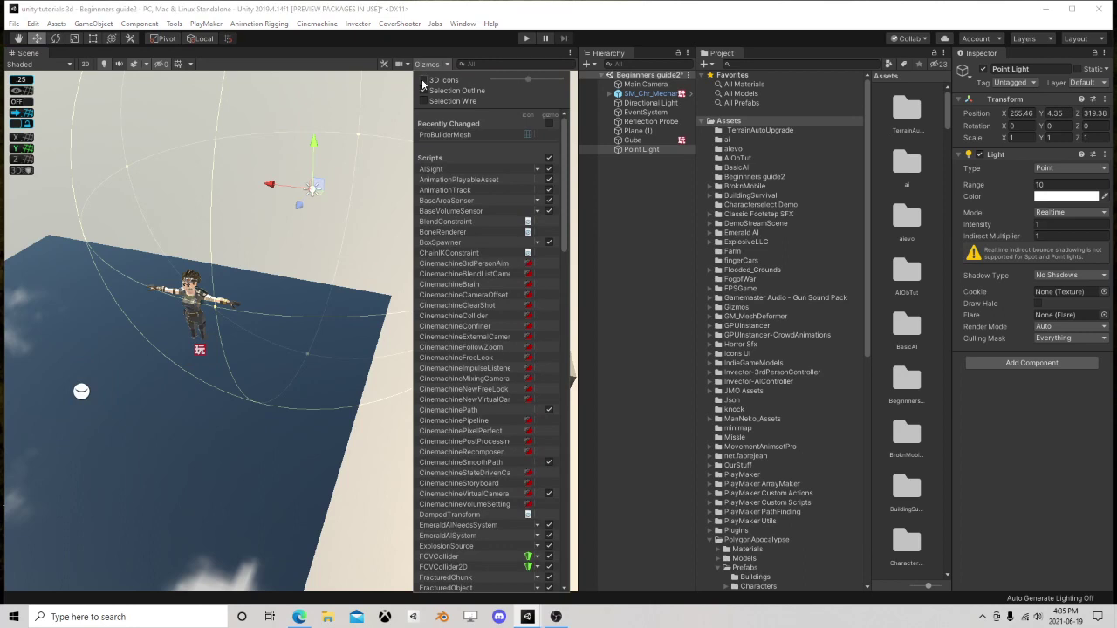
{"action": "left_click", "coordinate": [423, 80]}
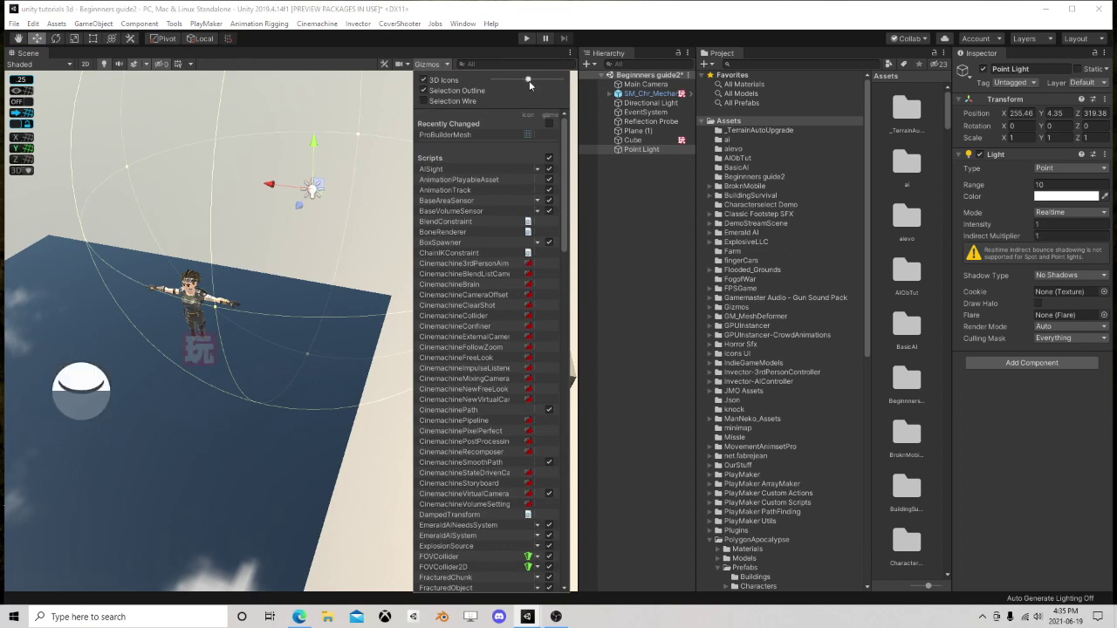
- Shrink the 3D gizmo icons to the minimum size and look through the gizmo list of scripts and built-in components
{"action": "left_click_drag", "start_coordinate": [528, 80], "coordinate": [493, 80]}
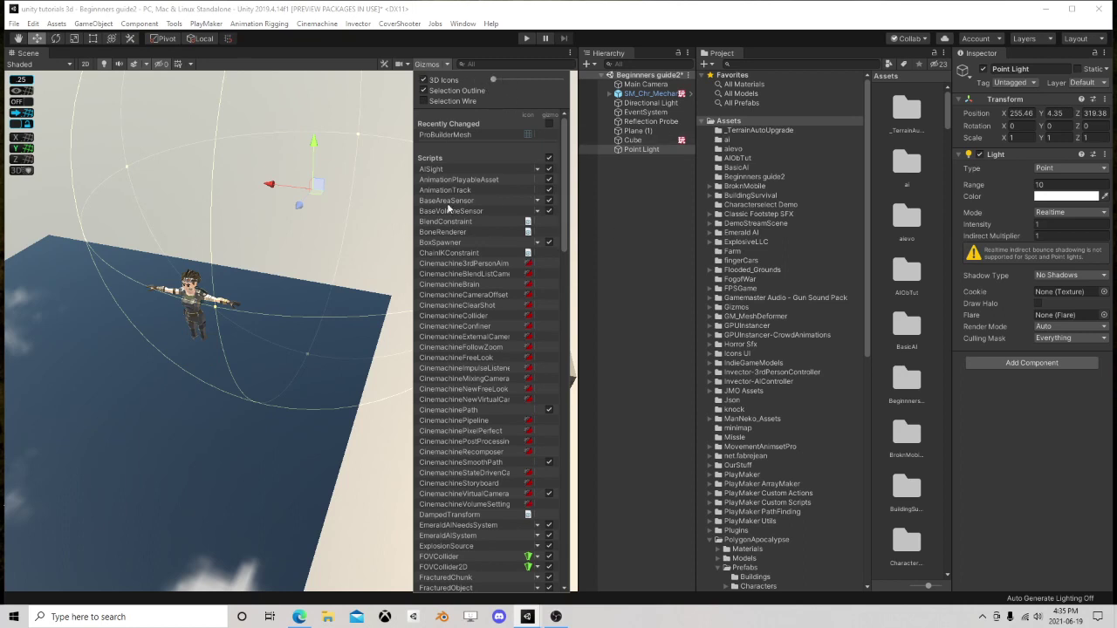
{"action": "scroll", "coordinate": [451, 201], "scroll_direction": "down", "scroll_amount": 2}
{"action": "scroll", "coordinate": [454, 249], "scroll_direction": "down", "scroll_amount": 15}
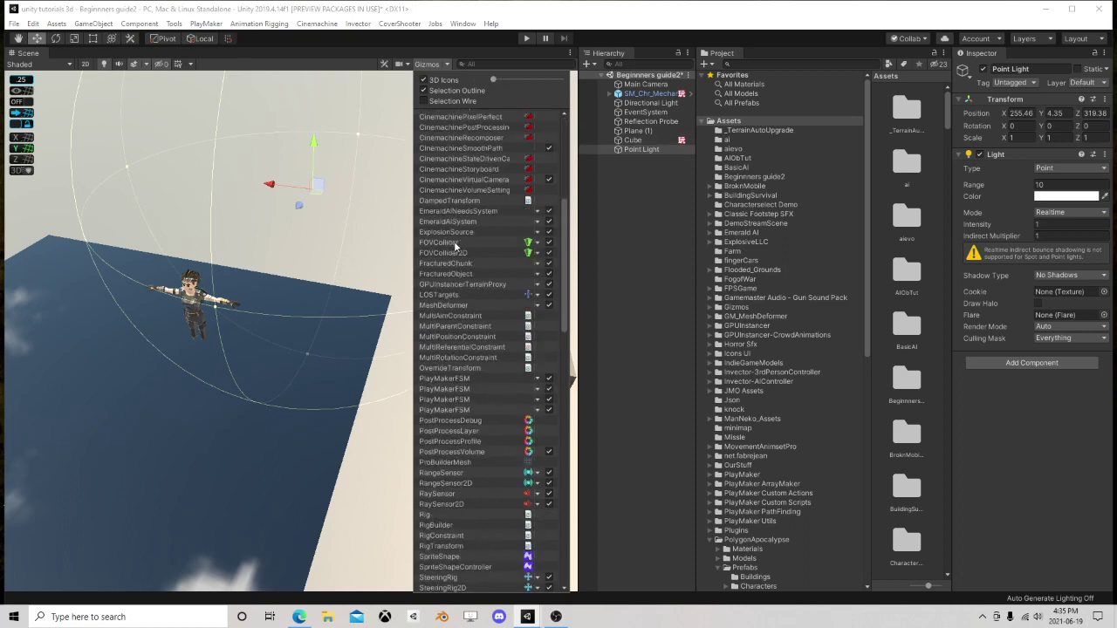
{"action": "scroll", "coordinate": [479, 322], "scroll_direction": "down", "scroll_amount": 15}
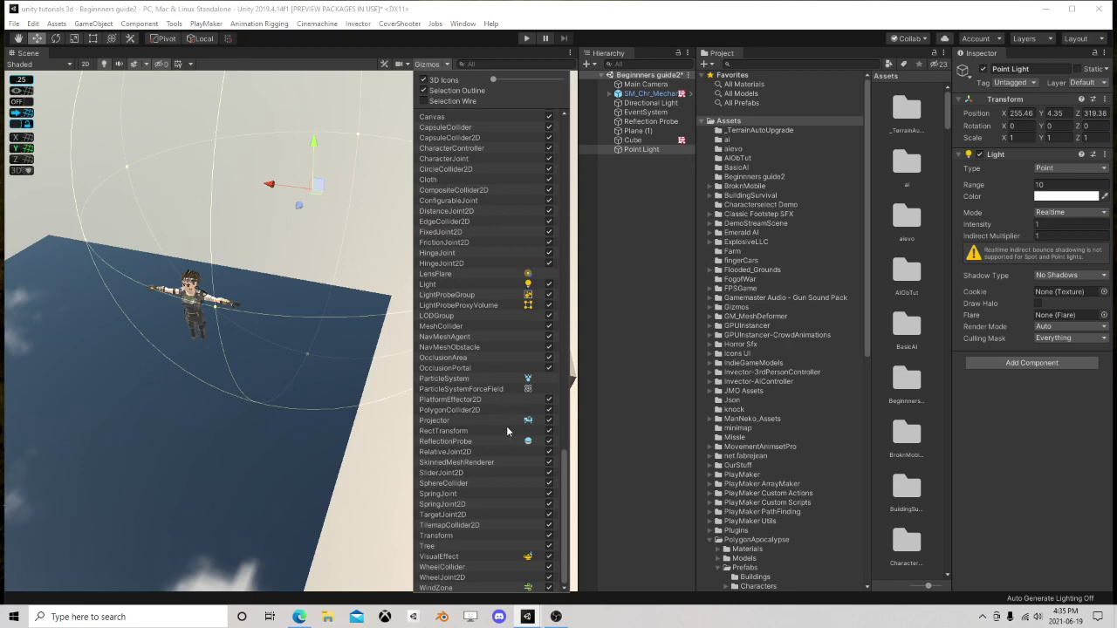
{"action": "scroll", "coordinate": [486, 448], "scroll_direction": "up", "scroll_amount": 15}
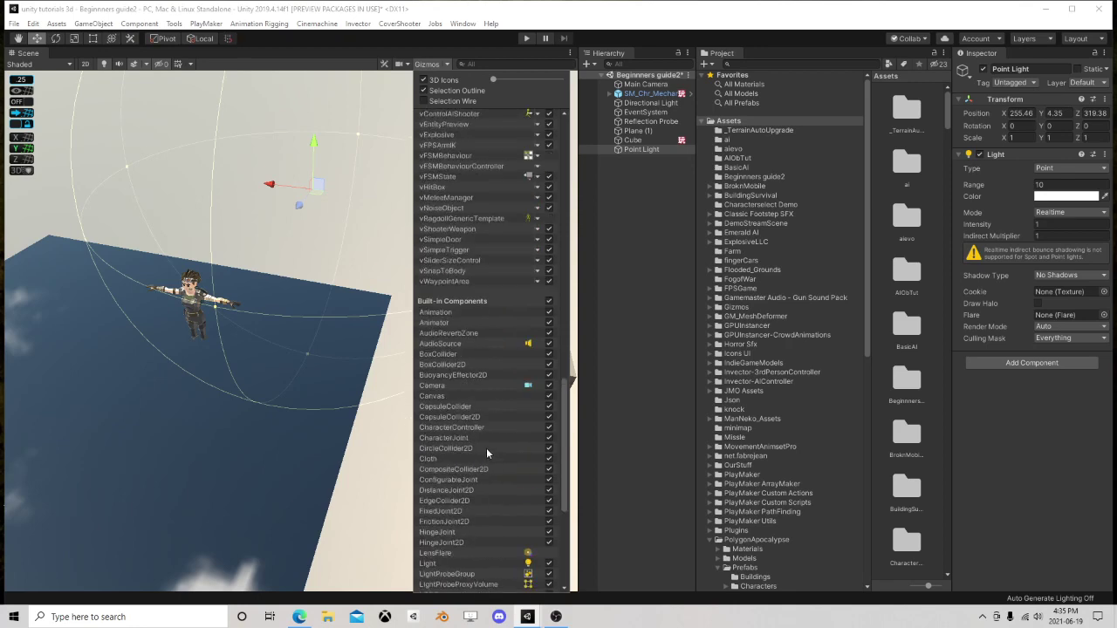
{"action": "left_click", "coordinate": [637, 312]}
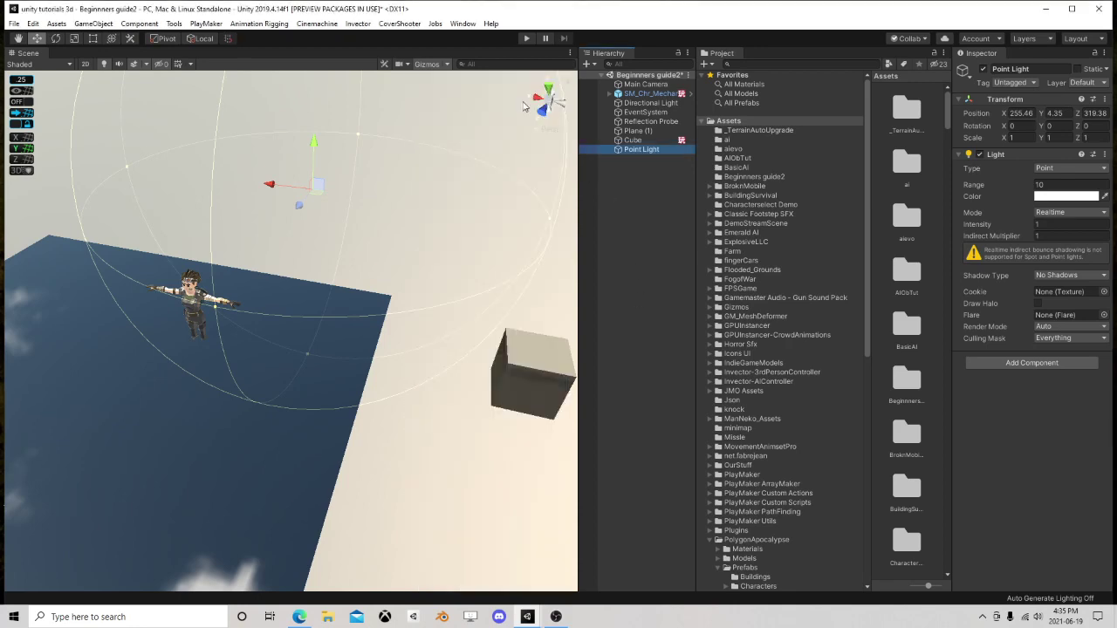
- Deselect the point light and bring the character into closer view in the Scene
{"action": "right_click_drag", "start_coordinate": [277, 221], "coordinate": [355, 198]}
{"action": "scroll", "coordinate": [419, 182], "scroll_direction": "up", "scroll_amount": 3}
{"action": "left_click", "coordinate": [638, 229]}
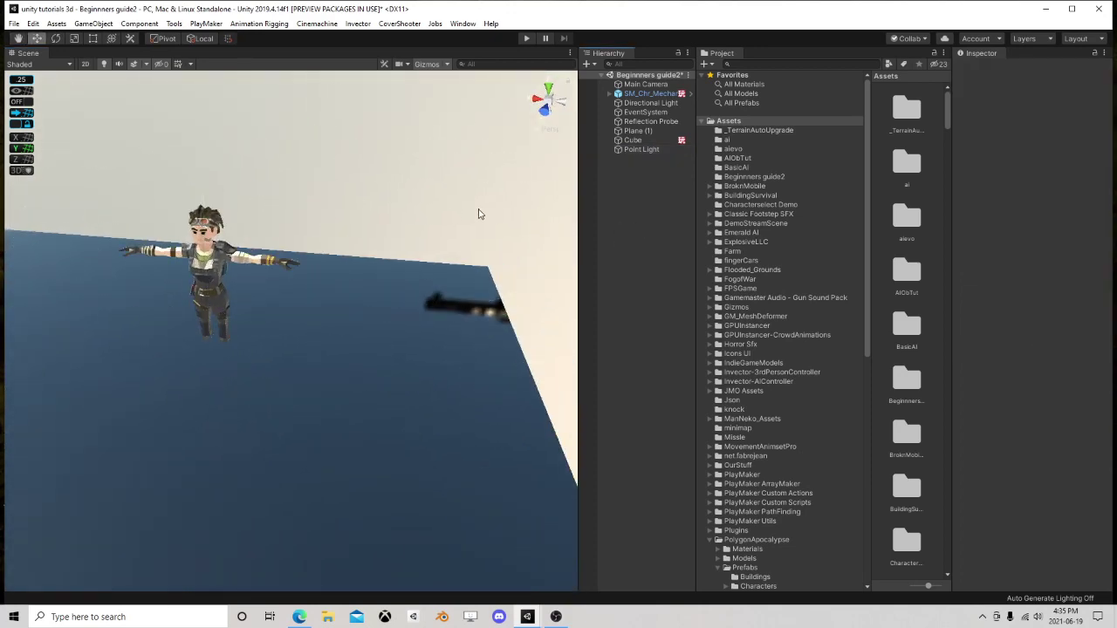
{"action": "right_click_drag", "start_coordinate": [479, 213], "coordinate": [368, 151]}
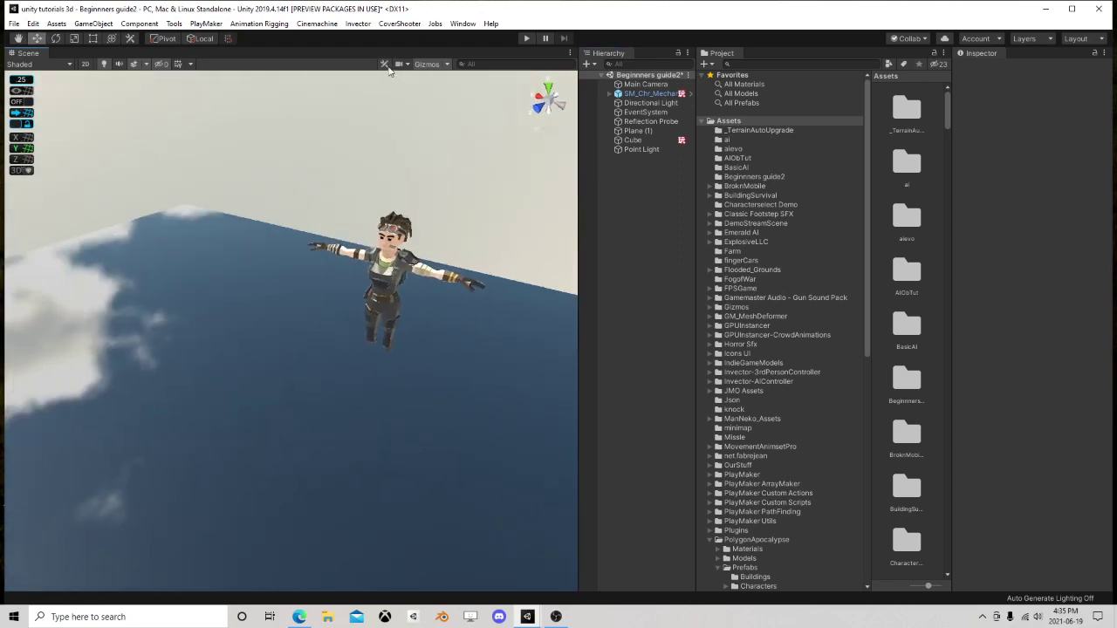
{"action": "left_click", "coordinate": [384, 64]}
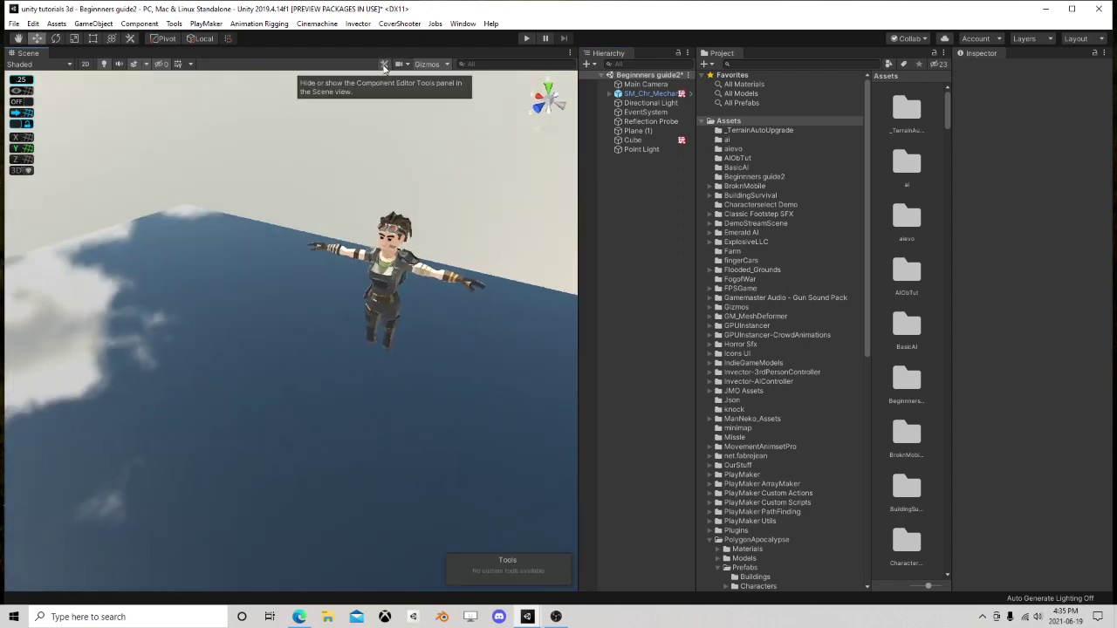
{"action": "left_click", "coordinate": [384, 64]}
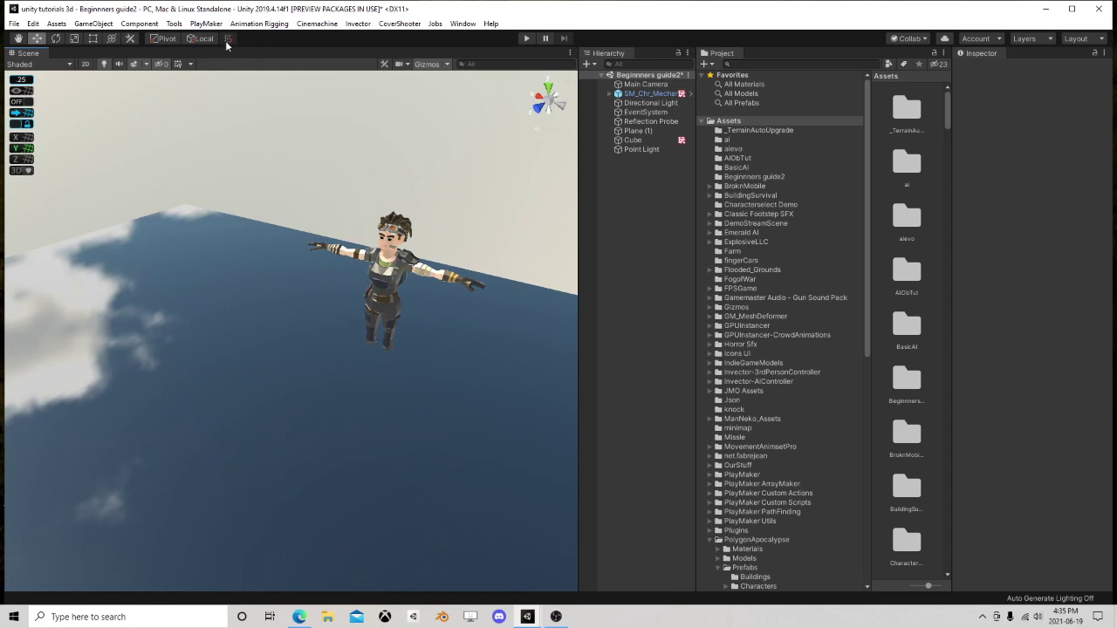
{"action": "left_click", "coordinate": [435, 23]}
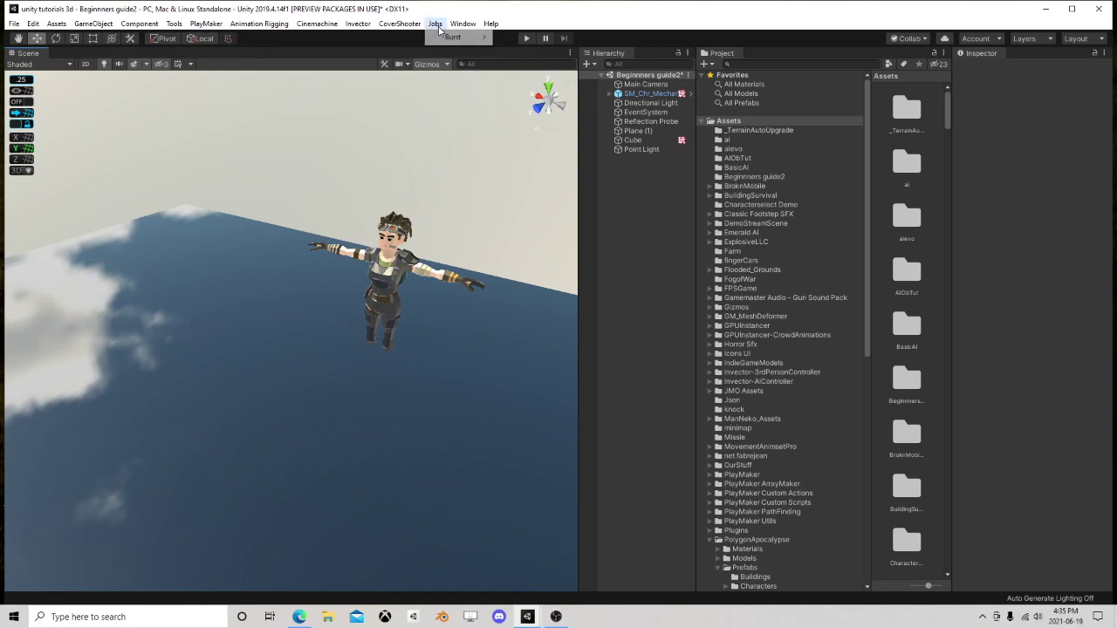
{"action": "left_click", "coordinate": [463, 23]}
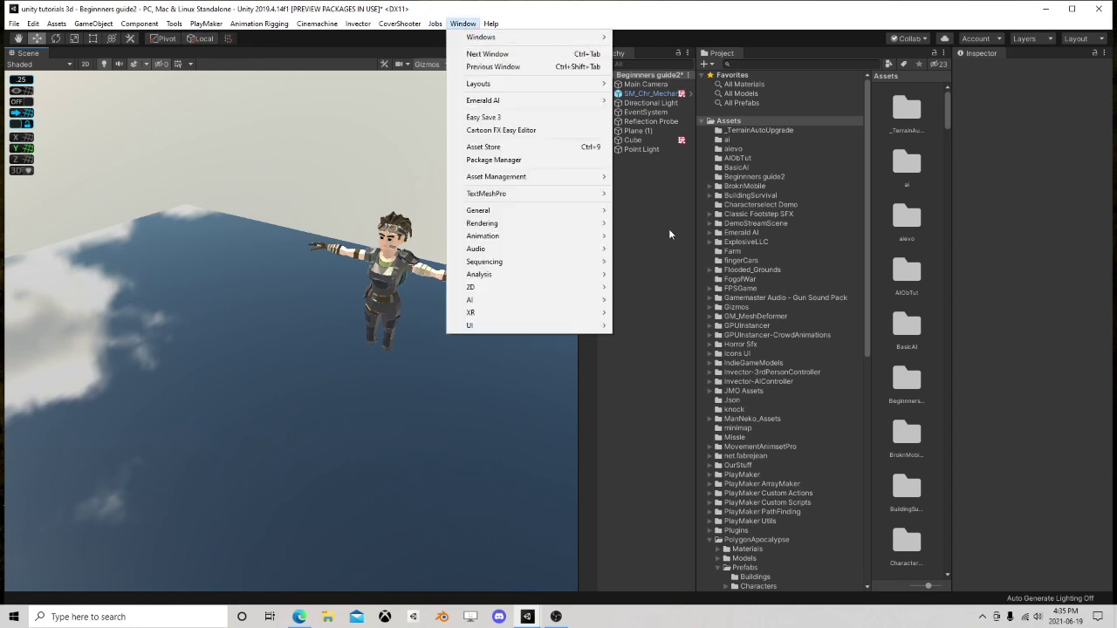
{"action": "left_click", "coordinate": [647, 235]}
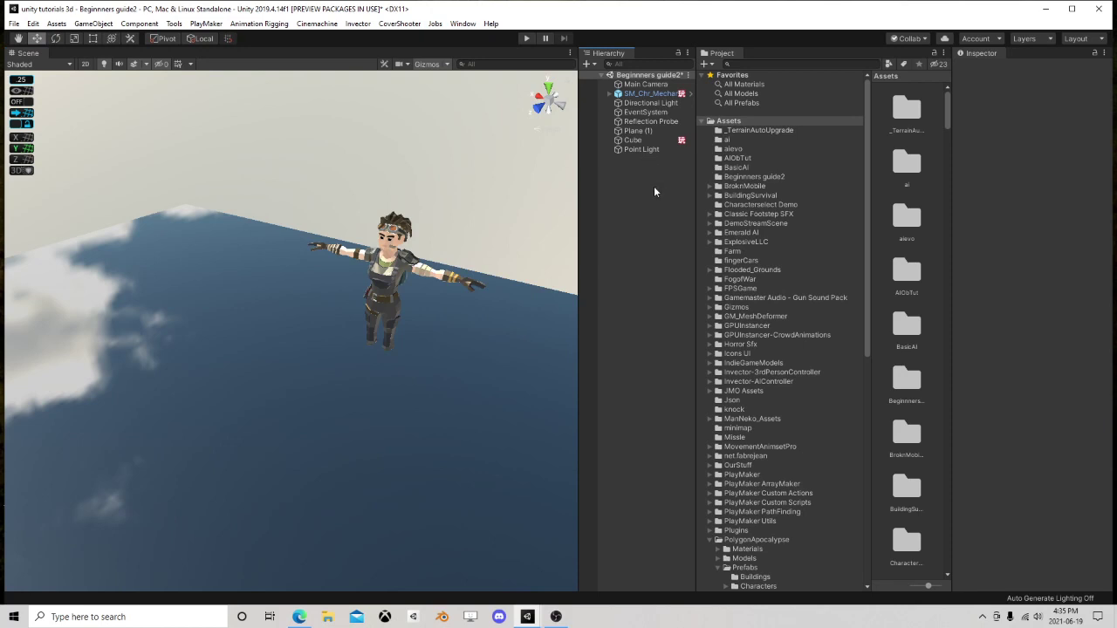
- Enlarge the Project window and locate the mechanic character's MySkeletonAI animator controller in it
{"action": "left_click_drag", "start_coordinate": [695, 240], "coordinate": [608, 240]}
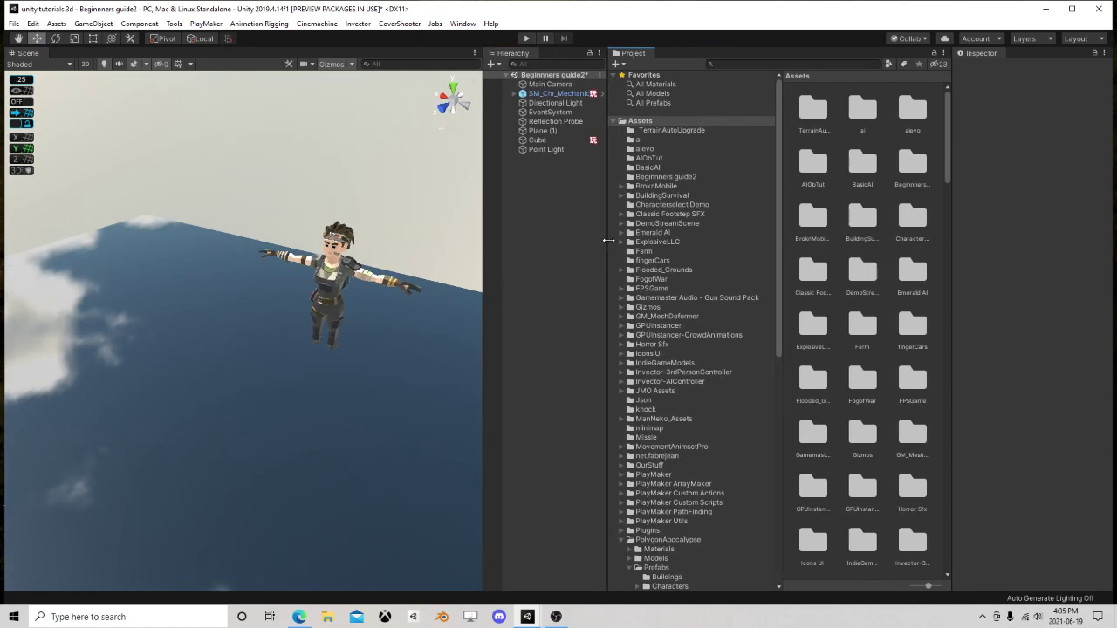
{"action": "left_click", "coordinate": [554, 93]}
{"action": "left_click", "coordinate": [1067, 179]}
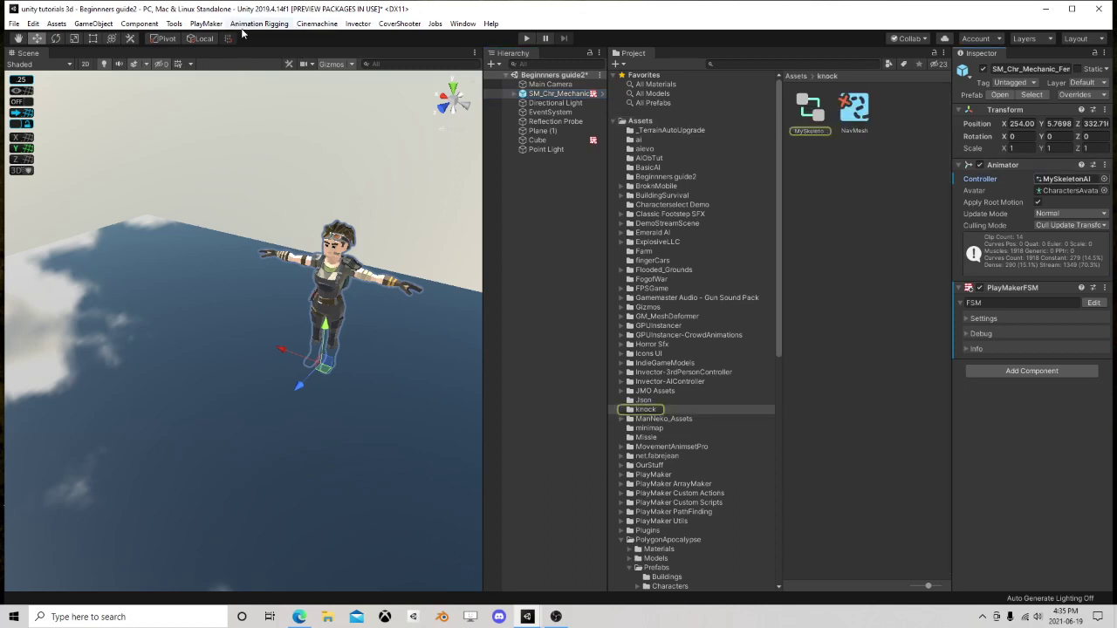
- Open the Animator window for the mechanic character and look over the state graph of its controller
{"action": "left_click", "coordinate": [462, 24]}
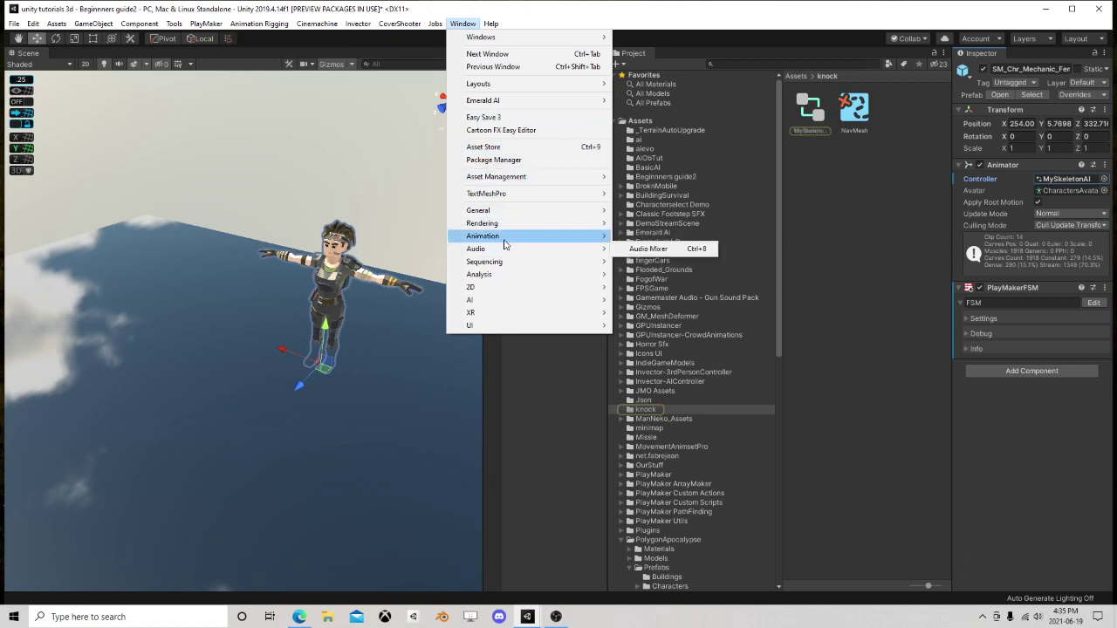
{"action": "mouse_move", "coordinate": [535, 240]}
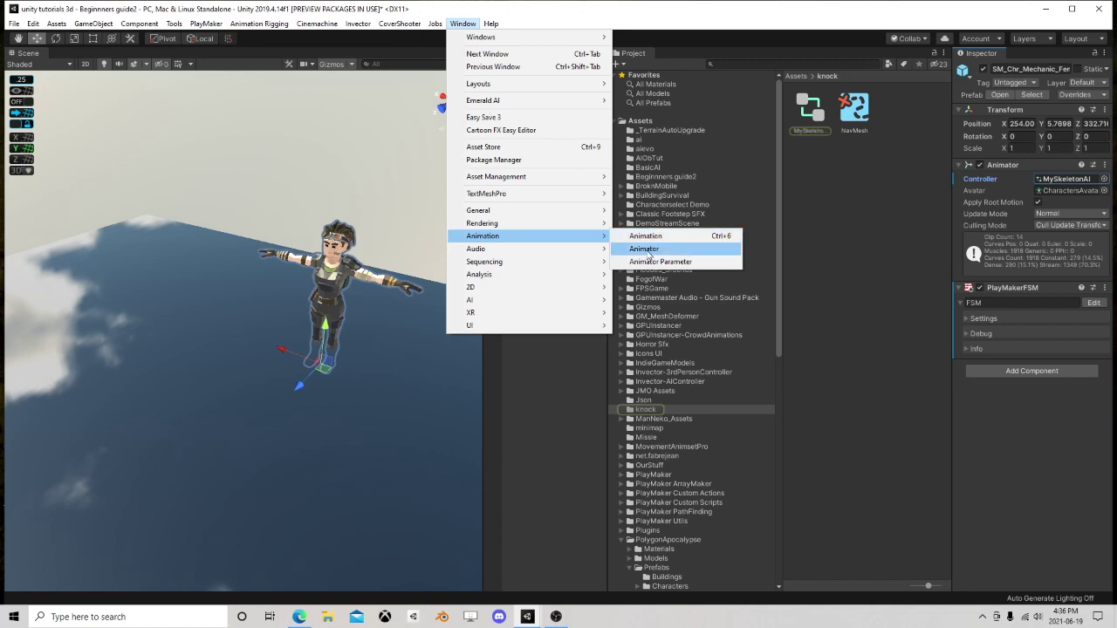
{"action": "left_click", "coordinate": [647, 252]}
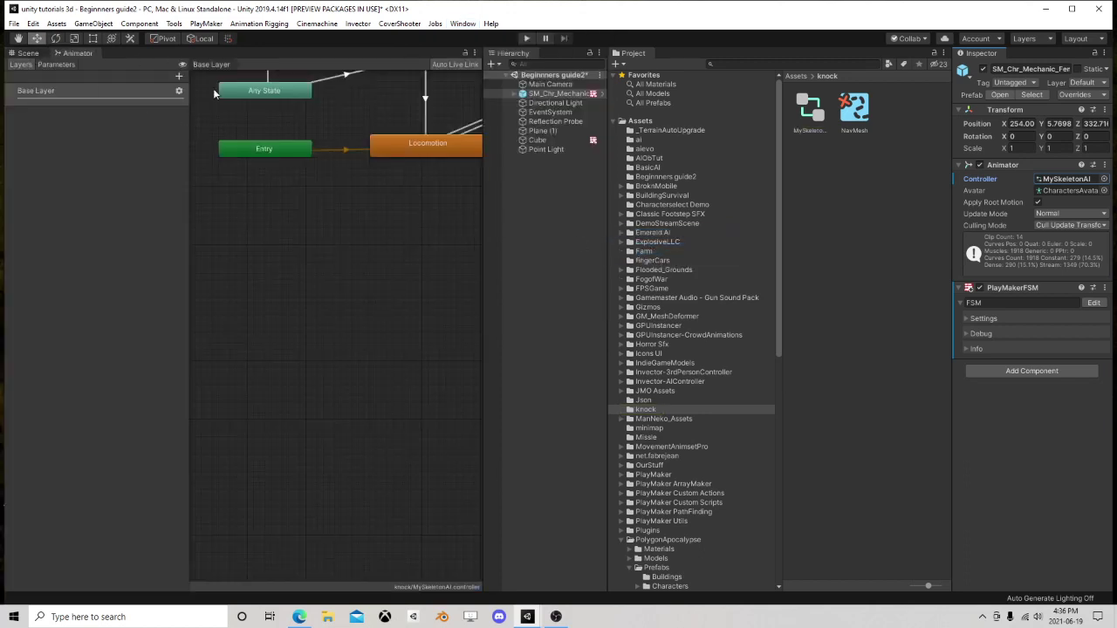
{"action": "scroll", "coordinate": [359, 178], "scroll_direction": "down", "scroll_amount": 3}
{"action": "middle_click_drag", "start_coordinate": [360, 178], "coordinate": [268, 333]}
{"action": "scroll", "coordinate": [268, 333], "scroll_direction": "up", "scroll_amount": 6}
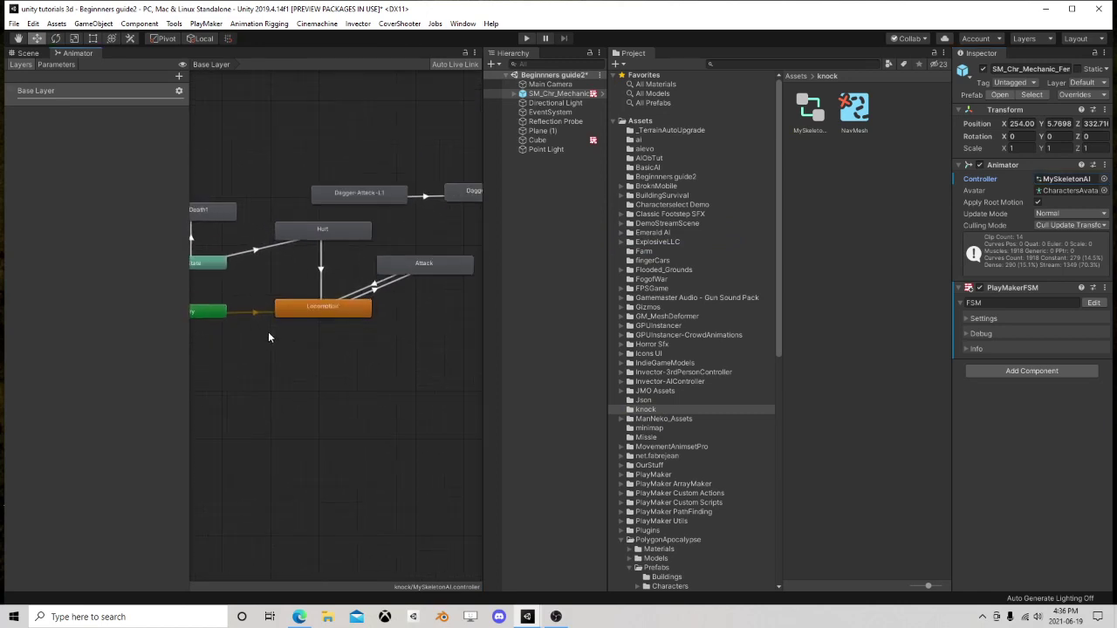
{"action": "middle_click_drag", "start_coordinate": [389, 210], "coordinate": [291, 246]}
- Locate the MySkeletonAI controller asset and examine its Locomotion-to-Attack transition and the Attack state's motion
{"action": "left_click", "coordinate": [1065, 179]}
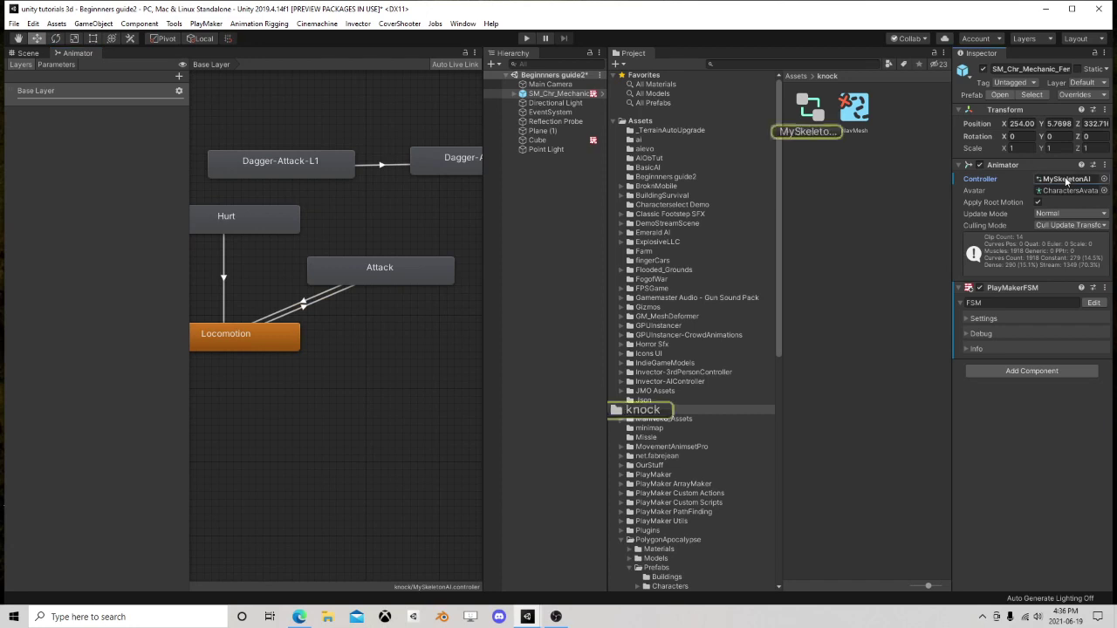
{"action": "left_click", "coordinate": [831, 119]}
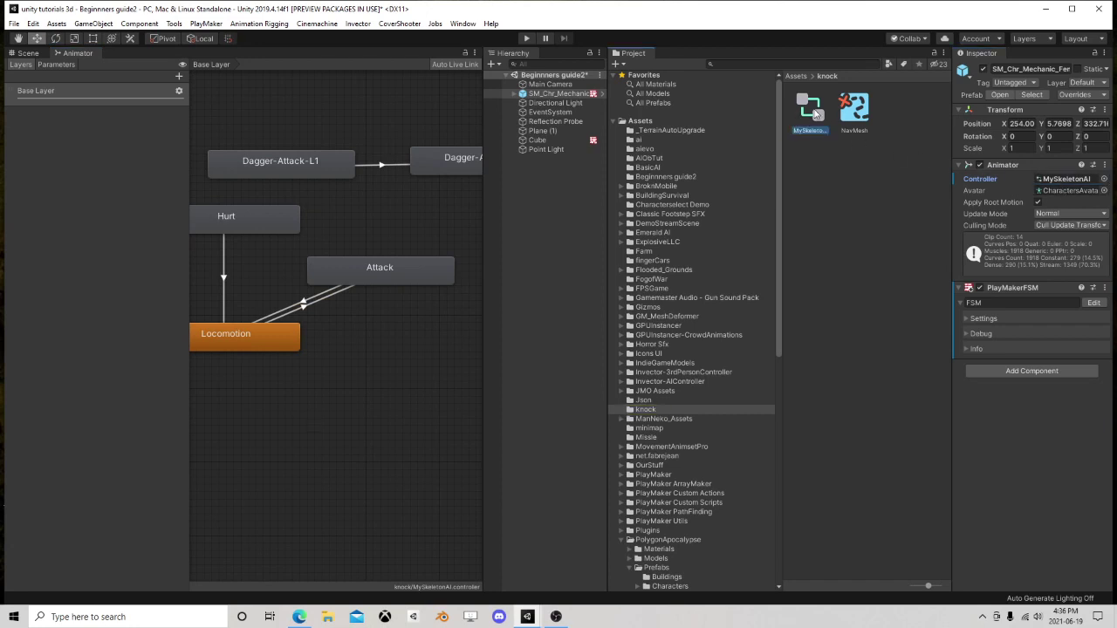
{"action": "scroll", "coordinate": [320, 293], "scroll_direction": "down", "scroll_amount": 3}
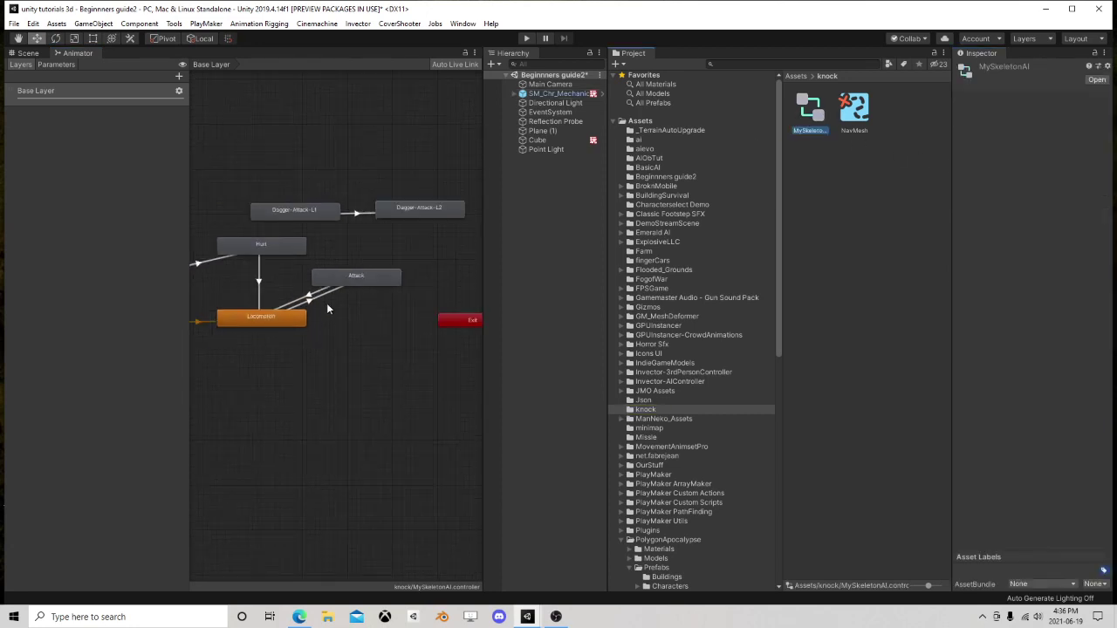
{"action": "left_click", "coordinate": [324, 295]}
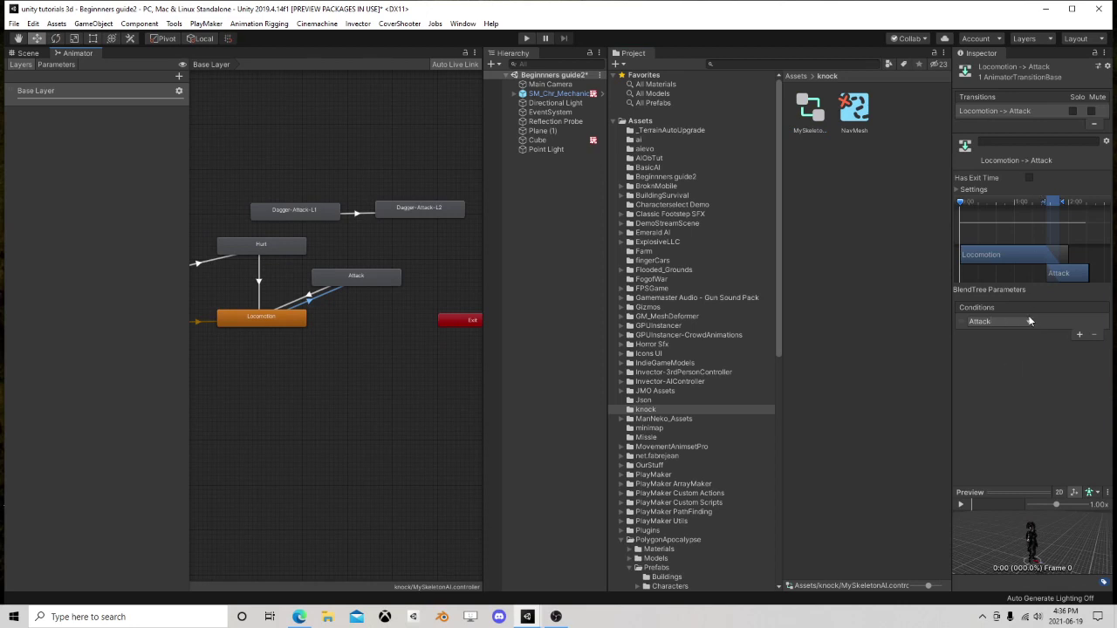
{"action": "left_click", "coordinate": [366, 275]}
{"action": "left_click", "coordinate": [1042, 99]}
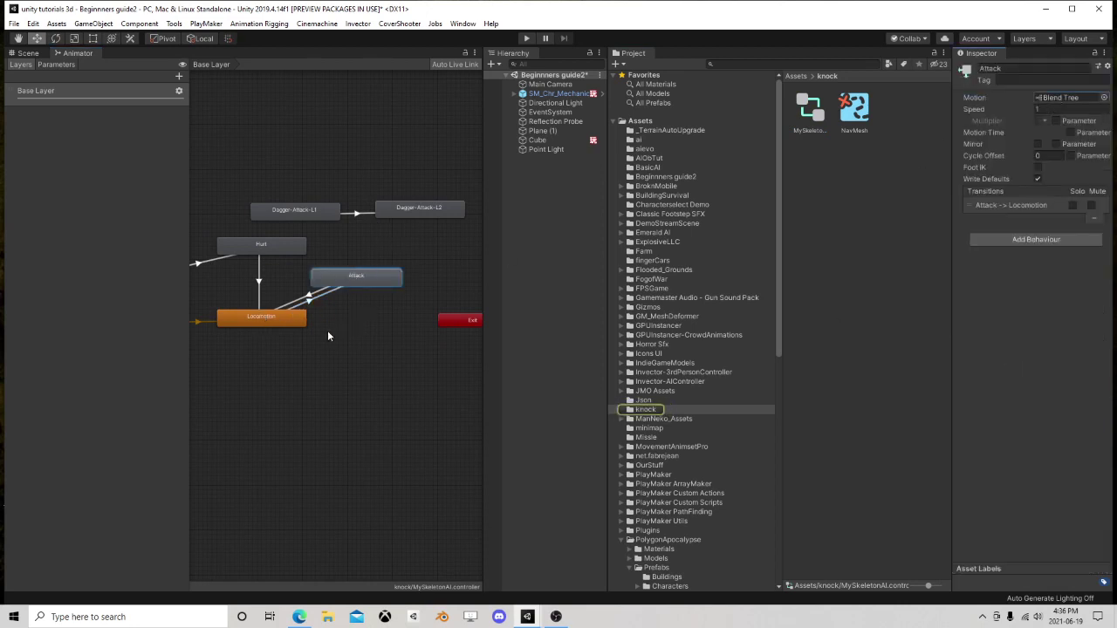
{"action": "scroll", "coordinate": [328, 336], "scroll_direction": "up", "scroll_amount": 3}
- Examine the blend tree inside the Locomotion state and return to the Scene view
{"action": "left_click", "coordinate": [28, 53]}
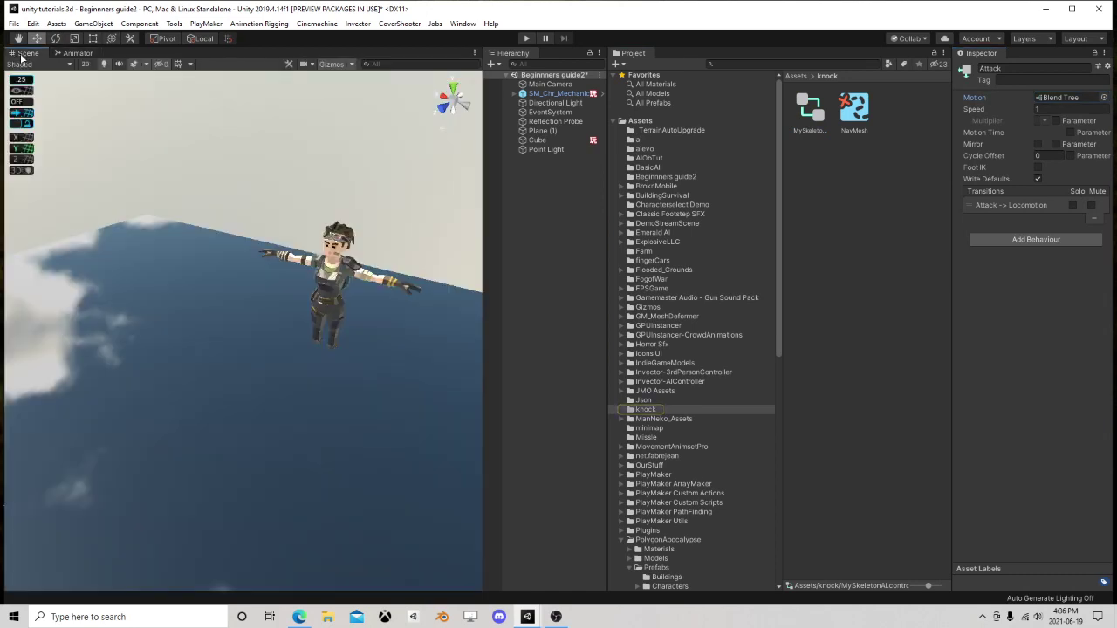
{"action": "left_click", "coordinate": [77, 54]}
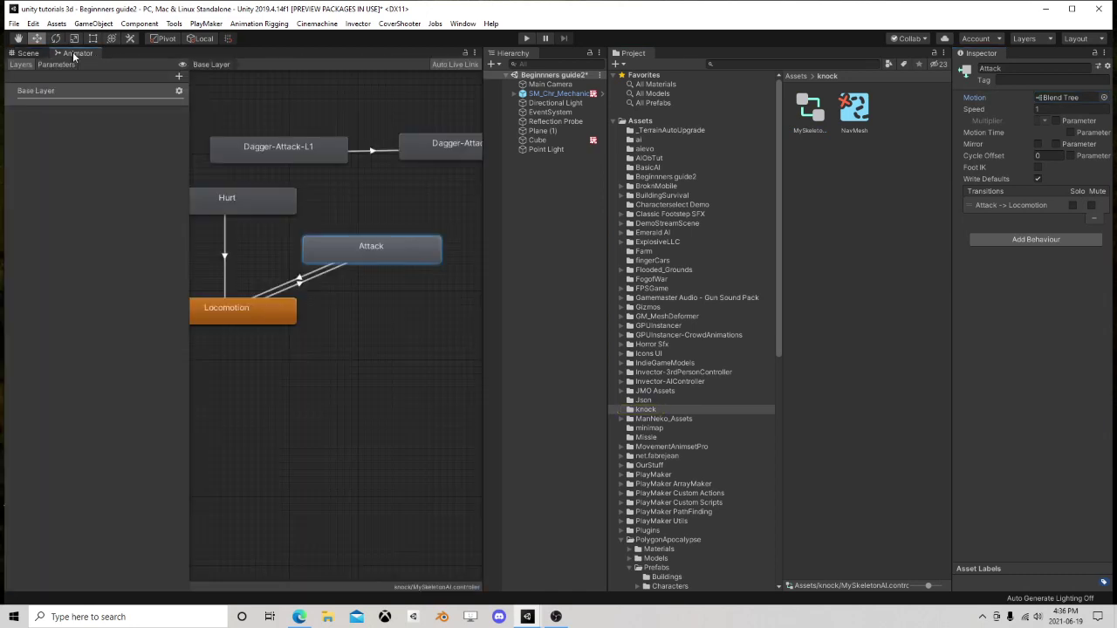
{"action": "left_click", "coordinate": [255, 311]}
{"action": "double_click", "coordinate": [252, 310]}
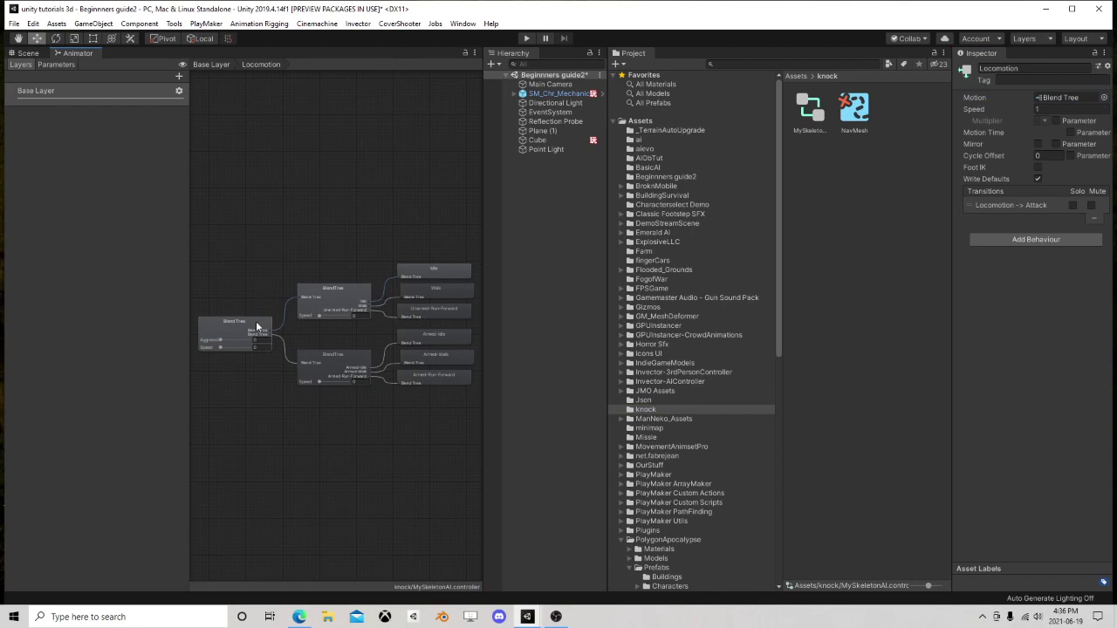
{"action": "left_click", "coordinate": [28, 53]}
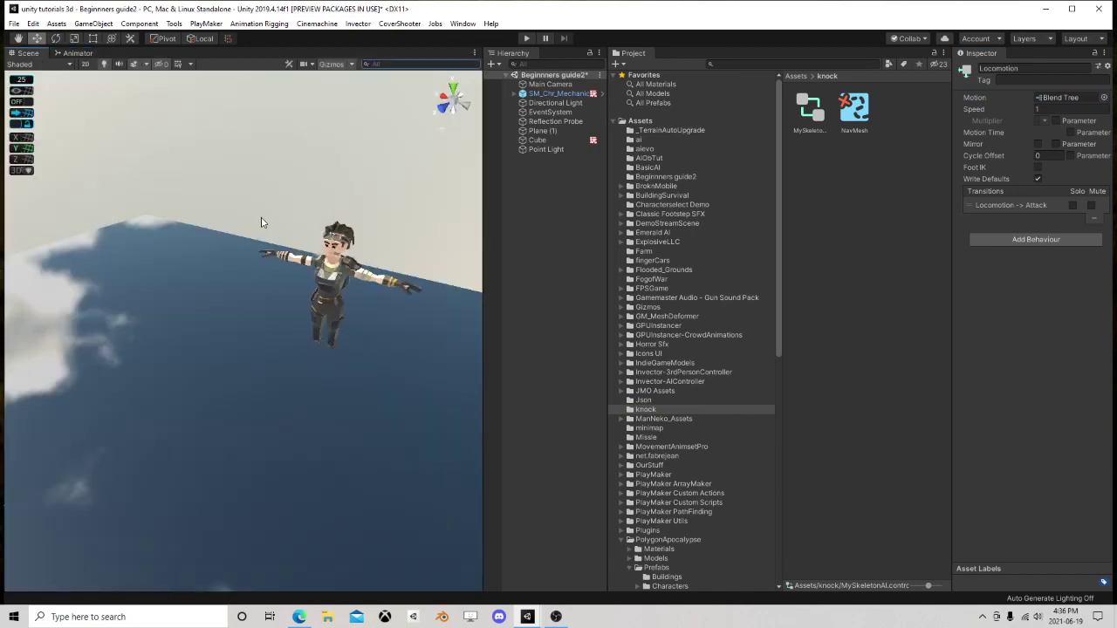
{"action": "scroll", "coordinate": [260, 223], "scroll_direction": "down", "scroll_amount": 2}
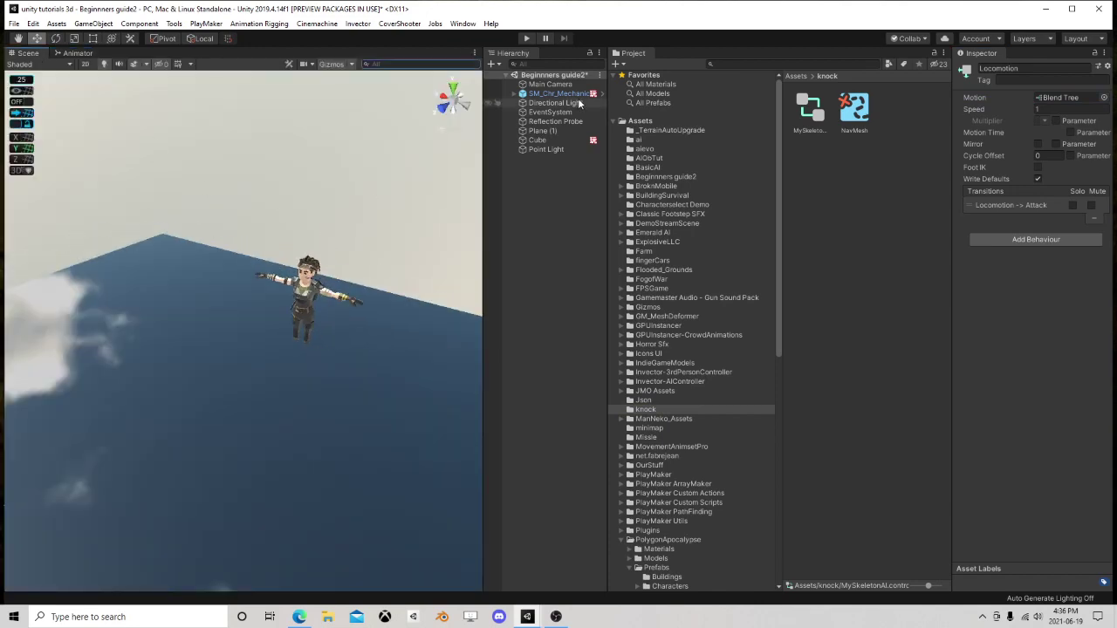
- Collapse the PolygonApocalypse folder in the project assets and show its contents
{"action": "left_click", "coordinate": [644, 251]}
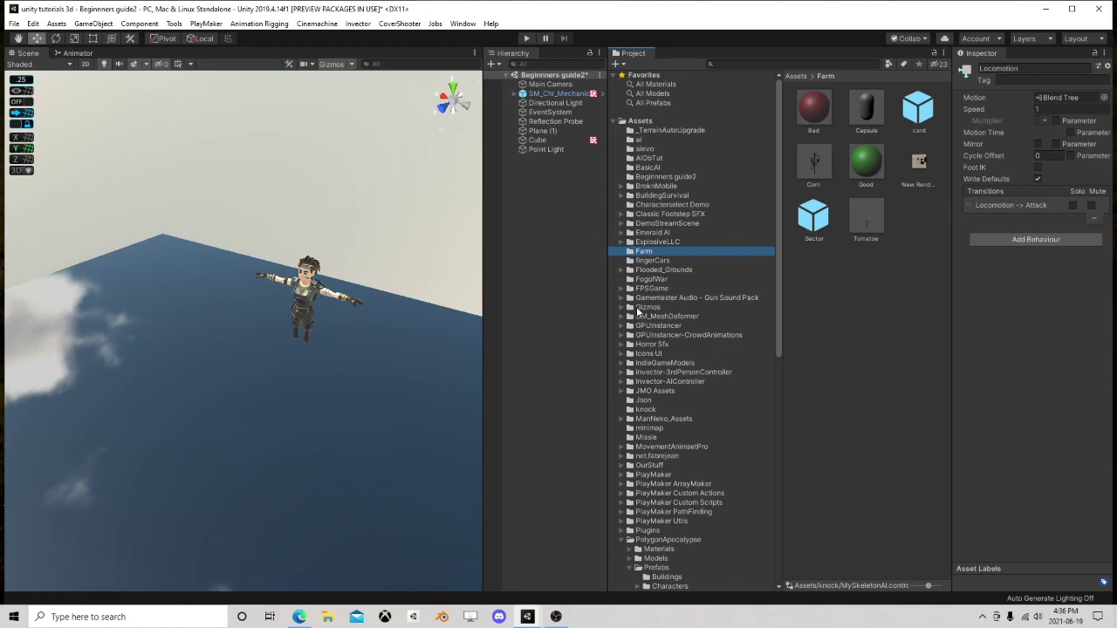
{"action": "scroll", "coordinate": [642, 323], "scroll_direction": "down", "scroll_amount": 5}
{"action": "left_click", "coordinate": [623, 364]}
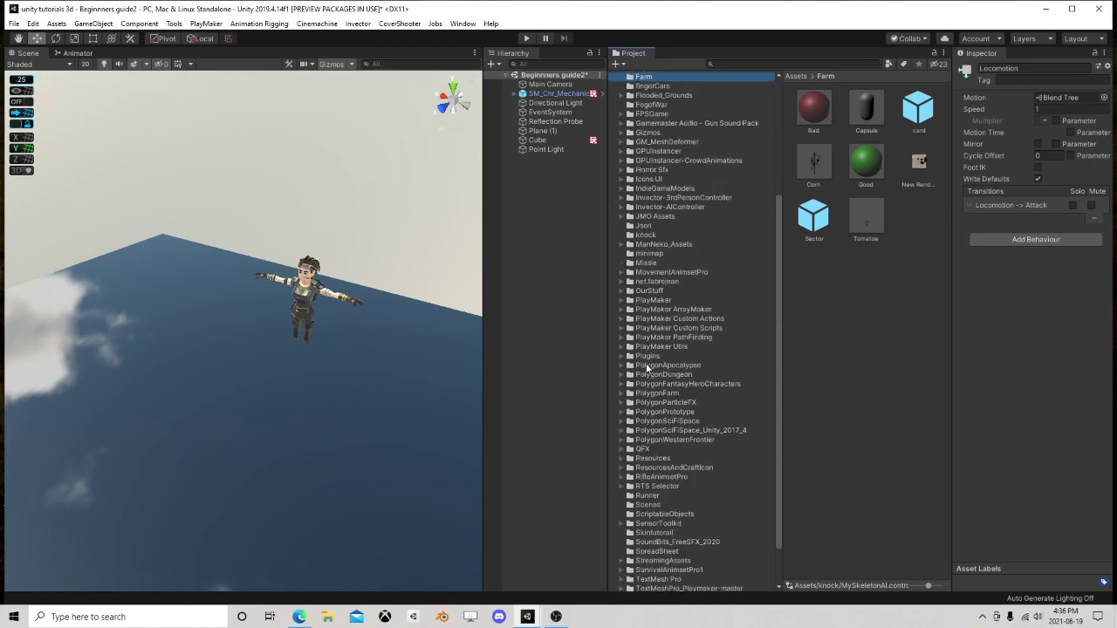
{"action": "left_click", "coordinate": [647, 366]}
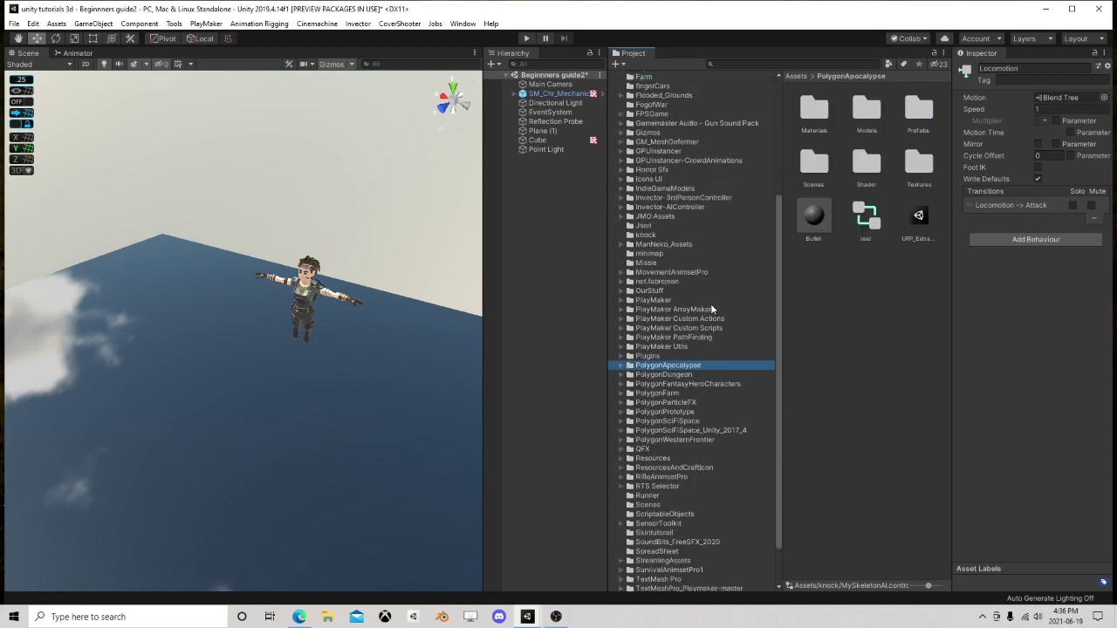
- Create an Animator Controller in the PolygonApocalypse folder and name it ShowEvents
{"action": "right_click", "coordinate": [831, 277]}
{"action": "mouse_move", "coordinate": [873, 284]}
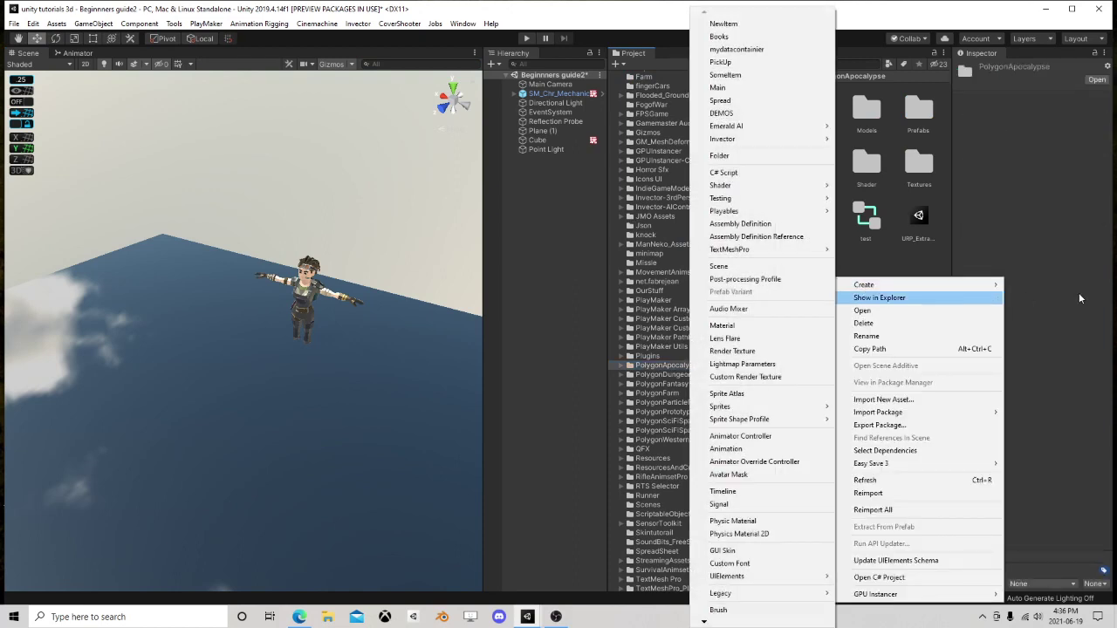
{"action": "left_click", "coordinate": [779, 436]}
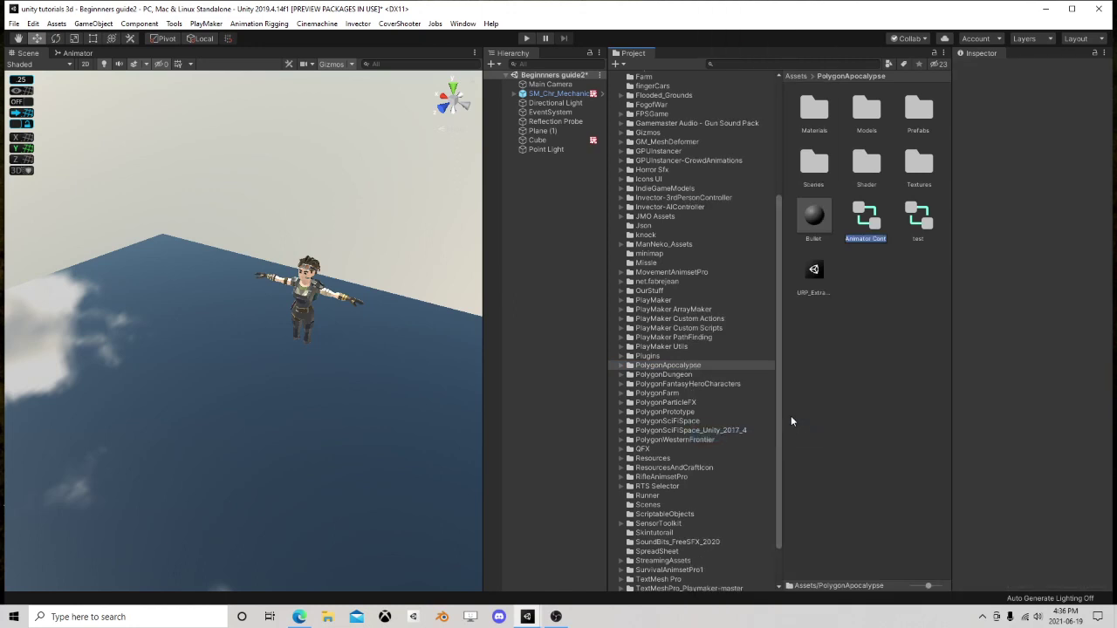
{"action": "key", "text": "Return"}
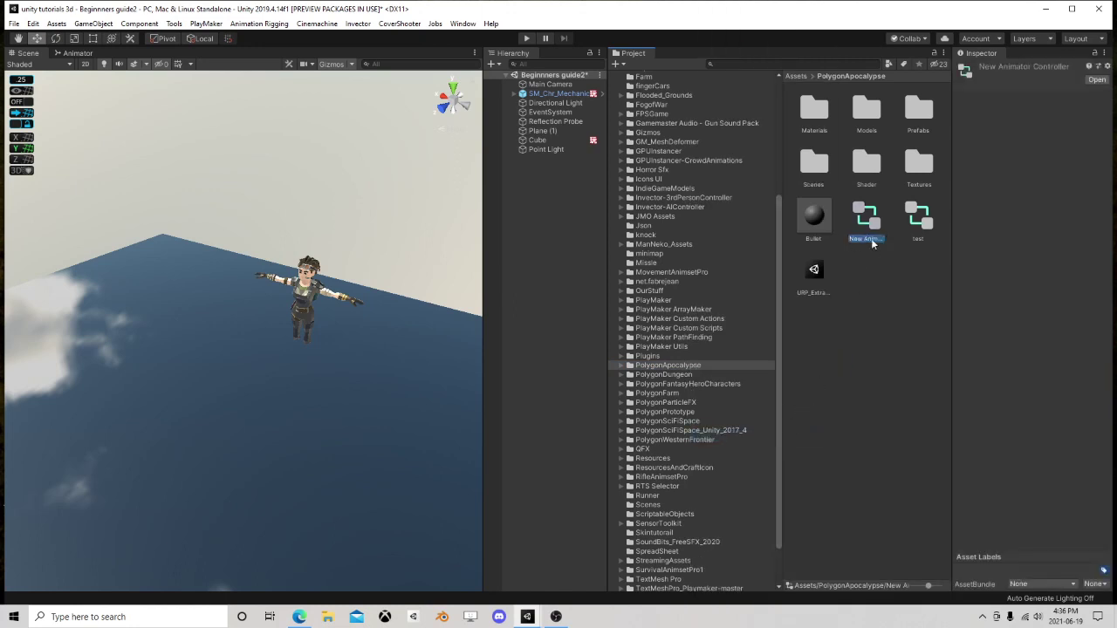
{"action": "left_click", "coordinate": [865, 238]}
{"action": "type", "text": "ShowEvents"}
{"action": "key", "text": "Return"}
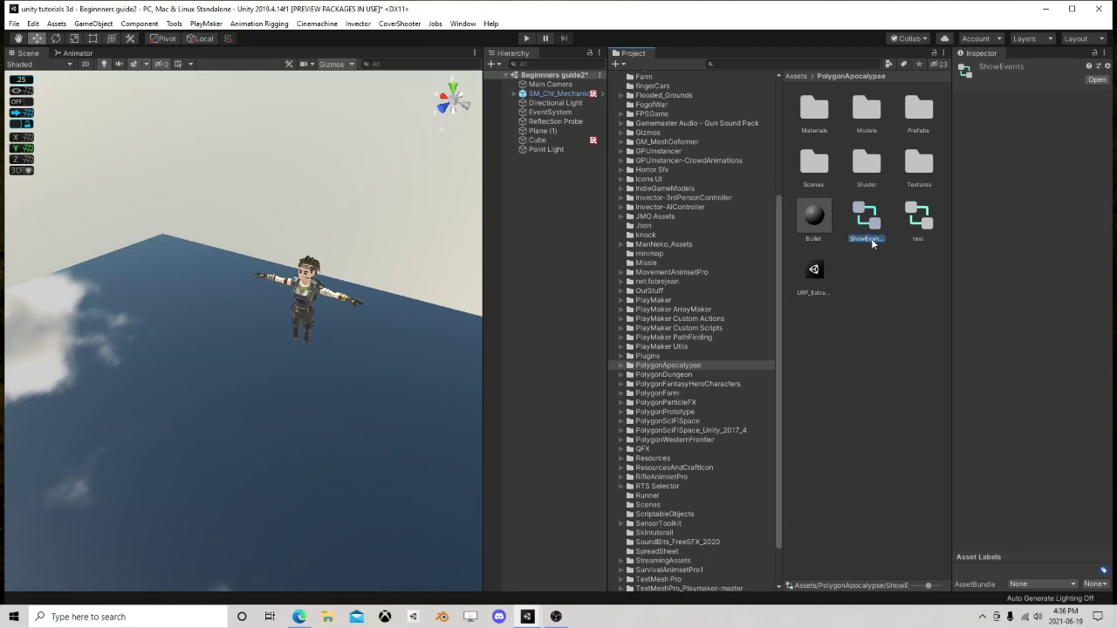
- Assign the ShowEvents controller to the mechanic character's Animator and show its graph in the Animator window
{"action": "left_click", "coordinate": [556, 94]}
{"action": "left_click_drag", "start_coordinate": [873, 220], "coordinate": [1057, 179]}
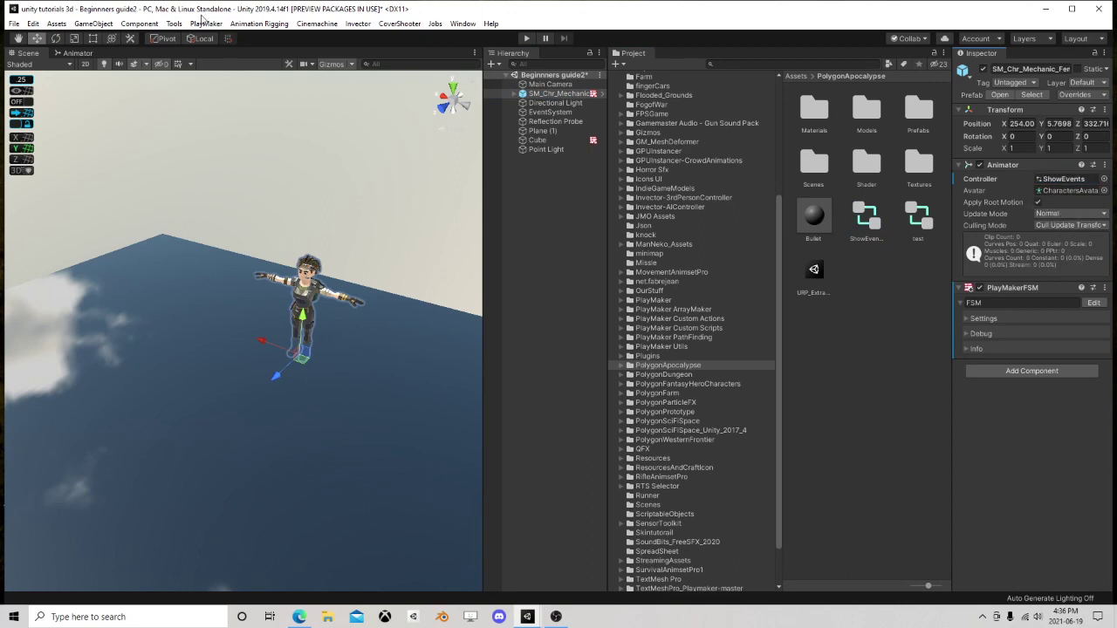
{"action": "left_click", "coordinate": [80, 53]}
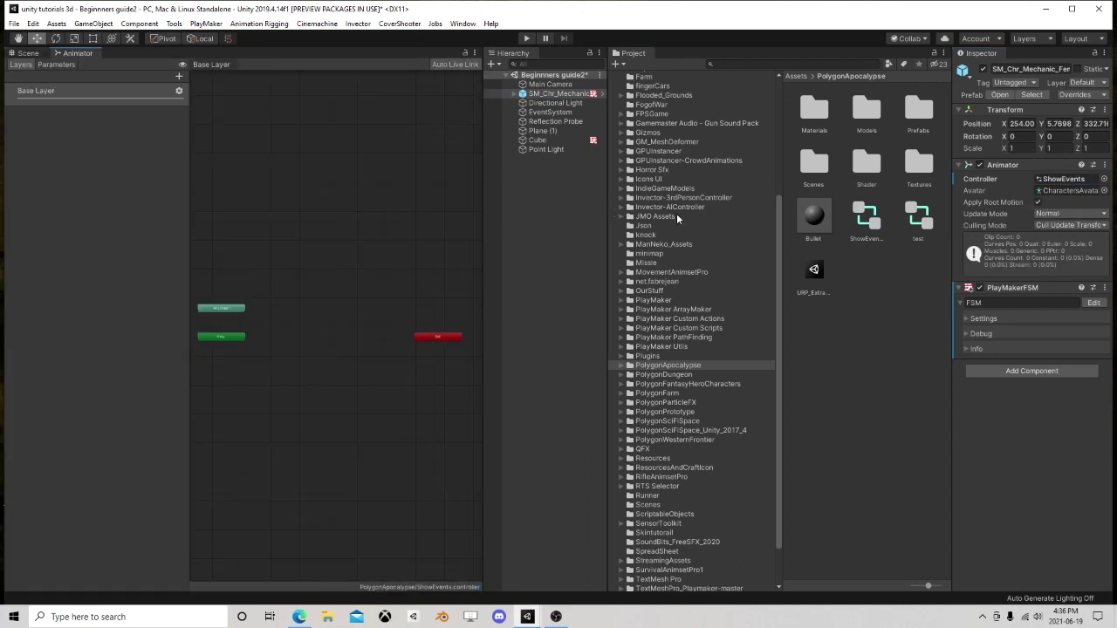
- Search the project assets for "walk" and shrink the result thumbnails to a name list
{"action": "left_click", "coordinate": [757, 64]}
{"action": "type", "text": "wa"}
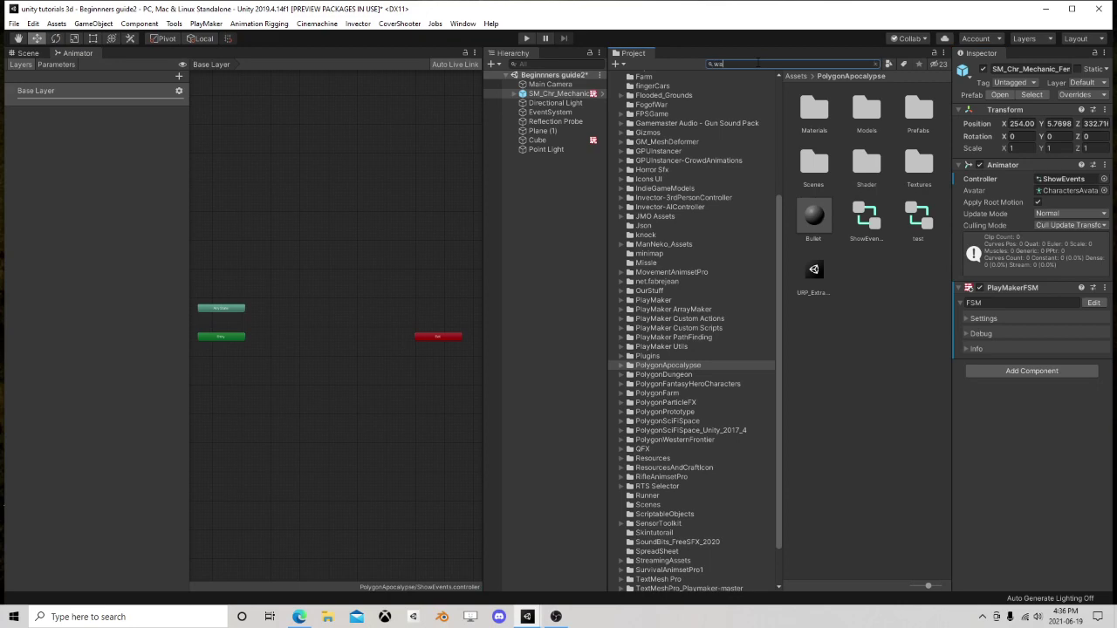
{"action": "type", "text": "lk"}
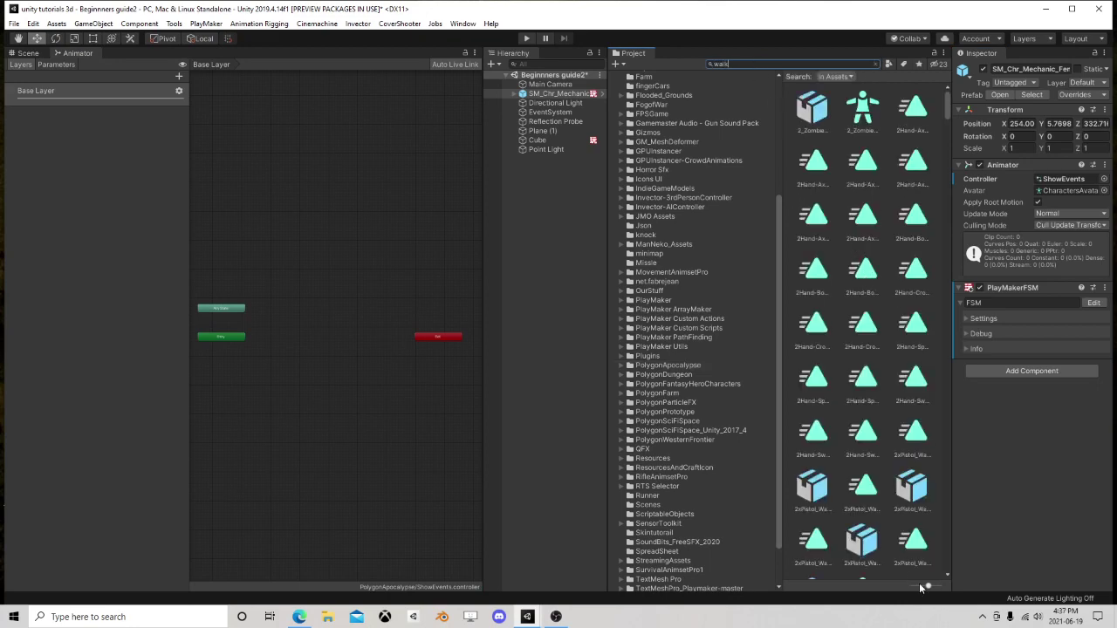
{"action": "left_click_drag", "start_coordinate": [928, 585], "coordinate": [883, 589]}
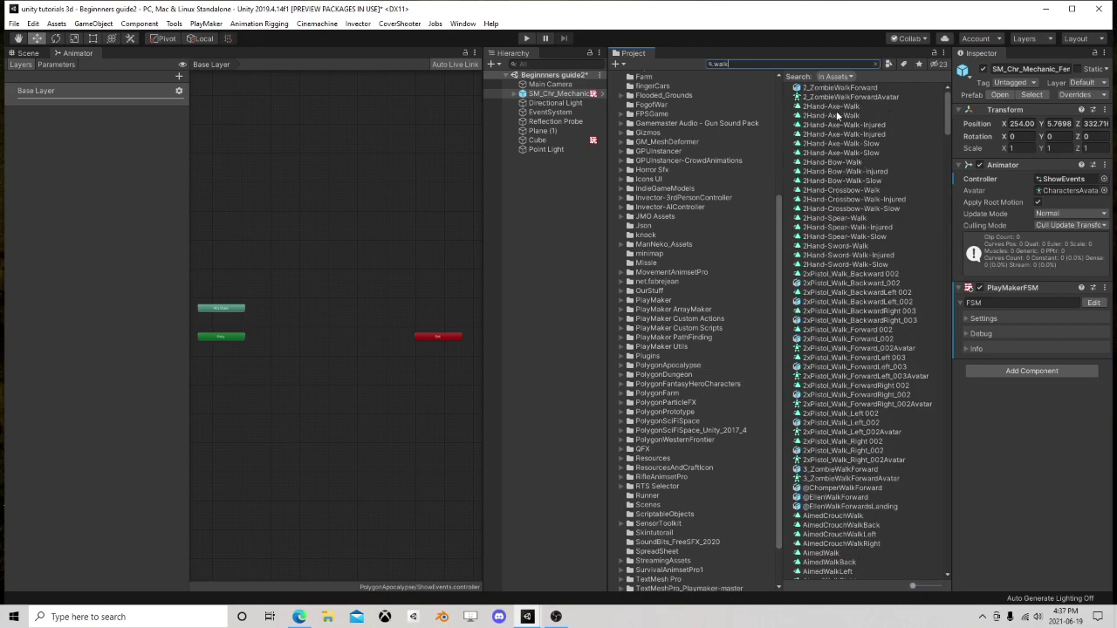
- Browse the walk search results and preview the Pistol_Walk_Forward 001 animation clip
{"action": "scroll", "coordinate": [838, 349], "scroll_direction": "down", "scroll_amount": 10}
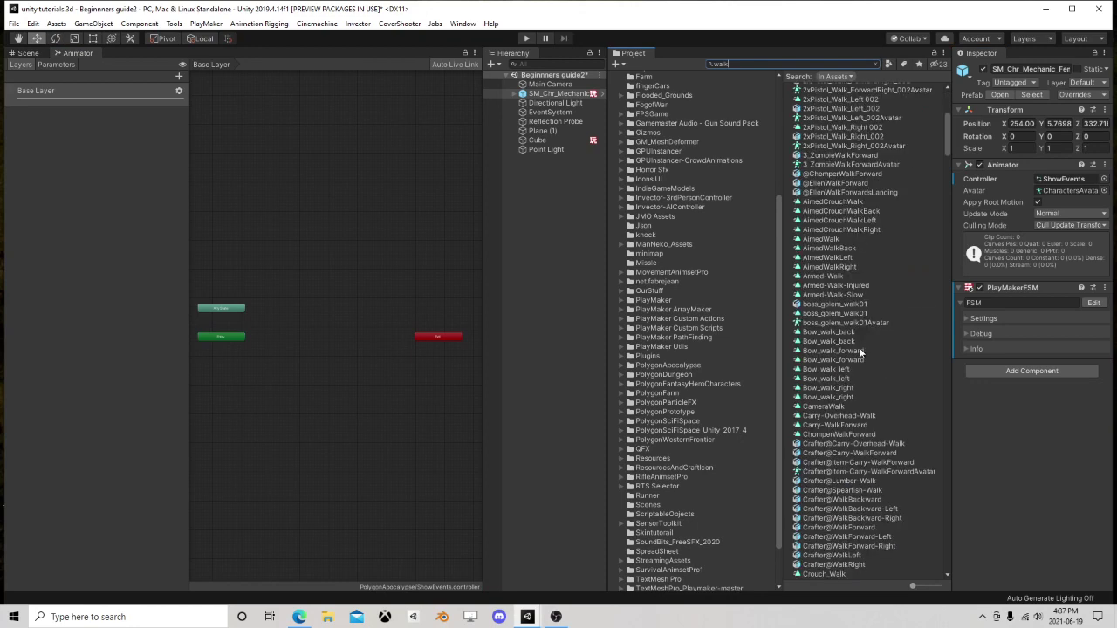
{"action": "scroll", "coordinate": [851, 344], "scroll_direction": "down", "scroll_amount": 8}
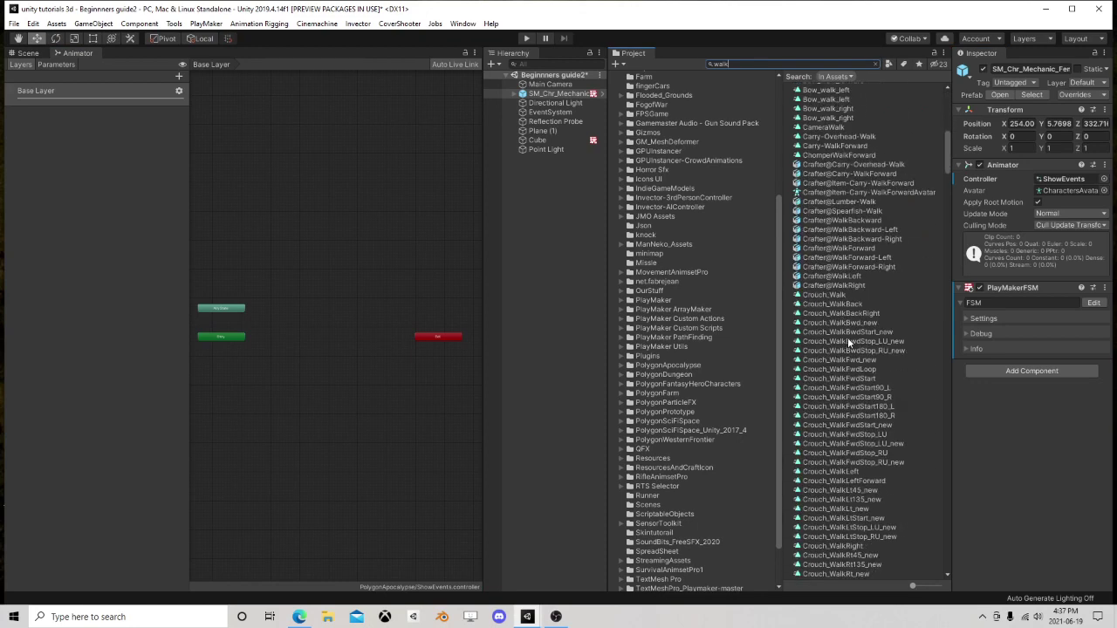
{"action": "scroll", "coordinate": [847, 338], "scroll_direction": "down", "scroll_amount": 10}
{"action": "scroll", "coordinate": [858, 339], "scroll_direction": "down", "scroll_amount": 15}
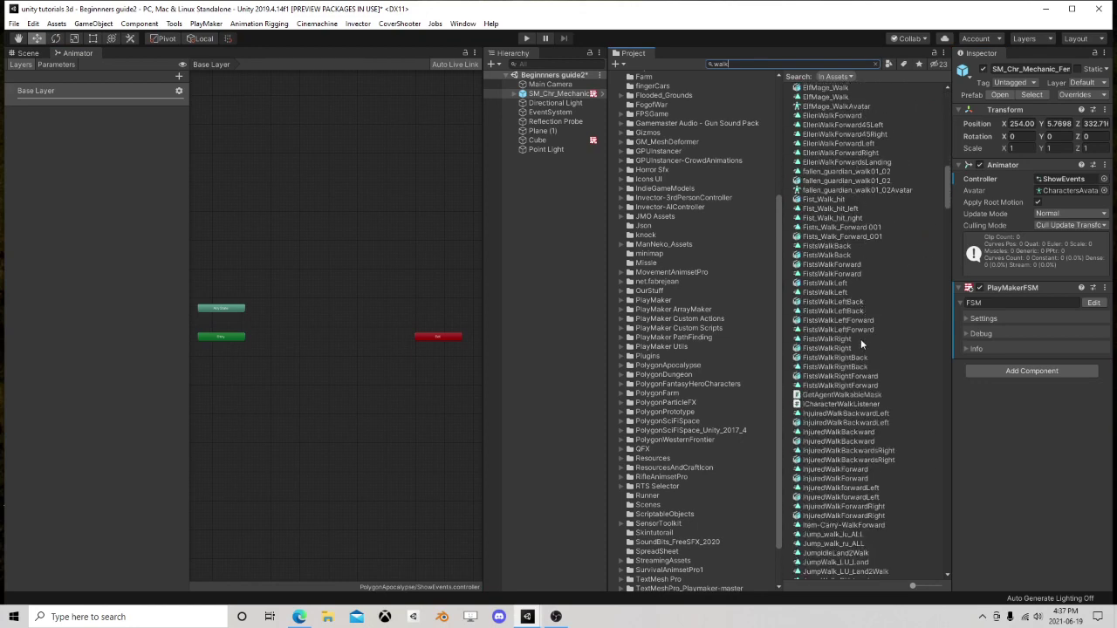
{"action": "scroll", "coordinate": [861, 338], "scroll_direction": "up", "scroll_amount": 1}
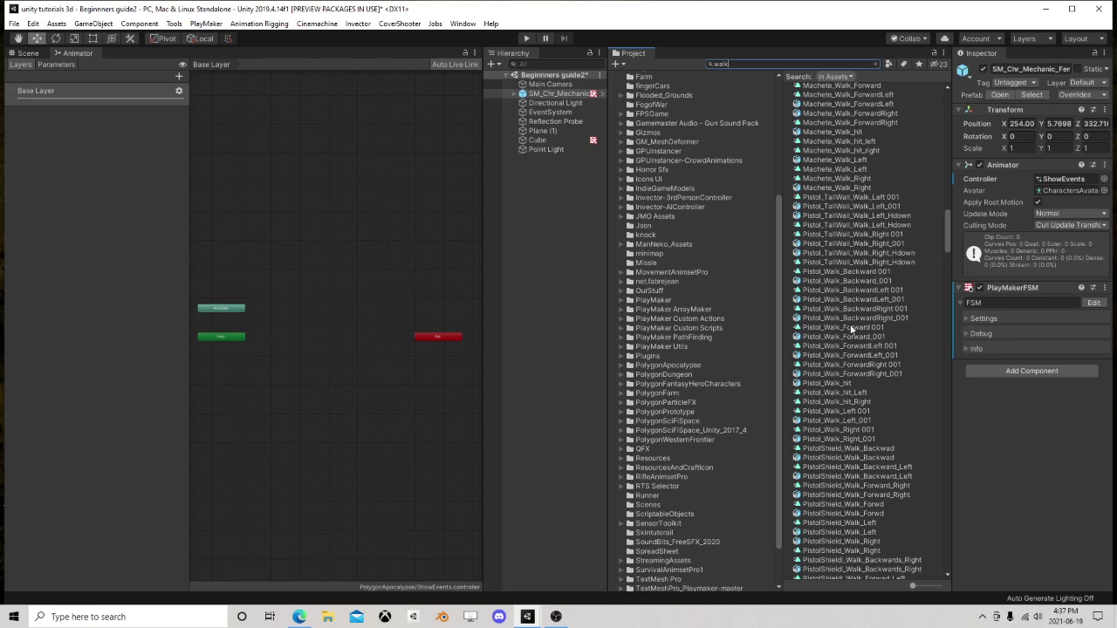
{"action": "scroll", "coordinate": [824, 336], "scroll_direction": "down", "scroll_amount": 1}
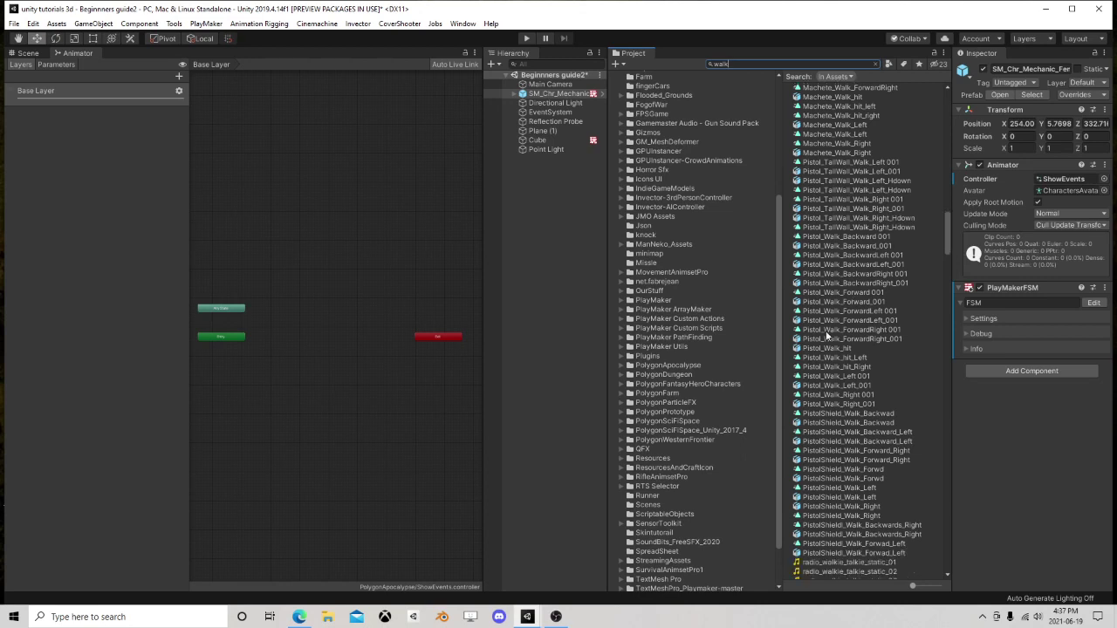
{"action": "left_click", "coordinate": [852, 293]}
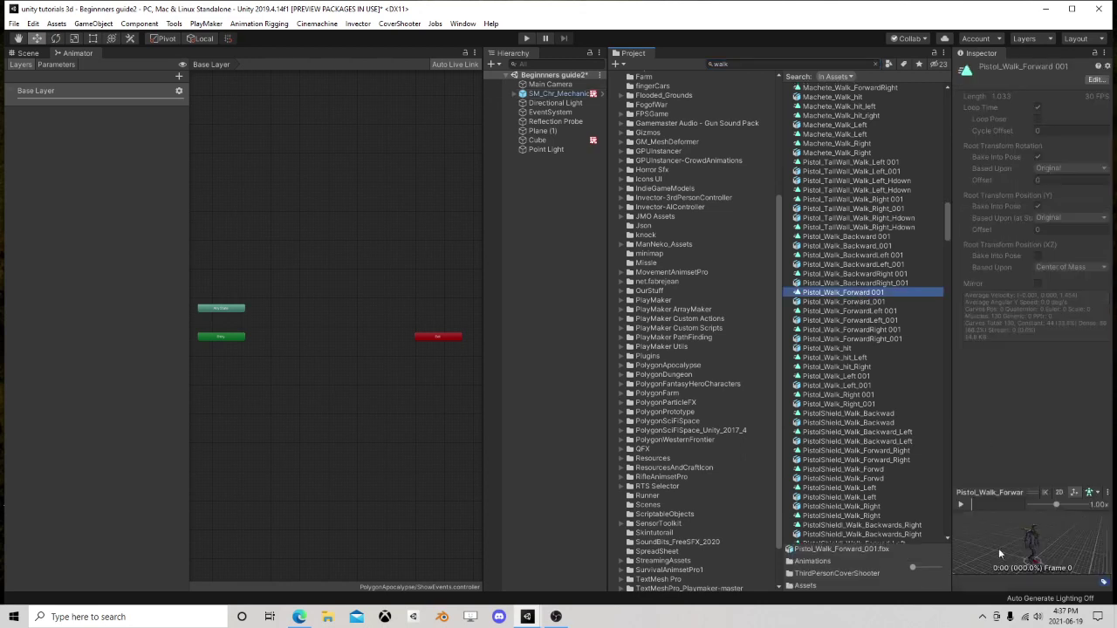
{"action": "left_click", "coordinate": [963, 504]}
- Preview the Rifle_Walk_Forward clip from the walk results and add it as a state in the ShowEvents graph
{"action": "scroll", "coordinate": [837, 377], "scroll_direction": "down", "scroll_amount": 4}
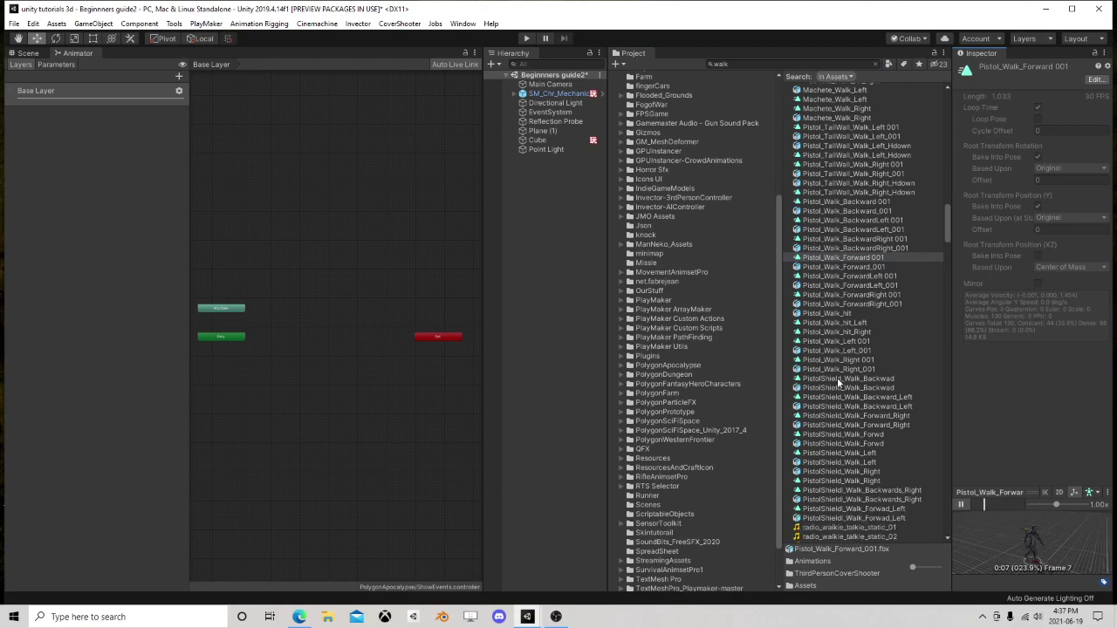
{"action": "scroll", "coordinate": [838, 379], "scroll_direction": "down", "scroll_amount": 8}
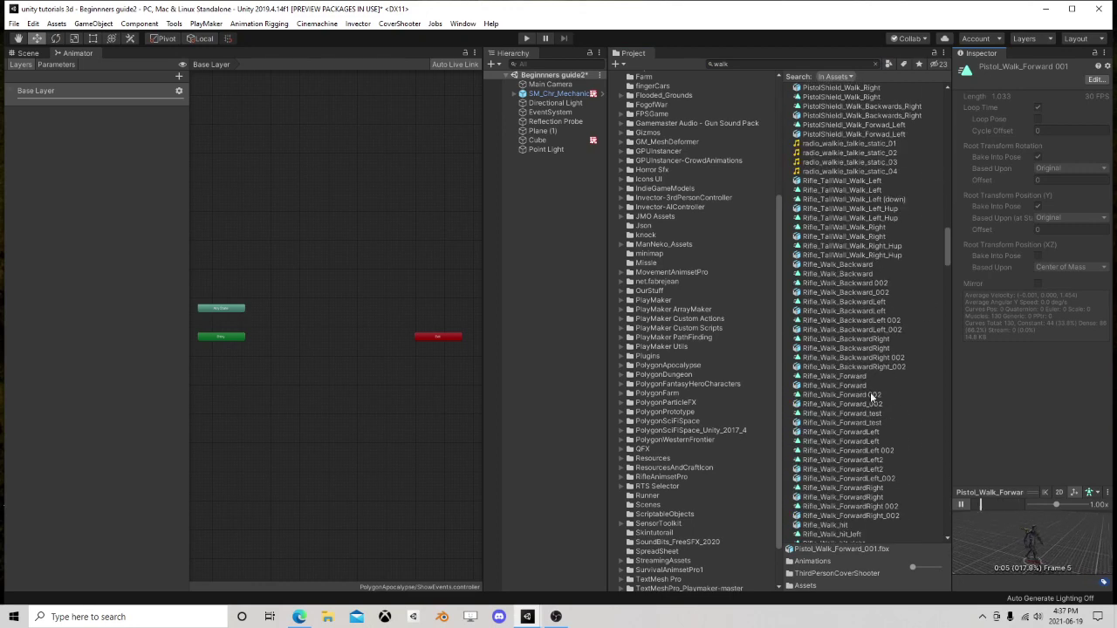
{"action": "left_click", "coordinate": [860, 377]}
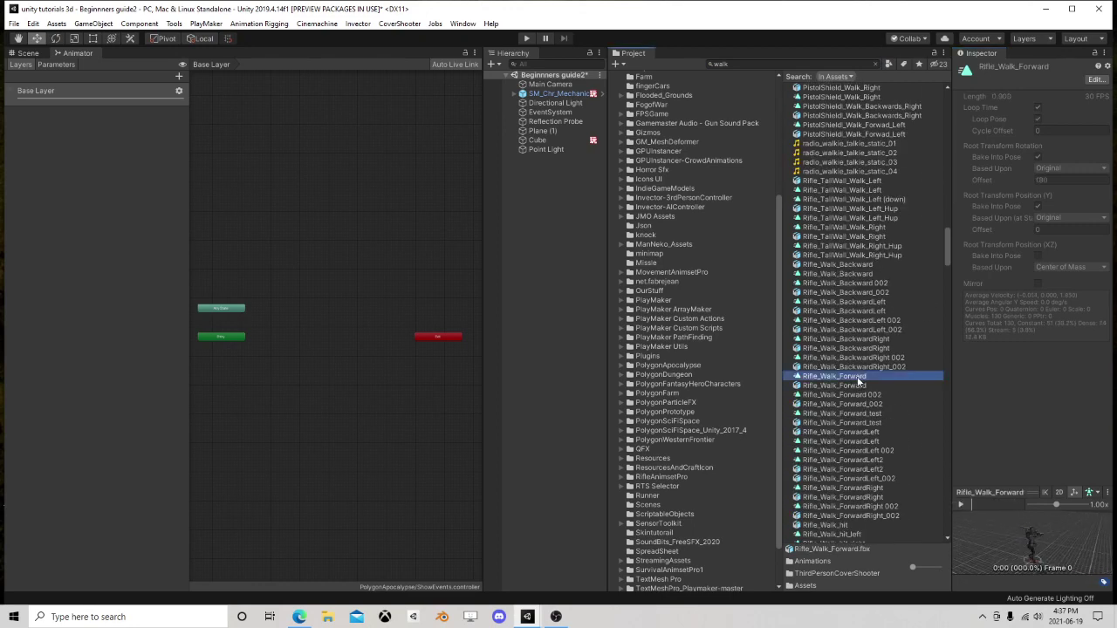
{"action": "left_click", "coordinate": [961, 504]}
{"action": "scroll", "coordinate": [841, 303], "scroll_direction": "down", "scroll_amount": 3}
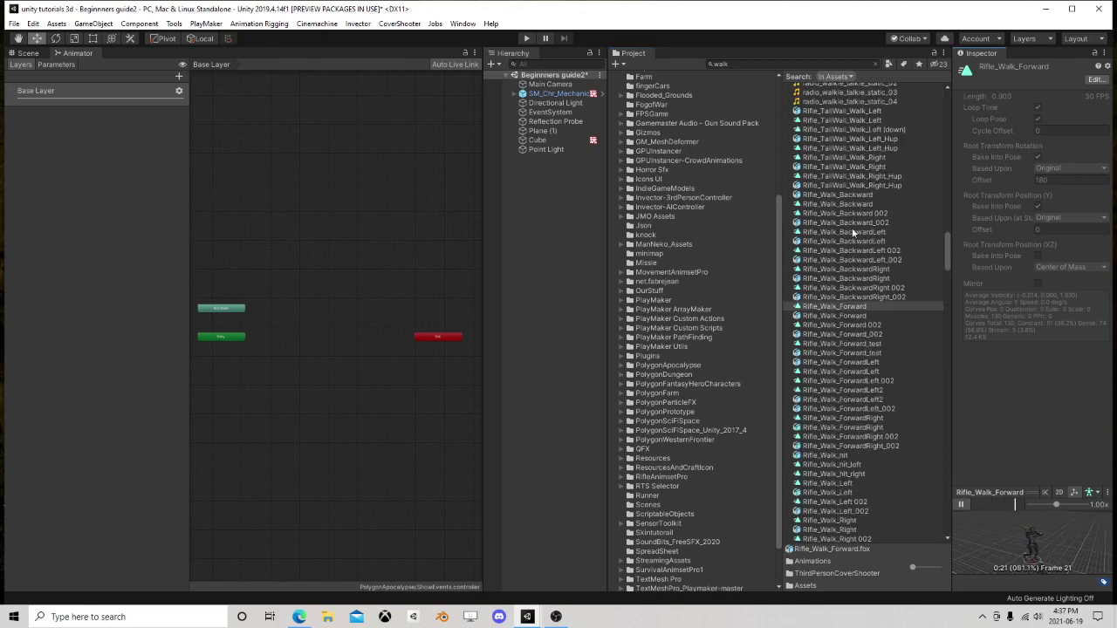
{"action": "left_click_drag", "start_coordinate": [837, 306], "coordinate": [315, 321]}
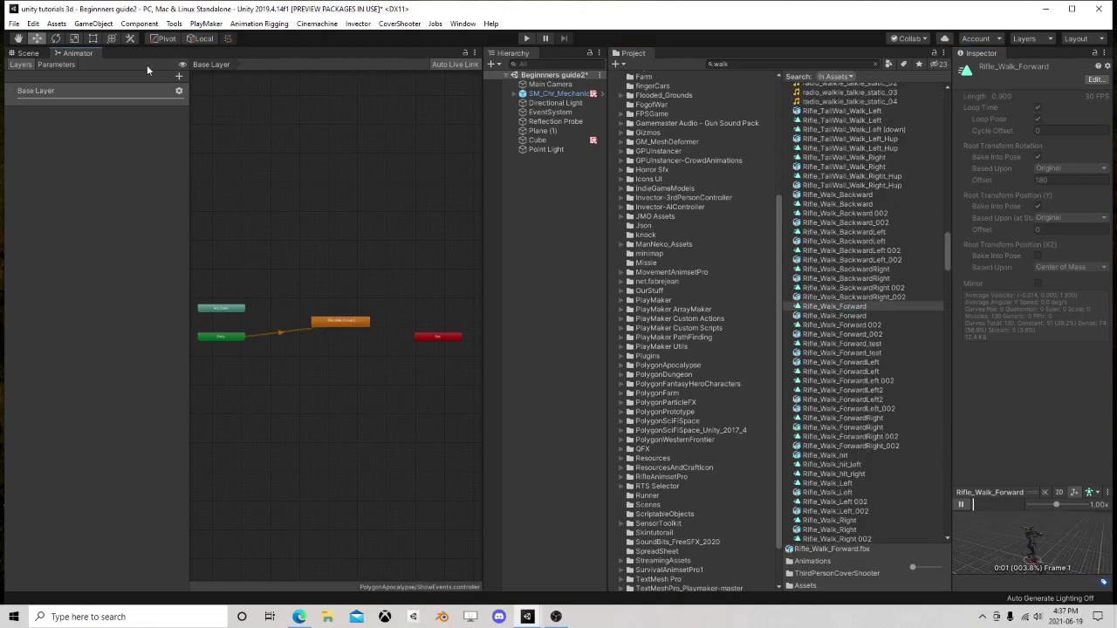
- In the Scene view, move the mechanic character off the plane into open space past the cube, to about X 243.84 and Z 334.15
{"action": "left_click", "coordinate": [23, 52]}
{"action": "scroll", "coordinate": [244, 332], "scroll_direction": "down", "scroll_amount": 5}
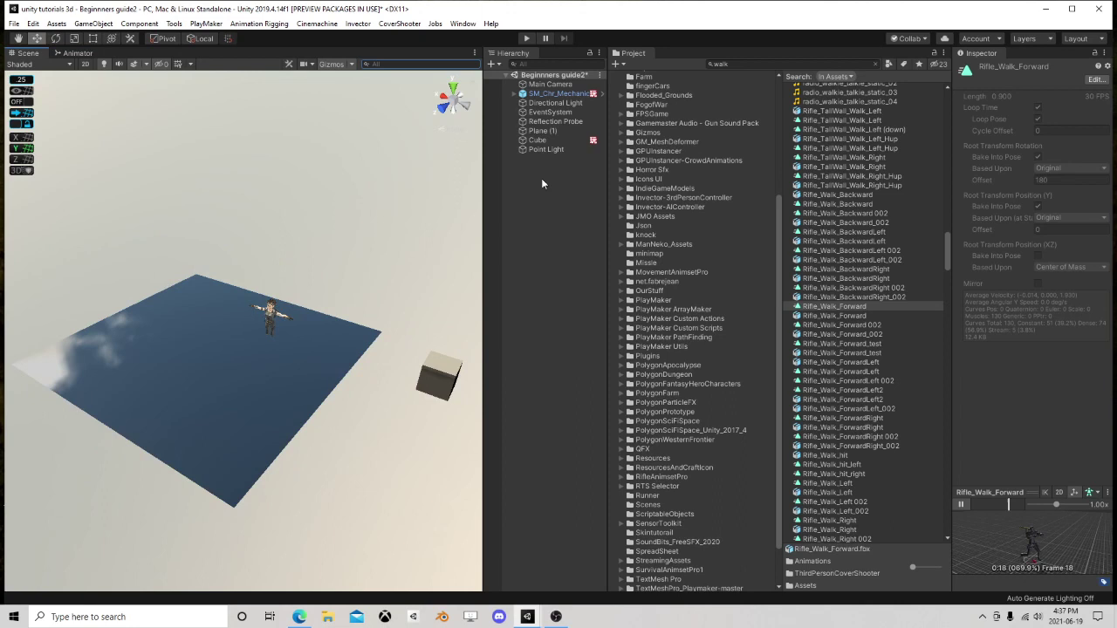
{"action": "left_click", "coordinate": [558, 93]}
{"action": "scroll", "coordinate": [297, 271], "scroll_direction": "down", "scroll_amount": 3}
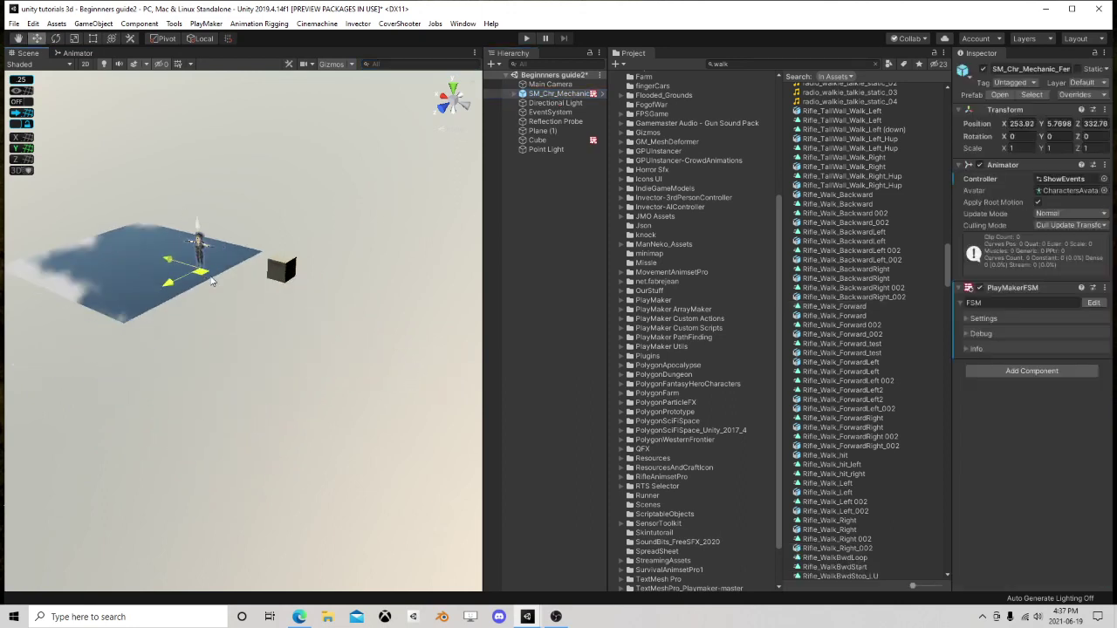
{"action": "left_click_drag", "start_coordinate": [212, 281], "coordinate": [349, 340]}
{"action": "scroll", "coordinate": [307, 341], "scroll_direction": "up", "scroll_amount": 3}
{"action": "middle_click_drag", "start_coordinate": [306, 342], "coordinate": [96, 343]}
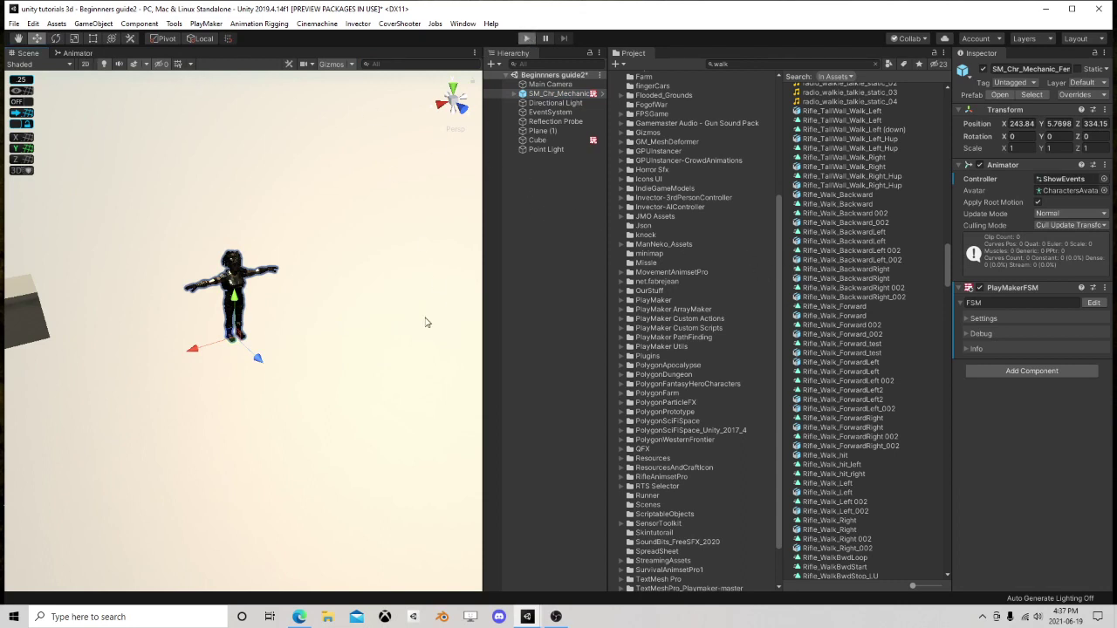
- Run the scene and frame the mechanic character in the Scene view while it plays
{"action": "key", "text": "ctrl+p"}
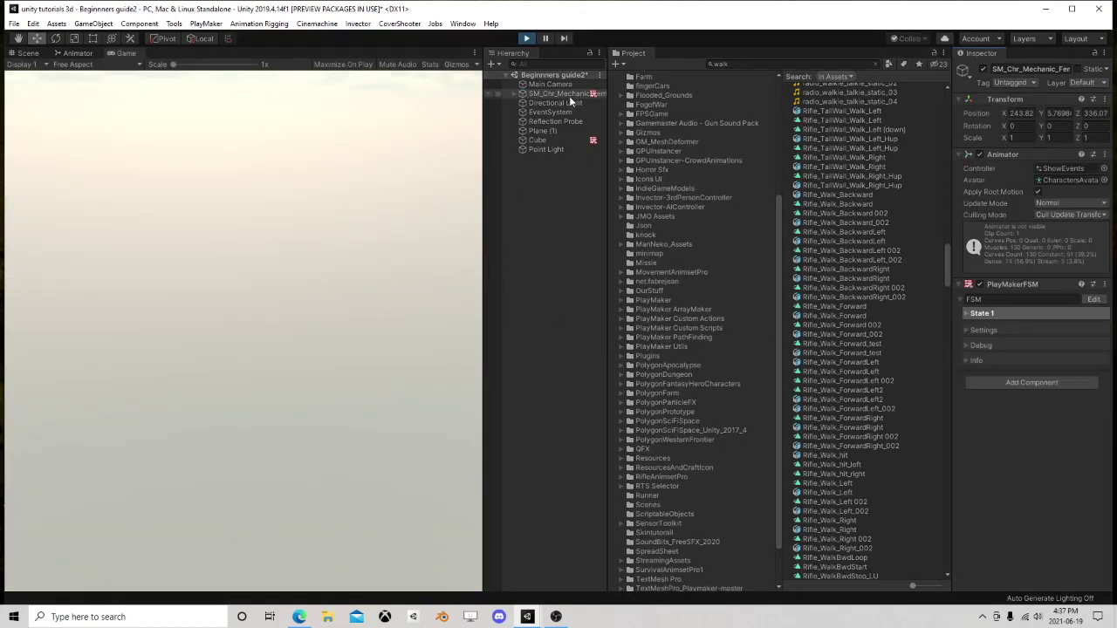
{"action": "left_click", "coordinate": [568, 95]}
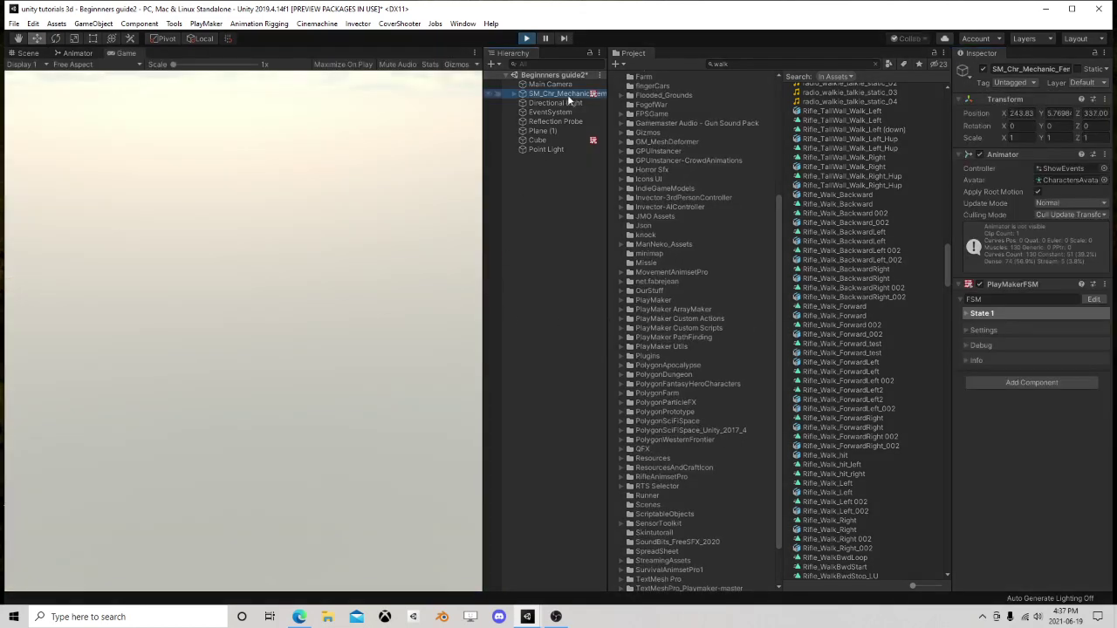
{"action": "left_click", "coordinate": [356, 343]}
{"action": "left_click", "coordinate": [27, 53]}
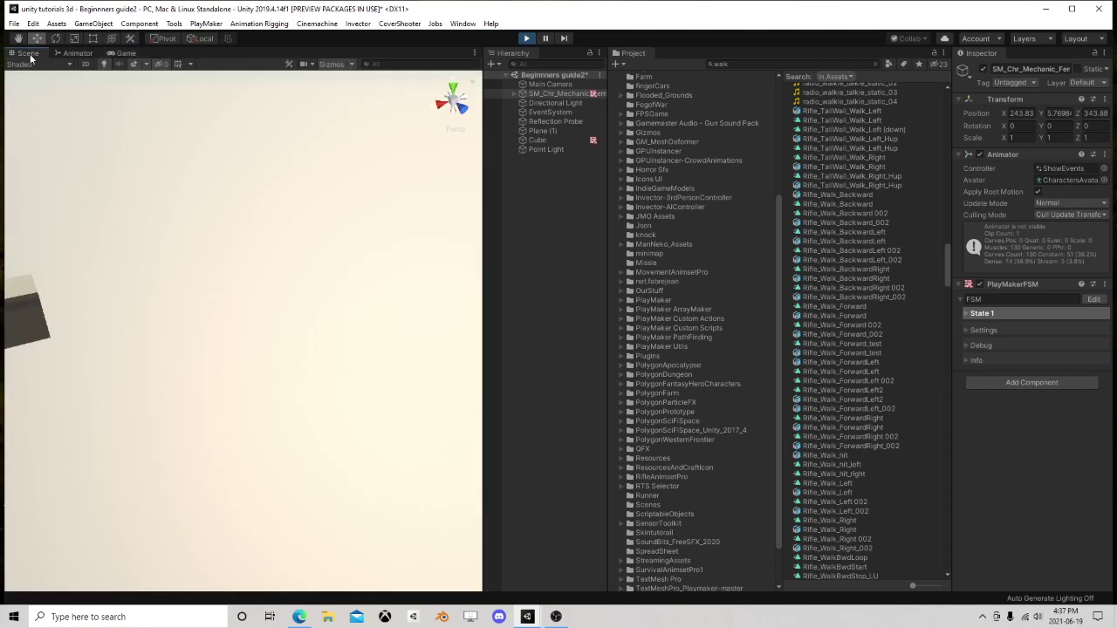
{"action": "double_click", "coordinate": [549, 94]}
{"action": "scroll", "coordinate": [137, 274], "scroll_direction": "down", "scroll_amount": 6}
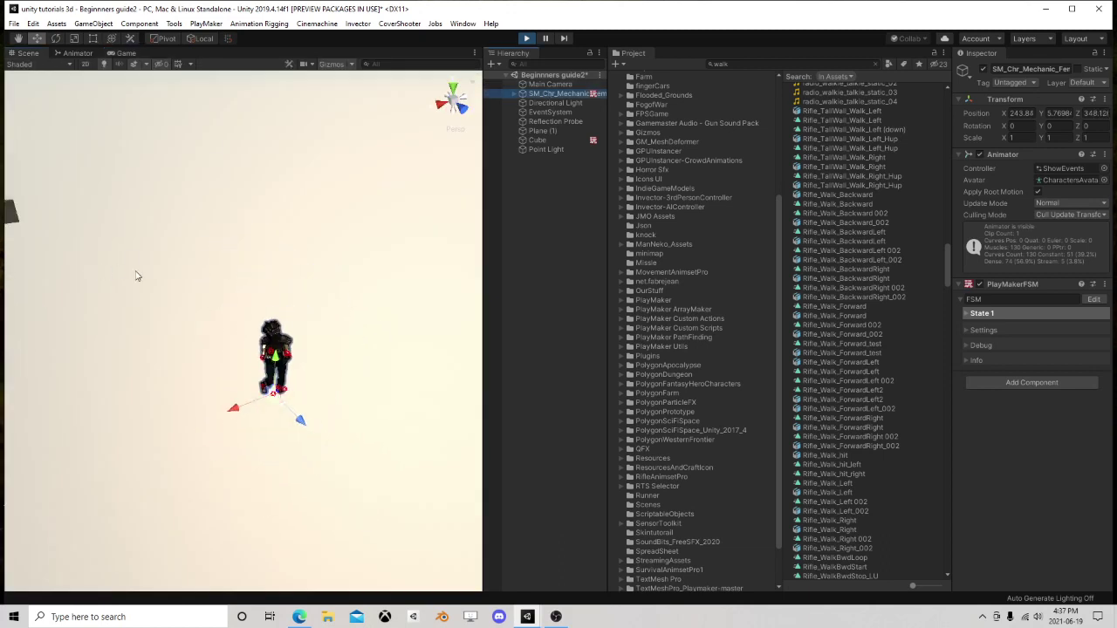
- Follow the walking mechanic character in the Scene view and examine its rifle walk from the side
{"action": "right_click_drag", "start_coordinate": [157, 279], "coordinate": [296, 312]}
{"action": "middle_click_drag", "start_coordinate": [187, 323], "coordinate": [359, 229]}
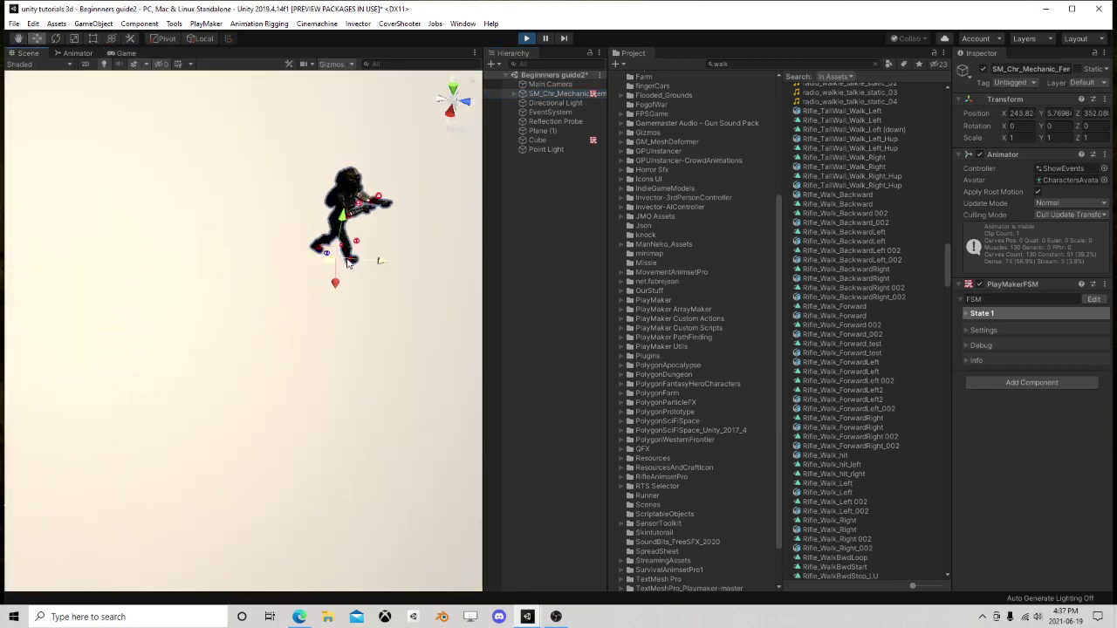
{"action": "right_click_drag", "start_coordinate": [345, 315], "coordinate": [381, 272]}
{"action": "middle_click_drag", "start_coordinate": [382, 271], "coordinate": [380, 66]}
{"action": "right_click_drag", "start_coordinate": [380, 65], "coordinate": [368, 303]}
{"action": "key", "text": "f"}
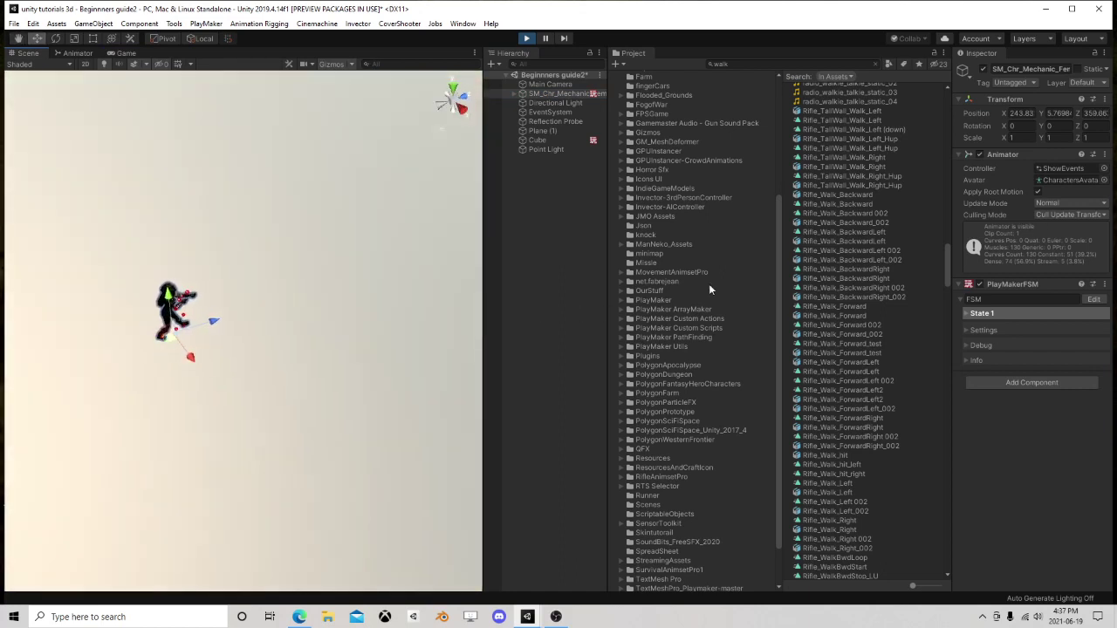
{"action": "right_click_drag", "start_coordinate": [238, 269], "coordinate": [204, 279]}
{"action": "middle_click_drag", "start_coordinate": [358, 311], "coordinate": [21, 230]}
{"action": "scroll", "coordinate": [105, 300], "scroll_direction": "up", "scroll_amount": 5}
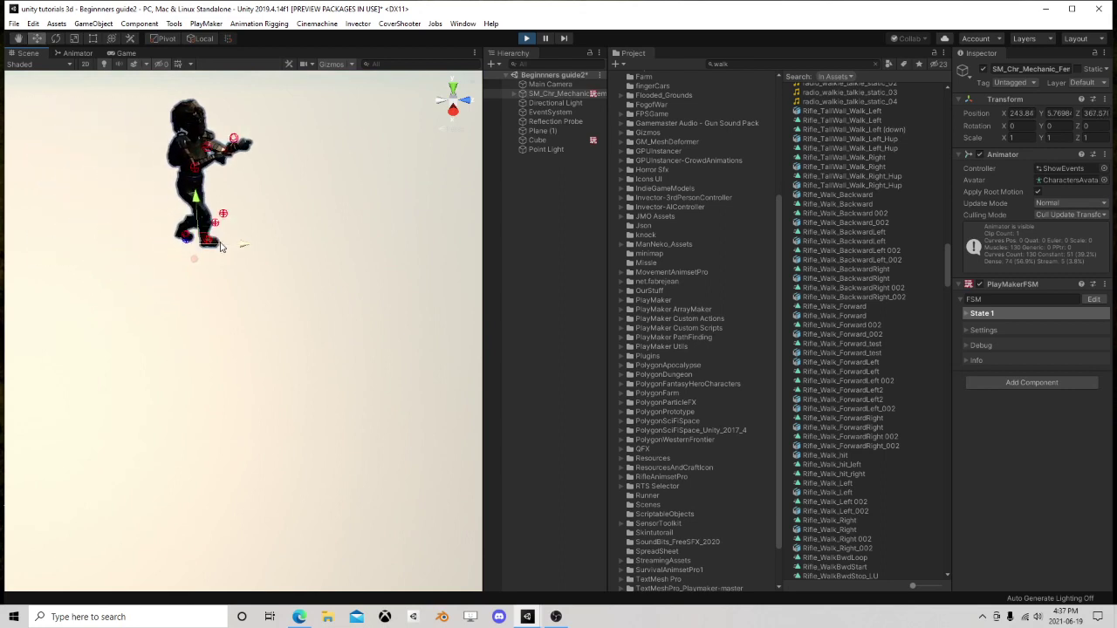
{"action": "middle_click_drag", "start_coordinate": [421, 288], "coordinate": [12, 367]}
{"action": "scroll", "coordinate": [192, 314], "scroll_direction": "down", "scroll_amount": 4}
- Turn off Apply Root Motion on the running character's Animator and shift the character slightly forward along its Z axis
{"action": "left_click", "coordinate": [1037, 191]}
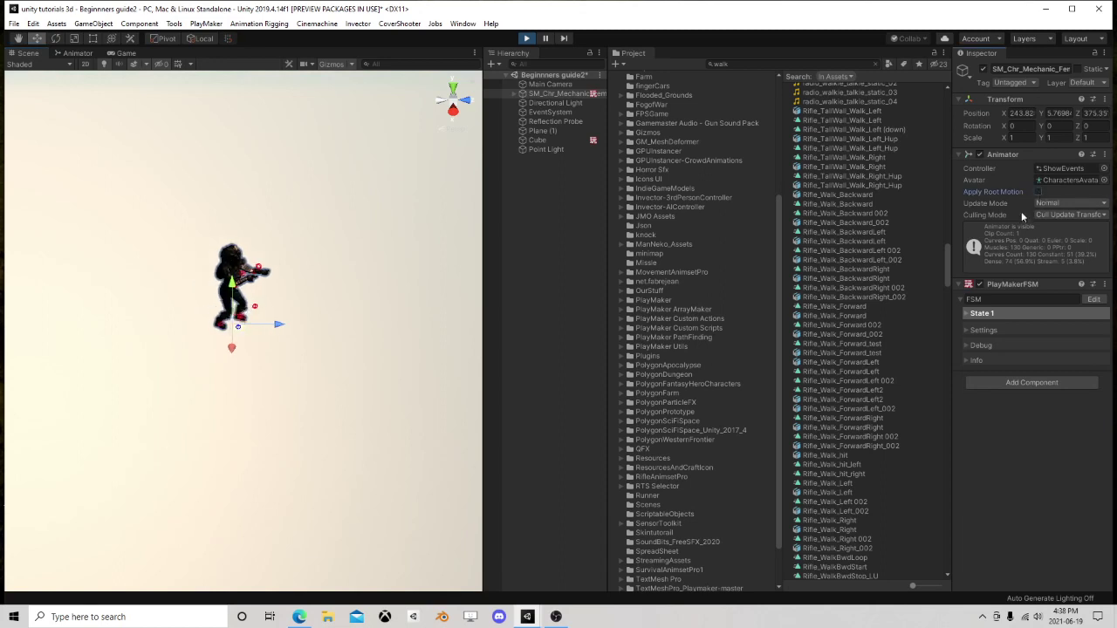
{"action": "scroll", "coordinate": [232, 365], "scroll_direction": "up", "scroll_amount": 2}
{"action": "scroll", "coordinate": [218, 381], "scroll_direction": "up", "scroll_amount": 3}
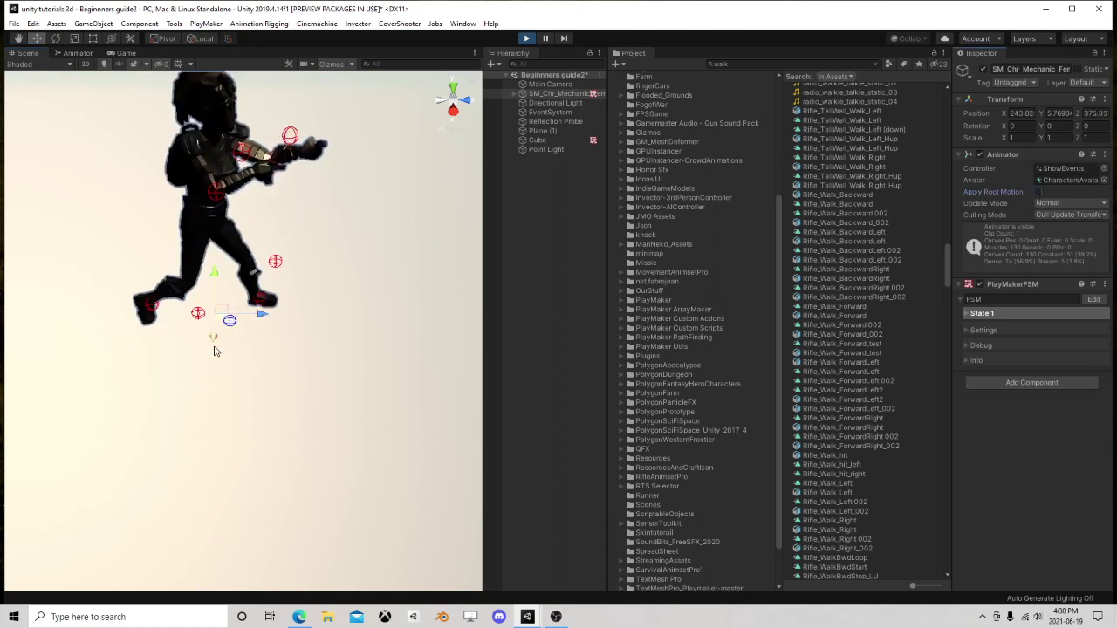
{"action": "right_click_drag", "start_coordinate": [215, 351], "coordinate": [216, 323]}
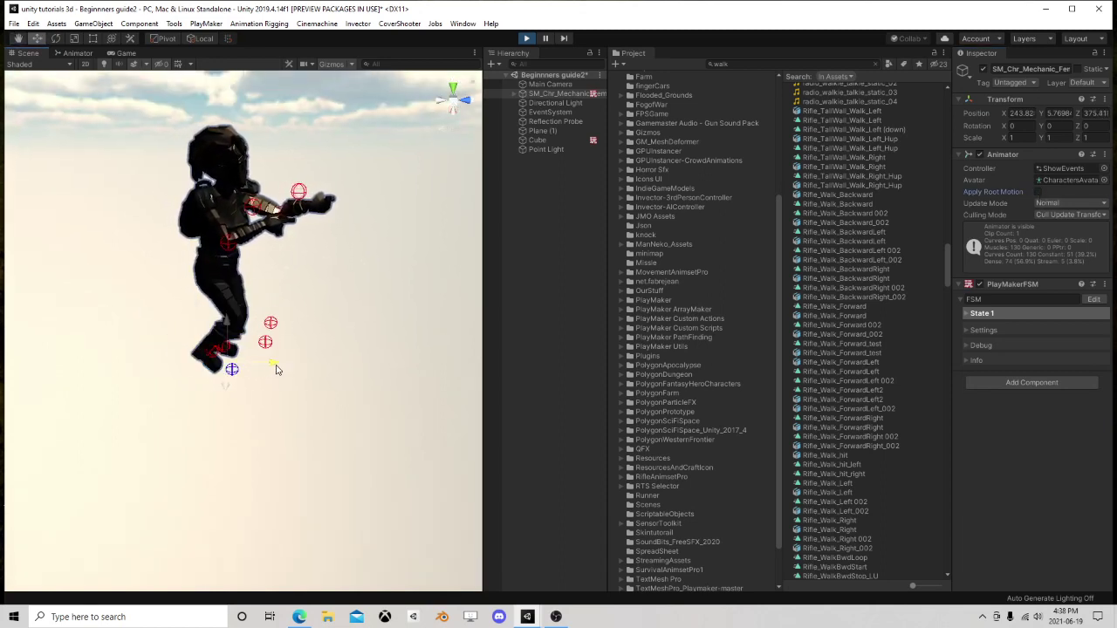
{"action": "left_click_drag", "start_coordinate": [272, 364], "coordinate": [293, 352]}
- Turn Apply Root Motion back on, watch the character's walk, and stop play mode
{"action": "left_click", "coordinate": [1038, 194]}
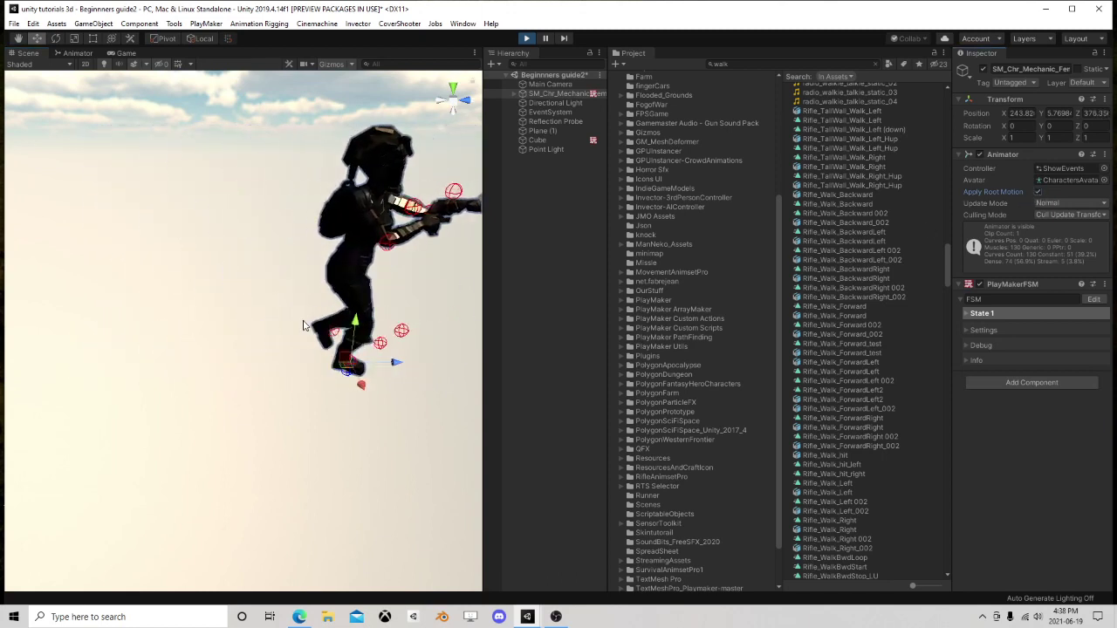
{"action": "scroll", "coordinate": [349, 315], "scroll_direction": "down", "scroll_amount": 5}
{"action": "middle_click_drag", "start_coordinate": [375, 312], "coordinate": [174, 316]}
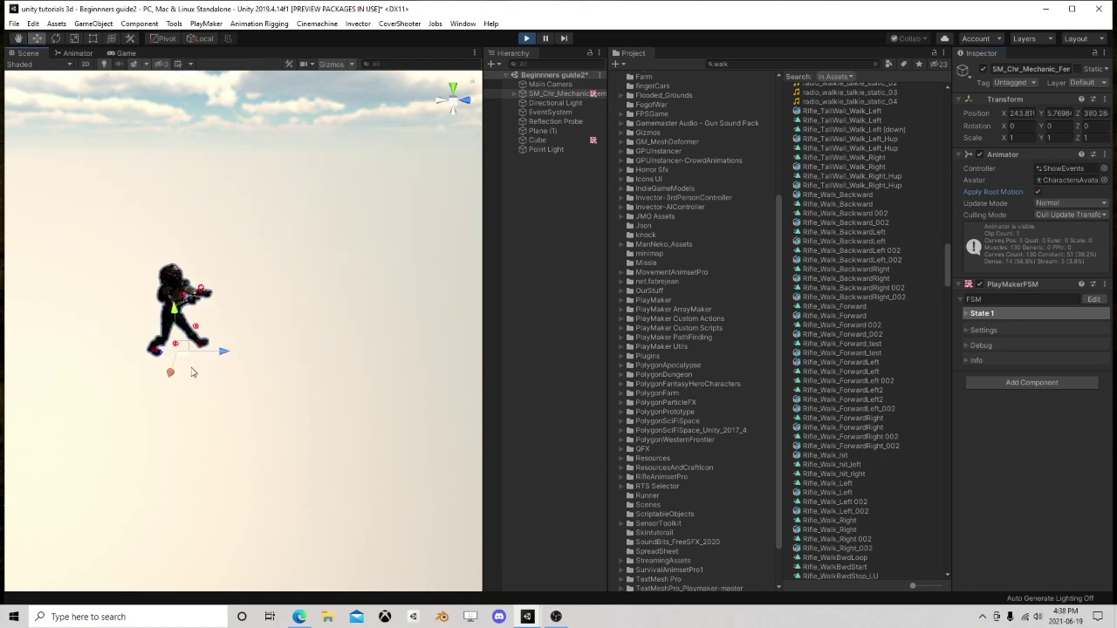
{"action": "left_click", "coordinate": [526, 38]}
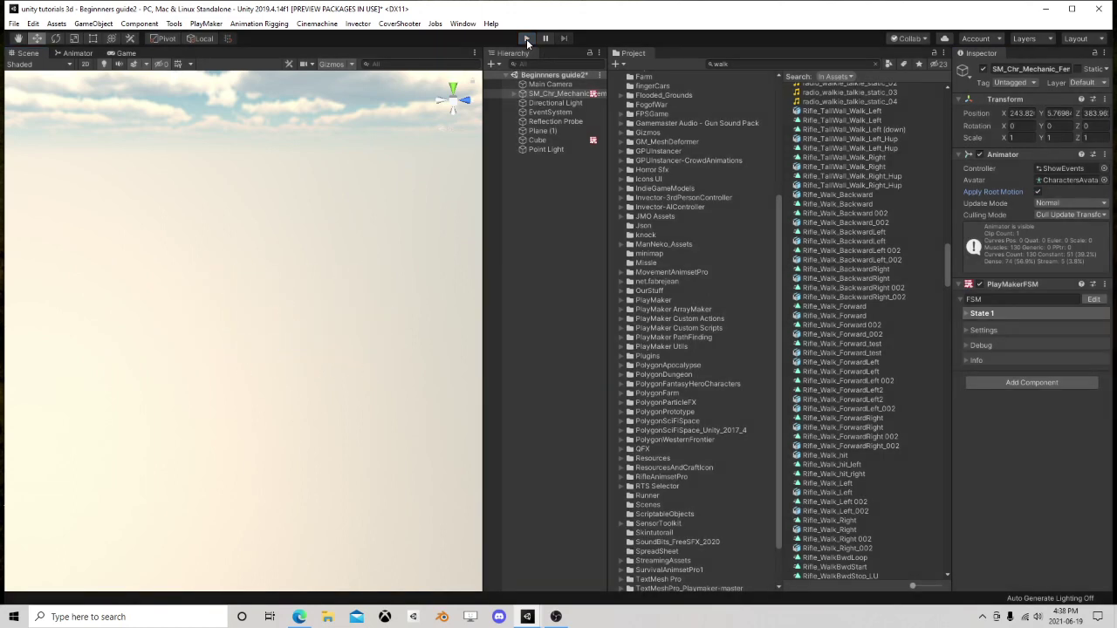
- Frame the mechanic character in the Scene view and align the Main Camera with that view
{"action": "double_click", "coordinate": [547, 95]}
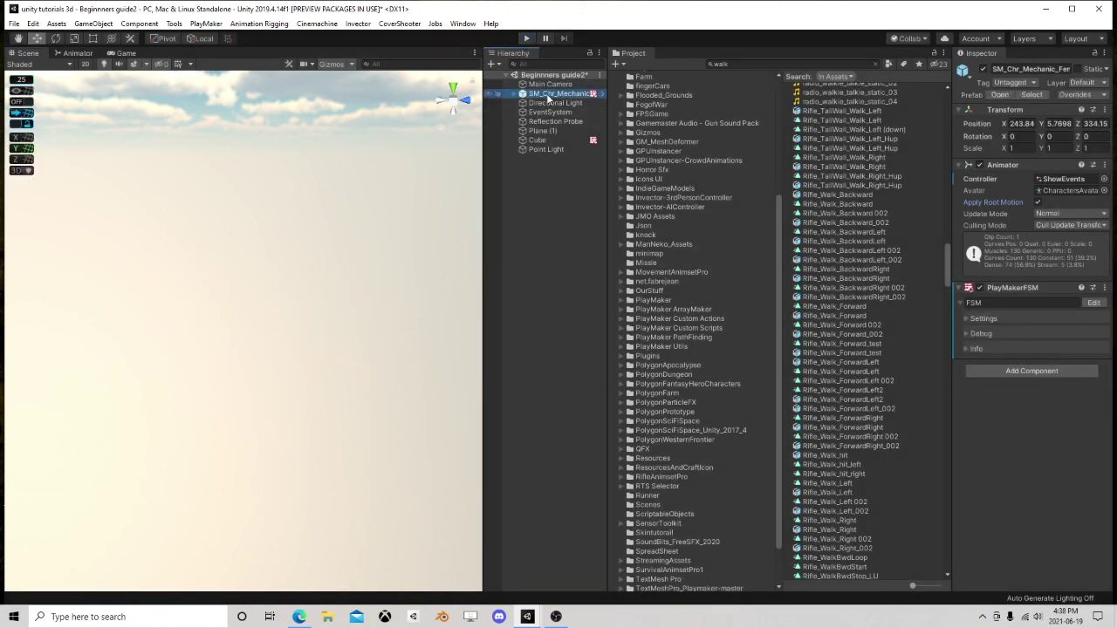
{"action": "right_click_drag", "start_coordinate": [328, 194], "coordinate": [256, 192]}
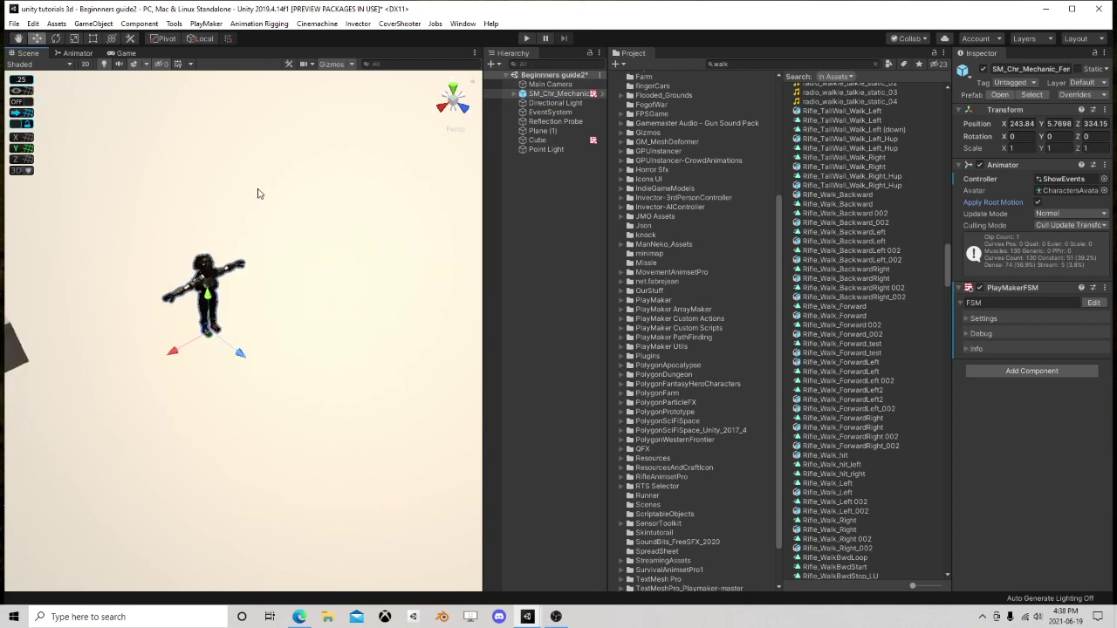
{"action": "left_click", "coordinate": [550, 84]}
{"action": "left_click", "coordinate": [94, 24]}
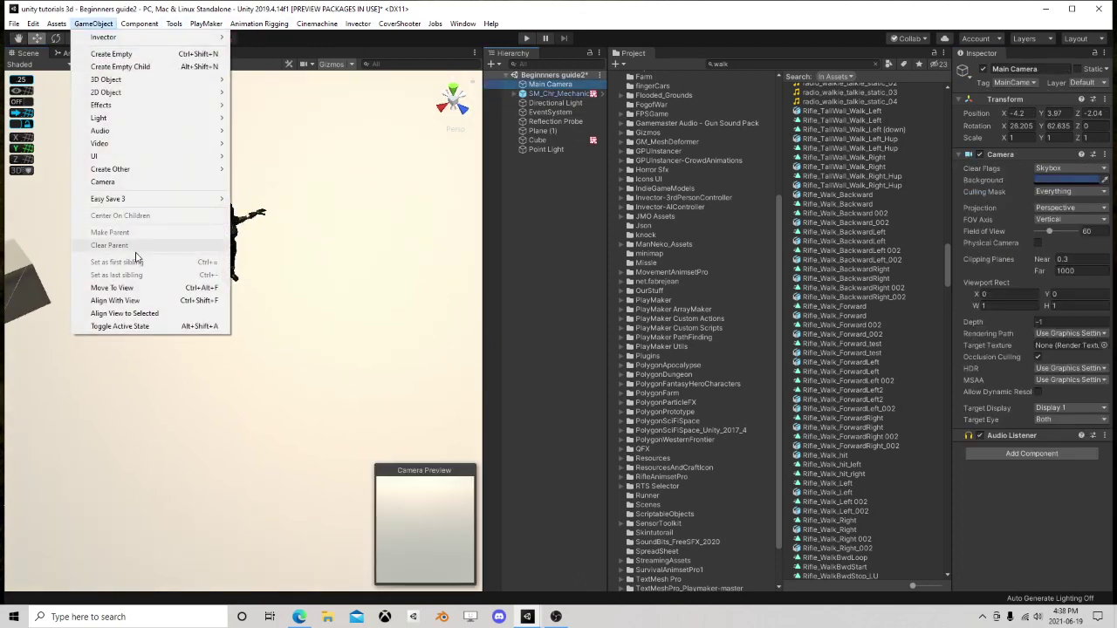
{"action": "left_click", "coordinate": [124, 301]}
{"action": "right_click_drag", "start_coordinate": [362, 378], "coordinate": [372, 289]}
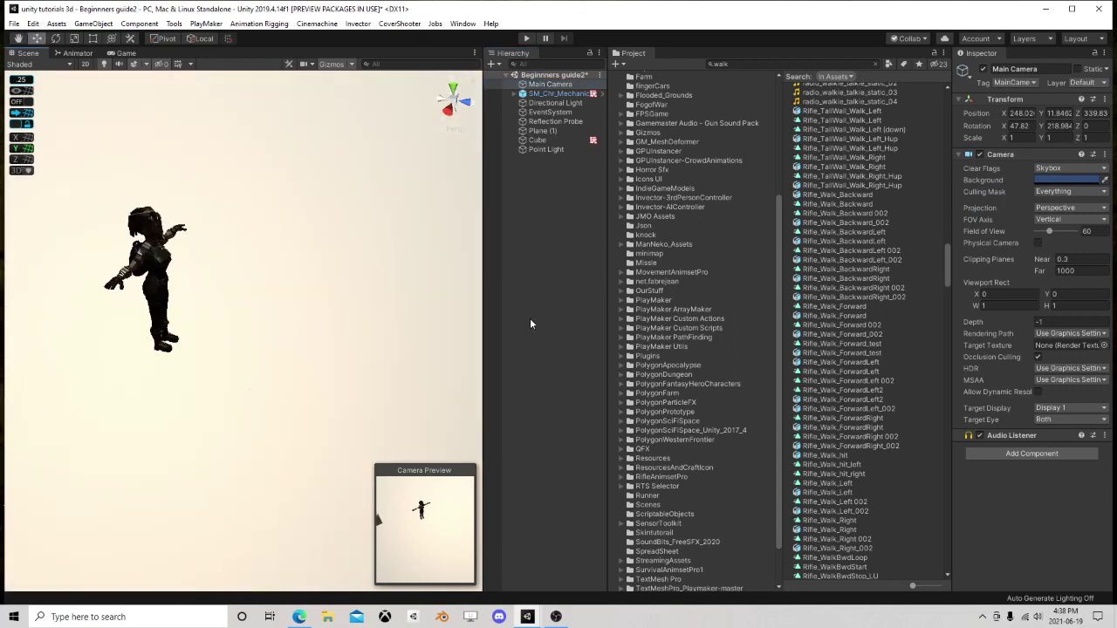
- Locate the Rifle_Walk_Forward state's motion in the project, open its source file's animation import settings, and widen the Inspector to examine them
{"action": "left_click", "coordinate": [75, 53]}
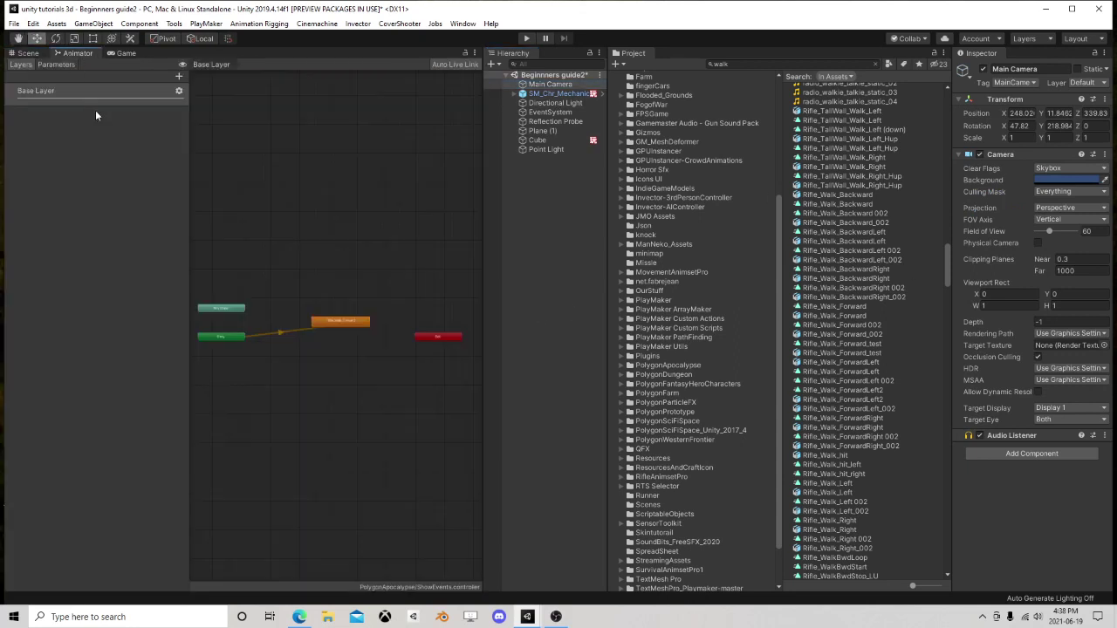
{"action": "left_click", "coordinate": [341, 323]}
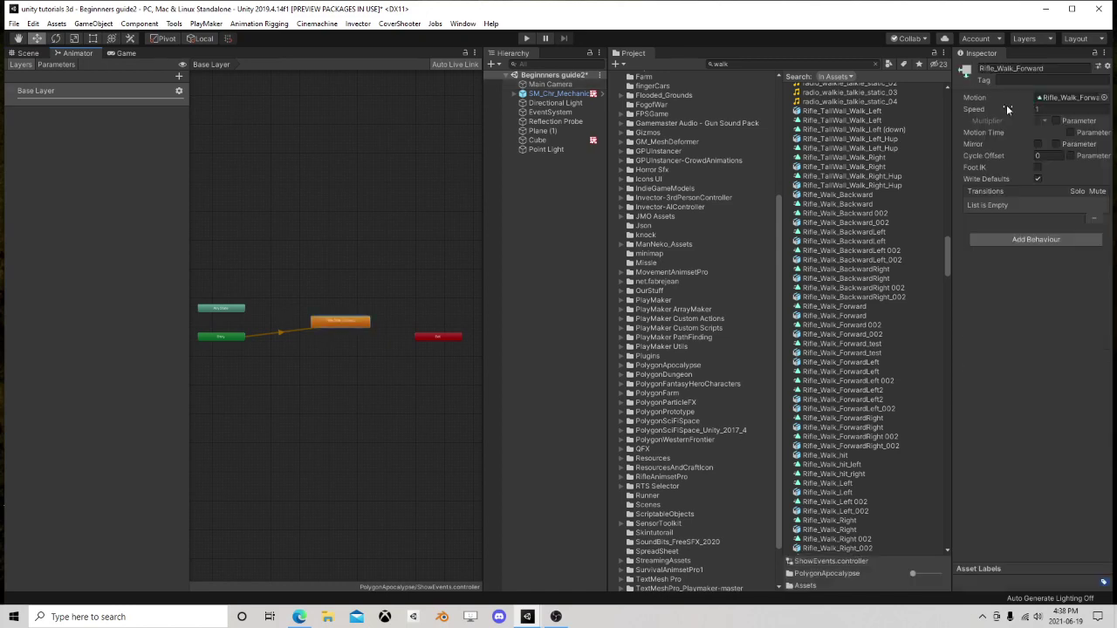
{"action": "left_click", "coordinate": [1059, 97]}
{"action": "left_click", "coordinate": [836, 273]}
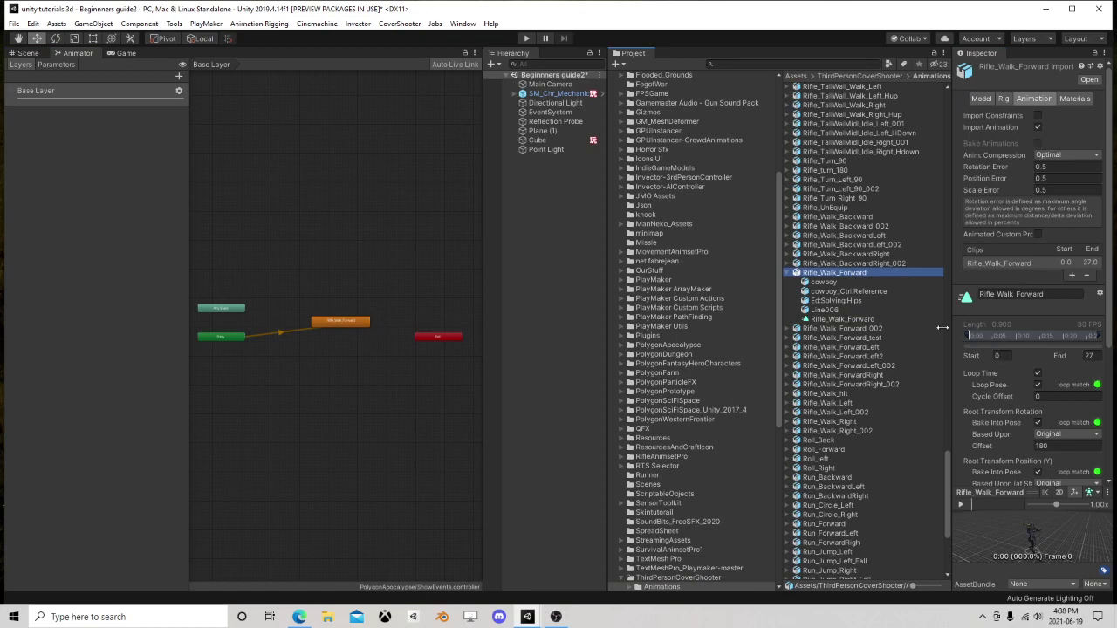
{"action": "left_click_drag", "start_coordinate": [957, 312], "coordinate": [802, 316]}
{"action": "scroll", "coordinate": [878, 322], "scroll_direction": "down", "scroll_amount": 3}
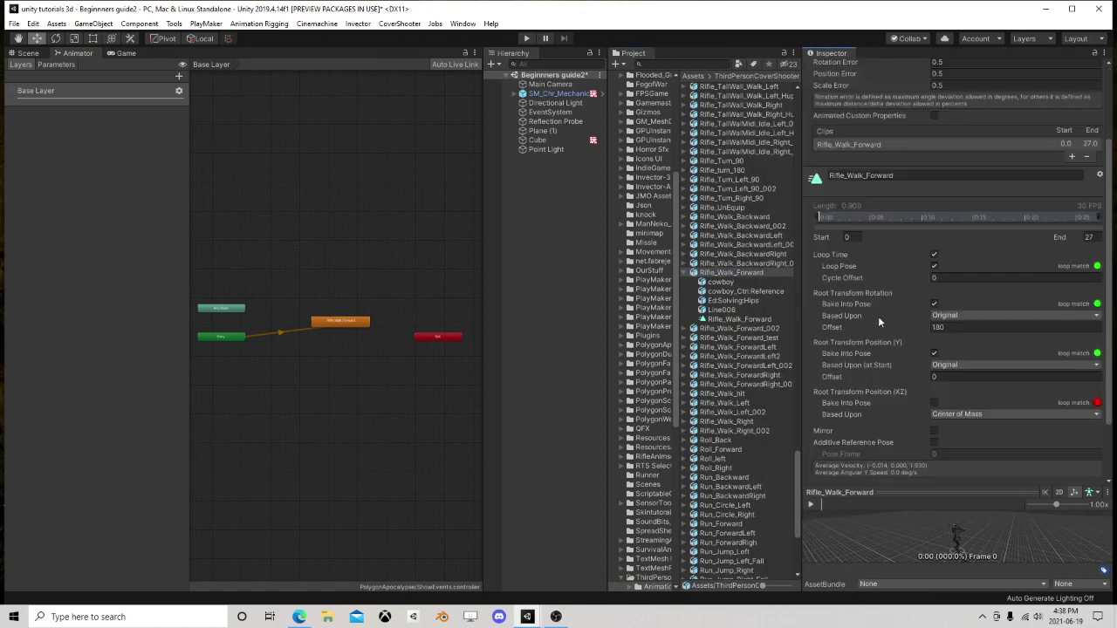
- Enlarge the clip preview and play the Rifle_Walk_Forward animation, dismissing the mail notification that covers it
{"action": "scroll", "coordinate": [843, 436], "scroll_direction": "down", "scroll_amount": 3}
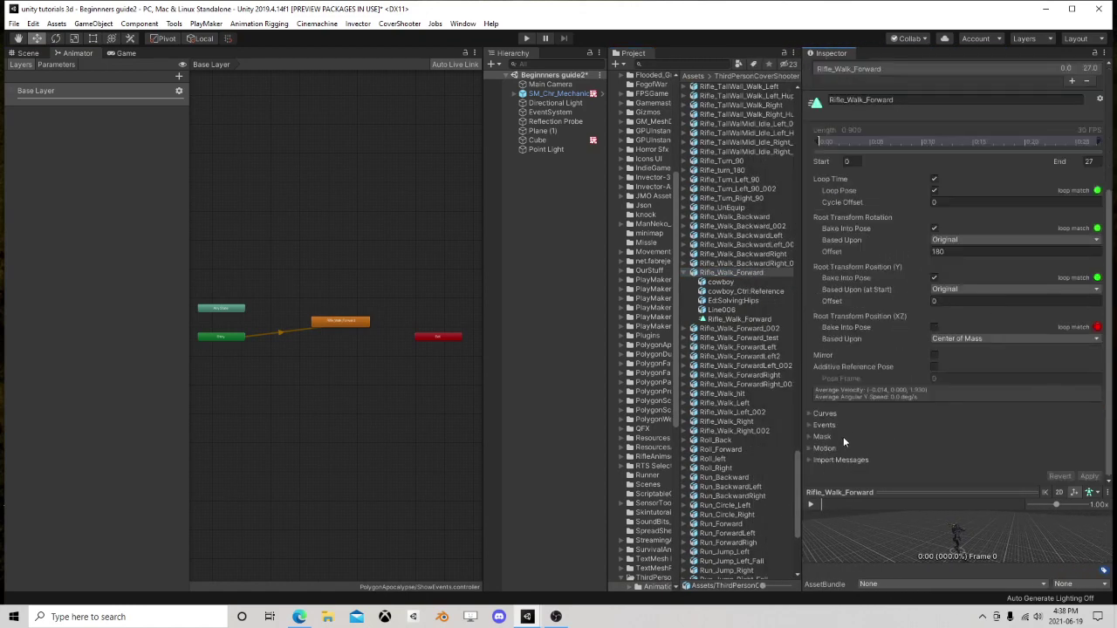
{"action": "left_click_drag", "start_coordinate": [866, 485], "coordinate": [878, 406]}
{"action": "left_click", "coordinate": [811, 422]}
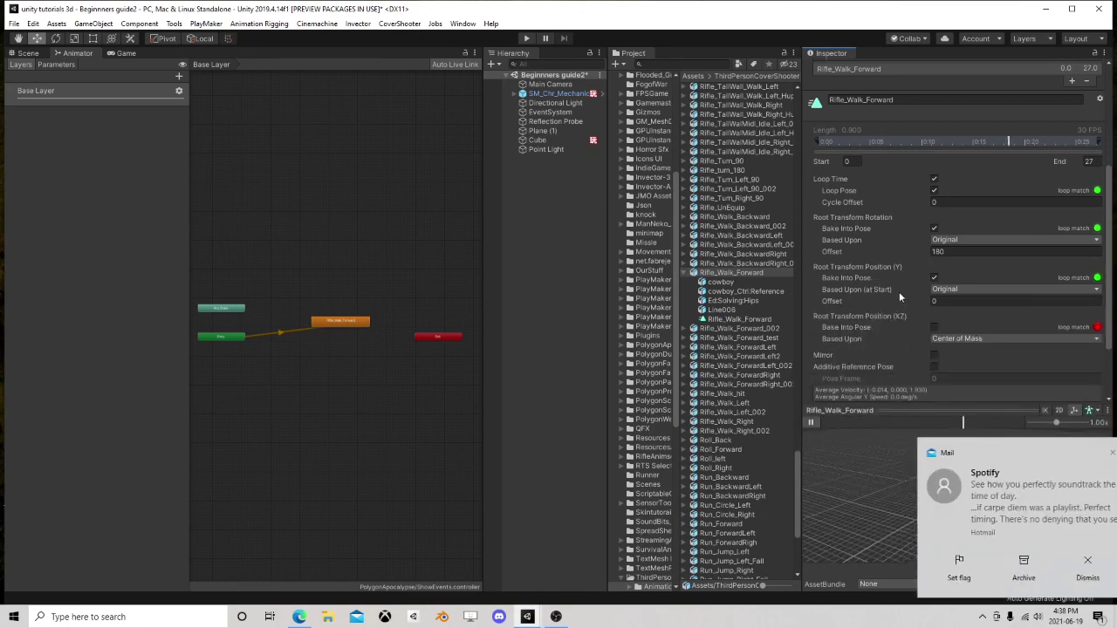
{"action": "left_click", "coordinate": [1090, 454]}
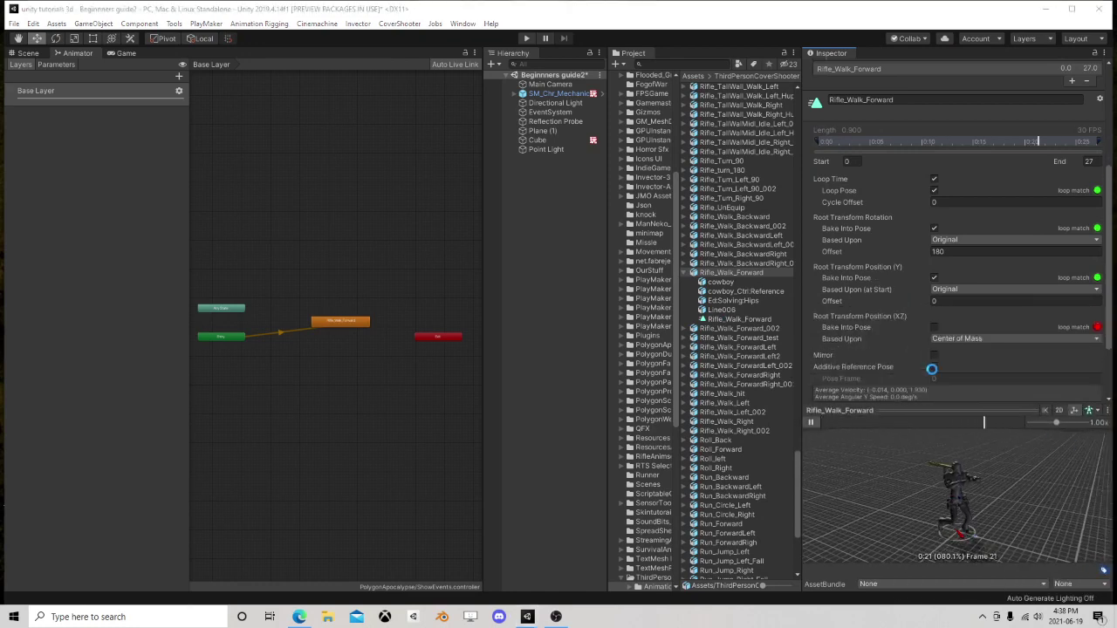
- Expand the clip's Events section and scrub the paused preview, zoomed in on the feet, to frame 3
{"action": "scroll", "coordinate": [855, 336], "scroll_direction": "down", "scroll_amount": 3}
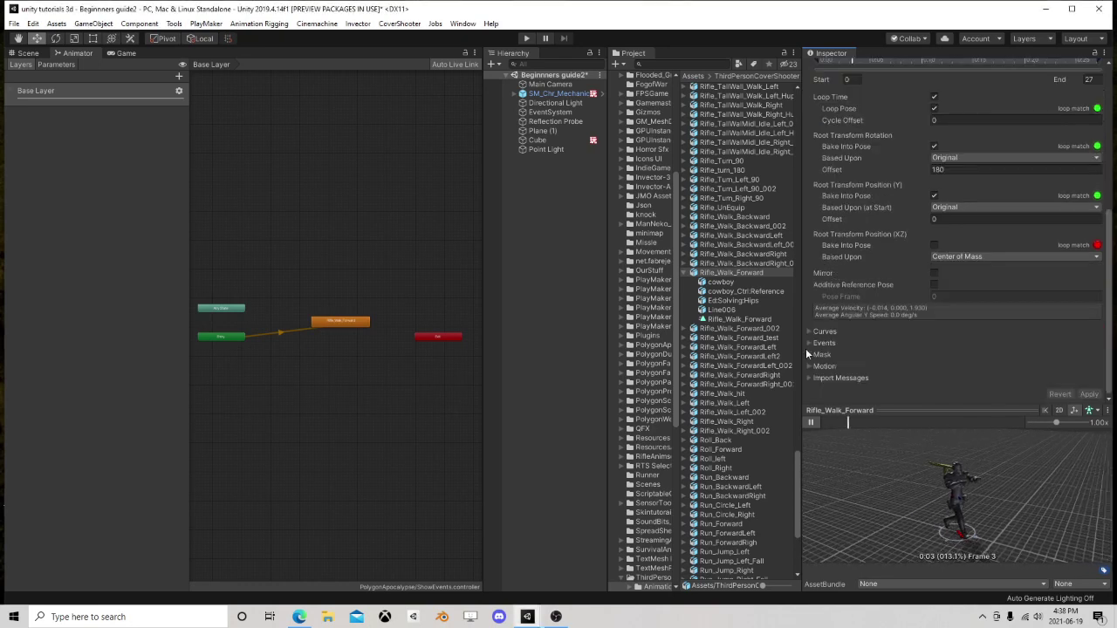
{"action": "left_click", "coordinate": [809, 344]}
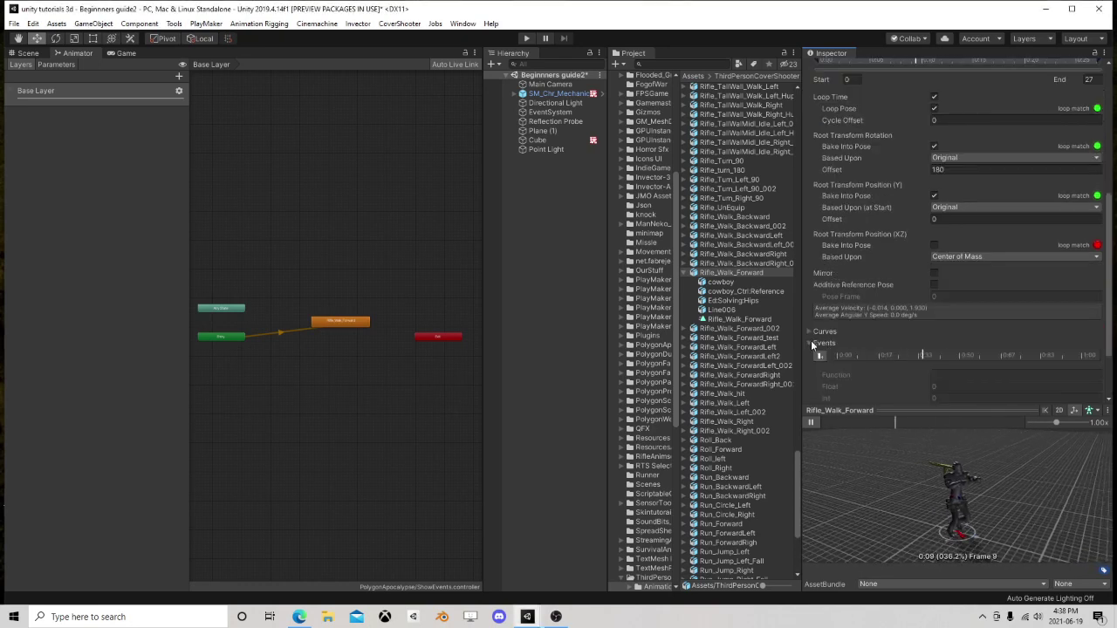
{"action": "scroll", "coordinate": [866, 290], "scroll_direction": "down", "scroll_amount": 3}
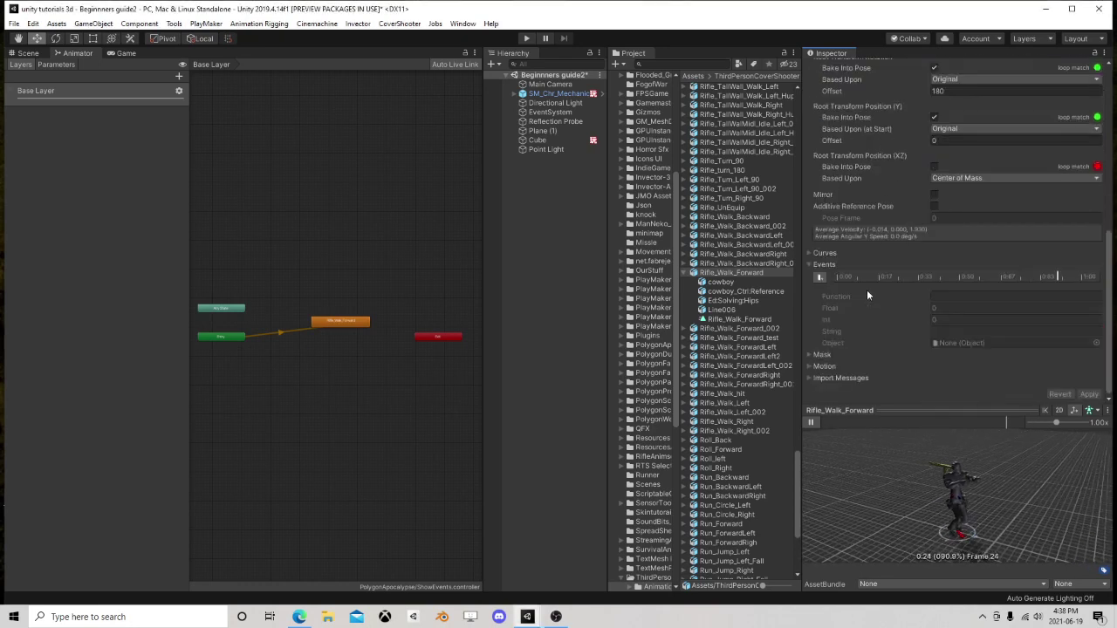
{"action": "left_click", "coordinate": [811, 422]}
{"action": "mouse_move", "coordinate": [840, 424]}
{"action": "left_mouse_down"}
{"action": "mouse_move", "coordinate": [1000, 427]}
{"action": "mouse_move", "coordinate": [817, 424]}
{"action": "mouse_move", "coordinate": [855, 431]}
{"action": "mouse_move", "coordinate": [832, 431]}
{"action": "left_mouse_up"}
{"action": "scroll", "coordinate": [936, 497], "scroll_direction": "up", "scroll_amount": 10}
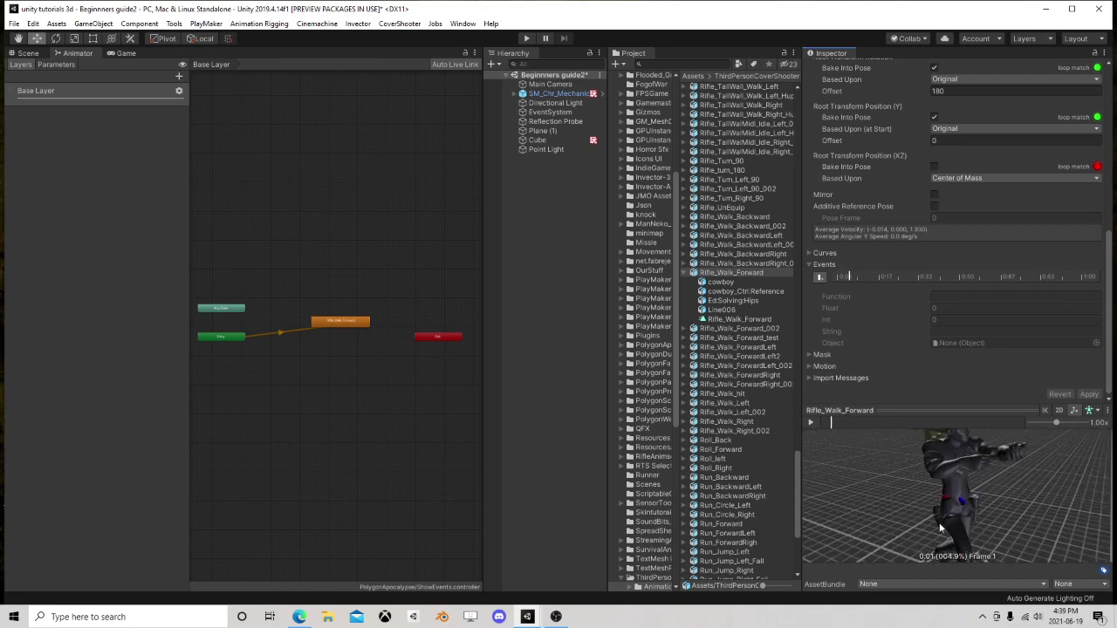
{"action": "middle_click_drag", "start_coordinate": [911, 510], "coordinate": [867, 451]}
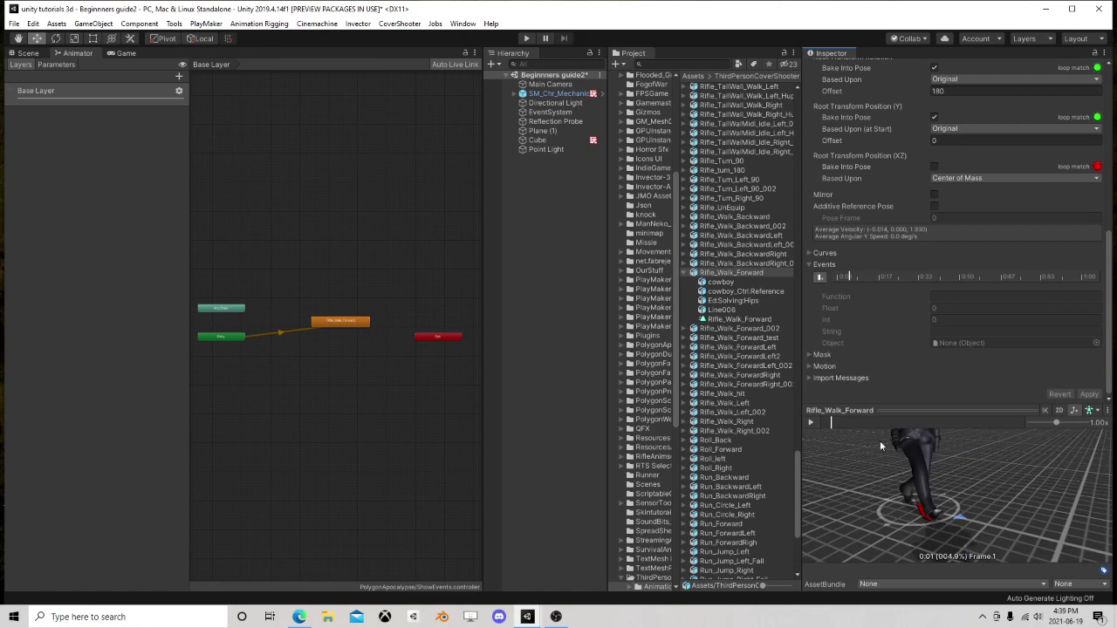
{"action": "mouse_move", "coordinate": [839, 424]}
{"action": "left_mouse_down"}
{"action": "mouse_move", "coordinate": [812, 425]}
{"action": "mouse_move", "coordinate": [863, 425]}
{"action": "mouse_move", "coordinate": [835, 422]}
{"action": "mouse_move", "coordinate": [848, 425]}
{"action": "left_mouse_up"}
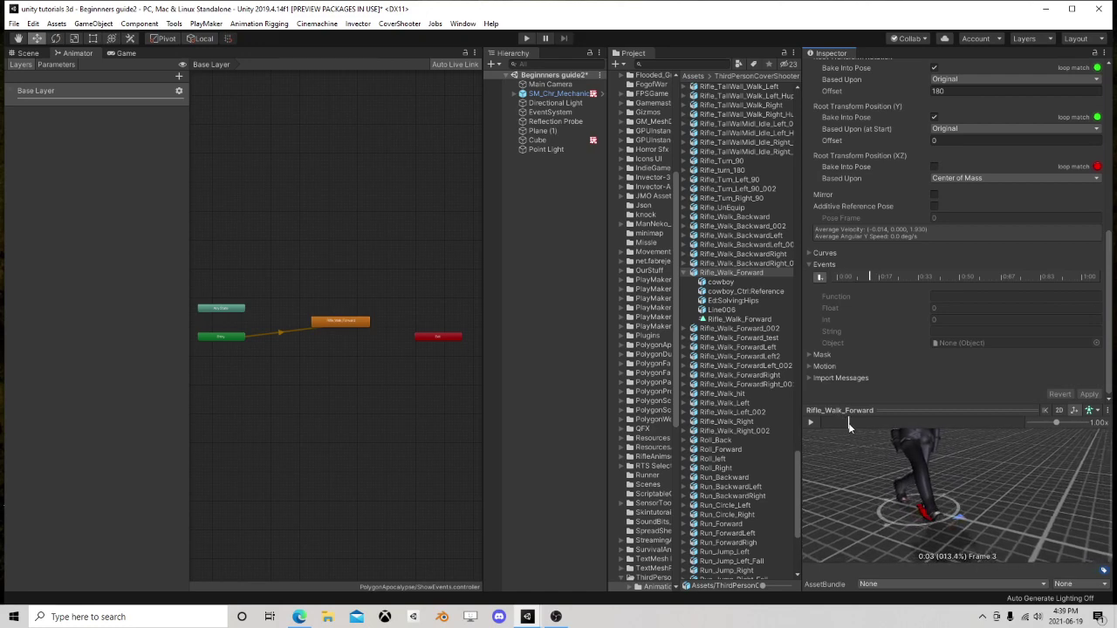
- Add an animation event at frame 3 with the function SendEvent and the string FootStep
{"action": "left_click", "coordinate": [816, 277]}
{"action": "left_click", "coordinate": [993, 296]}
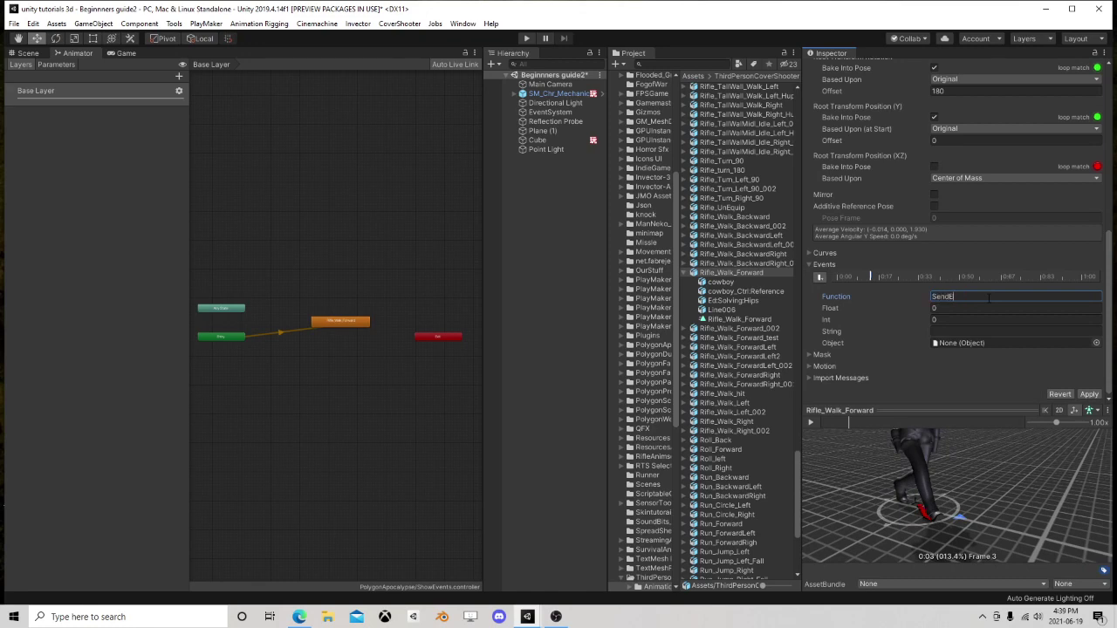
{"action": "key", "text": "Tab"}
{"action": "key", "text": "Tab"}
{"action": "key", "text": "Tab"}
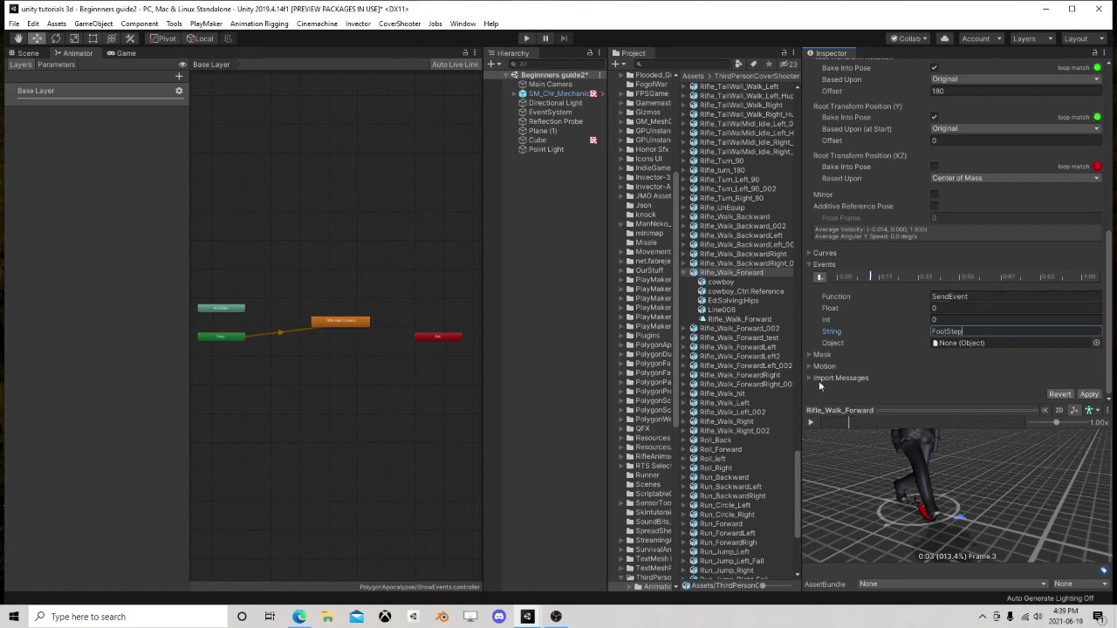
- Add a second SendEvent animation event at frame 16 with the string FootStep, and apply the import settings
{"action": "left_click_drag", "start_coordinate": [849, 423], "coordinate": [946, 426]}
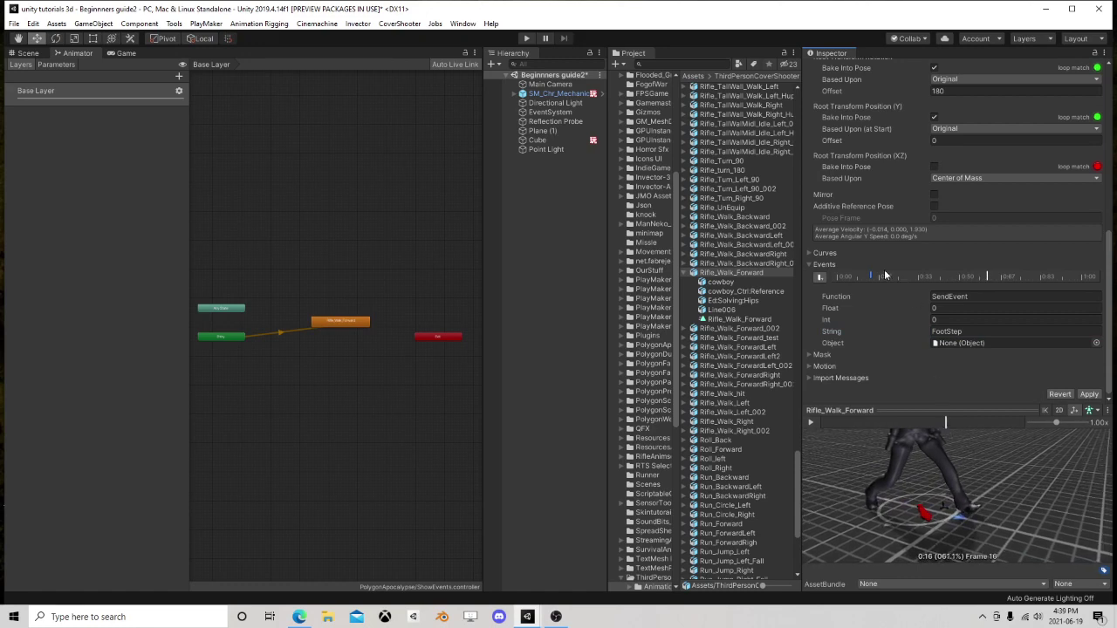
{"action": "left_click", "coordinate": [821, 277]}
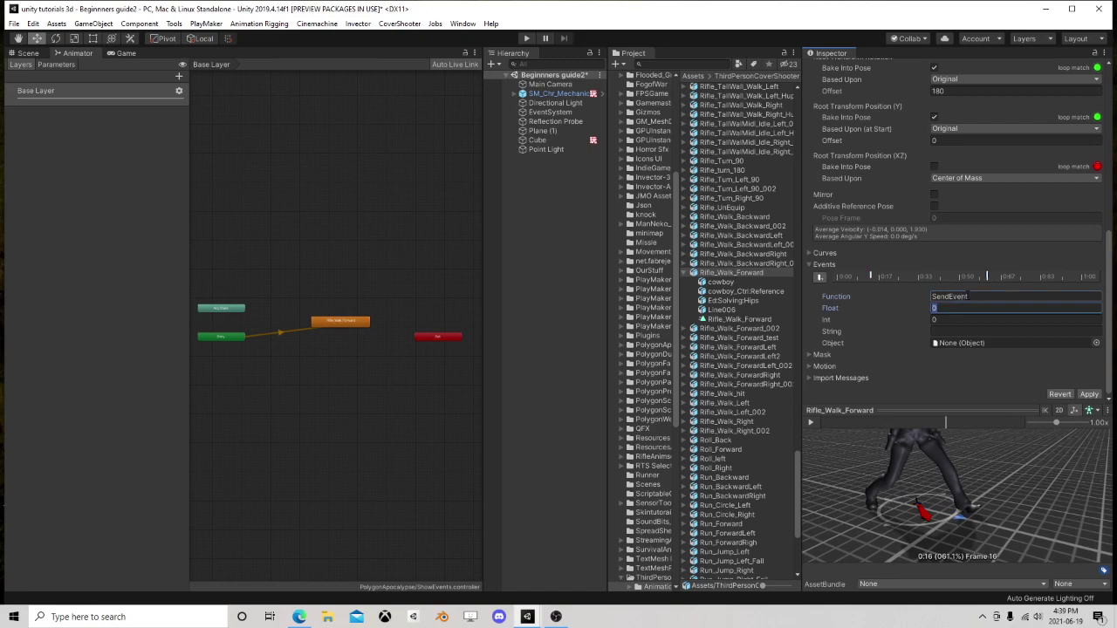
{"action": "key", "text": "Tab"}
{"action": "key", "text": "Tab"}
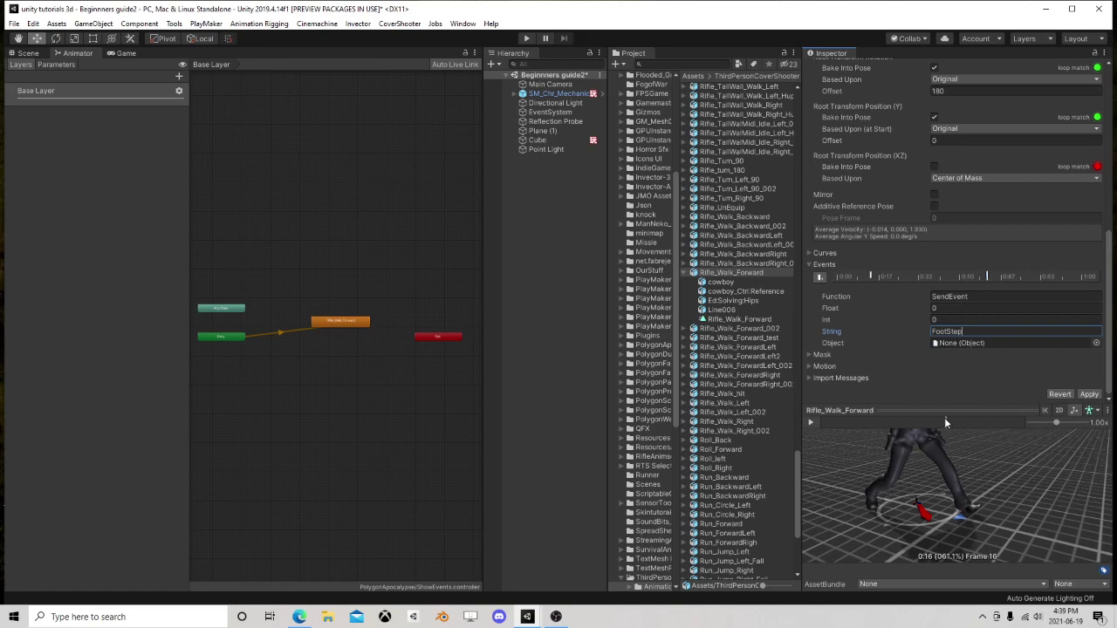
{"action": "left_click_drag", "start_coordinate": [944, 417], "coordinate": [987, 423]}
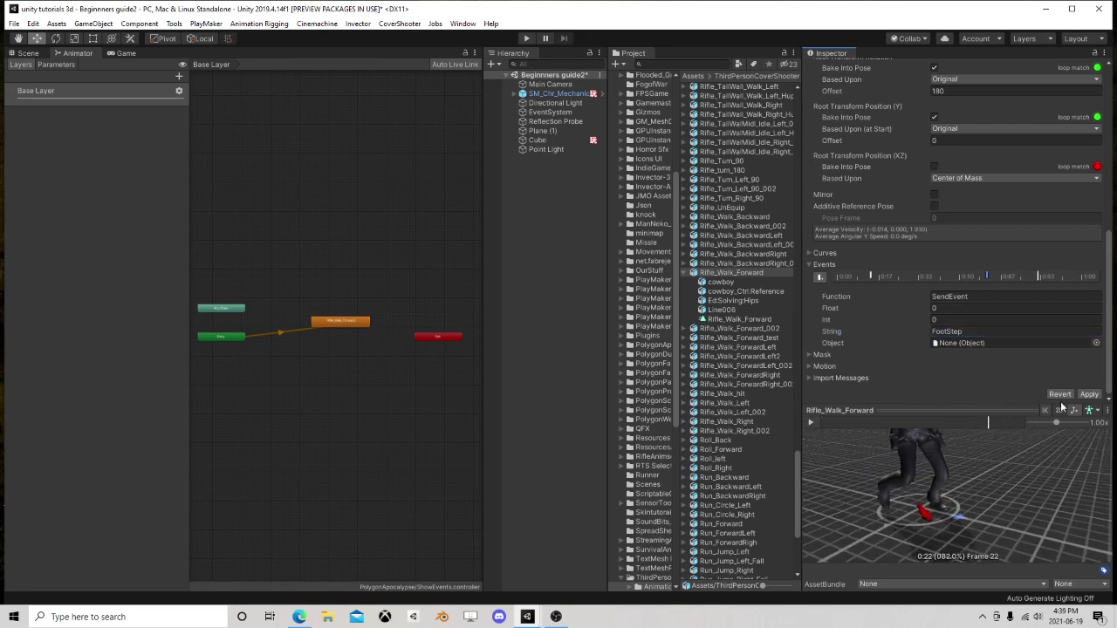
{"action": "left_click", "coordinate": [1091, 394]}
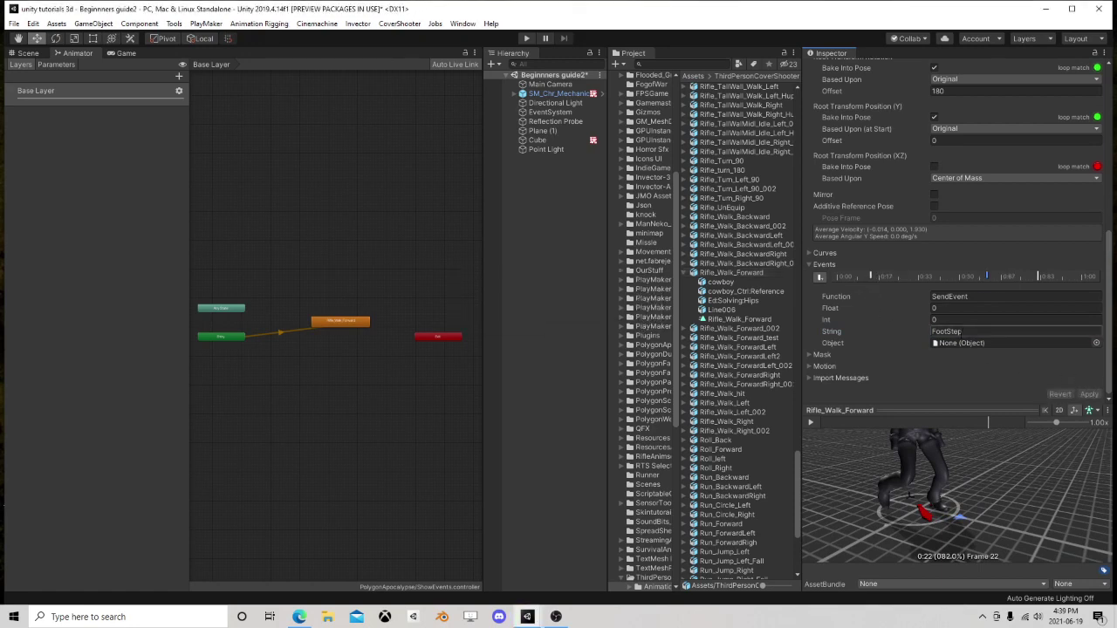
- Add an Audio Source component to the SM_Chr_Mechanic_Female_01 character
{"action": "left_click", "coordinate": [556, 94]}
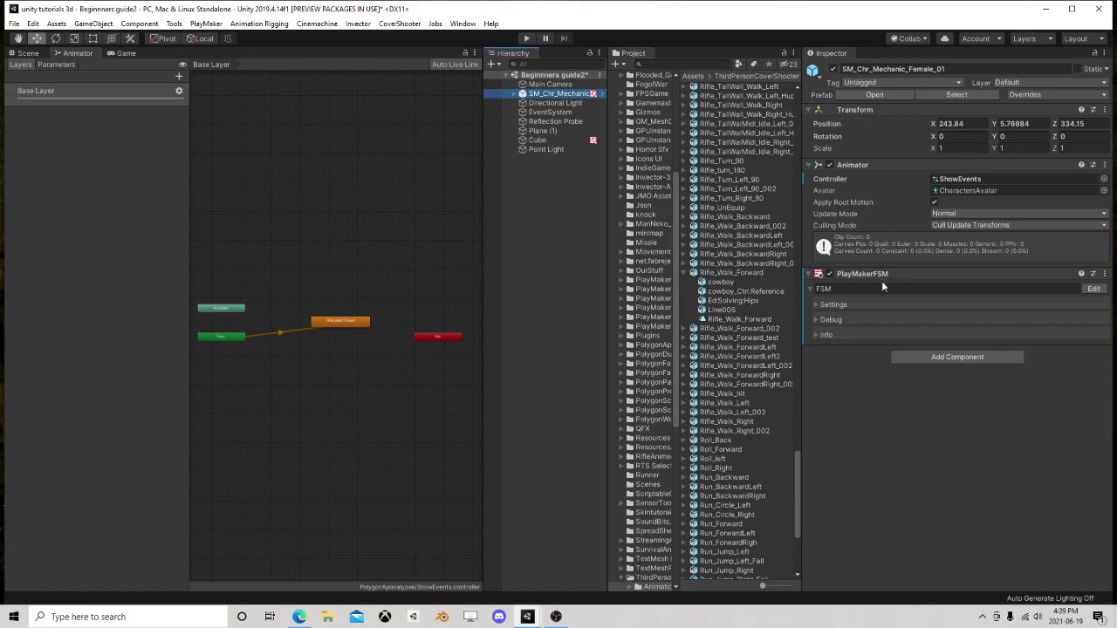
{"action": "left_click", "coordinate": [32, 55]}
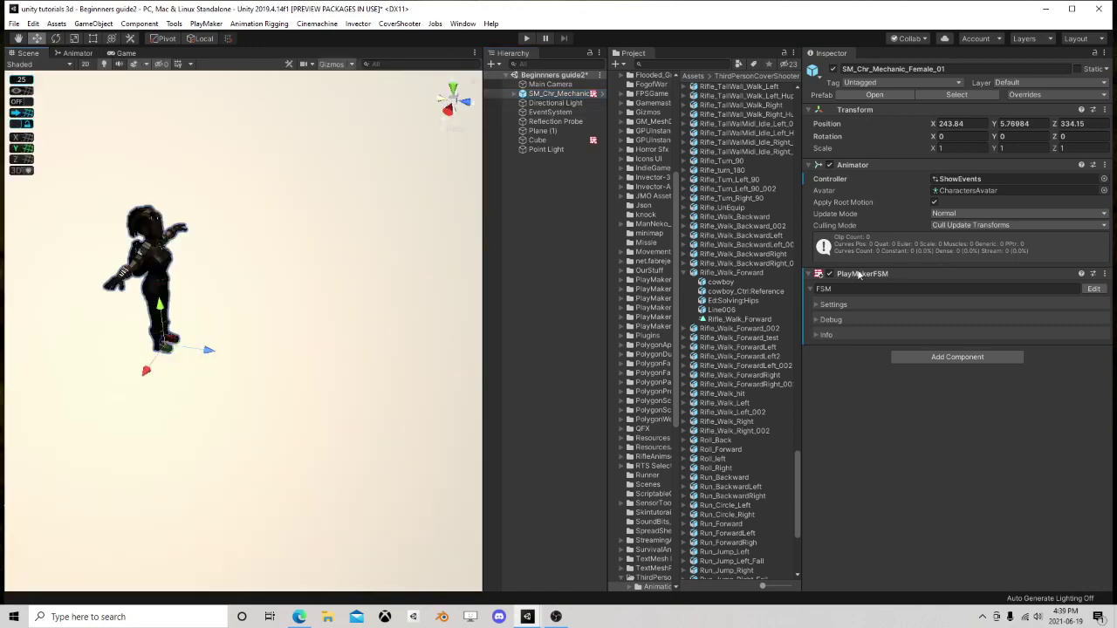
{"action": "left_click", "coordinate": [943, 357]}
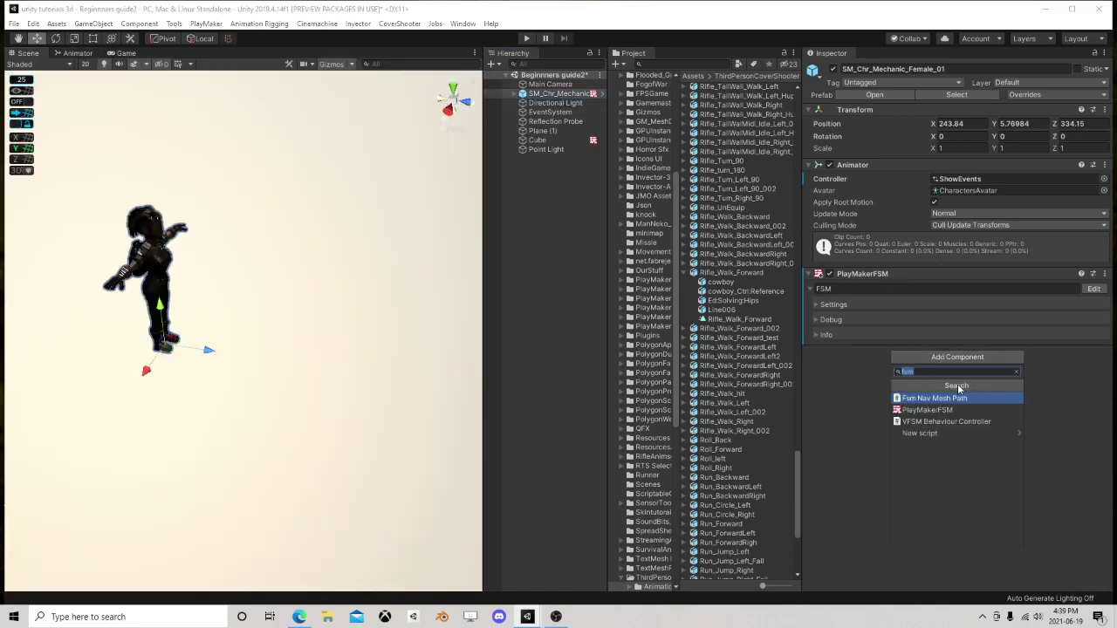
{"action": "type", "text": "audio"}
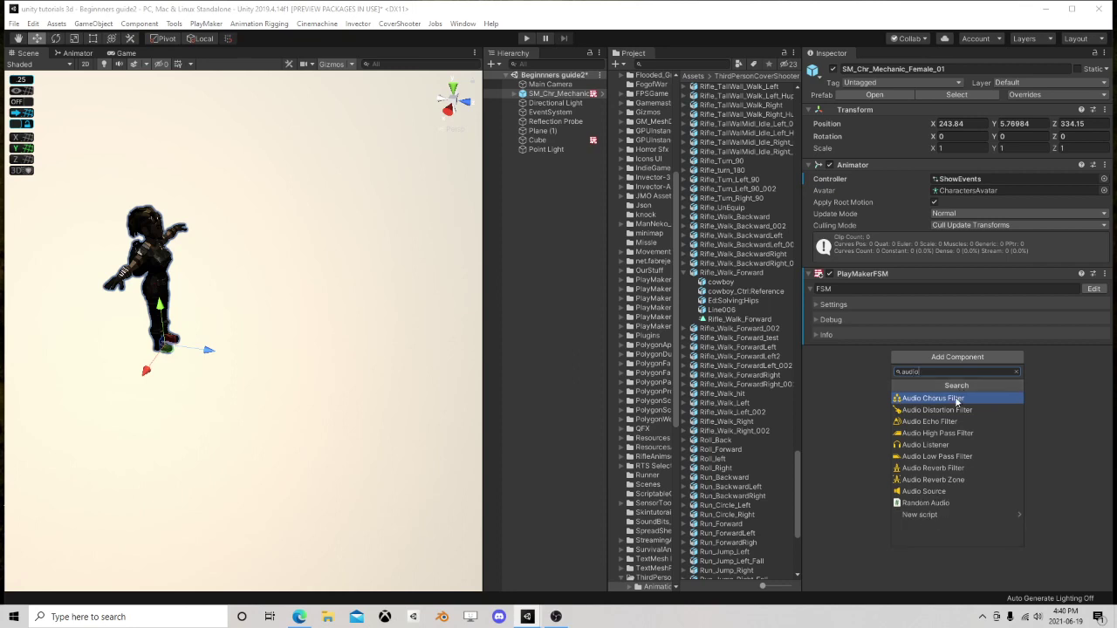
{"action": "left_click", "coordinate": [926, 491]}
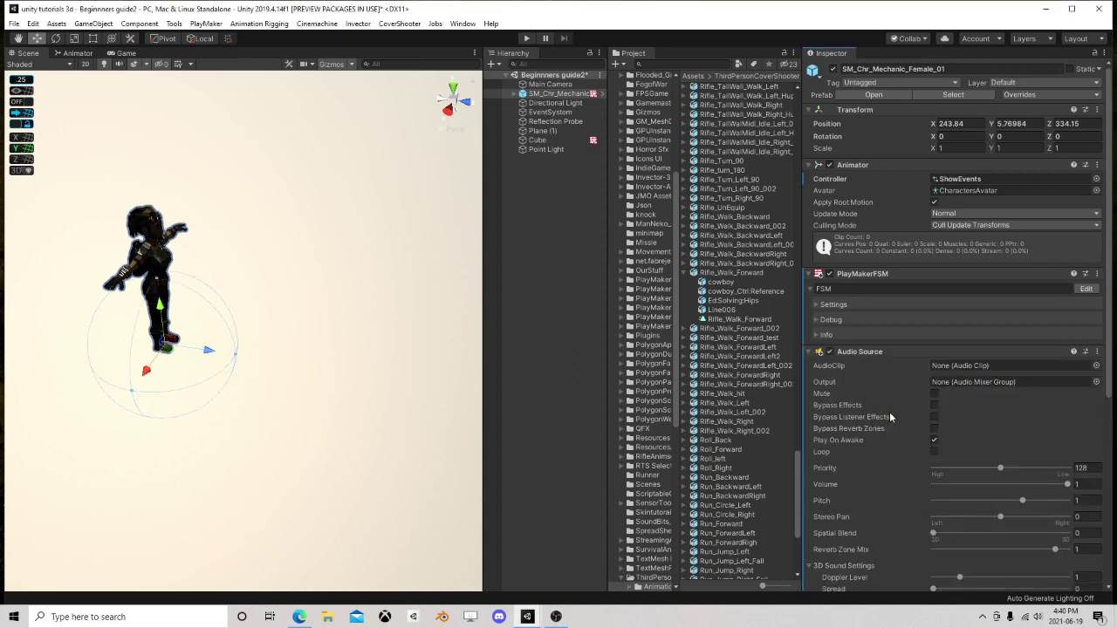
- Set the Audio Source's Spatial Blend to 1, its Volume Rolloff to Linear Rolloff, and its Max Distance to 50
{"action": "scroll", "coordinate": [889, 412], "scroll_direction": "down", "scroll_amount": 5}
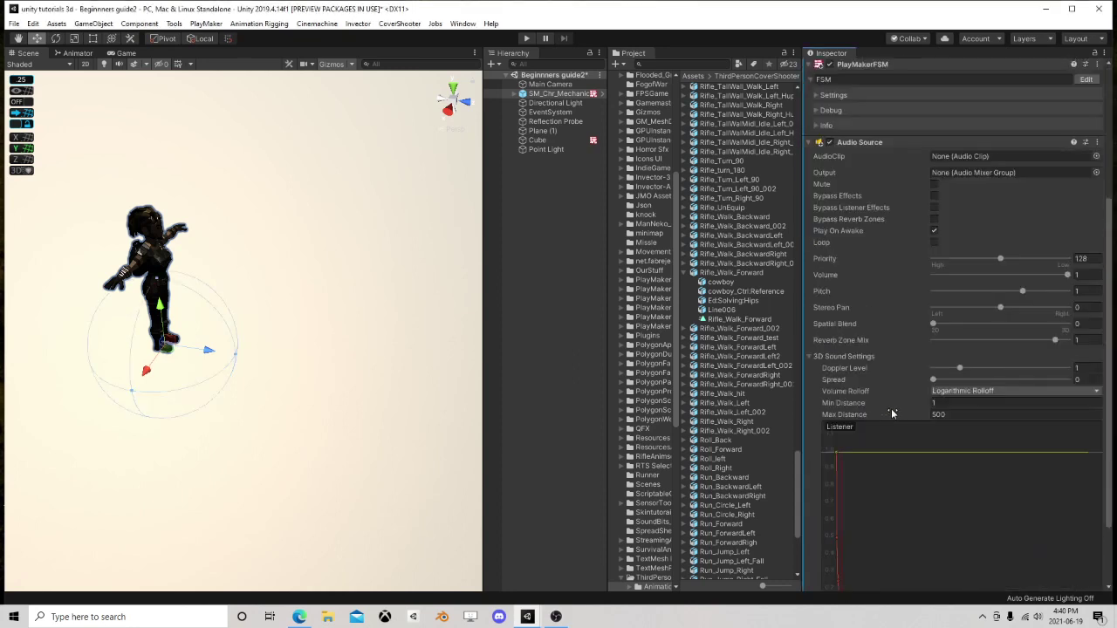
{"action": "left_click", "coordinate": [812, 357]}
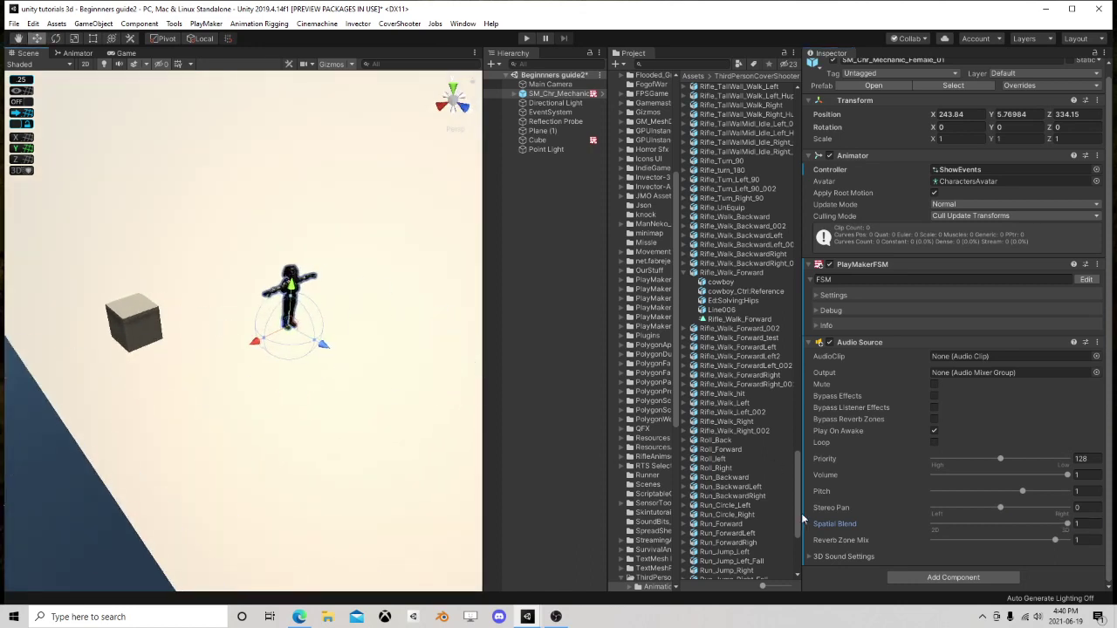
{"action": "left_click", "coordinate": [810, 557]}
{"action": "scroll", "coordinate": [867, 497], "scroll_direction": "down", "scroll_amount": 4}
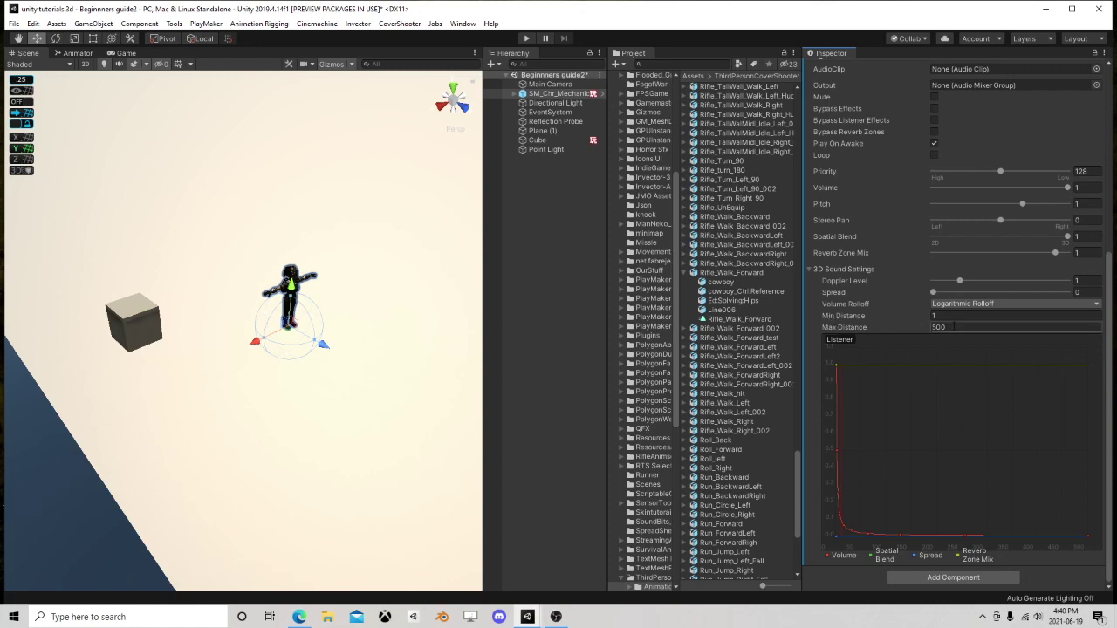
{"action": "left_click", "coordinate": [967, 304]}
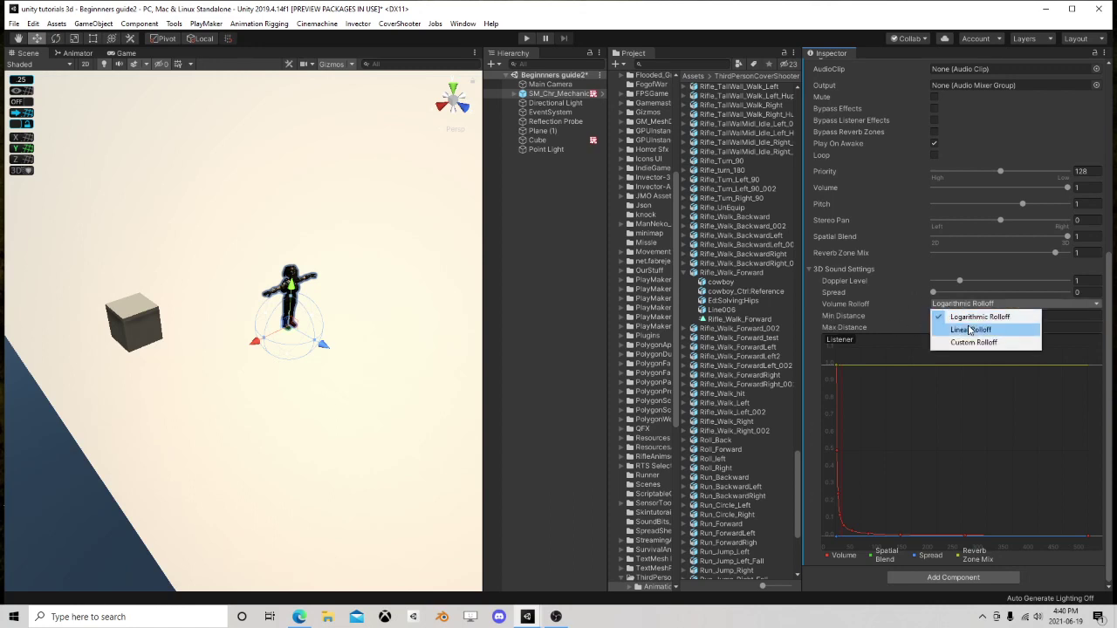
{"action": "left_click", "coordinate": [970, 332]}
{"action": "left_click", "coordinate": [955, 327]}
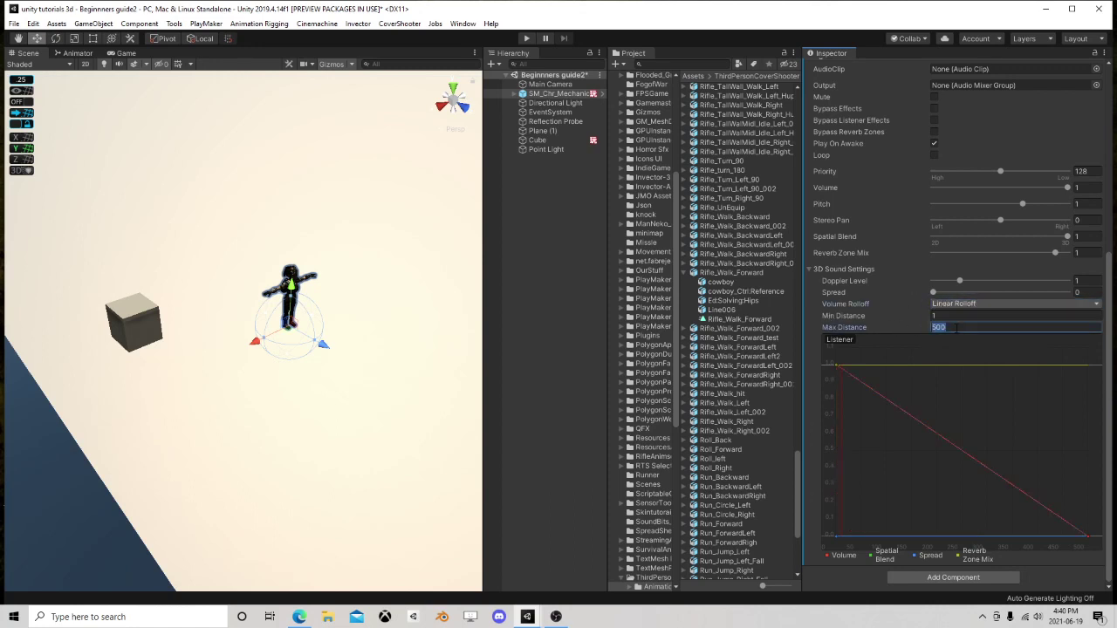
{"action": "type", "text": "50"}
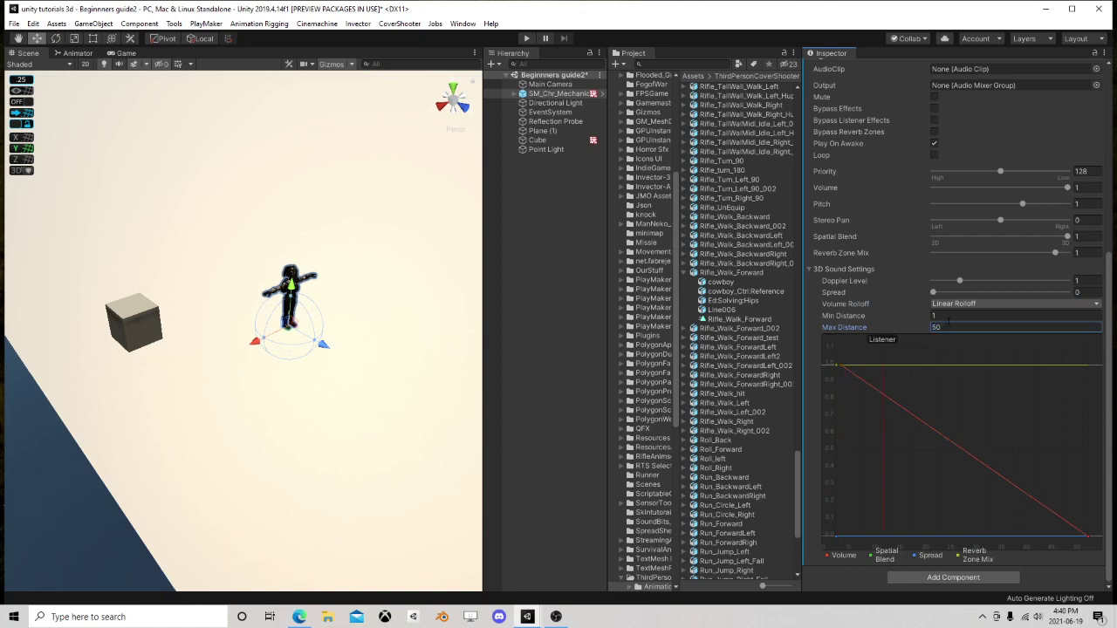
- Shrink the Audio Source's range sphere in the Scene view to a Max Distance of about 14.4
{"action": "scroll", "coordinate": [312, 318], "scroll_direction": "down", "scroll_amount": 8}
{"action": "right_click_drag", "start_coordinate": [293, 332], "coordinate": [281, 311]}
{"action": "right_click_drag", "start_coordinate": [290, 221], "coordinate": [287, 262]}
{"action": "middle_click_drag", "start_coordinate": [287, 262], "coordinate": [166, 273]}
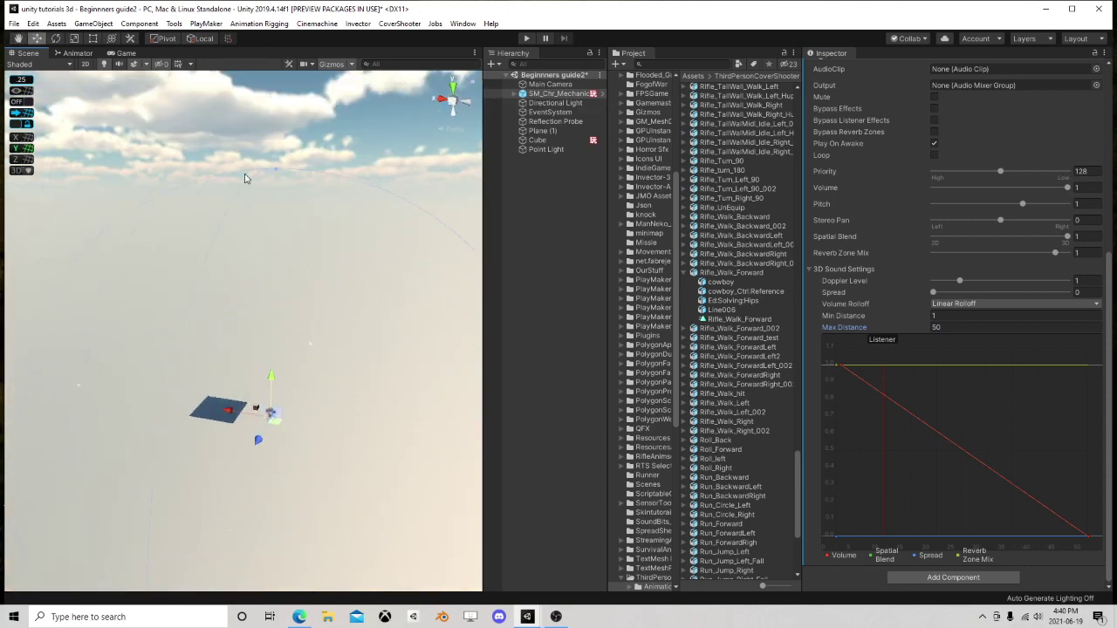
{"action": "left_click_drag", "start_coordinate": [278, 172], "coordinate": [275, 345]}
- Set the Audio Source's Max Distance to 10
{"action": "scroll", "coordinate": [276, 345], "scroll_direction": "up", "scroll_amount": 5}
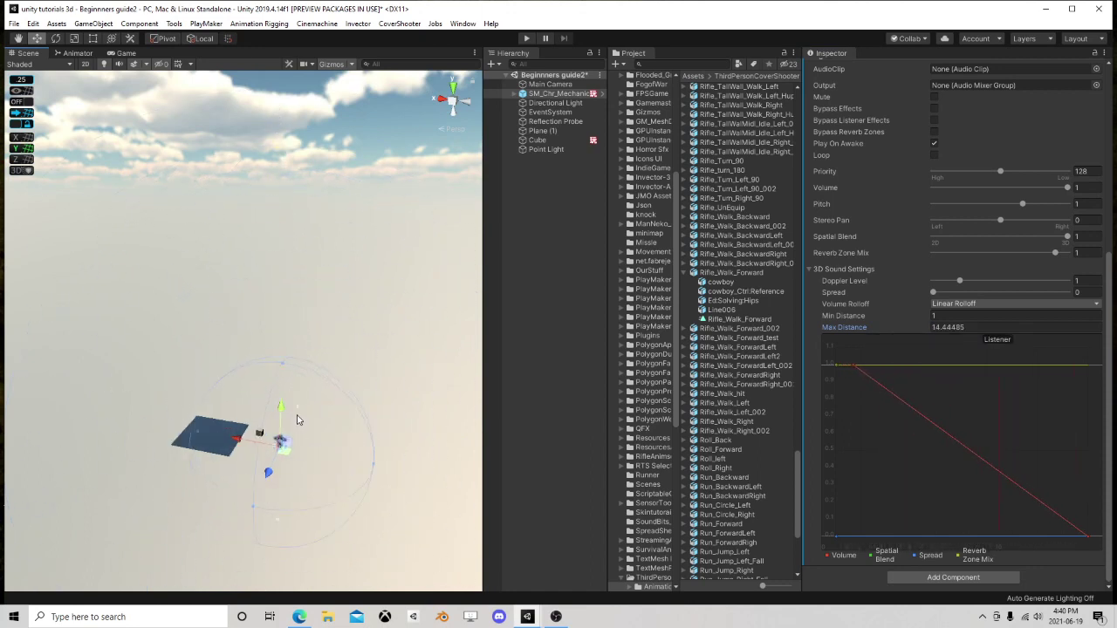
{"action": "right_click_drag", "start_coordinate": [276, 345], "coordinate": [250, 364]}
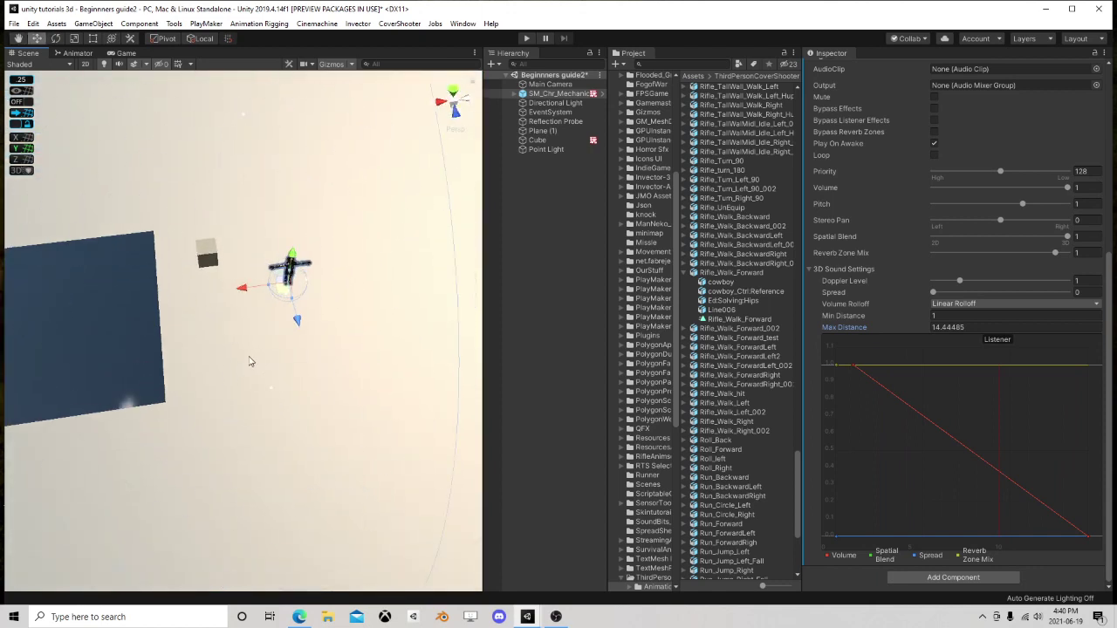
{"action": "left_click_drag", "start_coordinate": [967, 327], "coordinate": [868, 329]}
{"action": "type", "text": "10"}
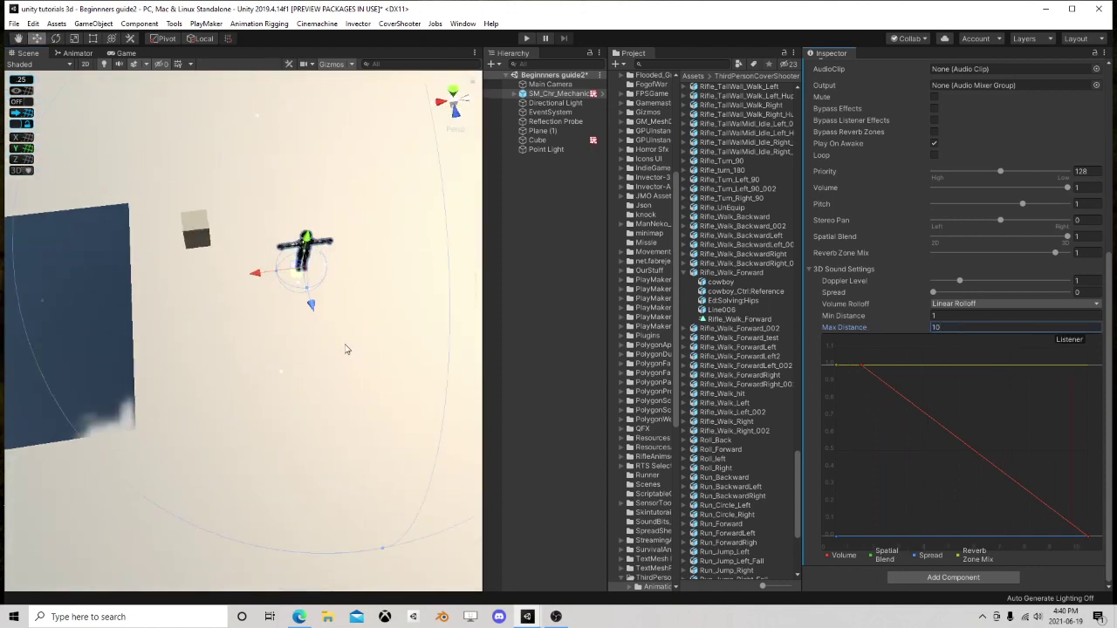
- Align the Main Camera with a more distant Scene view of the character, and reselect the mechanic character
{"action": "right_click_drag", "start_coordinate": [347, 346], "coordinate": [314, 244]}
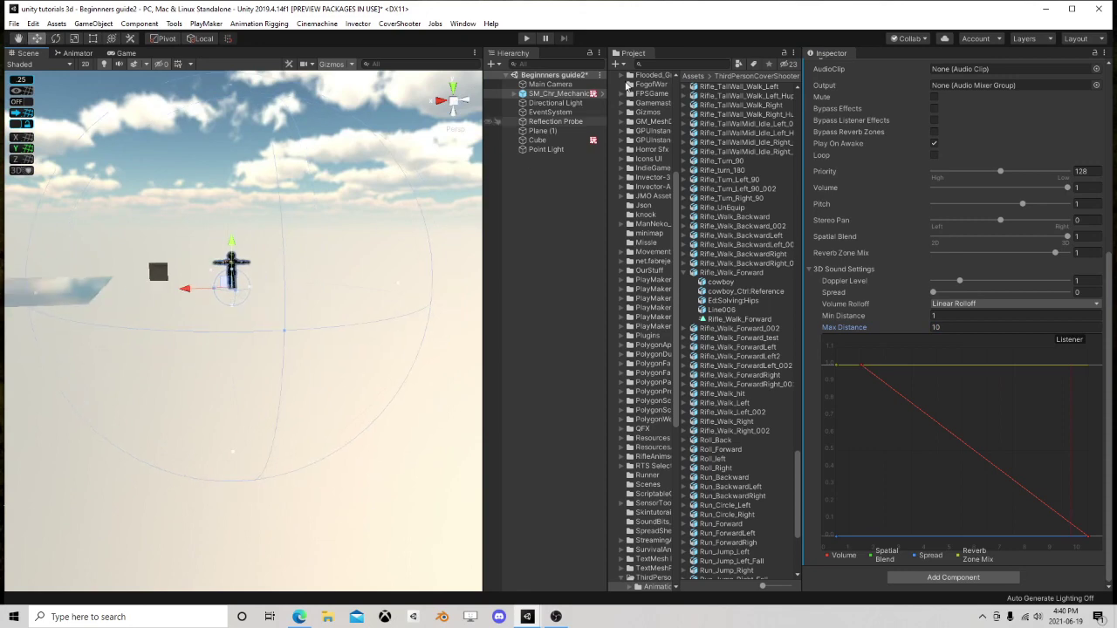
{"action": "left_click", "coordinate": [551, 85]}
{"action": "left_click", "coordinate": [93, 24]}
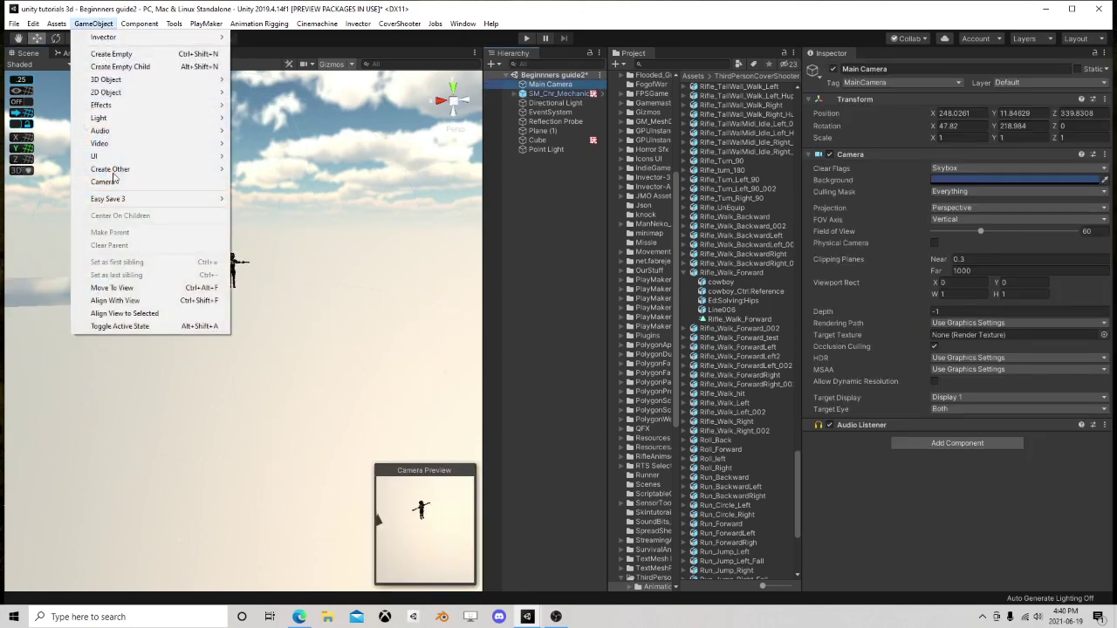
{"action": "left_click", "coordinate": [175, 298]}
{"action": "right_click_drag", "start_coordinate": [177, 283], "coordinate": [351, 337]}
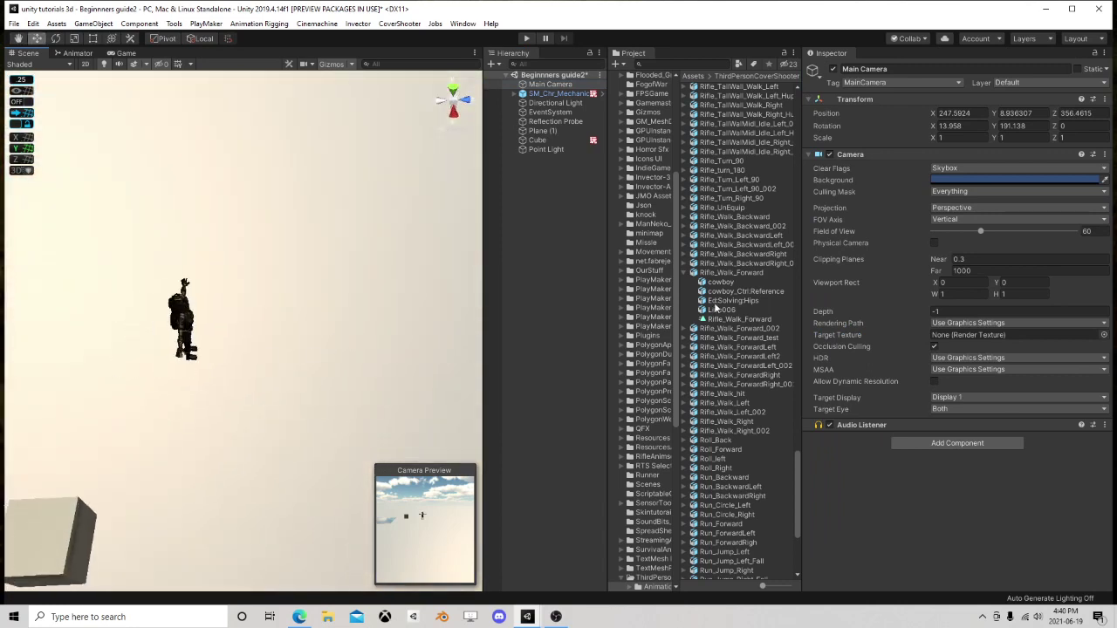
{"action": "left_click", "coordinate": [552, 93]}
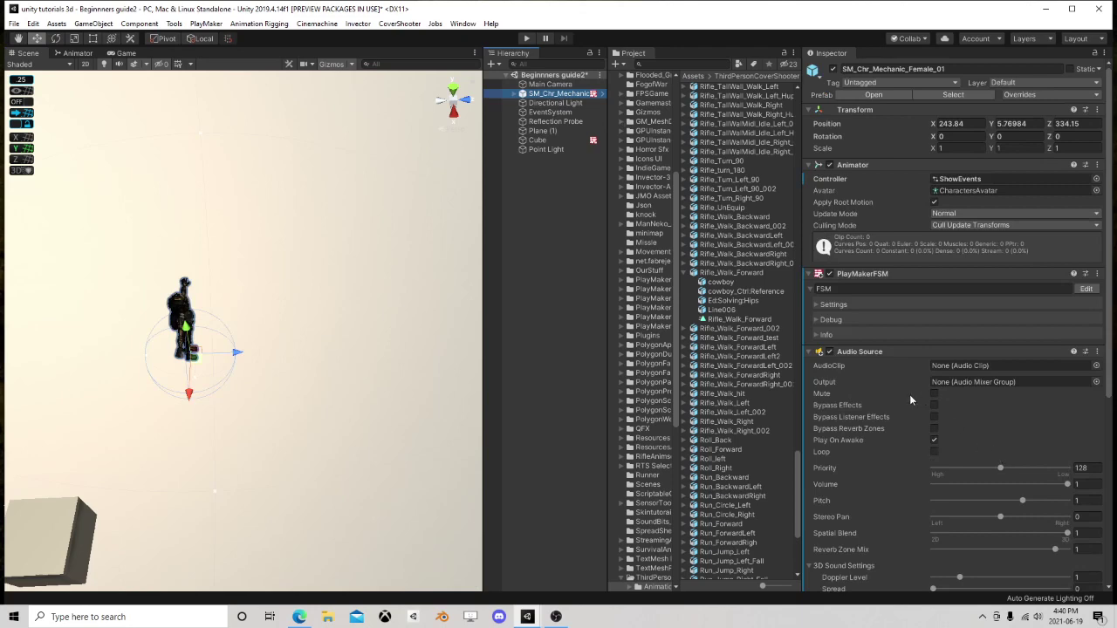
- Collapse the Audio Source component and open the mechanic character's FSM in the PlayMaker editor
{"action": "scroll", "coordinate": [873, 366], "scroll_direction": "down", "scroll_amount": 5}
{"action": "scroll", "coordinate": [844, 337], "scroll_direction": "up", "scroll_amount": 3}
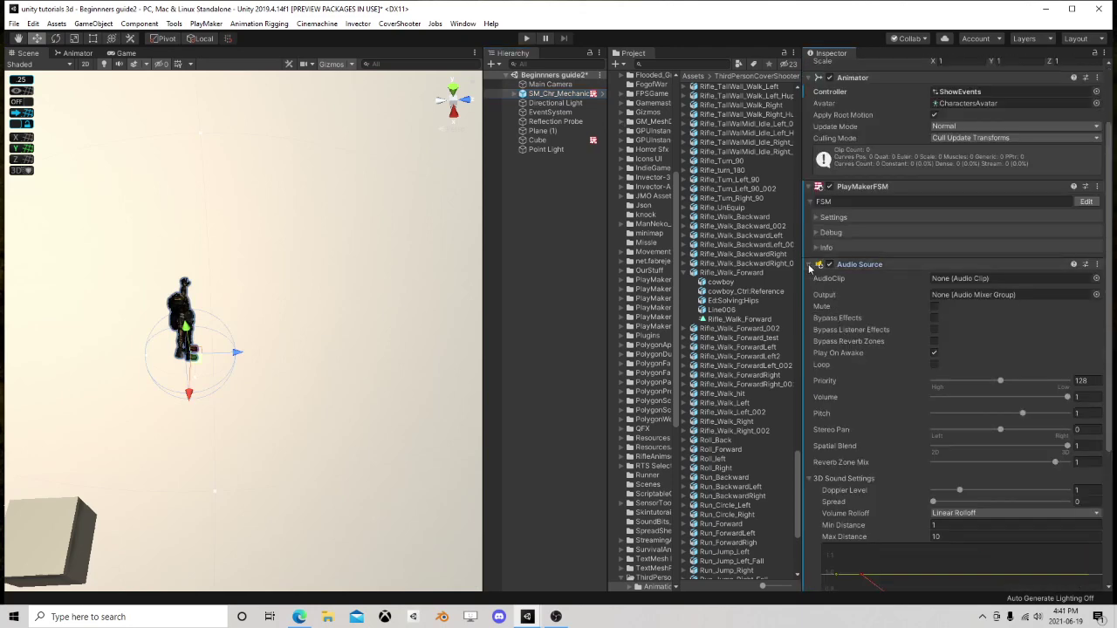
{"action": "left_click", "coordinate": [813, 266]}
{"action": "left_click", "coordinate": [1093, 288]}
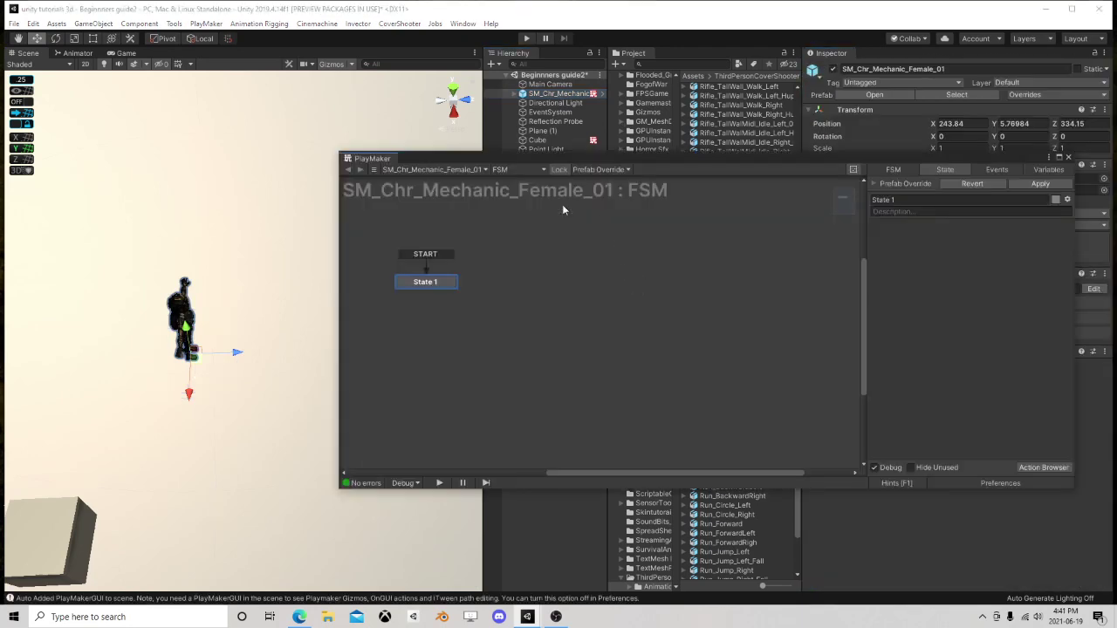
{"action": "left_click_drag", "start_coordinate": [967, 158], "coordinate": [811, 134]}
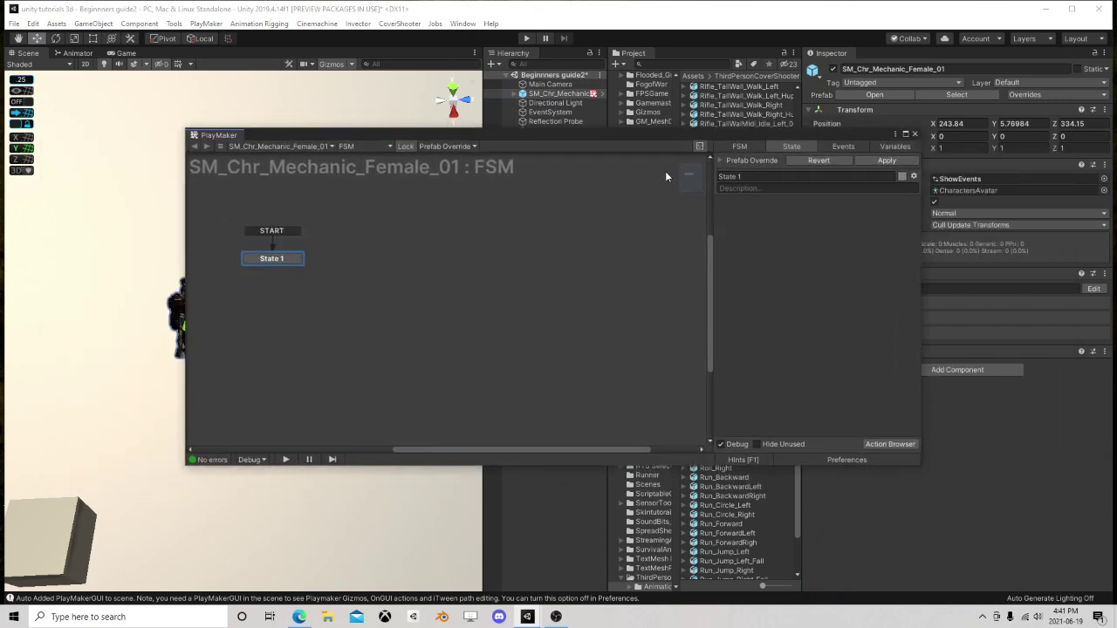
- Add a FootStep event to the FSM and make it global
{"action": "left_click", "coordinate": [840, 146]}
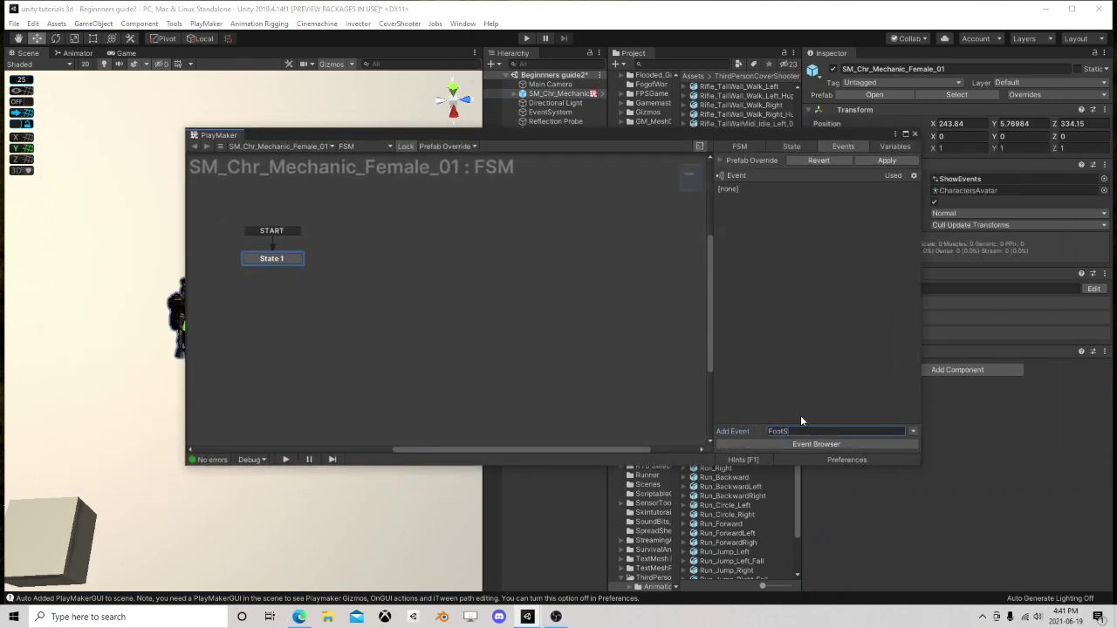
{"action": "key", "text": "Return"}
{"action": "left_click", "coordinate": [720, 190]}
- Add a second state beside State 1 and give it a global transition on FootStep
{"action": "right_click", "coordinate": [411, 255]}
{"action": "left_click", "coordinate": [432, 262]}
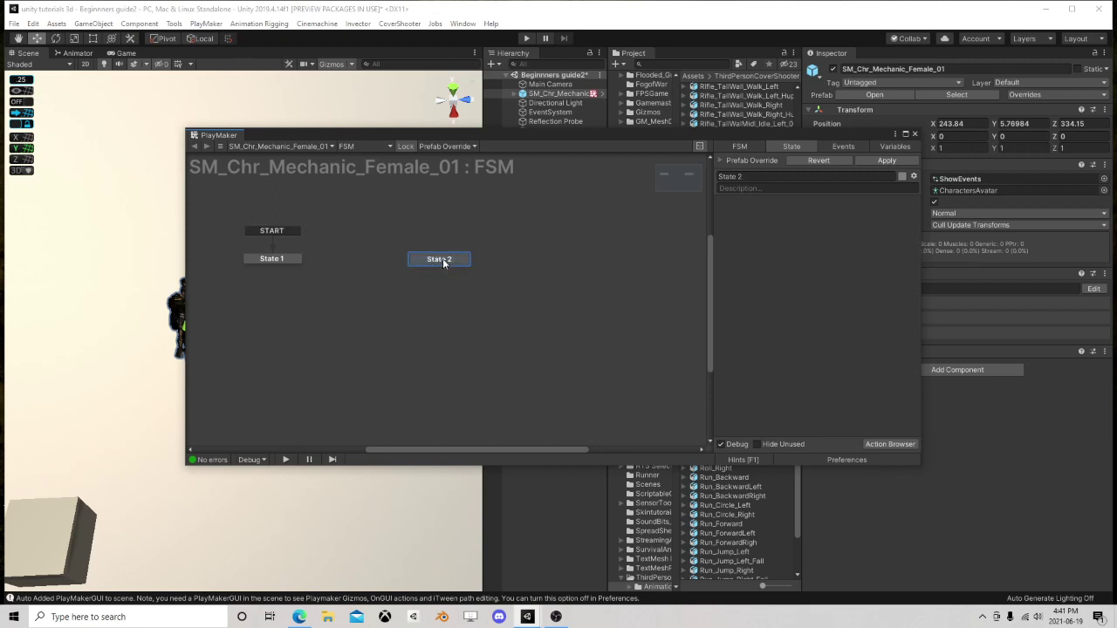
{"action": "right_click", "coordinate": [443, 259]}
{"action": "mouse_move", "coordinate": [467, 281]}
{"action": "left_click", "coordinate": [618, 279]}
{"action": "left_click_drag", "start_coordinate": [456, 259], "coordinate": [437, 257]}
- Add a FootStep transition from State 1 to a new State 3, and another from State 3 to a new State 4
{"action": "left_click", "coordinate": [277, 261]}
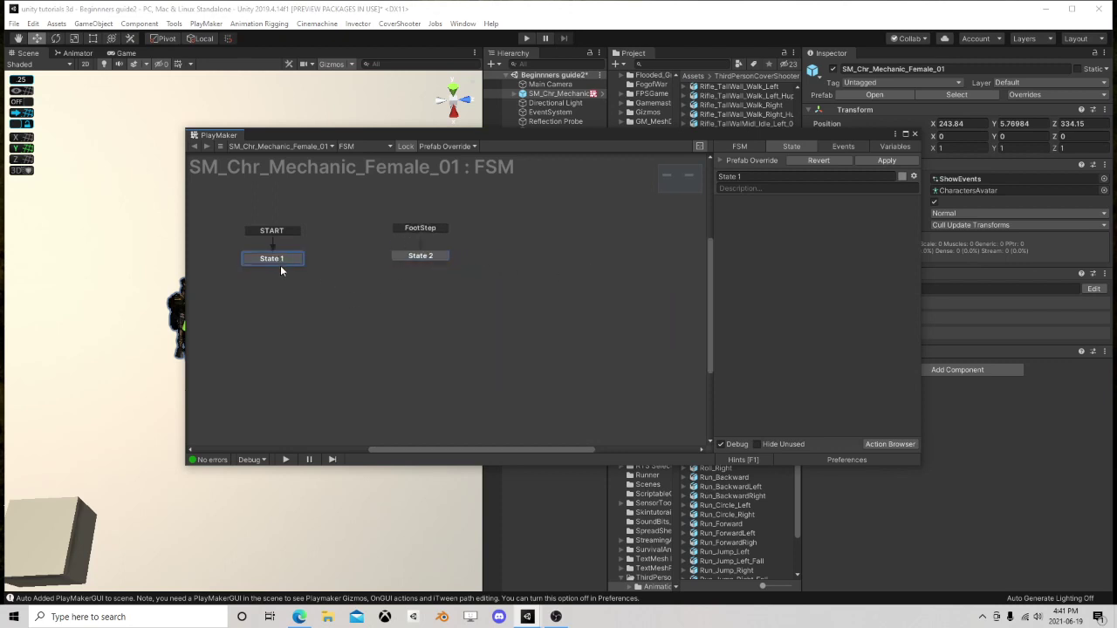
{"action": "right_click", "coordinate": [270, 261]}
{"action": "mouse_move", "coordinate": [305, 263]}
{"action": "left_click", "coordinate": [418, 271]}
{"action": "left_click_drag", "start_coordinate": [279, 272], "coordinate": [302, 374]}
{"action": "right_click", "coordinate": [381, 298]}
{"action": "mouse_move", "coordinate": [432, 301]}
{"action": "left_click", "coordinate": [550, 301]}
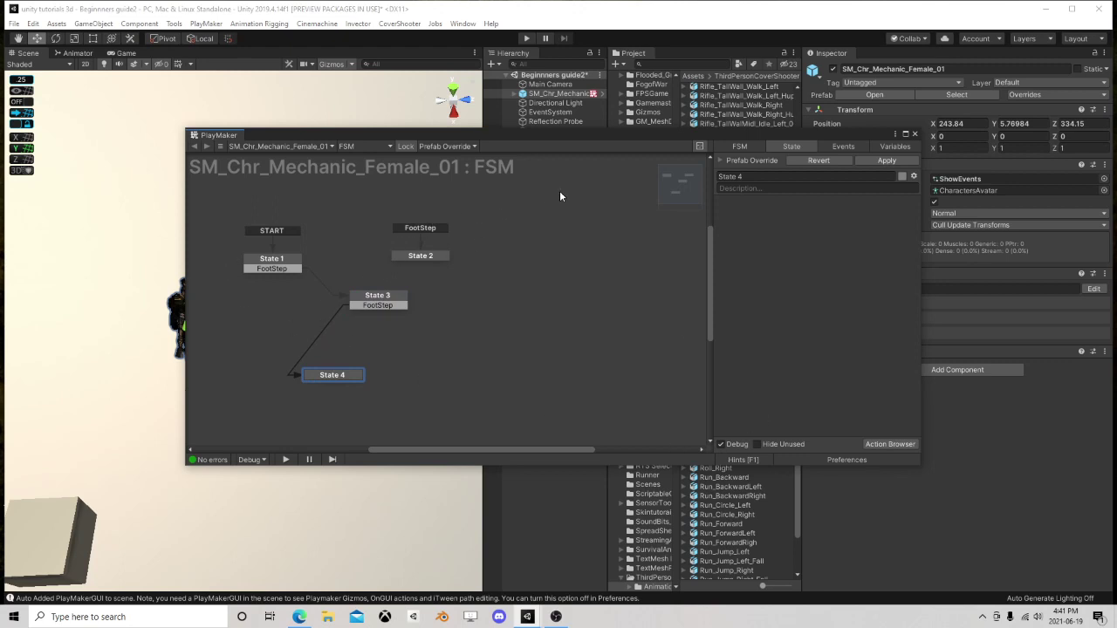
- Compare the FootStep transitions on State 1 and State 3 with the global FootStep transition on State 2
{"action": "left_click", "coordinate": [839, 146]}
{"action": "left_click", "coordinate": [792, 147]}
{"action": "left_click", "coordinate": [285, 273]}
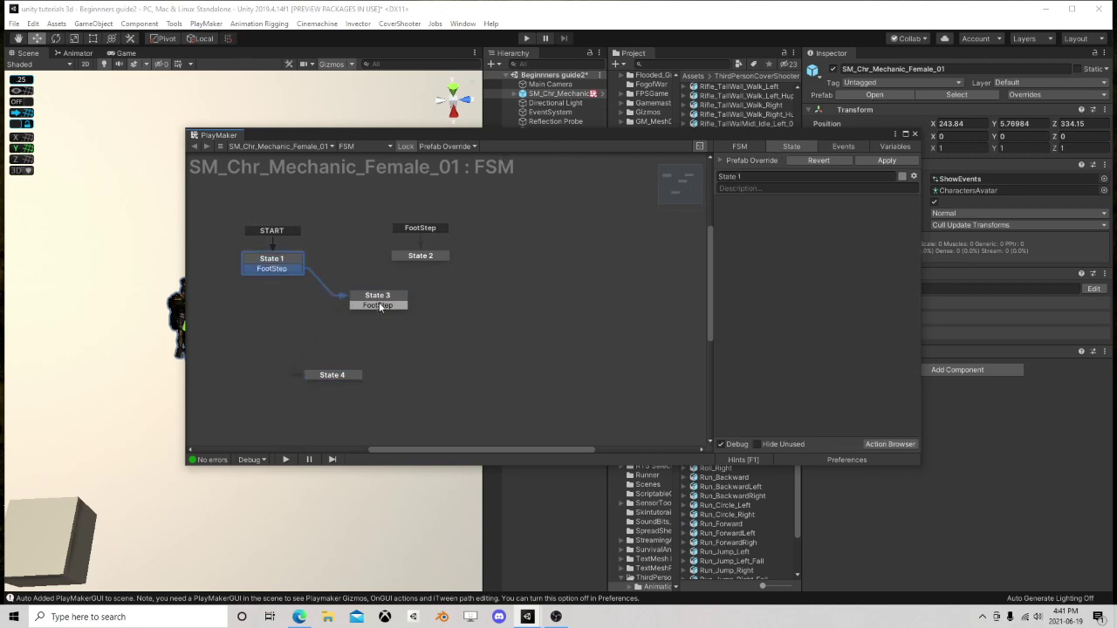
{"action": "left_click", "coordinate": [379, 305]}
{"action": "left_click", "coordinate": [419, 228]}
{"action": "left_click", "coordinate": [291, 261]}
- Delete State 3, State 4 and the FootStep transition from State 1
{"action": "left_click", "coordinate": [374, 301]}
{"action": "key", "text": "Delete"}
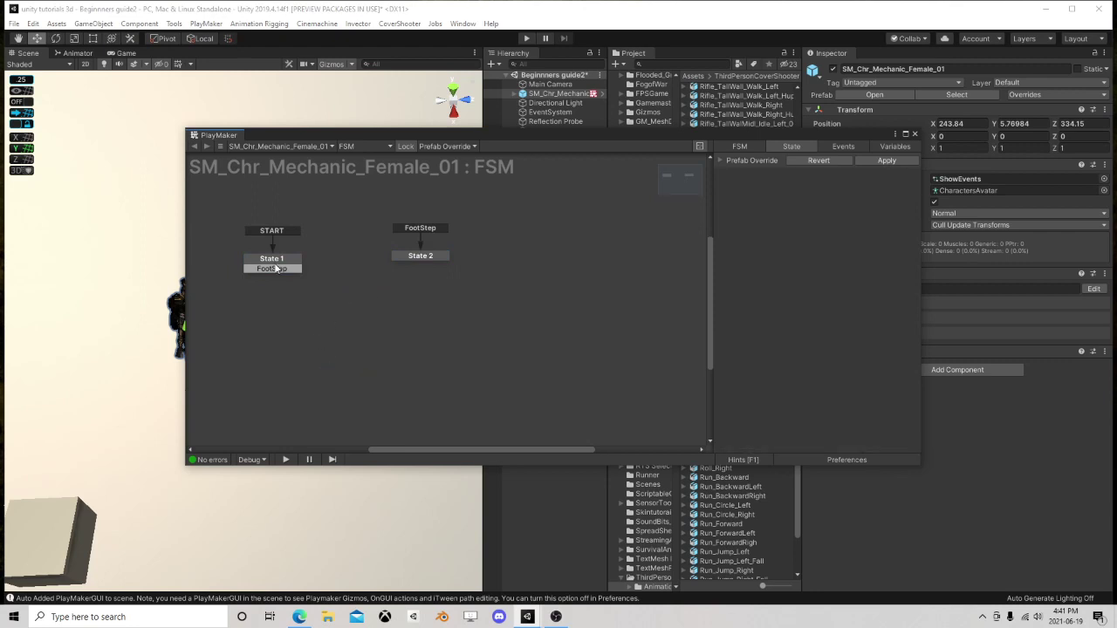
{"action": "left_click", "coordinate": [275, 267]}
{"action": "right_click", "coordinate": [276, 268]}
{"action": "left_click", "coordinate": [320, 433]}
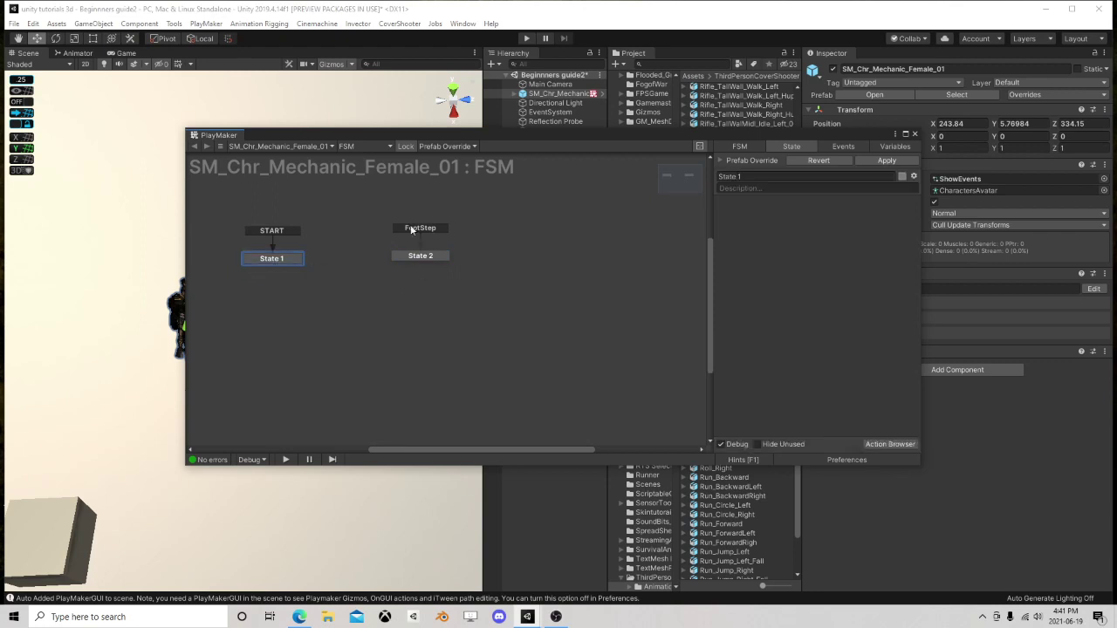
- Add a FootStep transition to State 2 and link it to a new State 3
{"action": "right_click", "coordinate": [427, 257]}
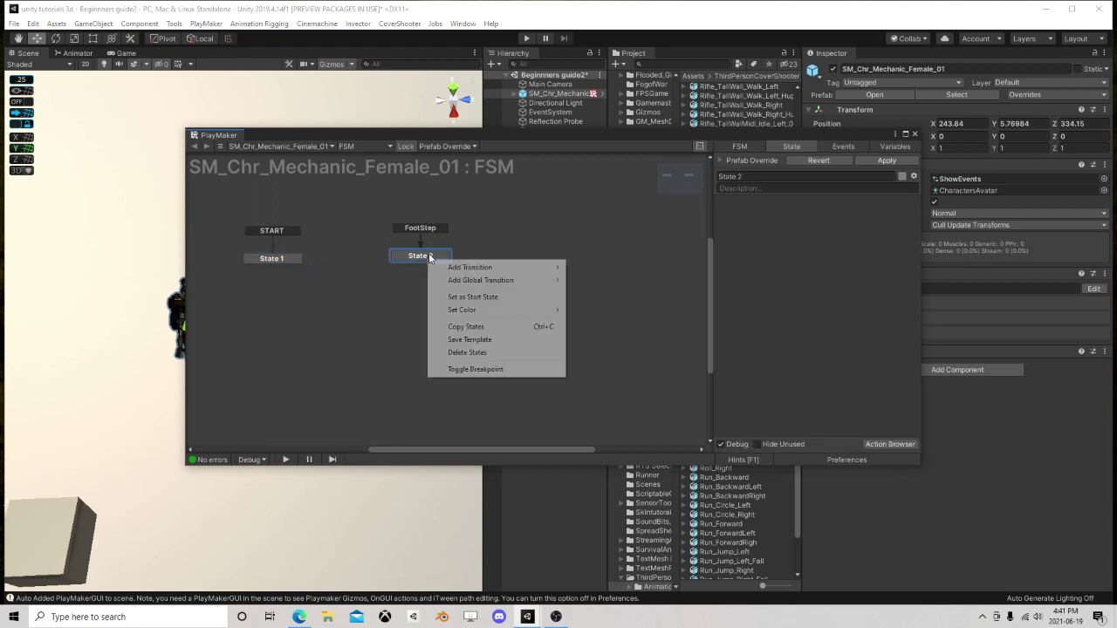
{"action": "mouse_move", "coordinate": [498, 267]}
{"action": "left_click", "coordinate": [611, 267]}
{"action": "left_click_drag", "start_coordinate": [451, 265], "coordinate": [526, 284]}
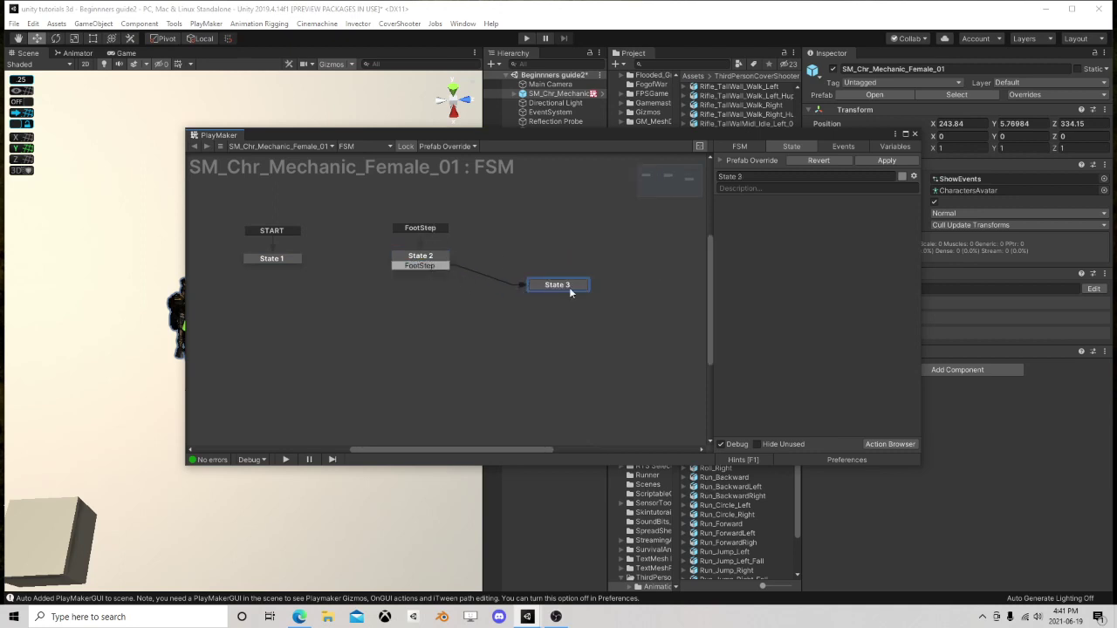
- Add an Audio Play action to State 2
{"action": "left_click", "coordinate": [426, 257]}
{"action": "left_click", "coordinate": [885, 445]}
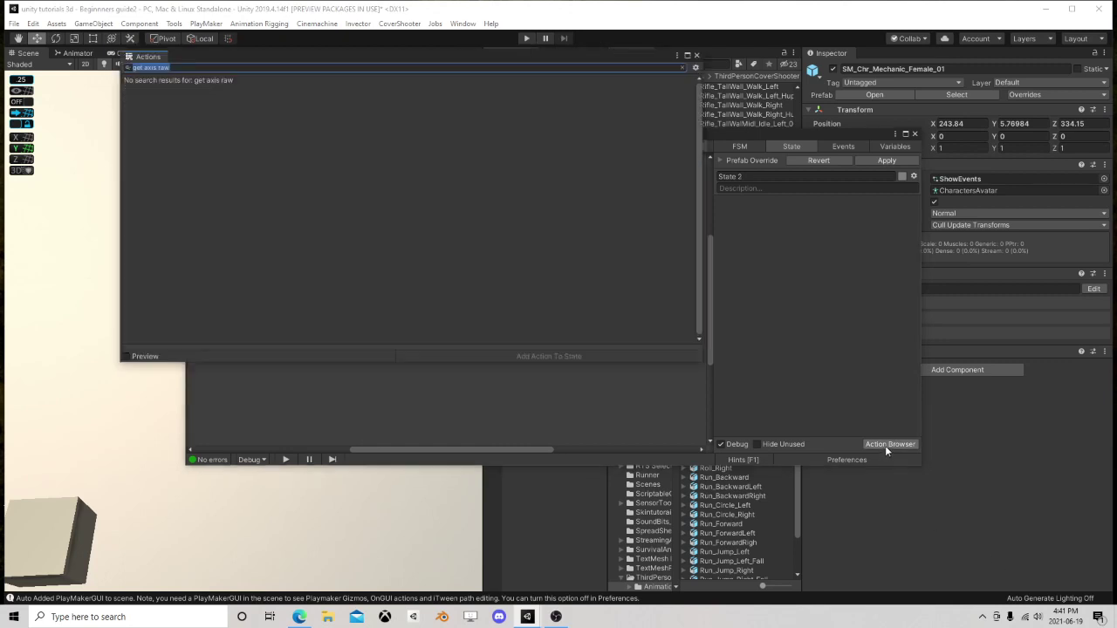
{"action": "type", "text": "Audio"}
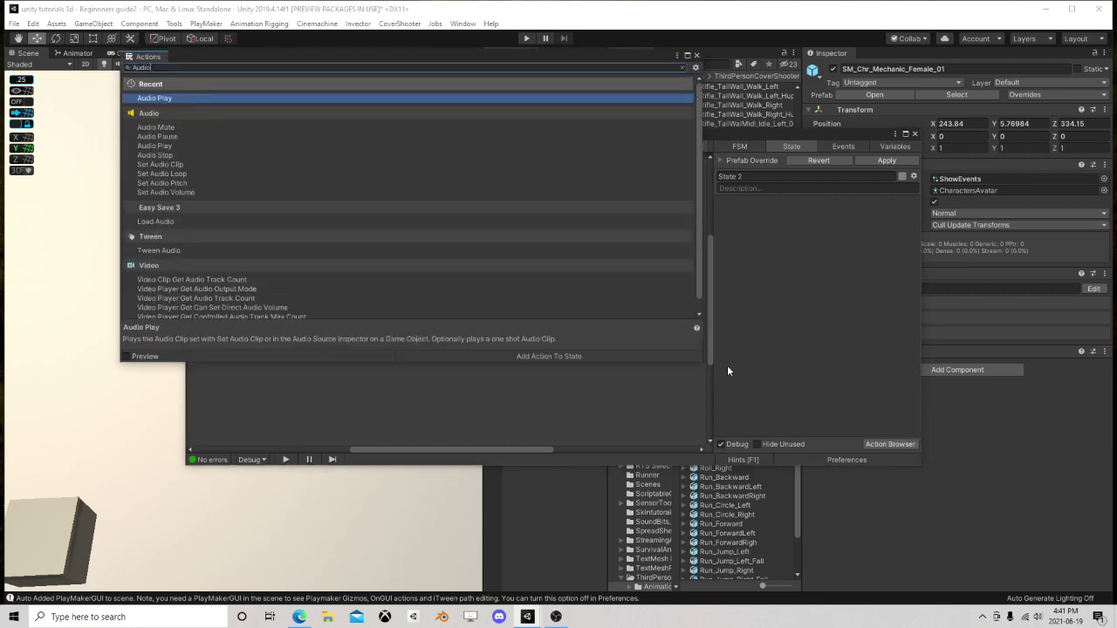
{"action": "double_click", "coordinate": [180, 97]}
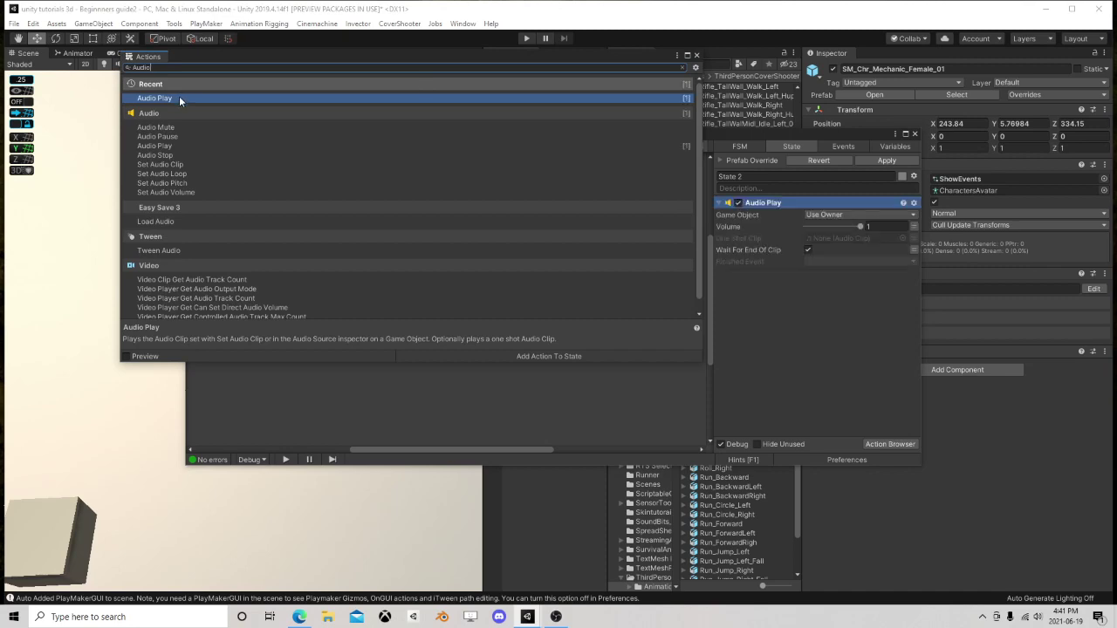
{"action": "left_click", "coordinate": [695, 55]}
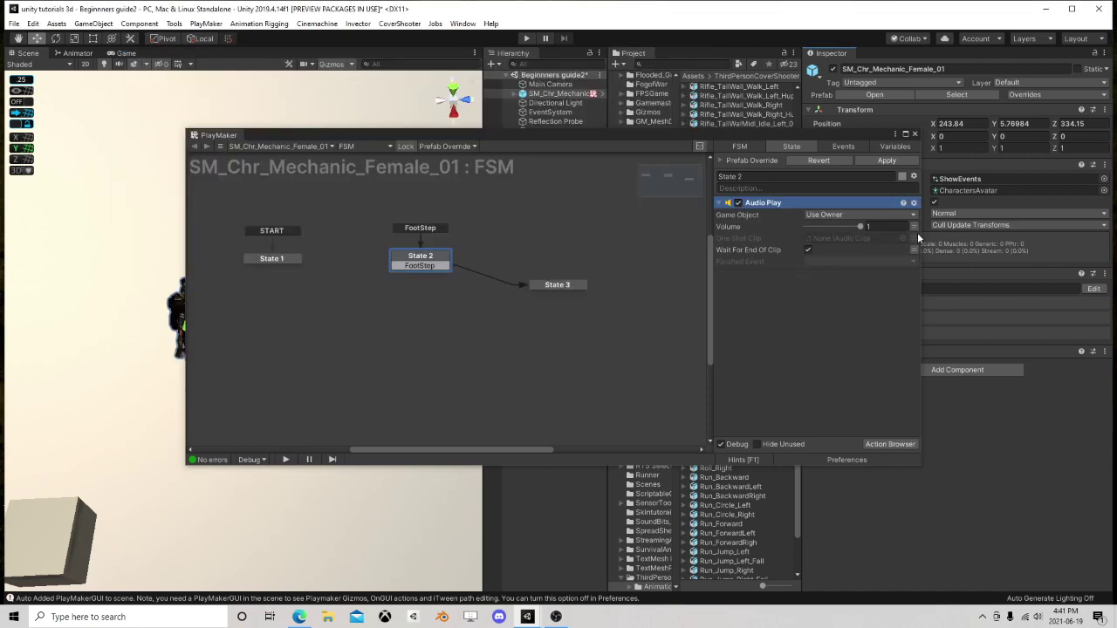
- Set the Audio Play action's One Shot Clip to Floor_step0
{"action": "left_click", "coordinate": [905, 239]}
{"action": "type", "text": "step"}
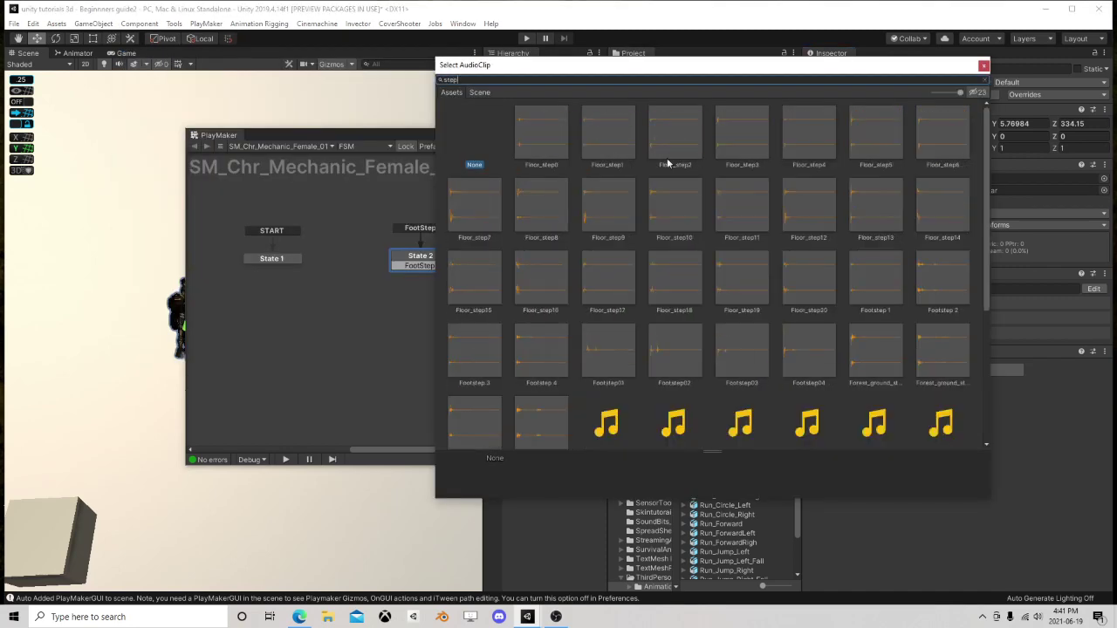
{"action": "left_click", "coordinate": [541, 136]}
{"action": "left_click", "coordinate": [594, 140]}
{"action": "left_click", "coordinate": [553, 139]}
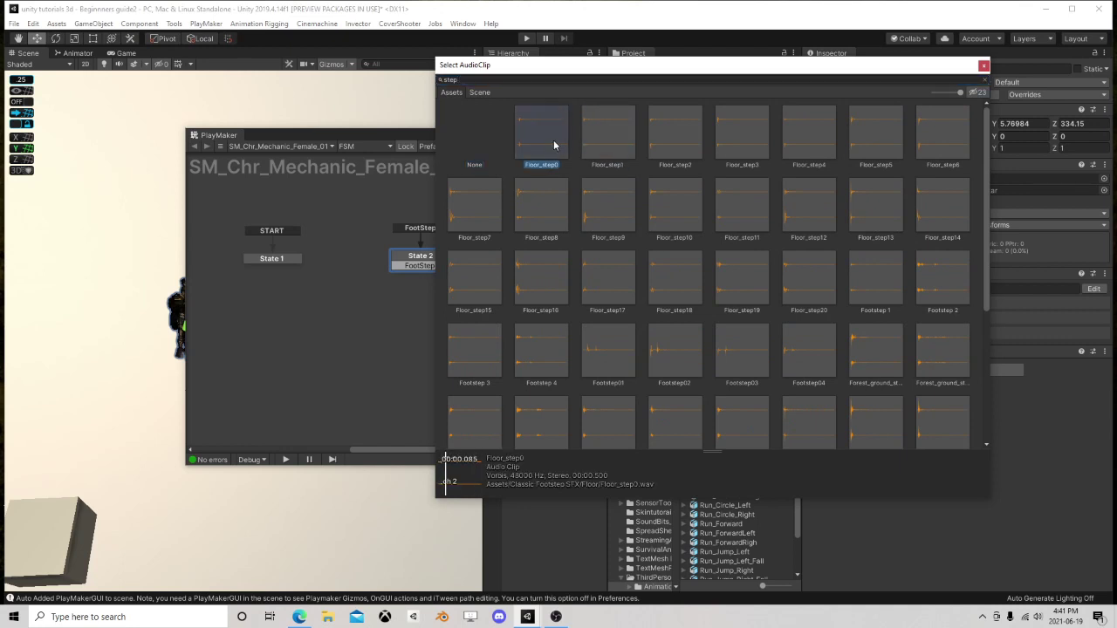
{"action": "left_click", "coordinate": [984, 65]}
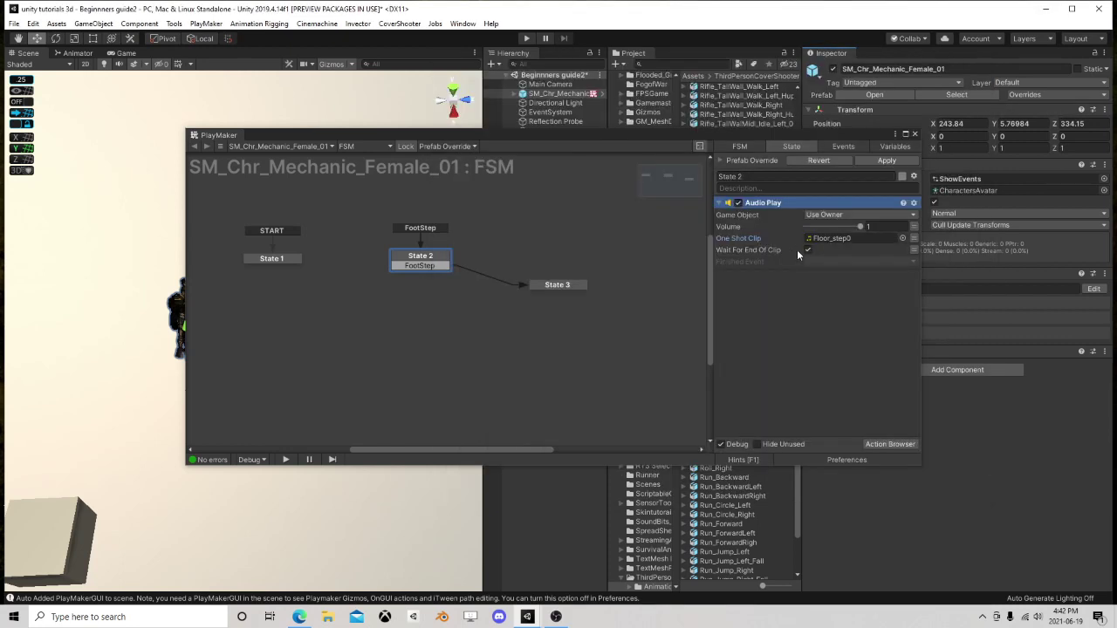
- Set the Audio Play action's Finished Event to FootStep and compare State 2's local and global FootStep transitions
{"action": "left_click", "coordinate": [813, 260]}
{"action": "left_click", "coordinate": [833, 286]}
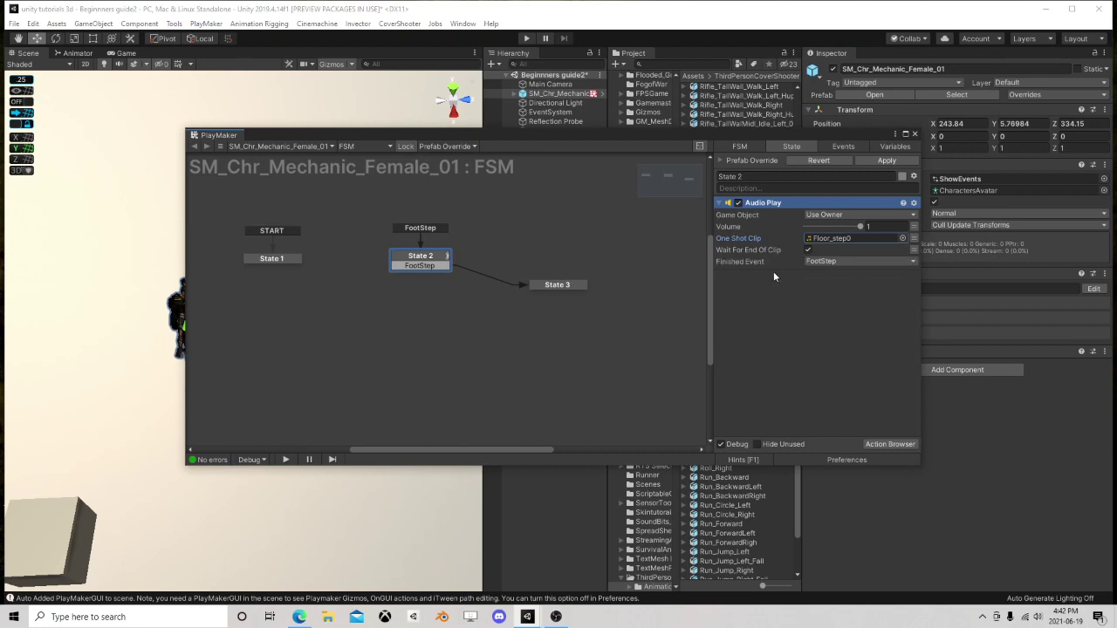
{"action": "left_click_drag", "start_coordinate": [608, 139], "coordinate": [724, 119]}
{"action": "left_click", "coordinate": [544, 246]}
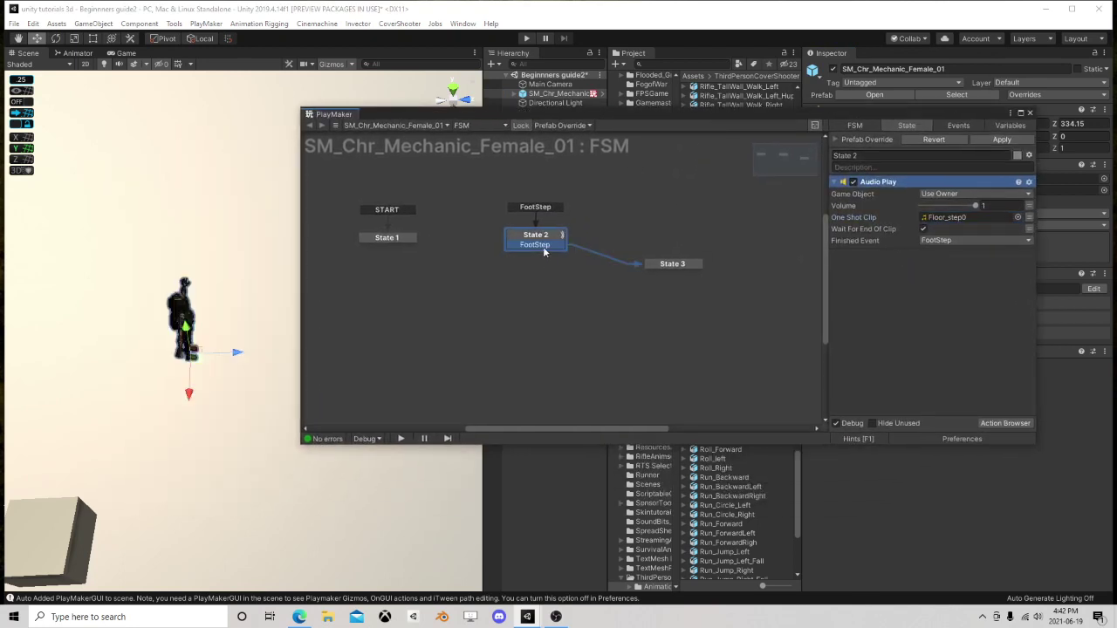
{"action": "left_click", "coordinate": [538, 209]}
{"action": "left_click", "coordinate": [536, 245]}
{"action": "left_click", "coordinate": [542, 209]}
{"action": "left_click", "coordinate": [542, 207]}
- Turn off Wait For End Of Clip in State 2's Audio Play action
{"action": "left_click", "coordinate": [925, 241]}
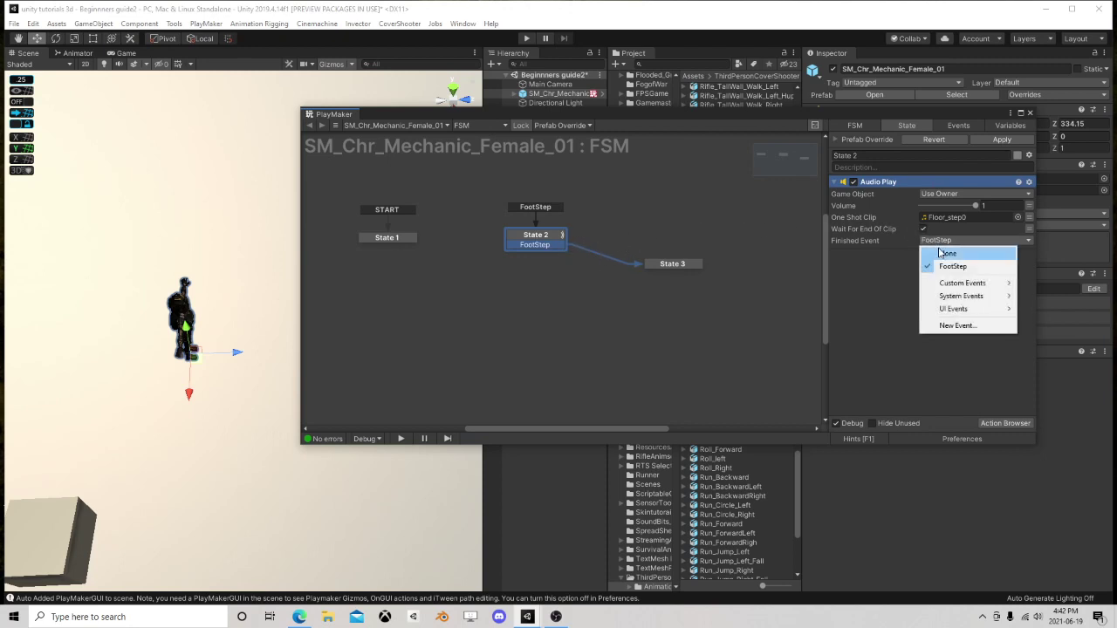
{"action": "left_click", "coordinate": [926, 252]}
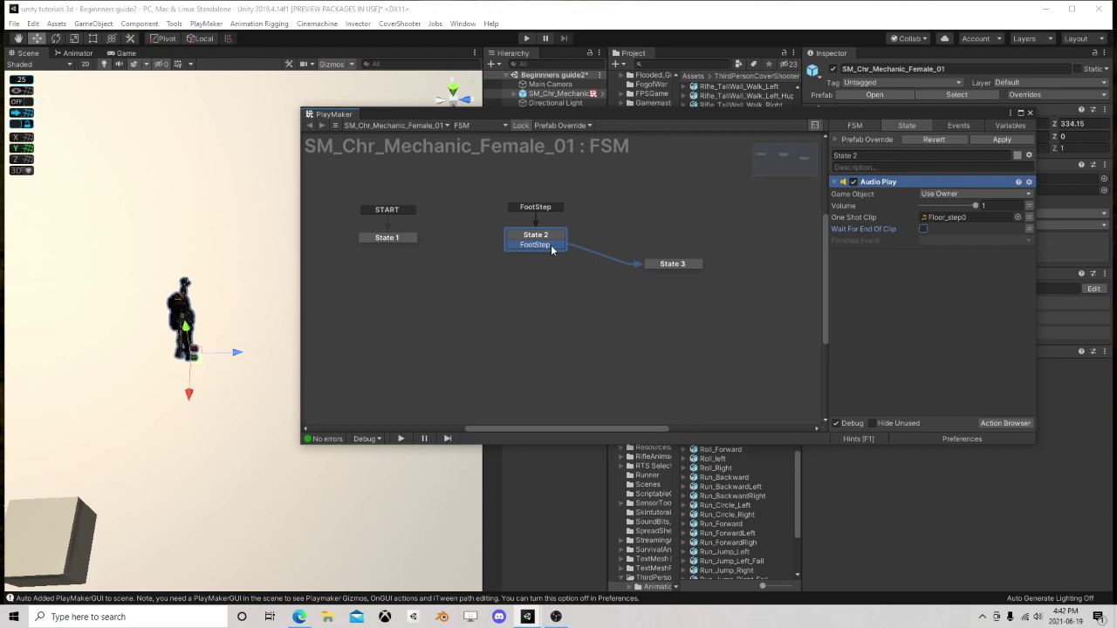
- Delete State 3 and remove State 2's local FootStep transition, keeping the global one
{"action": "left_click_drag", "start_coordinate": [547, 236], "coordinate": [529, 235]}
{"action": "left_click", "coordinate": [665, 264]}
{"action": "key", "text": "Delete"}
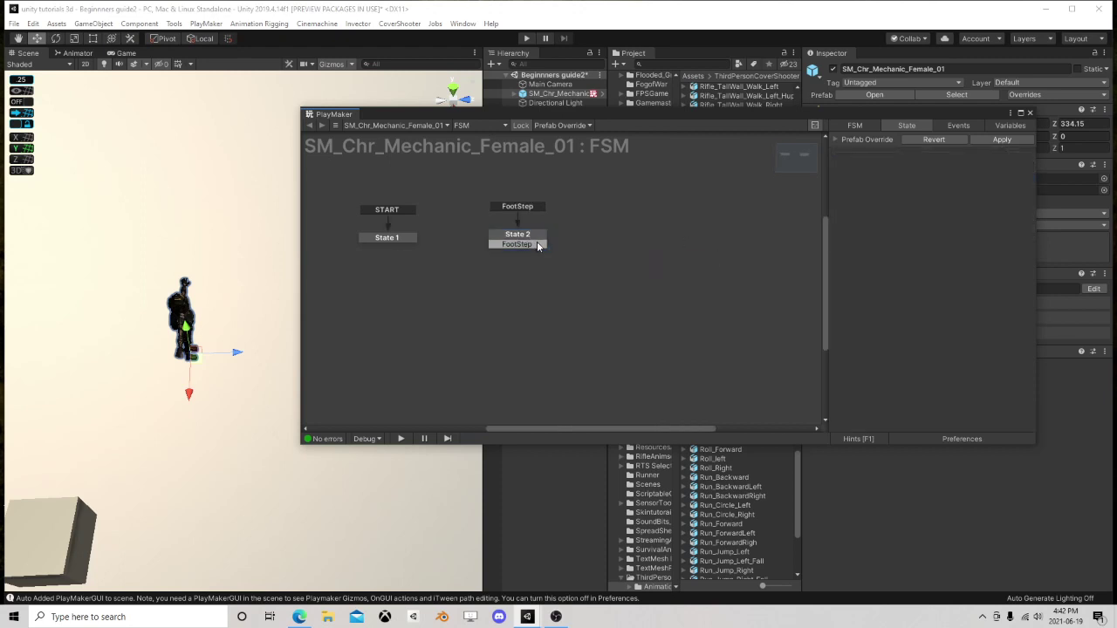
{"action": "left_click", "coordinate": [529, 245]}
{"action": "right_click", "coordinate": [527, 244]}
{"action": "left_click", "coordinate": [576, 407]}
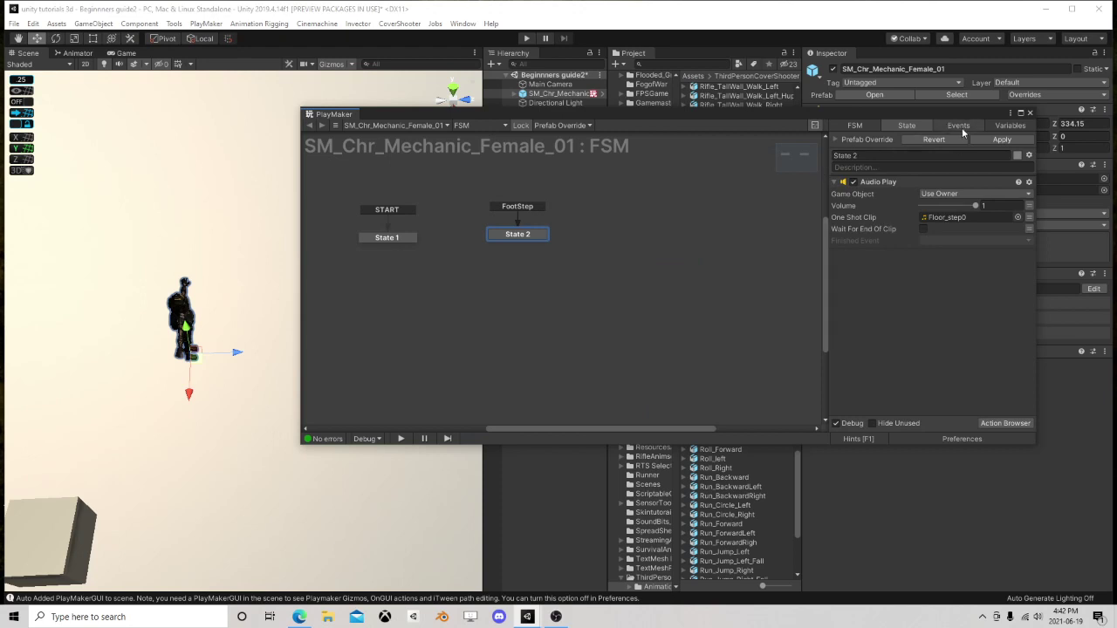
- Review the FSM's event list and the Audio Play settings of State 2
{"action": "left_click", "coordinate": [958, 126]}
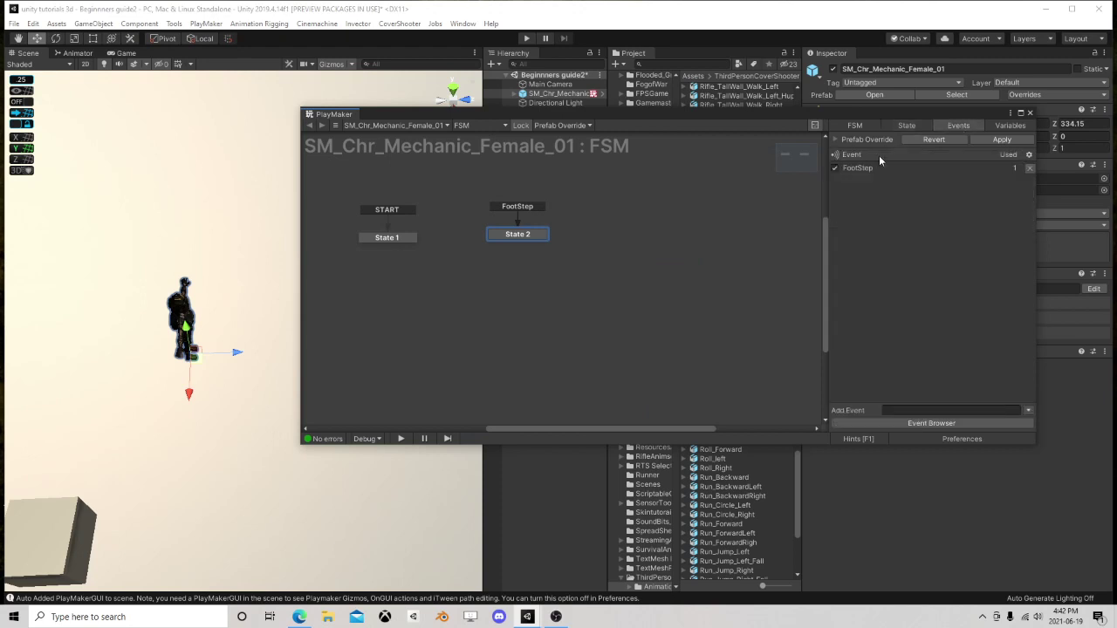
{"action": "left_click", "coordinate": [524, 236]}
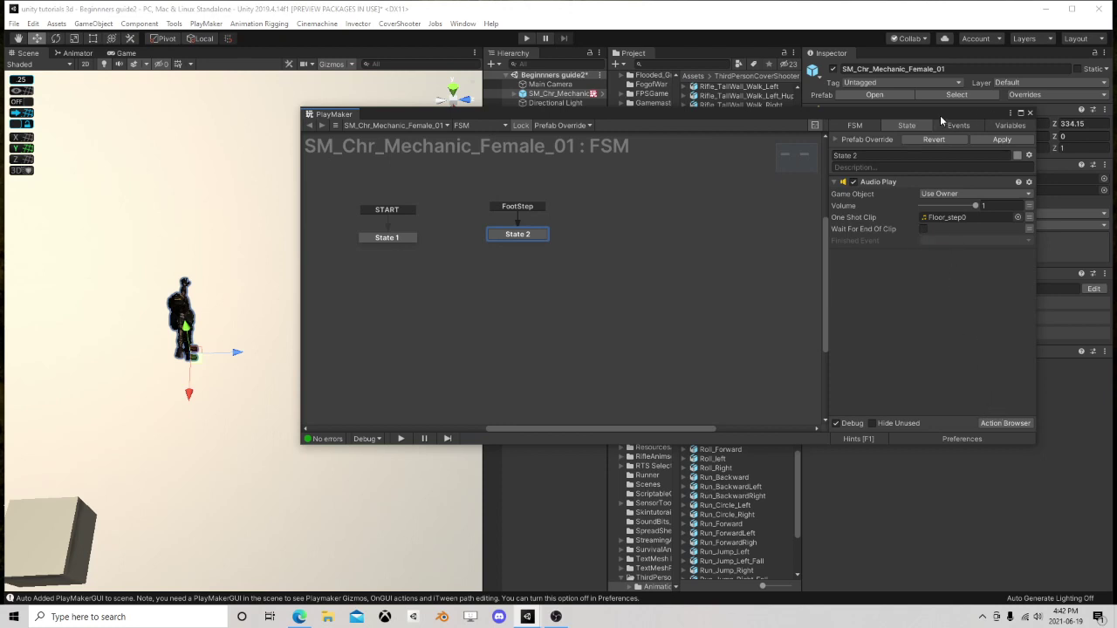
{"action": "left_click_drag", "start_coordinate": [992, 114], "coordinate": [661, 186]}
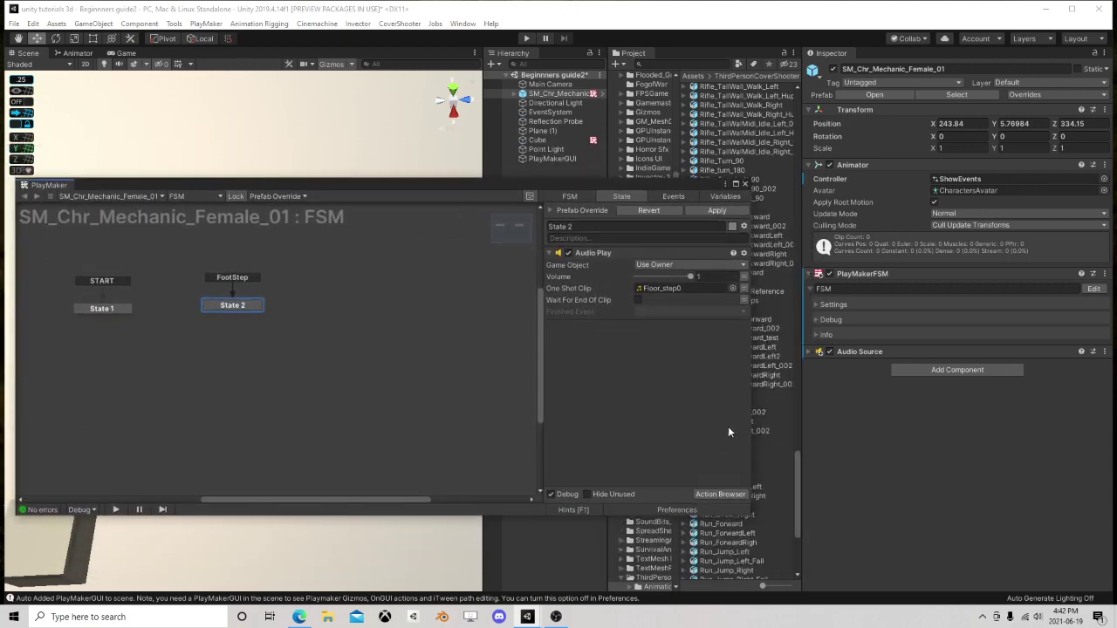
{"action": "left_click", "coordinate": [721, 494]}
{"action": "left_click", "coordinate": [696, 56]}
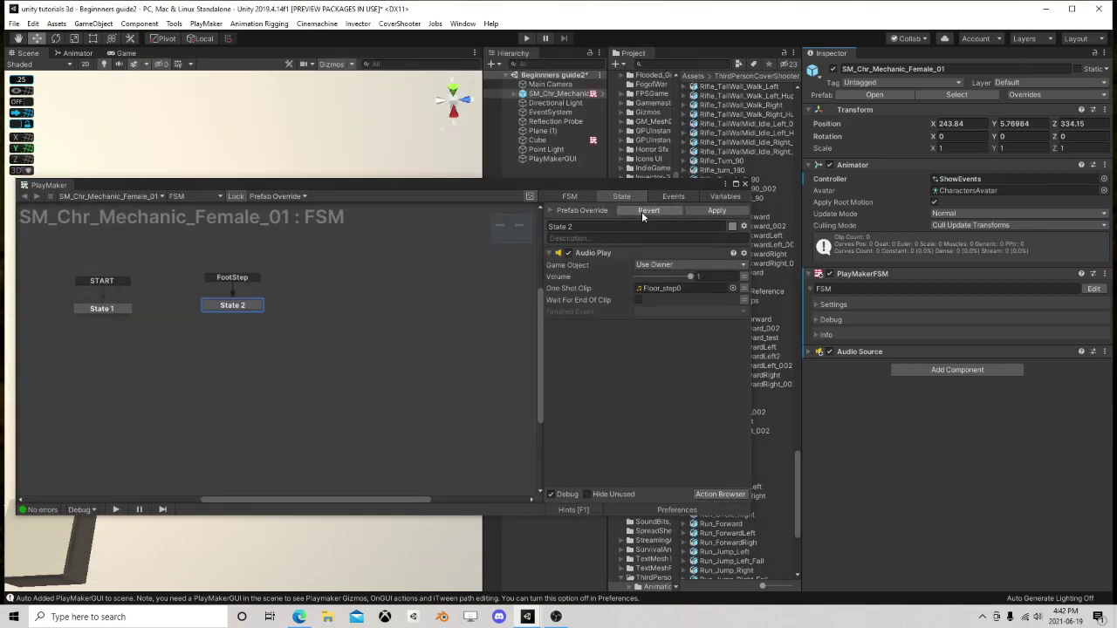
- Locate the Floor_step0 clip in the project and preview its sound, followed by Floor_step5
{"action": "left_click", "coordinate": [673, 288]}
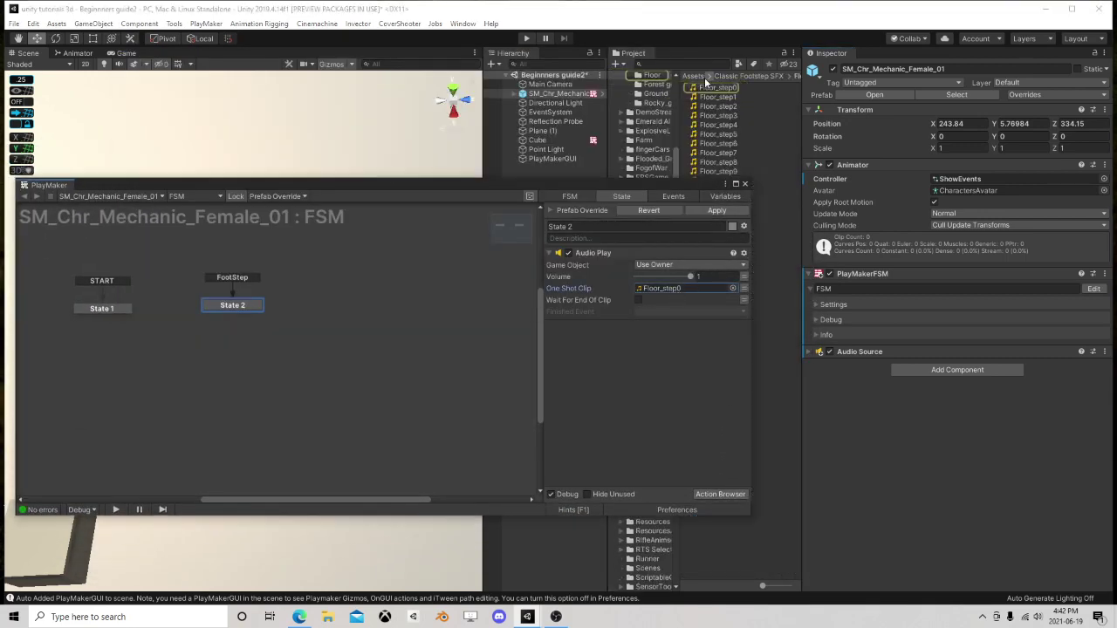
{"action": "left_click", "coordinate": [708, 87]}
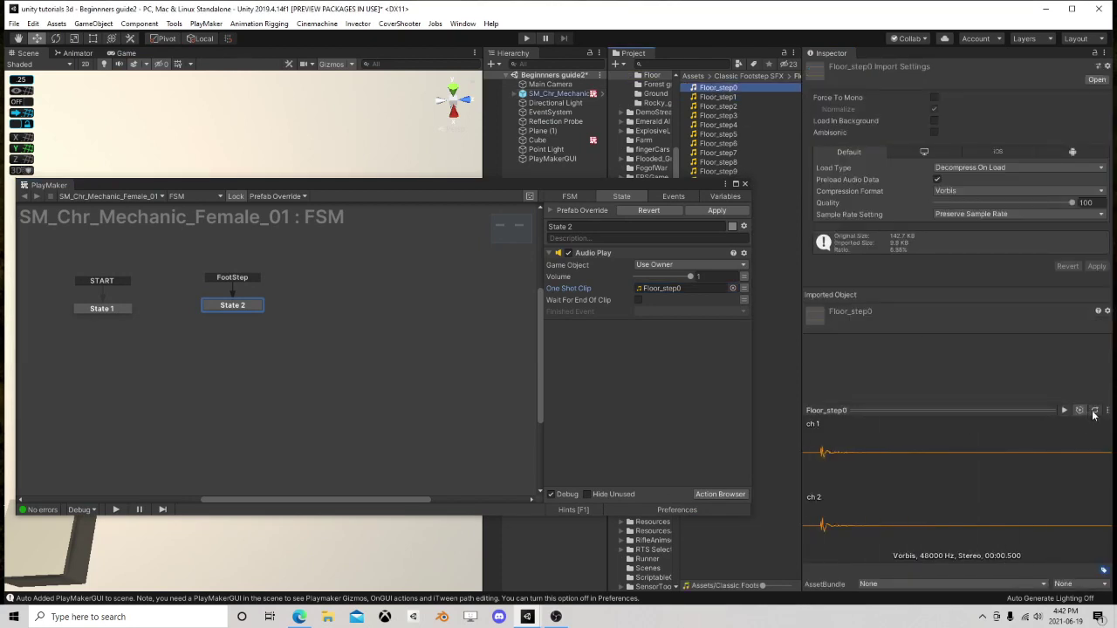
{"action": "left_click", "coordinate": [1064, 411]}
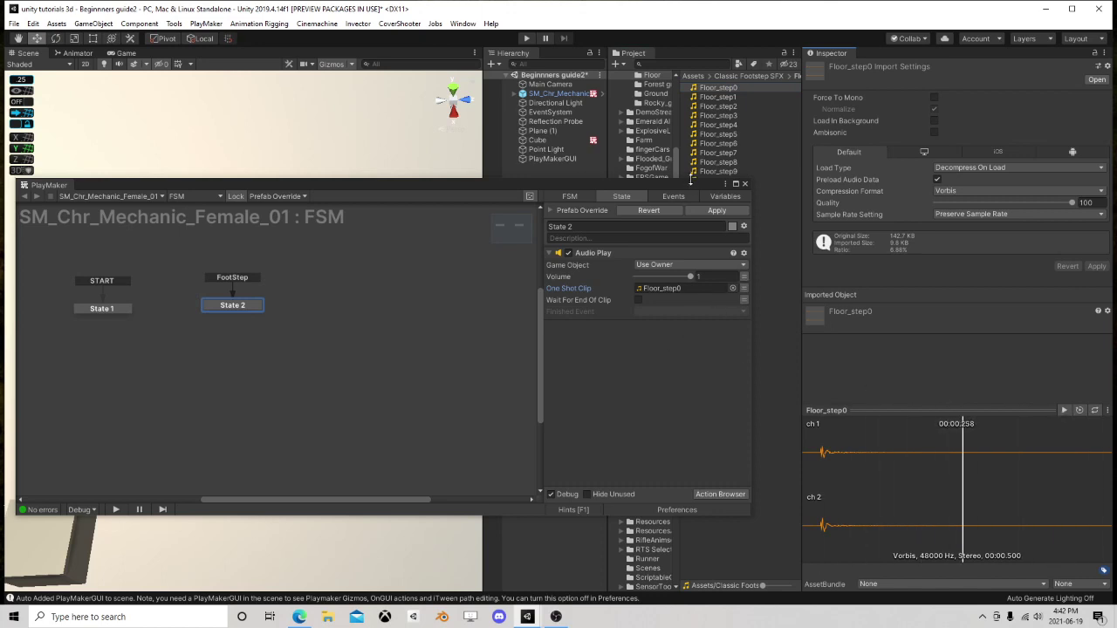
{"action": "left_click_drag", "start_coordinate": [694, 187], "coordinate": [432, 137]}
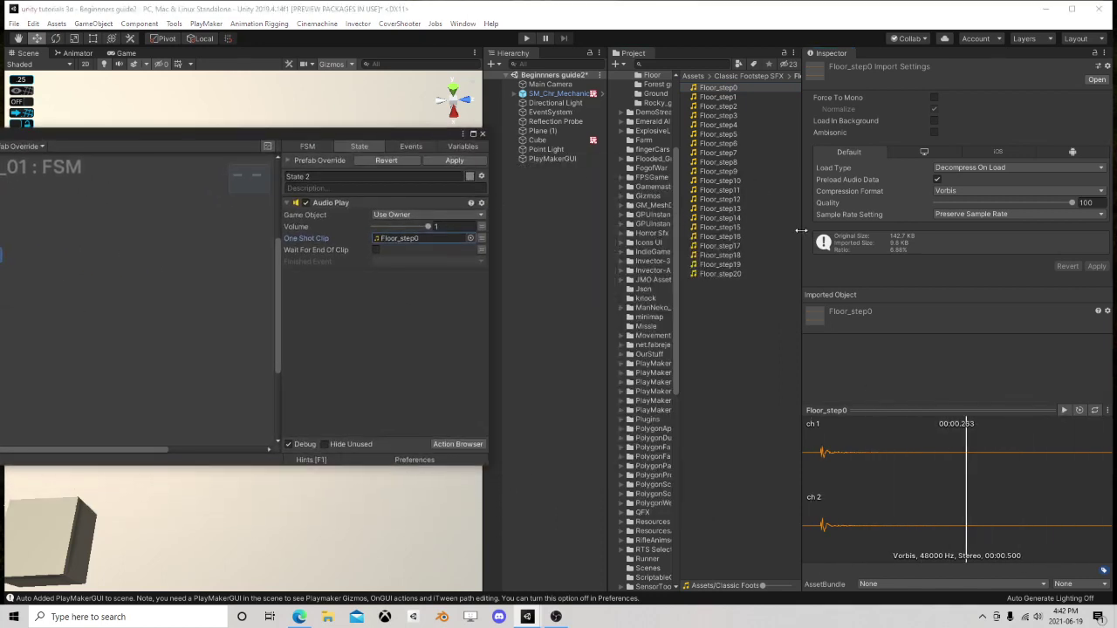
{"action": "left_click", "coordinate": [733, 134]}
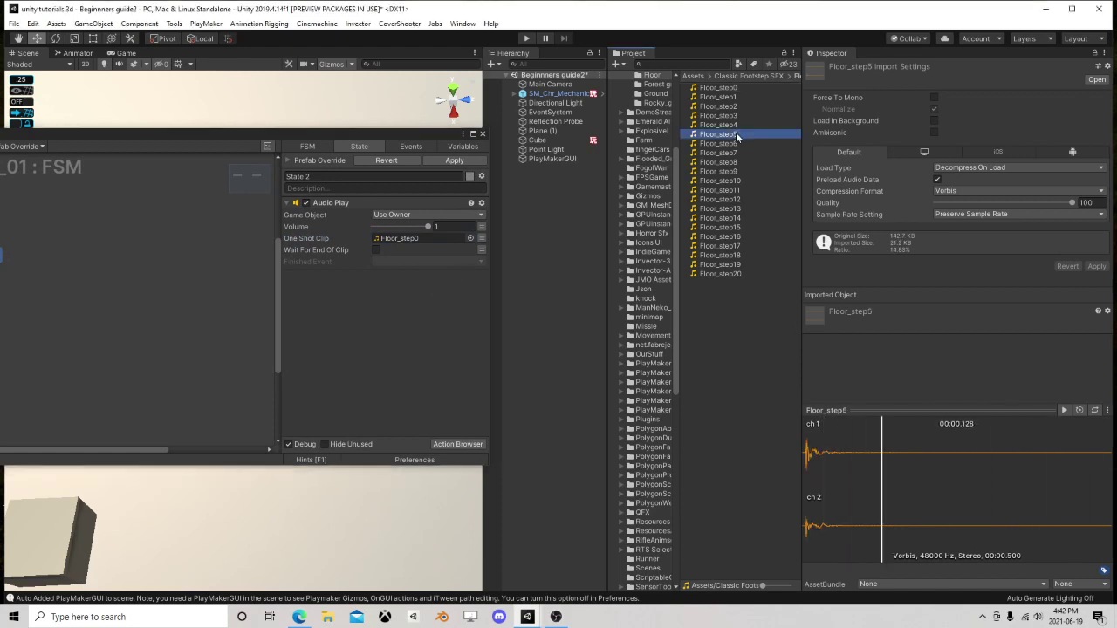
- Create a new Array variable named Steps in the FSM
{"action": "left_click", "coordinate": [463, 146]}
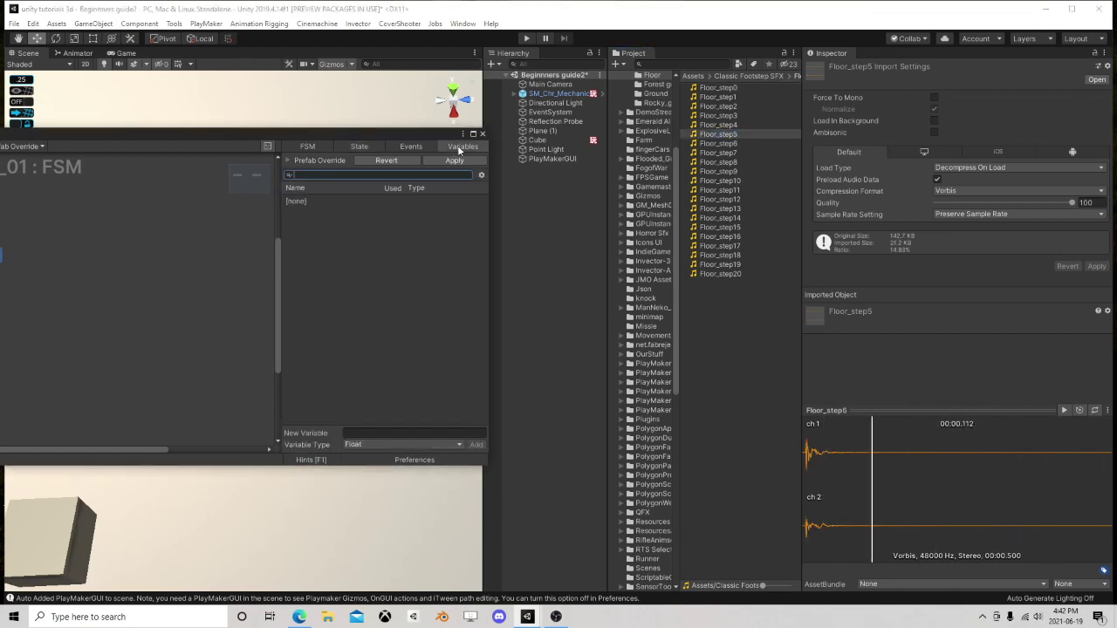
{"action": "left_click", "coordinate": [383, 441]}
{"action": "left_click", "coordinate": [370, 427]}
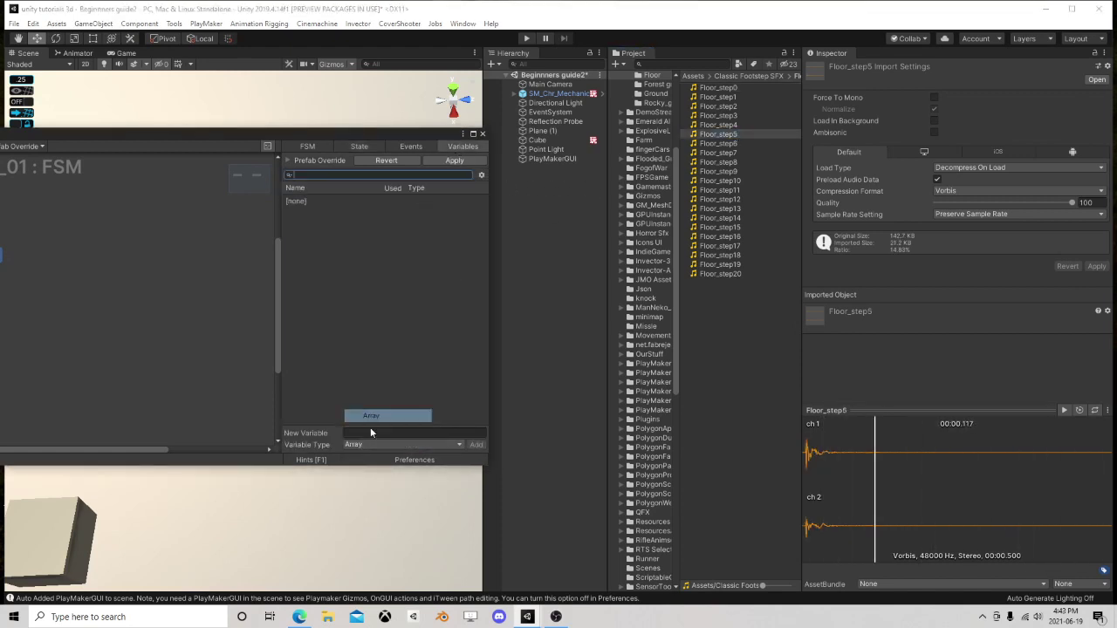
{"action": "left_click", "coordinate": [376, 433]}
{"action": "type", "text": "Steps"}
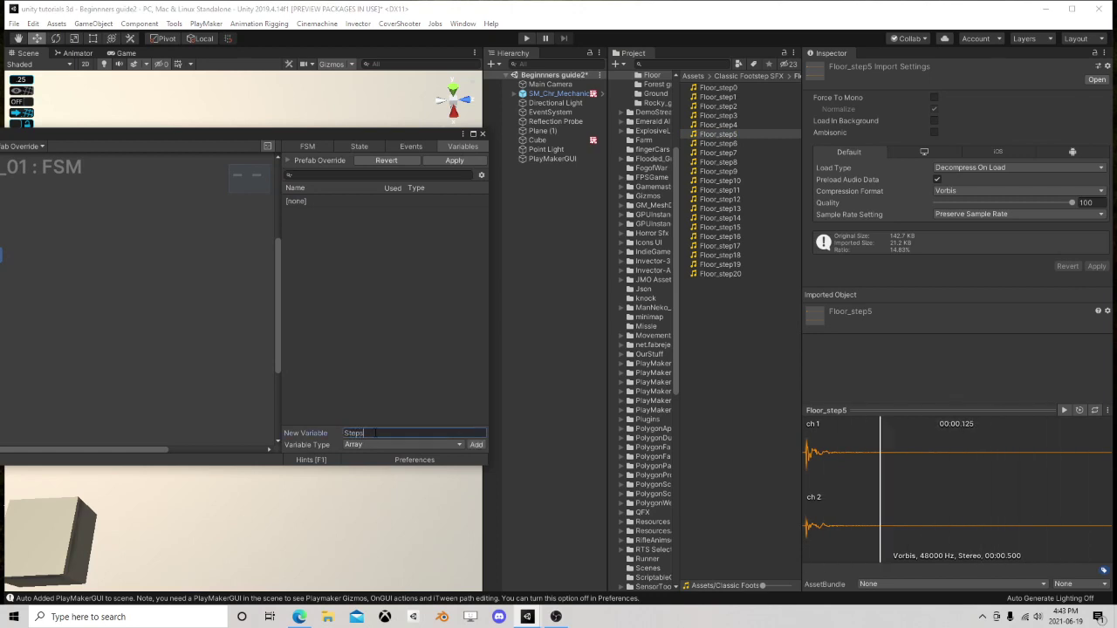
{"action": "key", "text": "Return"}
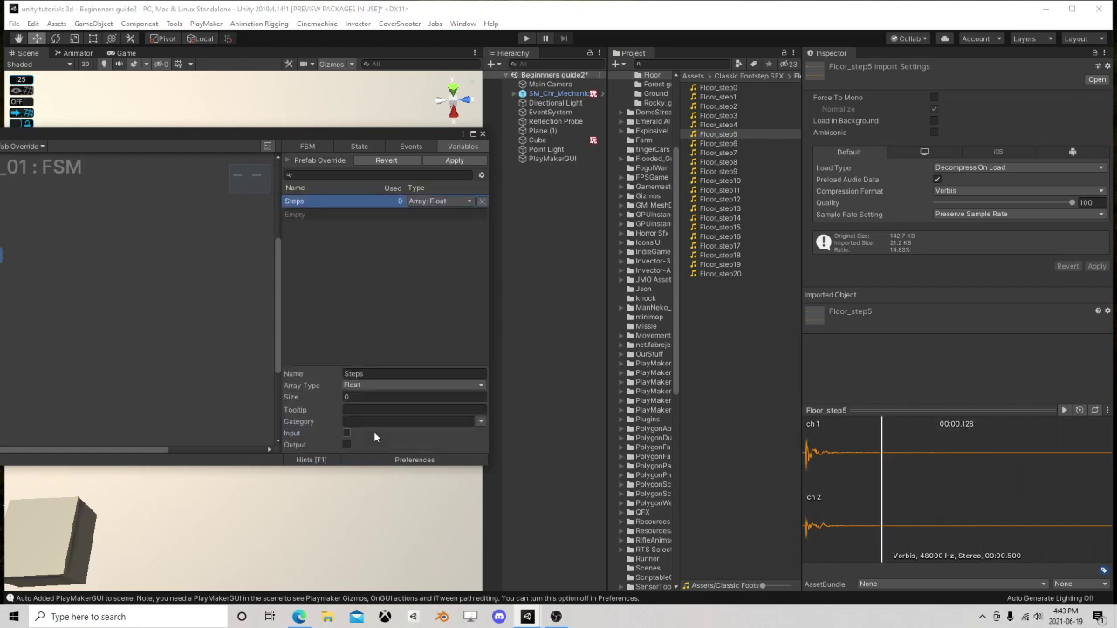
- Preview the Floor_step16 sound and set the Steps variable's array type to AudioClip
{"action": "left_click", "coordinate": [712, 237]}
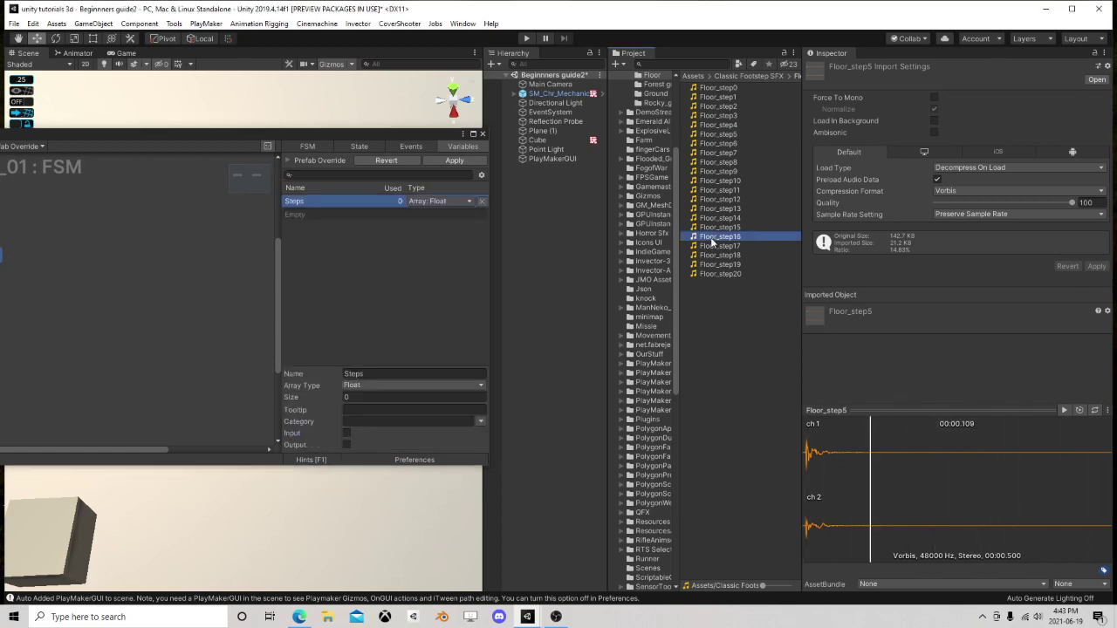
{"action": "left_click", "coordinate": [1065, 409]}
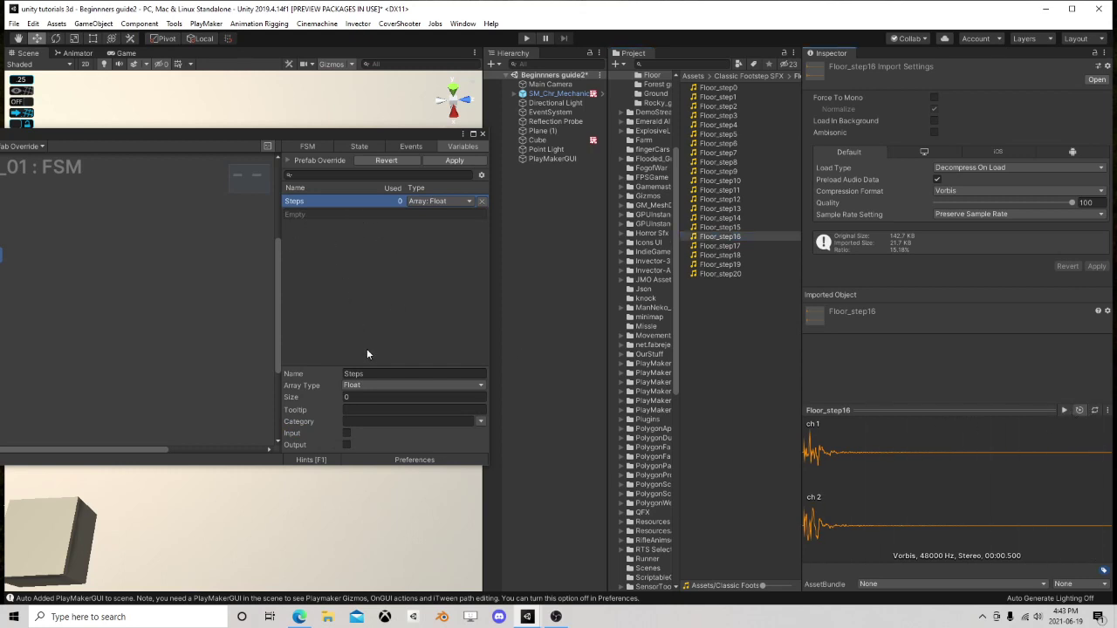
{"action": "left_click", "coordinate": [373, 386]}
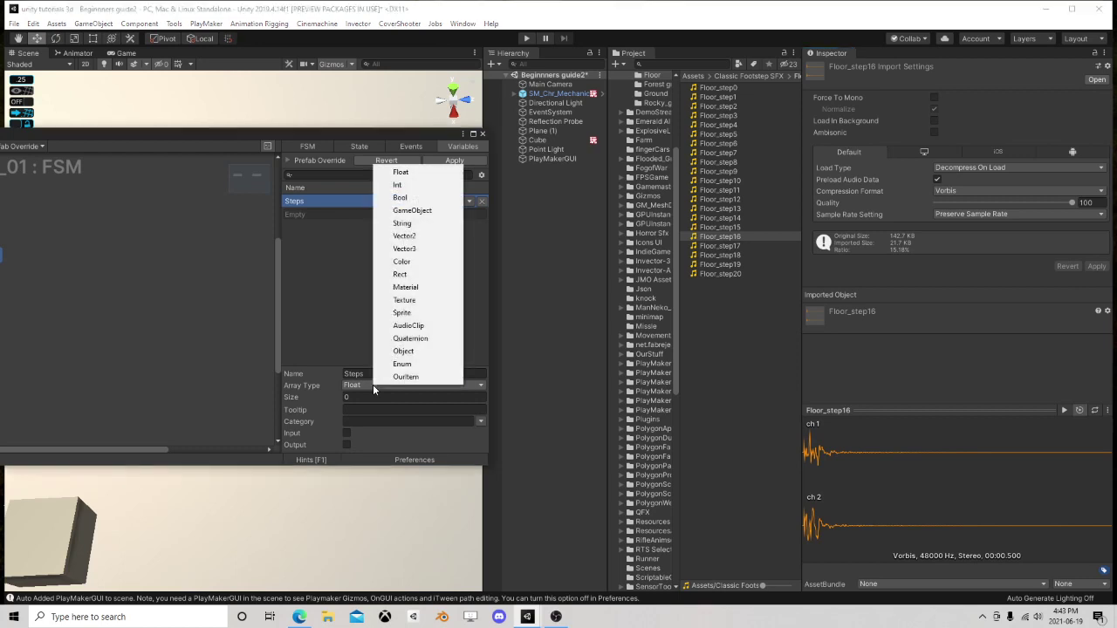
{"action": "left_click", "coordinate": [337, 359]}
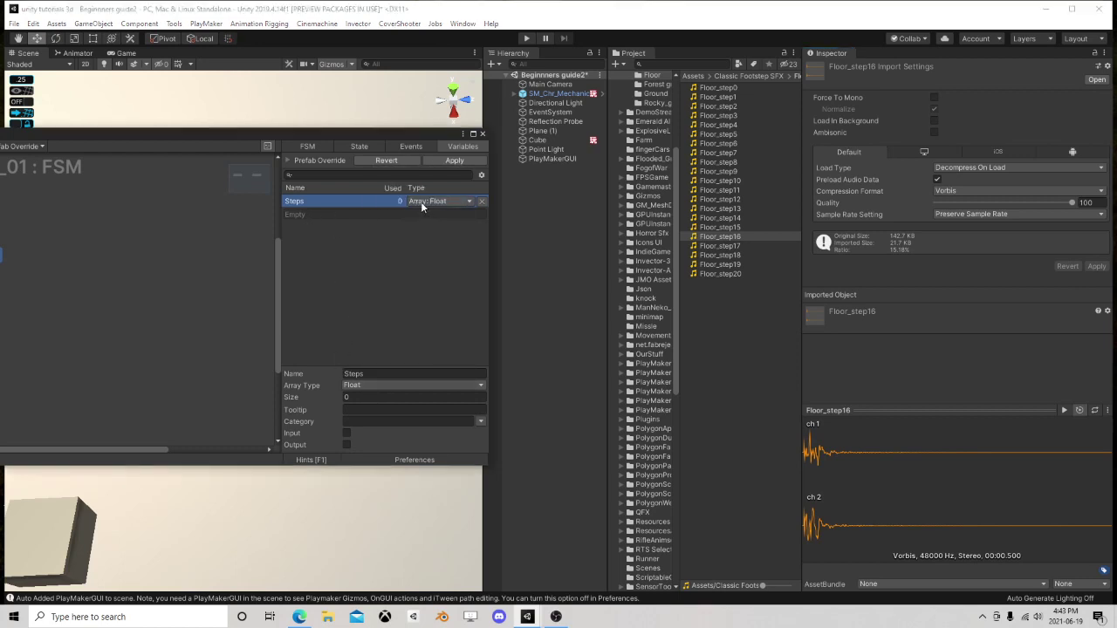
{"action": "left_click", "coordinate": [377, 385]}
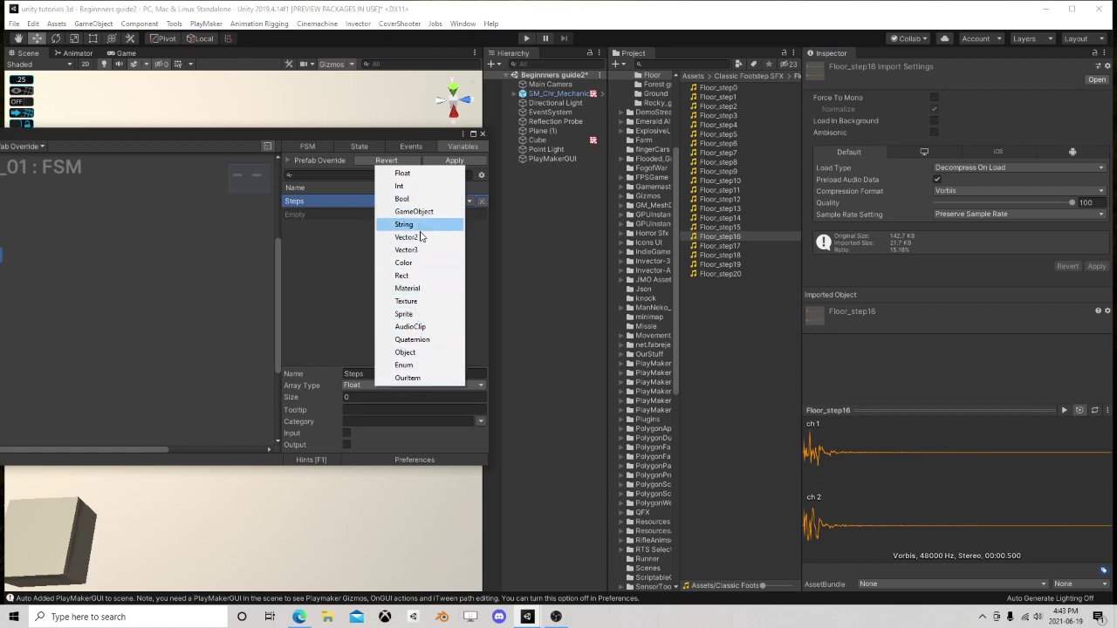
{"action": "left_click", "coordinate": [411, 326]}
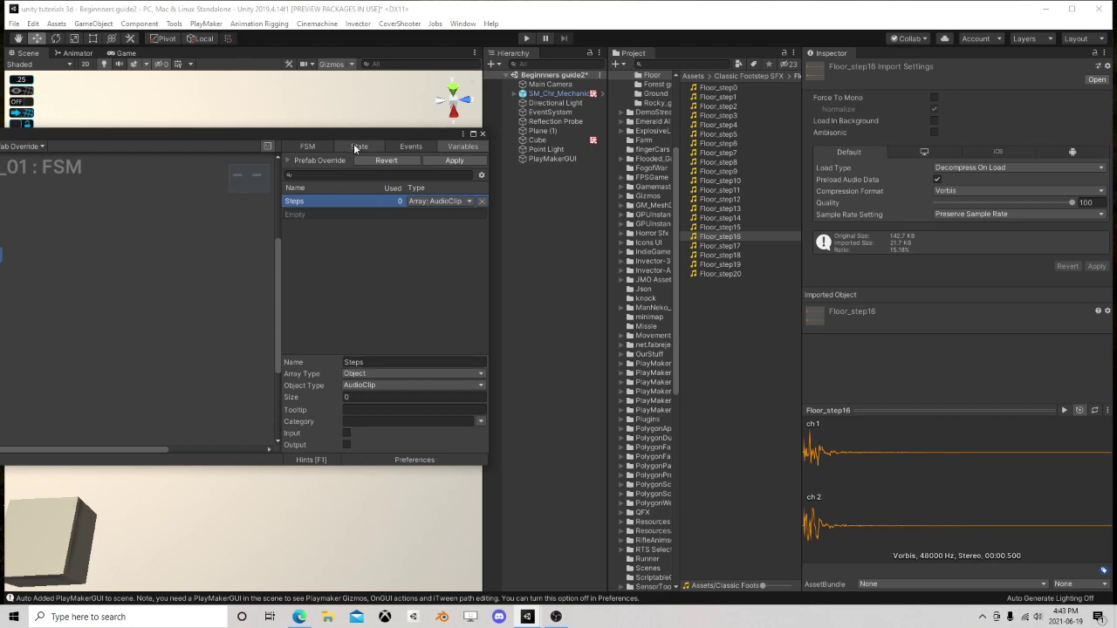
- Set the Steps array's size to 5 and fill its elements with the clips Floor_step0 through Floor_step4 in order
{"action": "left_click", "coordinate": [365, 400]}
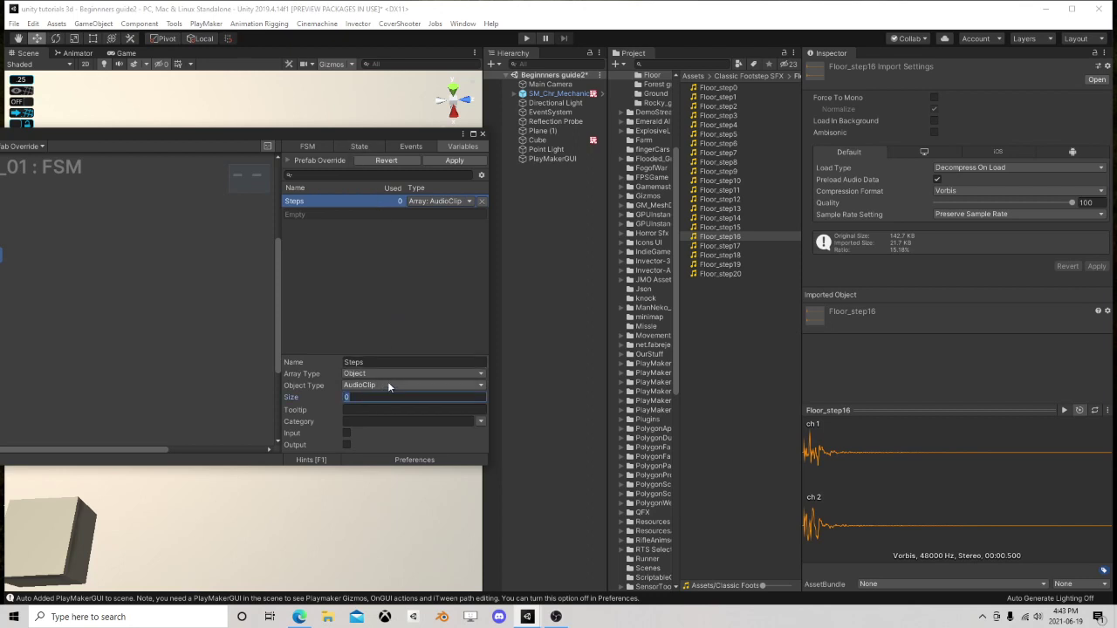
{"action": "type", "text": "5"}
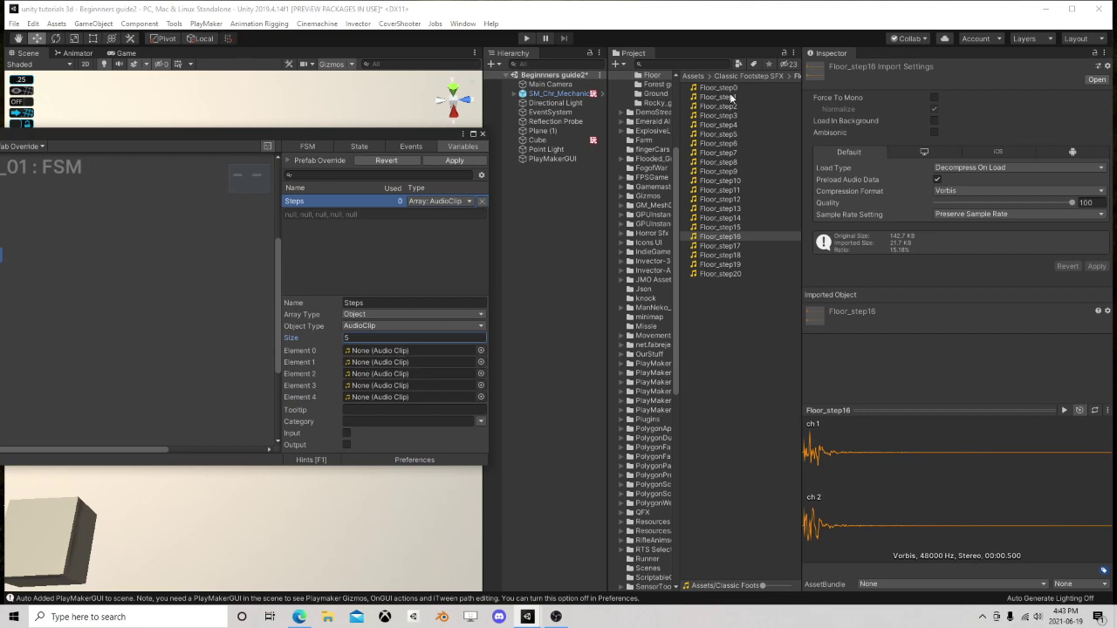
{"action": "left_click_drag", "start_coordinate": [729, 89], "coordinate": [392, 352]}
{"action": "left_click_drag", "start_coordinate": [721, 97], "coordinate": [394, 362]}
{"action": "left_click_drag", "start_coordinate": [730, 107], "coordinate": [389, 375]}
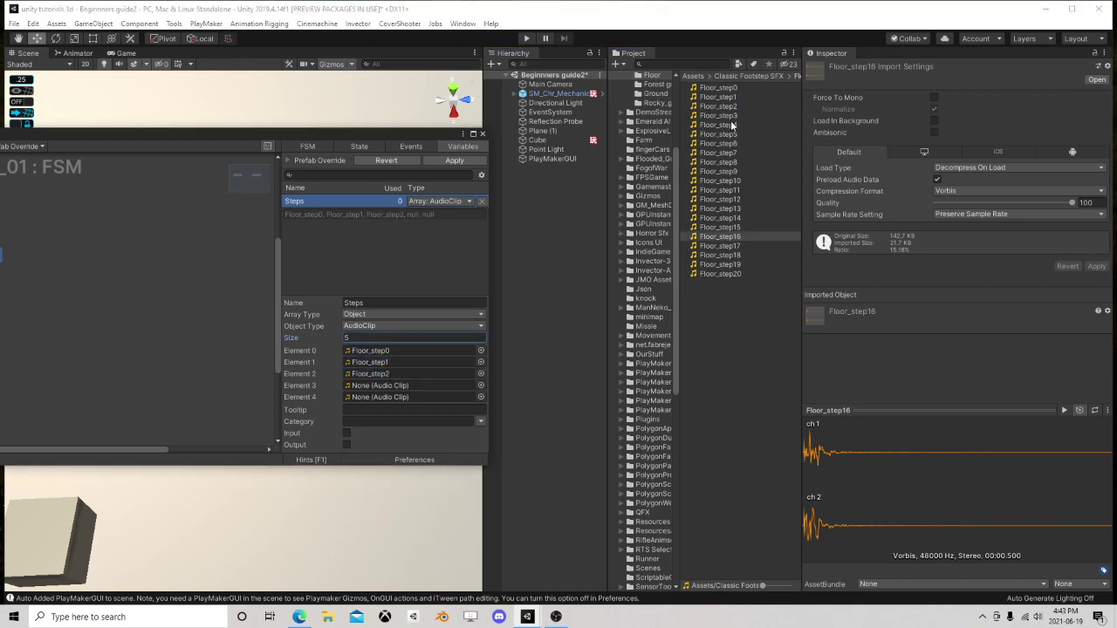
{"action": "left_click_drag", "start_coordinate": [731, 120], "coordinate": [408, 386]}
{"action": "left_click_drag", "start_coordinate": [721, 125], "coordinate": [403, 396]}
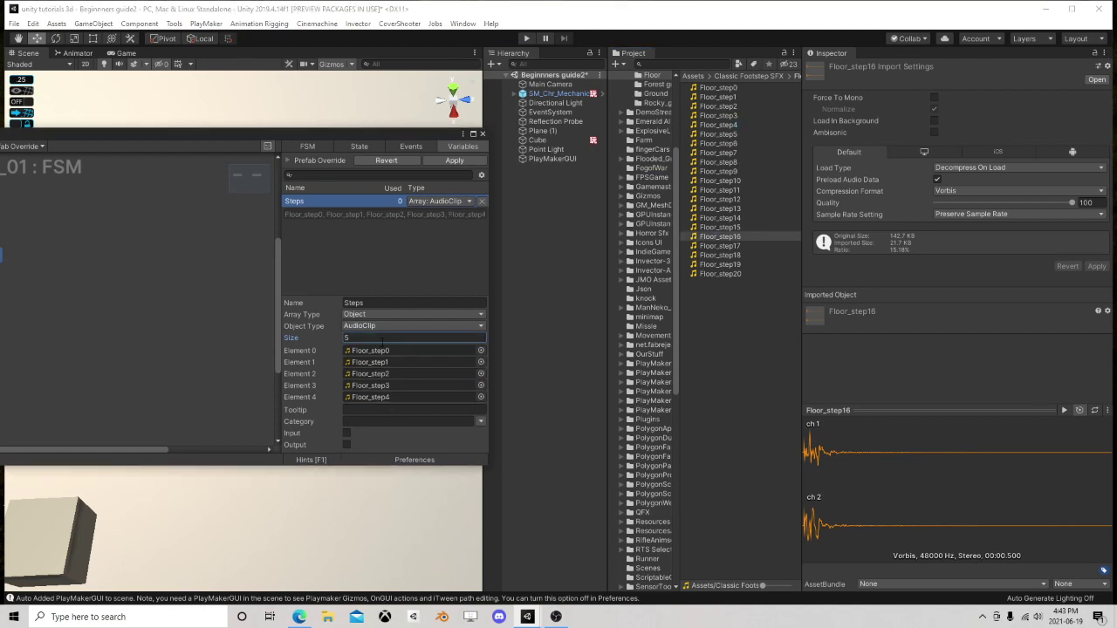
- Assign a new variable named Step as the One Shot Clip of State 2's Audio Play action and check it among the FSM's variables
{"action": "left_click", "coordinate": [360, 147]}
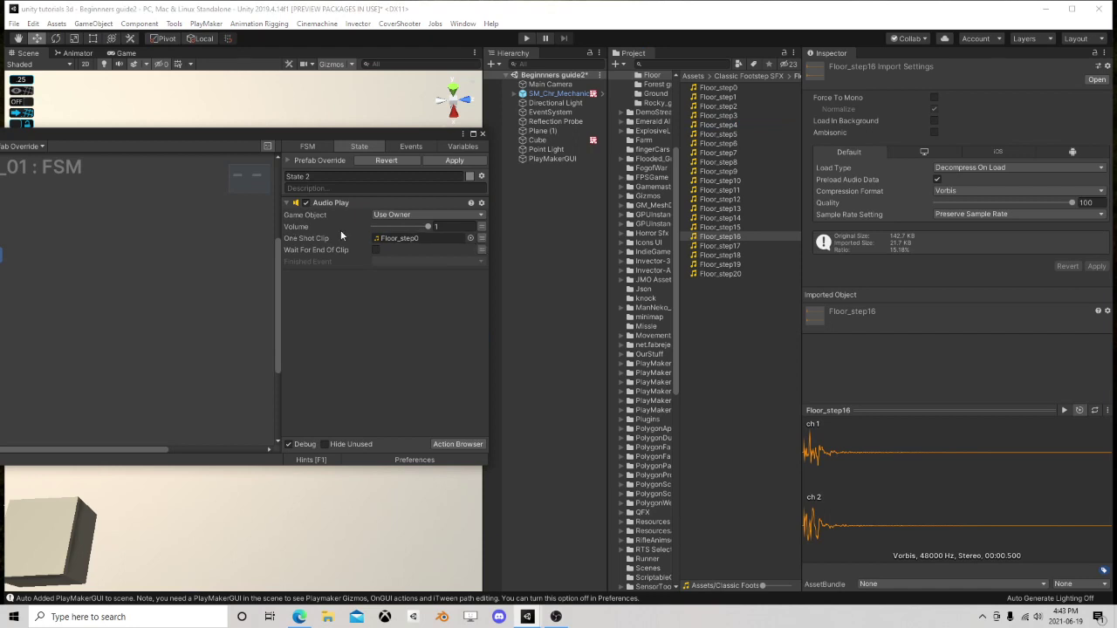
{"action": "left_click", "coordinate": [481, 238]}
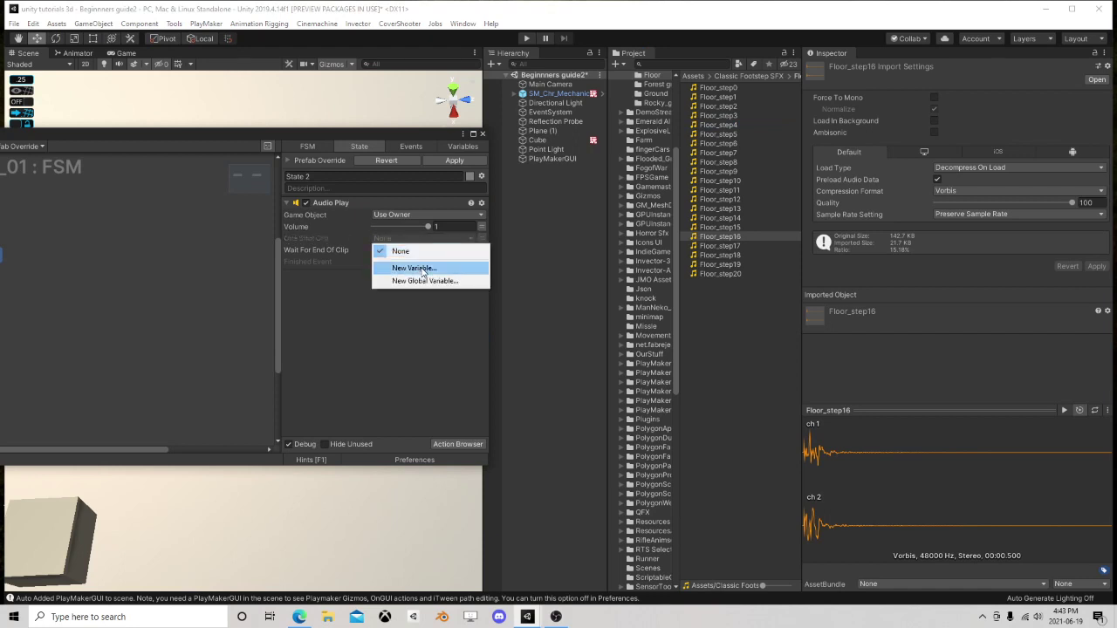
{"action": "left_click", "coordinate": [416, 268]}
{"action": "type", "text": "Step"}
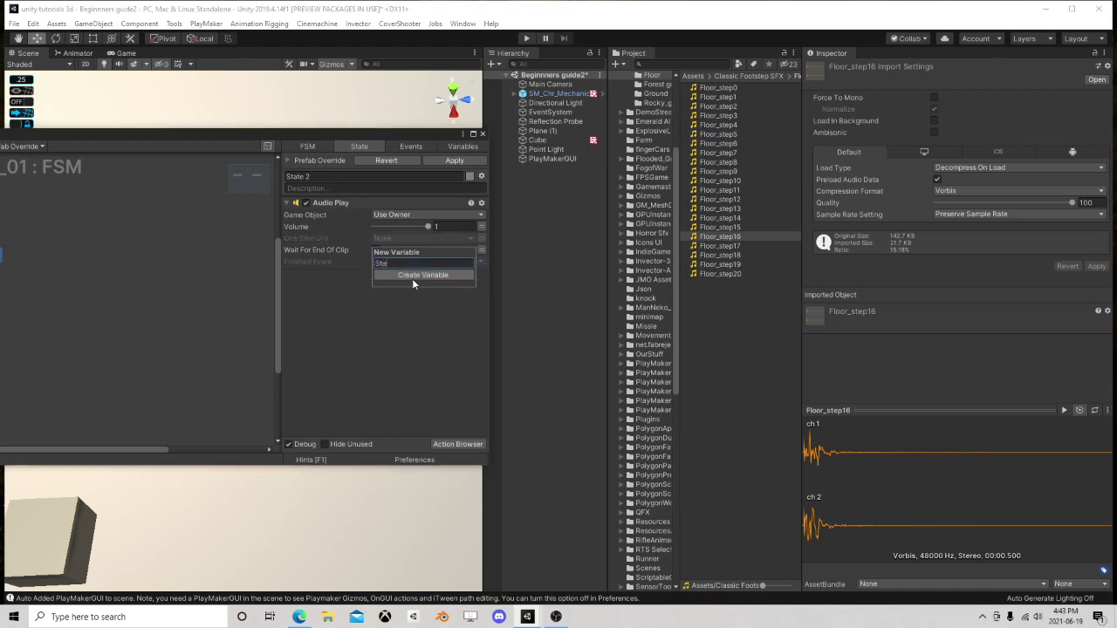
{"action": "left_click", "coordinate": [413, 276]}
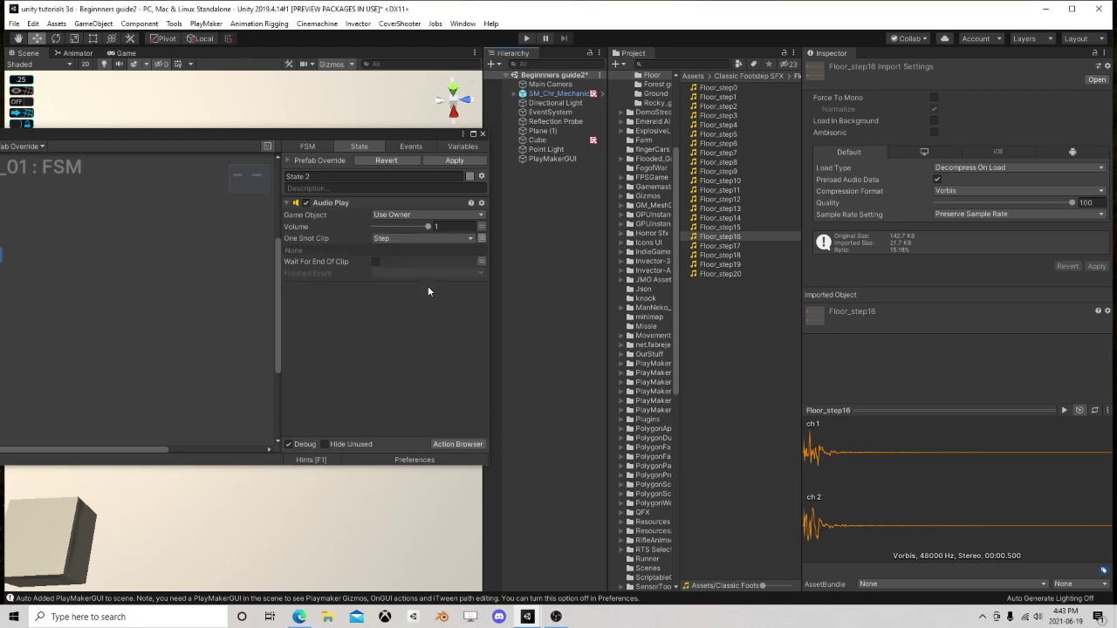
{"action": "left_click", "coordinate": [459, 146]}
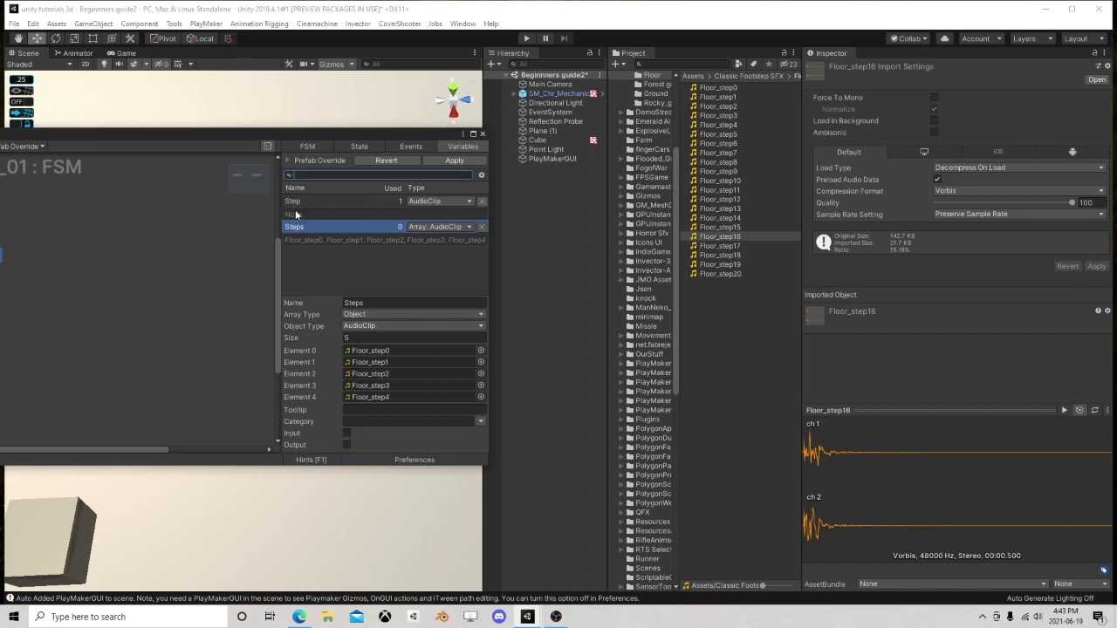
{"action": "left_click", "coordinate": [358, 146]}
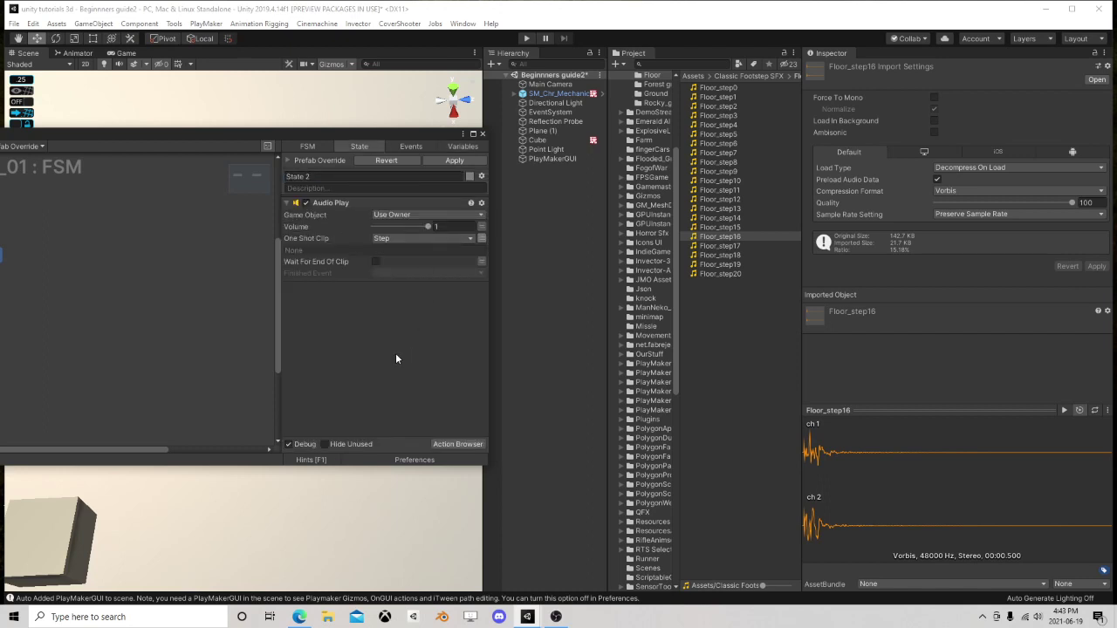
- Add an Array Get Random action to State 2 and place it above Audio Play
{"action": "left_click", "coordinate": [457, 445]}
{"action": "type", "text": "array get"}
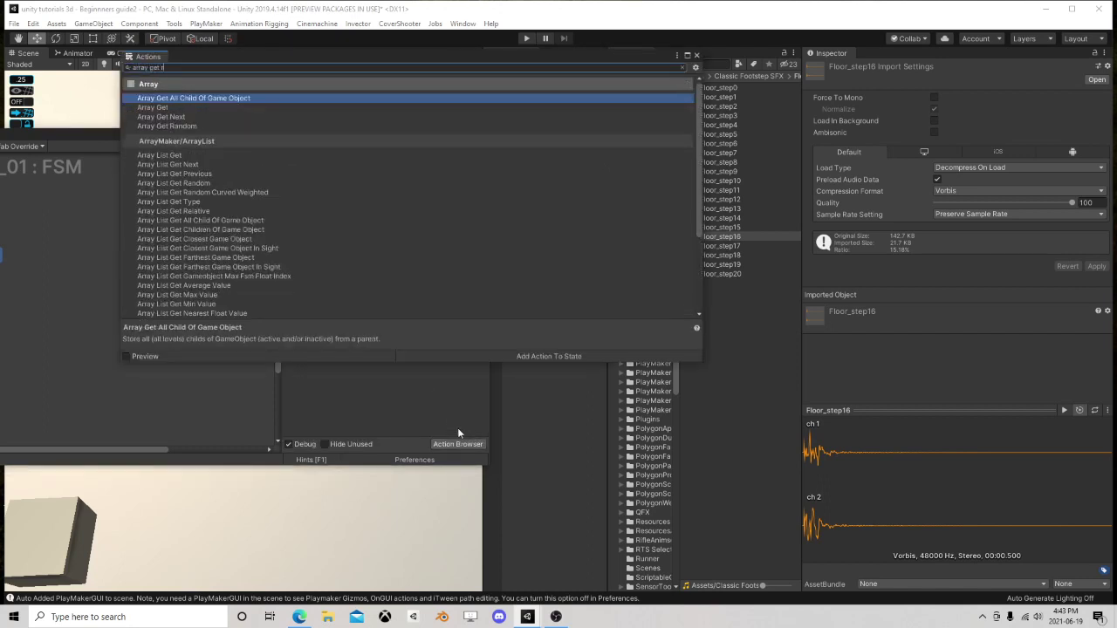
{"action": "type", "text": "ra"}
{"action": "double_click", "coordinate": [182, 126]}
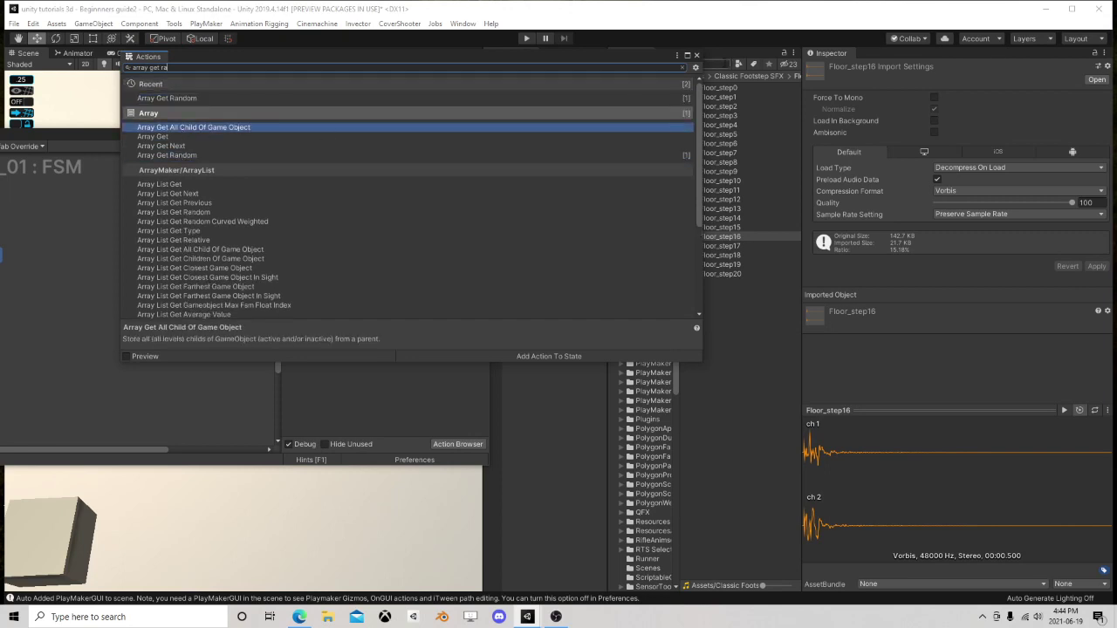
{"action": "left_click", "coordinate": [696, 54]}
{"action": "left_click_drag", "start_coordinate": [324, 290], "coordinate": [340, 238]}
- Make Array Get Random read from the Steps array and store its value in the Step variable
{"action": "left_click", "coordinate": [395, 215]}
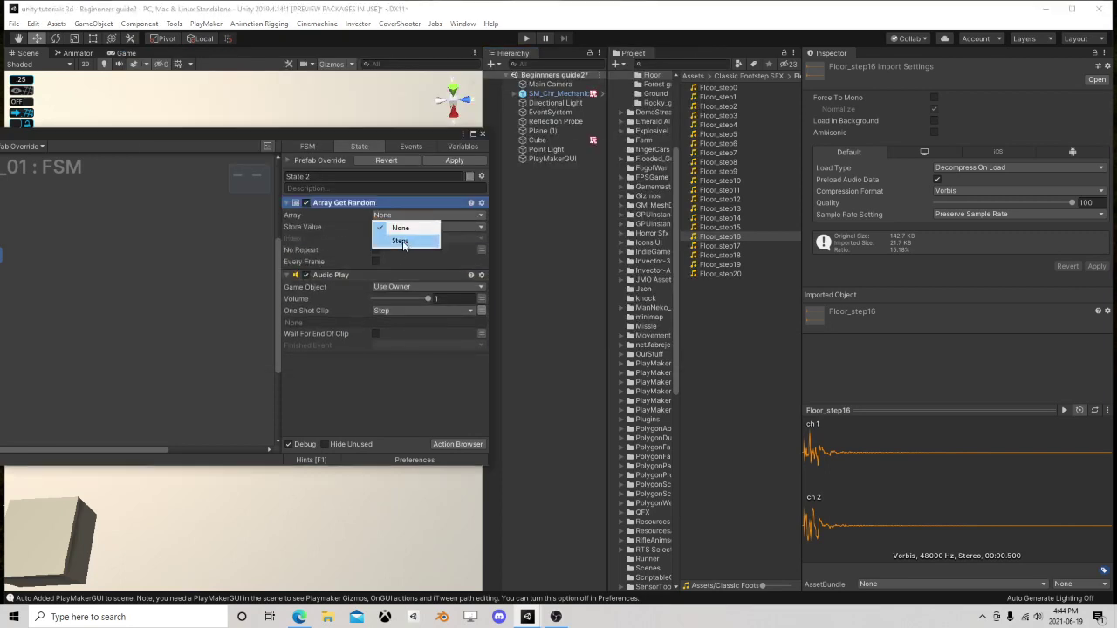
{"action": "left_click", "coordinate": [397, 239]}
{"action": "left_click", "coordinate": [398, 239]}
{"action": "left_click", "coordinate": [399, 263]}
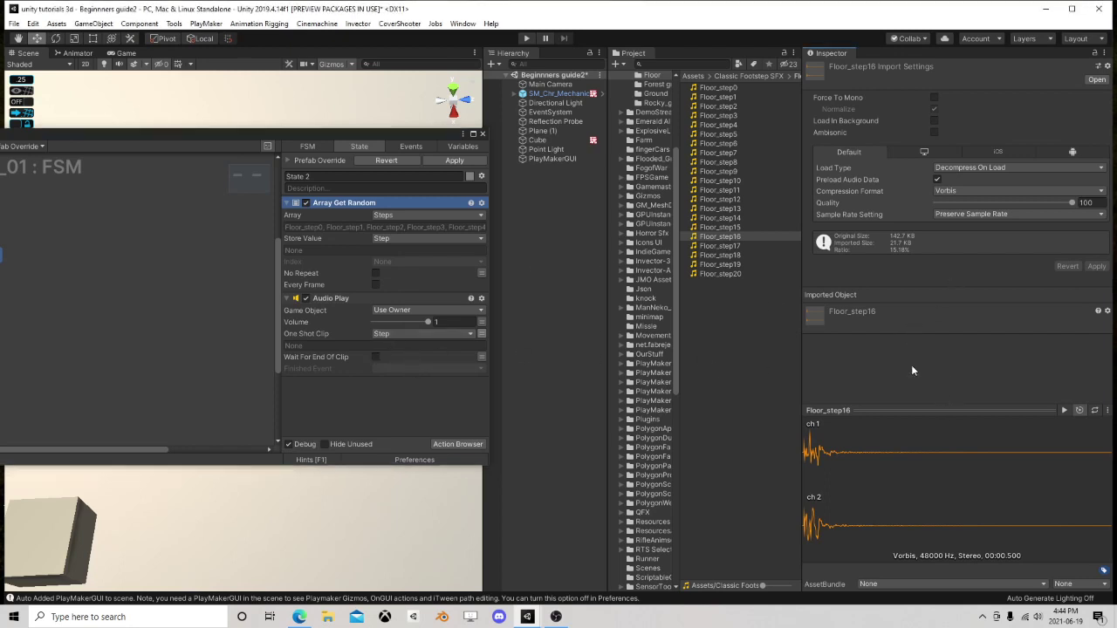
- Add a Random Float action to State 2 and move it above Array Get Random
{"action": "left_click_drag", "start_coordinate": [341, 137], "coordinate": [314, 136]}
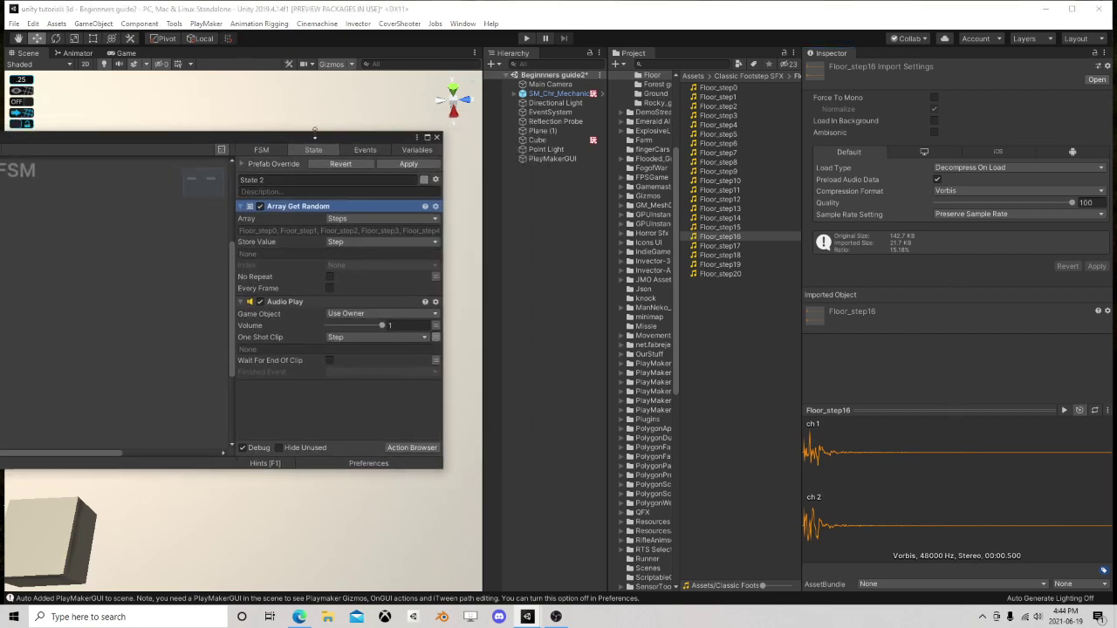
{"action": "left_click", "coordinate": [410, 448]}
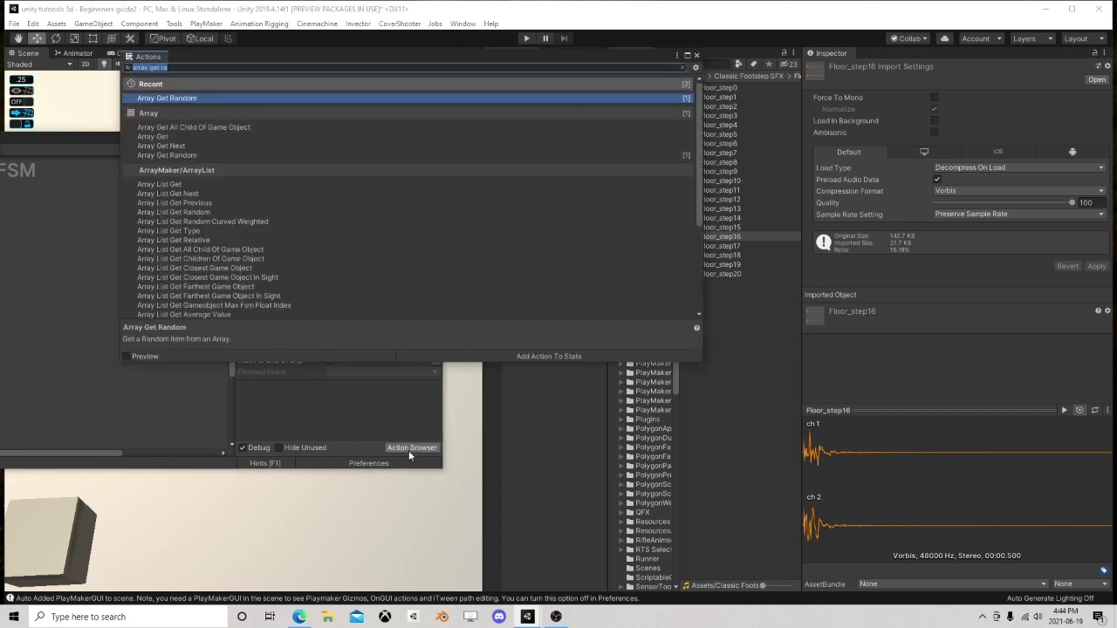
{"action": "type", "text": "ran"}
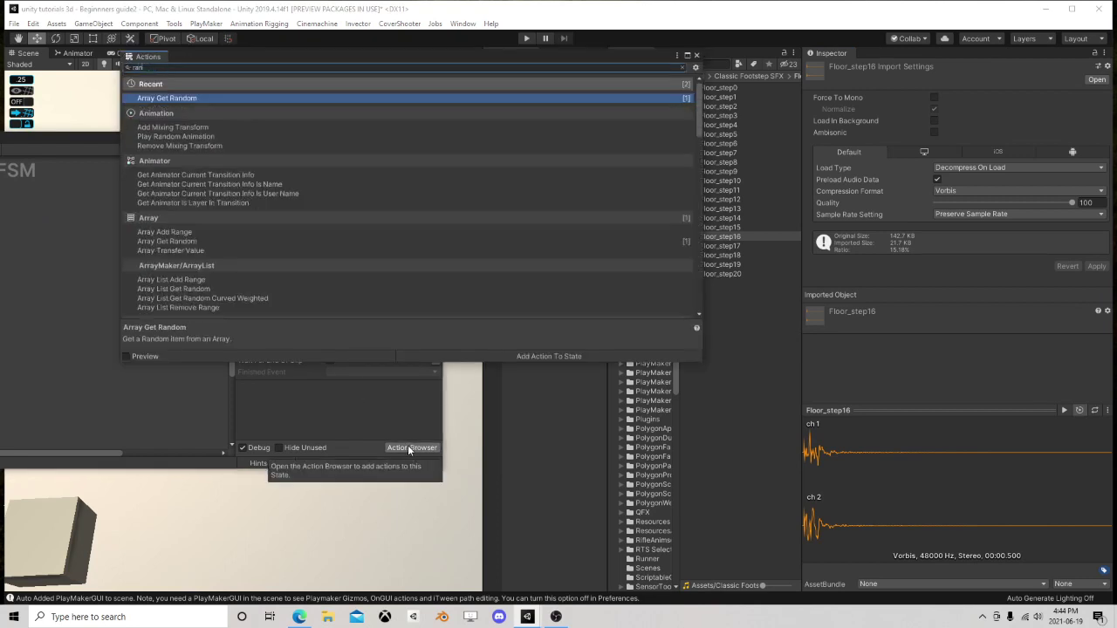
{"action": "type", "text": "dom flo"}
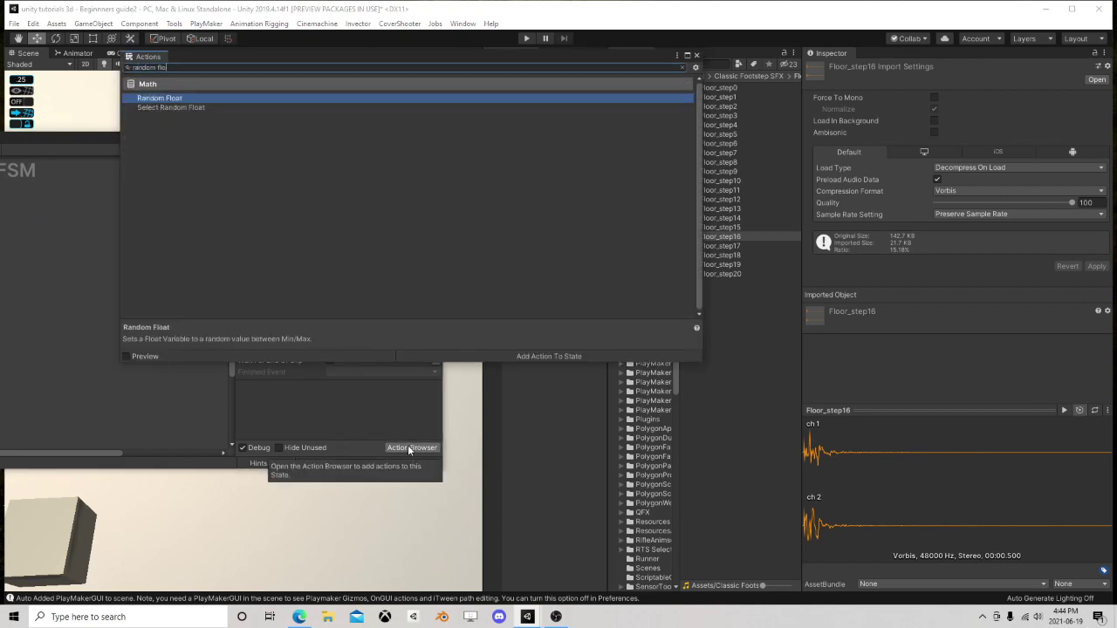
{"action": "double_click", "coordinate": [170, 98]}
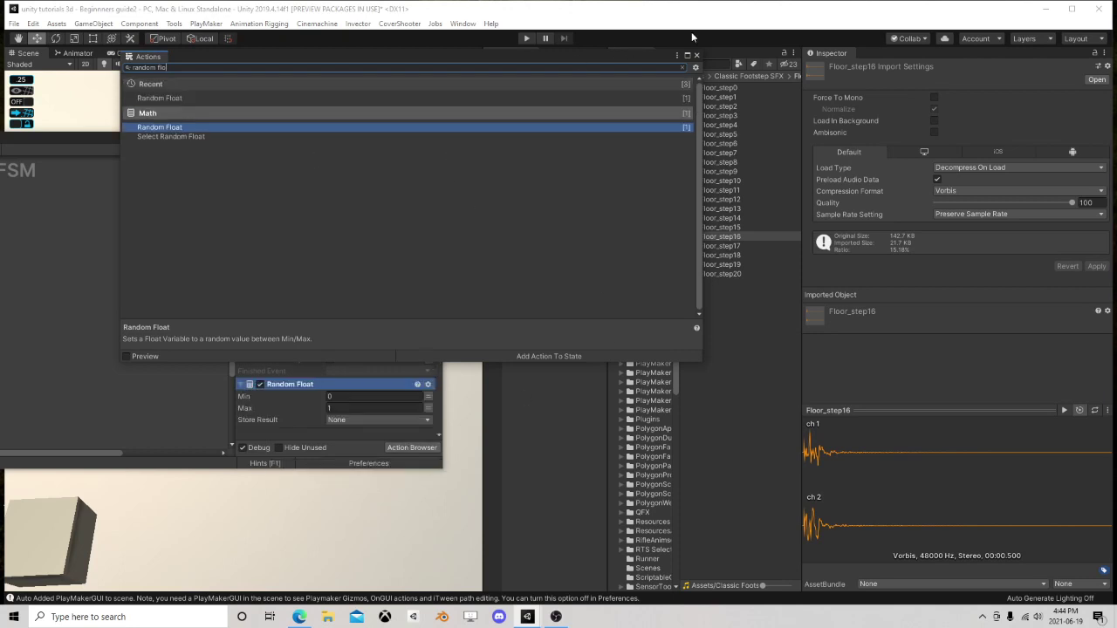
{"action": "left_click", "coordinate": [695, 55]}
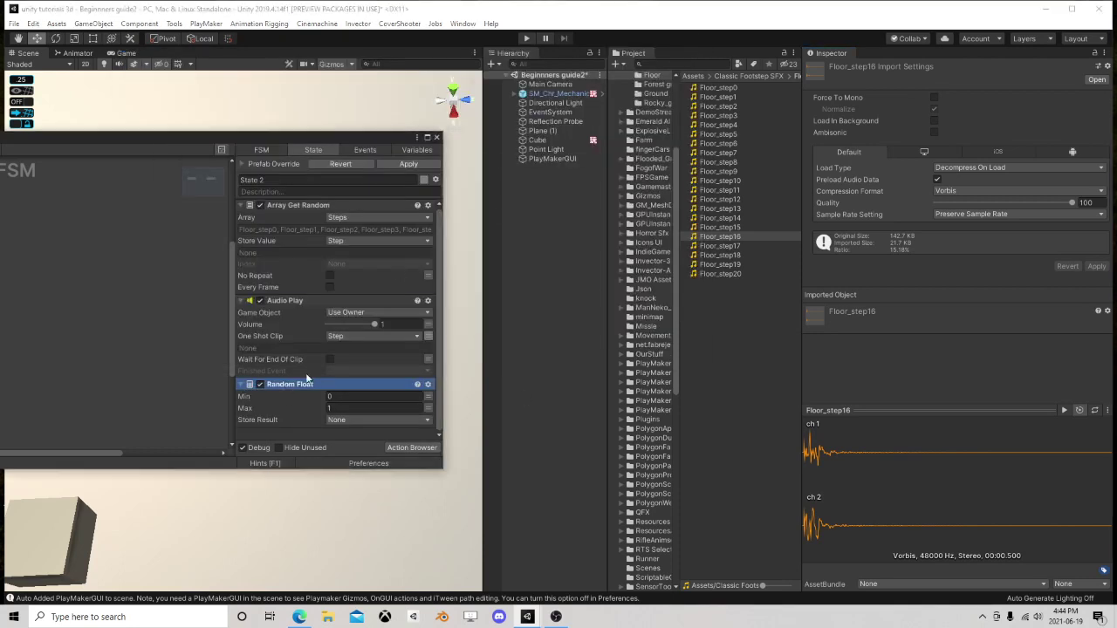
{"action": "left_click_drag", "start_coordinate": [306, 378], "coordinate": [301, 207]}
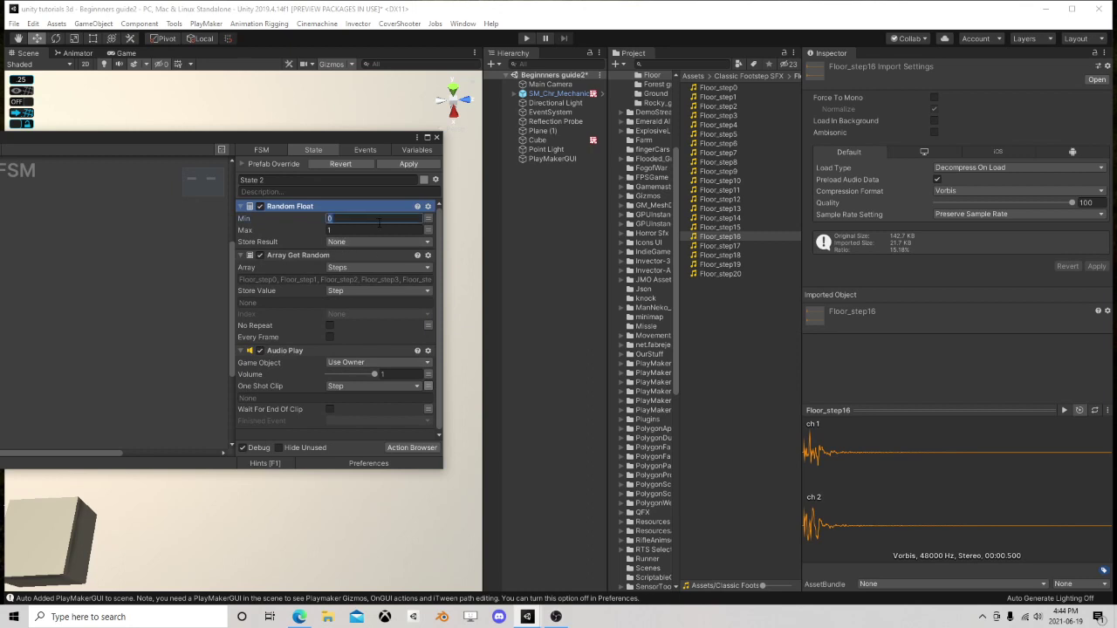
- Set Random Float's minimum to 0.9 and maximum to 1.06, storing the result in a new variable named Pitch
{"action": "type", "text": "0.9"}
{"action": "left_click", "coordinate": [369, 231]}
{"action": "left_click", "coordinate": [354, 242]}
{"action": "left_click", "coordinate": [367, 267]}
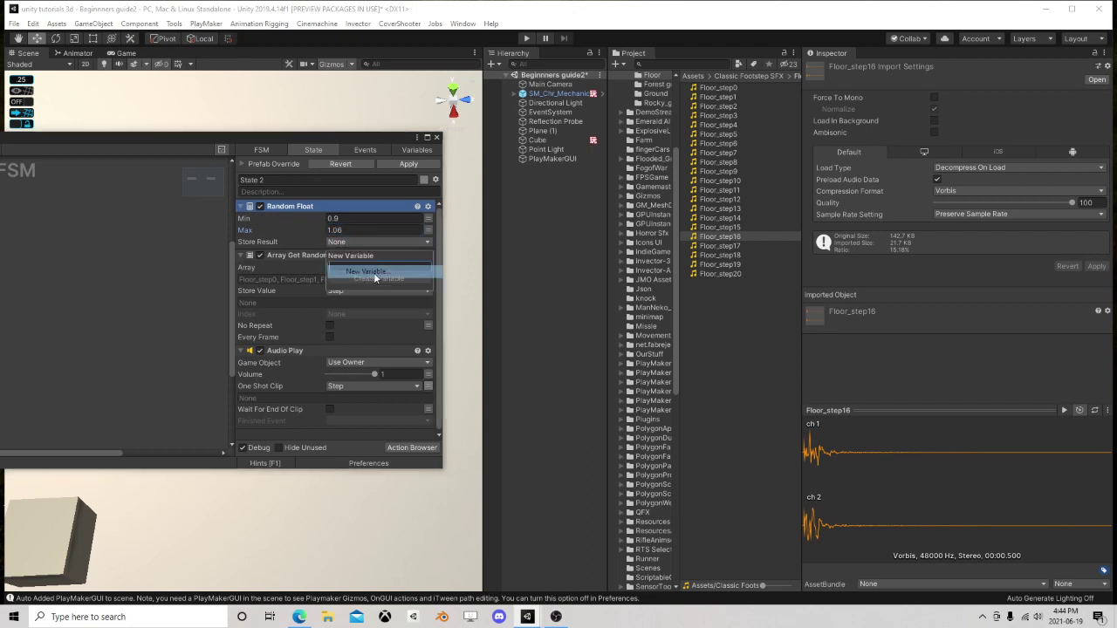
{"action": "type", "text": "Pitch"}
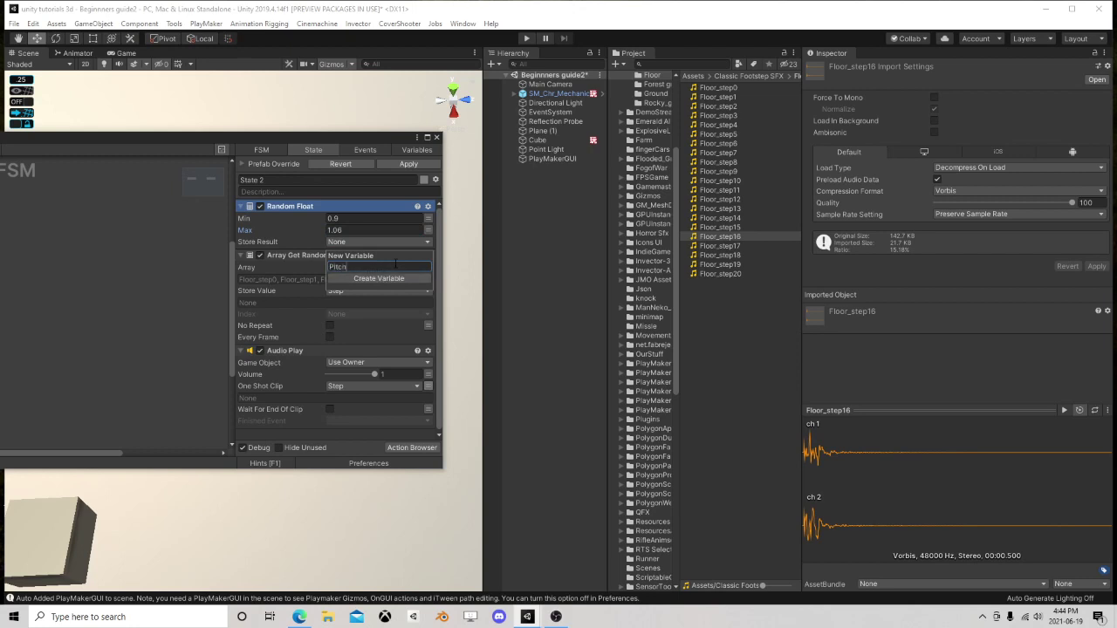
{"action": "key", "text": "Return"}
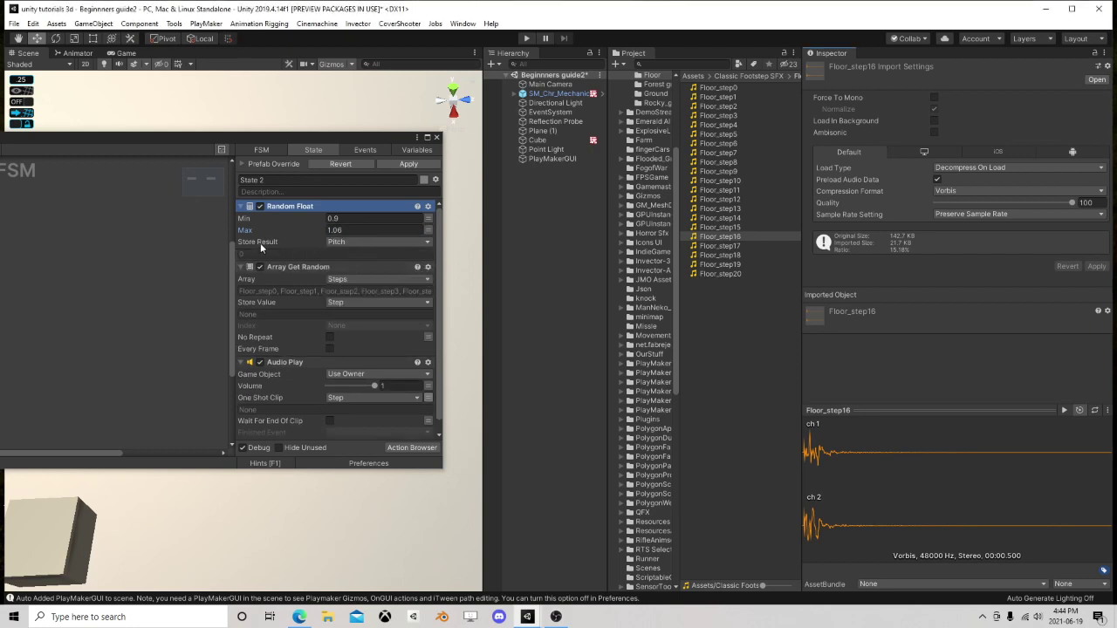
{"action": "left_click", "coordinate": [416, 150]}
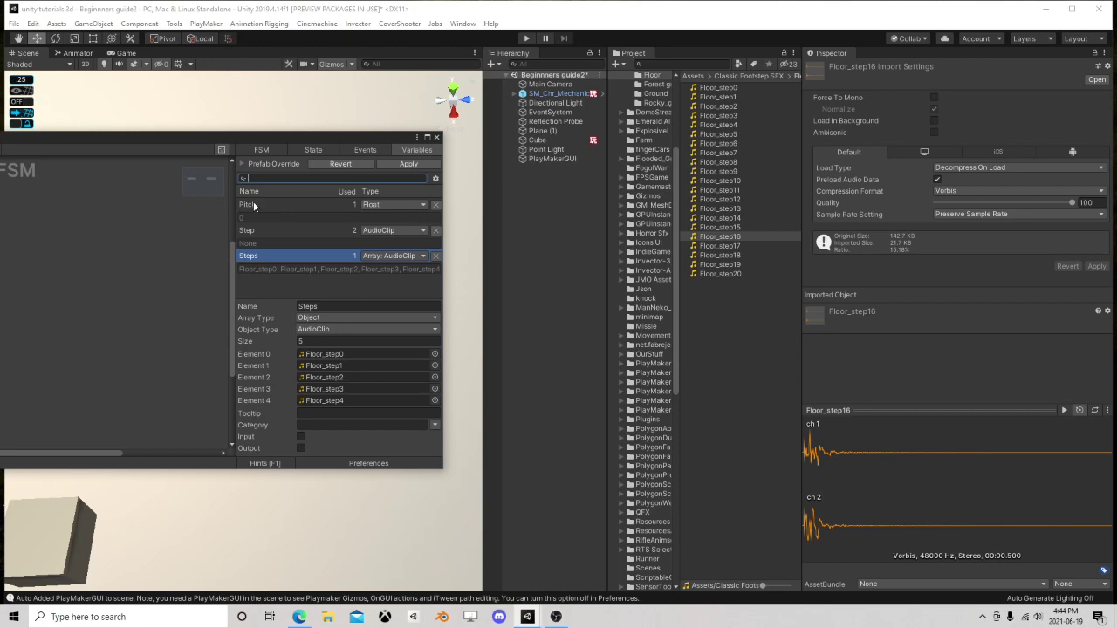
- Add a Set Audio Pitch action to the end of State 2's action list
{"action": "left_click", "coordinate": [308, 151]}
{"action": "scroll", "coordinate": [313, 278], "scroll_direction": "down", "scroll_amount": 1}
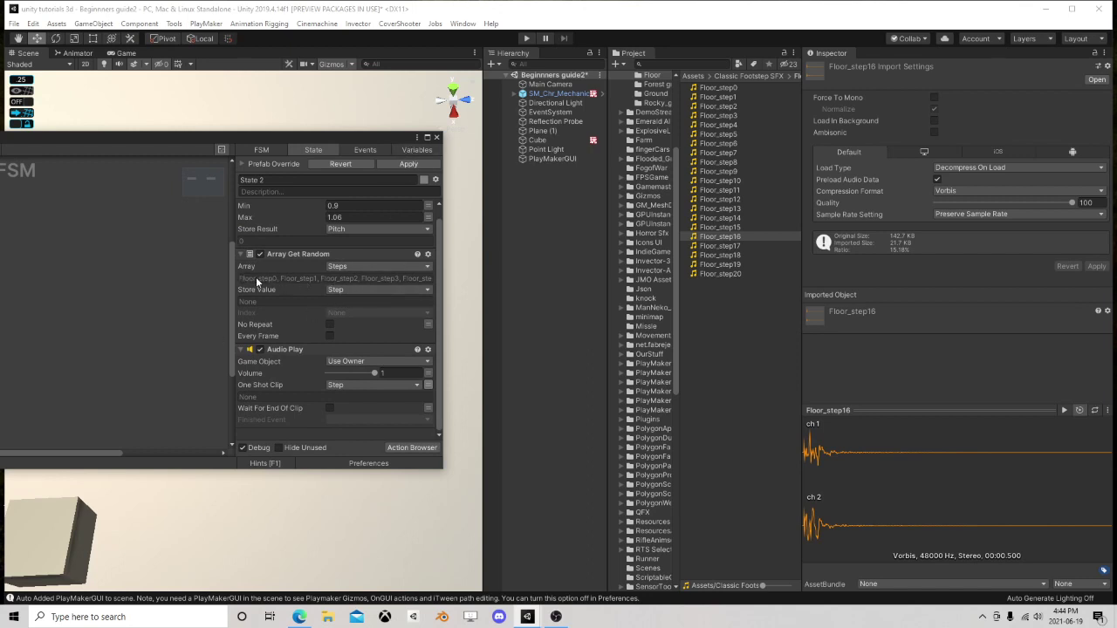
{"action": "scroll", "coordinate": [301, 306], "scroll_direction": "up", "scroll_amount": 1}
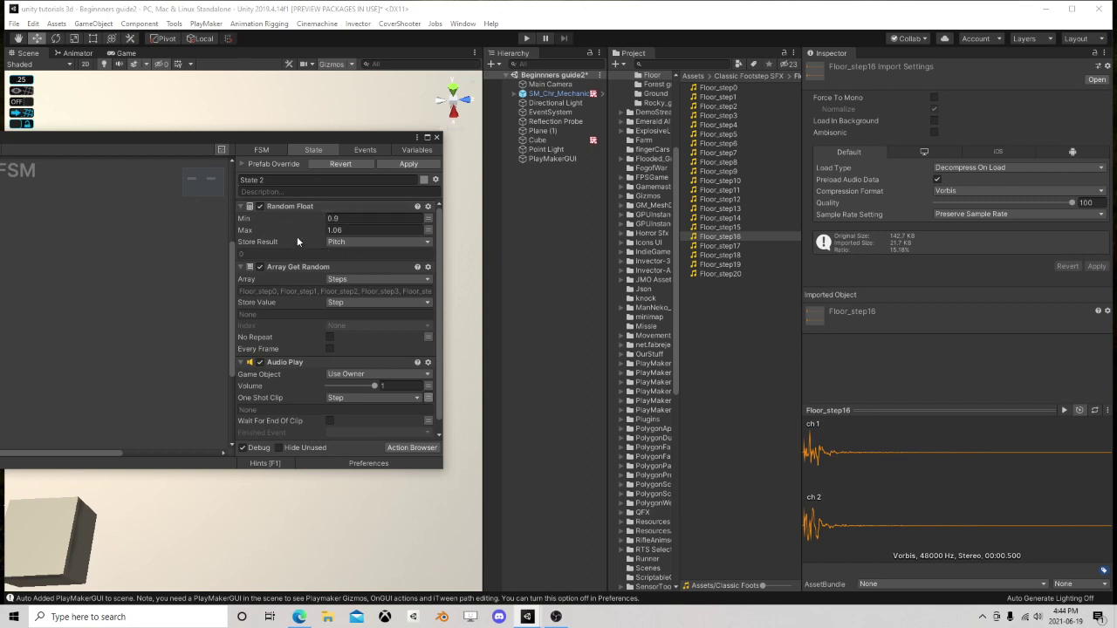
{"action": "left_click_drag", "start_coordinate": [177, 142], "coordinate": [445, 129]}
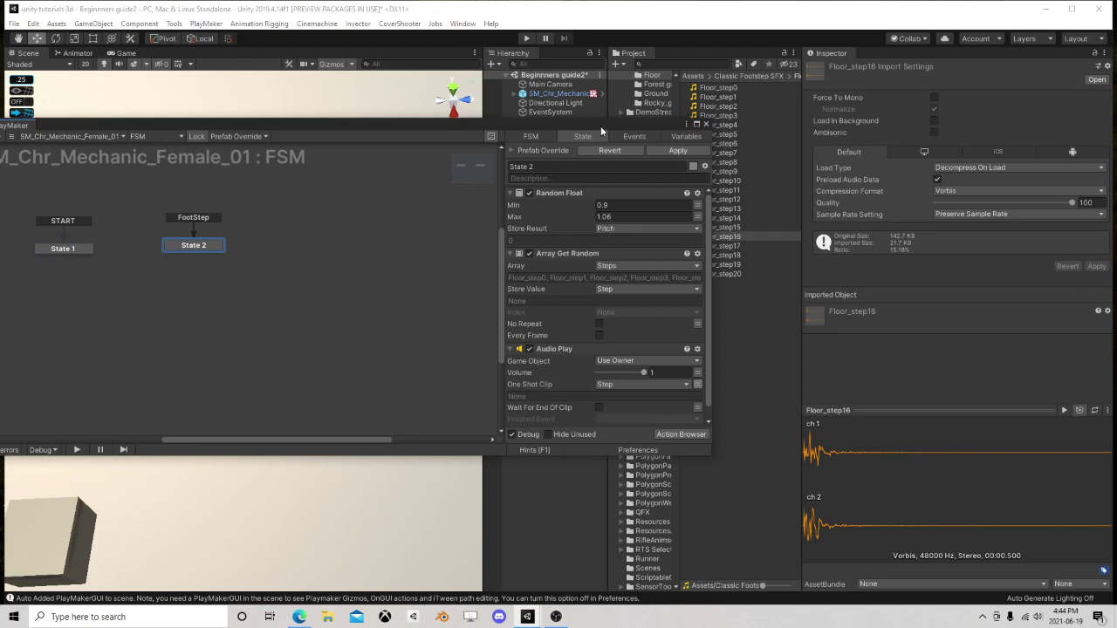
{"action": "left_click_drag", "start_coordinate": [600, 126], "coordinate": [410, 95]}
{"action": "left_click", "coordinate": [478, 402]}
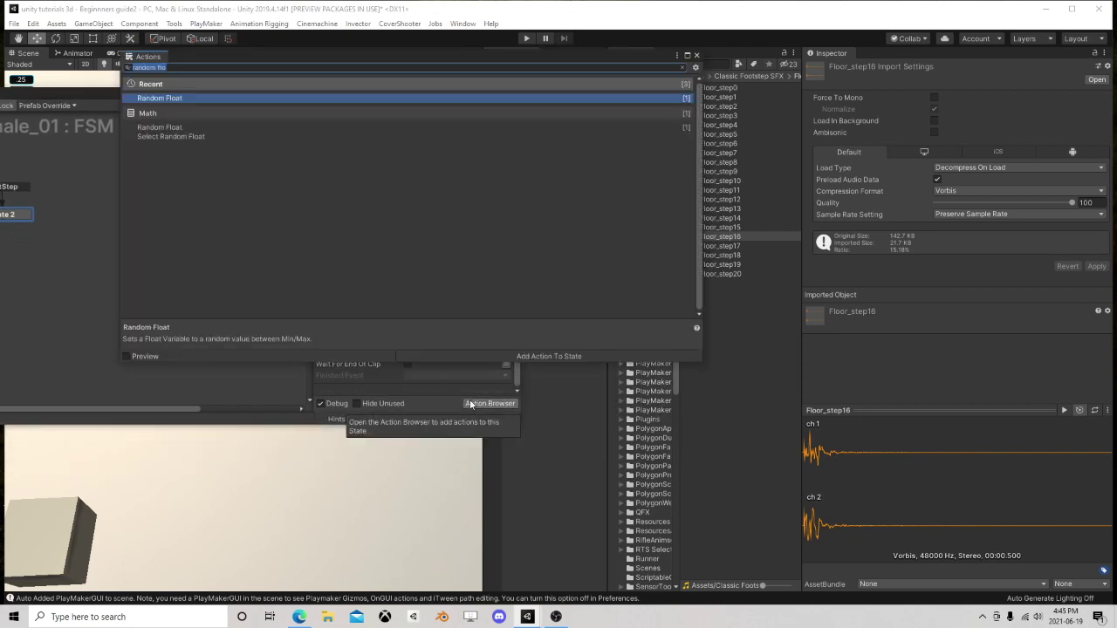
{"action": "type", "text": "pitch"}
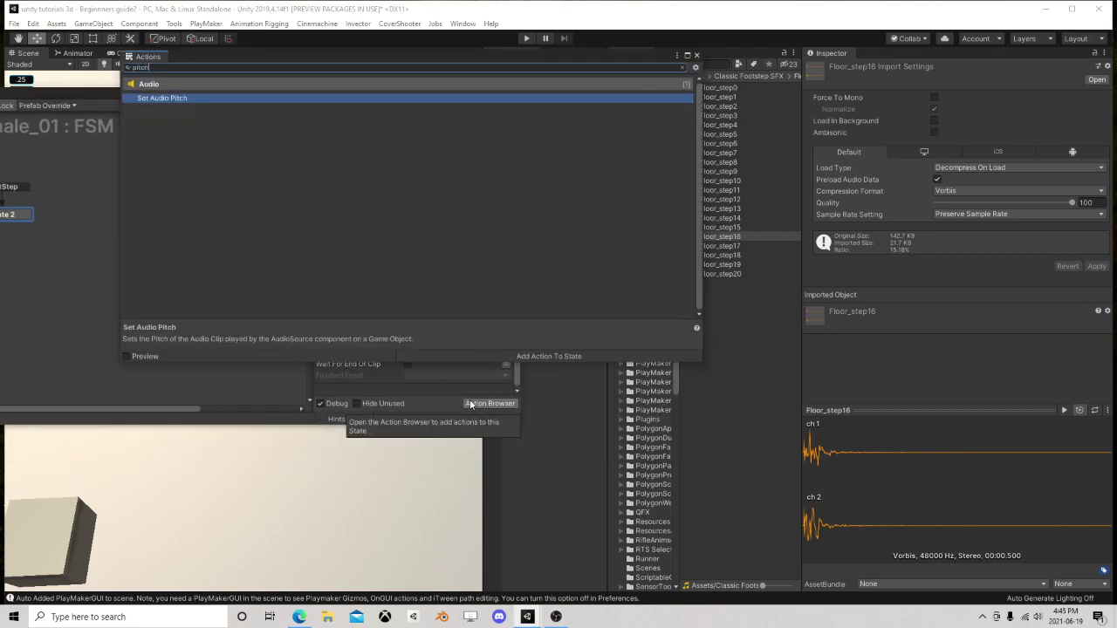
{"action": "double_click", "coordinate": [203, 97]}
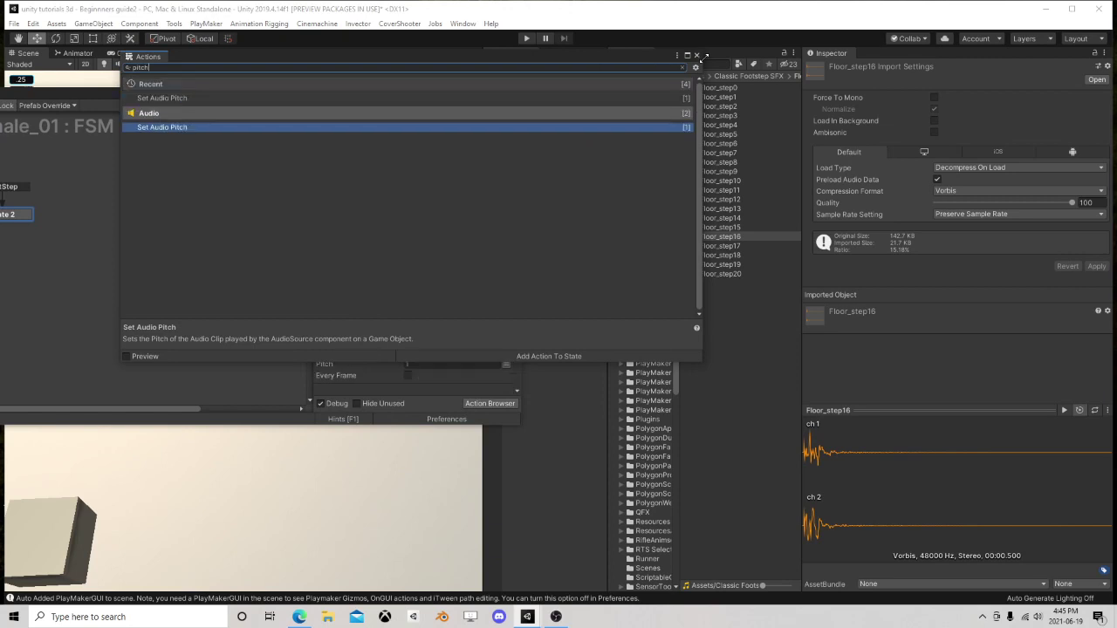
{"action": "left_click", "coordinate": [697, 55]}
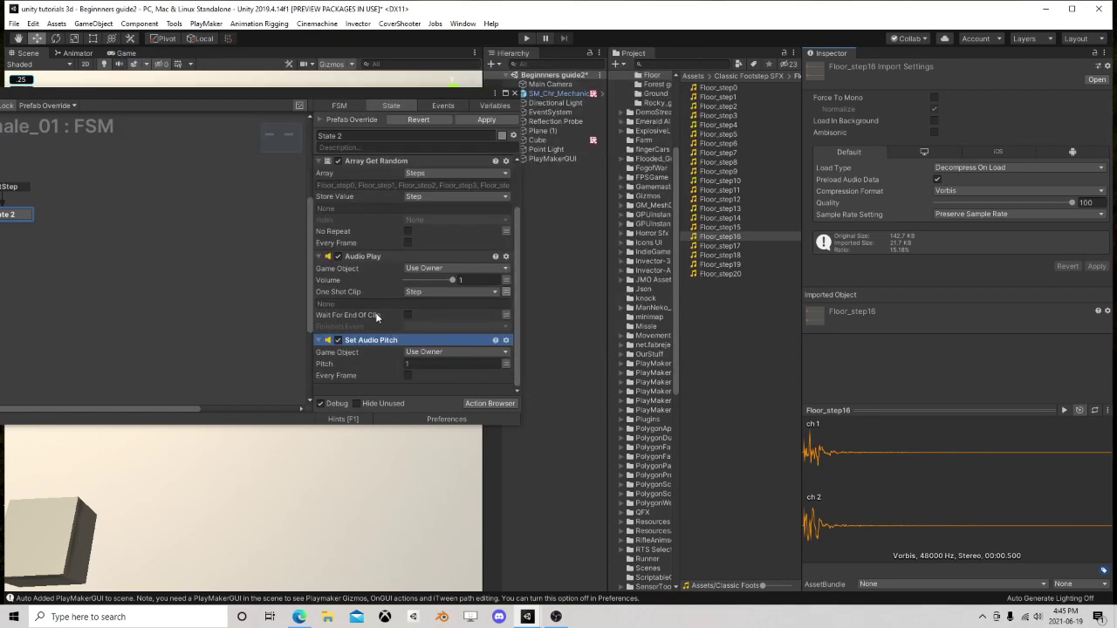
- Make Set Audio Pitch take its pitch from the Pitch variable
{"action": "left_click", "coordinate": [404, 363]}
{"action": "type", "text": "1"}
{"action": "left_click", "coordinate": [507, 365]}
{"action": "left_click", "coordinate": [459, 364]}
{"action": "left_click", "coordinate": [435, 390]}
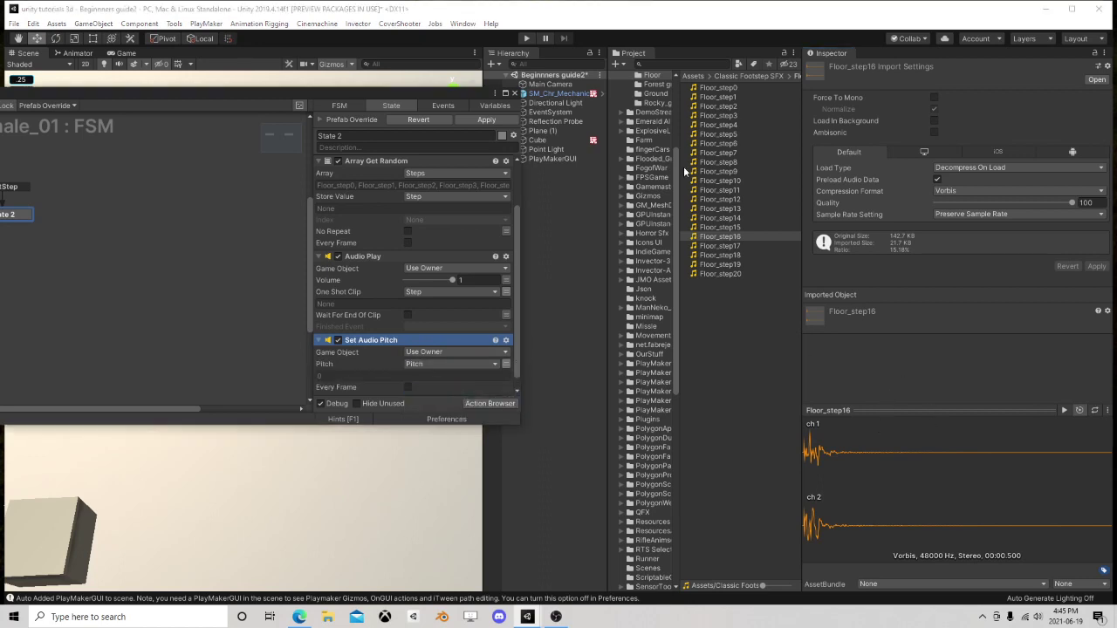
- Expand the mechanic character's Audio Source component and close the FSM editor
{"action": "left_click", "coordinate": [552, 93]}
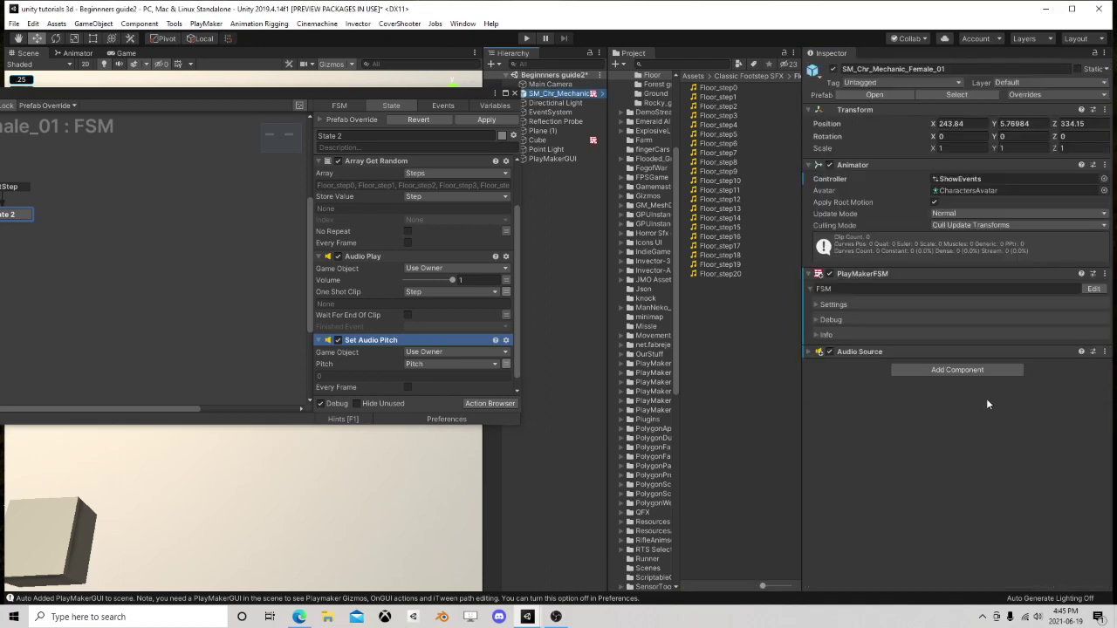
{"action": "left_click", "coordinate": [809, 353]}
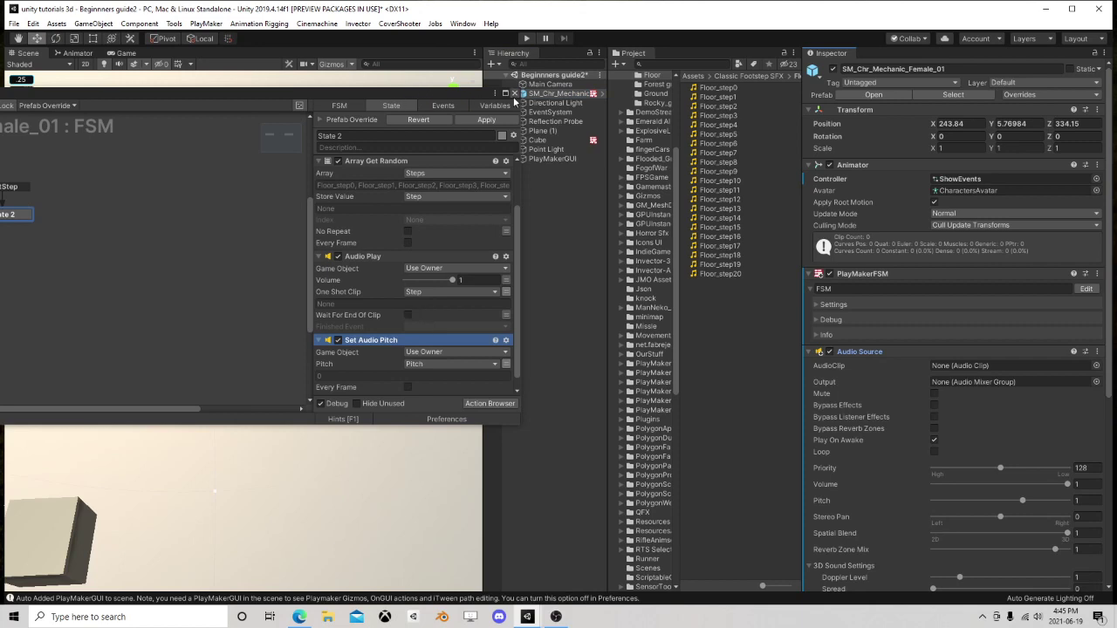
{"action": "left_click", "coordinate": [515, 93]}
- Run the scene to test the footsteps with the Main Camera selected, look around in the Scene view, and stop Play mode
{"action": "left_click", "coordinate": [526, 39]}
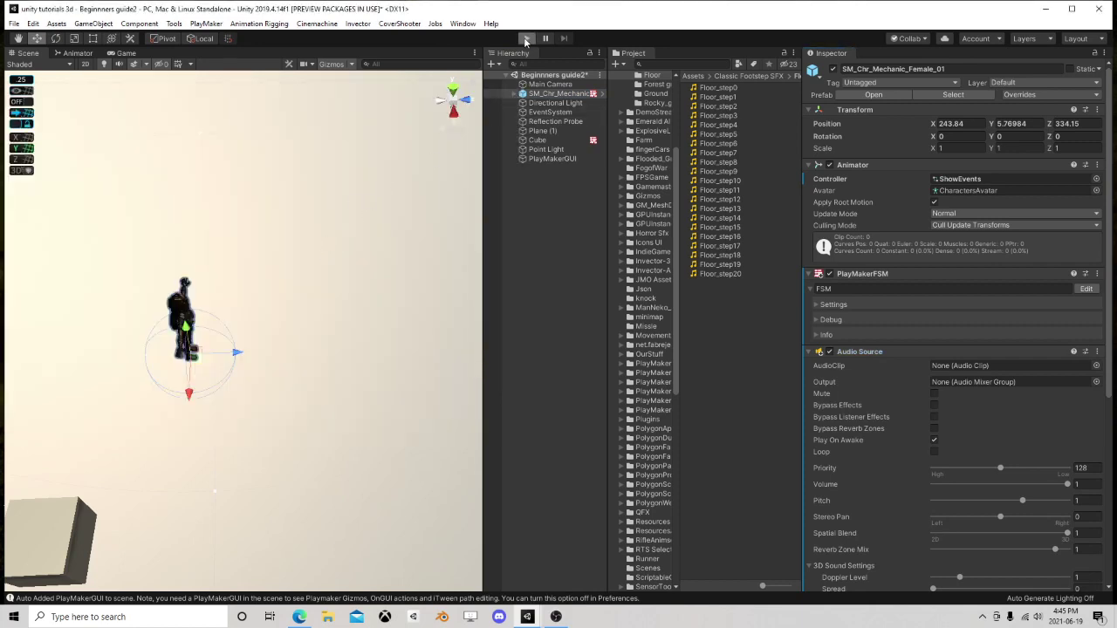
{"action": "left_click", "coordinate": [555, 84]}
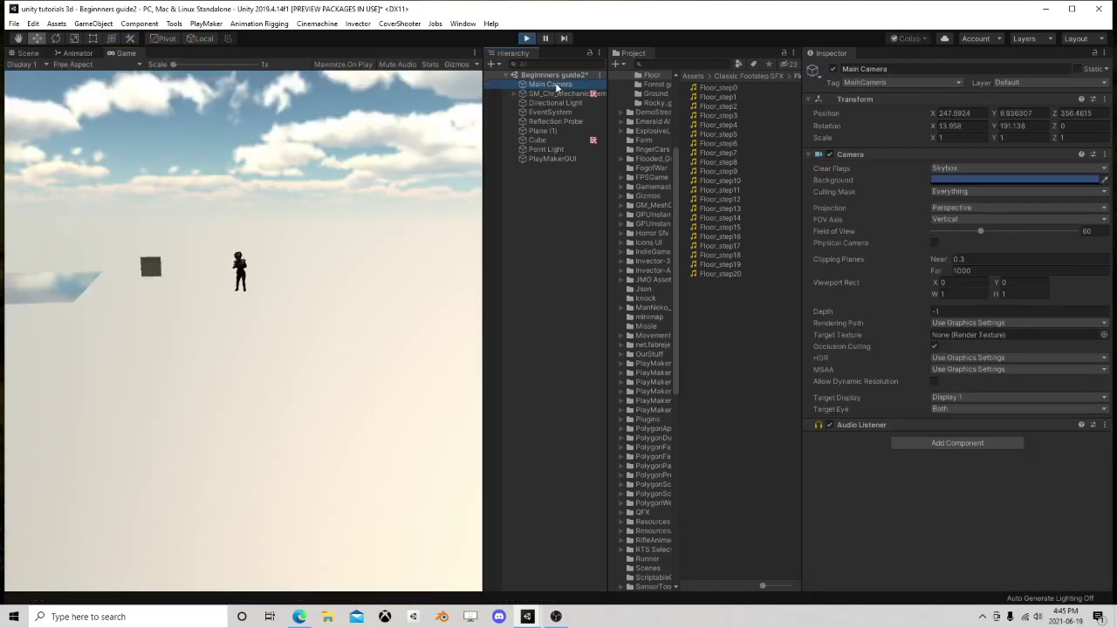
{"action": "left_click", "coordinate": [557, 85]}
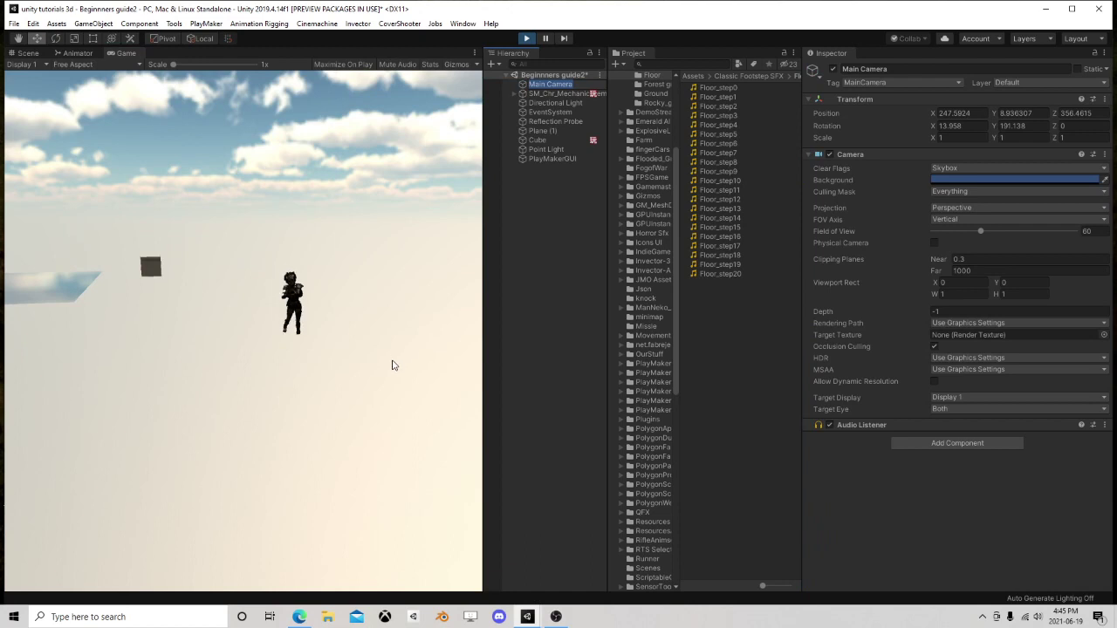
{"action": "left_click", "coordinate": [540, 245]}
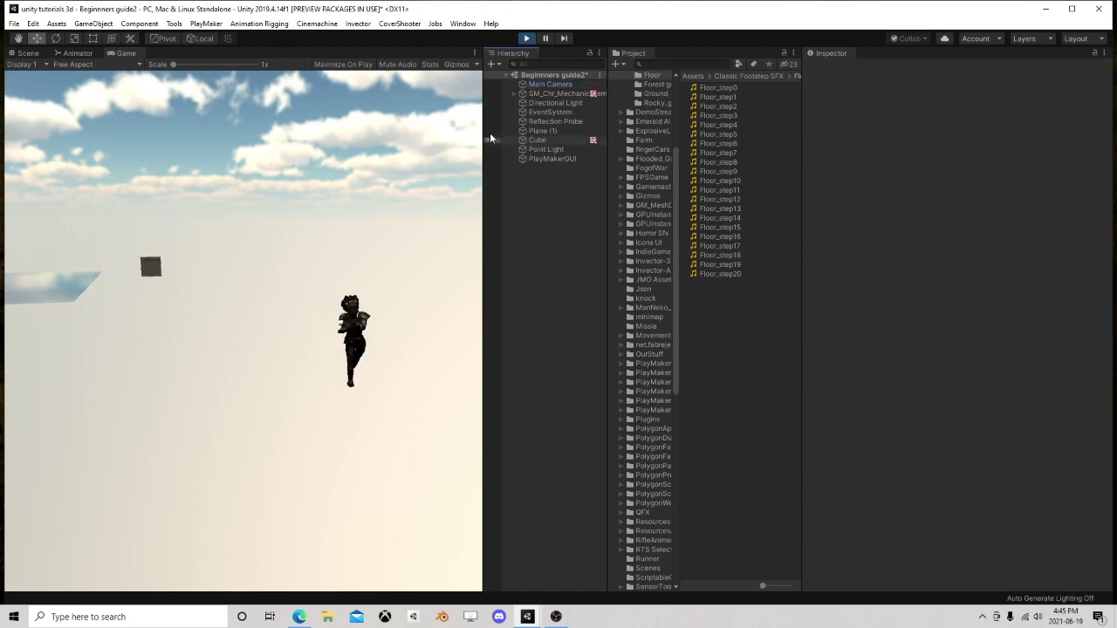
{"action": "left_click", "coordinate": [542, 85]}
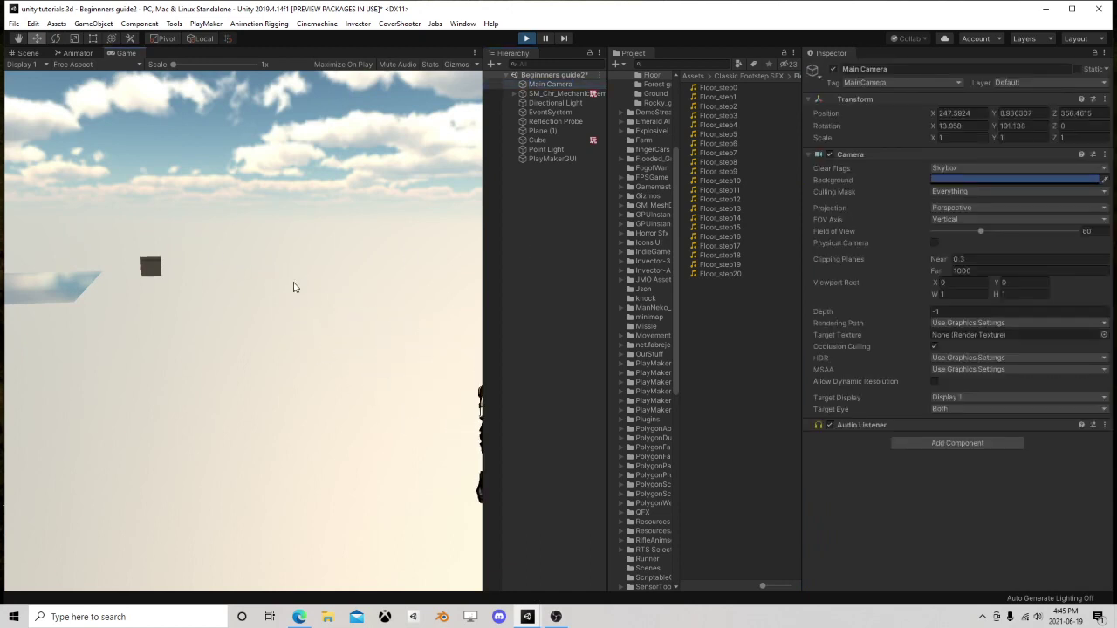
{"action": "left_click", "coordinate": [27, 56]}
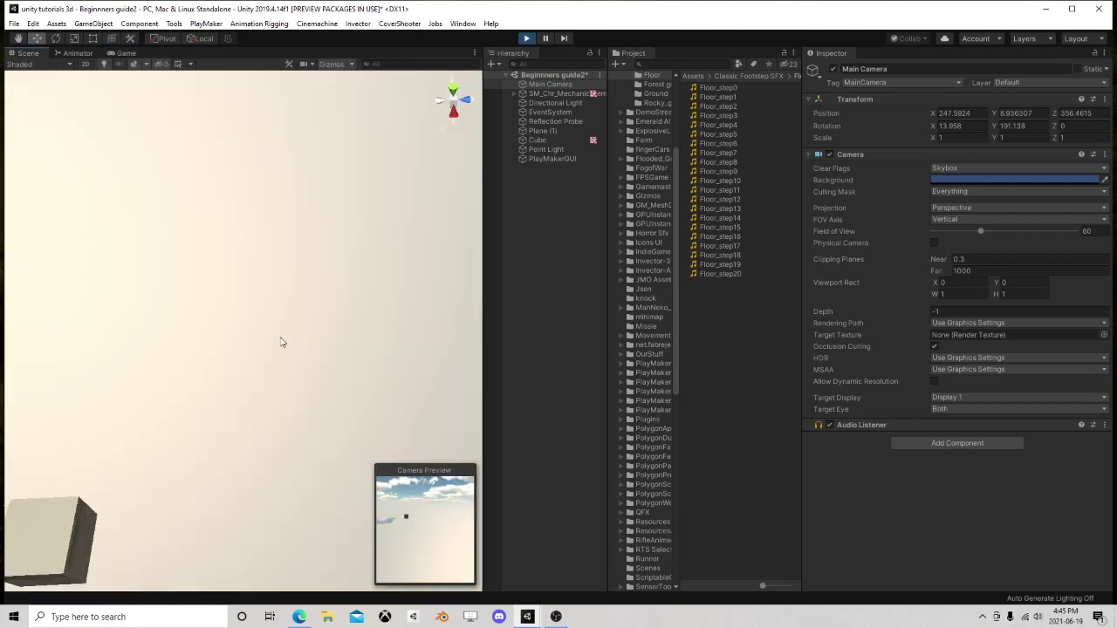
{"action": "right_click_drag", "start_coordinate": [282, 342], "coordinate": [167, 217]}
{"action": "middle_click_drag", "start_coordinate": [167, 218], "coordinate": [85, 432]}
{"action": "scroll", "coordinate": [303, 352], "scroll_direction": "up", "scroll_amount": 5}
{"action": "right_click_drag", "start_coordinate": [339, 327], "coordinate": [106, 355]}
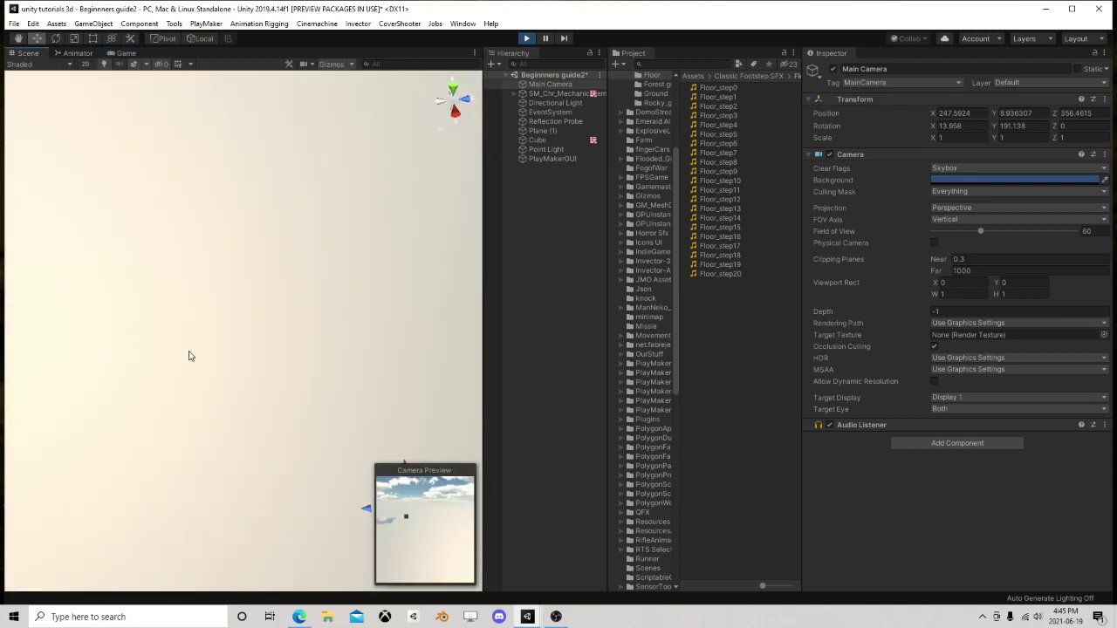
{"action": "middle_click_drag", "start_coordinate": [316, 375], "coordinate": [135, 273]}
{"action": "left_click", "coordinate": [526, 38]}
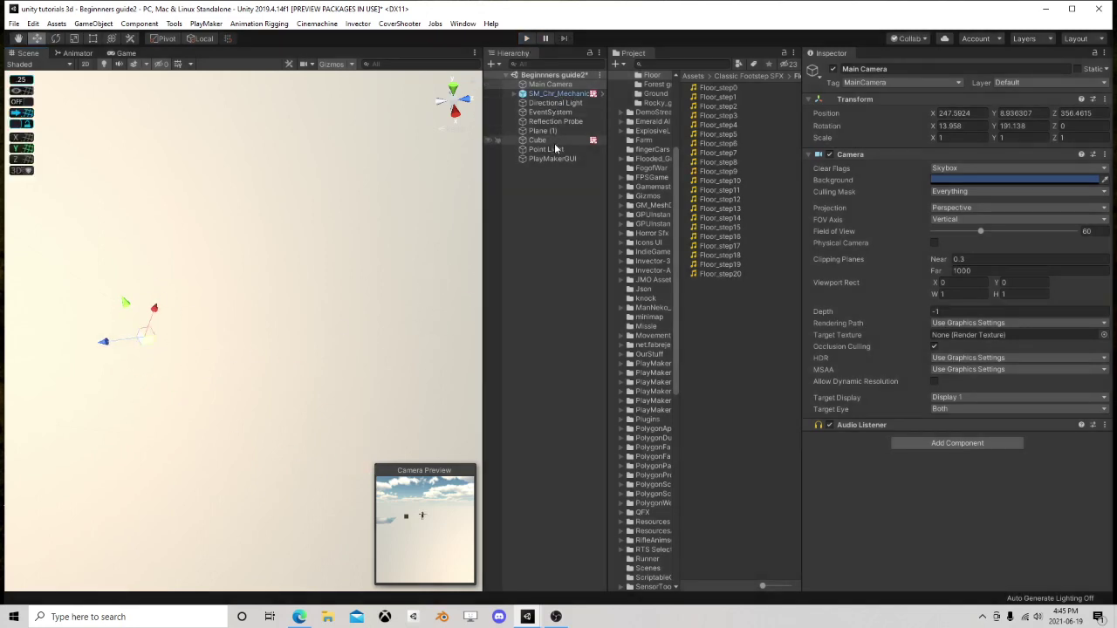
- Set the Max Distance of the mechanic character's Audio Source to 20
{"action": "left_click", "coordinate": [558, 93]}
{"action": "scroll", "coordinate": [886, 274], "scroll_direction": "down", "scroll_amount": 8}
{"action": "scroll", "coordinate": [932, 395], "scroll_direction": "up", "scroll_amount": 3}
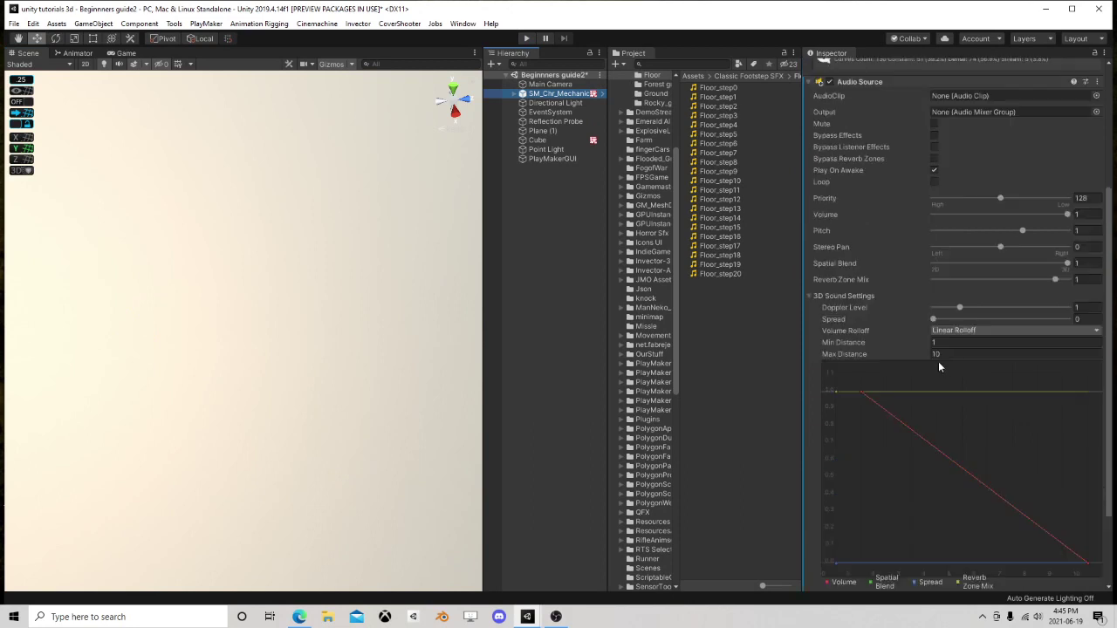
{"action": "left_click_drag", "start_coordinate": [904, 360], "coordinate": [962, 352]}
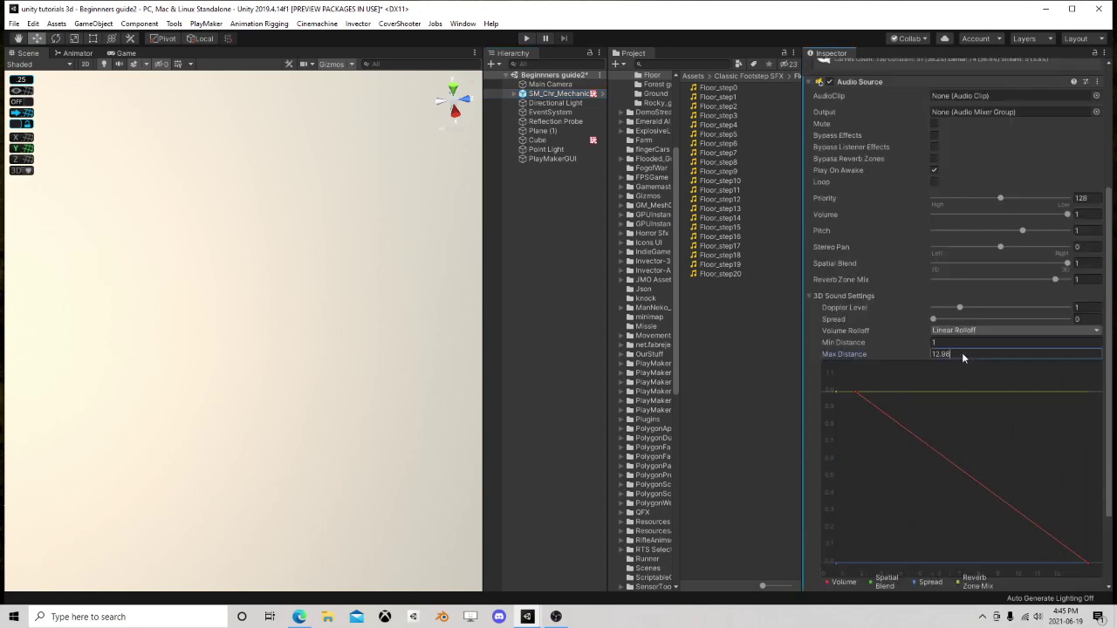
{"action": "left_click", "coordinate": [888, 355]}
{"action": "type", "text": "20"}
{"action": "scroll", "coordinate": [202, 301], "scroll_direction": "down", "scroll_amount": 5}
{"action": "scroll", "coordinate": [146, 326], "scroll_direction": "down", "scroll_amount": 5}
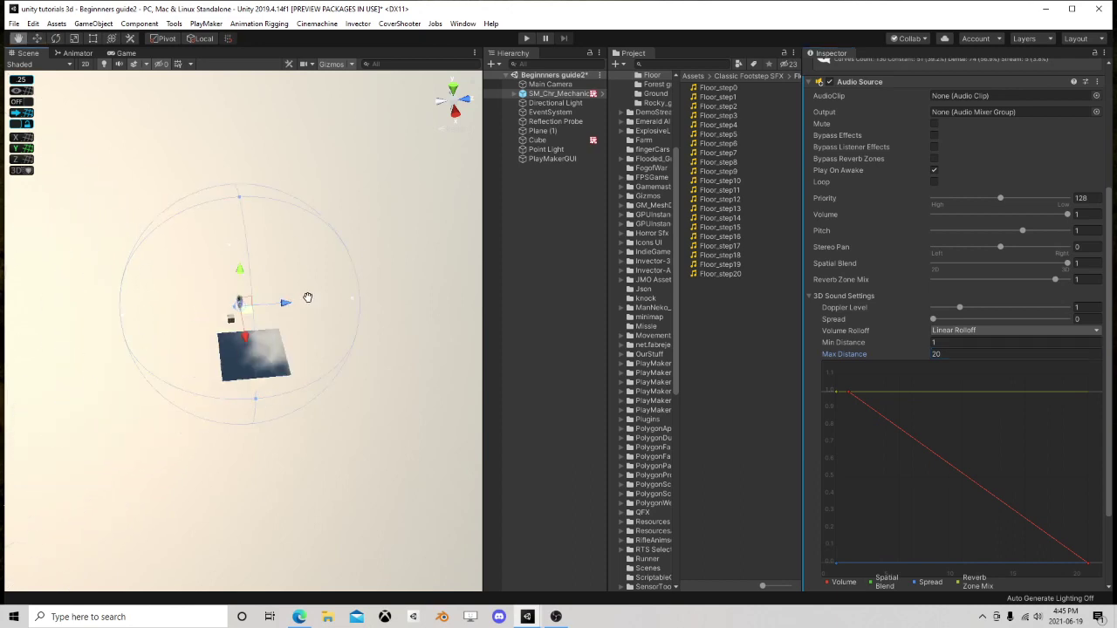
- Dock the Game view beneath the Scene view and run the scene, following the walking character
{"action": "left_click", "coordinate": [125, 53]}
{"action": "left_click_drag", "start_coordinate": [124, 57], "coordinate": [220, 481]}
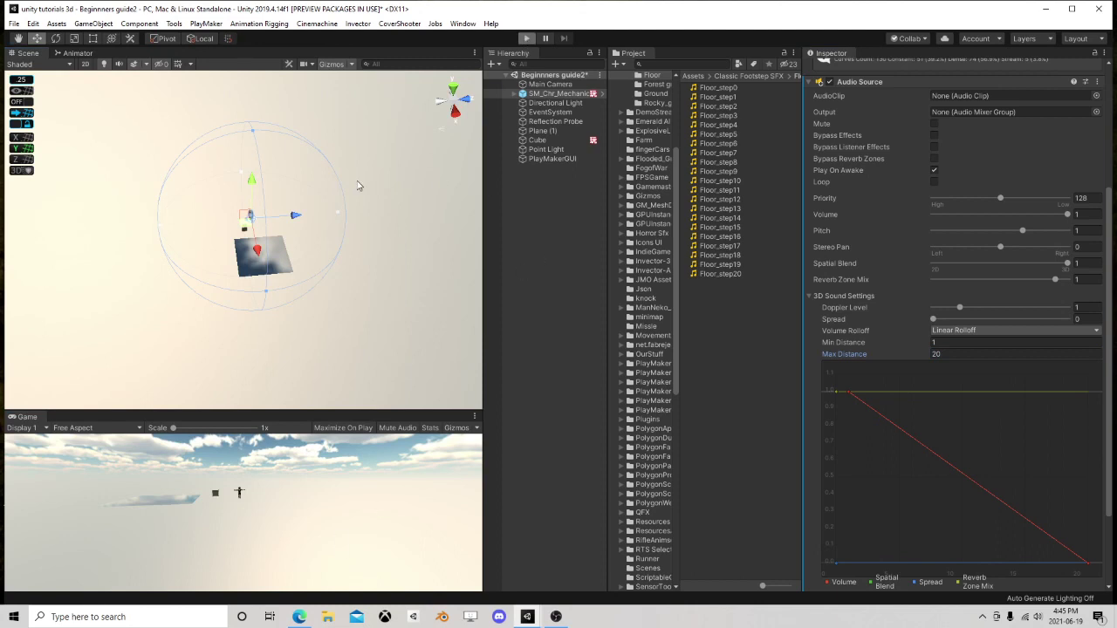
{"action": "scroll", "coordinate": [334, 252], "scroll_direction": "up", "scroll_amount": 5}
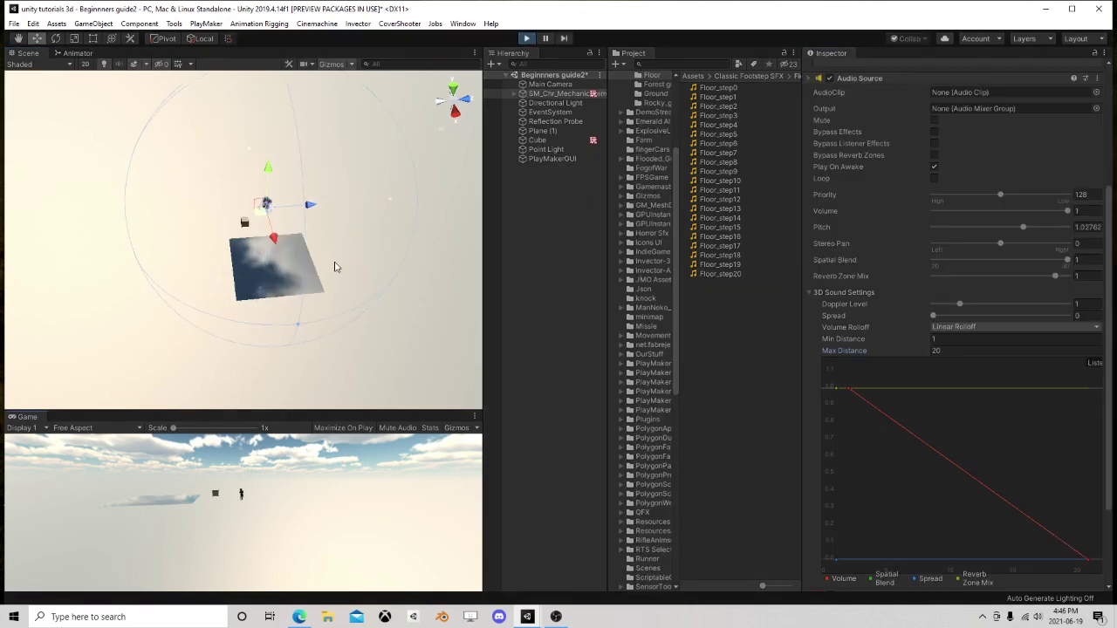
{"action": "scroll", "coordinate": [389, 219], "scroll_direction": "up", "scroll_amount": 3}
{"action": "middle_click_drag", "start_coordinate": [389, 219], "coordinate": [199, 293]}
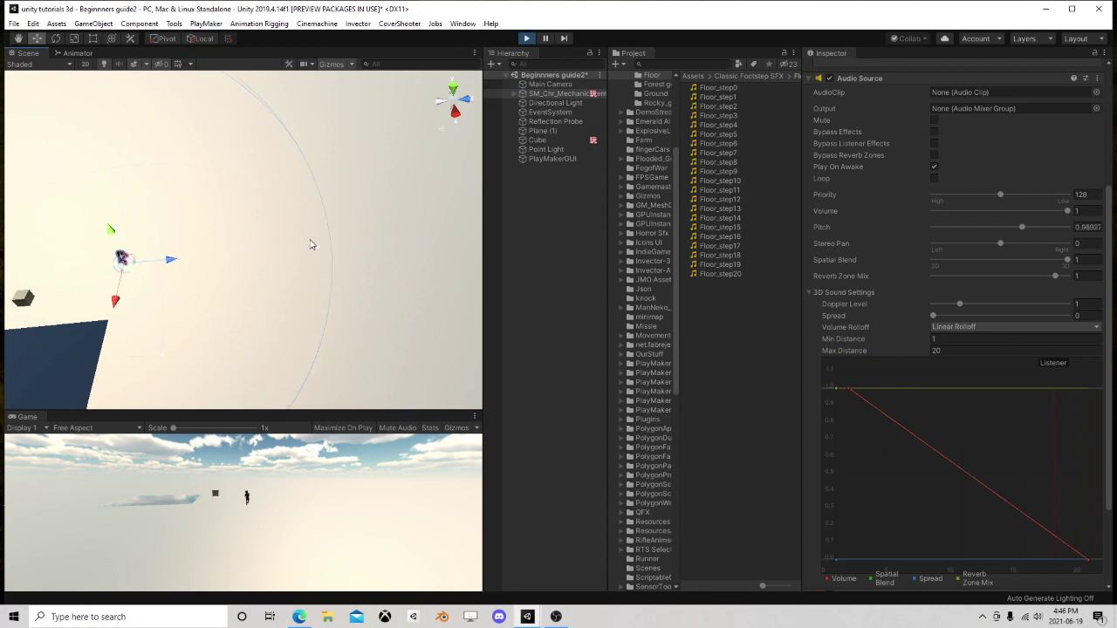
- Pause the running scene and open the mechanic character's FSM alongside its Audio Source, with 3D Sound Settings collapsed
{"action": "left_click", "coordinate": [550, 84]}
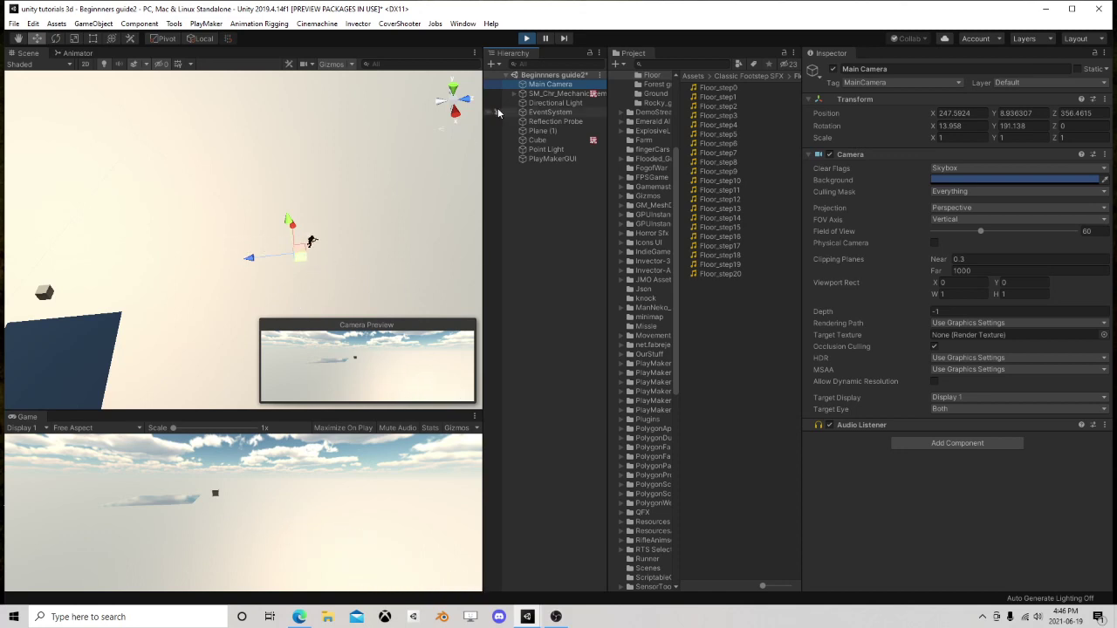
{"action": "left_click", "coordinate": [545, 38]}
{"action": "left_click", "coordinate": [559, 93]}
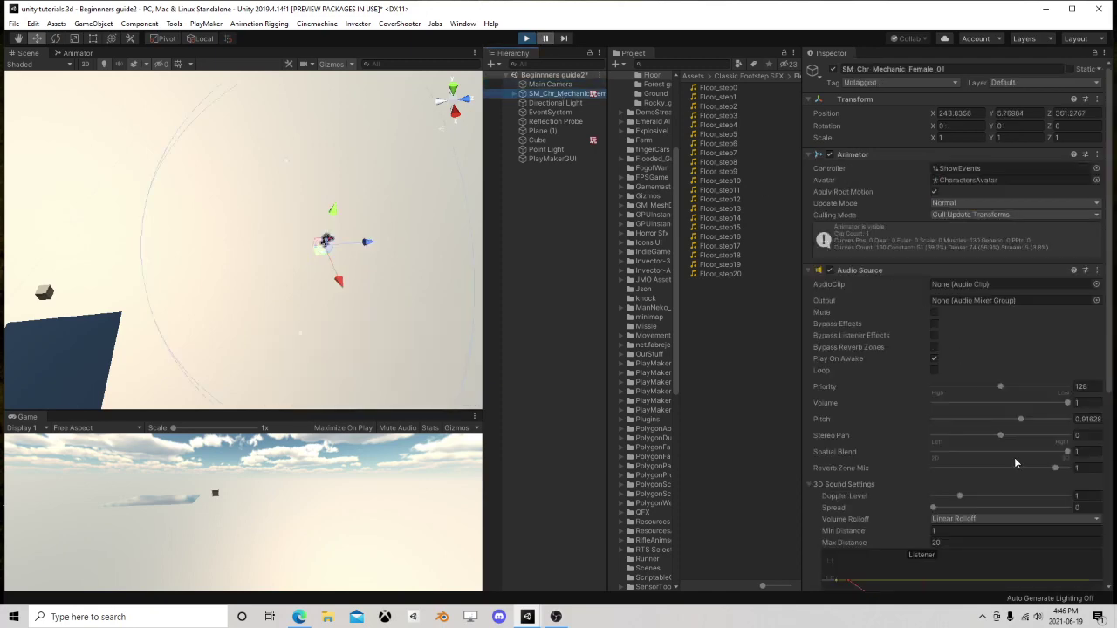
{"action": "scroll", "coordinate": [1017, 436], "scroll_direction": "down", "scroll_amount": 6}
{"action": "left_click", "coordinate": [1085, 494]}
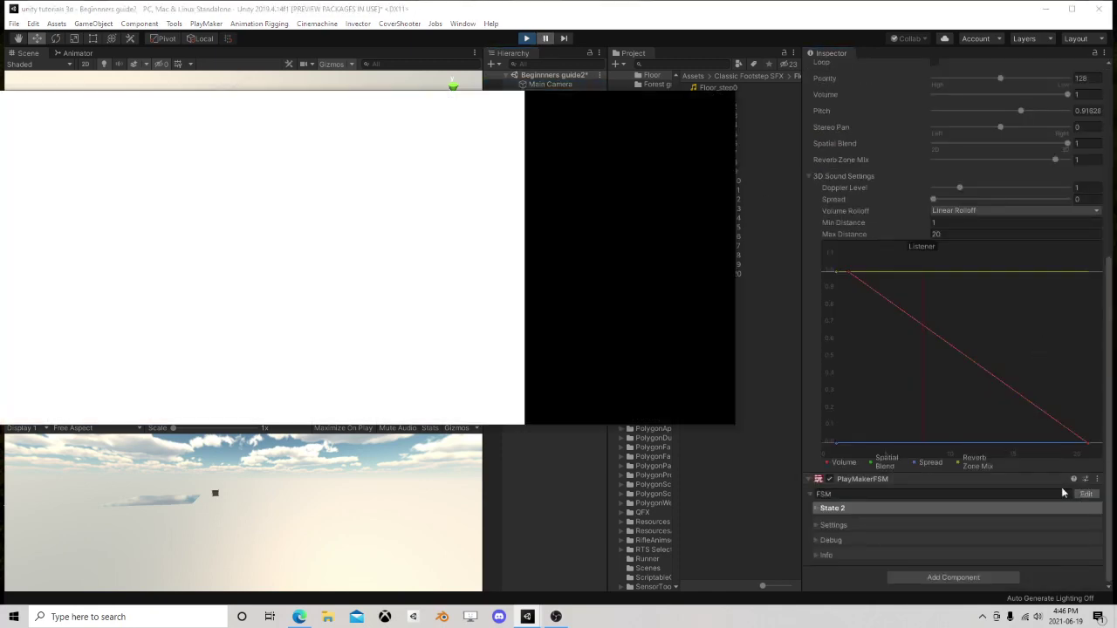
{"action": "left_click", "coordinate": [199, 219]}
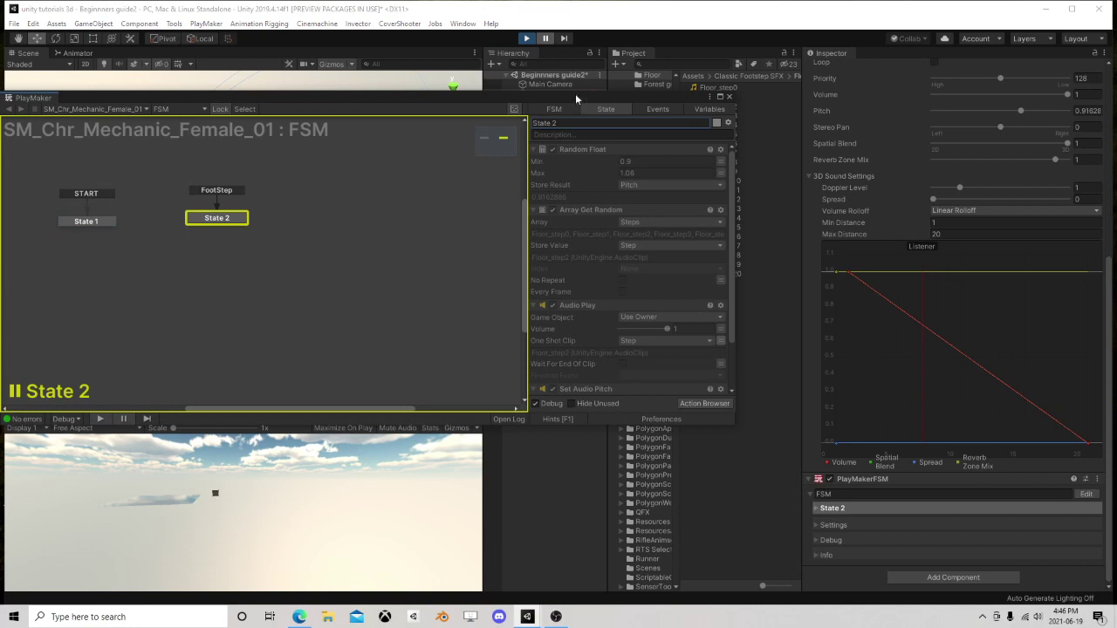
{"action": "left_click_drag", "start_coordinate": [576, 98], "coordinate": [192, 93]}
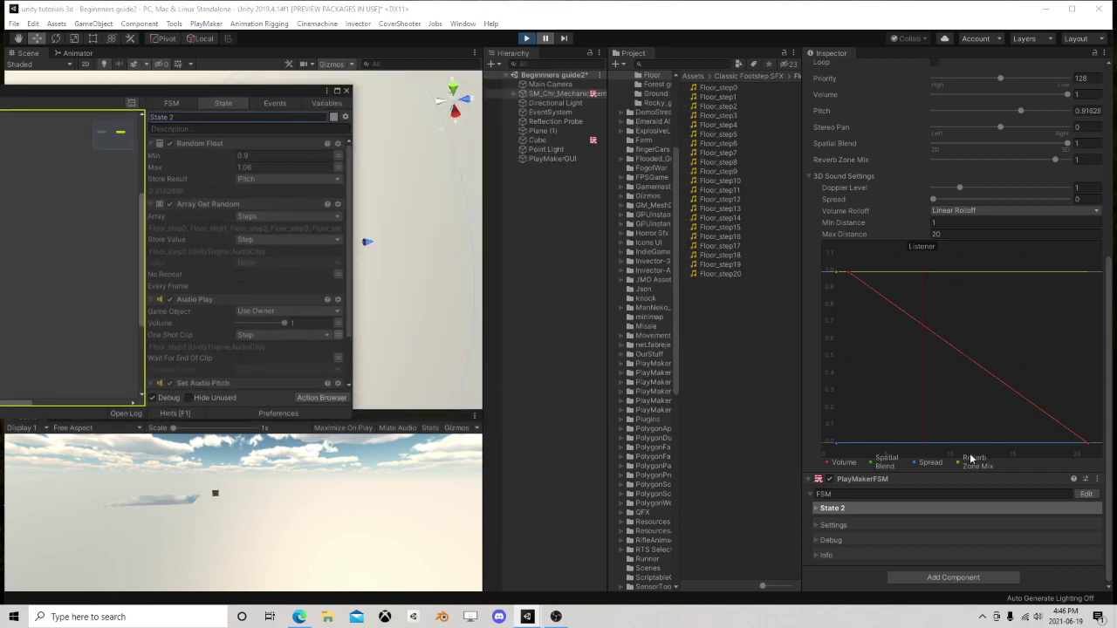
{"action": "scroll", "coordinate": [960, 456], "scroll_direction": "up", "scroll_amount": 5}
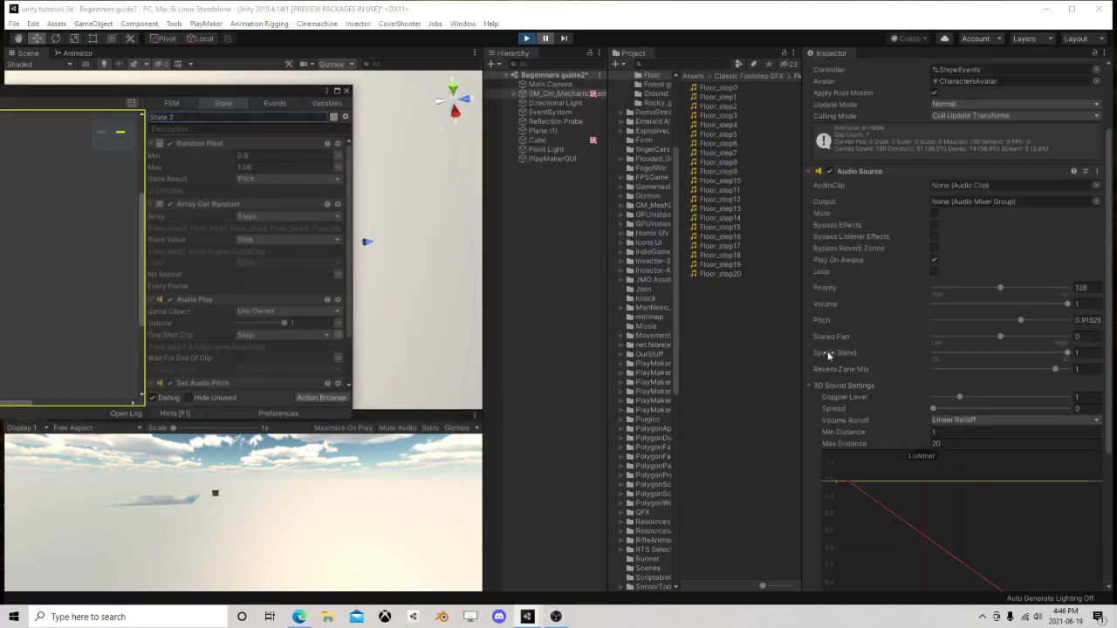
{"action": "left_click", "coordinate": [812, 386]}
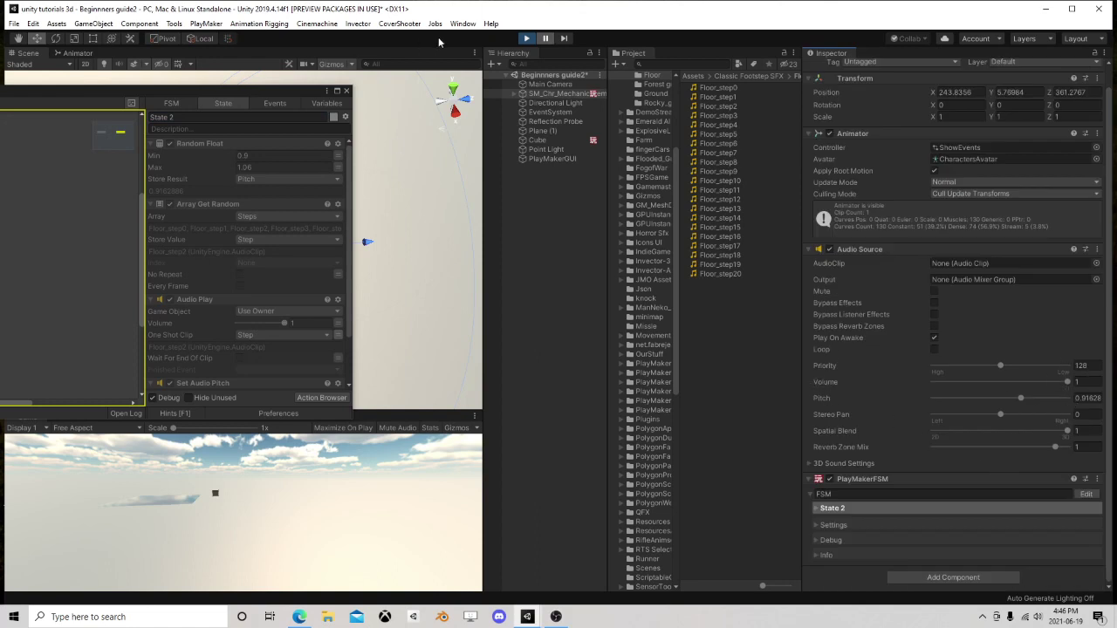
- Resume the run to watch State 2's random clip and pitch against the Audio Source pitch, and stop Play mode
{"action": "left_click", "coordinate": [545, 38]}
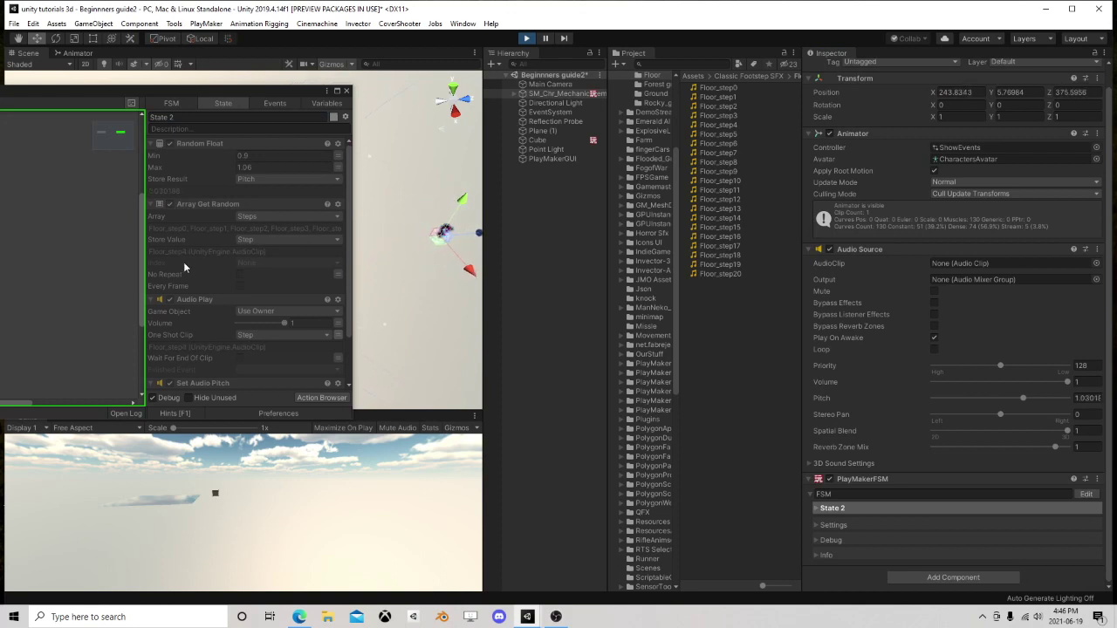
{"action": "scroll", "coordinate": [194, 334], "scroll_direction": "down", "scroll_amount": 3}
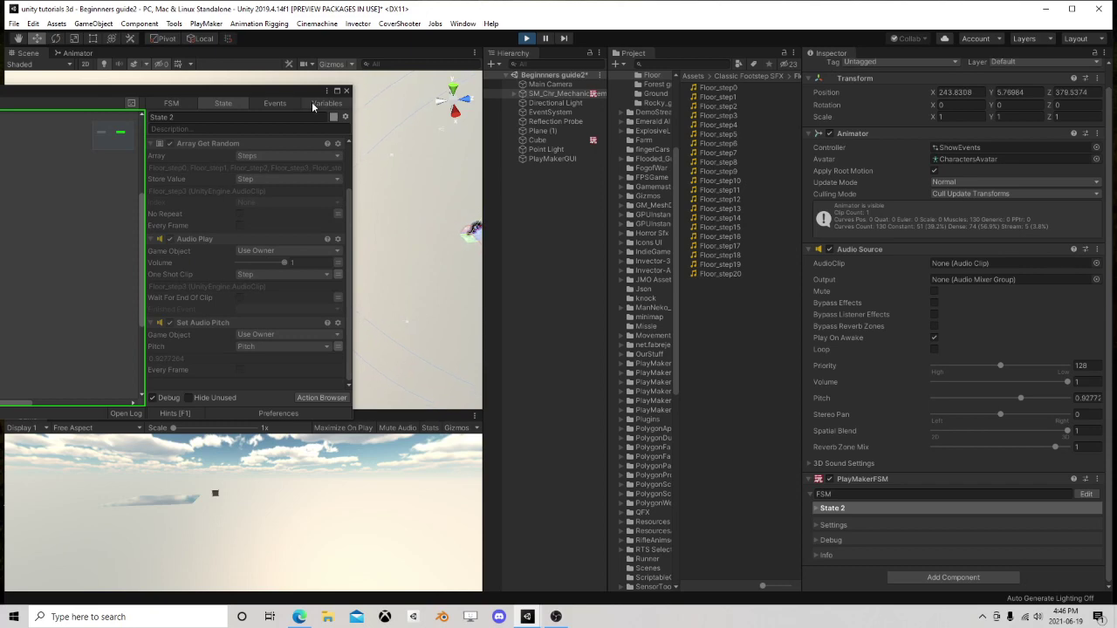
{"action": "left_click_drag", "start_coordinate": [282, 100], "coordinate": [707, 141]}
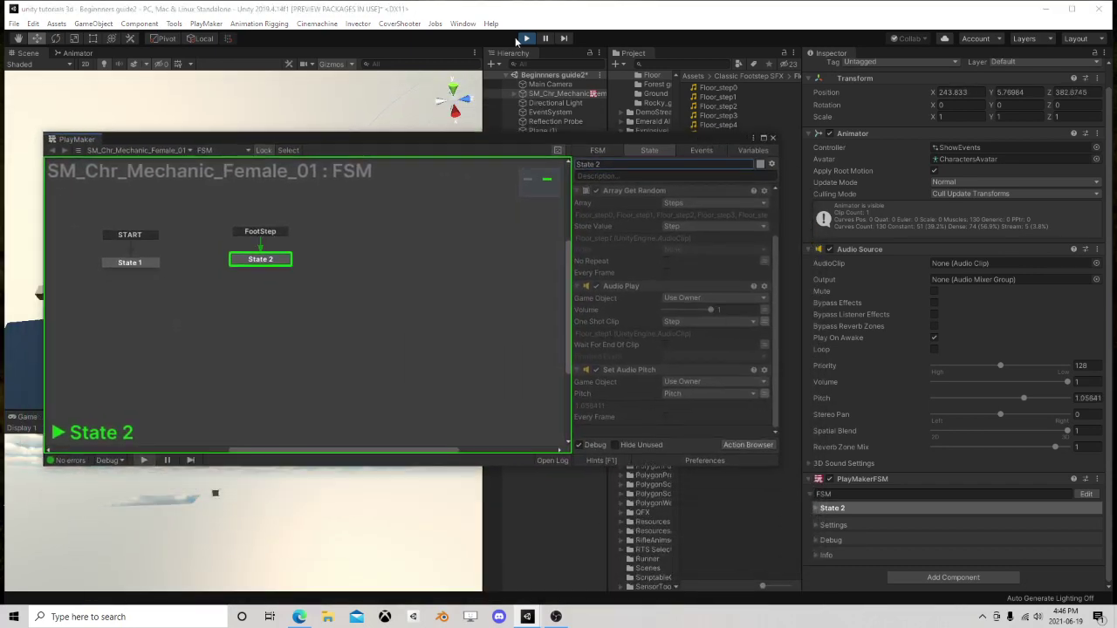
{"action": "left_click", "coordinate": [525, 40]}
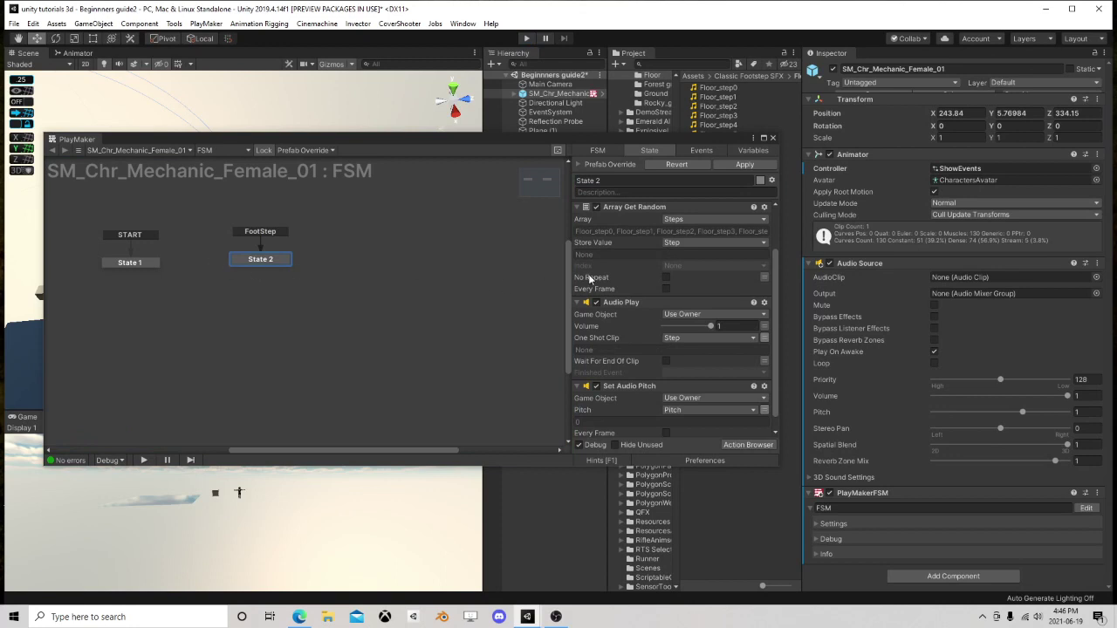
- Review State 2's random pitch, random clip, audio play and audio pitch actions, and close the FSM editor
{"action": "scroll", "coordinate": [590, 278], "scroll_direction": "down", "scroll_amount": 1}
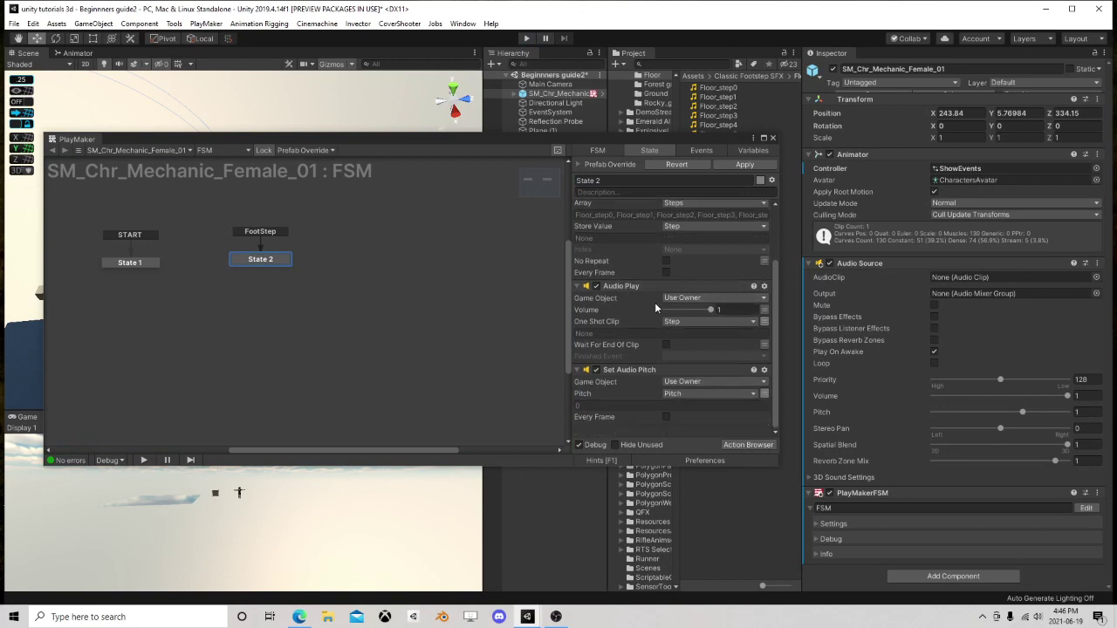
{"action": "scroll", "coordinate": [655, 302], "scroll_direction": "up", "scroll_amount": 3}
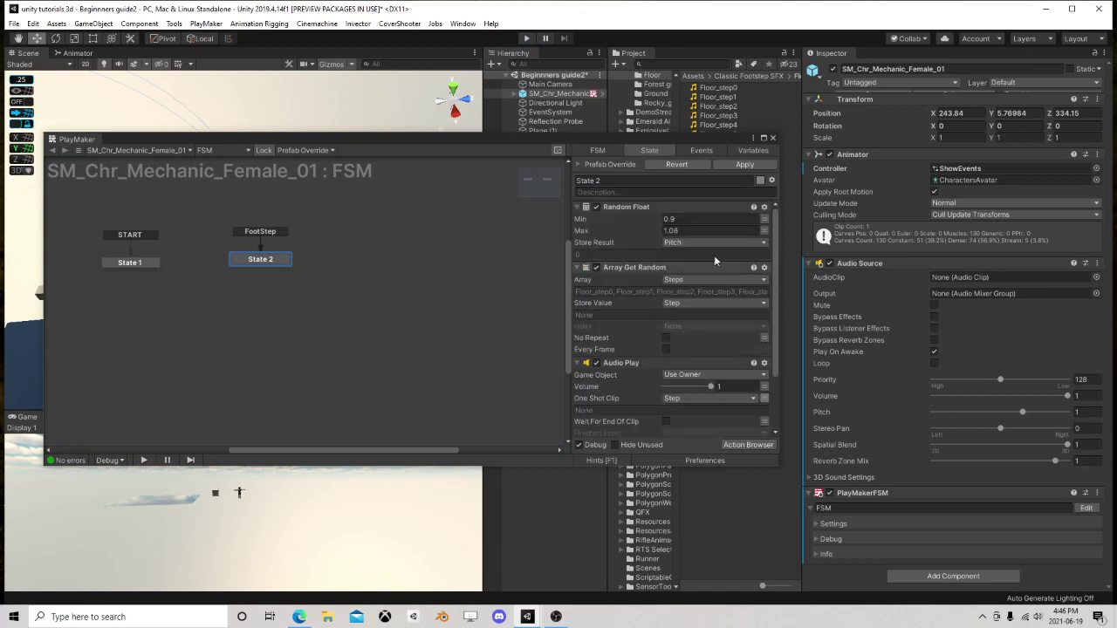
{"action": "left_click", "coordinate": [773, 139]}
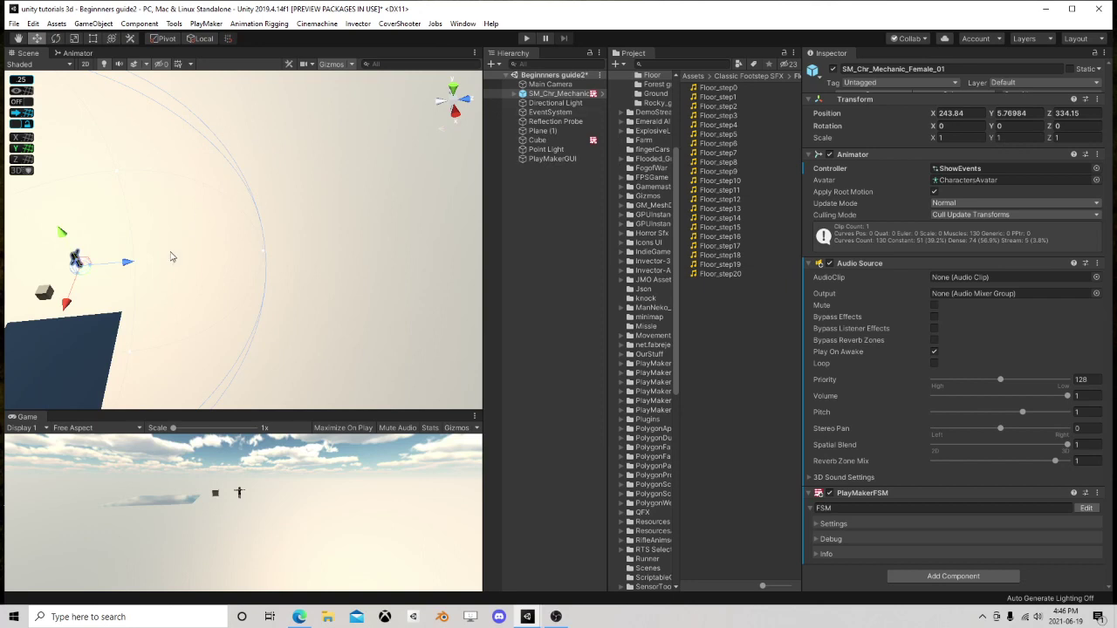
- Collapse the mechanic character's Audio Source and PlayMakerFSM components, and switch the Animator's Apply Root Motion off and back on
{"action": "middle_click_drag", "start_coordinate": [149, 292], "coordinate": [280, 277]}
{"action": "scroll", "coordinate": [337, 279], "scroll_direction": "up", "scroll_amount": 2}
{"action": "left_click_drag", "start_coordinate": [337, 280], "coordinate": [229, 253], "text": "alt"}
{"action": "middle_click_drag", "start_coordinate": [420, 308], "coordinate": [192, 207]}
{"action": "left_click_drag", "start_coordinate": [397, 276], "coordinate": [343, 257], "text": "alt"}
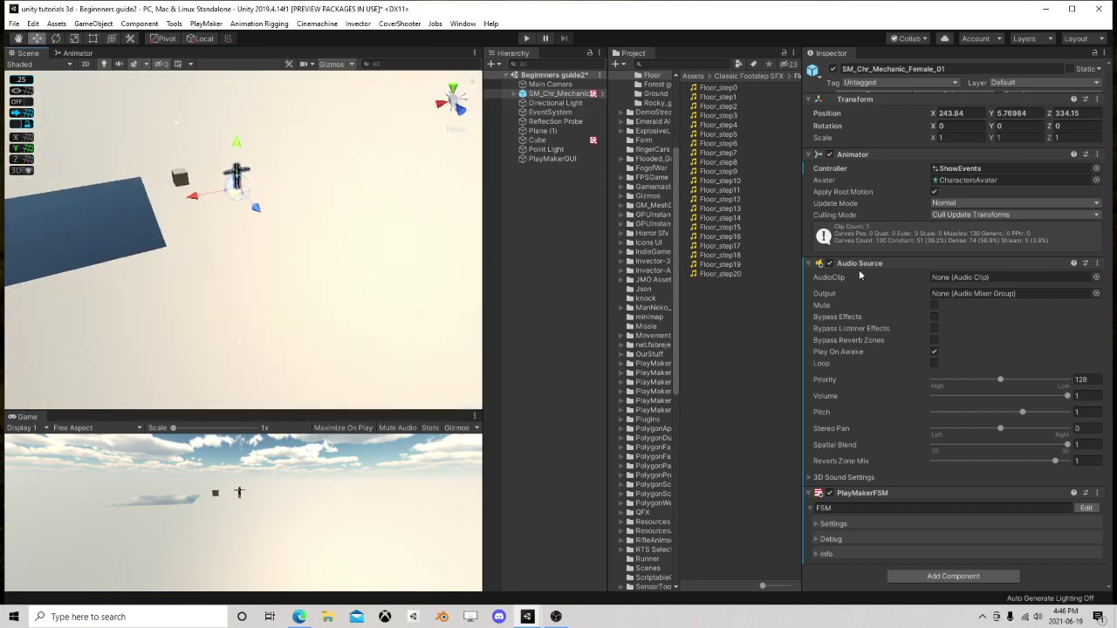
{"action": "left_click", "coordinate": [816, 269]}
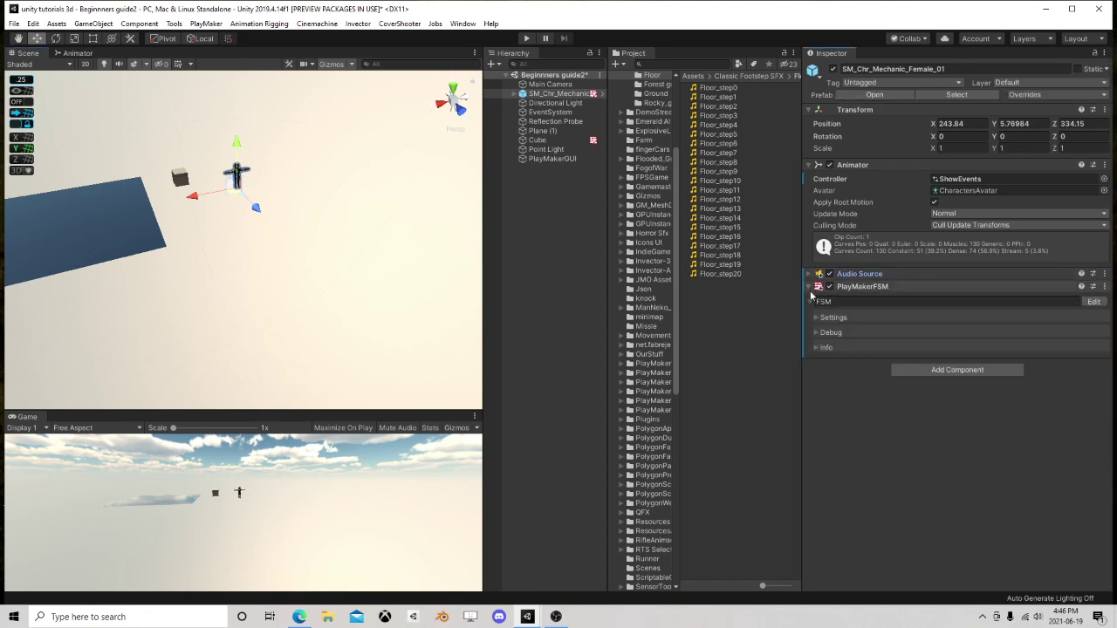
{"action": "left_click", "coordinate": [812, 288]}
{"action": "left_click", "coordinate": [936, 202]}
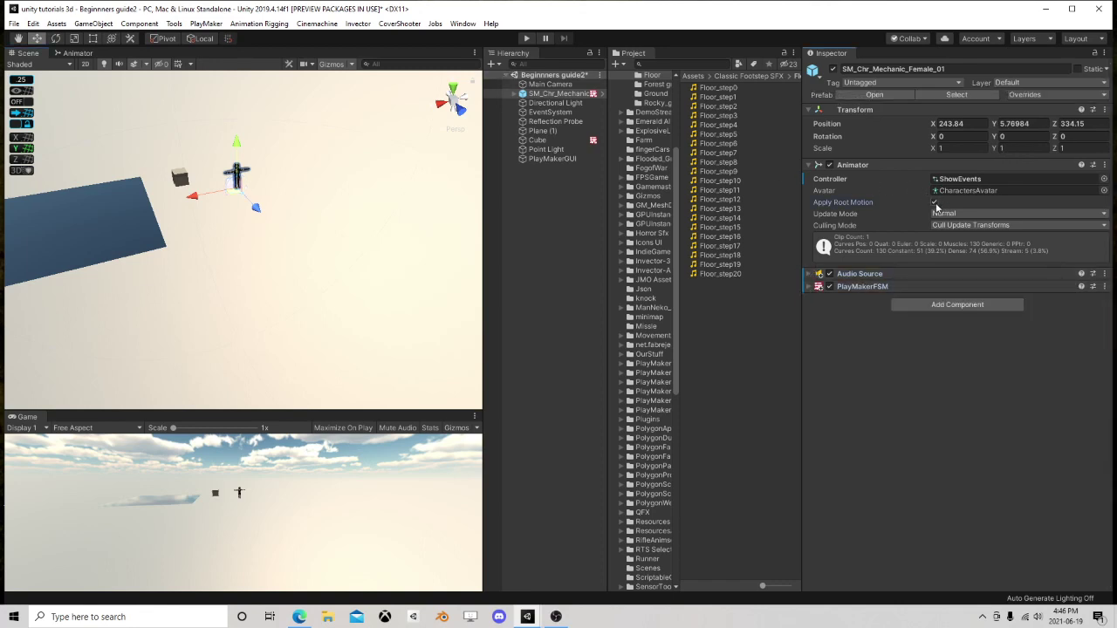
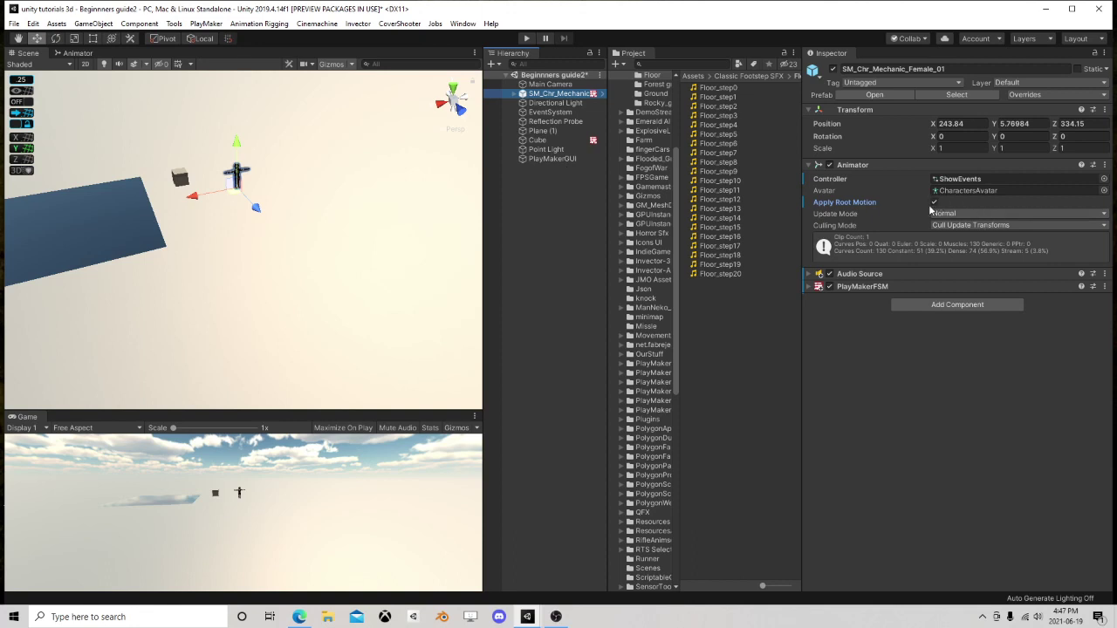
{"action": "left_click", "coordinate": [933, 201]}
{"action": "left_click_drag", "start_coordinate": [377, 169], "coordinate": [412, 177], "text": "alt"}
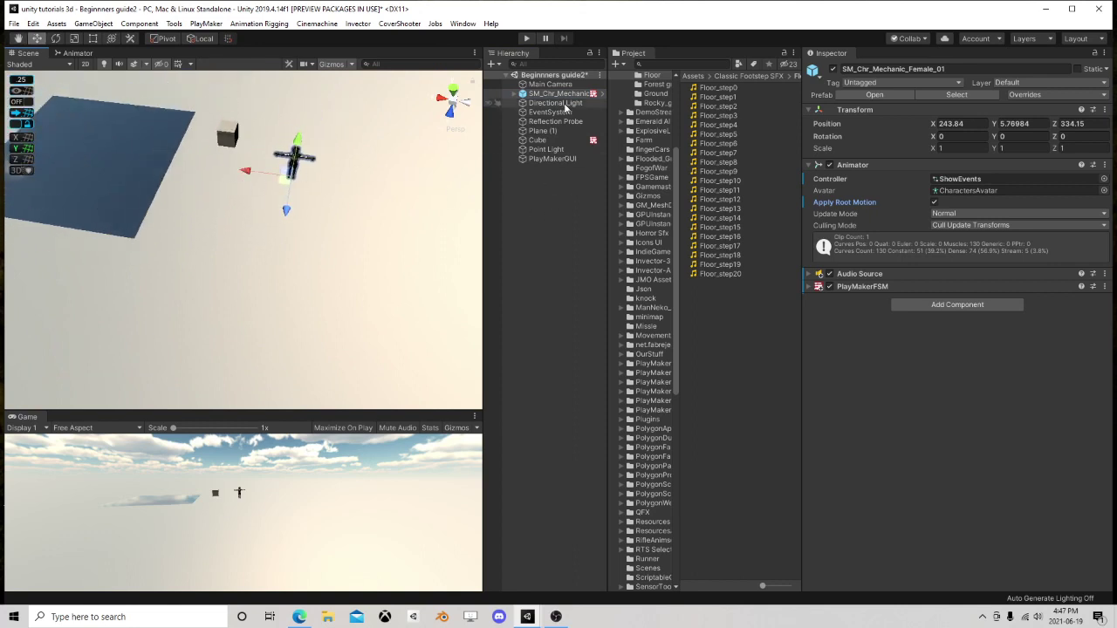
- Open the mechanic character's FSM and examine the Steps array variable's array type, object type and elements
{"action": "left_click", "coordinate": [571, 95]}
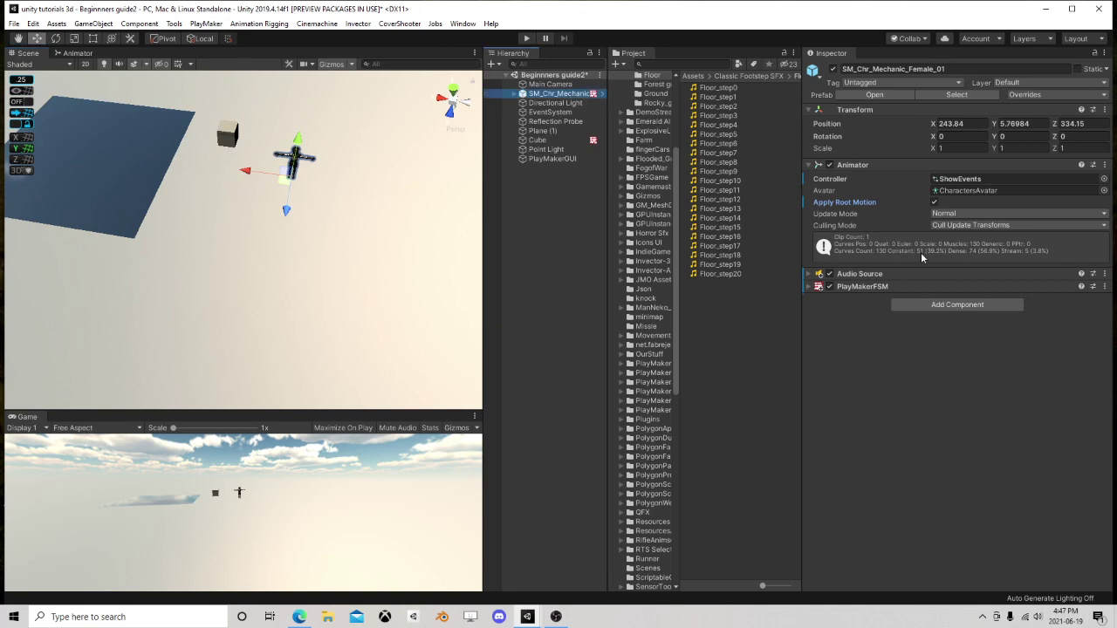
{"action": "left_click", "coordinate": [868, 287]}
{"action": "left_click", "coordinate": [1094, 303]}
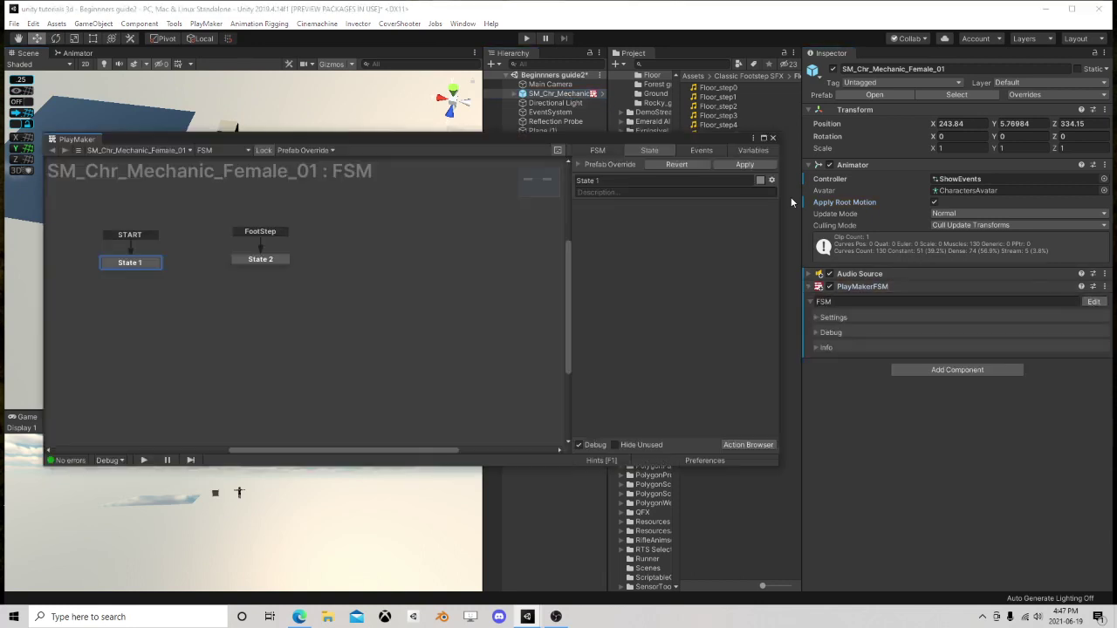
{"action": "left_click", "coordinate": [673, 256]}
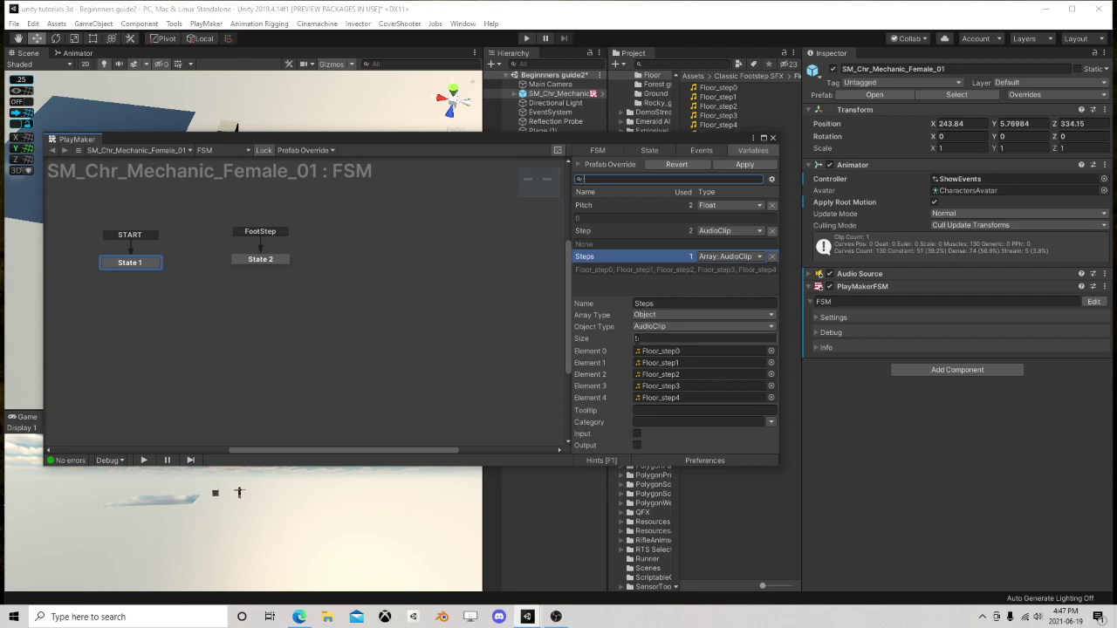
{"action": "left_click", "coordinate": [644, 368]}
{"action": "left_click", "coordinate": [617, 327]}
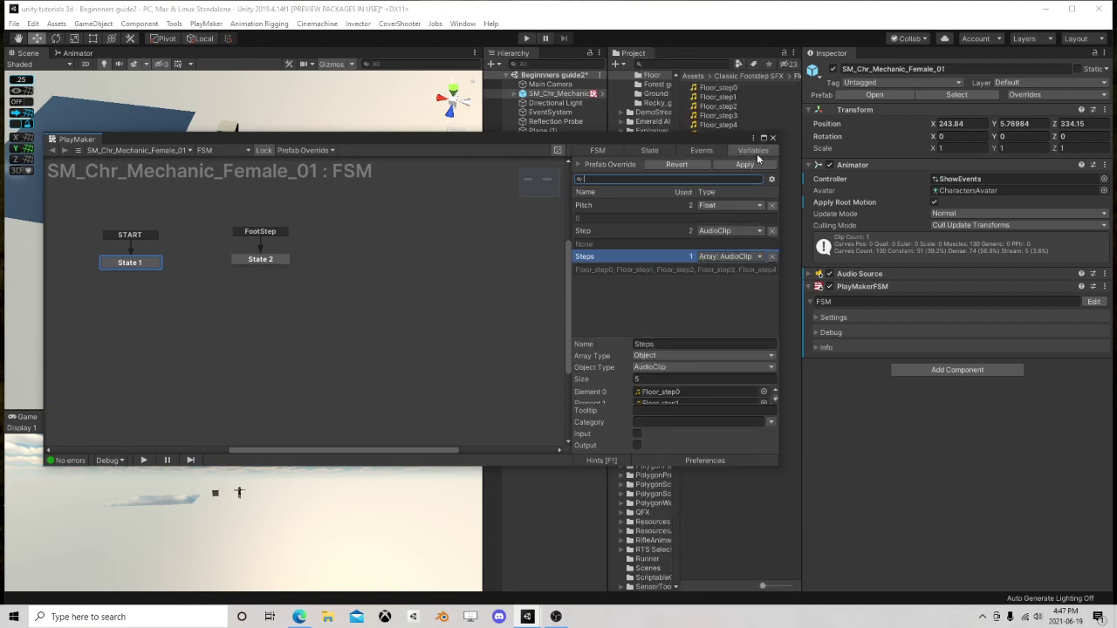
- Add a new FSM variable of type Object named RigidBody
{"action": "left_click", "coordinate": [662, 331]}
{"action": "left_click", "coordinate": [679, 446]}
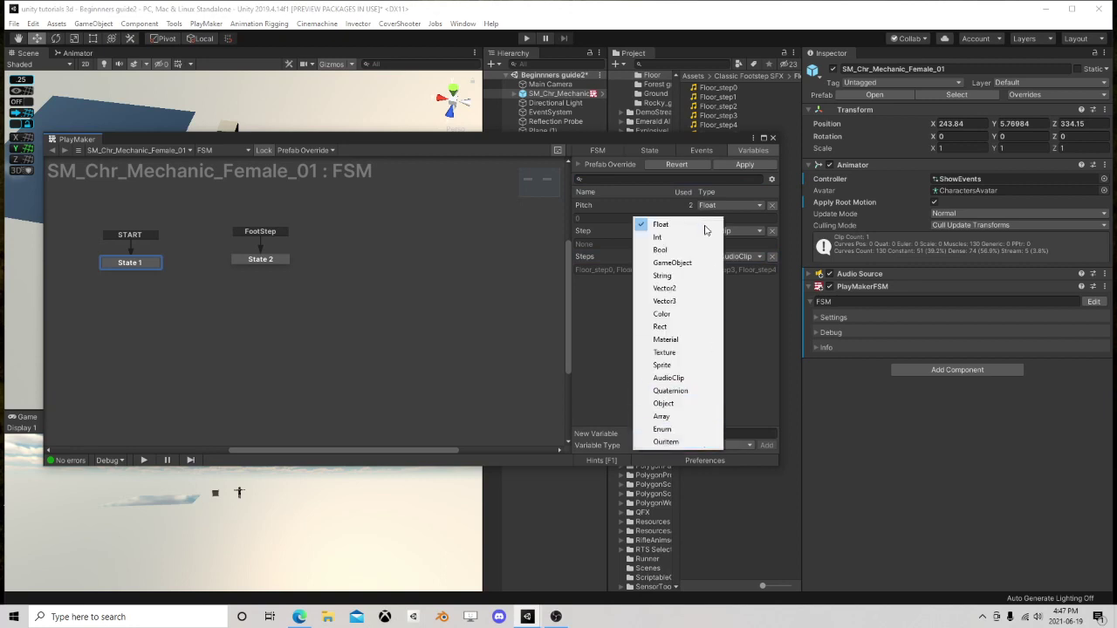
{"action": "left_click", "coordinate": [613, 350]}
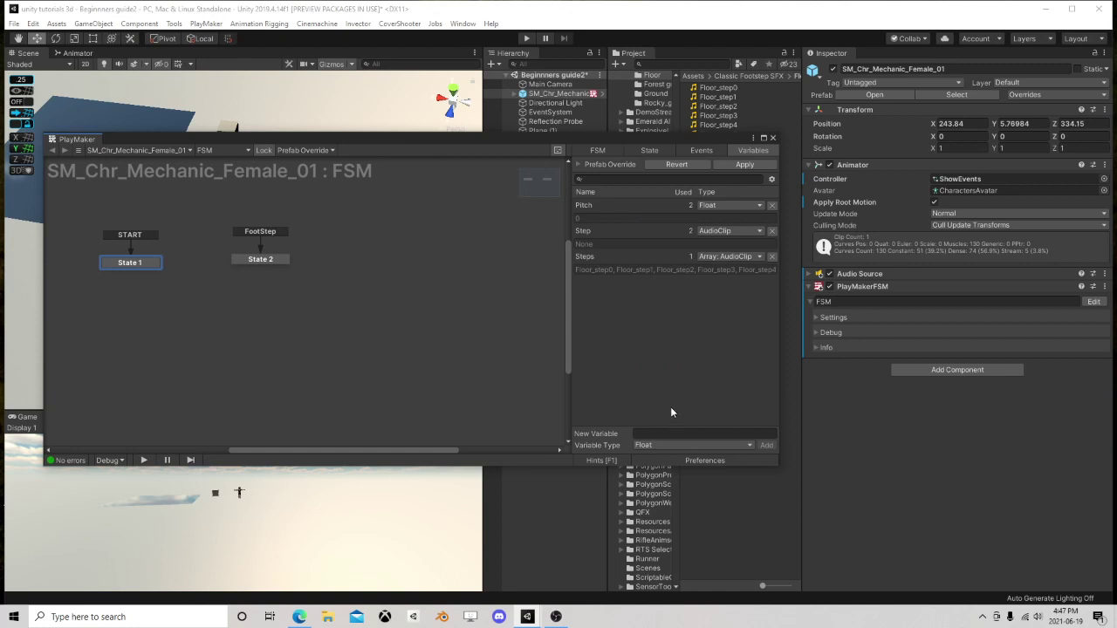
{"action": "left_click", "coordinate": [677, 433]}
{"action": "left_click", "coordinate": [656, 445]}
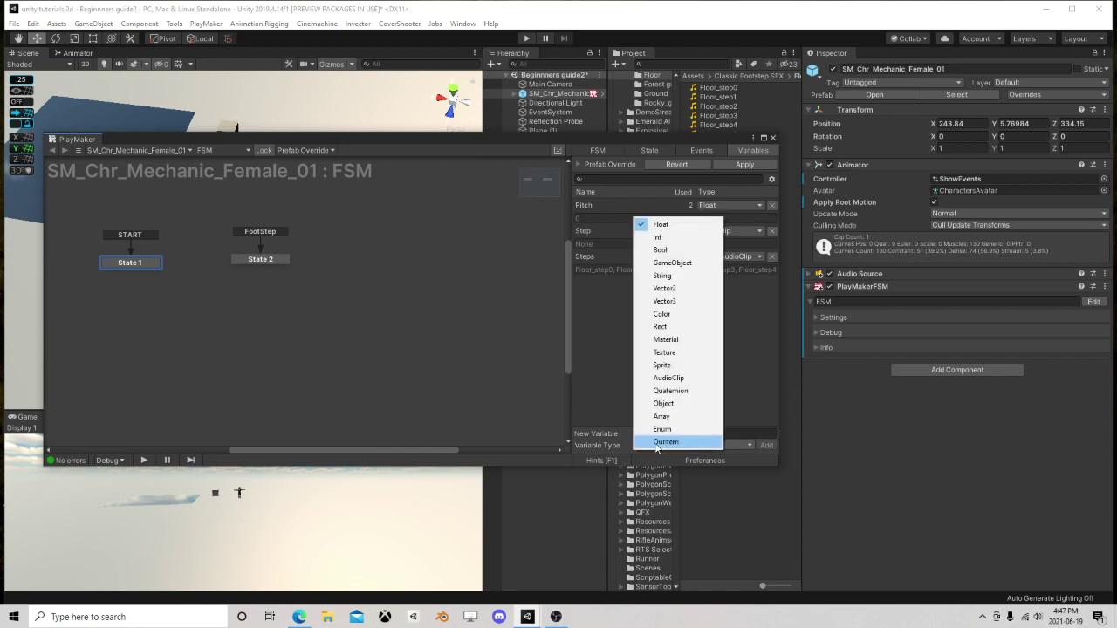
{"action": "left_click", "coordinate": [686, 404]}
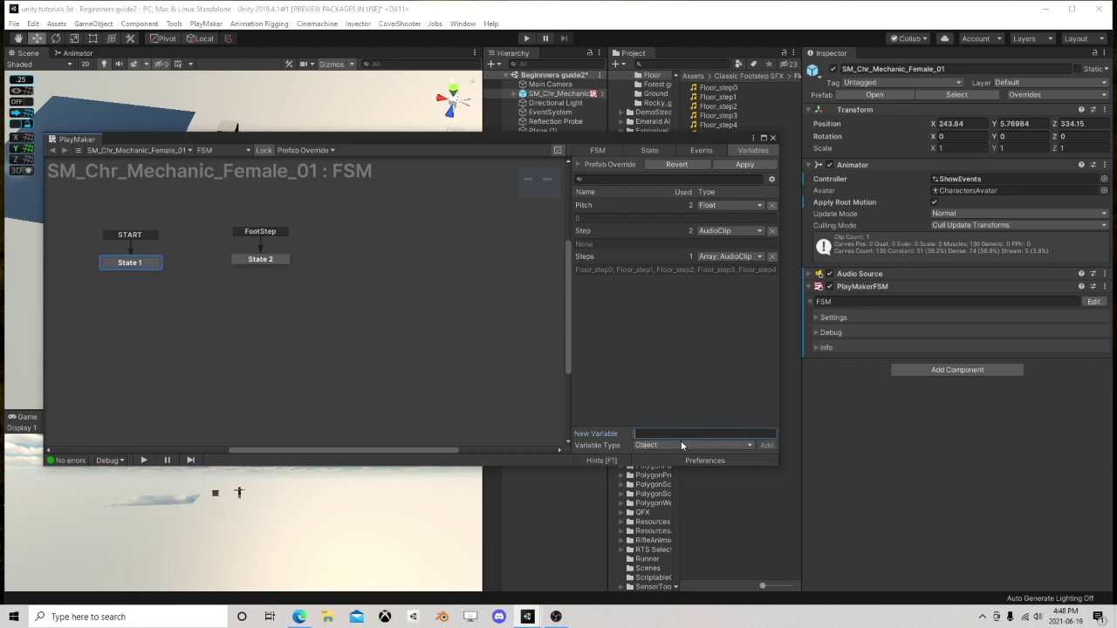
{"action": "left_click_drag", "start_coordinate": [672, 146], "coordinate": [613, 133]}
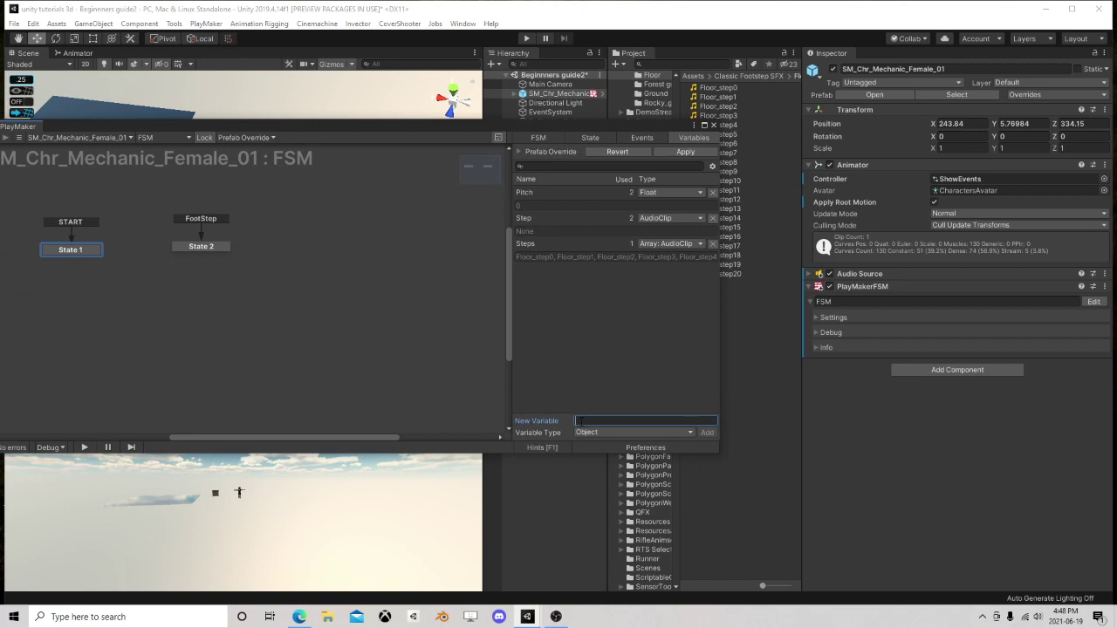
{"action": "type", "text": "RigidBody"}
{"action": "key", "text": "Return"}
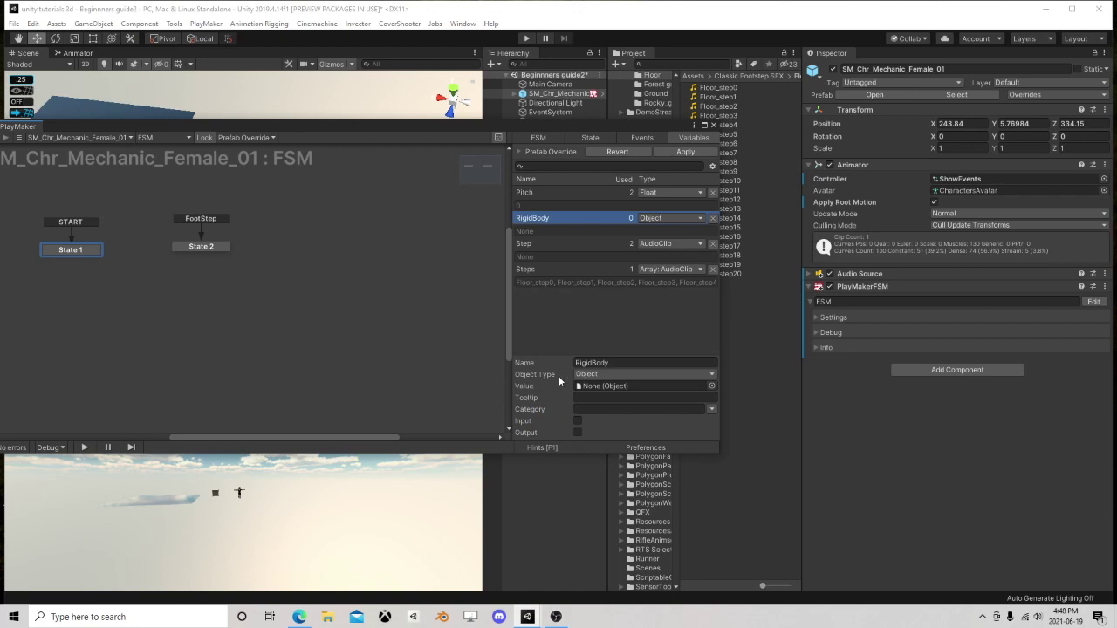
- Set the RigidBody variable's object type to the UnityEngine Rigidbody type
{"action": "left_click", "coordinate": [595, 375]}
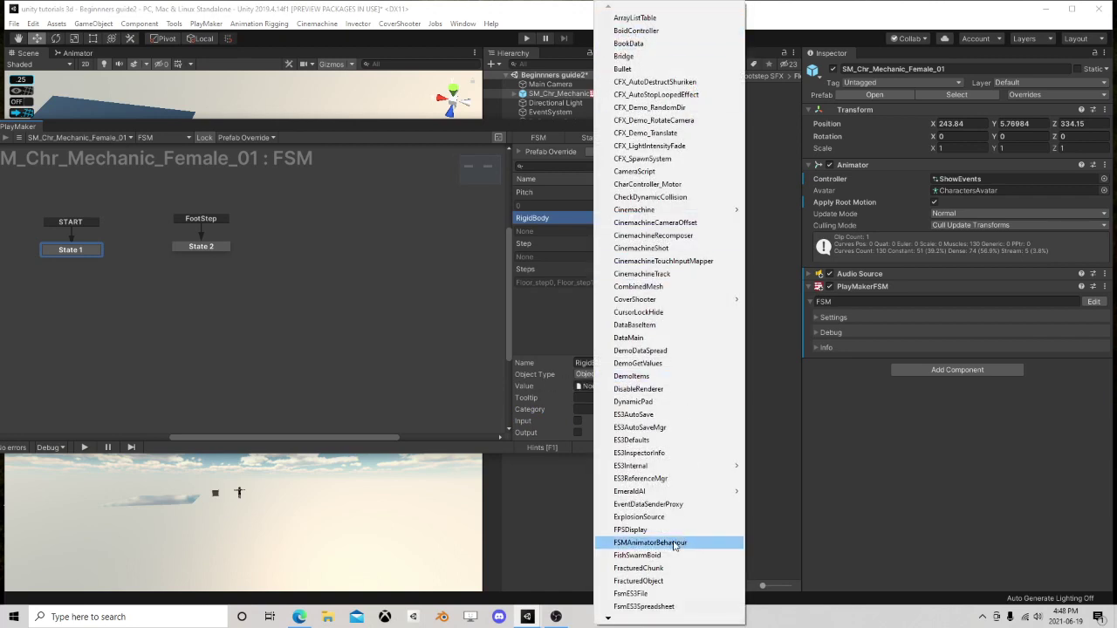
{"action": "scroll", "coordinate": [673, 551], "scroll_direction": "down", "scroll_amount": 15}
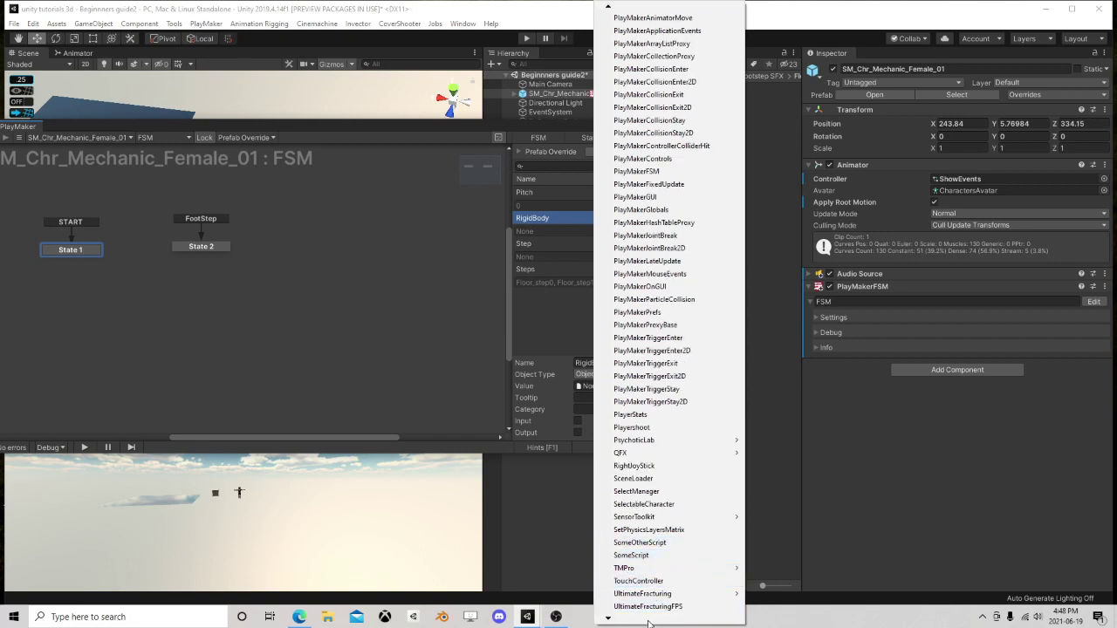
{"action": "mouse_move", "coordinate": [646, 622]}
{"action": "mouse_move", "coordinate": [659, 545]}
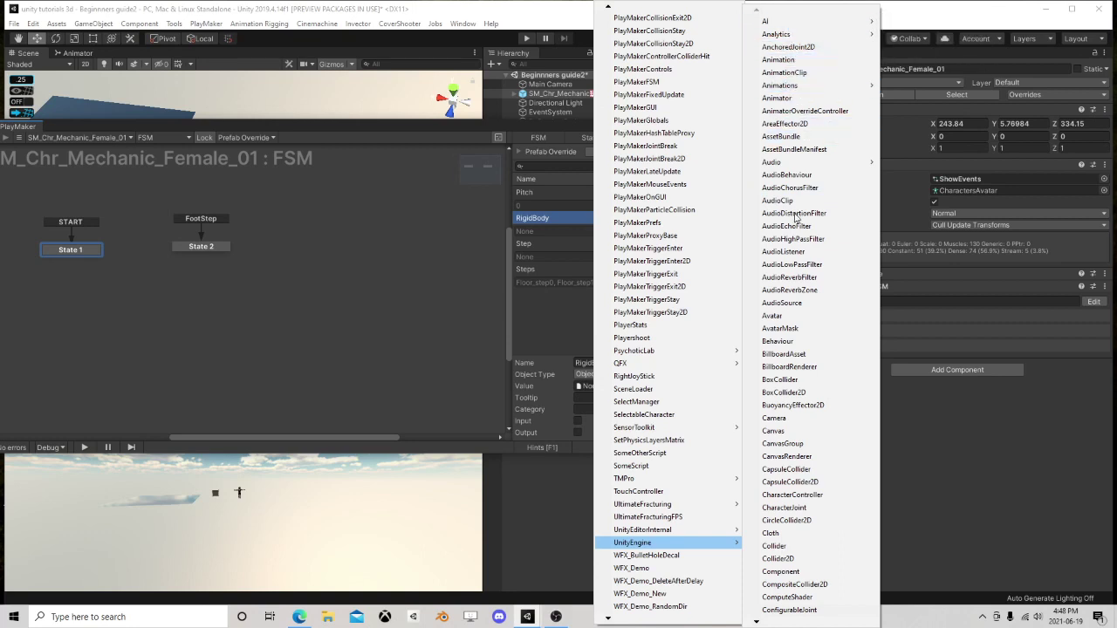
{"action": "mouse_move", "coordinate": [790, 623]}
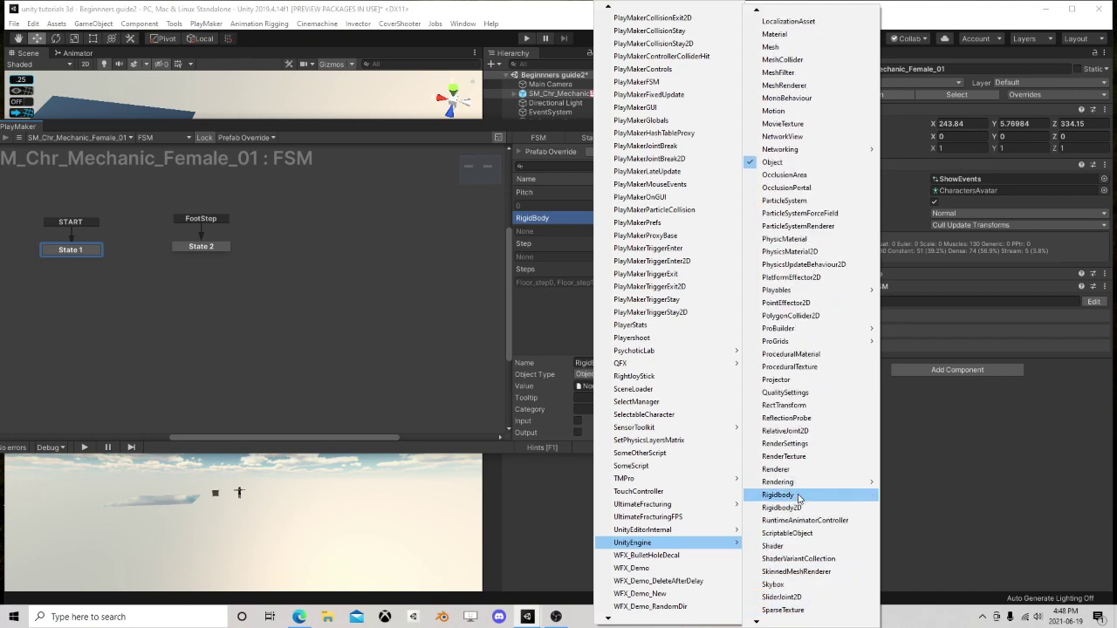
{"action": "left_click", "coordinate": [797, 495]}
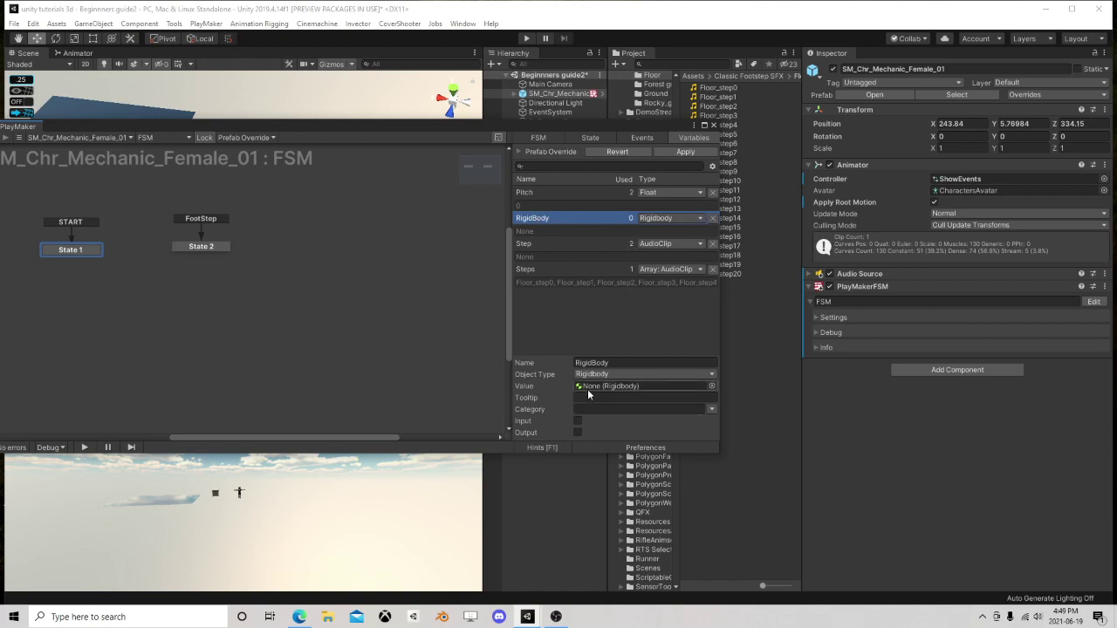
- Add a Rigidbody and a Capsule Collider component to the mechanic character, and close the FSM editor
{"action": "left_click", "coordinate": [591, 137]}
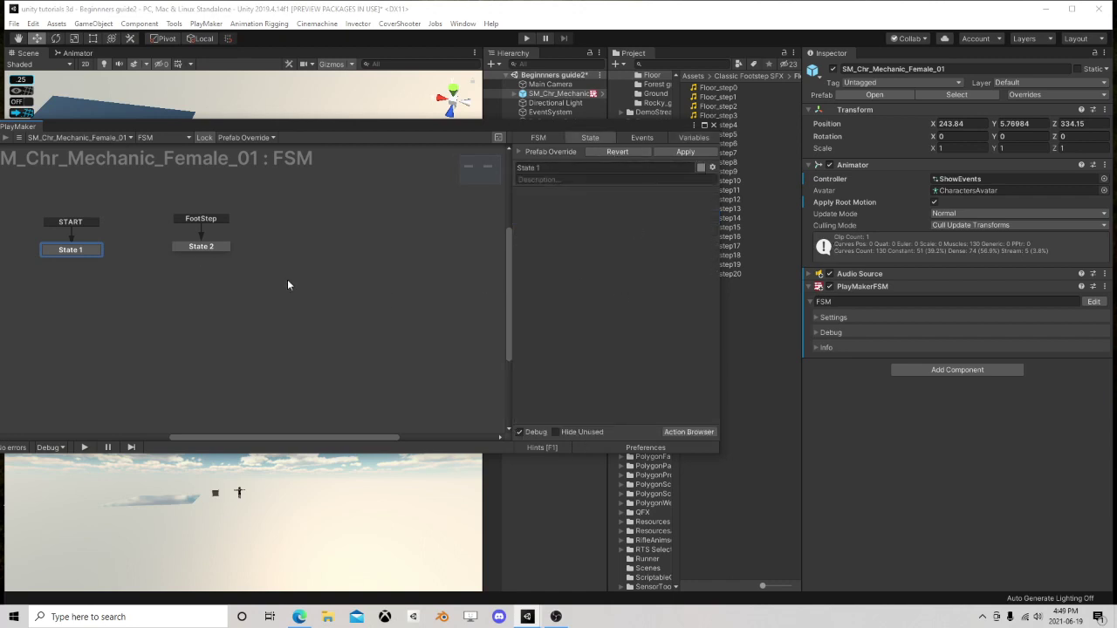
{"action": "middle_click_drag", "start_coordinate": [206, 288], "coordinate": [352, 287]}
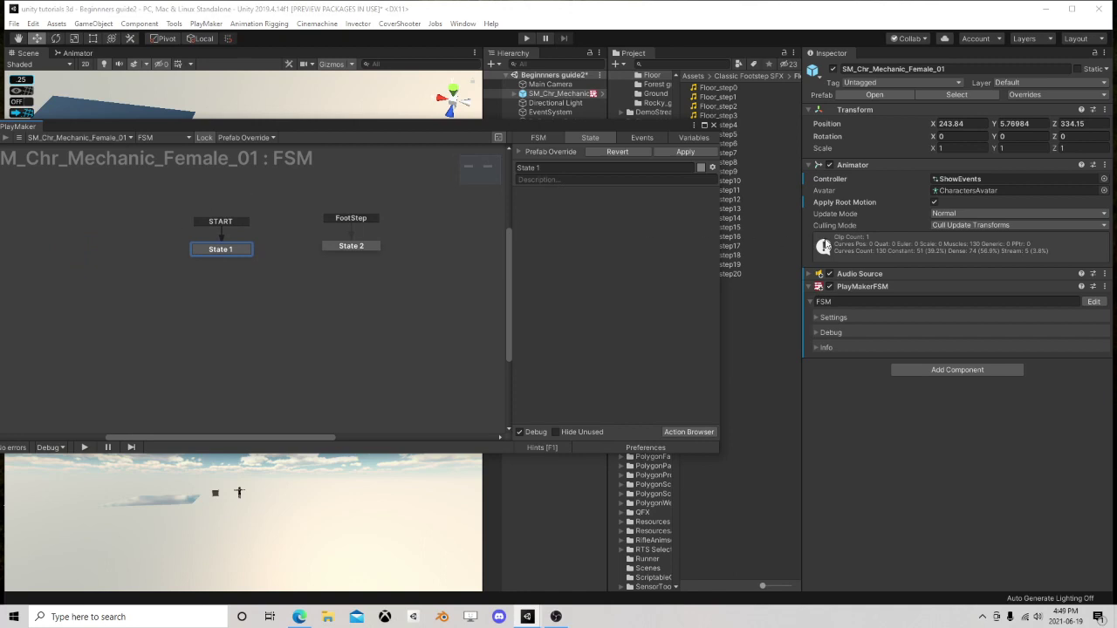
{"action": "left_click", "coordinate": [956, 371]}
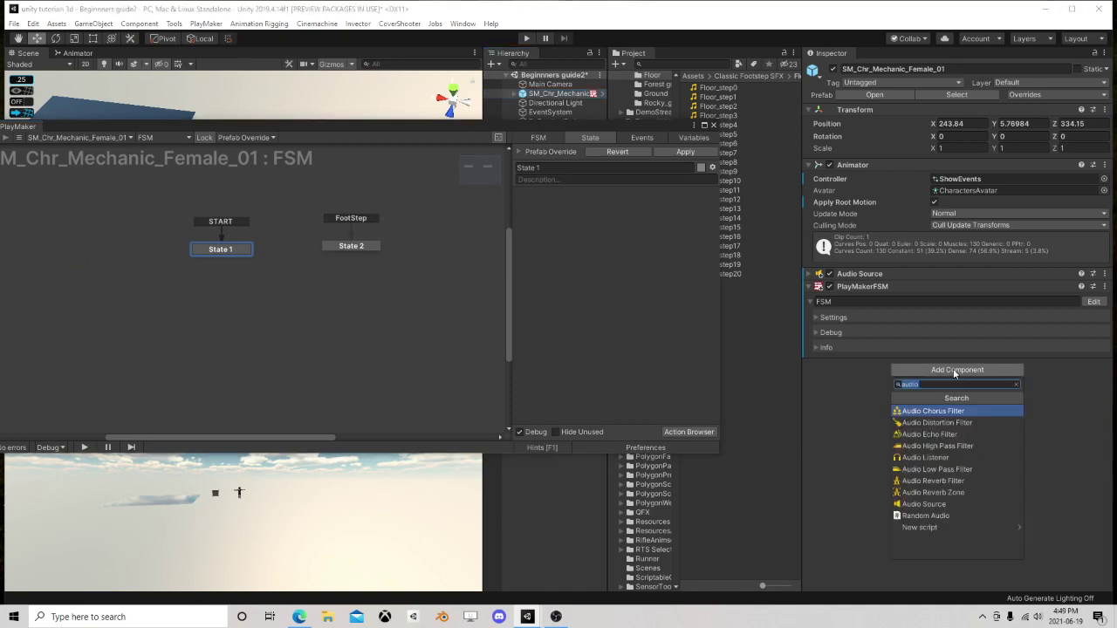
{"action": "type", "text": "rig"}
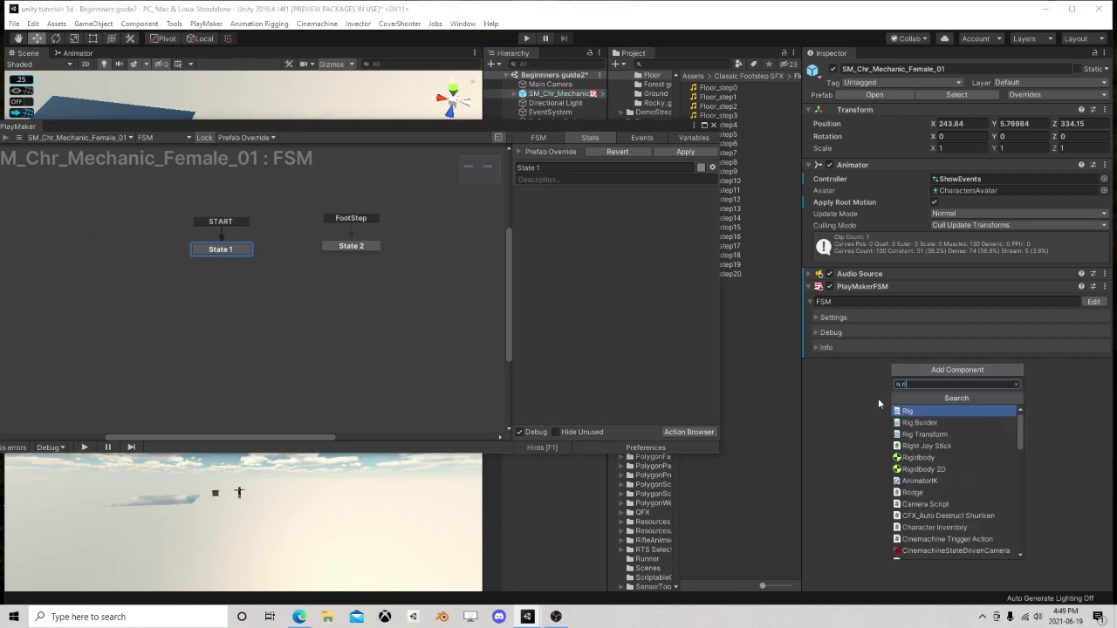
{"action": "left_click", "coordinate": [914, 457]}
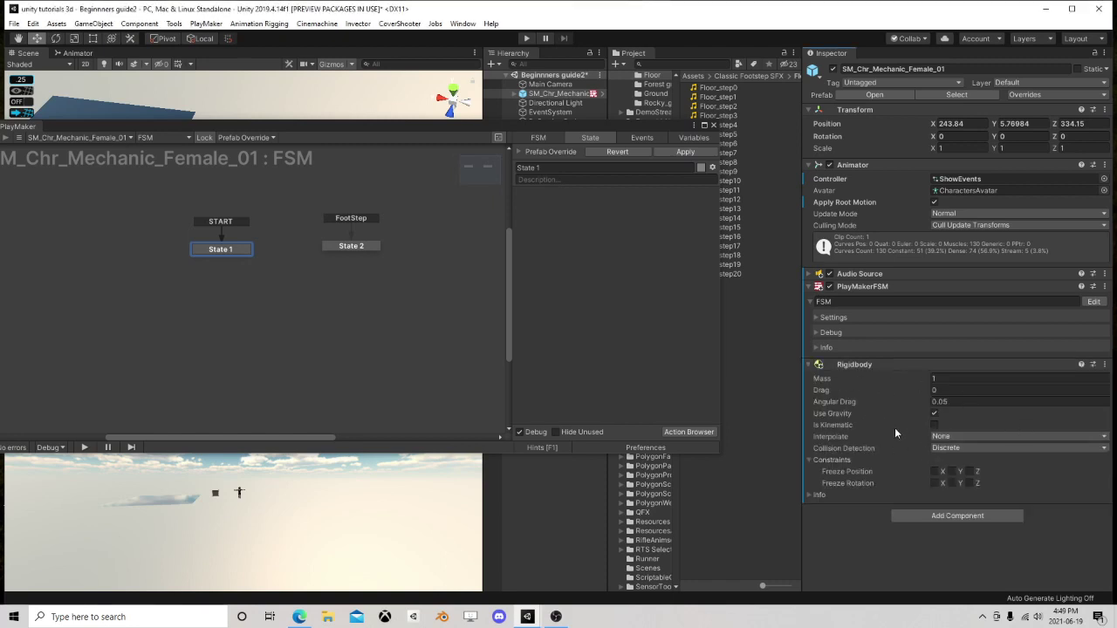
{"action": "left_click", "coordinate": [948, 516]}
{"action": "type", "text": "capsule"}
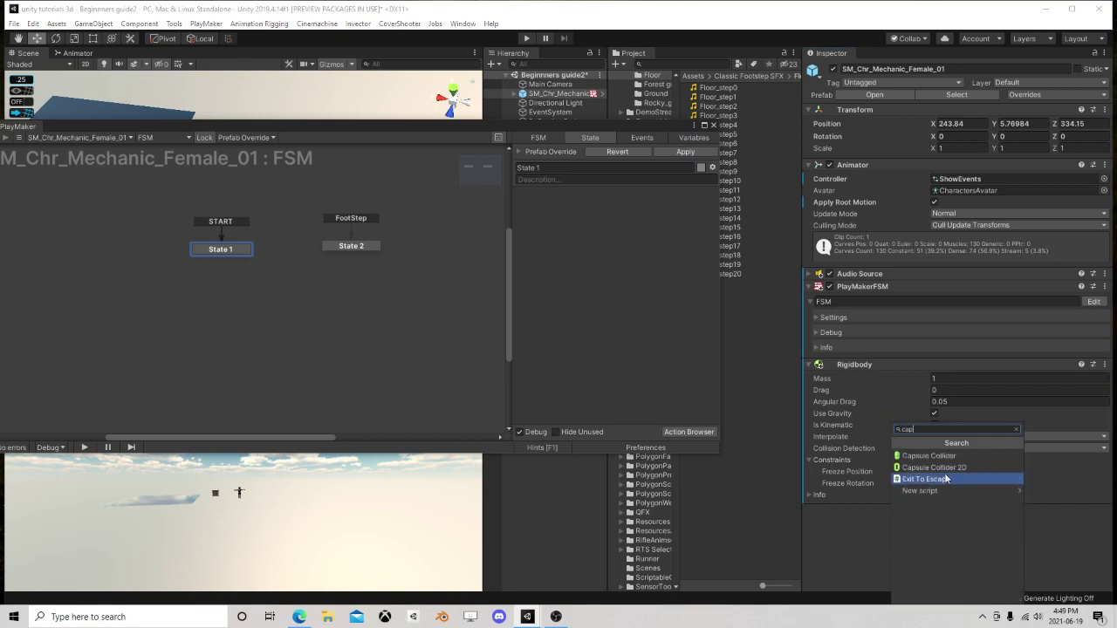
{"action": "left_click", "coordinate": [949, 456]}
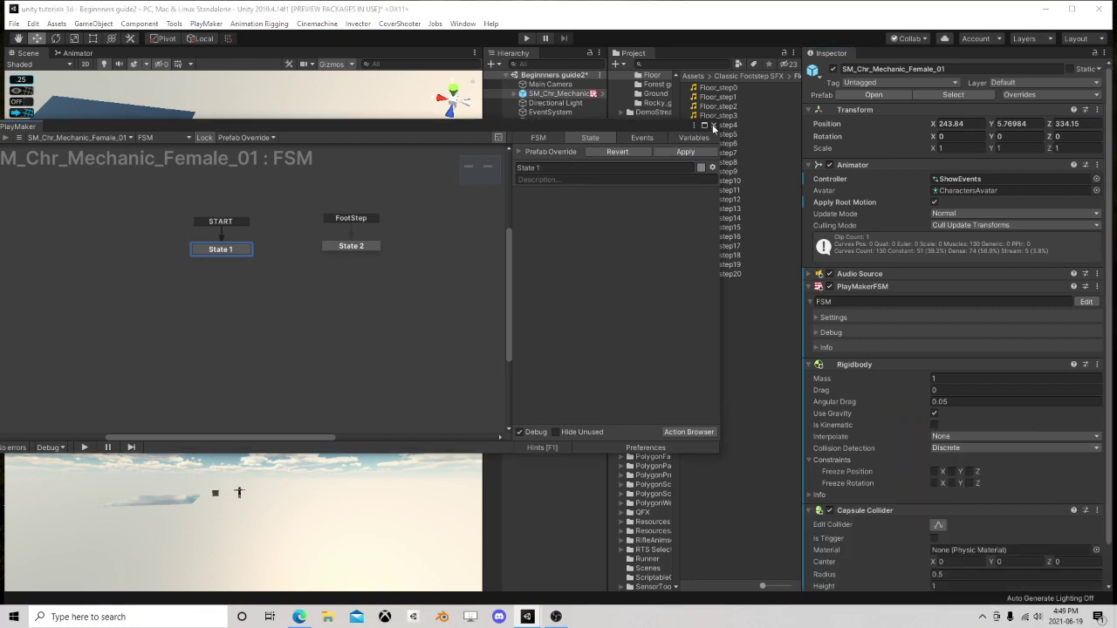
{"action": "left_click", "coordinate": [713, 125]}
- Frame the mechanic character in the Scene view and select the scene's Directional Light
{"action": "left_click", "coordinate": [548, 84]}
{"action": "double_click", "coordinate": [543, 95]}
{"action": "right_click_drag", "start_coordinate": [334, 178], "coordinate": [329, 157]}
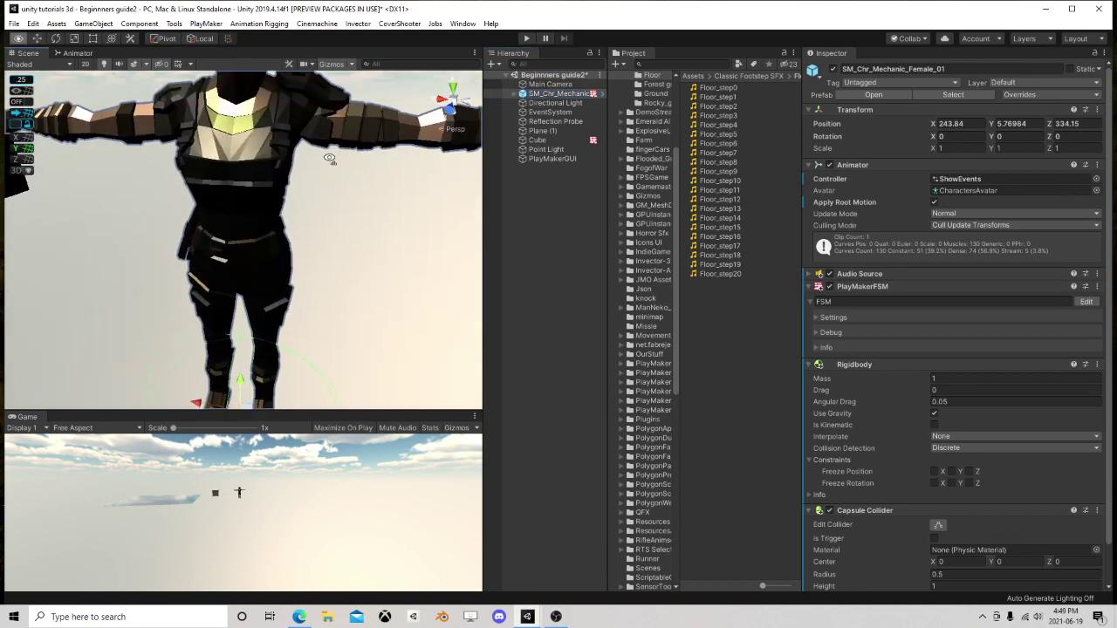
{"action": "scroll", "coordinate": [330, 159], "scroll_direction": "down", "scroll_amount": 4}
{"action": "middle_click_drag", "start_coordinate": [332, 166], "coordinate": [335, 262]}
{"action": "right_click_drag", "start_coordinate": [355, 160], "coordinate": [261, 232]}
{"action": "middle_click_drag", "start_coordinate": [351, 156], "coordinate": [322, 192]}
{"action": "left_click", "coordinate": [548, 103]}
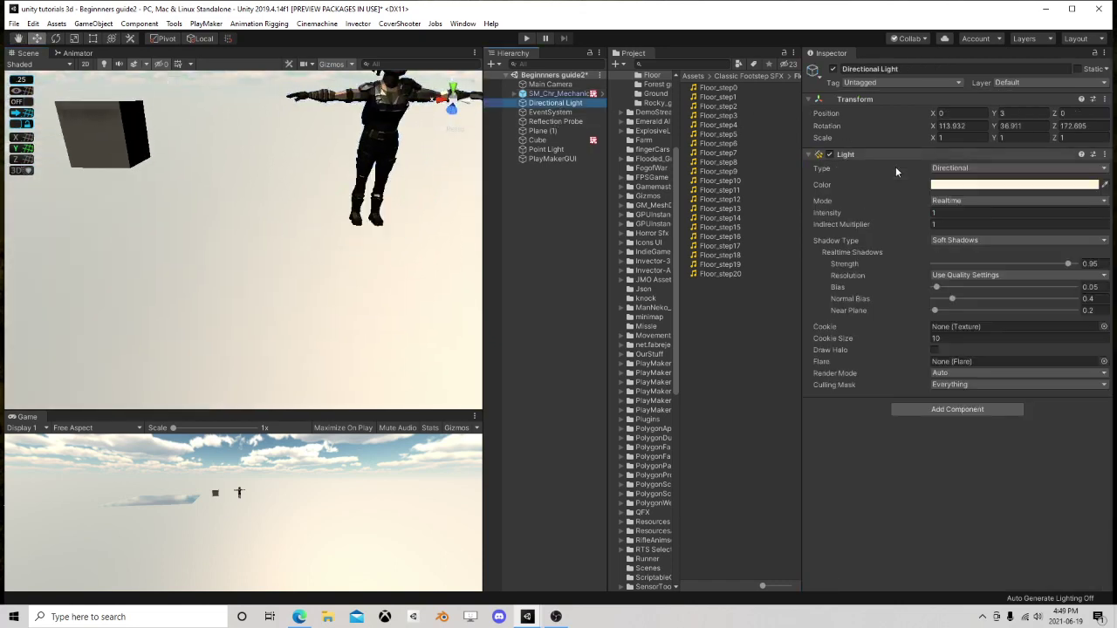
- Set the Directional Light's intensity to about 1.16 and clear the selection
{"action": "mouse_move", "coordinate": [918, 212]}
{"action": "left_mouse_down"}
{"action": "mouse_move", "coordinate": [899, 212]}
{"action": "mouse_move", "coordinate": [939, 212]}
{"action": "mouse_move", "coordinate": [917, 213]}
{"action": "left_mouse_up"}
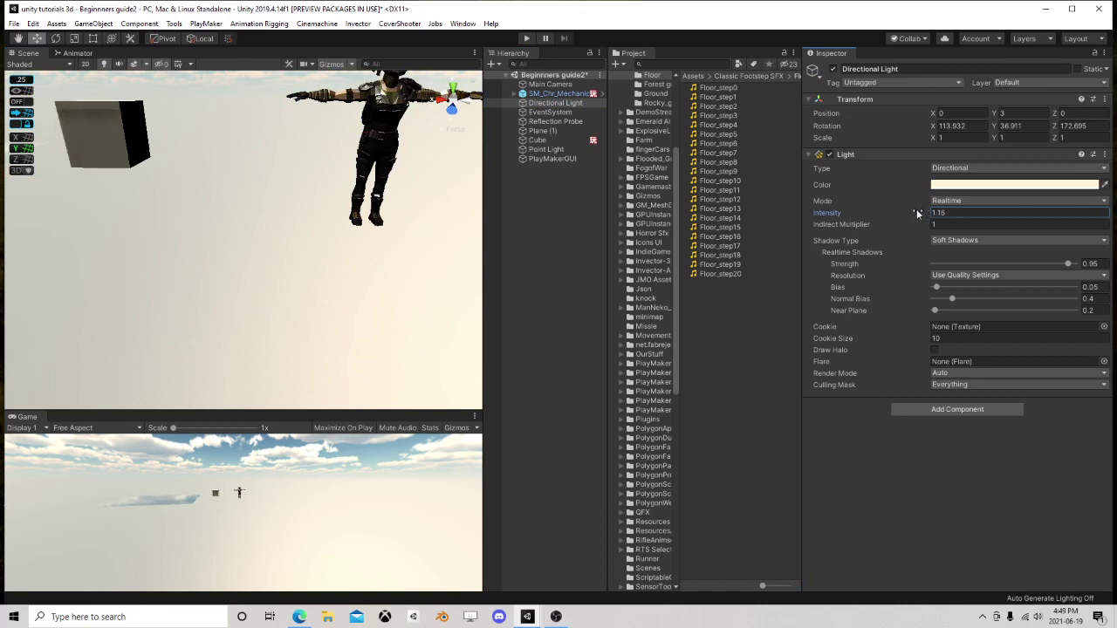
{"action": "scroll", "coordinate": [329, 184], "scroll_direction": "up", "scroll_amount": 2}
{"action": "scroll", "coordinate": [327, 184], "scroll_direction": "down", "scroll_amount": 3}
{"action": "left_click", "coordinate": [407, 337]}
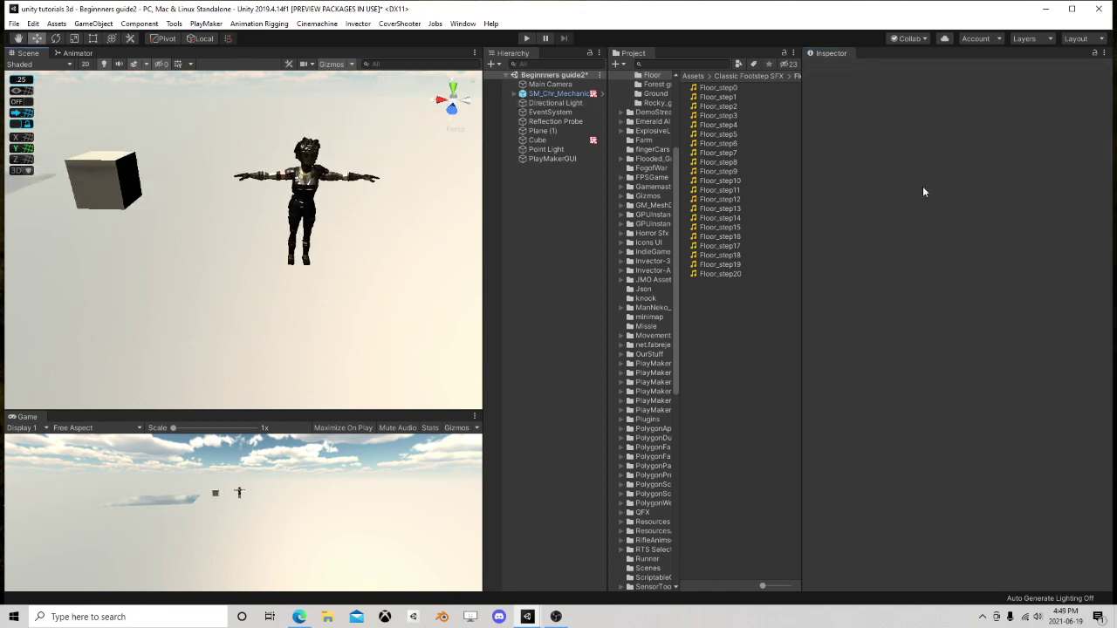
- Add a 3D Terrain object to the scene as ground for the character
{"action": "left_click", "coordinate": [543, 131]}
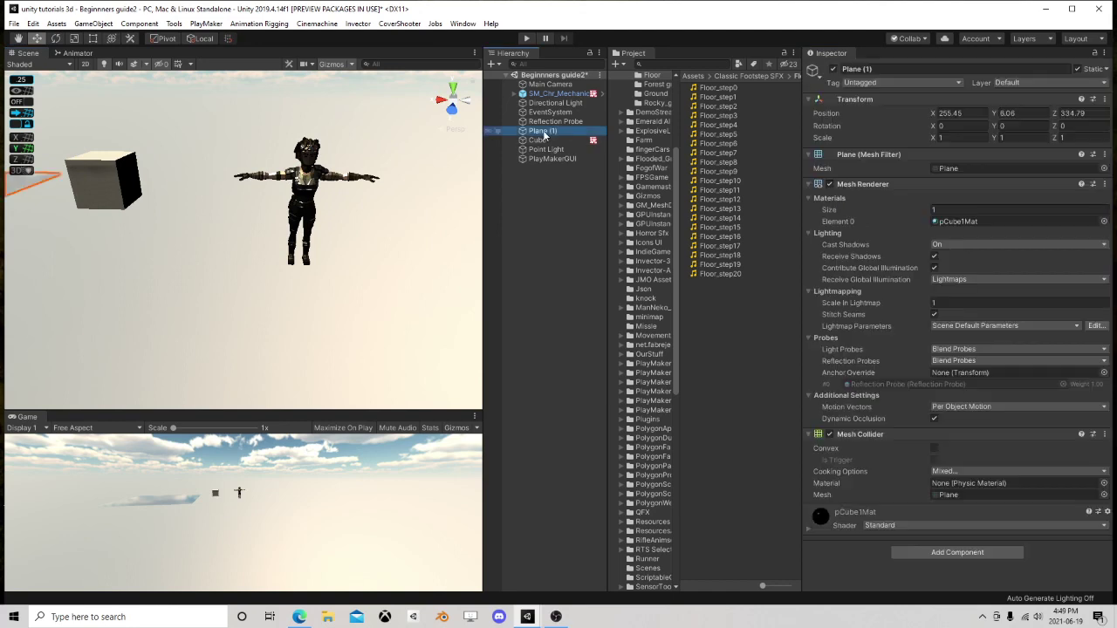
{"action": "right_click_drag", "start_coordinate": [336, 277], "coordinate": [367, 292]}
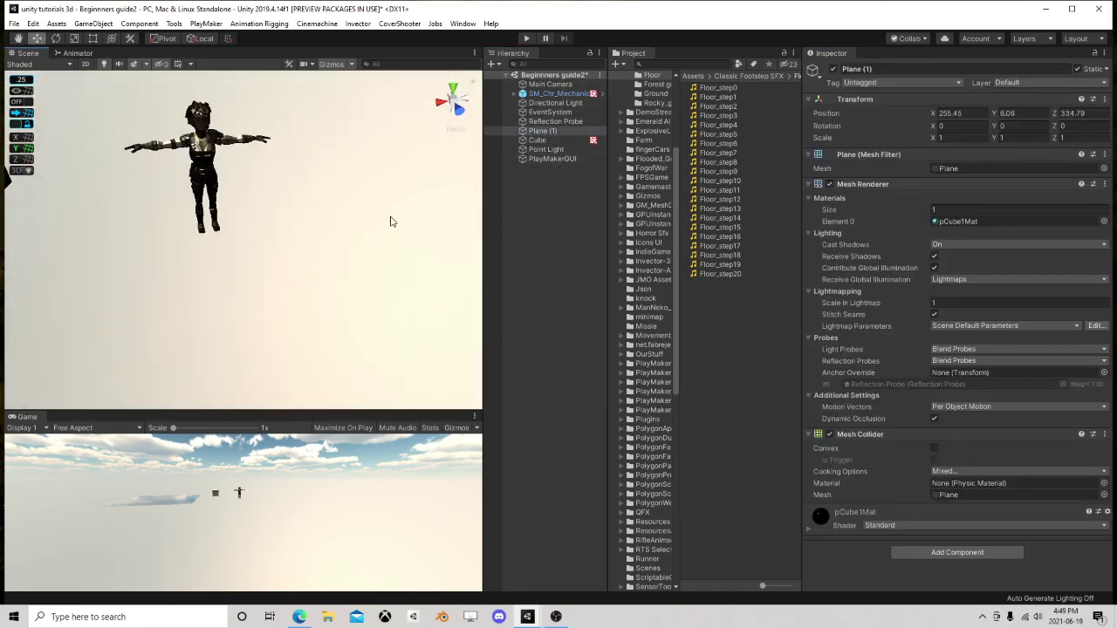
{"action": "left_click", "coordinate": [545, 78]}
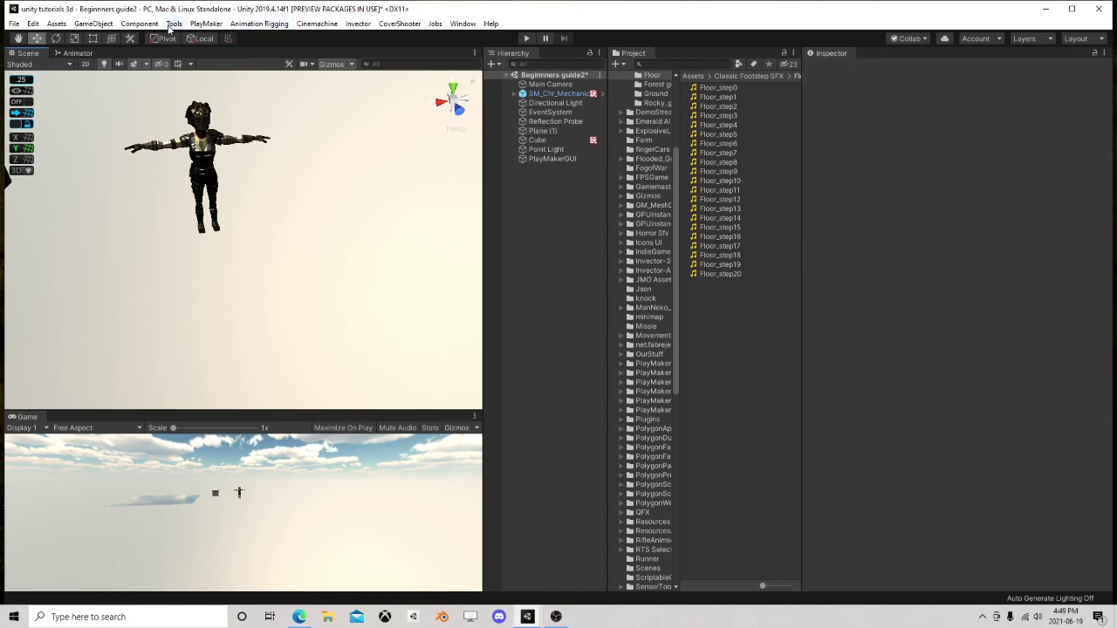
{"action": "left_click", "coordinate": [463, 24]}
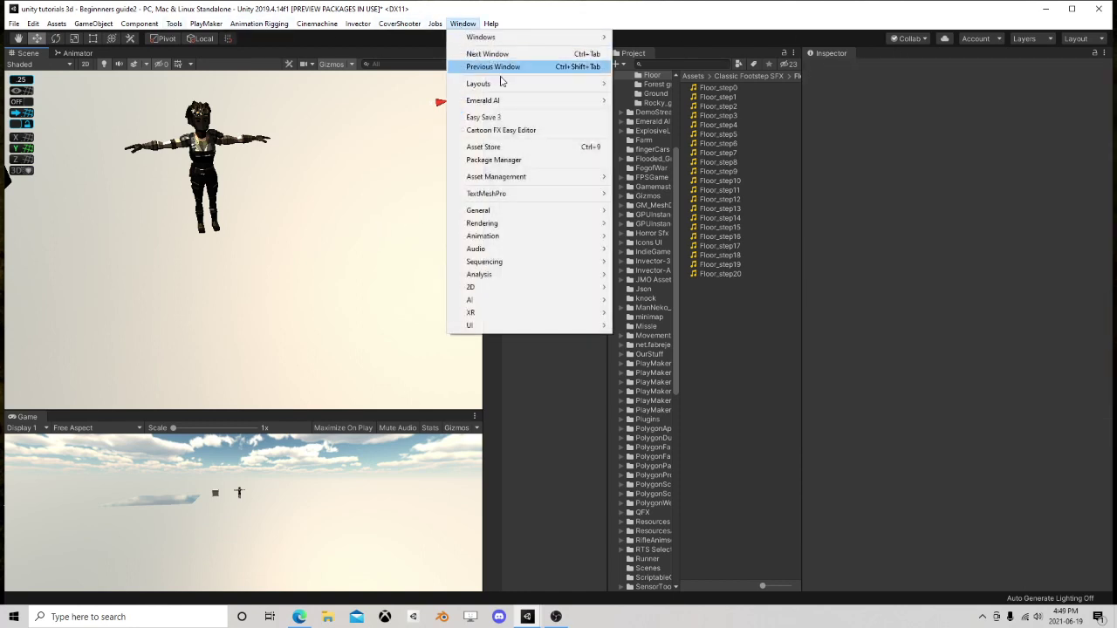
{"action": "left_click", "coordinate": [138, 24]}
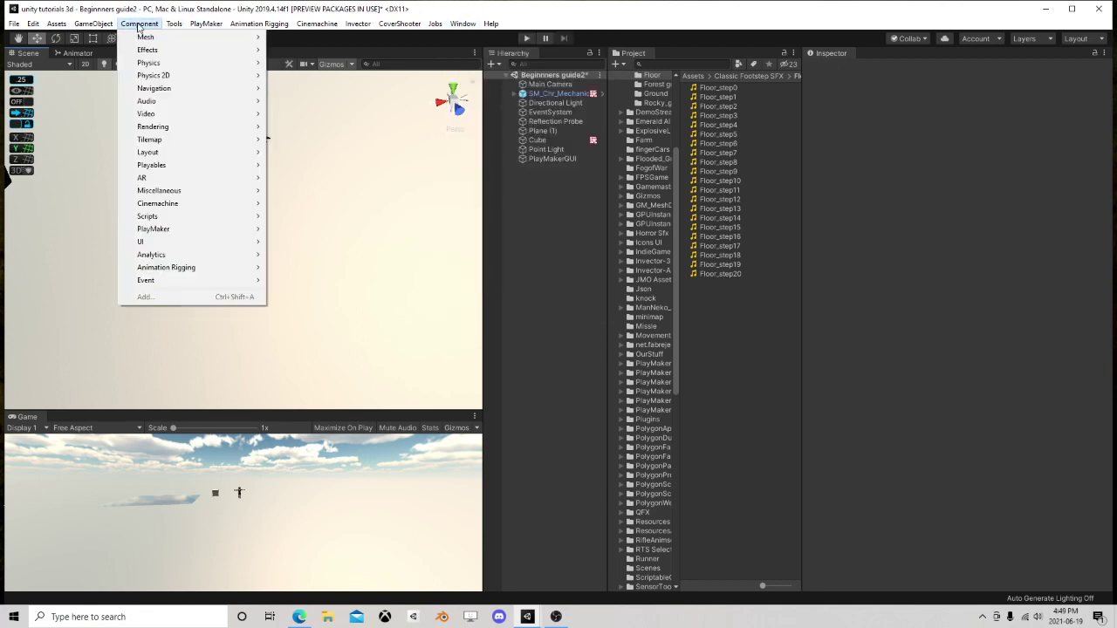
{"action": "mouse_move", "coordinate": [93, 24]}
{"action": "mouse_move", "coordinate": [140, 79]}
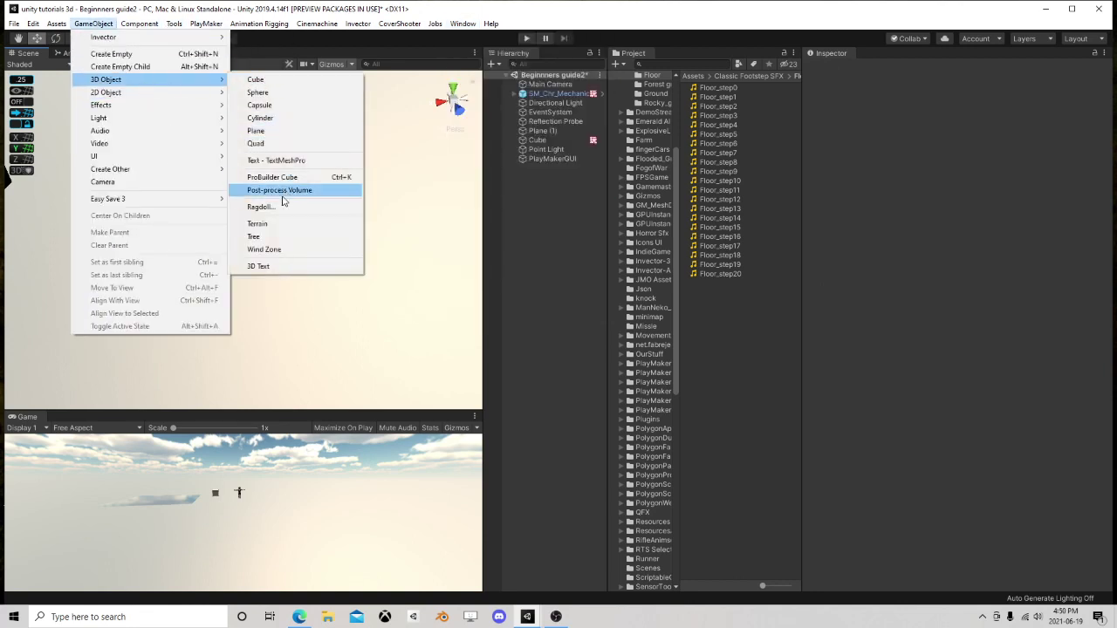
{"action": "left_click", "coordinate": [297, 223]}
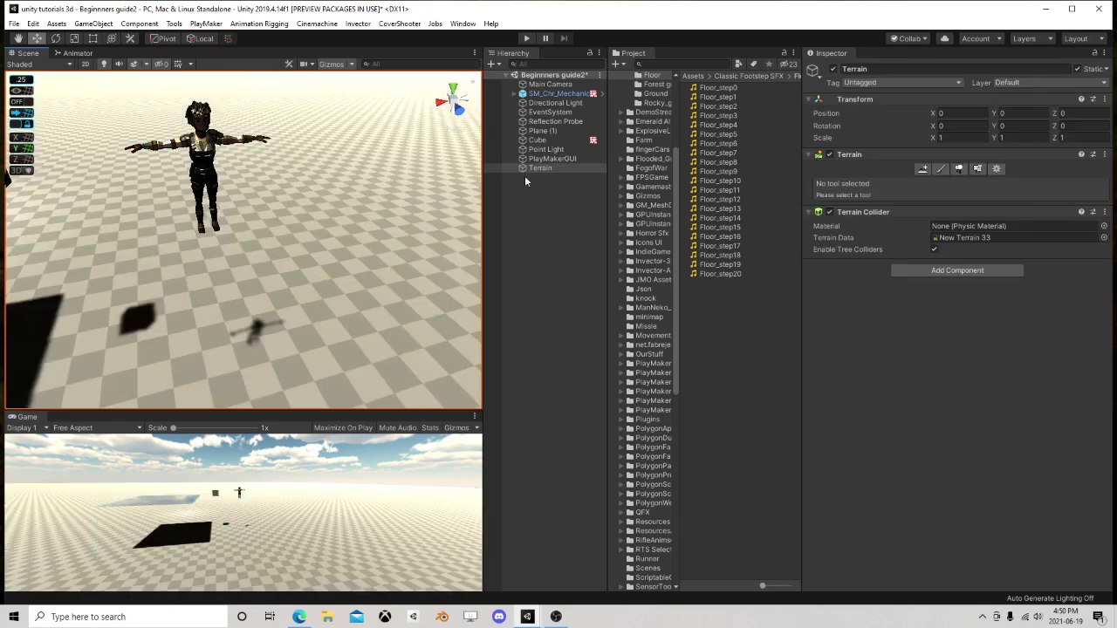
{"action": "scroll", "coordinate": [211, 229], "scroll_direction": "down", "scroll_amount": 3}
{"action": "middle_click_drag", "start_coordinate": [217, 203], "coordinate": [338, 165]}
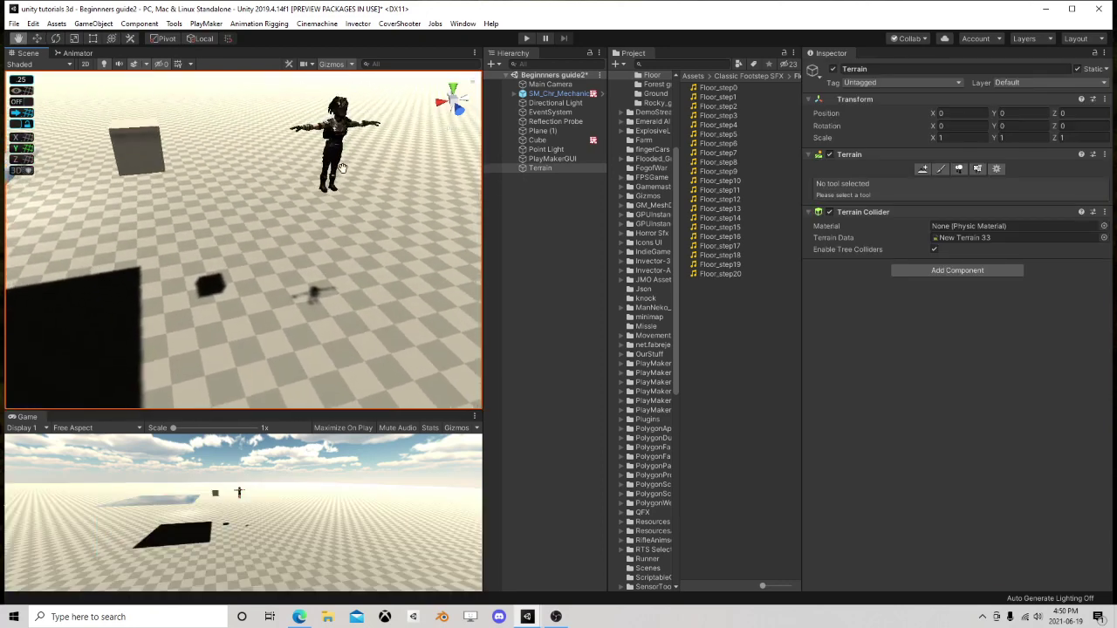
- Set the Y position of the SM_Chr_Mechanic_Female_01 character to 0 so it stands on the terrain
{"action": "left_click", "coordinate": [559, 93]}
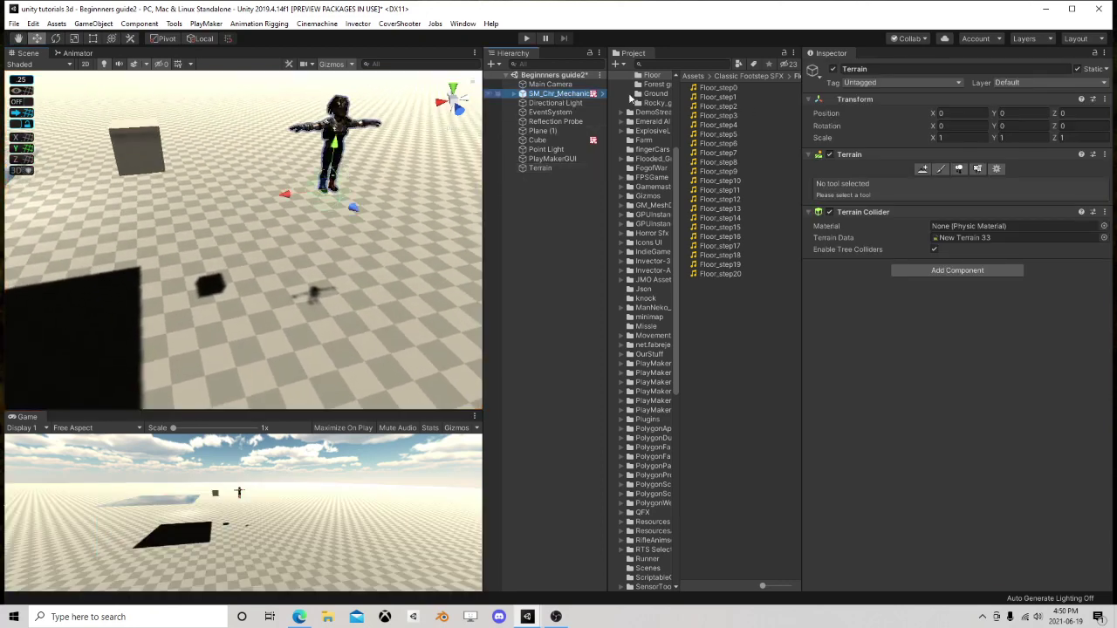
{"action": "left_click", "coordinate": [1040, 124]}
{"action": "type", "text": "0"}
{"action": "middle_click_drag", "start_coordinate": [296, 313], "coordinate": [242, 319]}
{"action": "scroll", "coordinate": [242, 200], "scroll_direction": "up", "scroll_amount": 5}
{"action": "scroll", "coordinate": [240, 202], "scroll_direction": "down", "scroll_amount": 3}
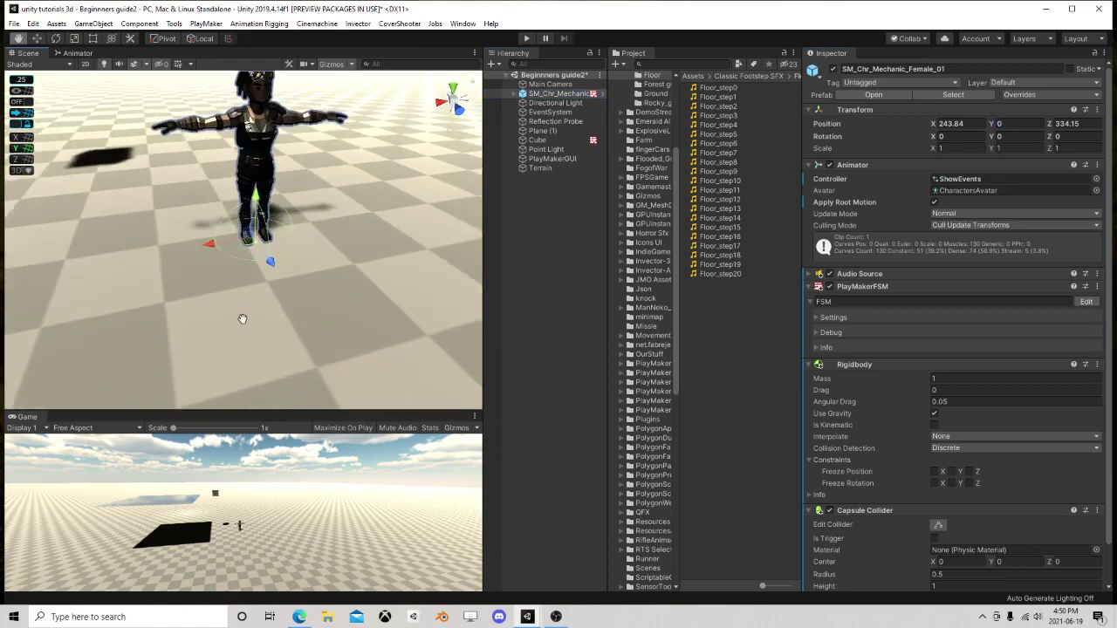
{"action": "scroll", "coordinate": [251, 297], "scroll_direction": "up", "scroll_amount": 3}
{"action": "scroll", "coordinate": [251, 298], "scroll_direction": "up", "scroll_amount": 3}
{"action": "right_click_drag", "start_coordinate": [251, 297], "coordinate": [209, 235]}
{"action": "scroll", "coordinate": [196, 253], "scroll_direction": "down", "scroll_amount": 5}
{"action": "middle_click_drag", "start_coordinate": [179, 262], "coordinate": [172, 273]}
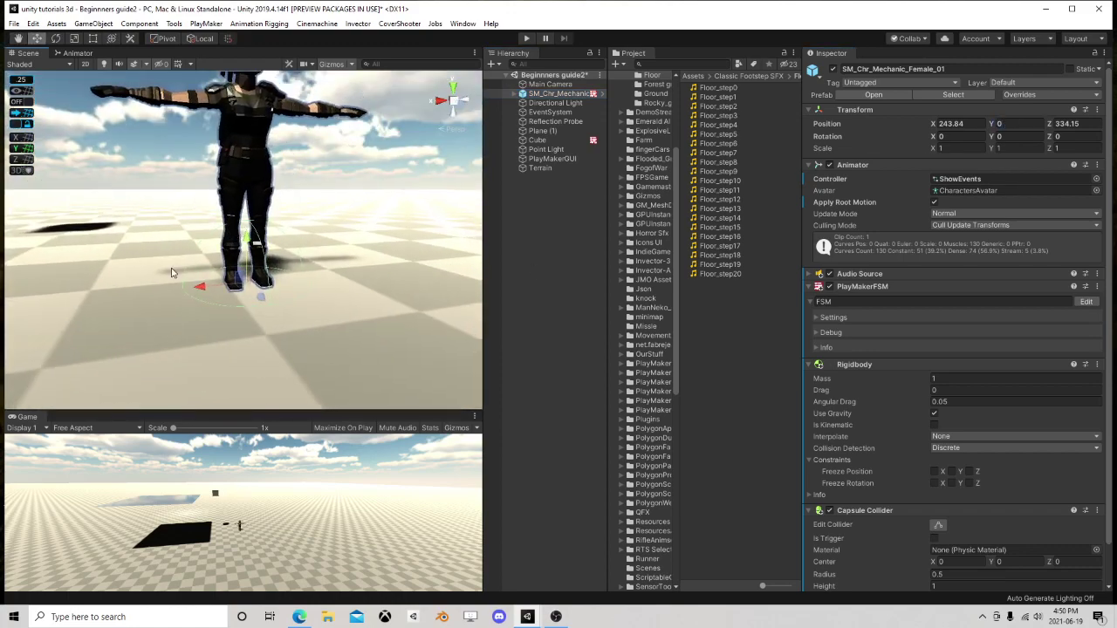
- Set the character's Capsule Collider to height 1.8, center Y 0.9 and radius 0.25
{"action": "scroll", "coordinate": [967, 475], "scroll_direction": "down", "scroll_amount": 2}
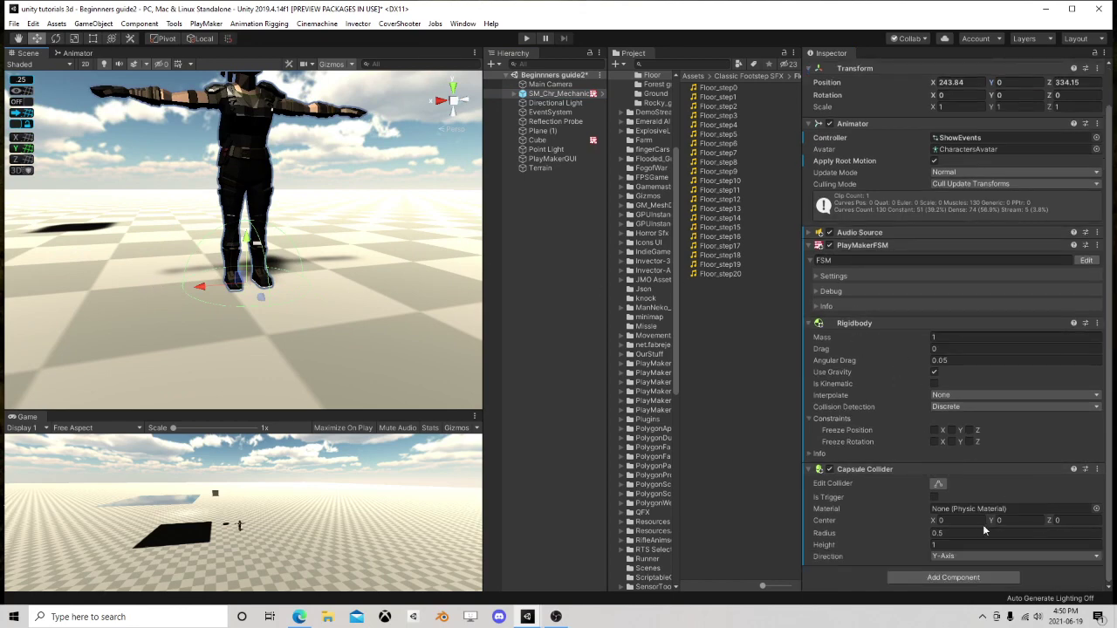
{"action": "left_click", "coordinate": [935, 544]}
{"action": "type", "text": "1.8"}
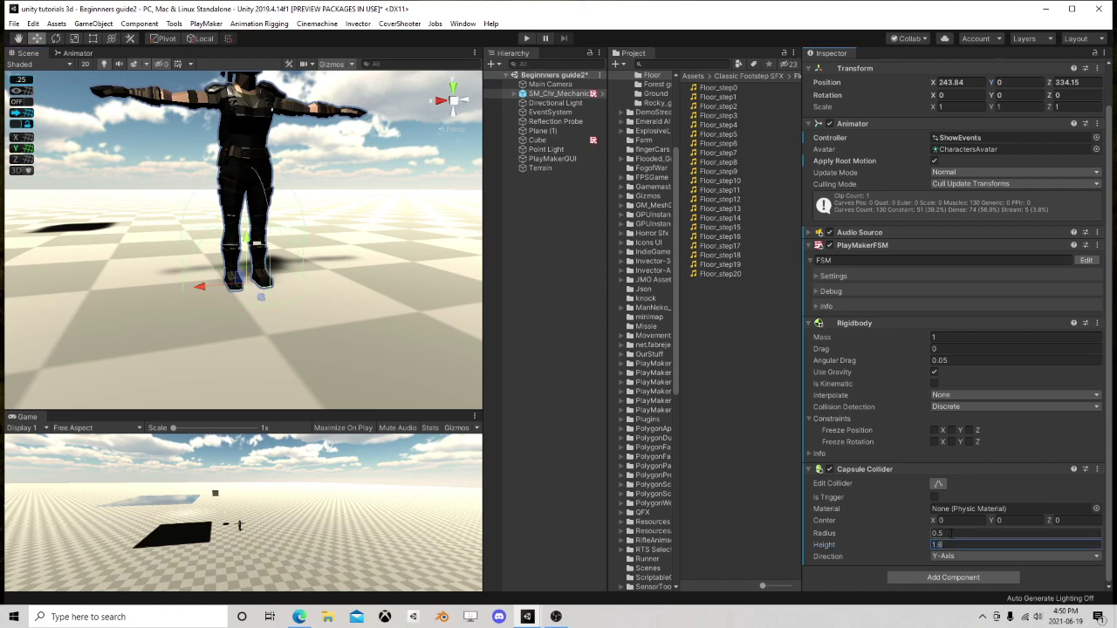
{"action": "left_click", "coordinate": [1027, 521]}
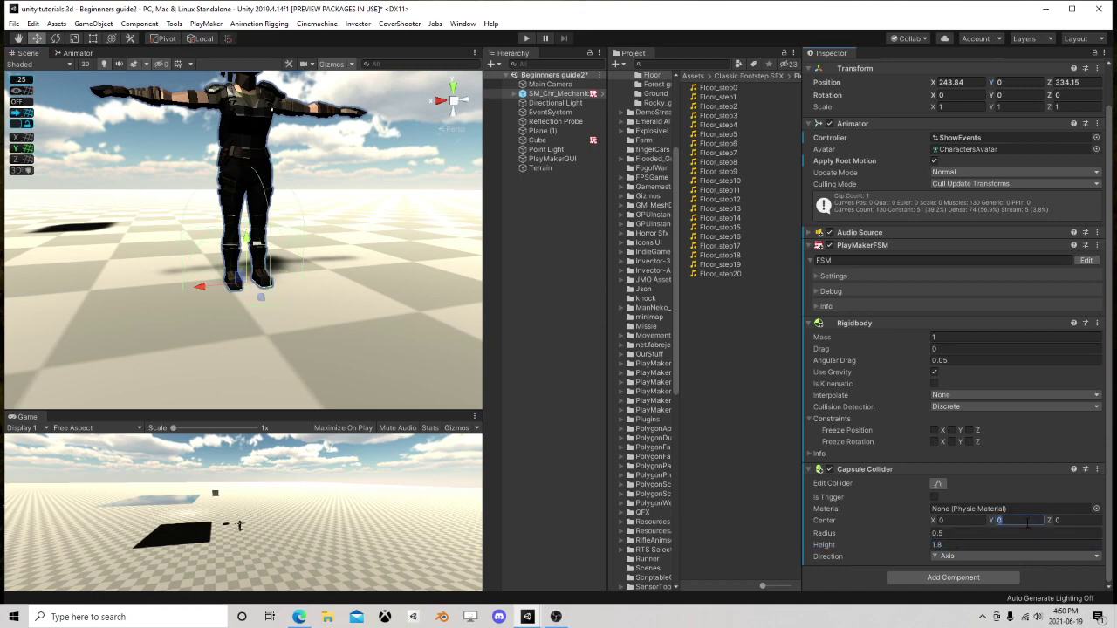
{"action": "middle_click_drag", "start_coordinate": [316, 174], "coordinate": [218, 278]}
{"action": "left_click_drag", "start_coordinate": [259, 258], "coordinate": [284, 245], "text": "alt"}
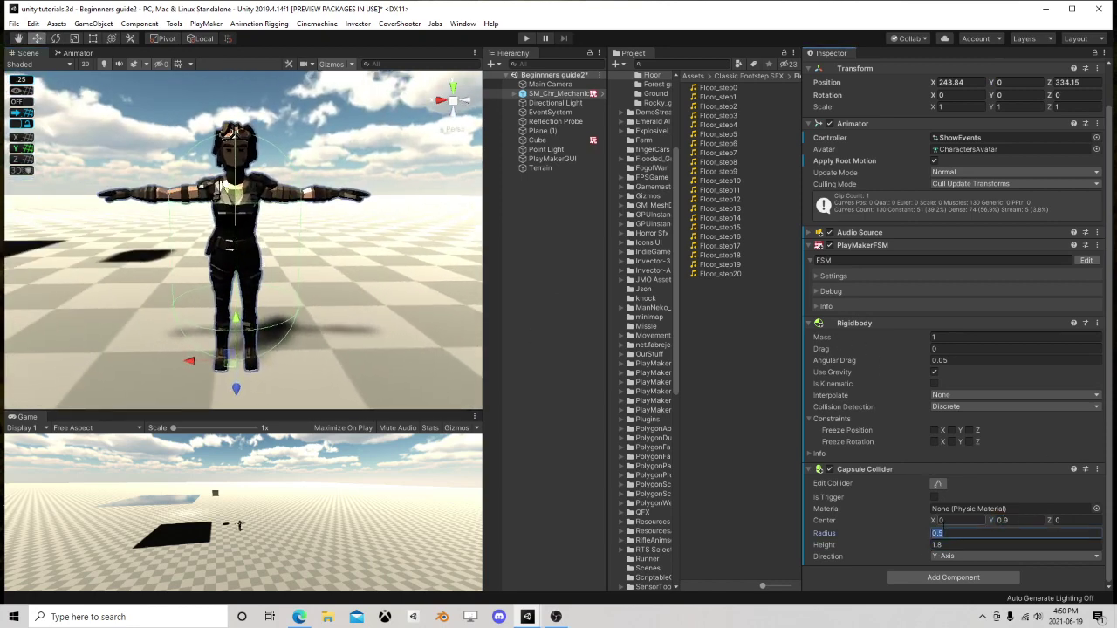
{"action": "type", "text": ".25"}
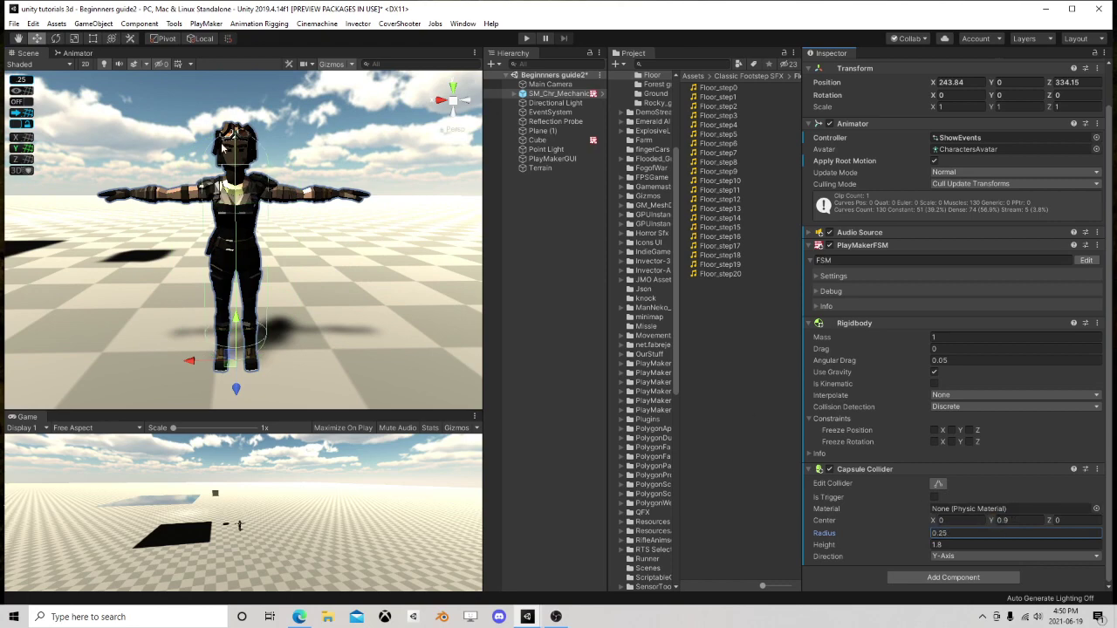
- Raise the character slightly to Y 0.13 and turn off Apply Root Motion in its Animator
{"action": "middle_click_drag", "start_coordinate": [222, 149], "coordinate": [346, 223]}
{"action": "middle_click_drag", "start_coordinate": [338, 318], "coordinate": [318, 253]}
{"action": "scroll", "coordinate": [318, 253], "scroll_direction": "up", "scroll_amount": 5}
{"action": "right_click_drag", "start_coordinate": [223, 201], "coordinate": [348, 237]}
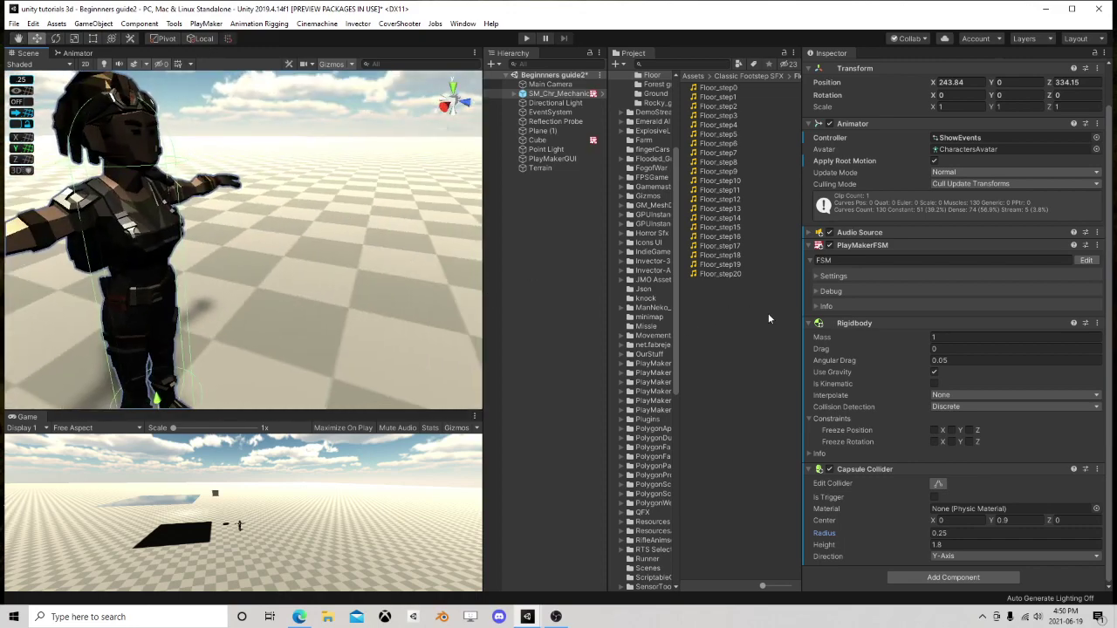
{"action": "left_click_drag", "start_coordinate": [386, 344], "coordinate": [339, 285], "text": "alt"}
{"action": "right_click_drag", "start_coordinate": [338, 284], "coordinate": [324, 305]}
{"action": "middle_click_drag", "start_coordinate": [325, 306], "coordinate": [293, 284]}
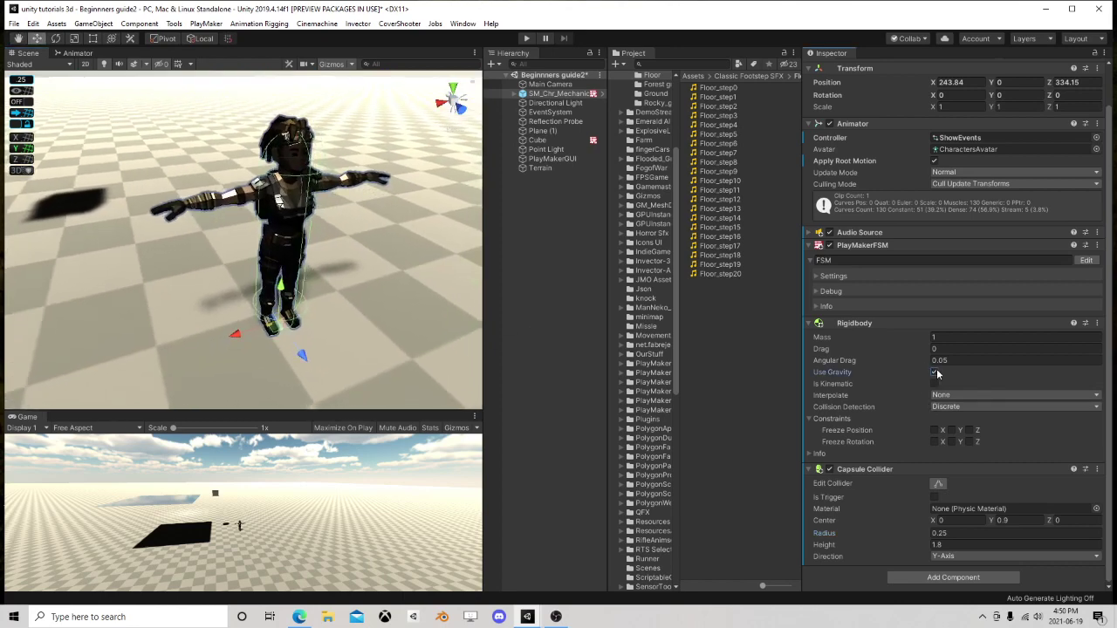
{"action": "scroll", "coordinate": [262, 262], "scroll_direction": "down", "scroll_amount": 4}
{"action": "mouse_move", "coordinate": [251, 262]}
{"action": "left_mouse_down"}
{"action": "mouse_move", "coordinate": [234, 78]}
{"action": "mouse_move", "coordinate": [224, 182]}
{"action": "mouse_move", "coordinate": [232, 267]}
{"action": "left_mouse_up"}
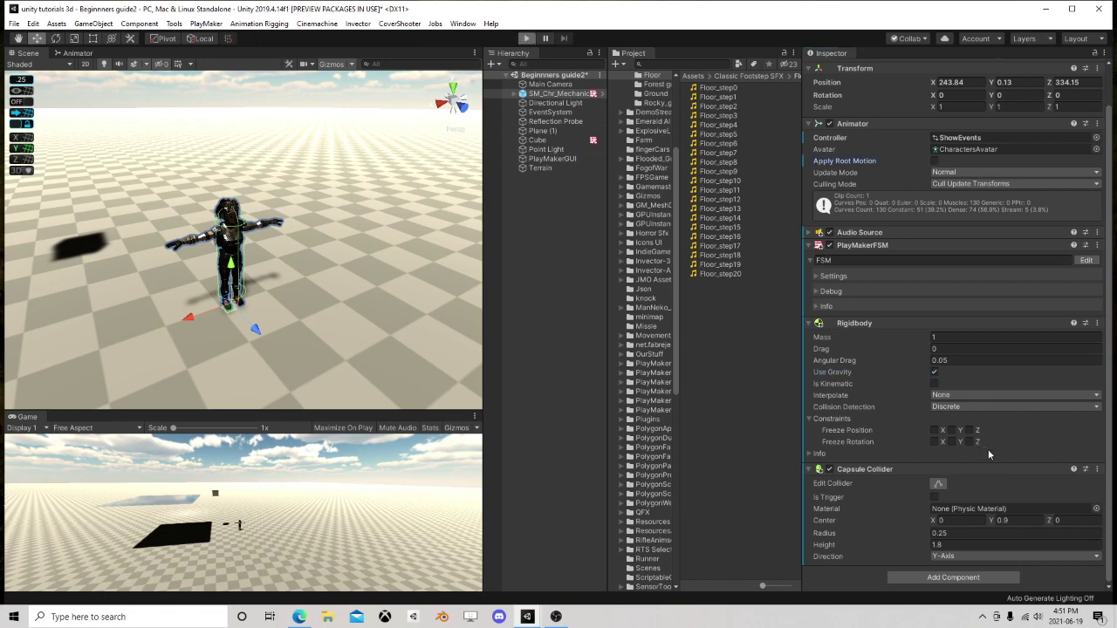
- Run the scene, try lifting and rotating the character to test its Rigidbody, and stop play mode
{"action": "key", "text": "ctrl+p"}
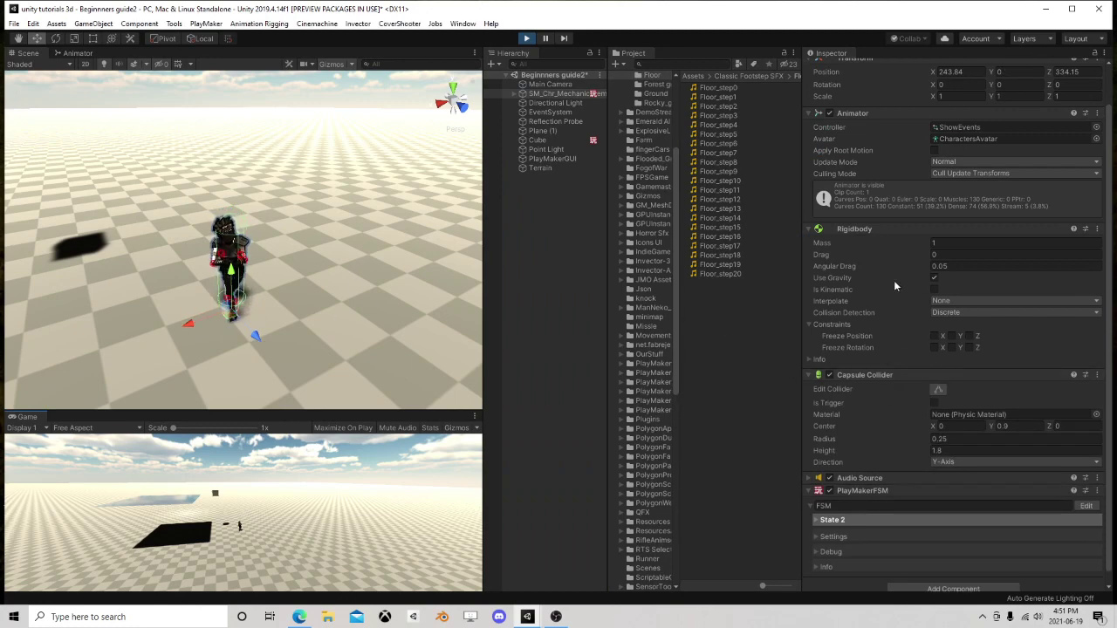
{"action": "scroll", "coordinate": [930, 330], "scroll_direction": "up", "scroll_amount": 1}
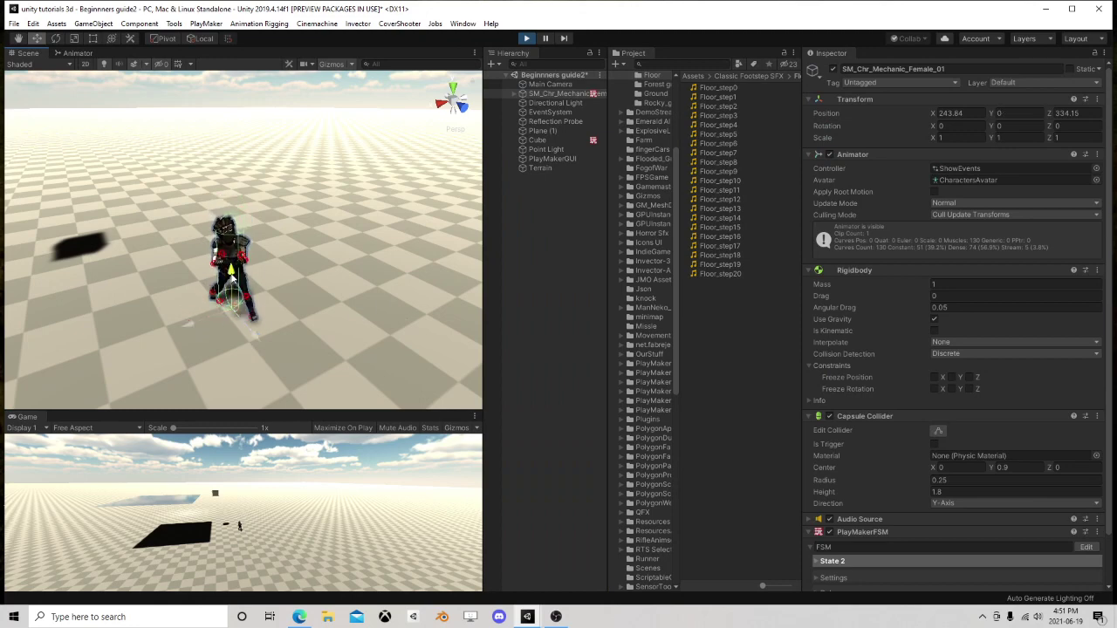
{"action": "left_click_drag", "start_coordinate": [234, 278], "coordinate": [245, 125]}
{"action": "left_click", "coordinate": [55, 38]}
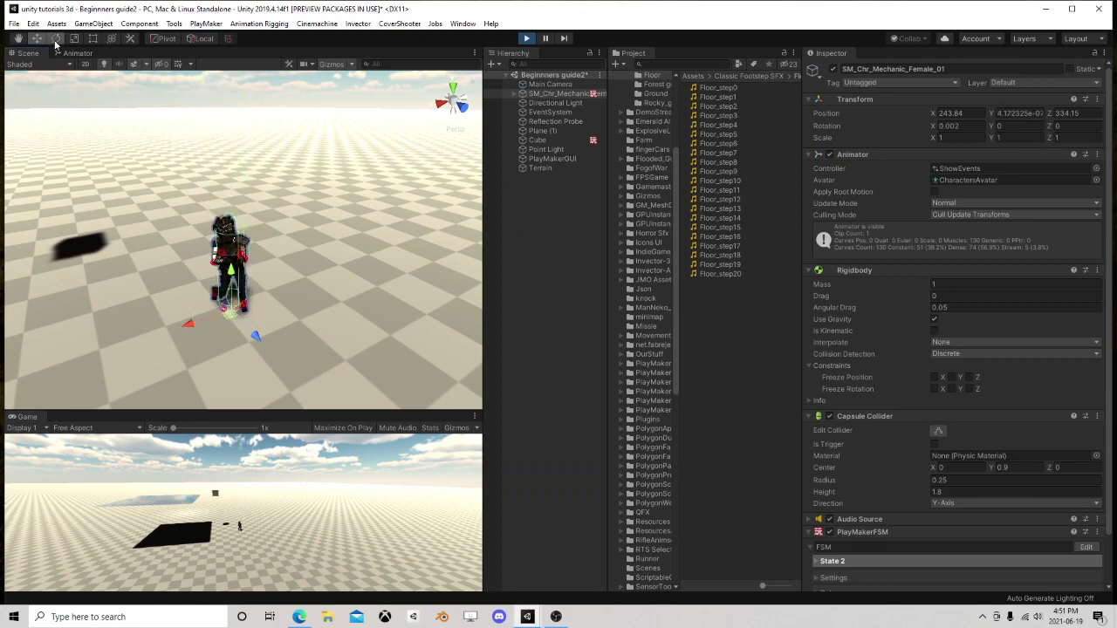
{"action": "left_click_drag", "start_coordinate": [212, 279], "coordinate": [238, 290]}
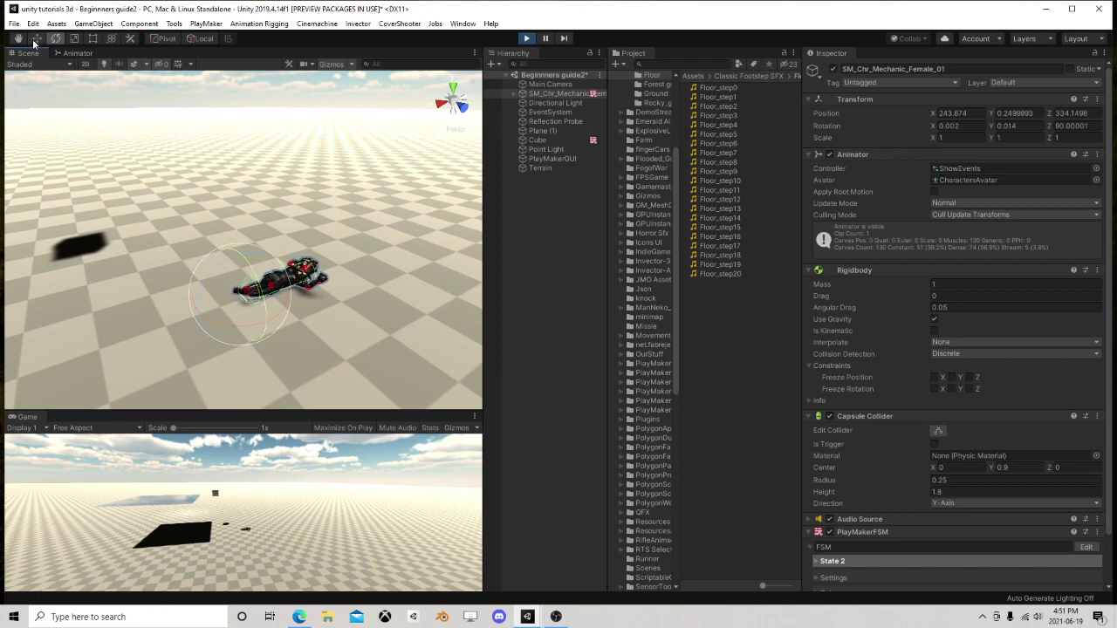
{"action": "key", "text": "w"}
{"action": "left_click", "coordinate": [526, 38]}
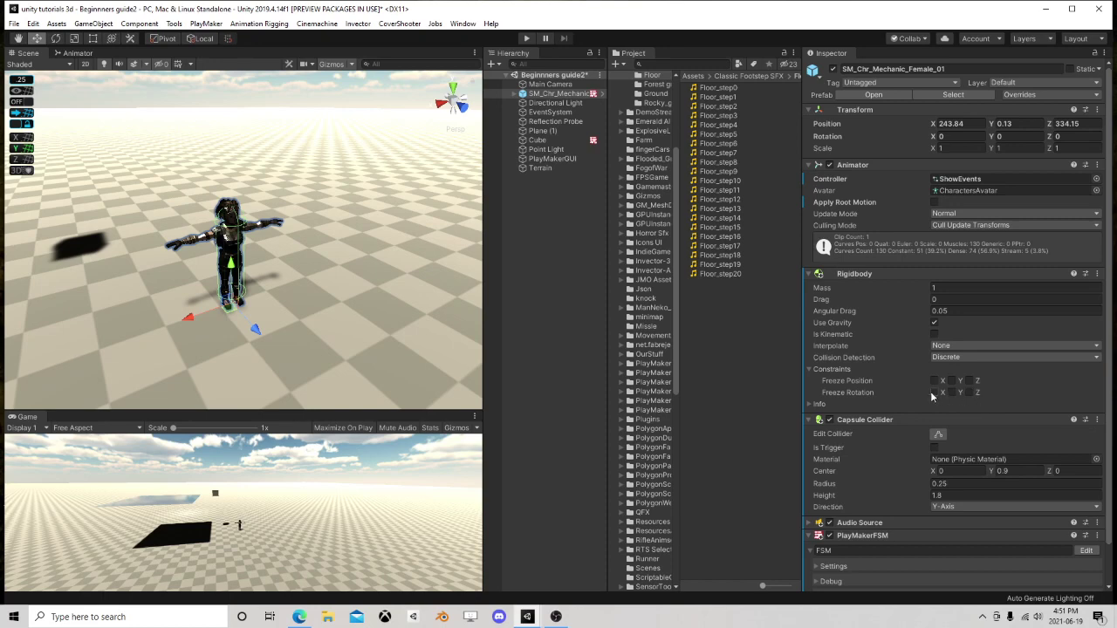
- Freeze the character's Rigidbody rotation on X and Z, and test it in play mode by rotating the character
{"action": "left_click", "coordinate": [934, 393]}
{"action": "key", "text": "ctrl+p"}
{"action": "key", "text": "e"}
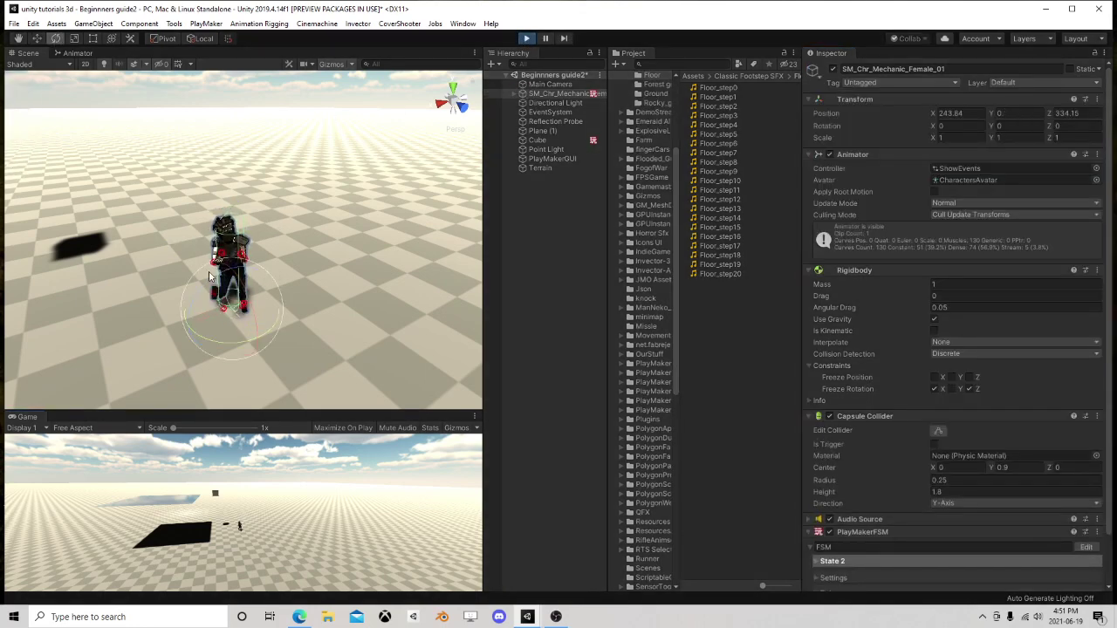
{"action": "mouse_move", "coordinate": [218, 341]}
{"action": "left_mouse_down"}
{"action": "mouse_move", "coordinate": [477, 326]}
{"action": "mouse_move", "coordinate": [103, 373]}
{"action": "mouse_move", "coordinate": [291, 365]}
{"action": "mouse_move", "coordinate": [334, 338]}
{"action": "mouse_move", "coordinate": [267, 342]}
{"action": "mouse_move", "coordinate": [241, 364]}
{"action": "mouse_move", "coordinate": [220, 350]}
{"action": "left_mouse_up"}
{"action": "left_click_drag", "start_coordinate": [267, 285], "coordinate": [131, 239]}
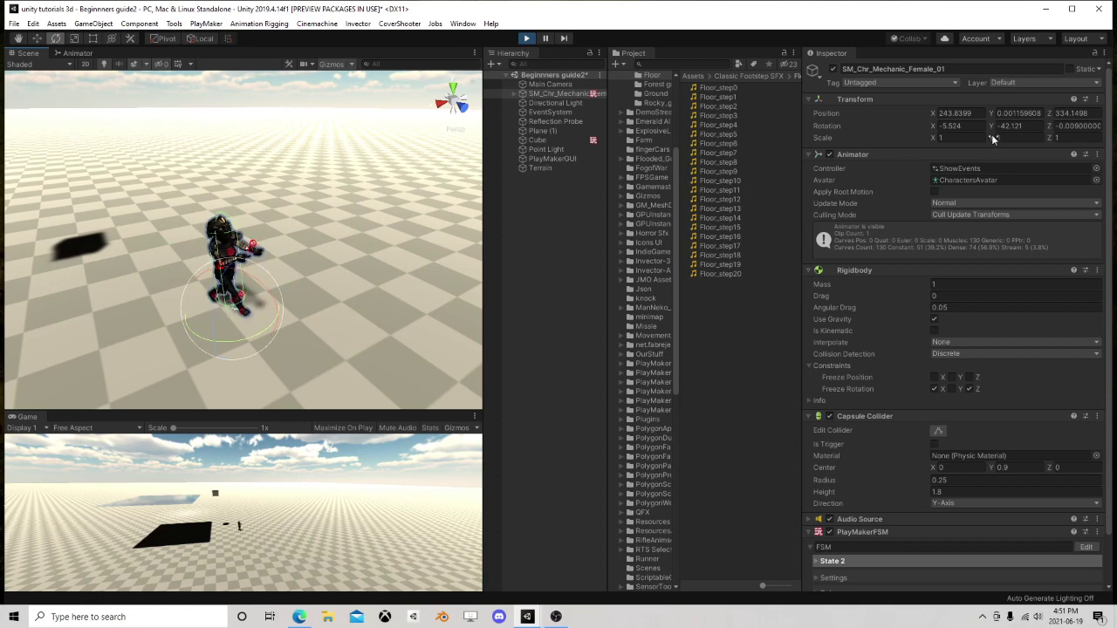
- Reset the character's X and Z rotation to 0 while the scene is running
{"action": "left_click", "coordinate": [951, 125]}
{"action": "type", "text": "0"}
{"action": "left_click", "coordinate": [1073, 125]}
{"action": "type", "text": "0"}
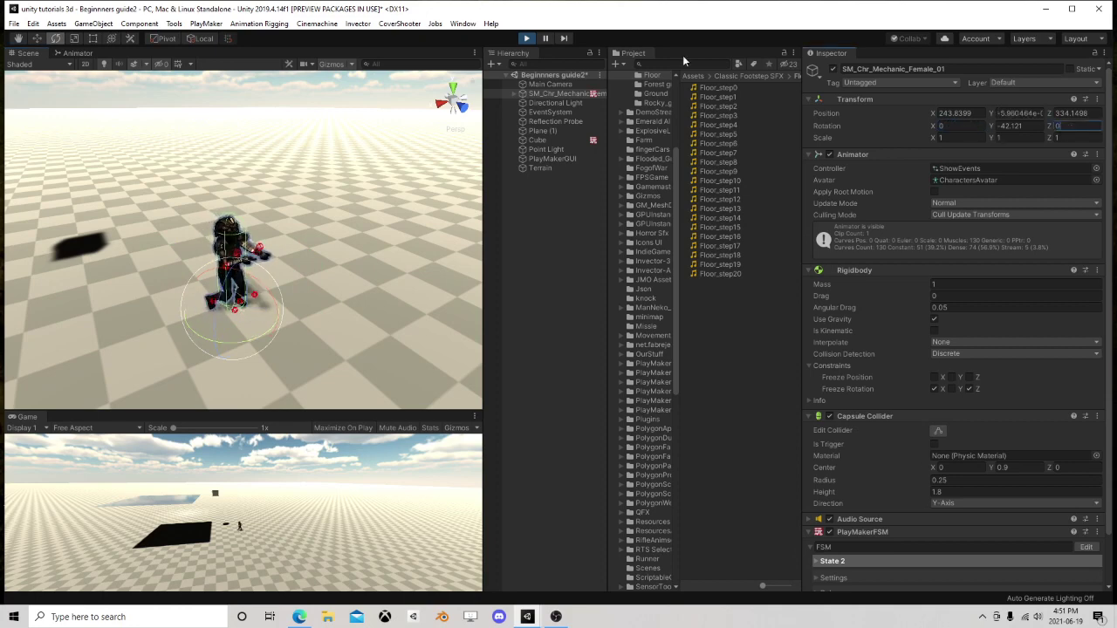
- Turn off Use Gravity on the running character's Rigidbody, test its height movement, and enable Is Kinematic
{"action": "left_click", "coordinate": [527, 39]}
{"action": "key", "text": "w"}
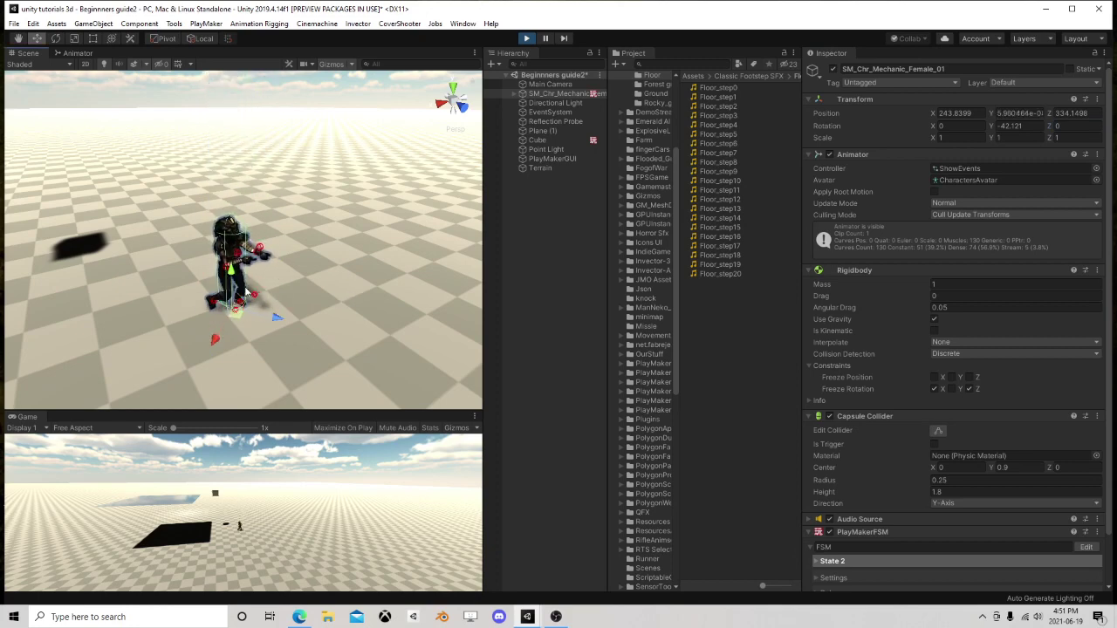
{"action": "left_click", "coordinate": [934, 321]}
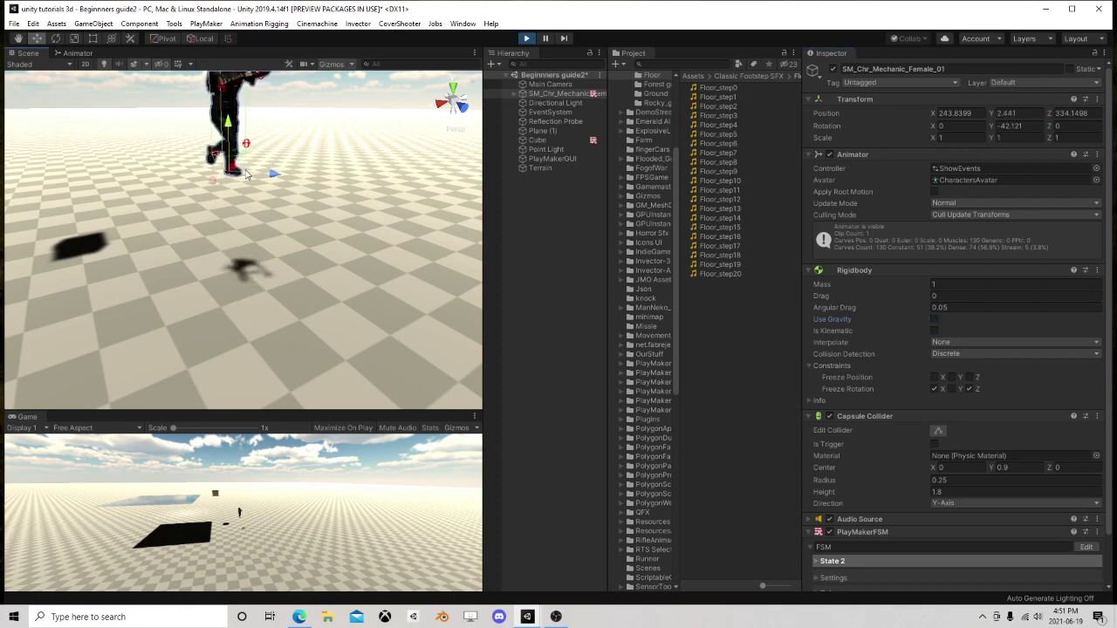
{"action": "left_click", "coordinate": [934, 331]}
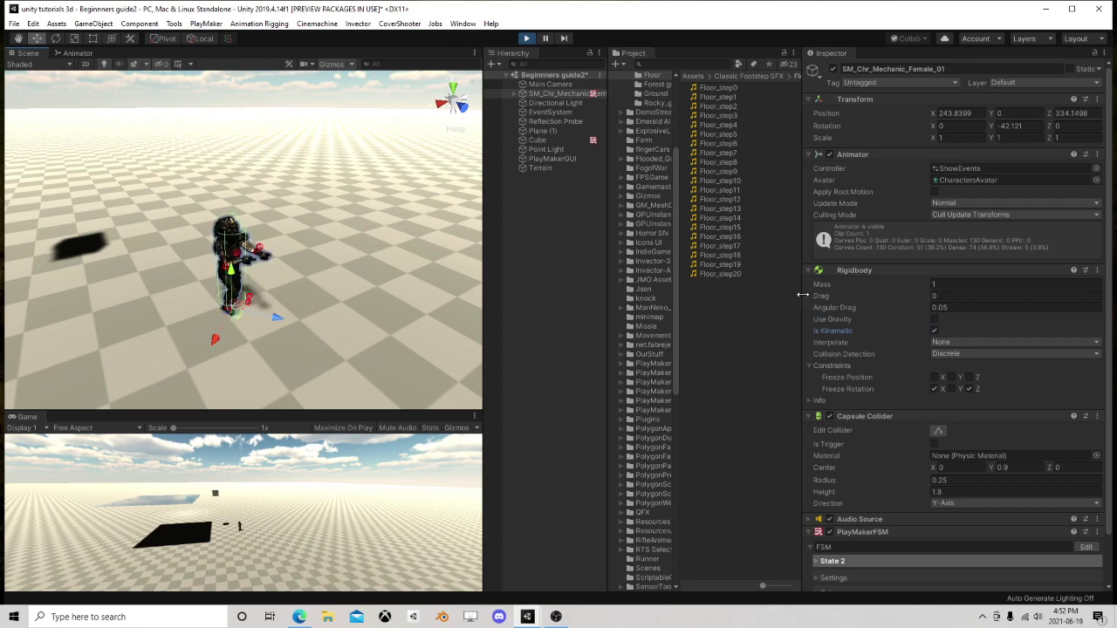
- Pause the running scene and add a 3D Sphere near the character
{"action": "mouse_move", "coordinate": [353, 220]}
{"action": "right_mouse_down"}
{"action": "mouse_move", "coordinate": [257, 204]}
{"action": "mouse_move", "coordinate": [287, 229]}
{"action": "mouse_move", "coordinate": [349, 238]}
{"action": "right_mouse_up"}
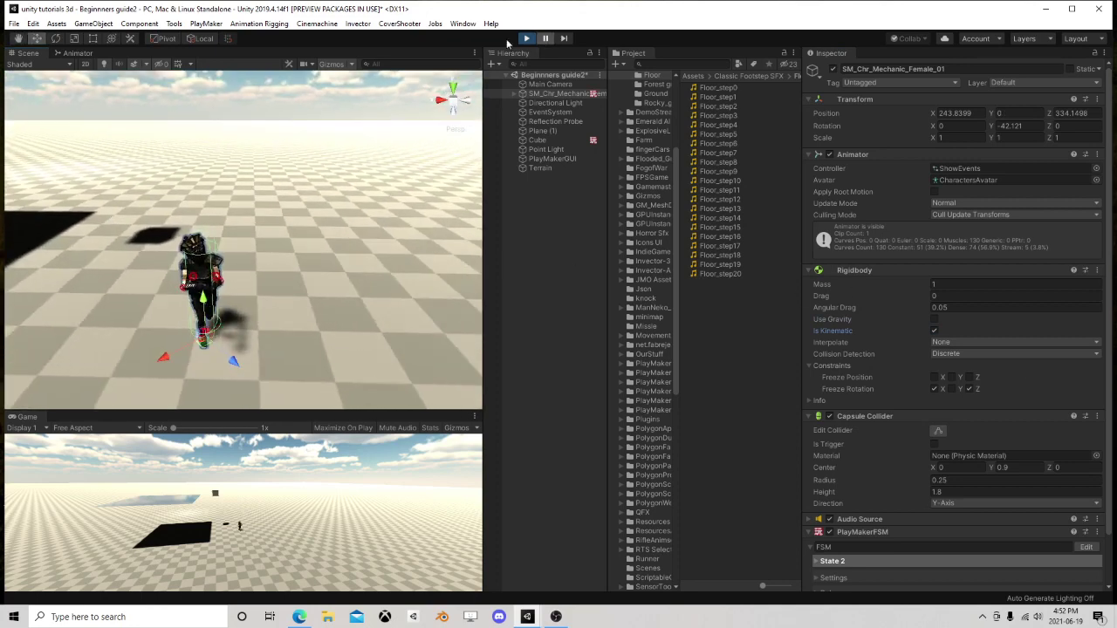
{"action": "left_click", "coordinate": [84, 27]}
{"action": "mouse_move", "coordinate": [117, 79]}
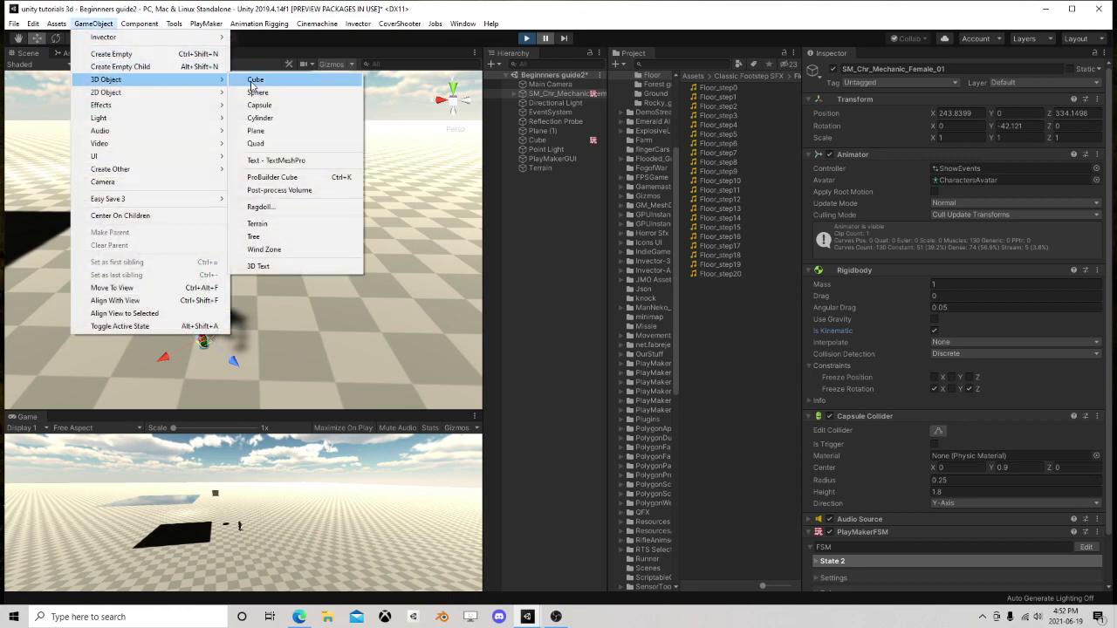
{"action": "left_click", "coordinate": [284, 92]}
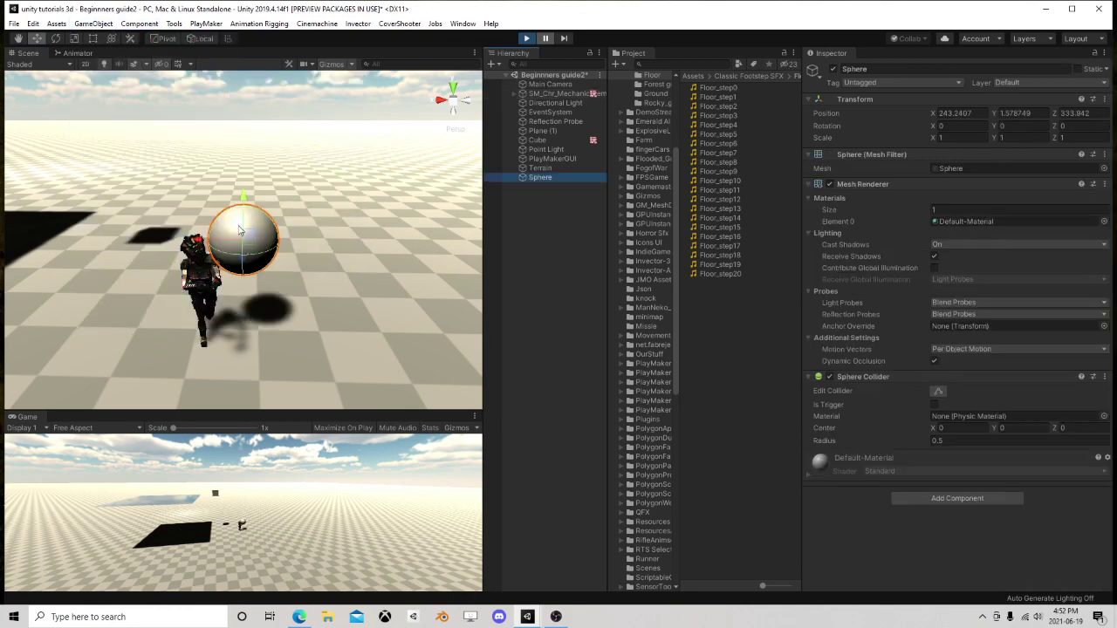
- Add a Rigidbody component to the sphere
{"action": "left_click", "coordinate": [979, 496]}
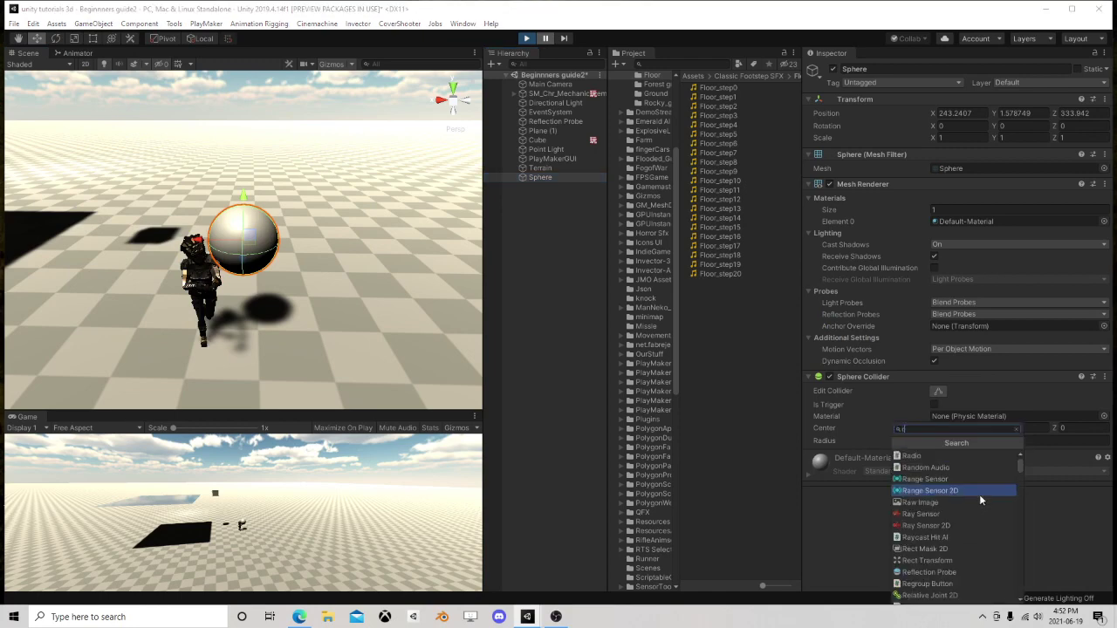
{"action": "type", "text": "r"}
{"action": "left_click", "coordinate": [941, 502]}
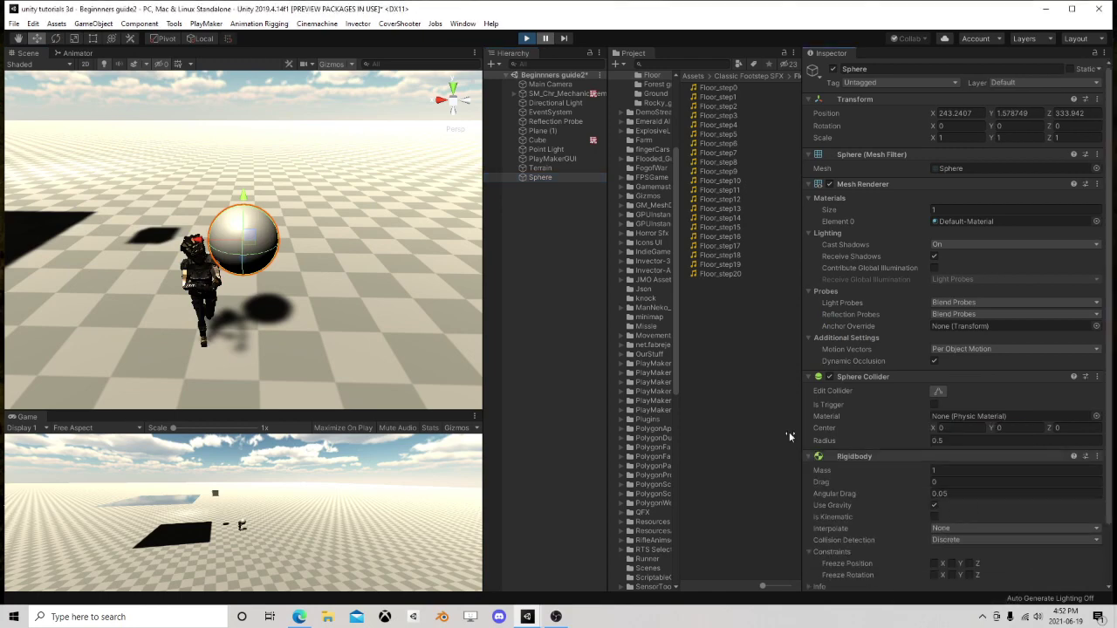
- Move the sphere directly over the character and raise it well above the head, to about Y 3.33
{"action": "right_click_drag", "start_coordinate": [173, 167], "coordinate": [202, 190]}
{"action": "middle_click_drag", "start_coordinate": [202, 189], "coordinate": [318, 345]}
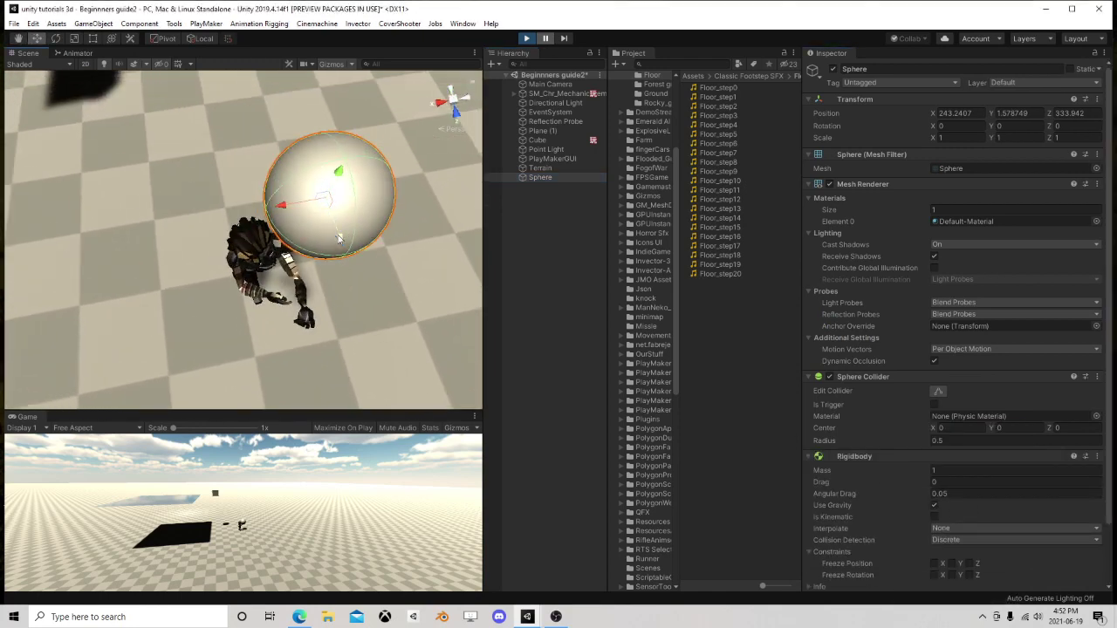
{"action": "left_click_drag", "start_coordinate": [323, 212], "coordinate": [256, 238]}
{"action": "right_click_drag", "start_coordinate": [256, 237], "coordinate": [278, 188]}
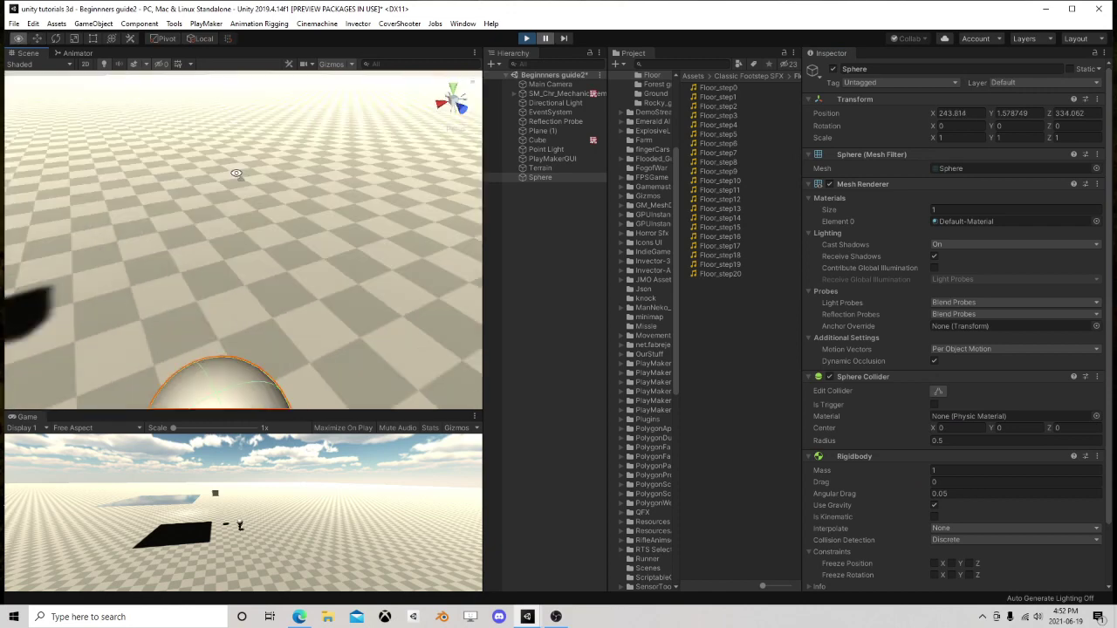
{"action": "scroll", "coordinate": [281, 205], "scroll_direction": "down", "scroll_amount": 3}
{"action": "middle_click_drag", "start_coordinate": [281, 214], "coordinate": [240, 133]}
{"action": "scroll", "coordinate": [240, 133], "scroll_direction": "up", "scroll_amount": 2}
{"action": "left_click_drag", "start_coordinate": [233, 192], "coordinate": [217, 73]}
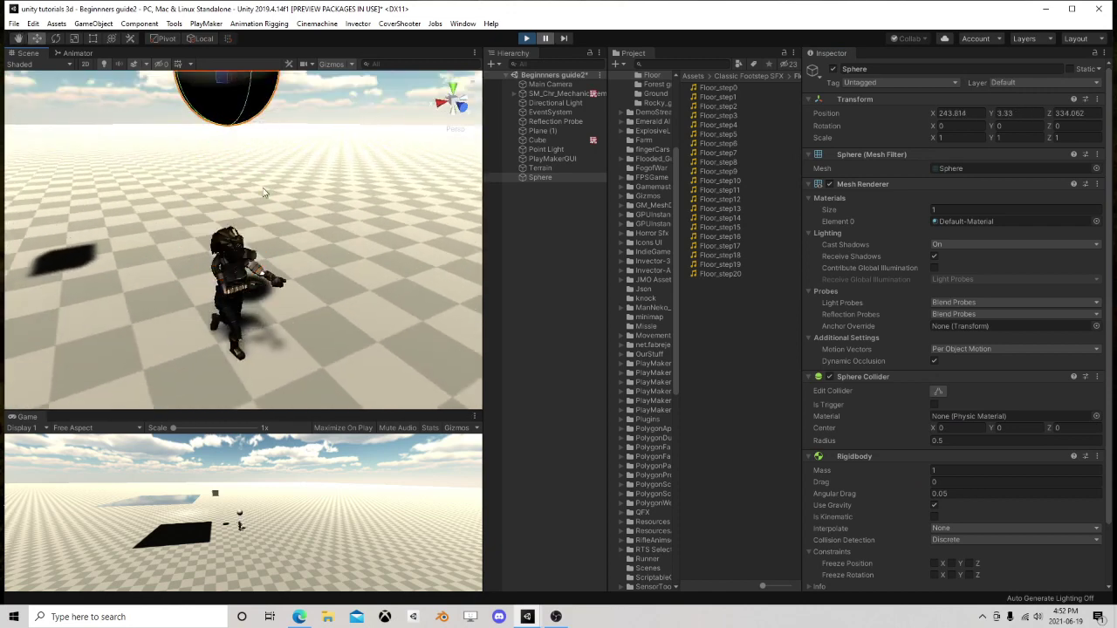
- Resume the paused scene to drop the sphere onto the character, and exit play mode
{"action": "scroll", "coordinate": [288, 240], "scroll_direction": "down", "scroll_amount": 4}
{"action": "right_click_drag", "start_coordinate": [300, 262], "coordinate": [285, 267]}
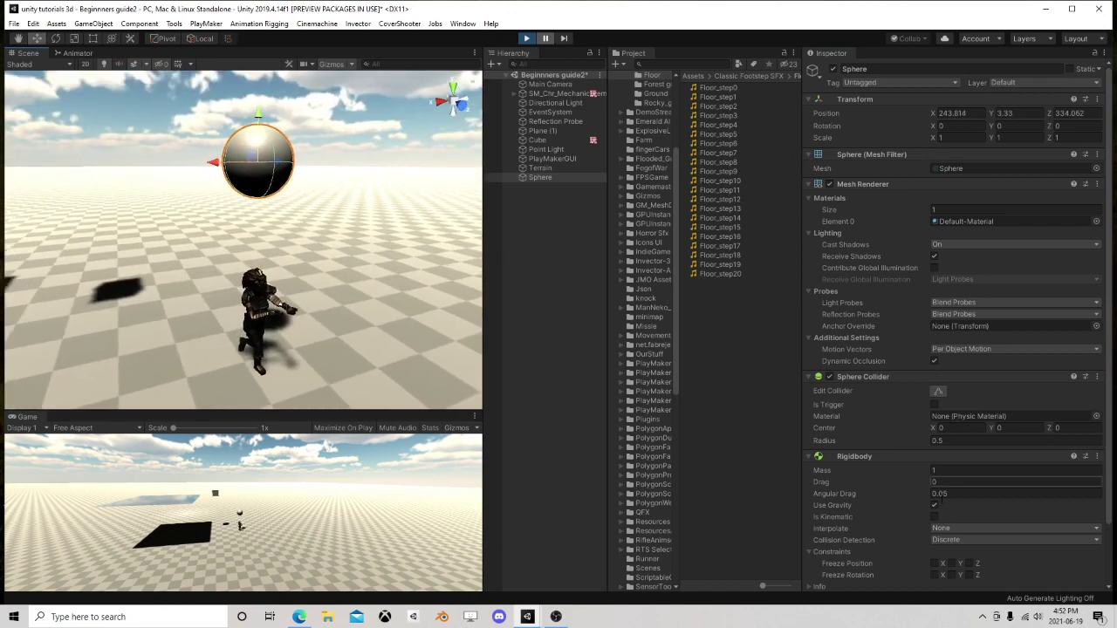
{"action": "left_click", "coordinate": [547, 39]}
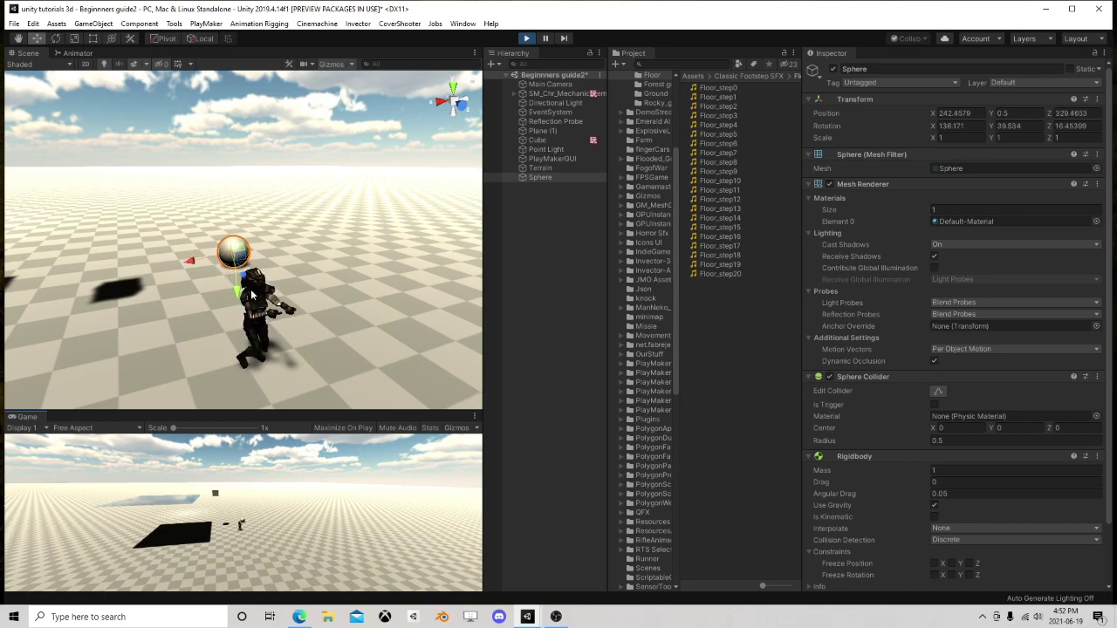
{"action": "left_click", "coordinate": [528, 38]}
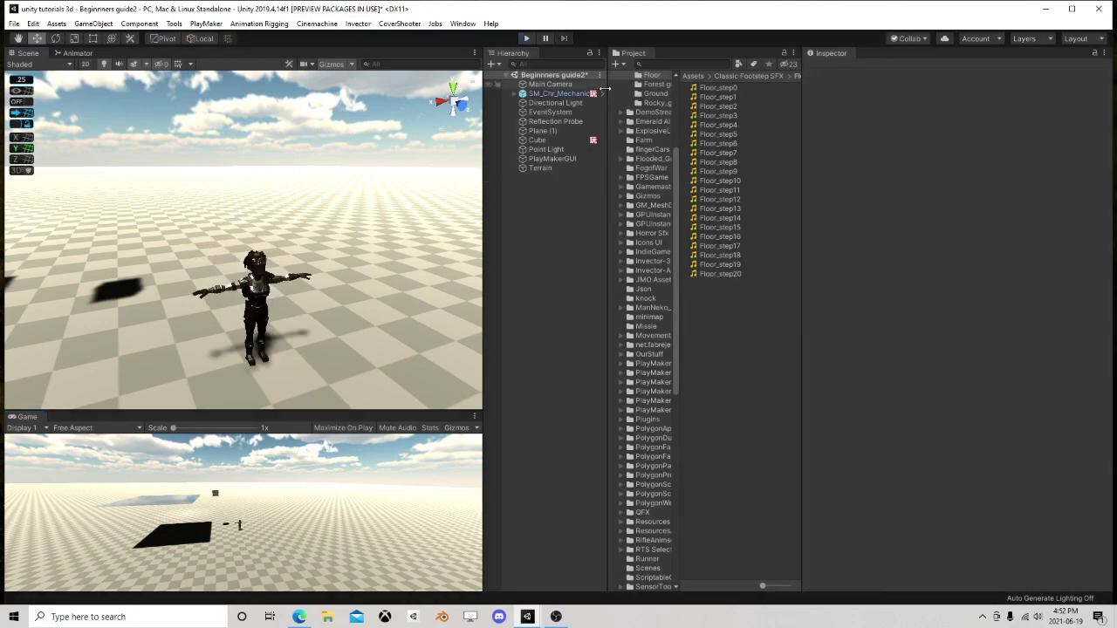
- Turn off Use Gravity and enable Is Kinematic on the mechanic character's Rigidbody
{"action": "left_click", "coordinate": [568, 93]}
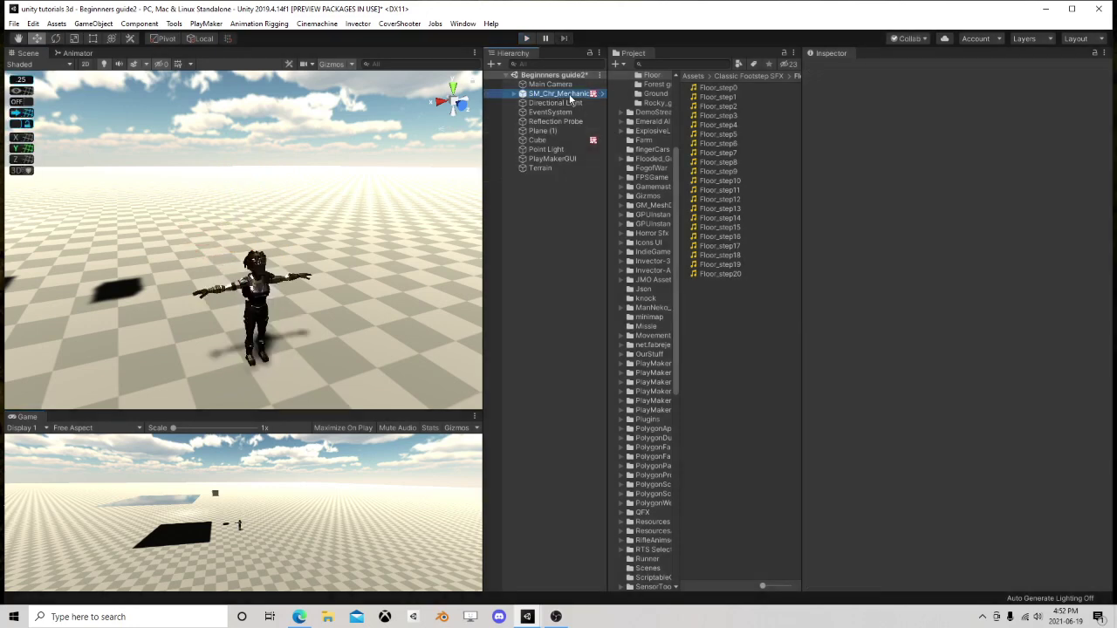
{"action": "scroll", "coordinate": [871, 316], "scroll_direction": "down", "scroll_amount": 2}
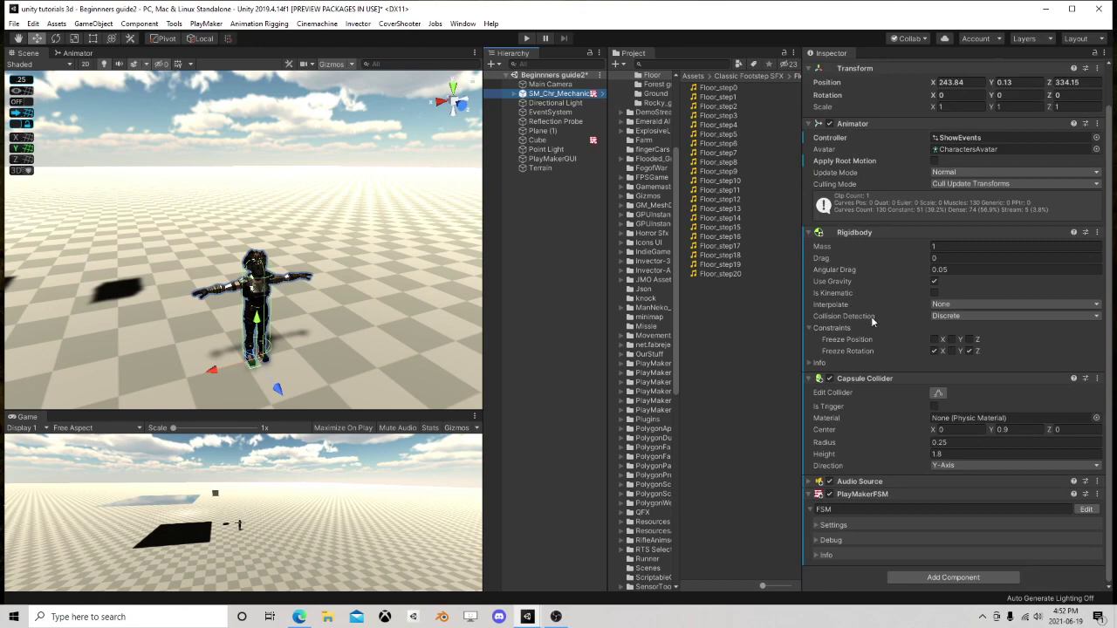
{"action": "left_click", "coordinate": [934, 281]}
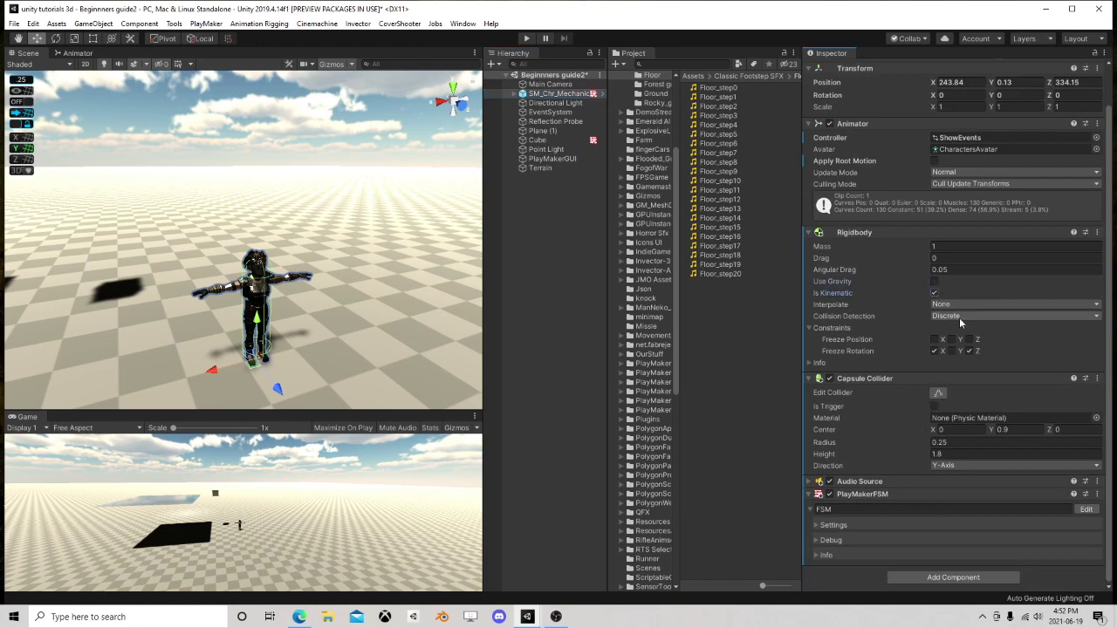
- Set the character Rigidbody's Collision Detection to Continuous Speculative
{"action": "left_click", "coordinate": [960, 317]}
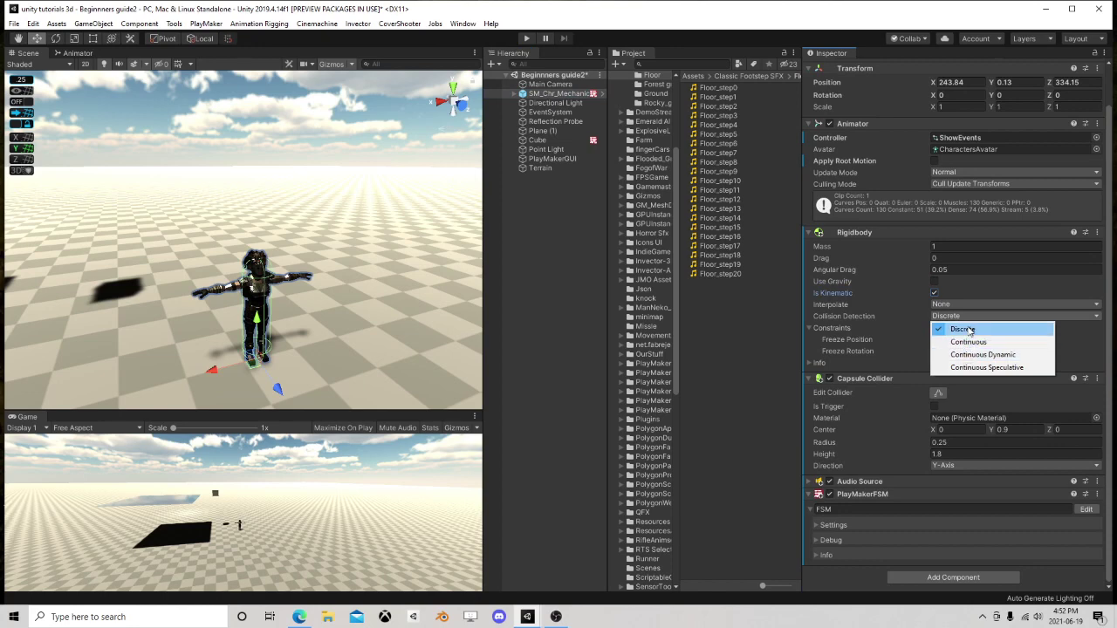
{"action": "left_click", "coordinate": [904, 316]}
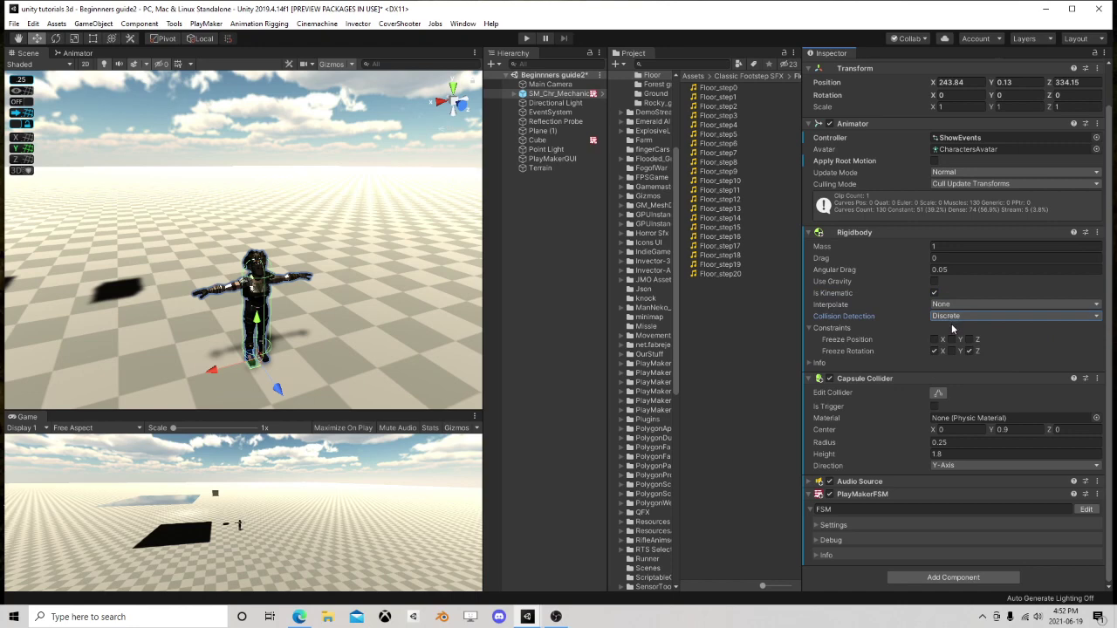
{"action": "right_click_drag", "start_coordinate": [298, 263], "coordinate": [443, 311]}
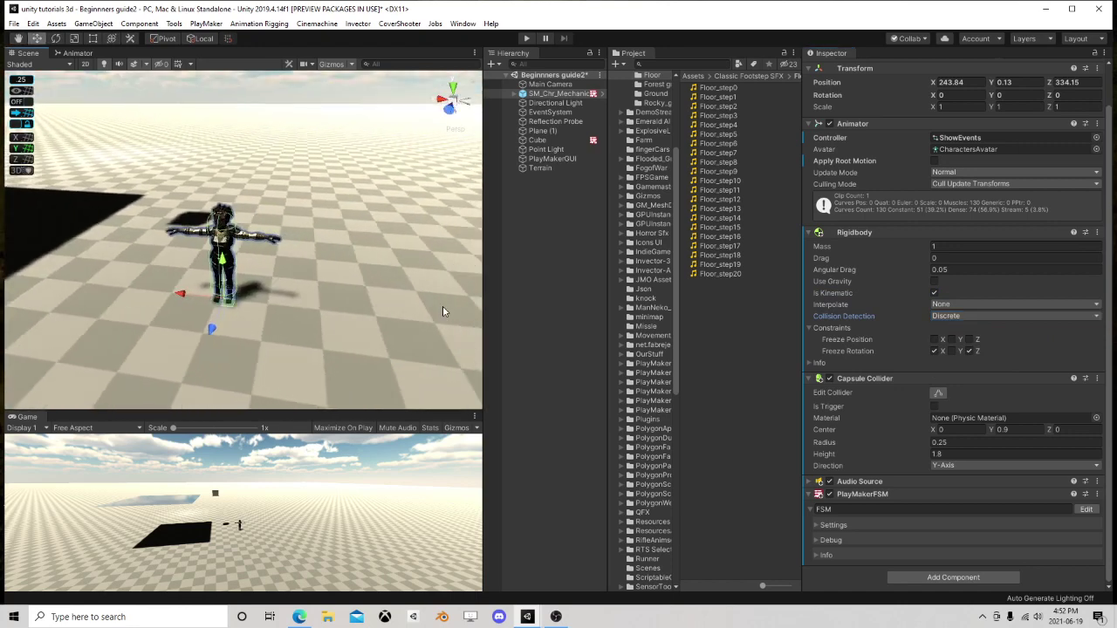
{"action": "left_click", "coordinate": [949, 318]}
{"action": "left_click", "coordinate": [969, 371]}
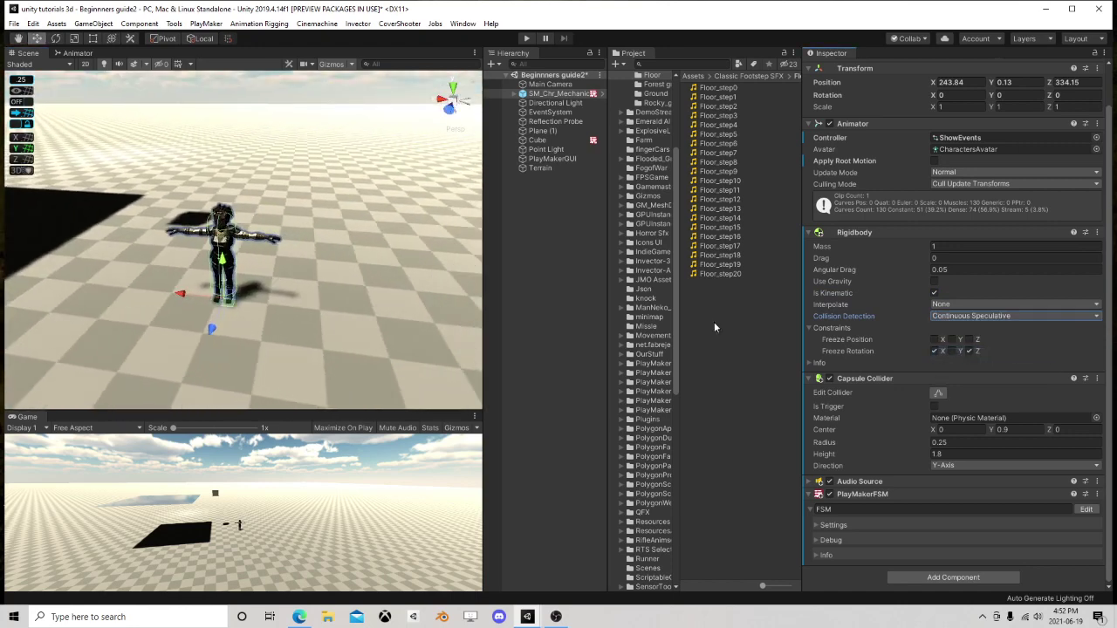
- Add a 3D Cube to the scene and move it away from the character to about X 232.52, Z 337.49
{"action": "scroll", "coordinate": [339, 270], "scroll_direction": "down", "scroll_amount": 2}
{"action": "right_click_drag", "start_coordinate": [302, 273], "coordinate": [340, 280]}
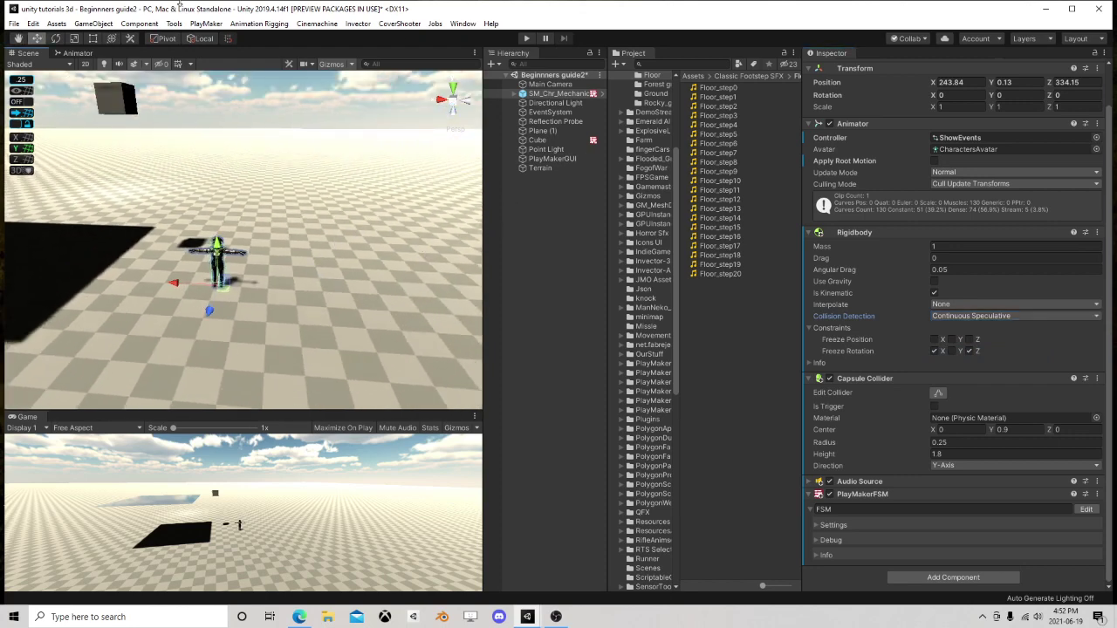
{"action": "left_click", "coordinate": [93, 24]}
{"action": "mouse_move", "coordinate": [137, 80]}
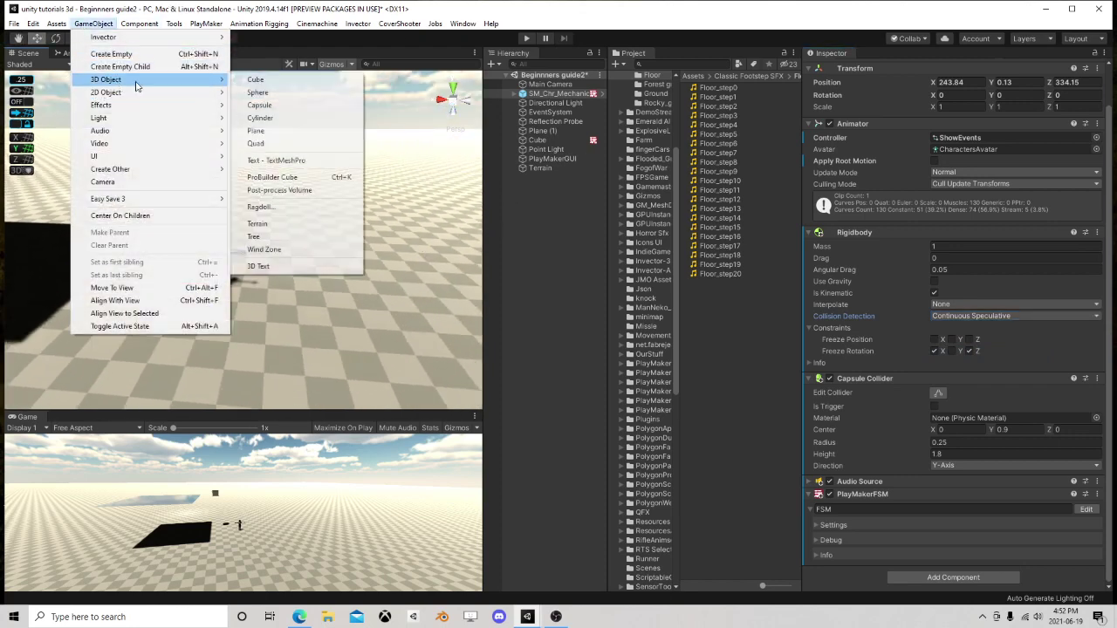
{"action": "left_click", "coordinate": [292, 85]}
{"action": "left_click_drag", "start_coordinate": [253, 253], "coordinate": [409, 349]}
{"action": "scroll", "coordinate": [409, 349], "scroll_direction": "down", "scroll_amount": 2}
{"action": "middle_click_drag", "start_coordinate": [321, 292], "coordinate": [273, 327]}
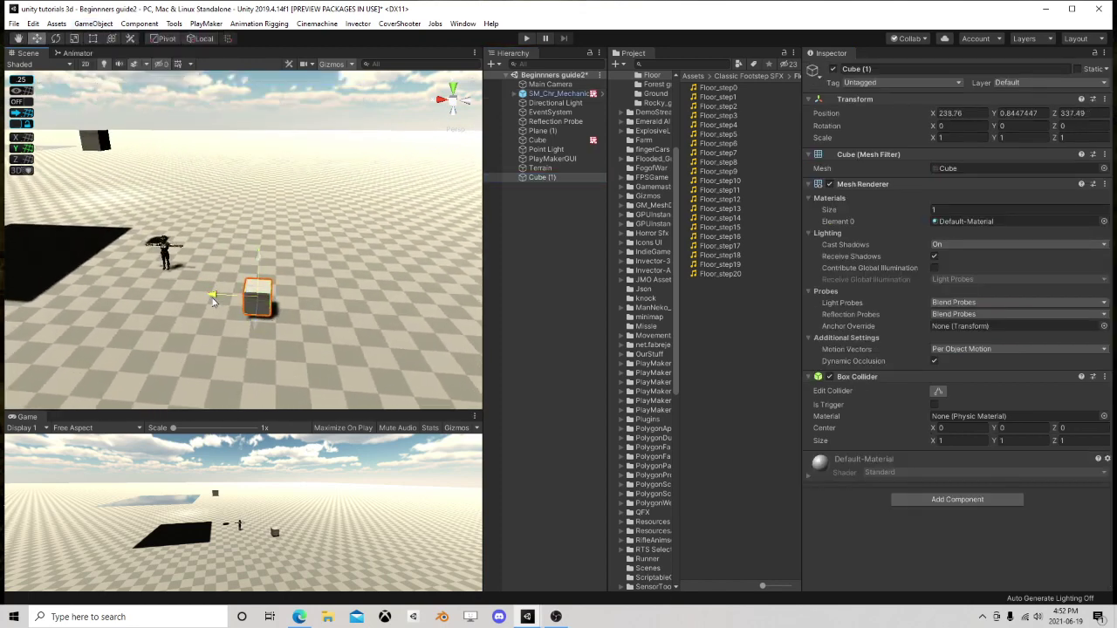
{"action": "left_click_drag", "start_coordinate": [212, 299], "coordinate": [371, 314]}
- Add a PlayMakerFSM component to the new cube
{"action": "left_click", "coordinate": [987, 501]}
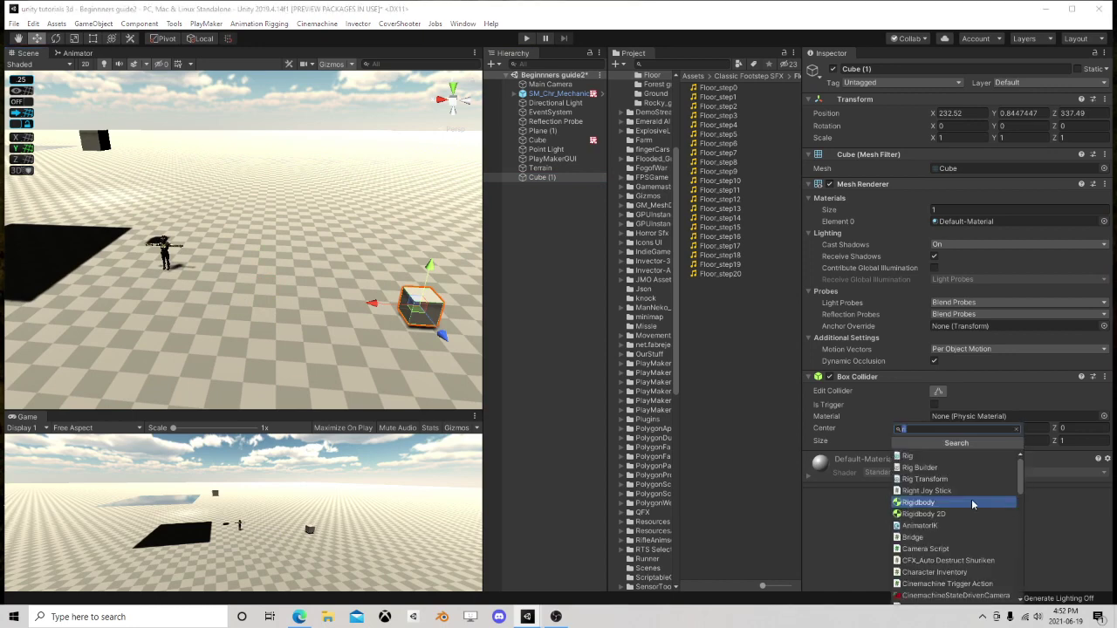
{"action": "type", "text": "fsm"}
{"action": "left_click", "coordinate": [927, 467]}
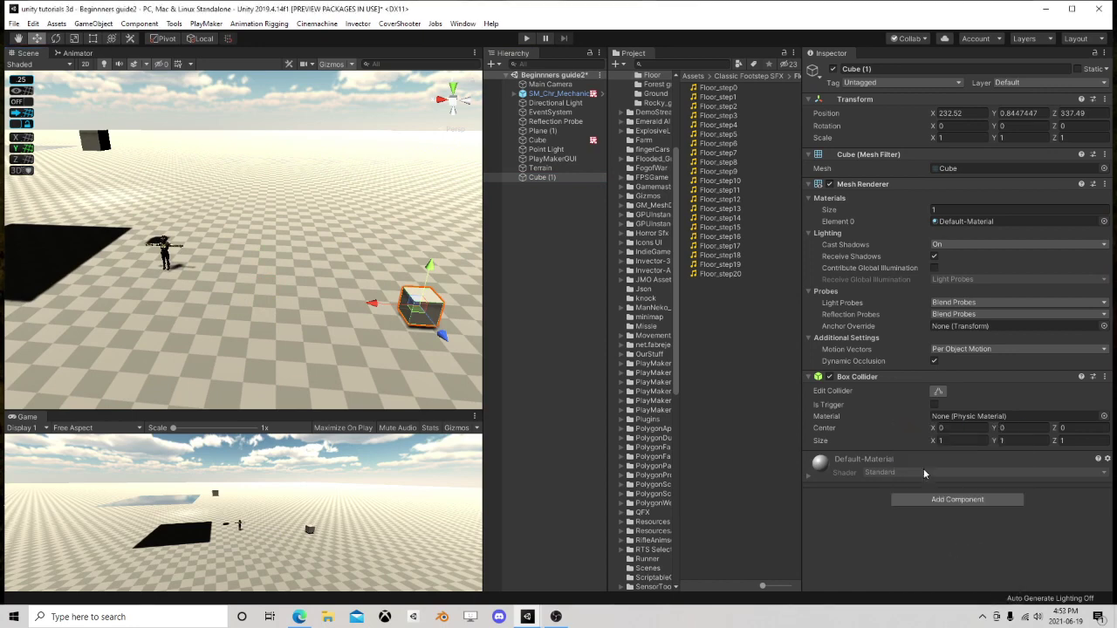
- Add a Translate action to State 1 of the cube's FSM and close the FSM editor
{"action": "left_click", "coordinate": [1095, 473]}
{"action": "left_click", "coordinate": [704, 432]}
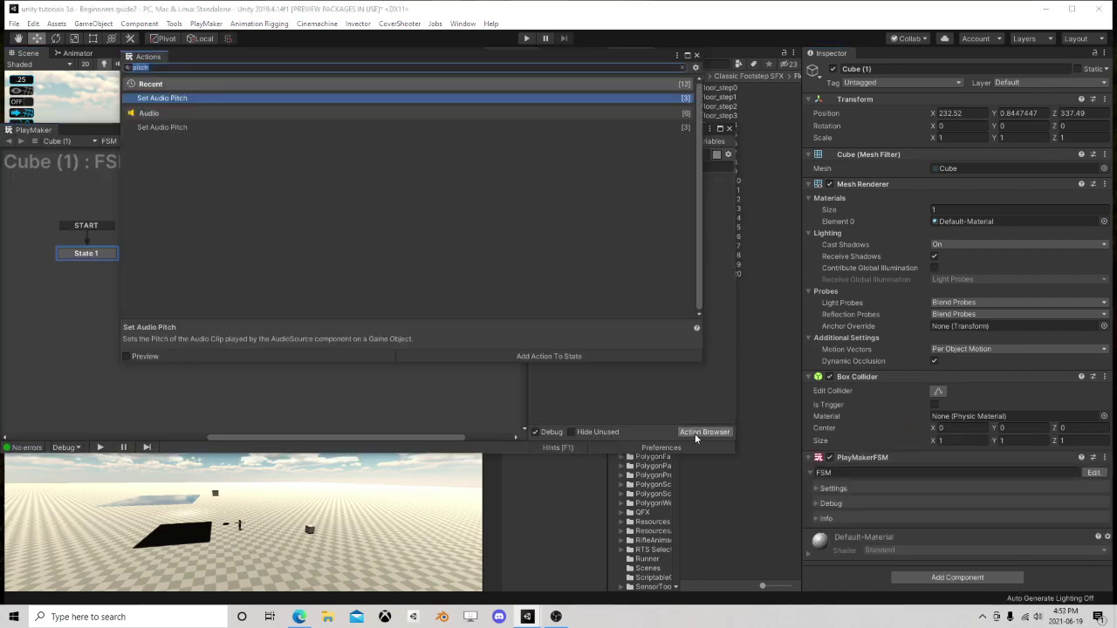
{"action": "type", "text": "trans"}
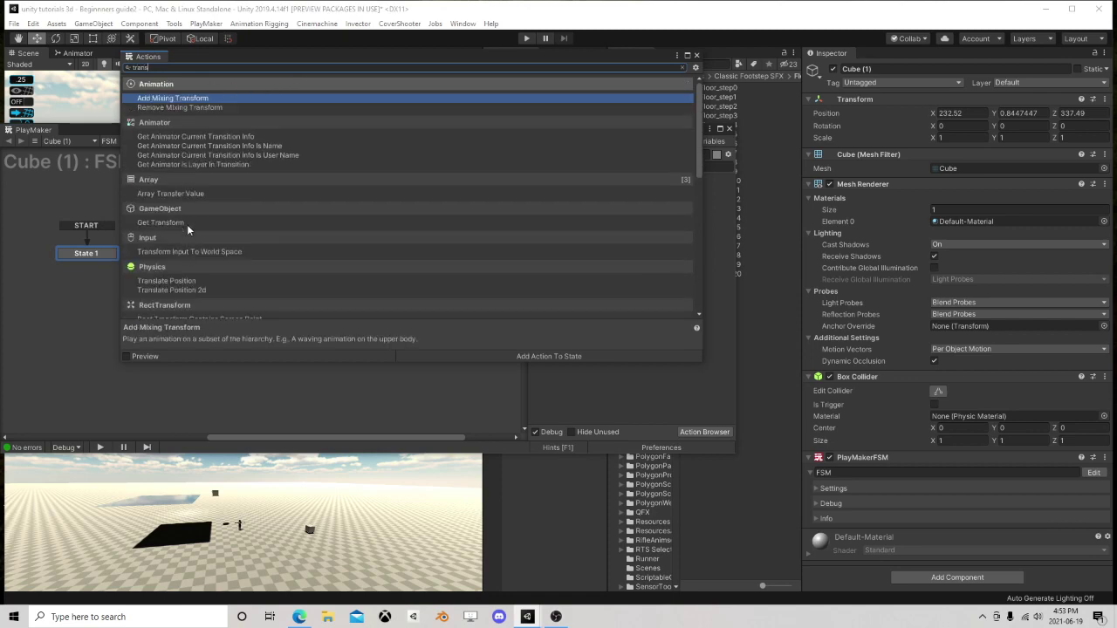
{"action": "scroll", "coordinate": [194, 256], "scroll_direction": "down", "scroll_amount": 5}
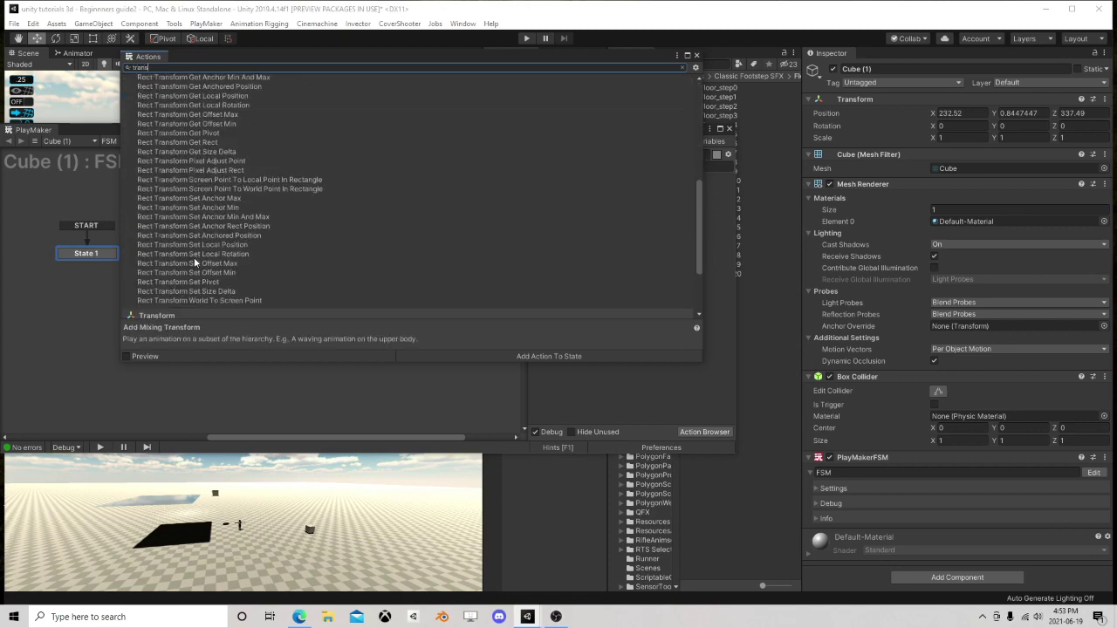
{"action": "scroll", "coordinate": [209, 240], "scroll_direction": "up", "scroll_amount": 5}
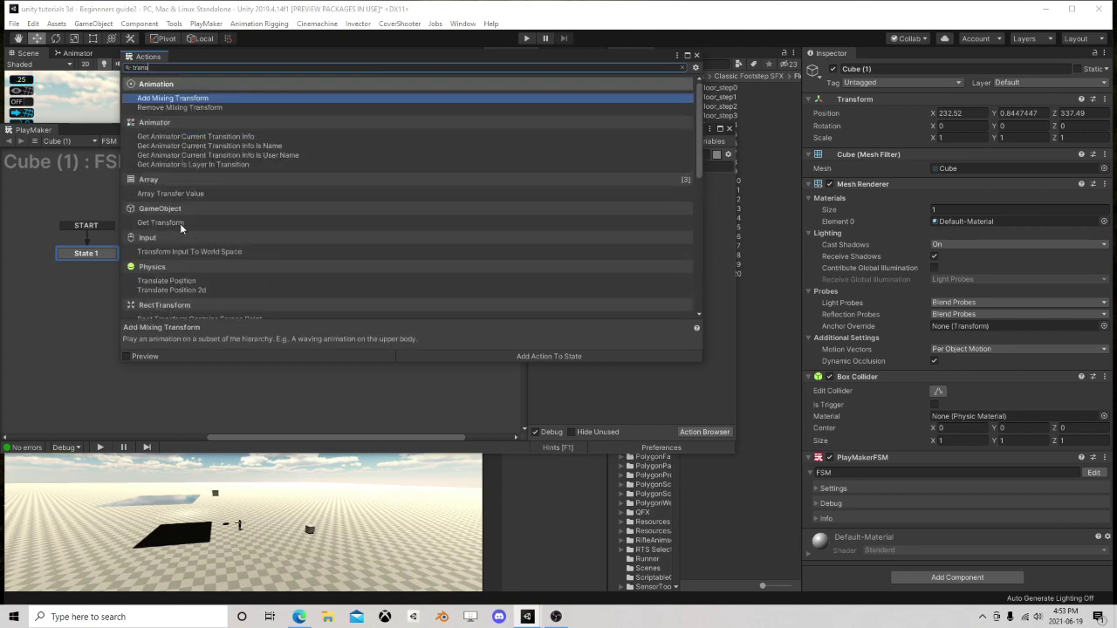
{"action": "type", "text": "late"}
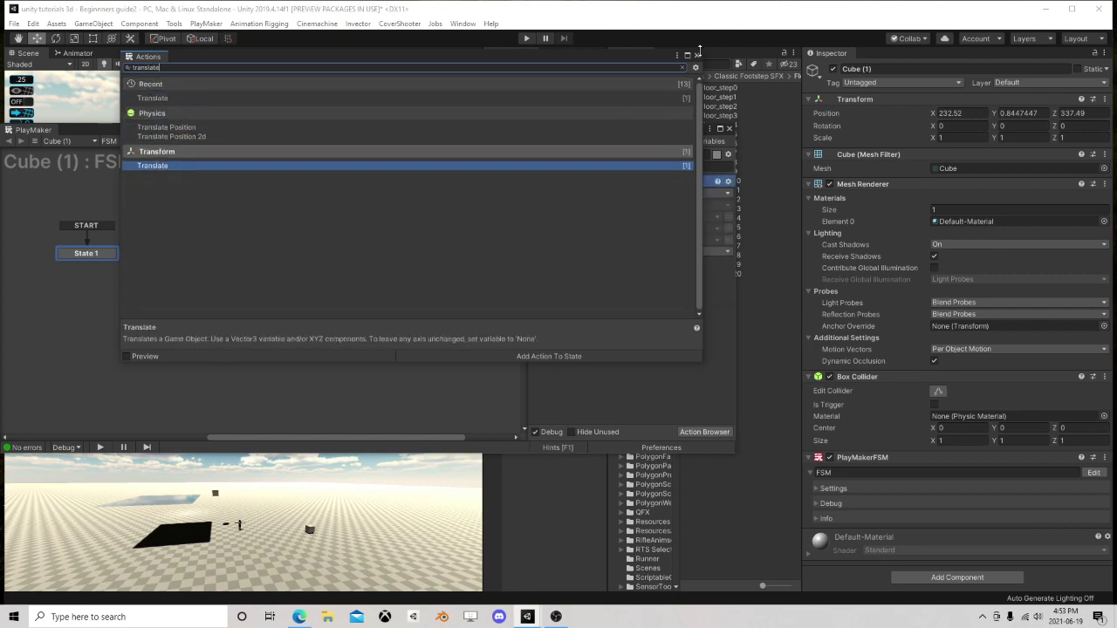
{"action": "key", "text": "Return"}
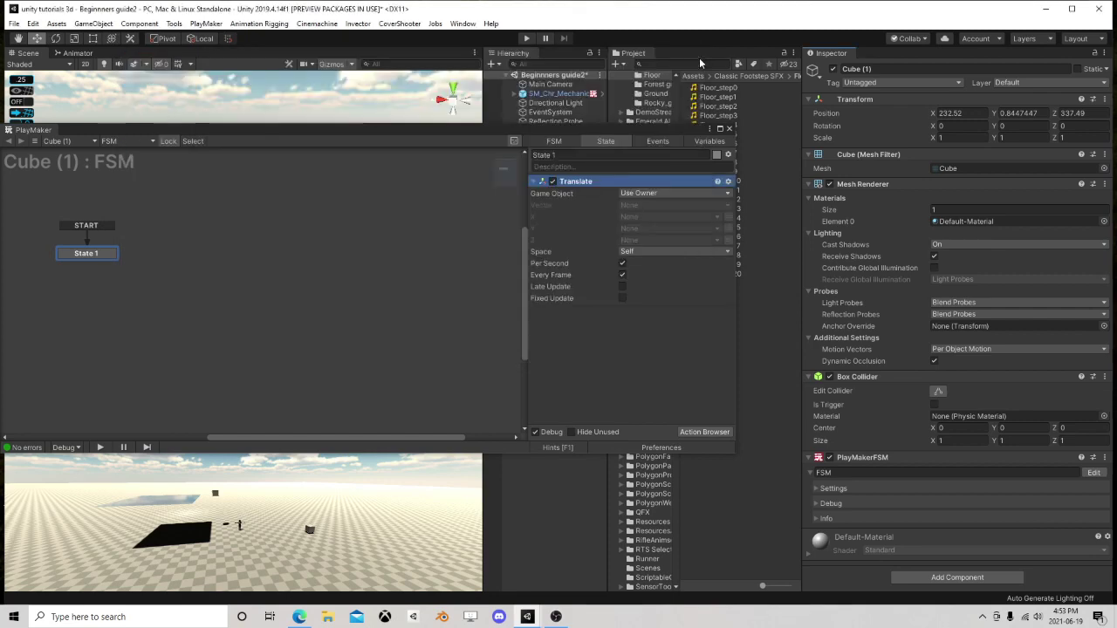
{"action": "left_click", "coordinate": [730, 130]}
- Set the Z value of the Translate action in the cube's FSM to 20
{"action": "right_click_drag", "start_coordinate": [202, 221], "coordinate": [531, 268]}
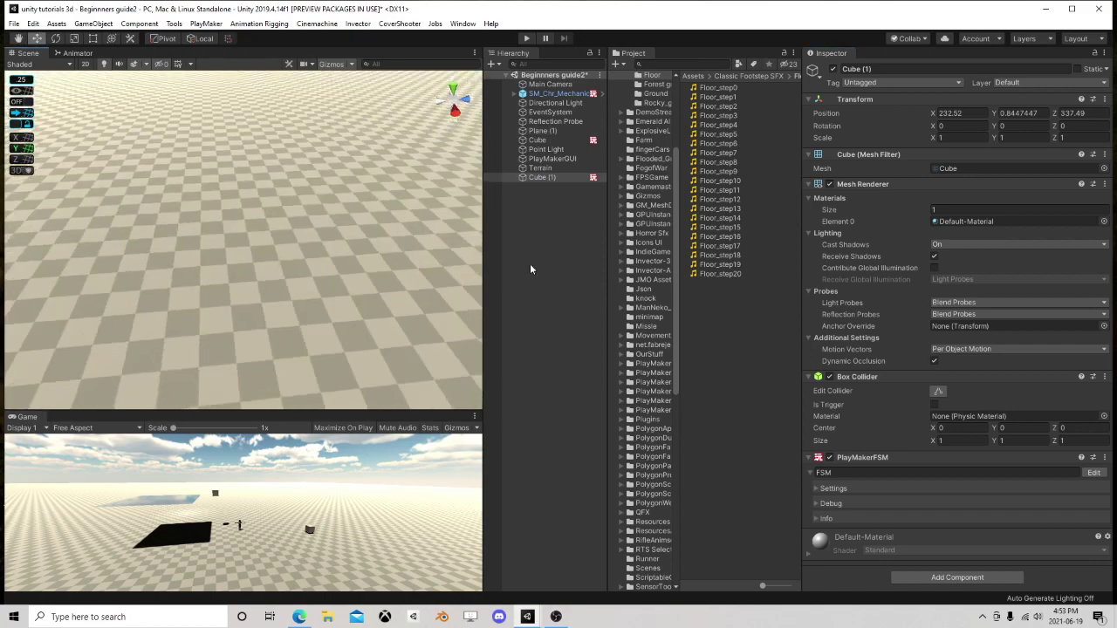
{"action": "scroll", "coordinate": [169, 289], "scroll_direction": "down", "scroll_amount": 3}
{"action": "middle_click_drag", "start_coordinate": [169, 289], "coordinate": [330, 267]}
{"action": "scroll", "coordinate": [330, 267], "scroll_direction": "up", "scroll_amount": 3}
{"action": "right_click_drag", "start_coordinate": [331, 267], "coordinate": [315, 269]}
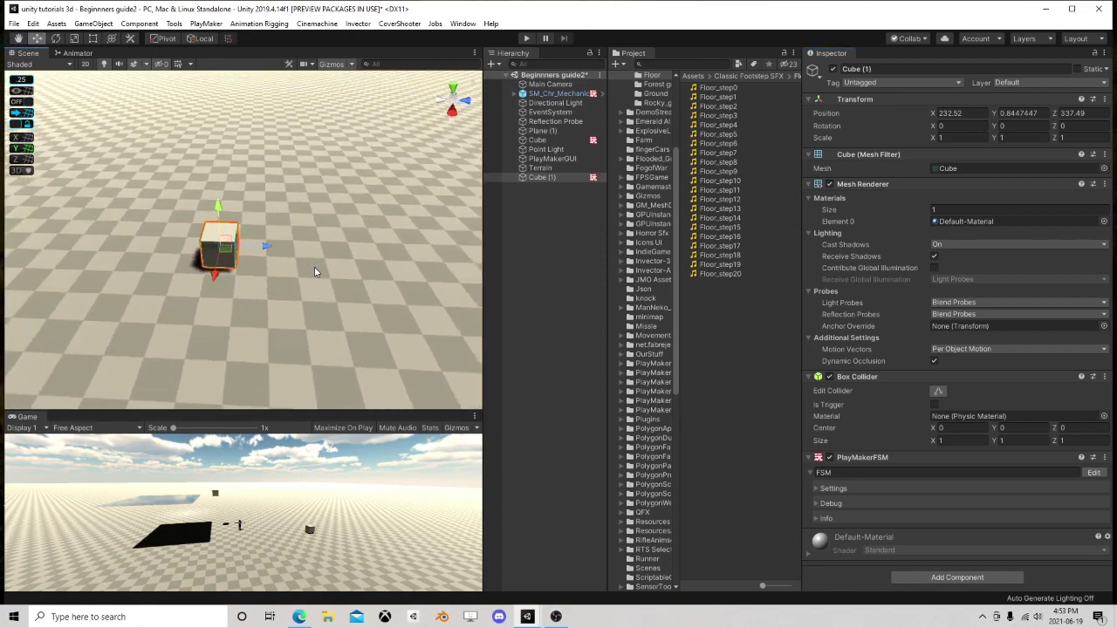
{"action": "middle_click_drag", "start_coordinate": [315, 268], "coordinate": [270, 267]}
{"action": "left_click", "coordinate": [1094, 472]}
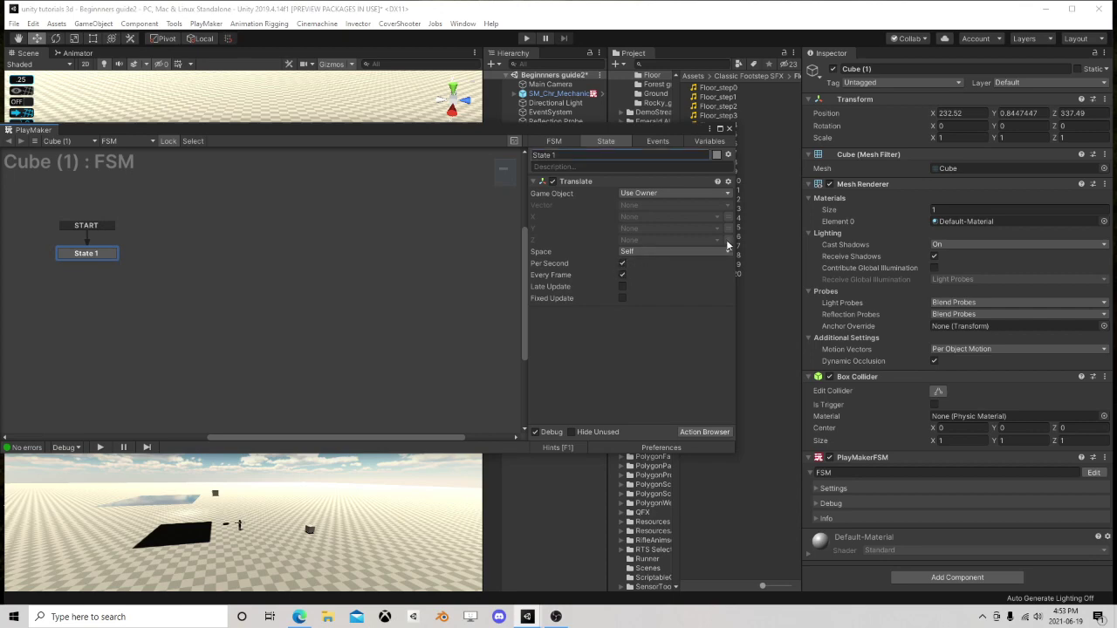
{"action": "left_click", "coordinate": [728, 240]}
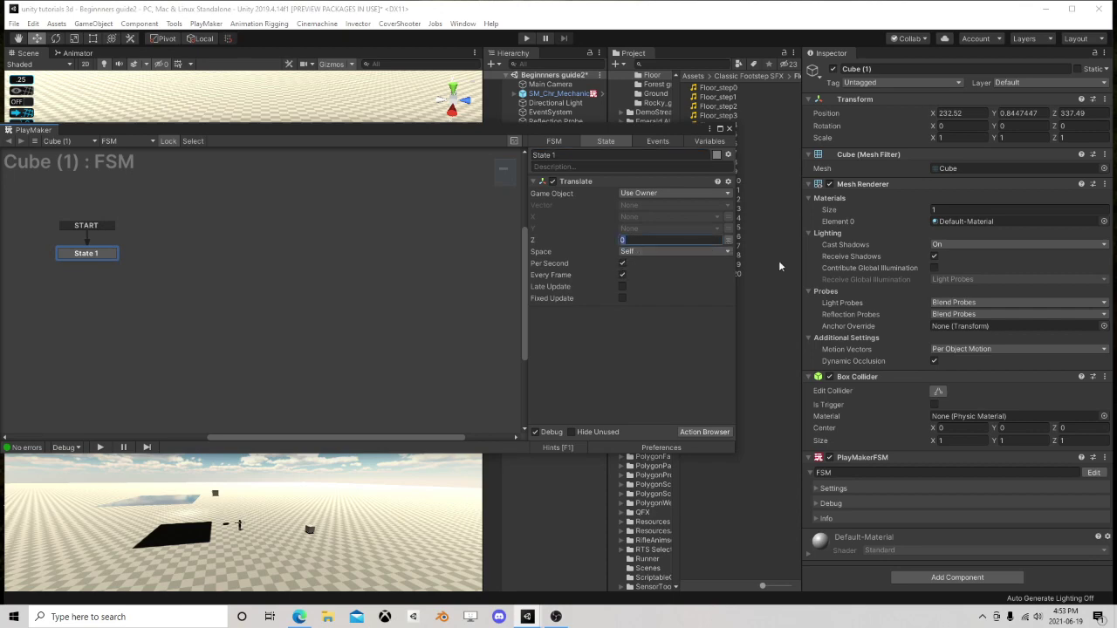
{"action": "type", "text": "20"}
{"action": "left_click", "coordinate": [730, 129]}
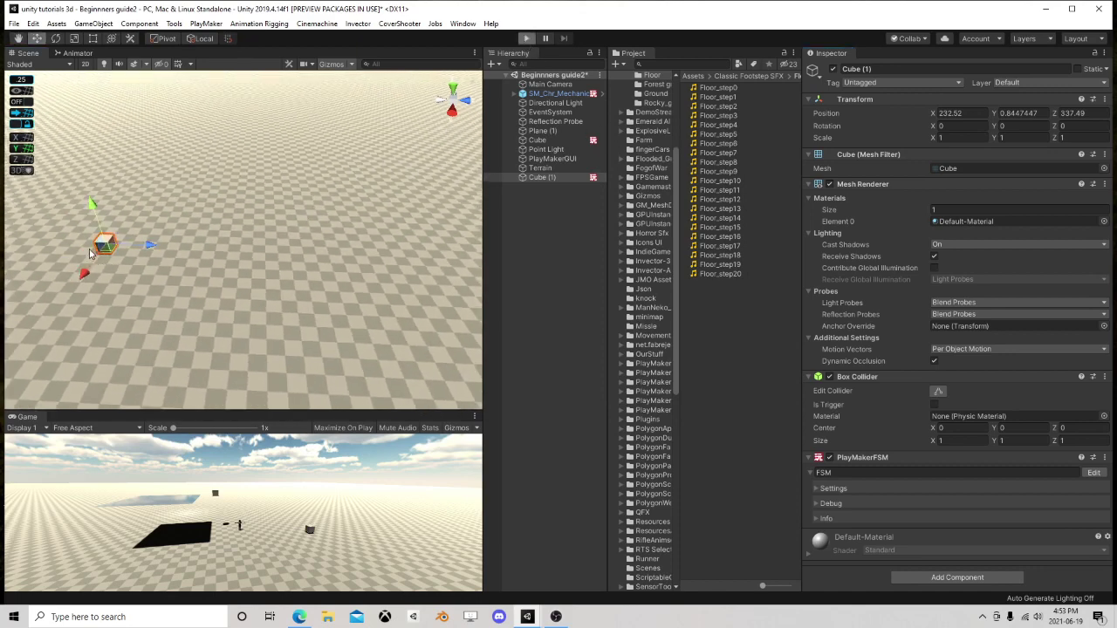
- Run the scene to test the cube's movement along Z, pause it, and examine the cube up close
{"action": "key", "text": "ctrl+p"}
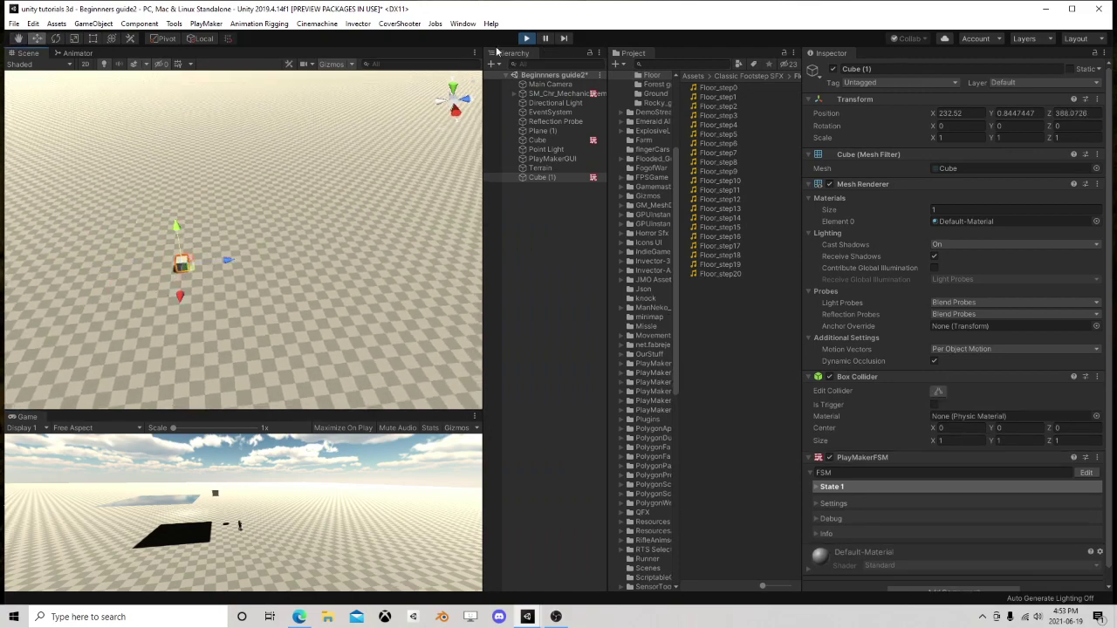
{"action": "left_click", "coordinate": [547, 40]}
{"action": "middle_click_drag", "start_coordinate": [391, 185], "coordinate": [270, 200]}
{"action": "scroll", "coordinate": [269, 200], "scroll_direction": "up", "scroll_amount": 8}
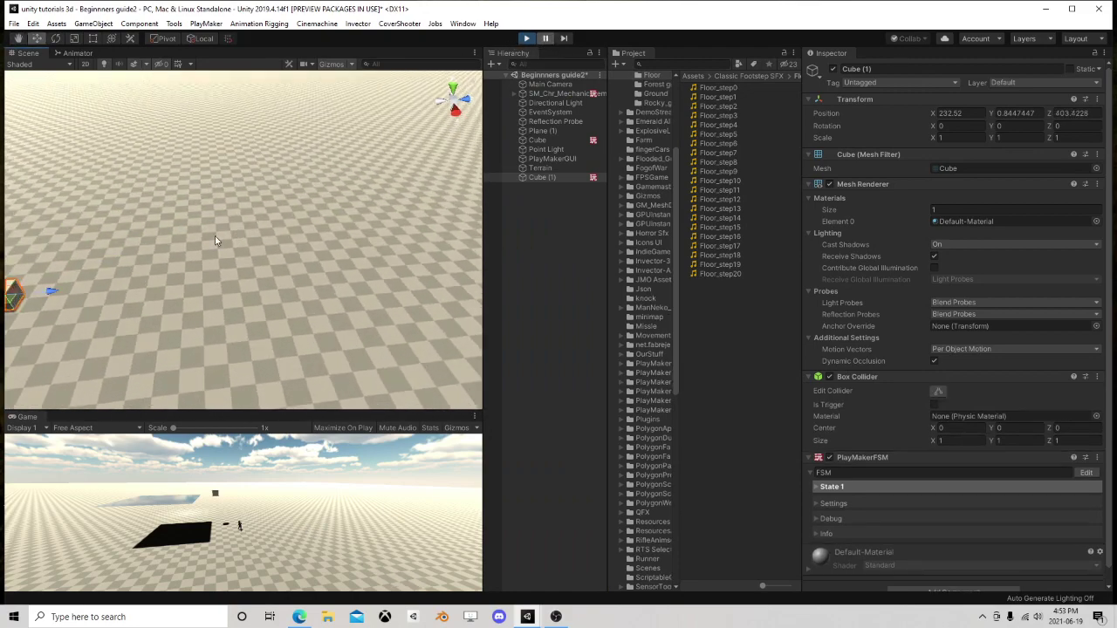
{"action": "middle_click_drag", "start_coordinate": [145, 255], "coordinate": [234, 227]}
{"action": "scroll", "coordinate": [234, 227], "scroll_direction": "up", "scroll_amount": 3}
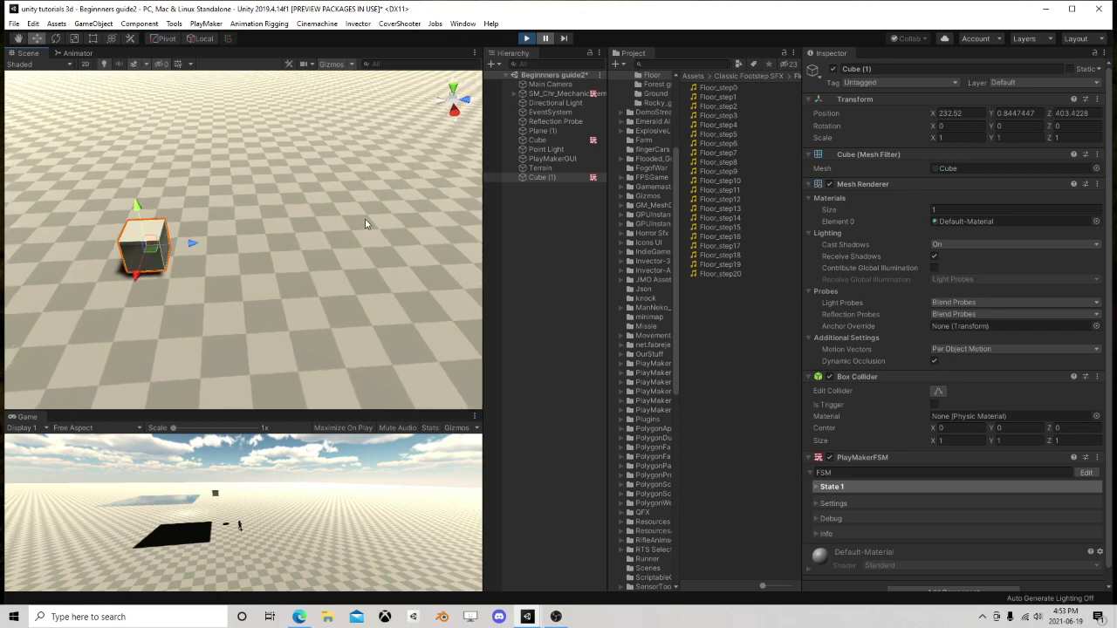
{"action": "scroll", "coordinate": [279, 218], "scroll_direction": "up", "scroll_amount": 3}
{"action": "mouse_move", "coordinate": [302, 260]}
{"action": "right_mouse_down"}
{"action": "mouse_move", "coordinate": [231, 257]}
{"action": "mouse_move", "coordinate": [299, 265]}
{"action": "right_mouse_up"}
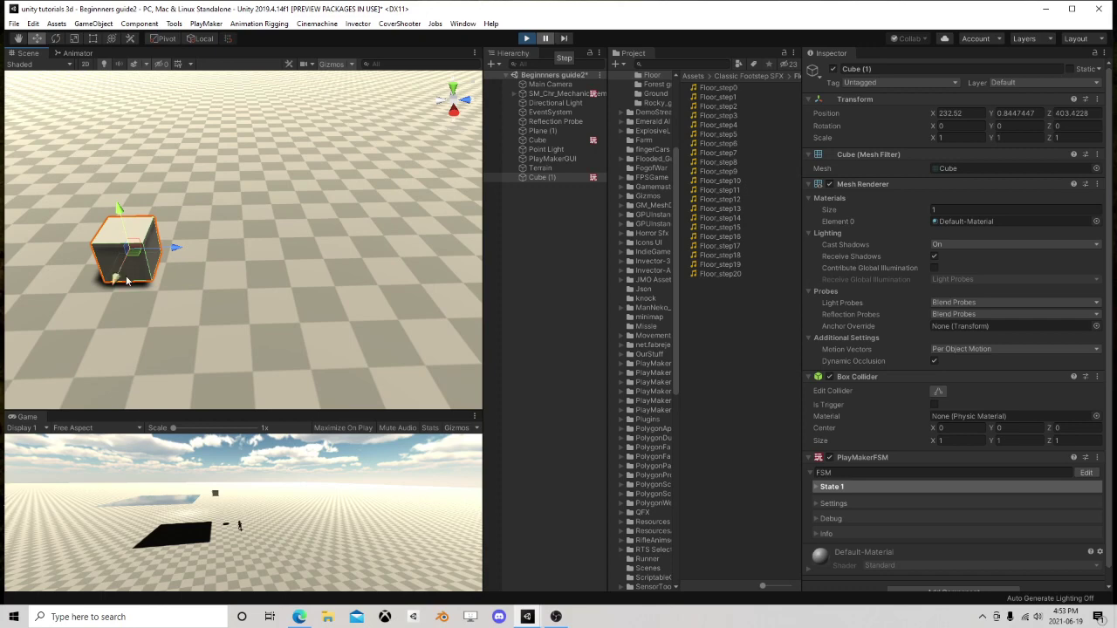
- Advance the paused simulation frame by frame to examine how far the cube moves along Z each frame
{"action": "middle_click_drag", "start_coordinate": [127, 275], "coordinate": [209, 247]}
{"action": "middle_click_drag", "start_coordinate": [264, 222], "coordinate": [175, 236]}
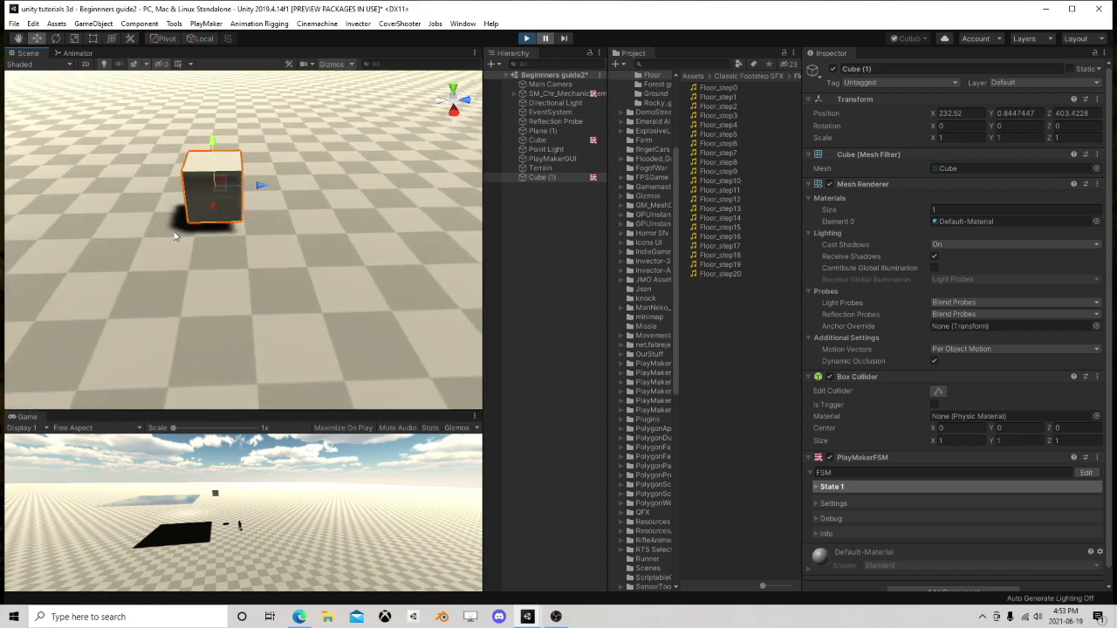
{"action": "left_click", "coordinate": [565, 38]}
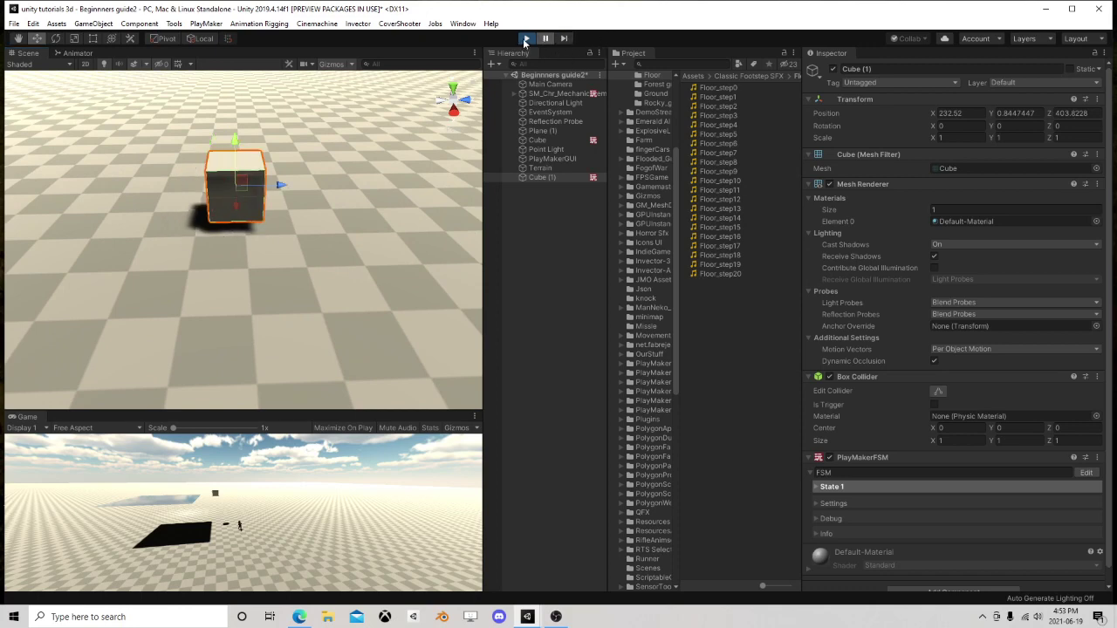
{"action": "scroll", "coordinate": [358, 128], "scroll_direction": "down", "scroll_amount": 3}
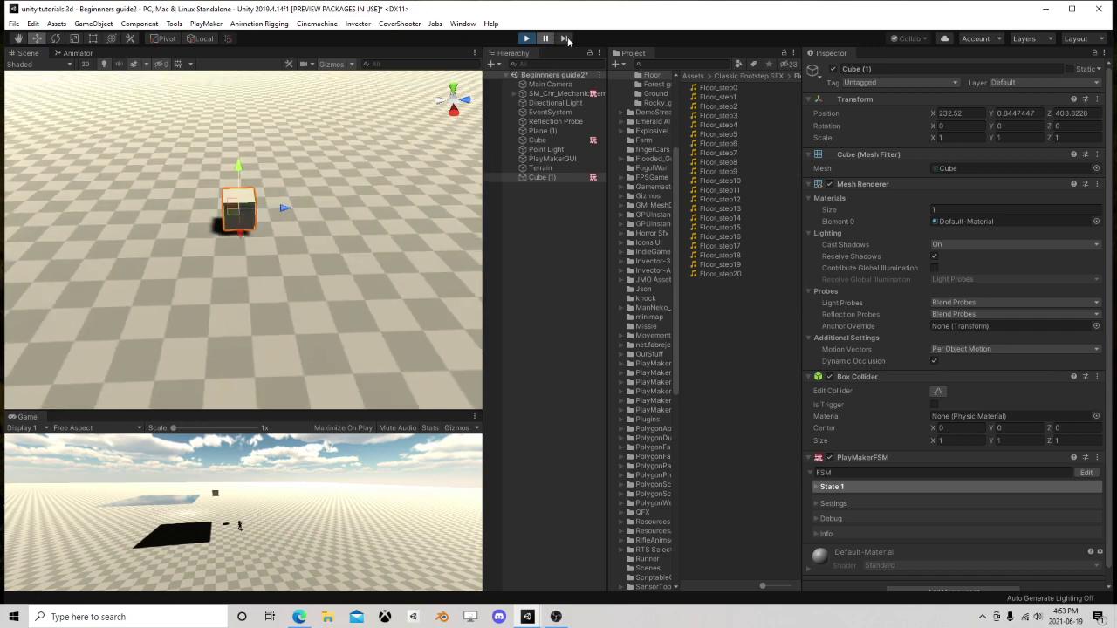
{"action": "left_click", "coordinate": [565, 39]}
{"action": "left_click", "coordinate": [565, 39]}
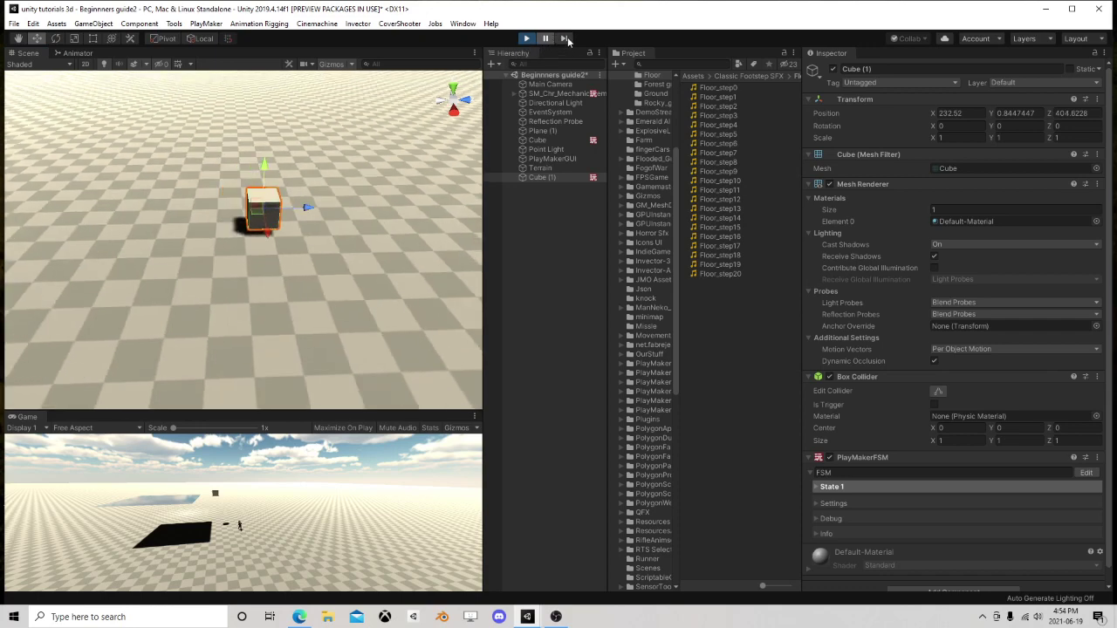
{"action": "left_click", "coordinate": [566, 38]}
{"action": "left_click", "coordinate": [566, 39]}
{"action": "left_click", "coordinate": [566, 38]}
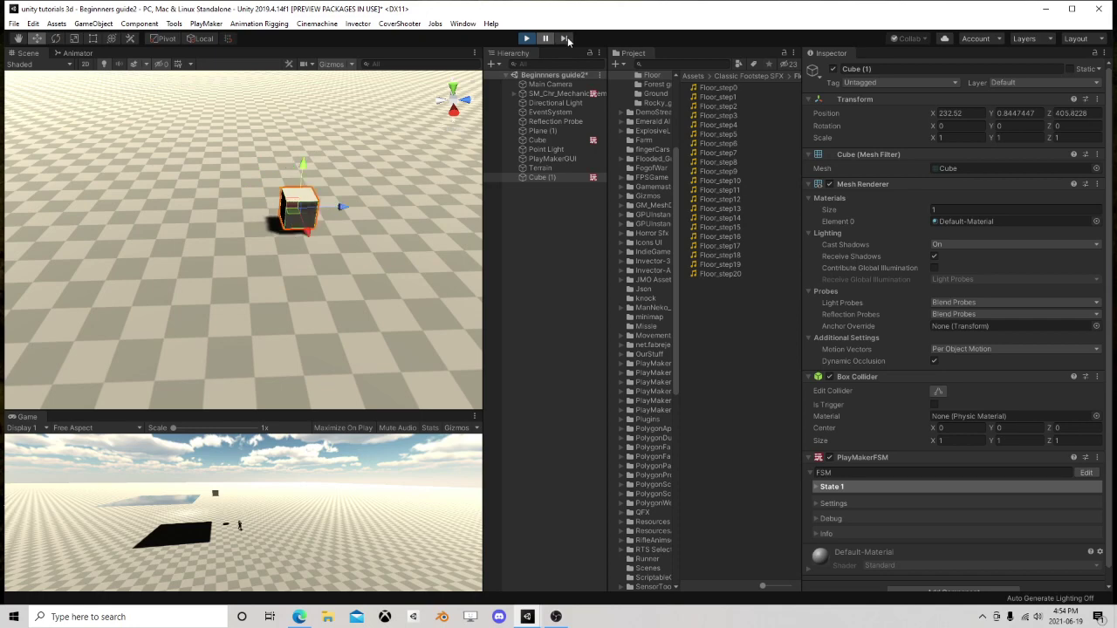
{"action": "left_click", "coordinate": [565, 38]}
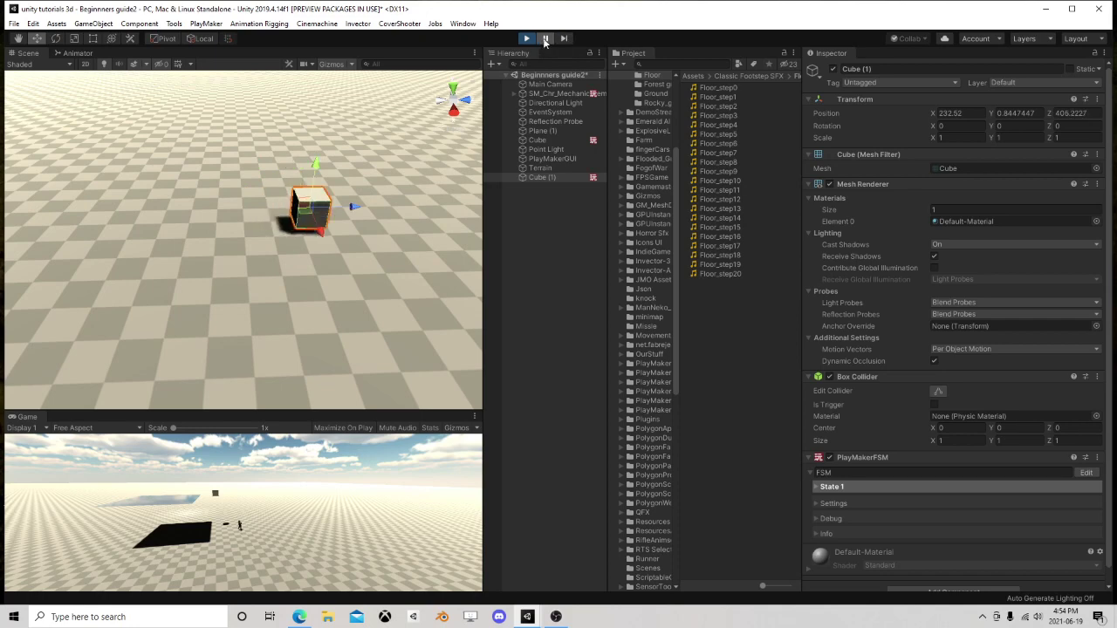
- Resume the simulation to watch the cube travel across the terrain at full speed, and exit play mode
{"action": "left_click", "coordinate": [546, 41]}
{"action": "right_click_drag", "start_coordinate": [205, 244], "coordinate": [427, 209]}
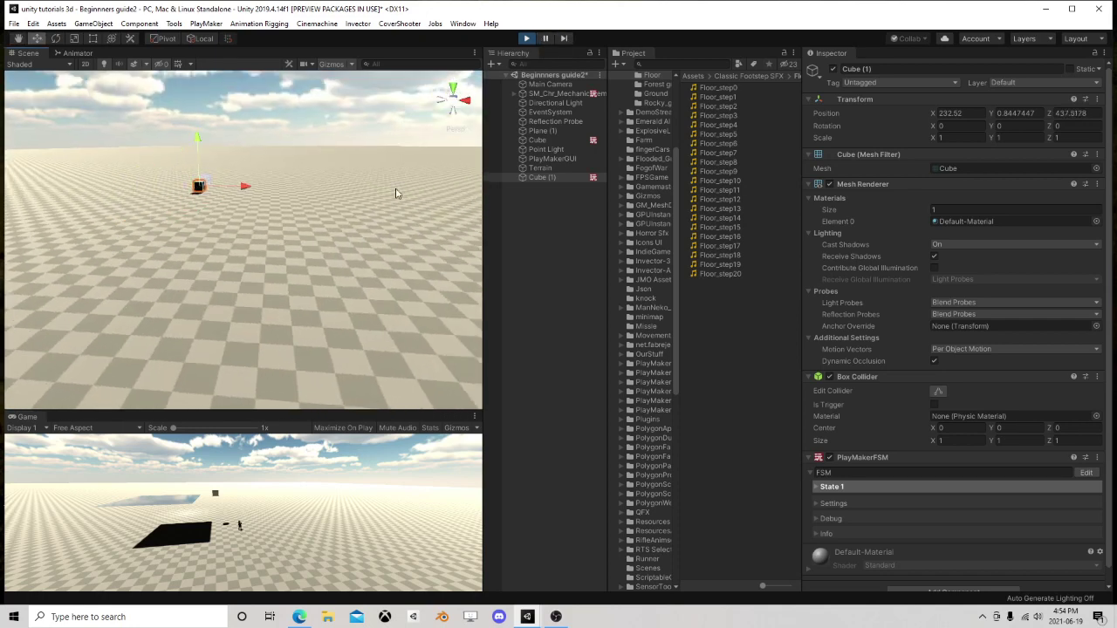
{"action": "key", "text": "ctrl+p"}
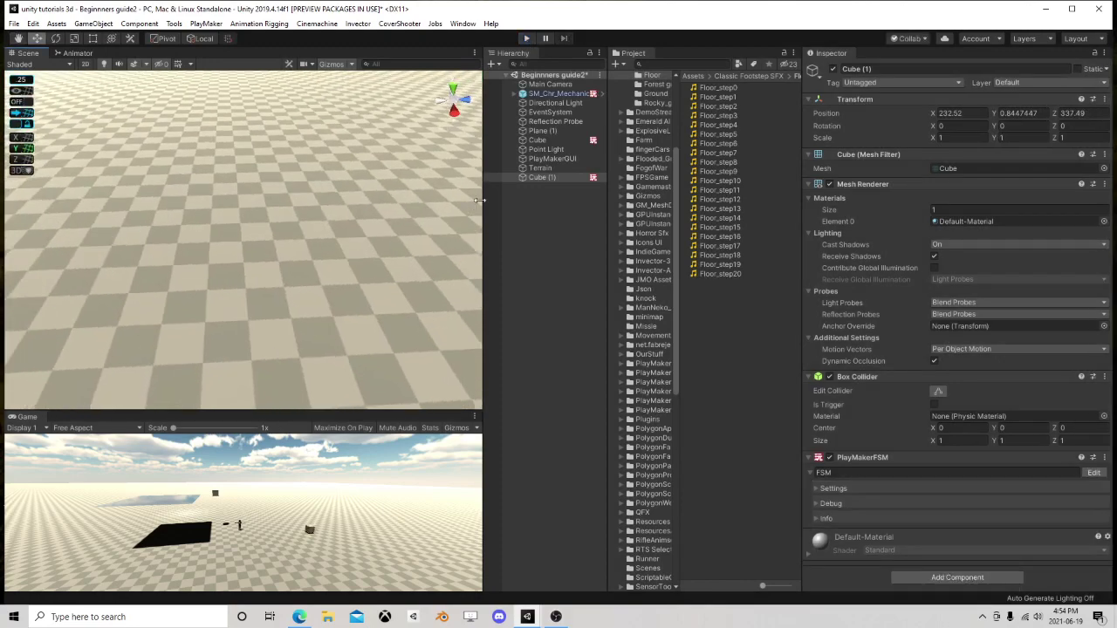
- Set the Z value of the Translate action in the FSM of Cube (1) to 80 and close the FSM editor
{"action": "double_click", "coordinate": [534, 178]}
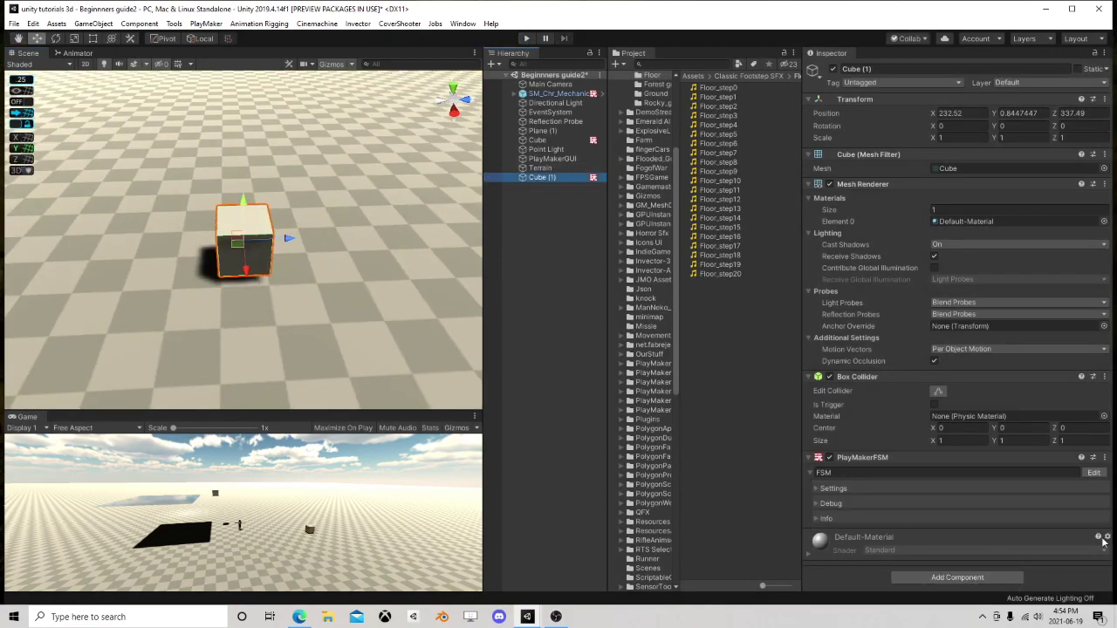
{"action": "left_click", "coordinate": [1094, 472]}
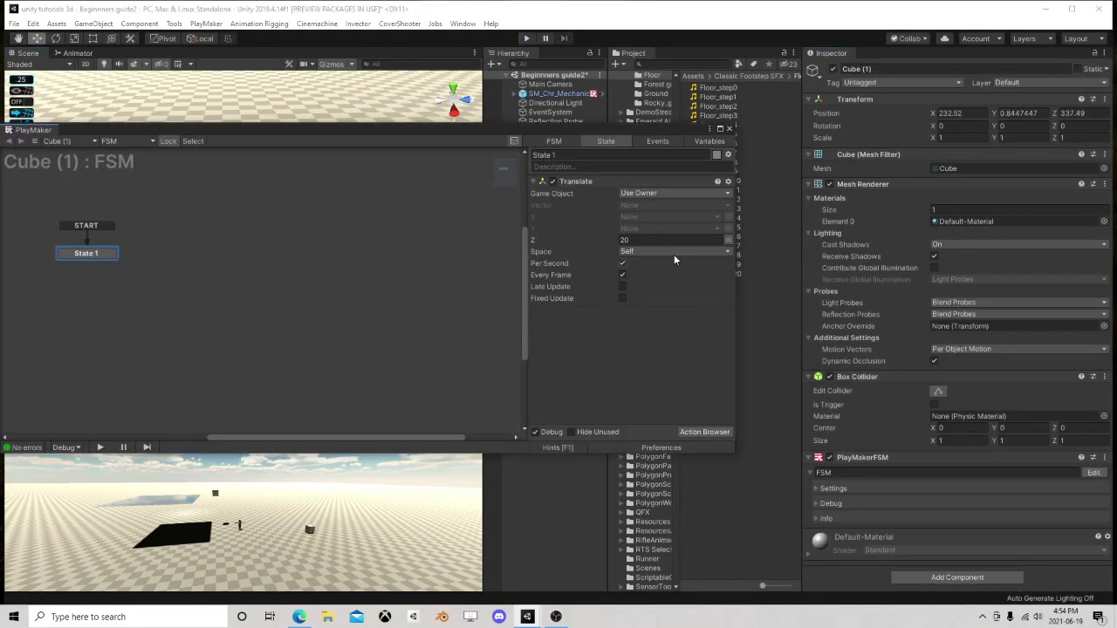
{"action": "type", "text": "80"}
{"action": "left_click", "coordinate": [730, 128]}
- Start the scene paused and advance it frame by frame to examine the faster cube's jump per frame
{"action": "scroll", "coordinate": [298, 259], "scroll_direction": "down", "scroll_amount": 5}
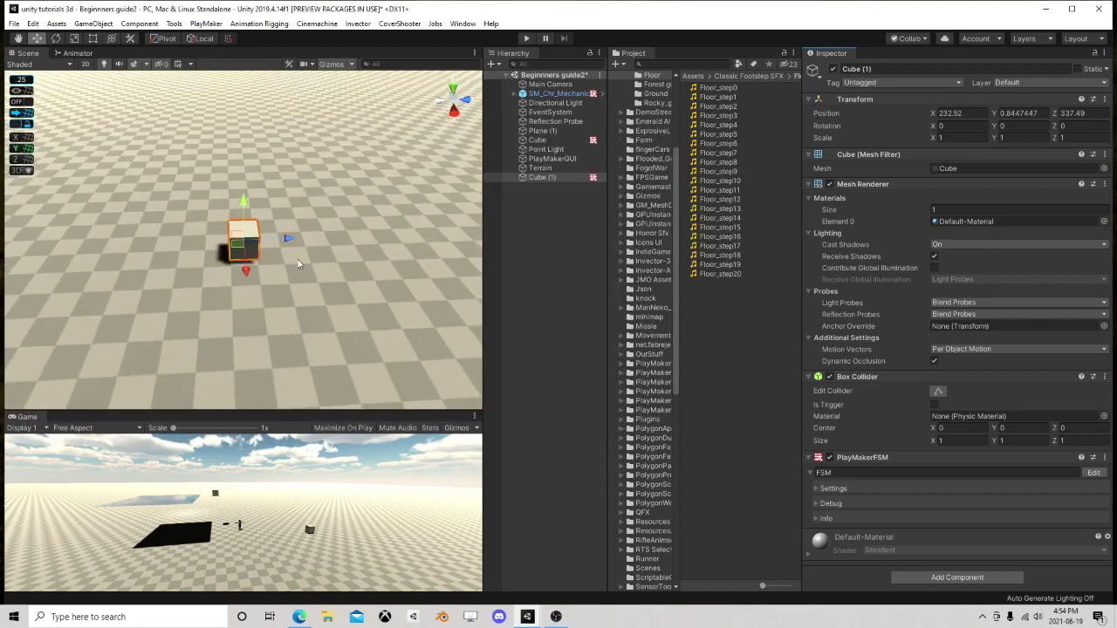
{"action": "middle_click_drag", "start_coordinate": [298, 259], "coordinate": [224, 256]}
{"action": "scroll", "coordinate": [224, 256], "scroll_direction": "down", "scroll_amount": 3}
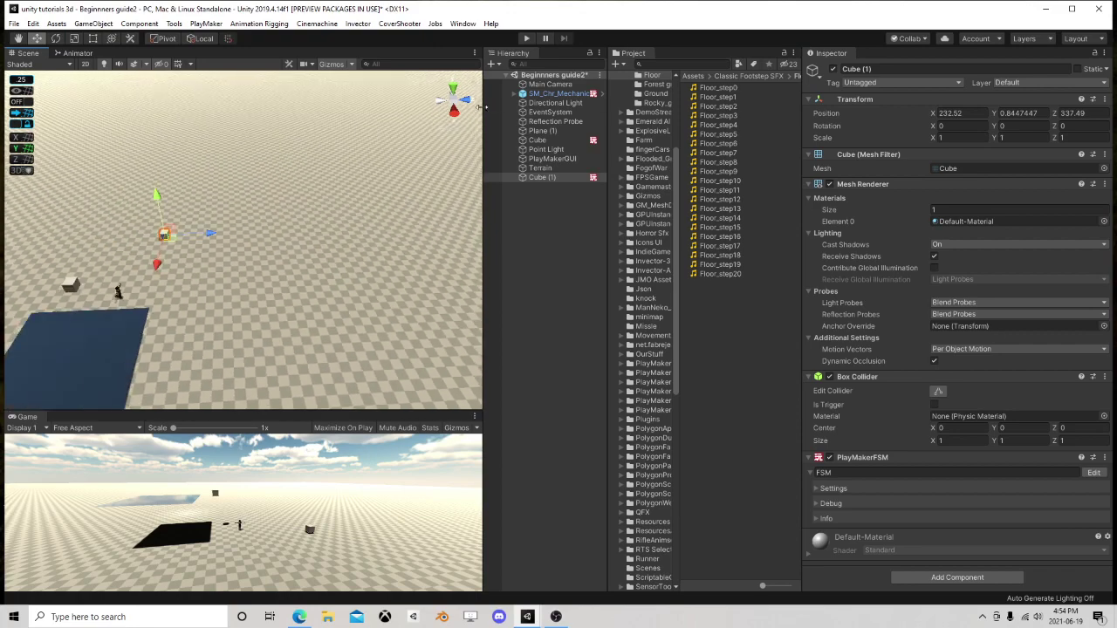
{"action": "left_click", "coordinate": [543, 39]}
{"action": "left_click", "coordinate": [527, 39]}
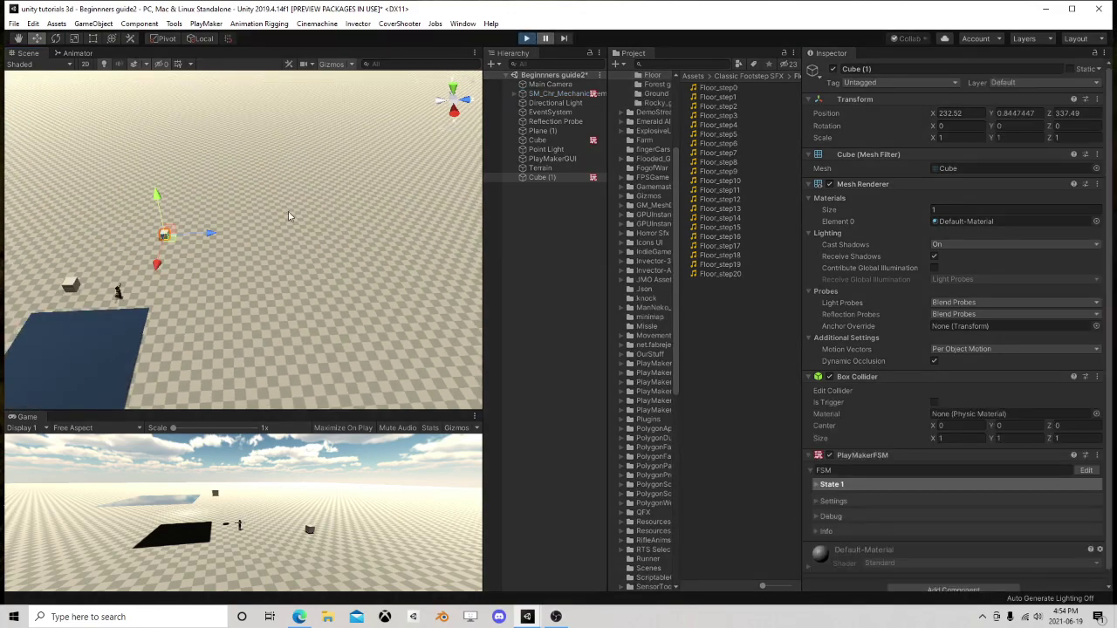
{"action": "scroll", "coordinate": [255, 236], "scroll_direction": "up", "scroll_amount": 3}
{"action": "middle_click_drag", "start_coordinate": [261, 246], "coordinate": [300, 255]}
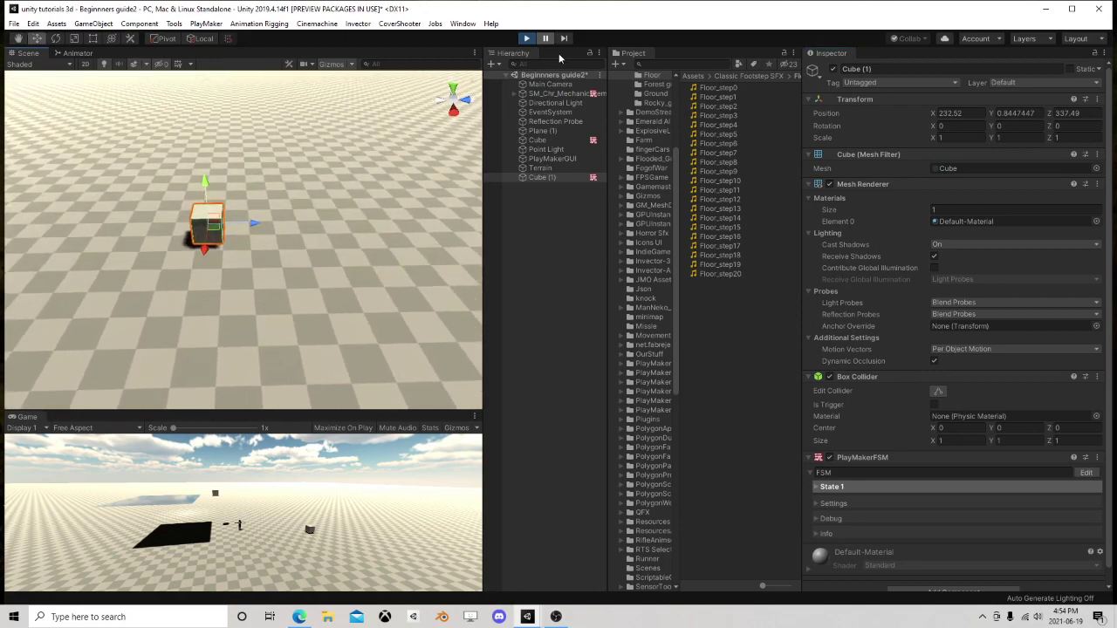
{"action": "left_click", "coordinate": [563, 39]}
{"action": "scroll", "coordinate": [197, 251], "scroll_direction": "up", "scroll_amount": 2}
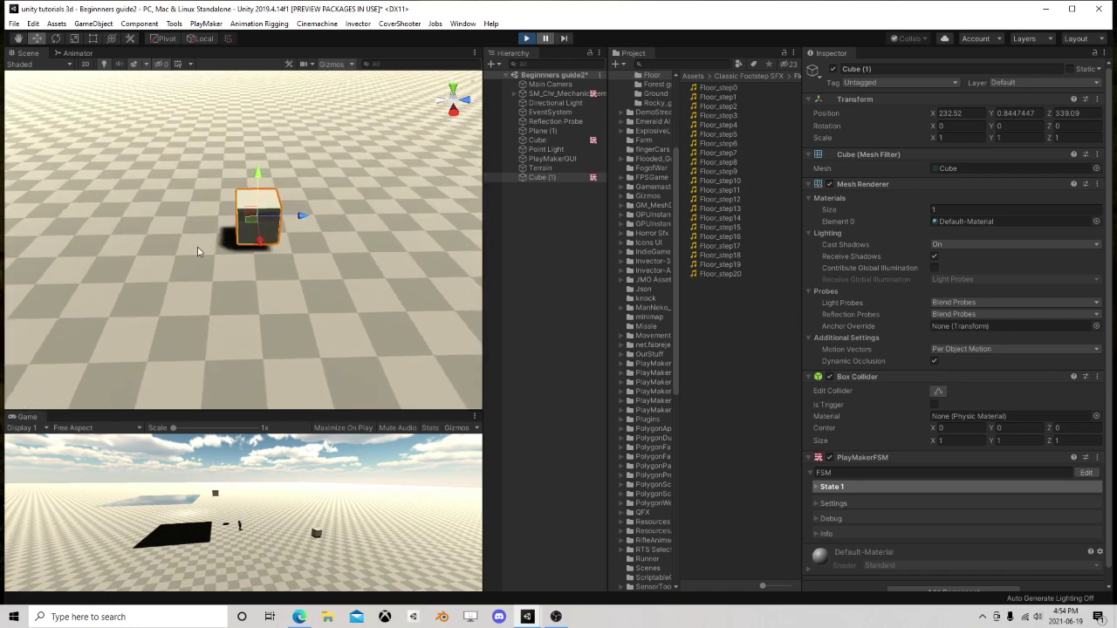
{"action": "left_click", "coordinate": [565, 39]}
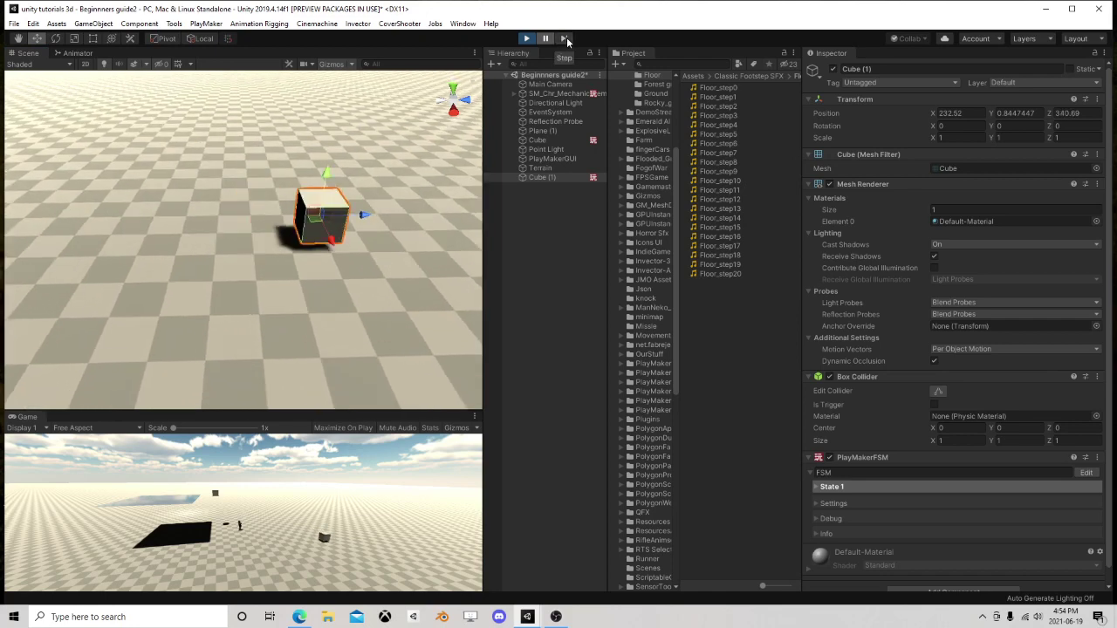
- Create a new 3D cube in the paused scene and place it directly ahead of the moving cube
{"action": "middle_click_drag", "start_coordinate": [432, 195], "coordinate": [306, 200]}
{"action": "left_click", "coordinate": [94, 23]}
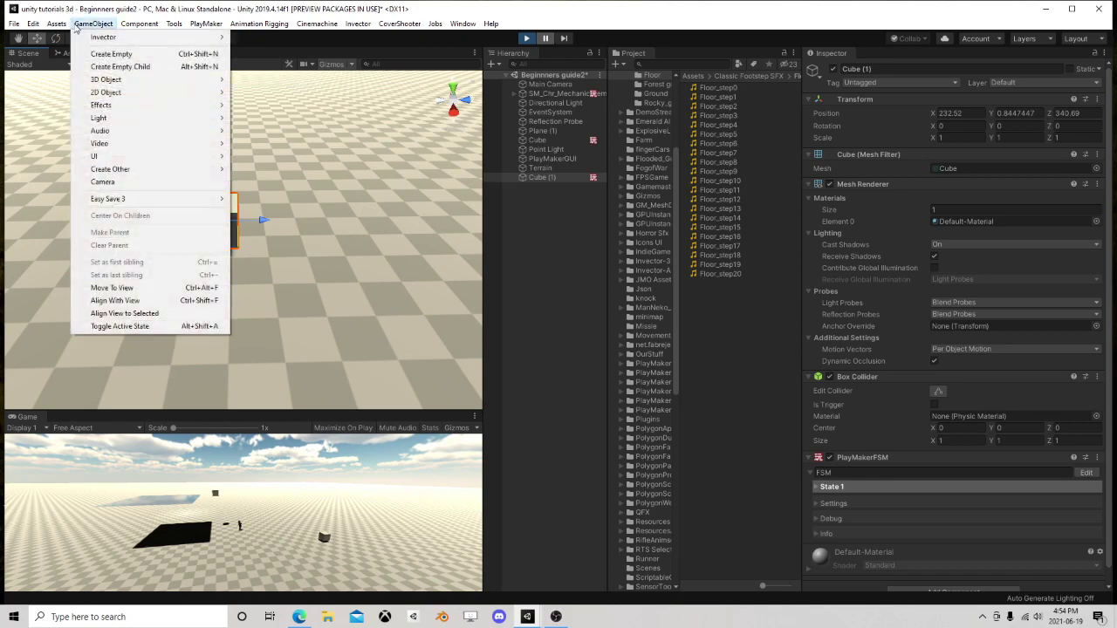
{"action": "mouse_move", "coordinate": [122, 80]}
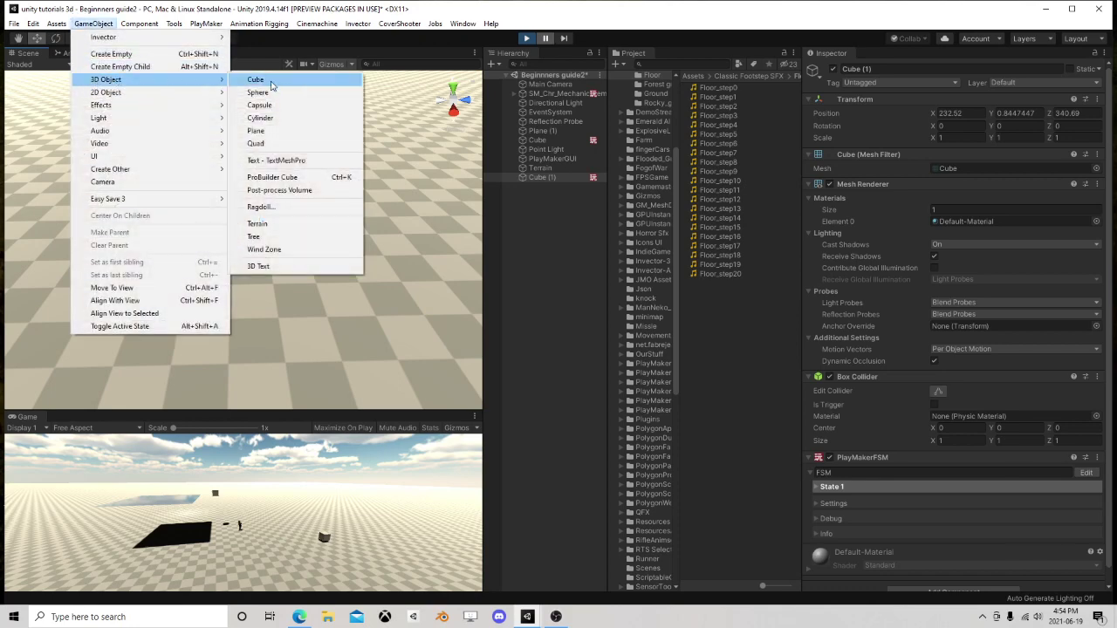
{"action": "left_click", "coordinate": [258, 80]}
{"action": "left_click_drag", "start_coordinate": [245, 250], "coordinate": [263, 236]}
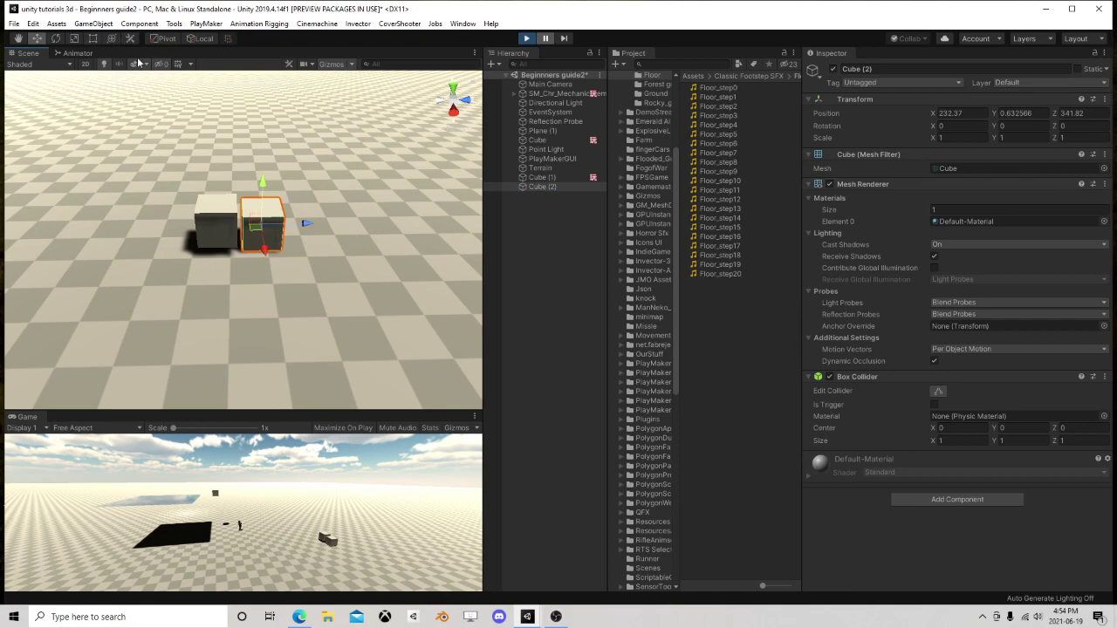
- Resize the new cube into a thin upright wall about 1.27 high and 0.22 thick, just in front of the moving cube
{"action": "left_click", "coordinate": [93, 38]}
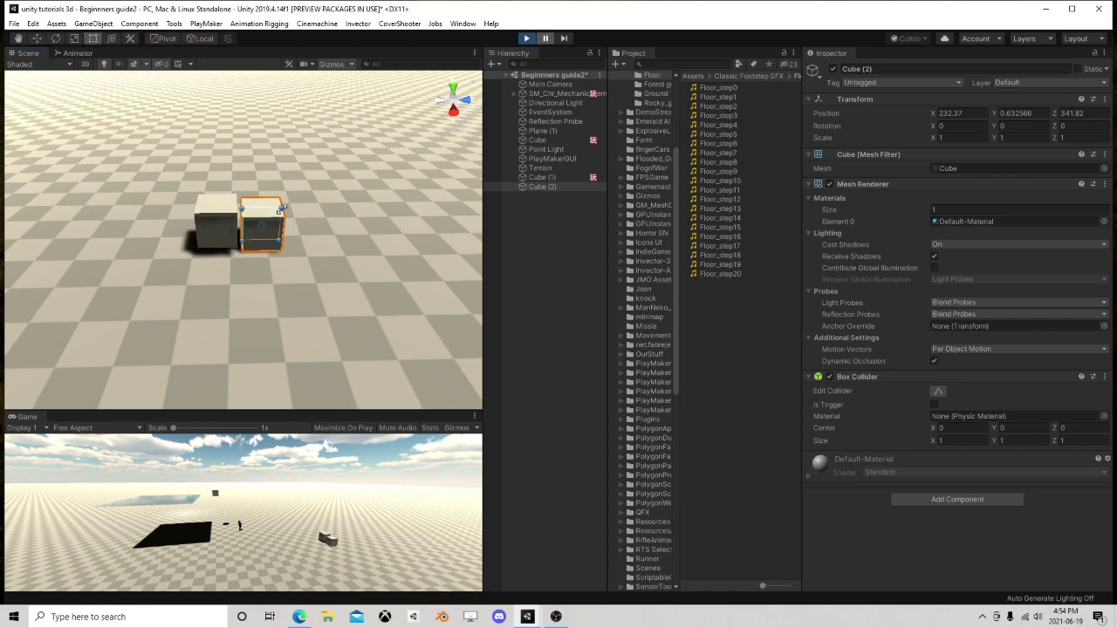
{"action": "mouse_move", "coordinate": [281, 209]}
{"action": "left_mouse_down"}
{"action": "mouse_move", "coordinate": [250, 194]}
{"action": "mouse_move", "coordinate": [284, 220]}
{"action": "left_mouse_up"}
{"action": "left_click", "coordinate": [37, 38]}
{"action": "scroll", "coordinate": [288, 244], "scroll_direction": "up", "scroll_amount": 4}
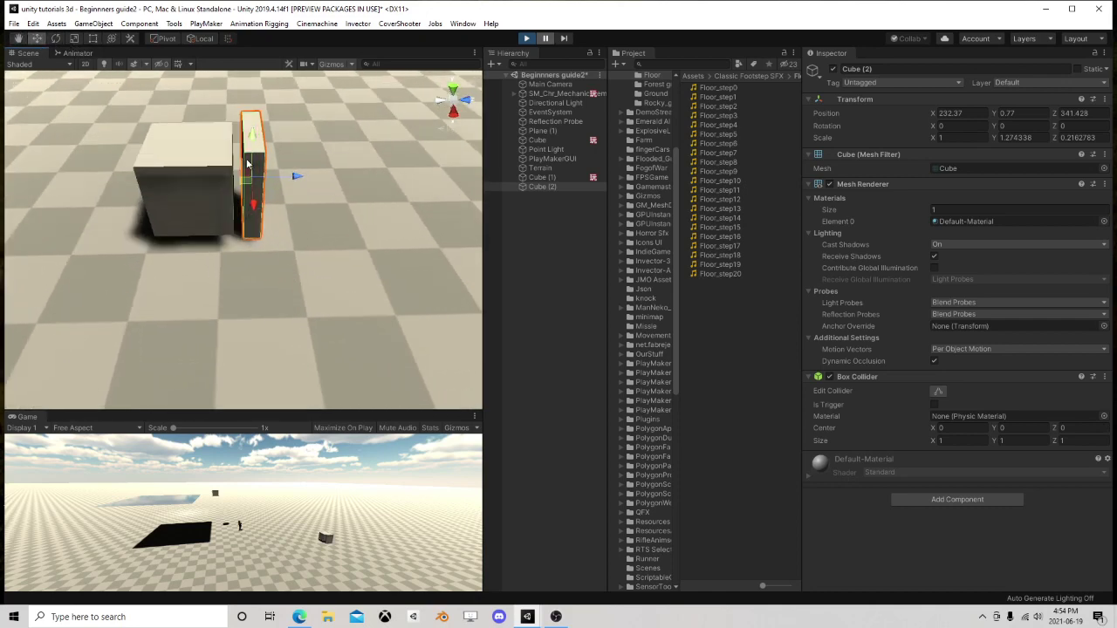
{"action": "left_click_drag", "start_coordinate": [247, 163], "coordinate": [301, 201], "text": "alt"}
- Select Cube (1) and advance the simulation frame by frame to check whether it collides with the thin wall
{"action": "left_click", "coordinate": [540, 189]}
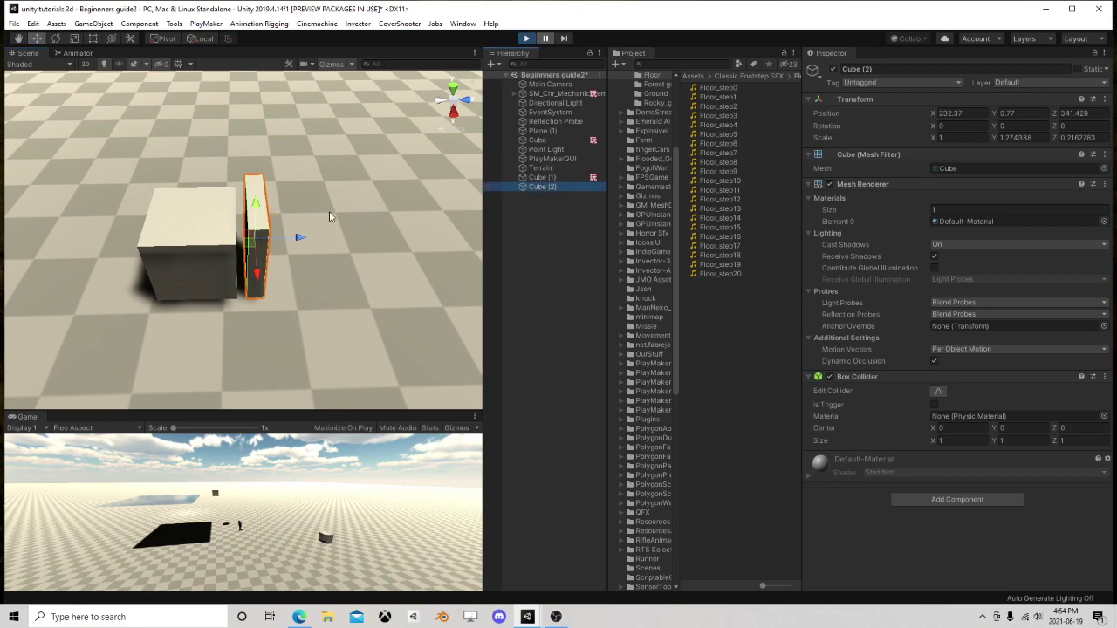
{"action": "left_click", "coordinate": [541, 177]}
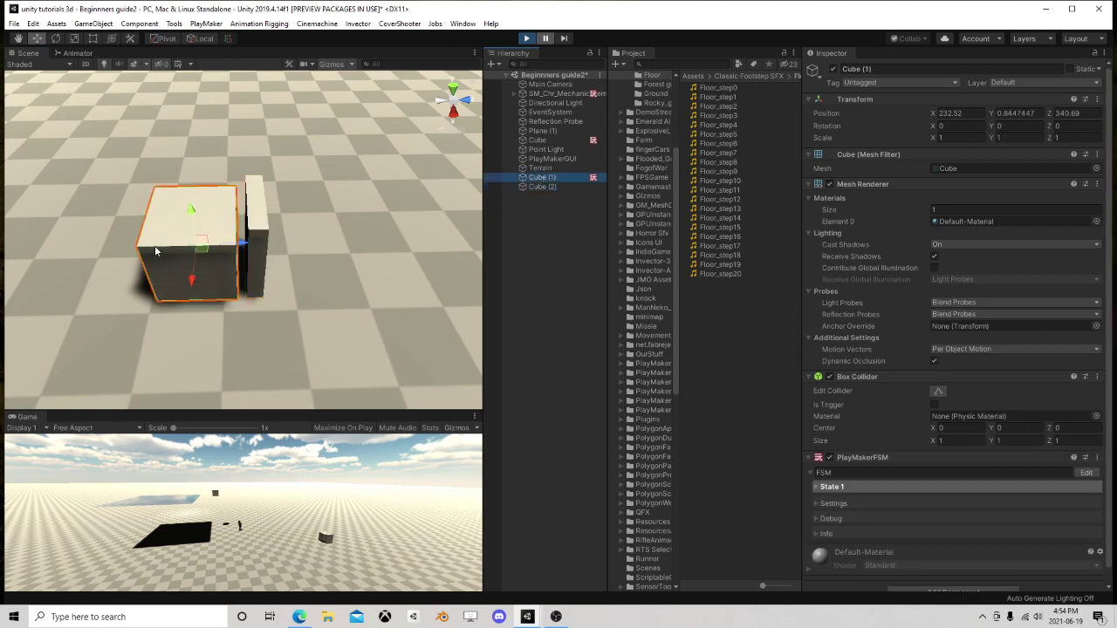
{"action": "left_click", "coordinate": [564, 39]}
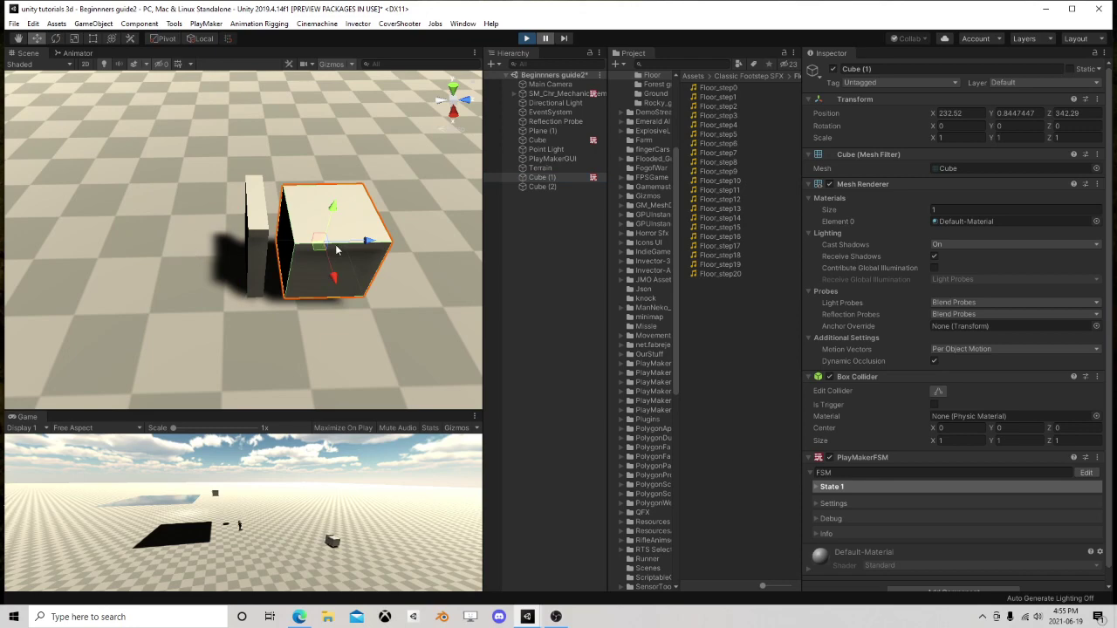
{"action": "middle_click_drag", "start_coordinate": [353, 246], "coordinate": [245, 237]}
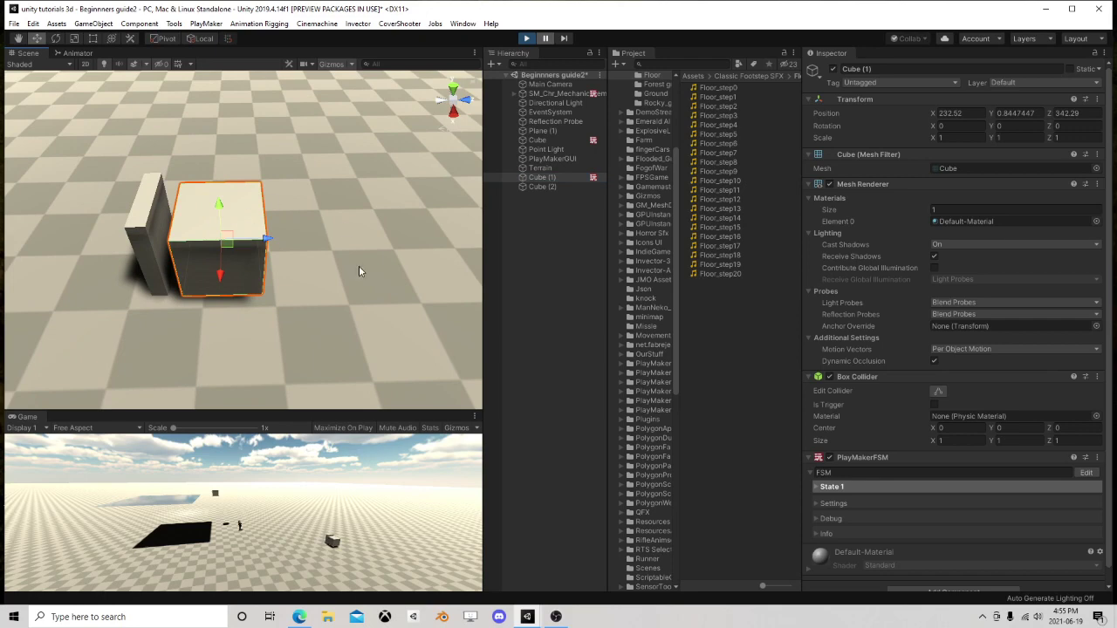
{"action": "middle_click_drag", "start_coordinate": [335, 272], "coordinate": [209, 299]}
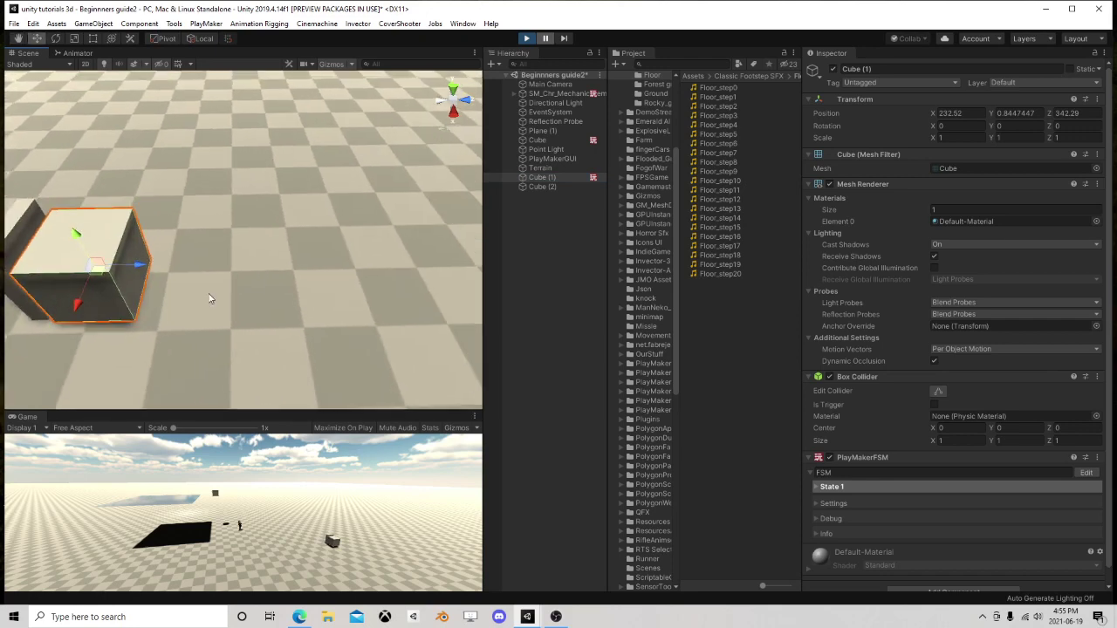
{"action": "left_click", "coordinate": [565, 42]}
{"action": "scroll", "coordinate": [247, 331], "scroll_direction": "down", "scroll_amount": 3}
{"action": "middle_click_drag", "start_coordinate": [247, 330], "coordinate": [241, 308]}
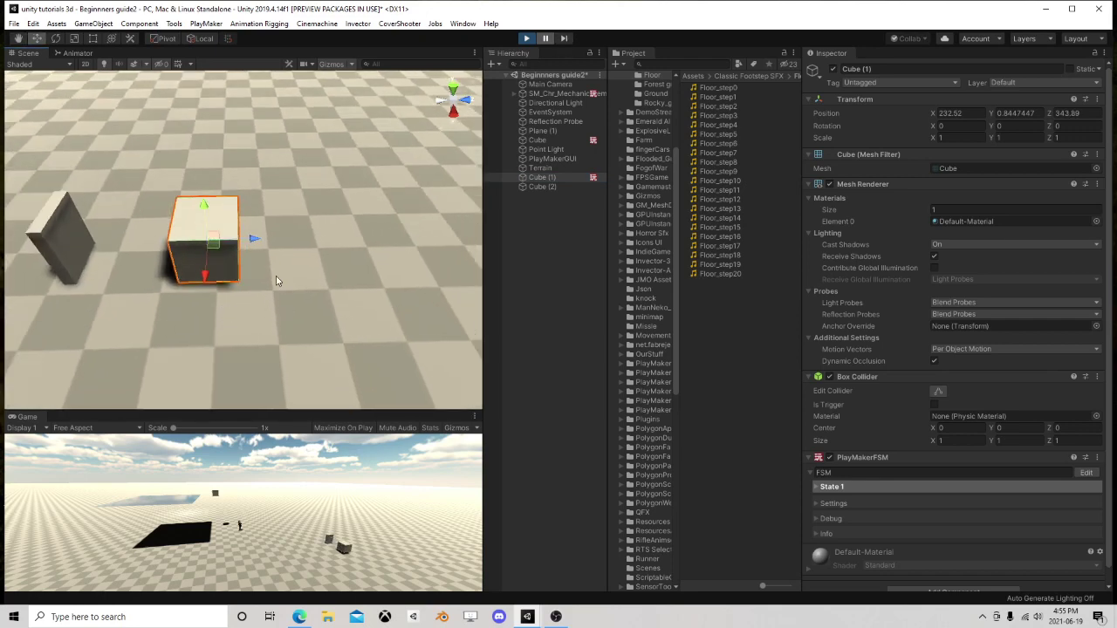
- Resume the simulation, examine the area around the thin wall as the cube travels on, and exit play mode
{"action": "scroll", "coordinate": [276, 281], "scroll_direction": "down", "scroll_amount": 3}
{"action": "scroll", "coordinate": [330, 257], "scroll_direction": "down", "scroll_amount": 2}
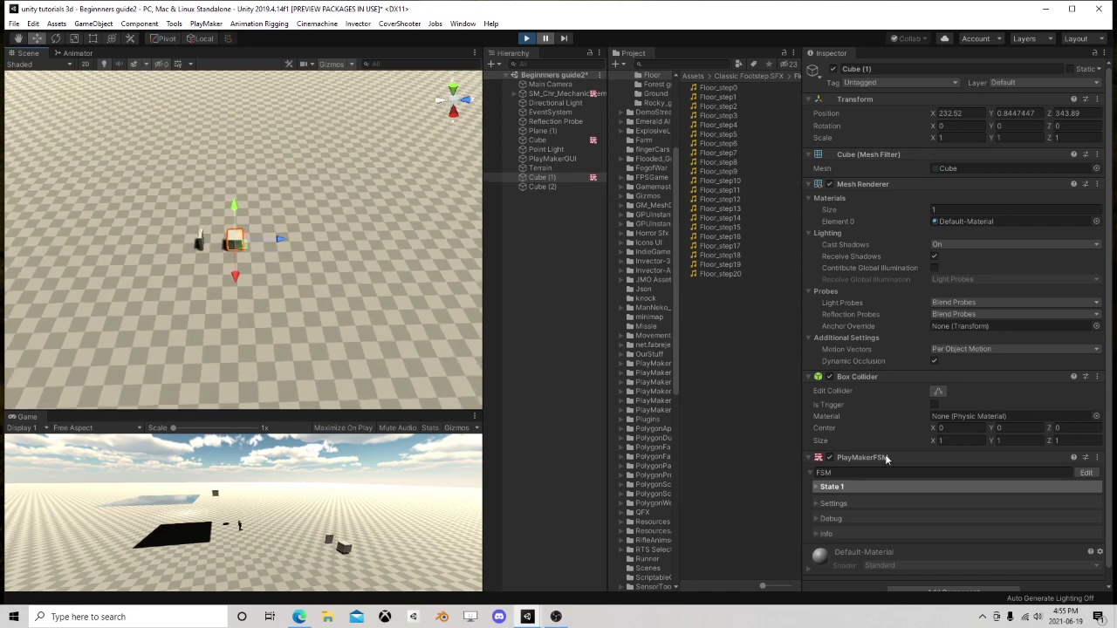
{"action": "scroll", "coordinate": [259, 294], "scroll_direction": "down", "scroll_amount": 1}
{"action": "middle_click_drag", "start_coordinate": [297, 245], "coordinate": [138, 244]}
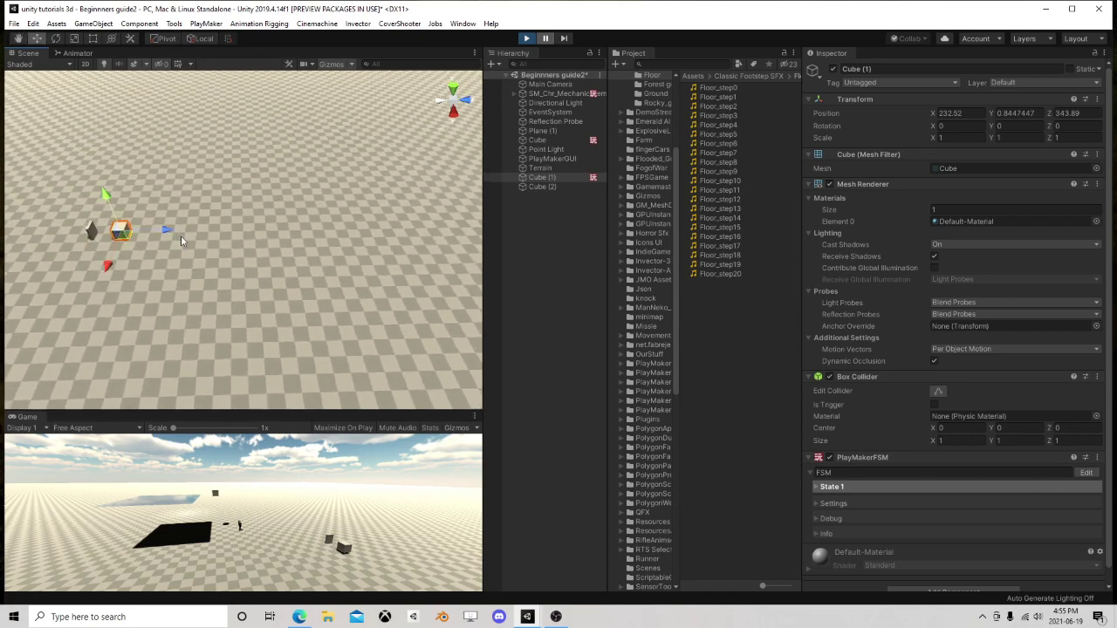
{"action": "scroll", "coordinate": [138, 246], "scroll_direction": "down", "scroll_amount": 2}
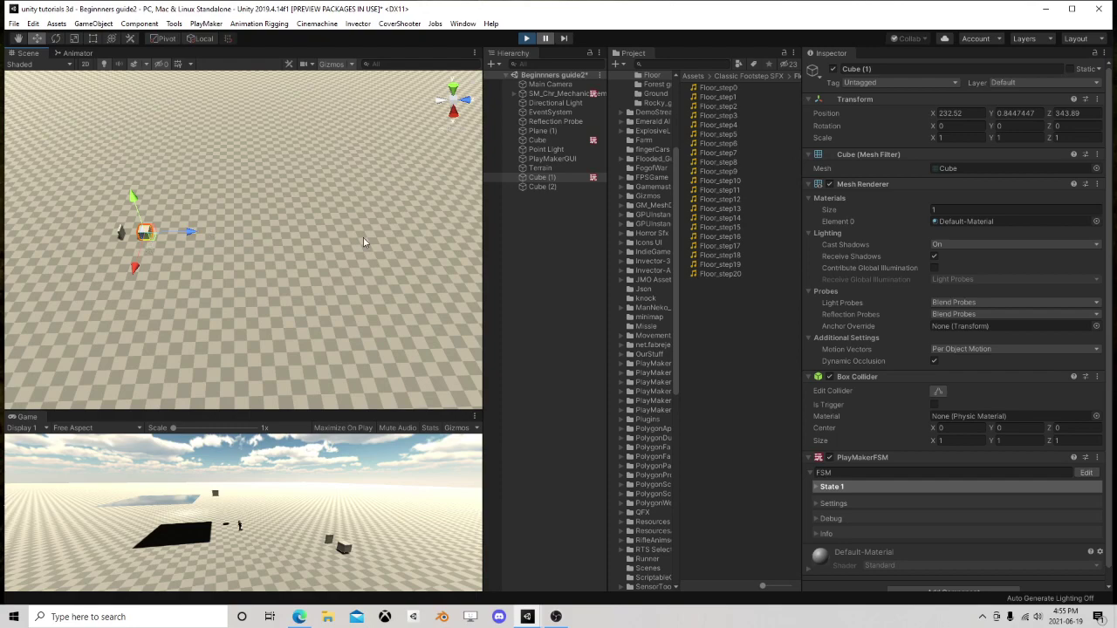
{"action": "left_click", "coordinate": [547, 40]}
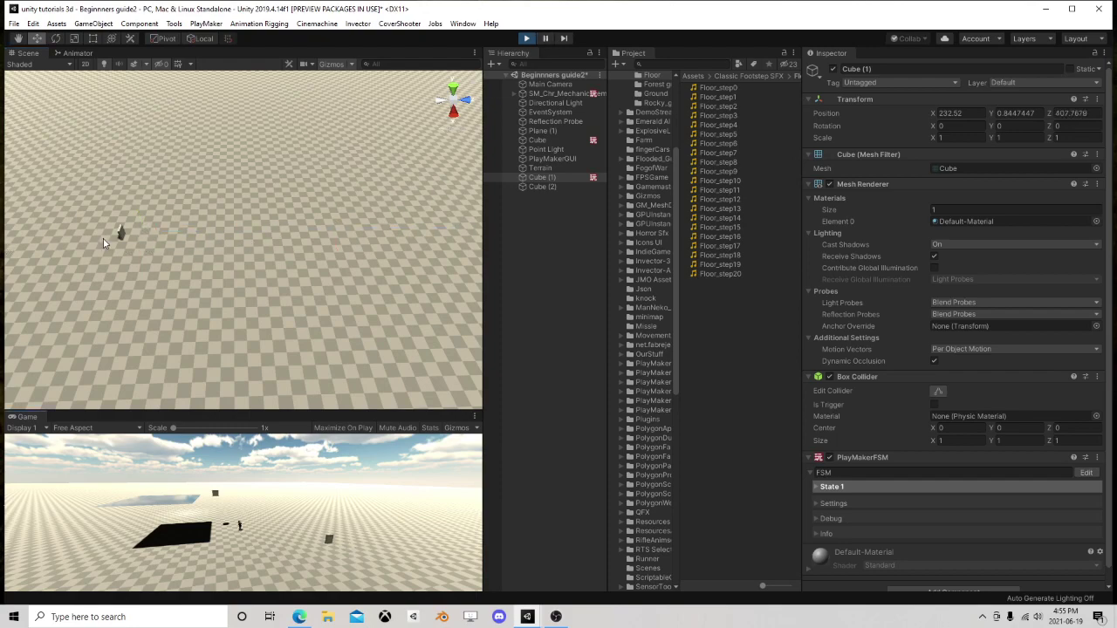
{"action": "right_click_drag", "start_coordinate": [107, 240], "coordinate": [131, 249]}
{"action": "middle_click_drag", "start_coordinate": [131, 248], "coordinate": [301, 266]}
{"action": "scroll", "coordinate": [301, 266], "scroll_direction": "up", "scroll_amount": 4}
{"action": "left_click", "coordinate": [526, 39]}
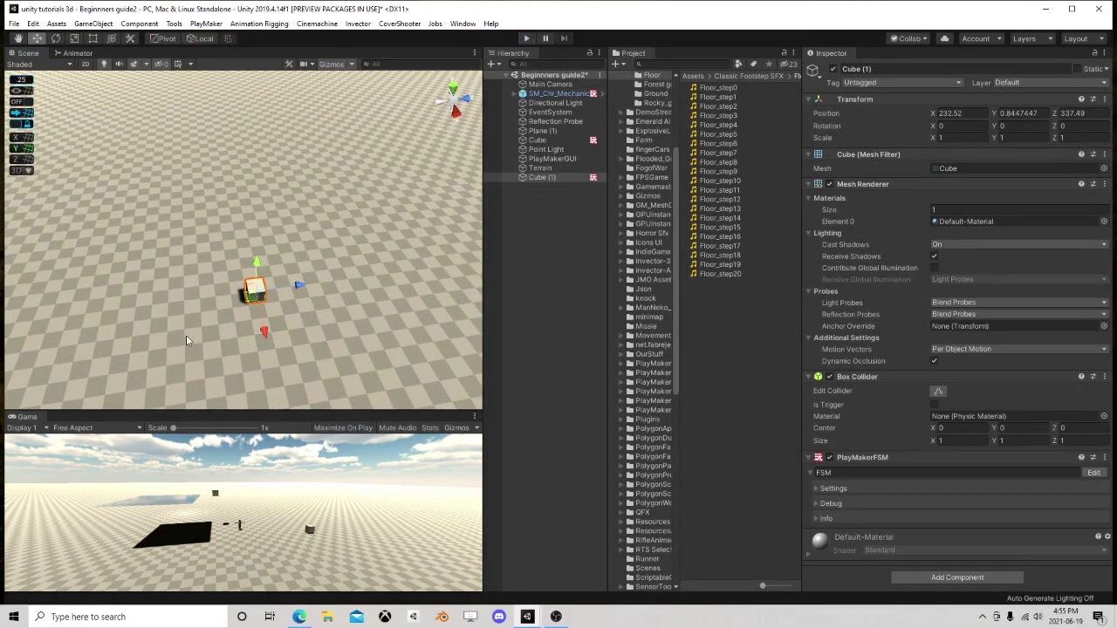
- Review the Z value of the Translate action in Cube (1)'s FSM and turn on Is Trigger on its Box Collider
{"action": "scroll", "coordinate": [293, 335], "scroll_direction": "up", "scroll_amount": 5}
{"action": "middle_click_drag", "start_coordinate": [294, 336], "coordinate": [232, 224]}
{"action": "scroll", "coordinate": [354, 271], "scroll_direction": "up", "scroll_amount": 1}
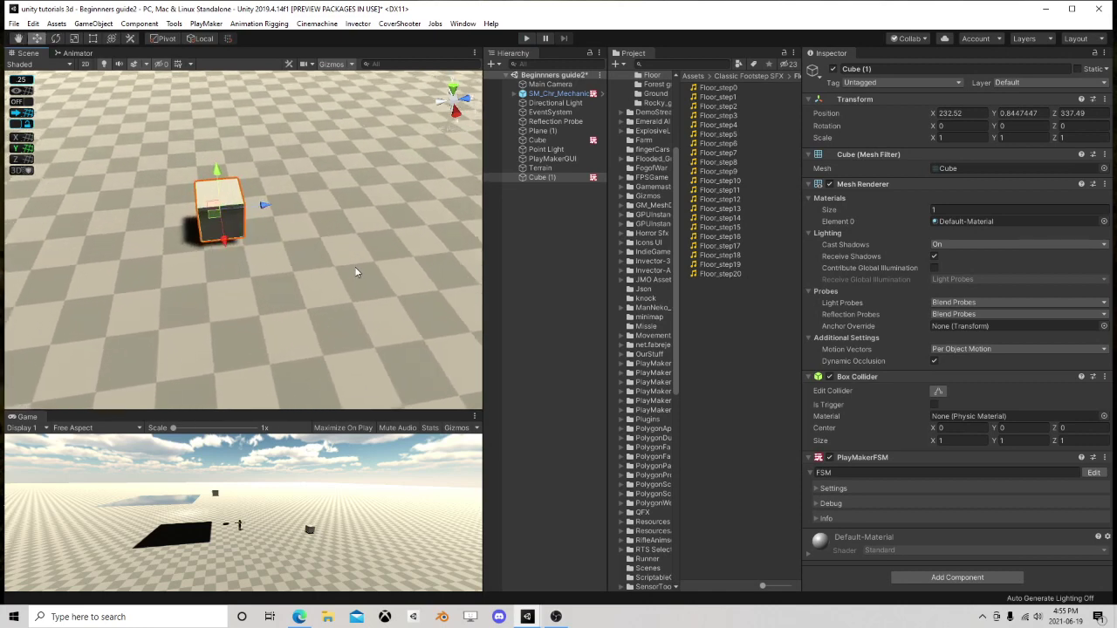
{"action": "scroll", "coordinate": [354, 272], "scroll_direction": "down", "scroll_amount": 4}
{"action": "right_click_drag", "start_coordinate": [355, 272], "coordinate": [315, 274]}
{"action": "middle_click_drag", "start_coordinate": [314, 274], "coordinate": [167, 294]}
{"action": "scroll", "coordinate": [262, 288], "scroll_direction": "down", "scroll_amount": 4}
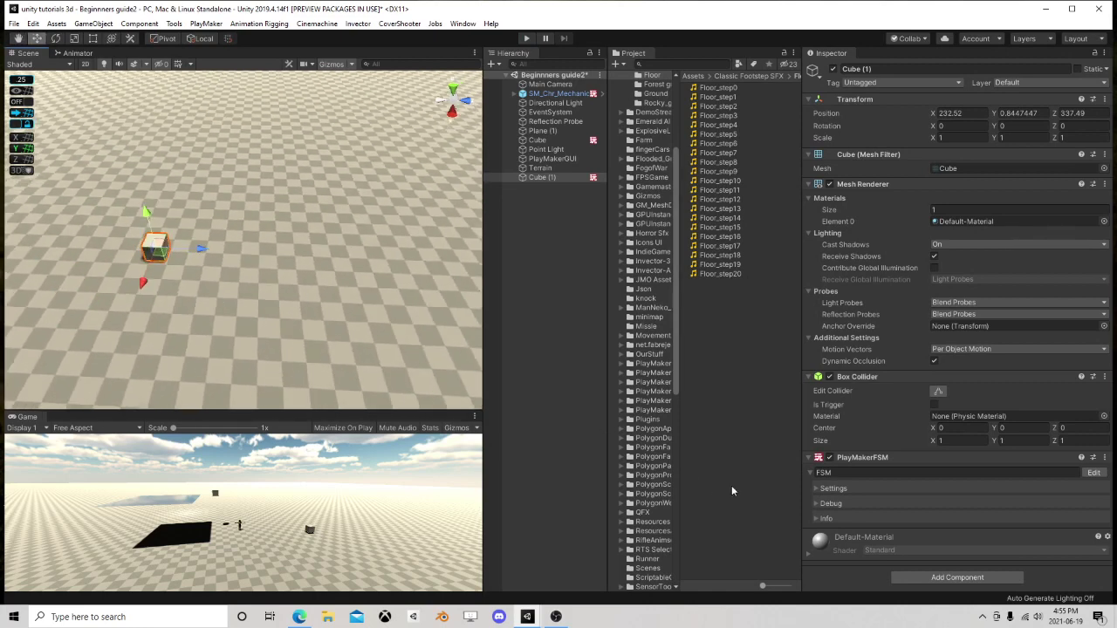
{"action": "left_click", "coordinate": [1093, 472]}
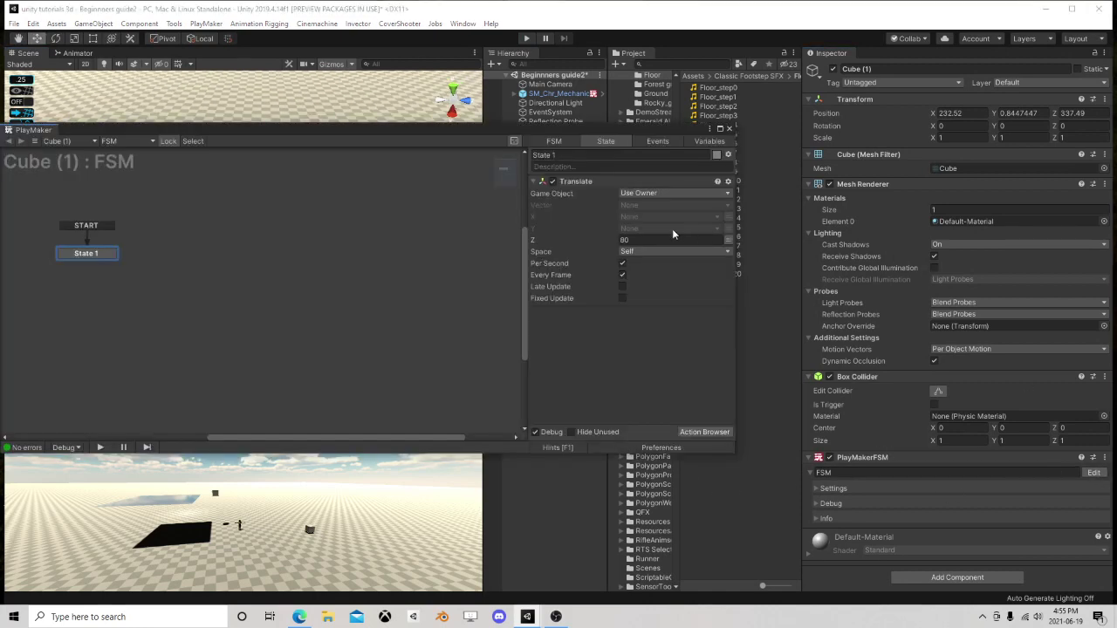
{"action": "left_click", "coordinate": [656, 240]}
{"action": "left_click", "coordinate": [729, 129]}
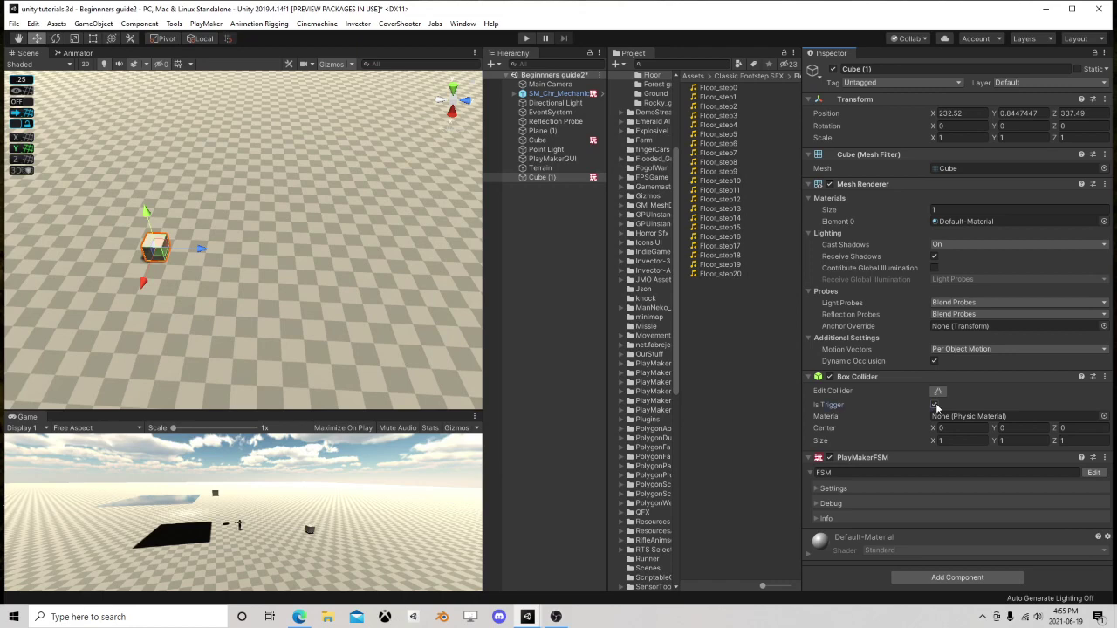
- Create another 3D cube ahead of Cube (1) and give it a Rigidbody with Use Gravity off and Is Kinematic on
{"action": "middle_click_drag", "start_coordinate": [164, 248], "coordinate": [79, 240]}
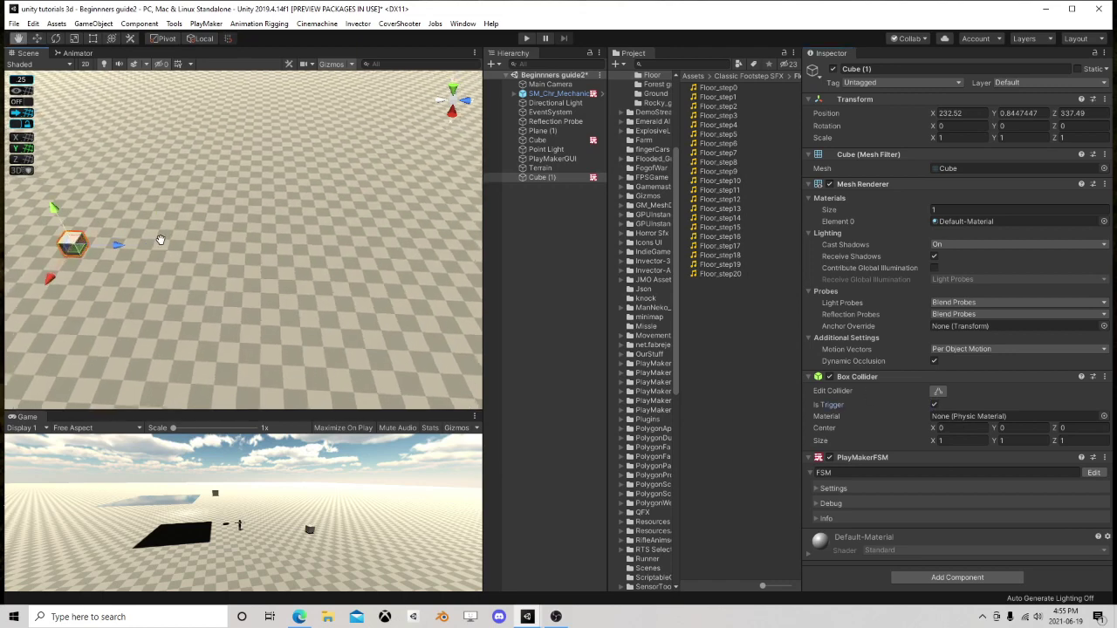
{"action": "left_click", "coordinate": [87, 26]}
{"action": "mouse_move", "coordinate": [199, 81]}
{"action": "left_click", "coordinate": [253, 80]}
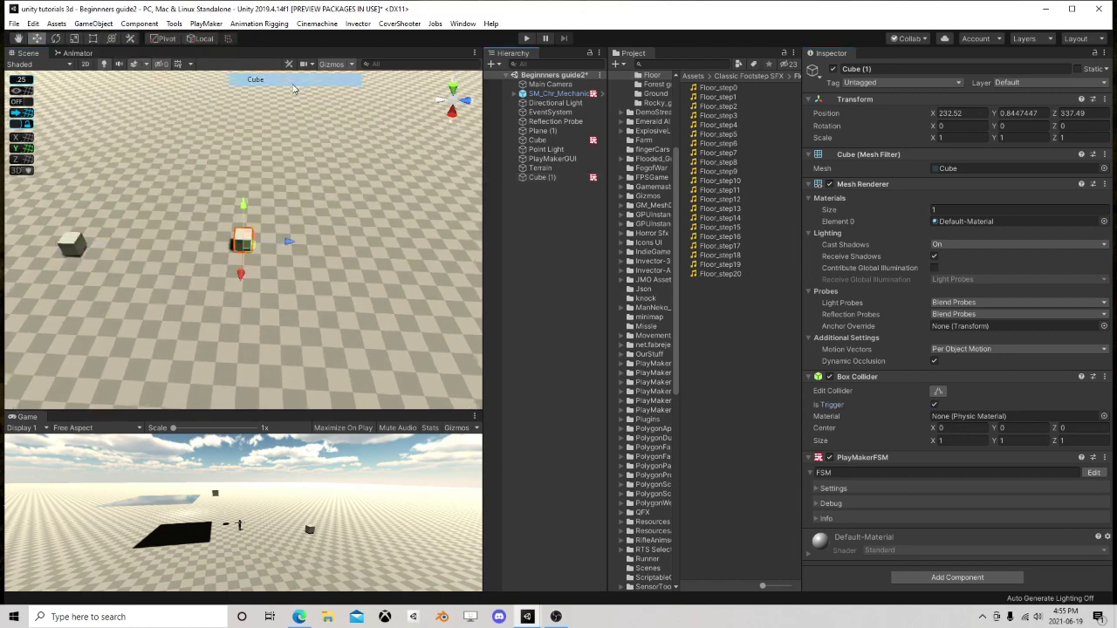
{"action": "left_click", "coordinate": [995, 500]}
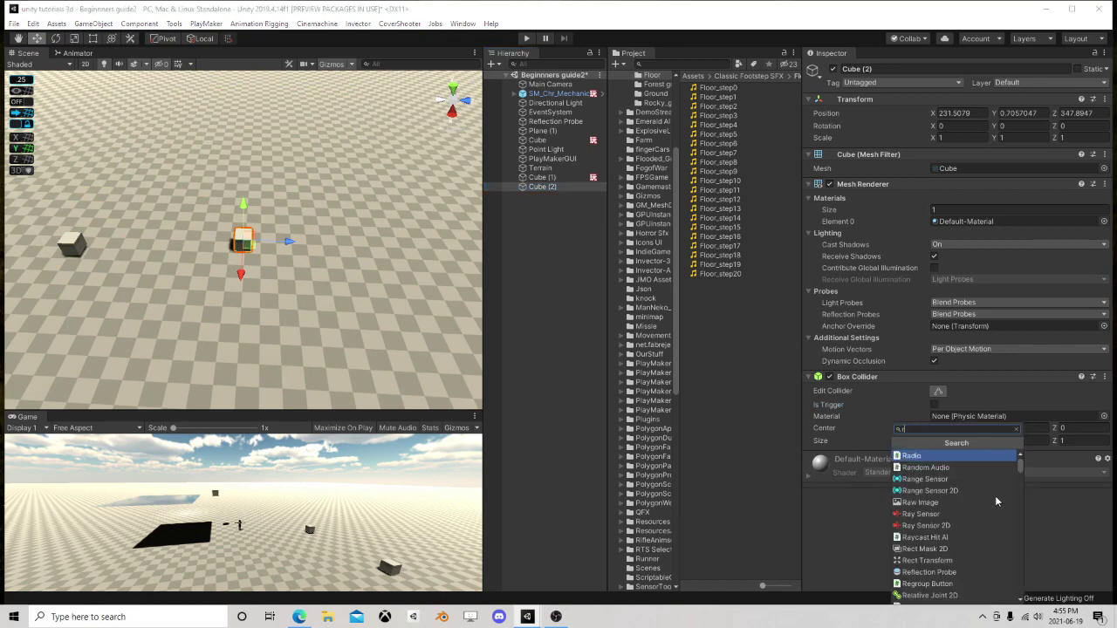
{"action": "type", "text": "r"}
{"action": "left_click", "coordinate": [932, 503]}
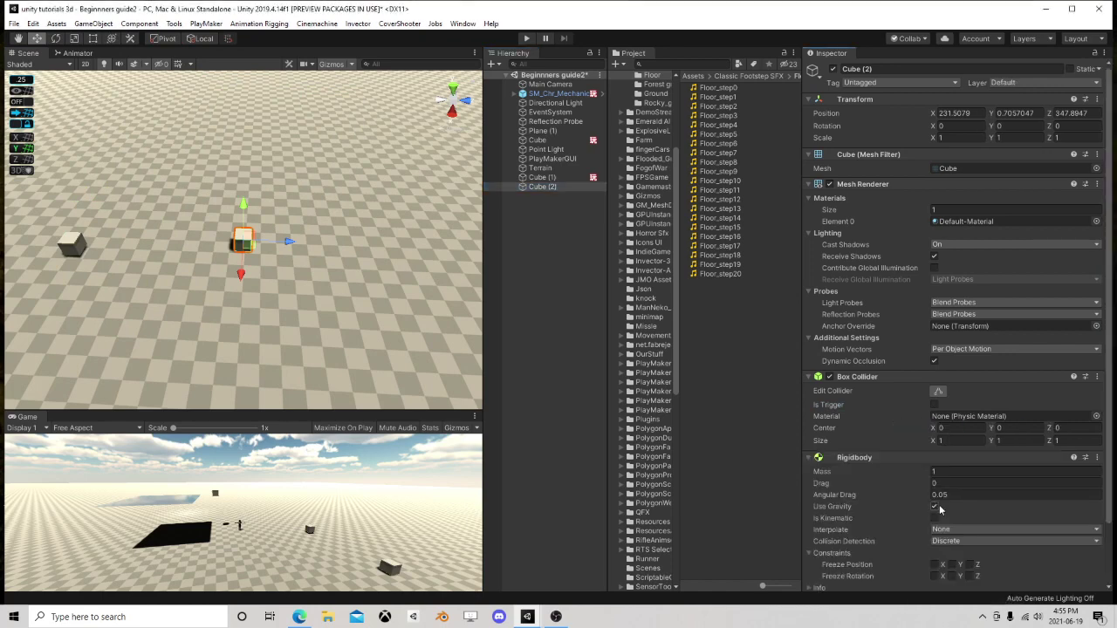
{"action": "scroll", "coordinate": [939, 519], "scroll_direction": "down", "scroll_amount": 3}
- Add a PlayMakerFSM component to the new cube
{"action": "left_click", "coordinate": [941, 580]}
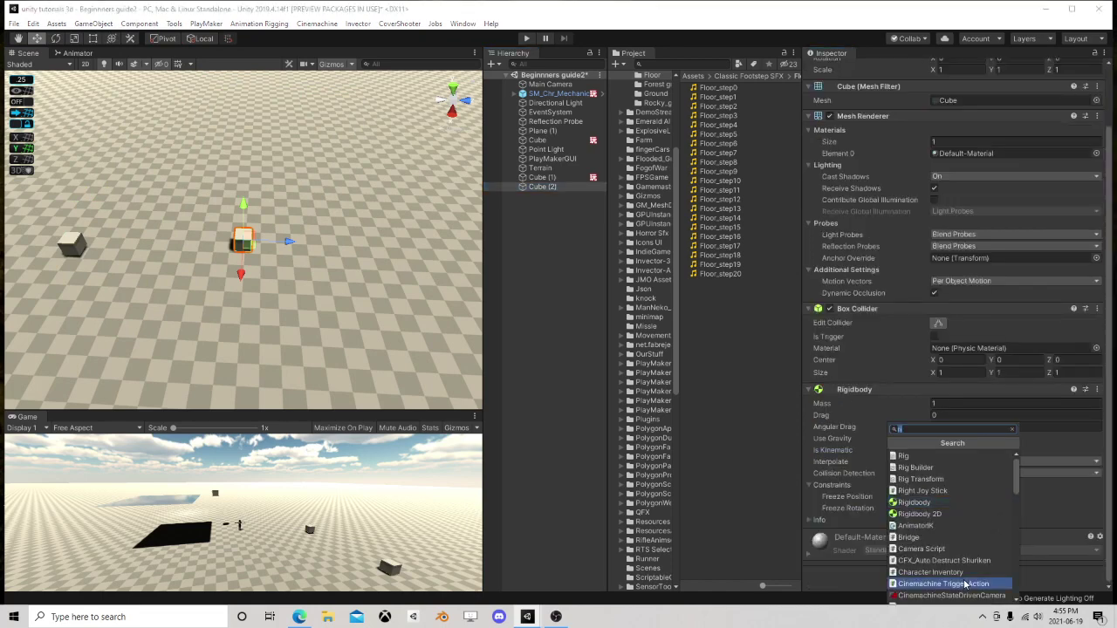
{"action": "type", "text": "fsm"}
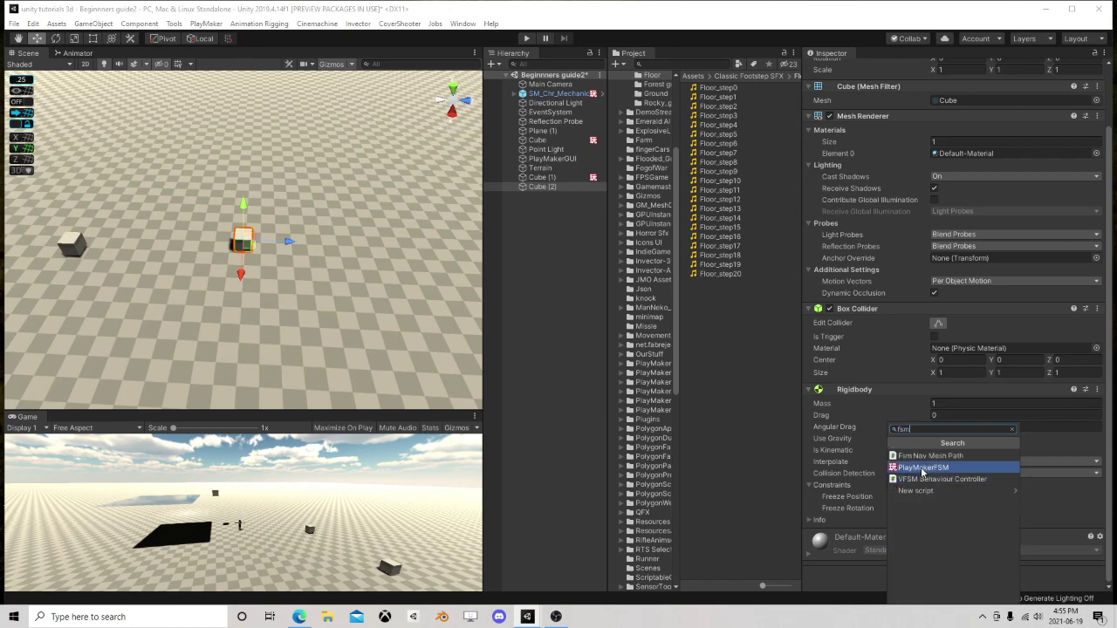
{"action": "left_click", "coordinate": [923, 468]}
{"action": "scroll", "coordinate": [952, 485], "scroll_direction": "down", "scroll_amount": 3}
- Create a second state in the new cube's FSM and give it a global transition for the system event TRIGGER ENTER
{"action": "left_click", "coordinate": [1085, 472]}
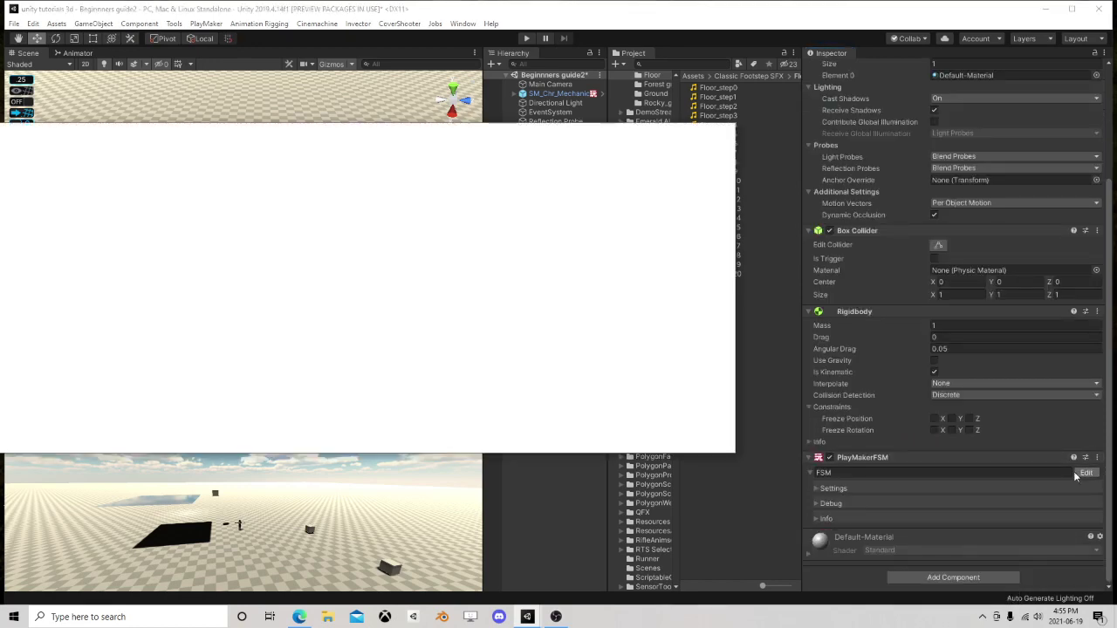
{"action": "right_click", "coordinate": [257, 238]}
{"action": "left_click", "coordinate": [289, 246]}
{"action": "right_click", "coordinate": [303, 241]}
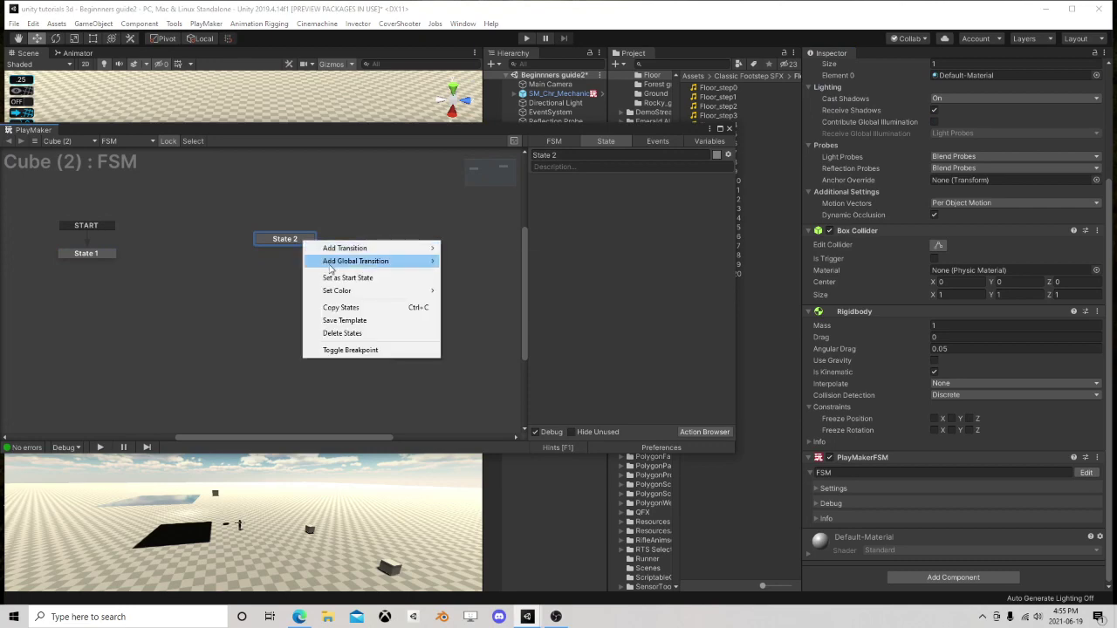
{"action": "mouse_move", "coordinate": [392, 261]}
{"action": "mouse_move", "coordinate": [515, 289]}
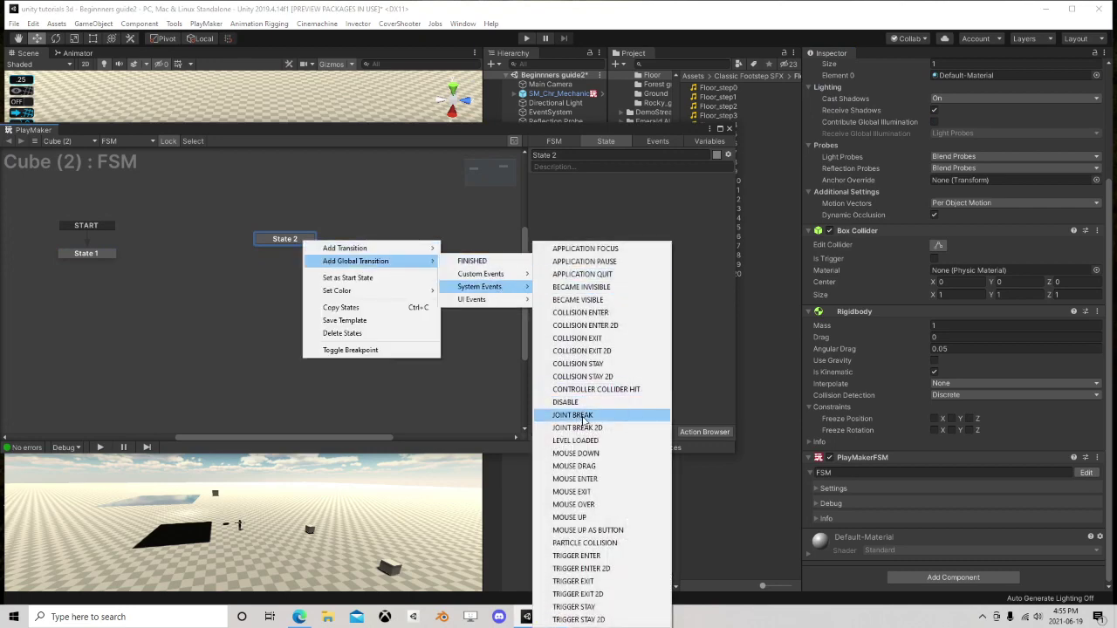
{"action": "left_click", "coordinate": [598, 557]}
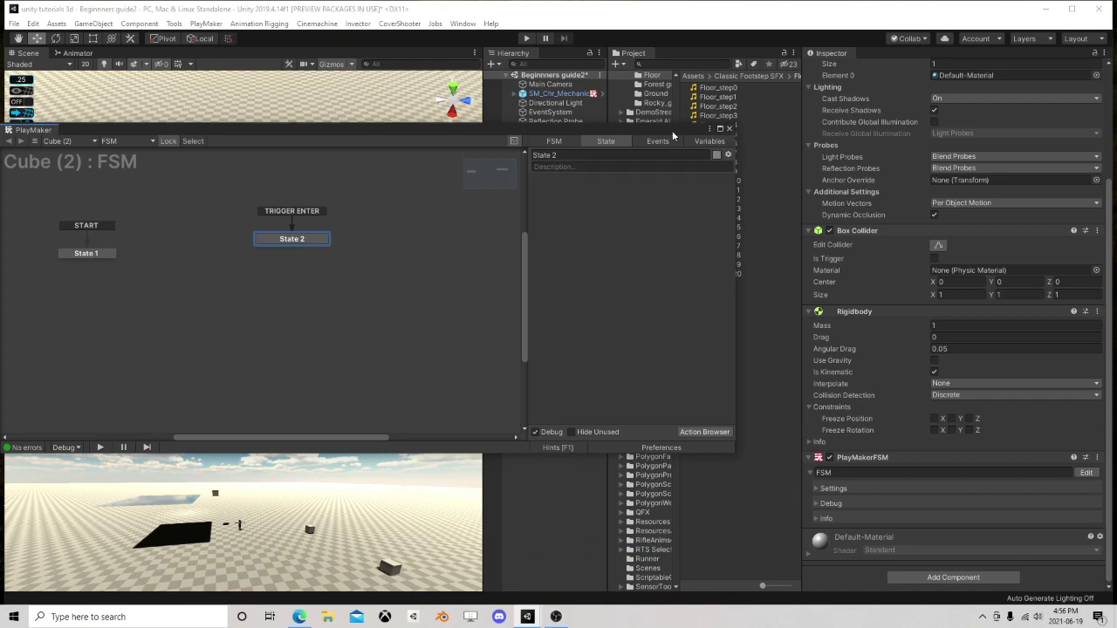
- Clear the PlayMaker window from the scene view and move Cube (2) farther ahead, to about X 228.11, Z 353.52
{"action": "left_click_drag", "start_coordinate": [671, 134], "coordinate": [743, 336]}
{"action": "left_click_drag", "start_coordinate": [252, 247], "coordinate": [334, 215]}
{"action": "scroll", "coordinate": [905, 143], "scroll_direction": "up", "scroll_amount": 5}
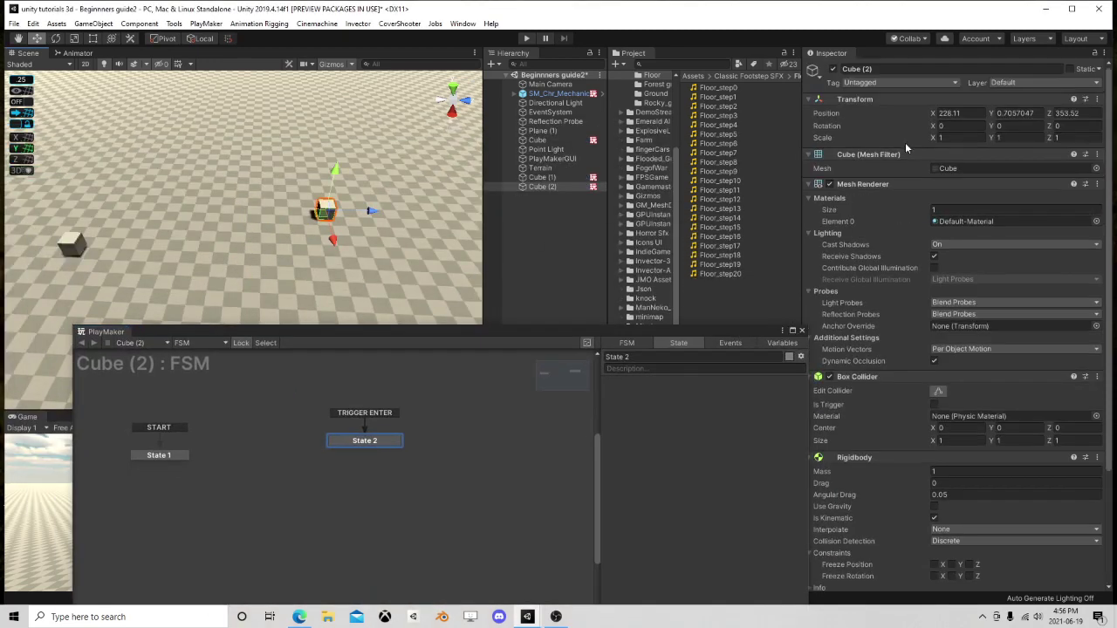
- Reshape Cube (2) into a wall about 4.27 wide, 2.09 high and 0.61 thick
{"action": "left_click", "coordinate": [94, 39]}
{"action": "scroll", "coordinate": [373, 222], "scroll_direction": "up", "scroll_amount": 3}
{"action": "middle_click_drag", "start_coordinate": [375, 222], "coordinate": [274, 159]}
{"action": "right_click_drag", "start_coordinate": [272, 194], "coordinate": [273, 166]}
{"action": "left_click_drag", "start_coordinate": [249, 175], "coordinate": [248, 157]}
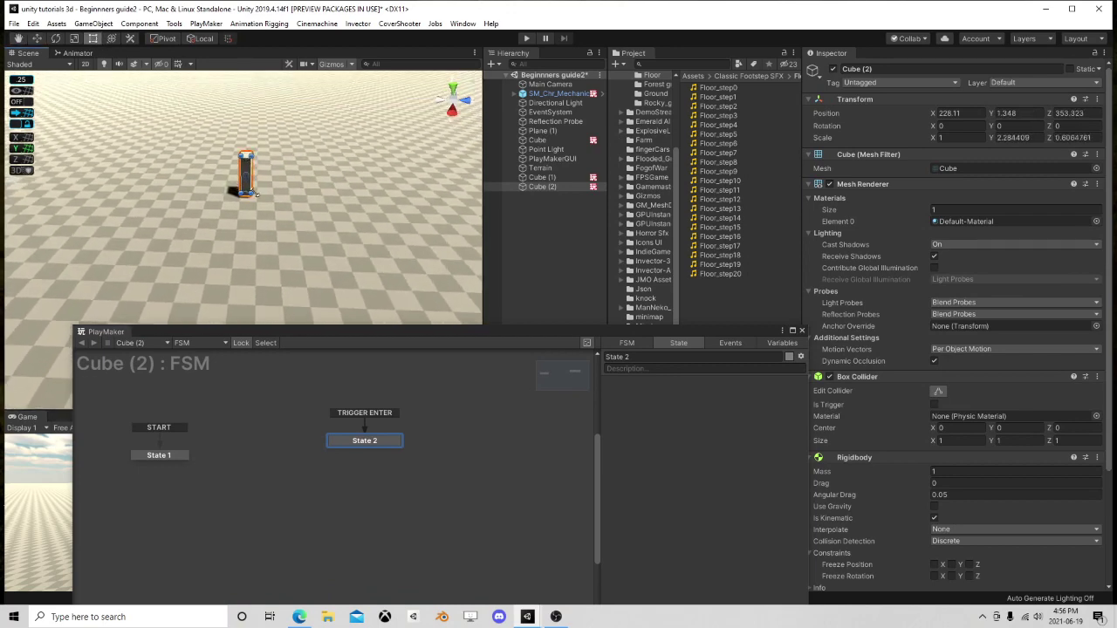
{"action": "right_click_drag", "start_coordinate": [274, 196], "coordinate": [166, 218]}
{"action": "middle_click_drag", "start_coordinate": [290, 185], "coordinate": [43, 195]}
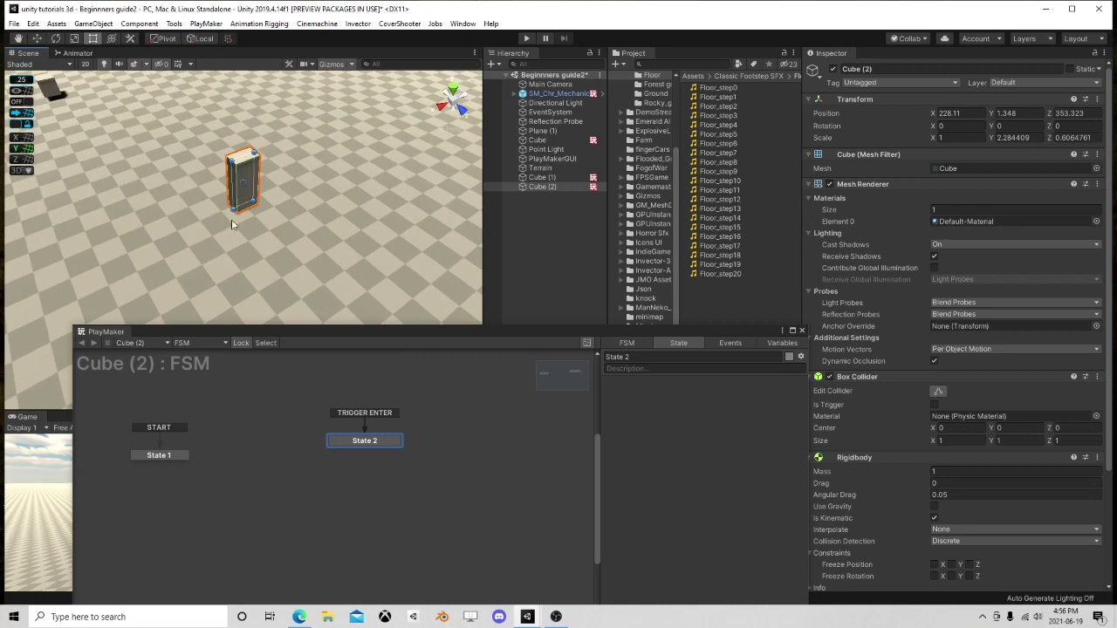
{"action": "left_click_drag", "start_coordinate": [230, 210], "coordinate": [151, 236]}
{"action": "right_click_drag", "start_coordinate": [101, 243], "coordinate": [190, 237]}
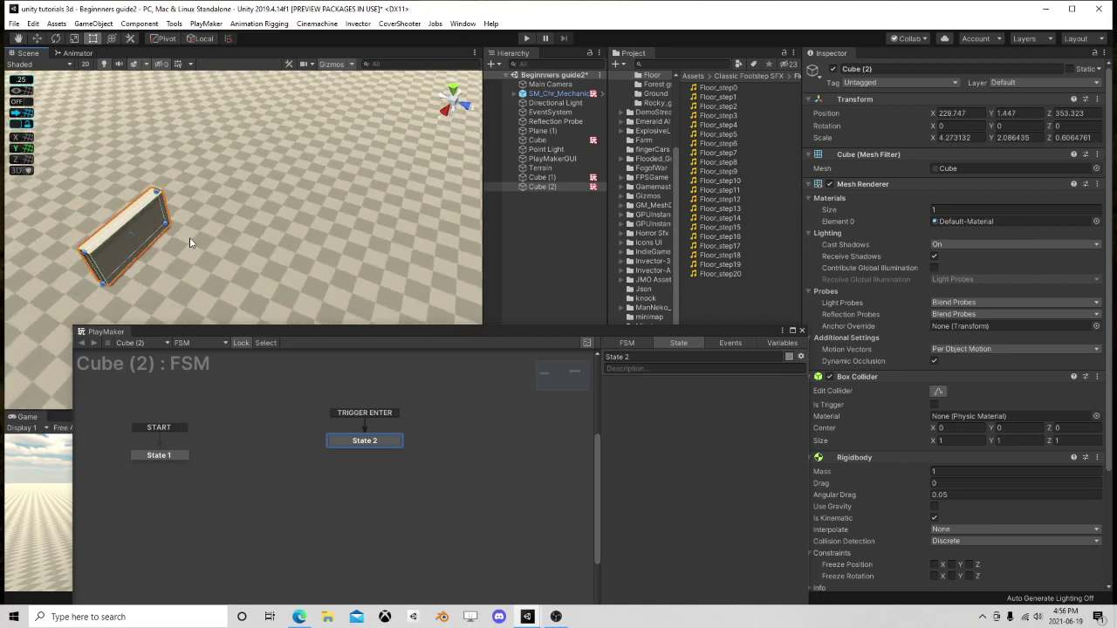
- Move the wall into Cube (1)'s path, to about X 231.52, Z 353.49
{"action": "middle_click_drag", "start_coordinate": [189, 238], "coordinate": [347, 213]}
{"action": "left_click", "coordinate": [37, 39]}
{"action": "scroll", "coordinate": [178, 178], "scroll_direction": "down", "scroll_amount": 1}
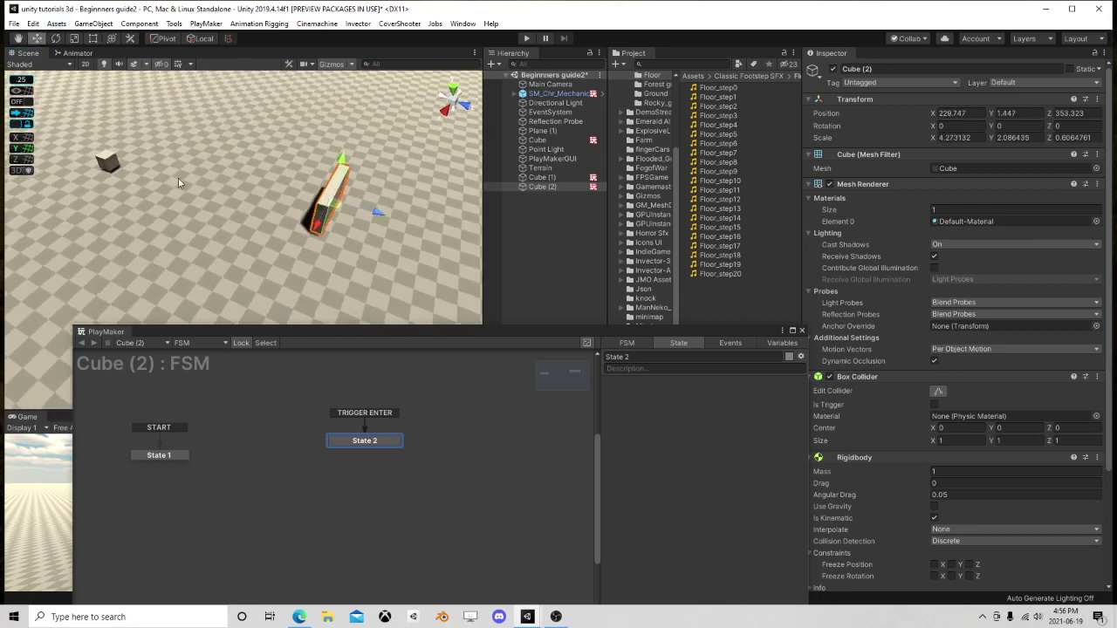
{"action": "right_click_drag", "start_coordinate": [178, 178], "coordinate": [303, 225]}
{"action": "middle_click_drag", "start_coordinate": [302, 227], "coordinate": [345, 224]}
{"action": "mouse_move", "coordinate": [339, 158]}
{"action": "left_mouse_down"}
{"action": "mouse_move", "coordinate": [351, 182]}
{"action": "mouse_move", "coordinate": [344, 174]}
{"action": "left_mouse_up"}
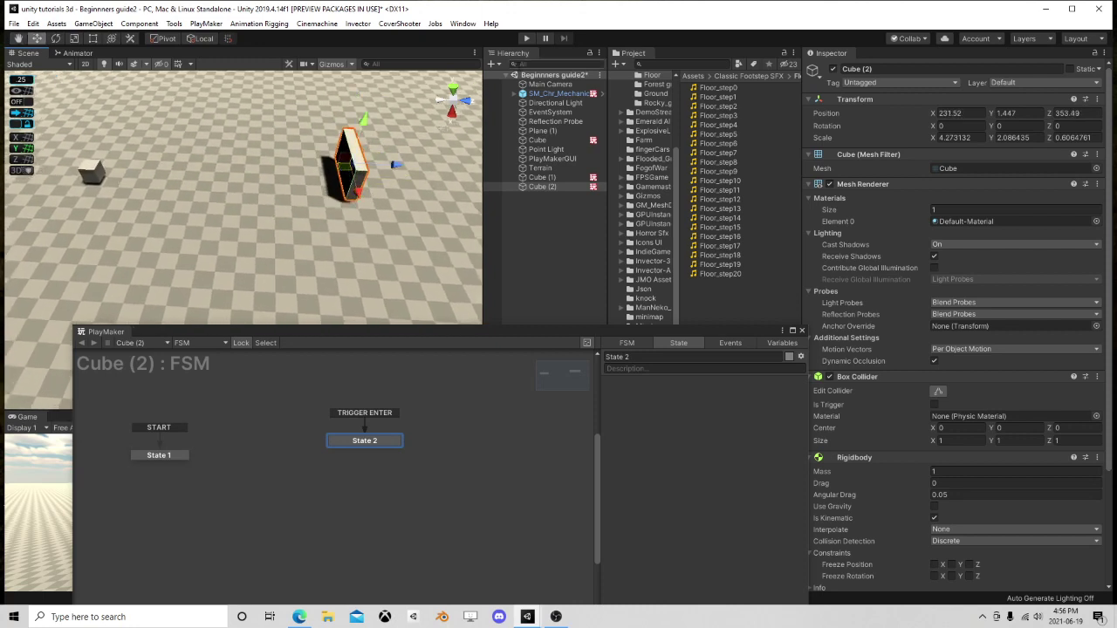
- Start the scene paused and advance it frame by frame as Cube (1) approaches the wall
{"action": "left_click", "coordinate": [526, 38]}
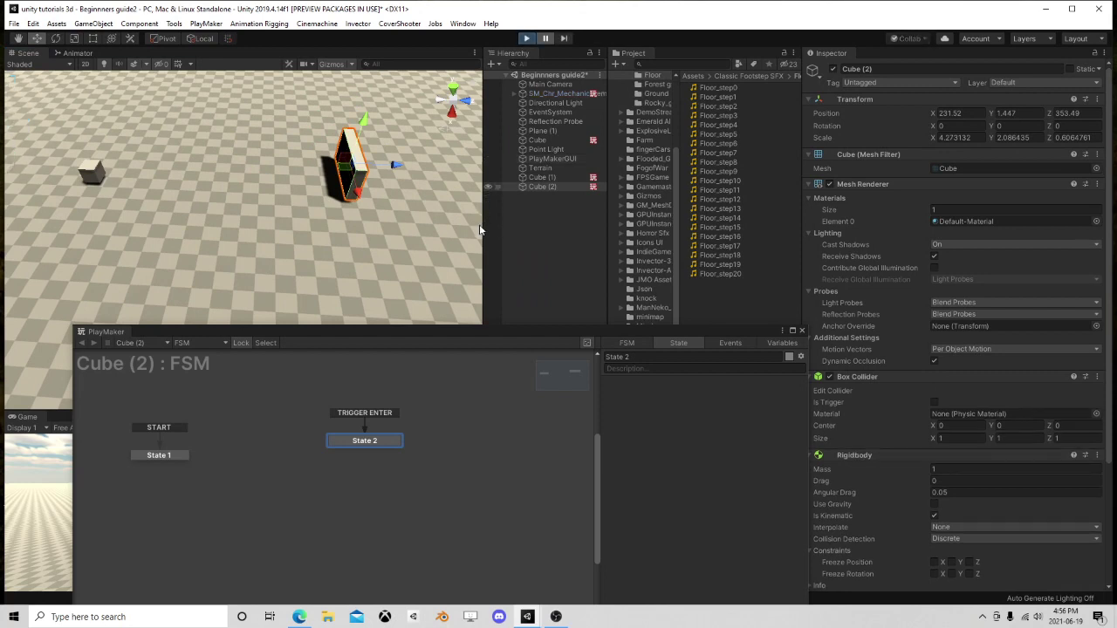
{"action": "left_click", "coordinate": [563, 38]}
{"action": "left_click", "coordinate": [564, 38]}
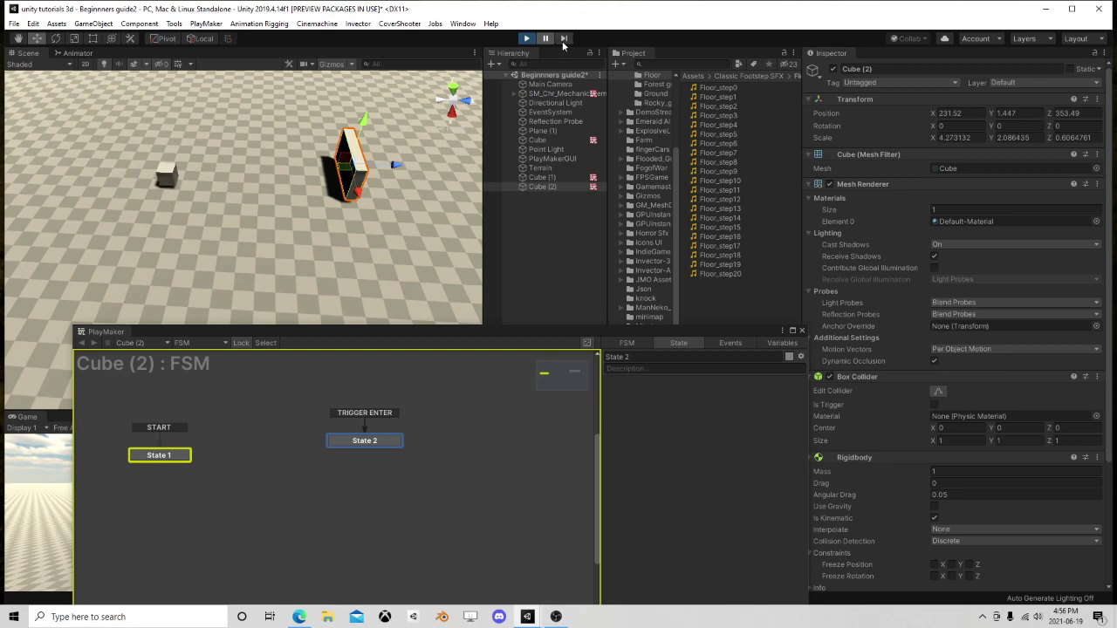
{"action": "left_click", "coordinate": [564, 38]}
{"action": "left_click", "coordinate": [564, 38]}
{"action": "left_click", "coordinate": [564, 38]}
- Shift the wall to about X 232.4, Z 350.7, advance one frame to check its trigger state, resume the simulation and exit play mode
{"action": "left_click_drag", "start_coordinate": [346, 178], "coordinate": [305, 178]}
{"action": "scroll", "coordinate": [311, 182], "scroll_direction": "up", "scroll_amount": 5}
{"action": "middle_click_drag", "start_coordinate": [363, 180], "coordinate": [283, 240]}
{"action": "left_click_drag", "start_coordinate": [321, 192], "coordinate": [307, 199]}
{"action": "scroll", "coordinate": [202, 262], "scroll_direction": "down", "scroll_amount": 3}
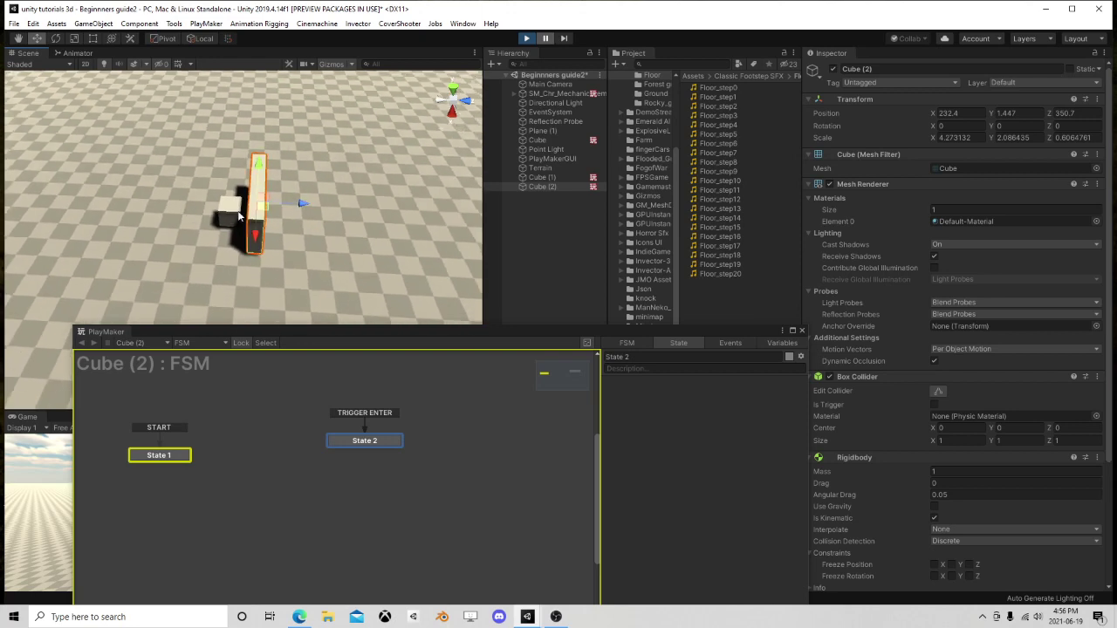
{"action": "left_click", "coordinate": [564, 41]}
{"action": "scroll", "coordinate": [343, 249], "scroll_direction": "up", "scroll_amount": 1}
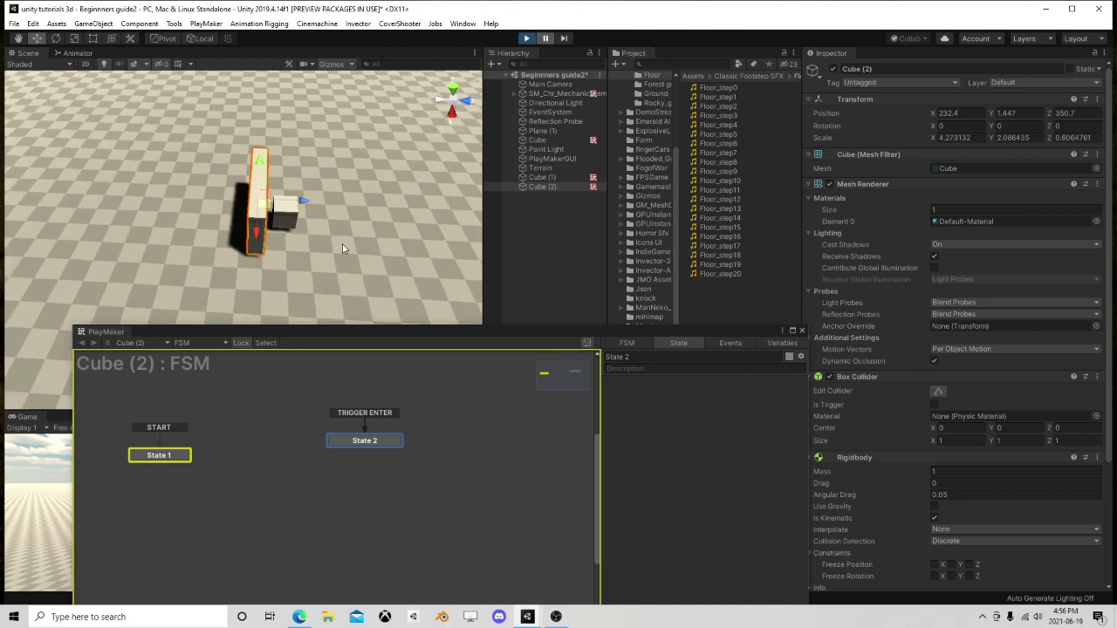
{"action": "left_click", "coordinate": [545, 39]}
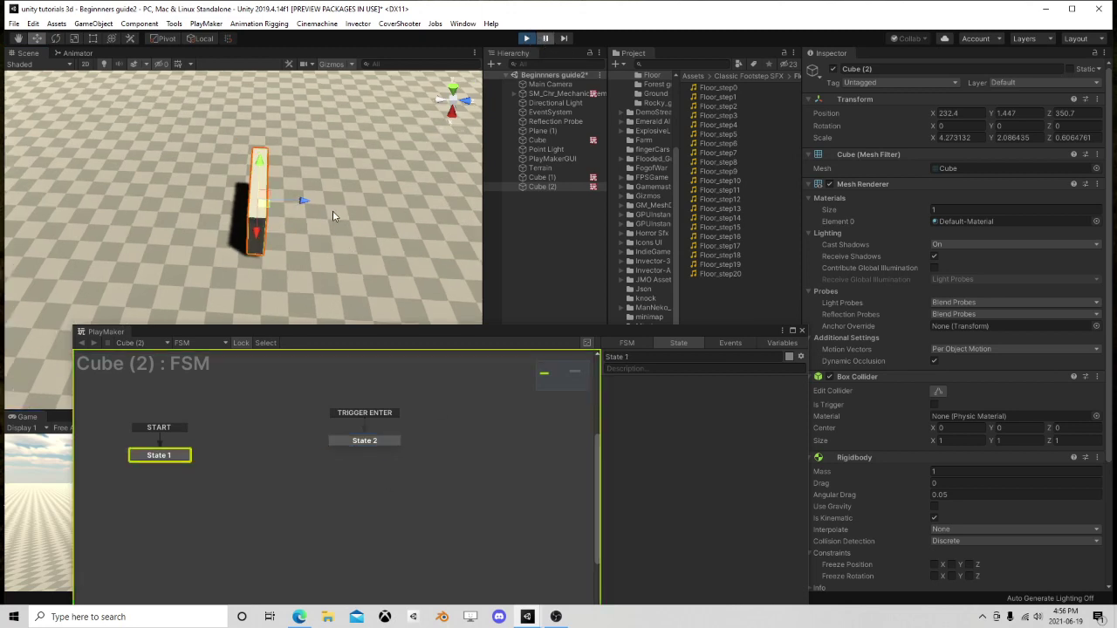
{"action": "left_click", "coordinate": [527, 39]}
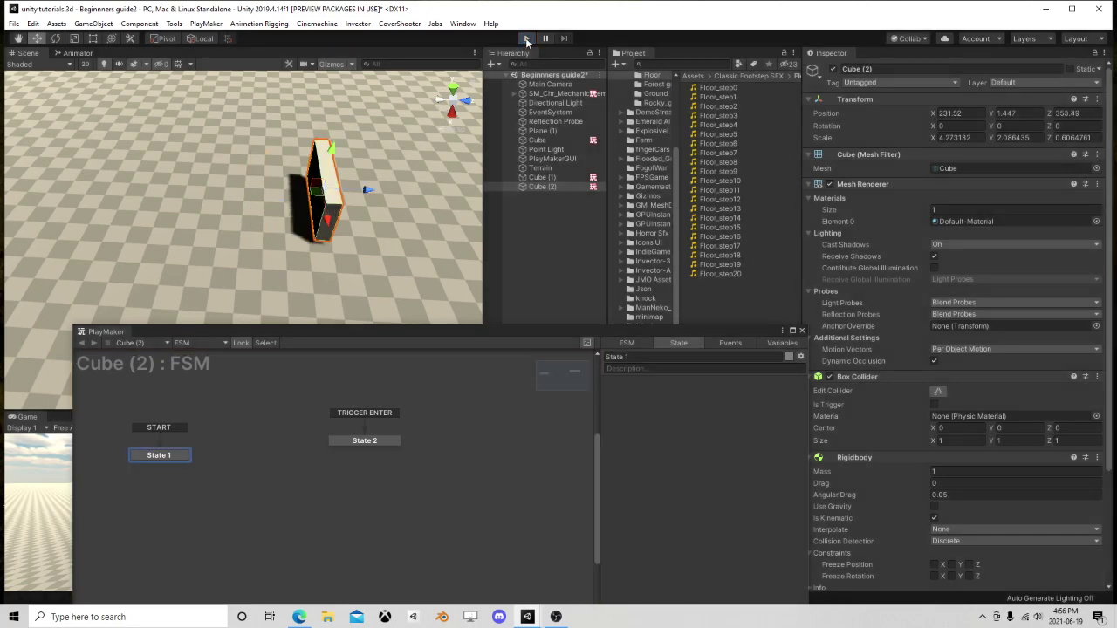
- Run the scene at full speed to check whether the wall's FSM reaches State 2, and exit play mode
{"action": "scroll", "coordinate": [419, 165], "scroll_direction": "down", "scroll_amount": 3}
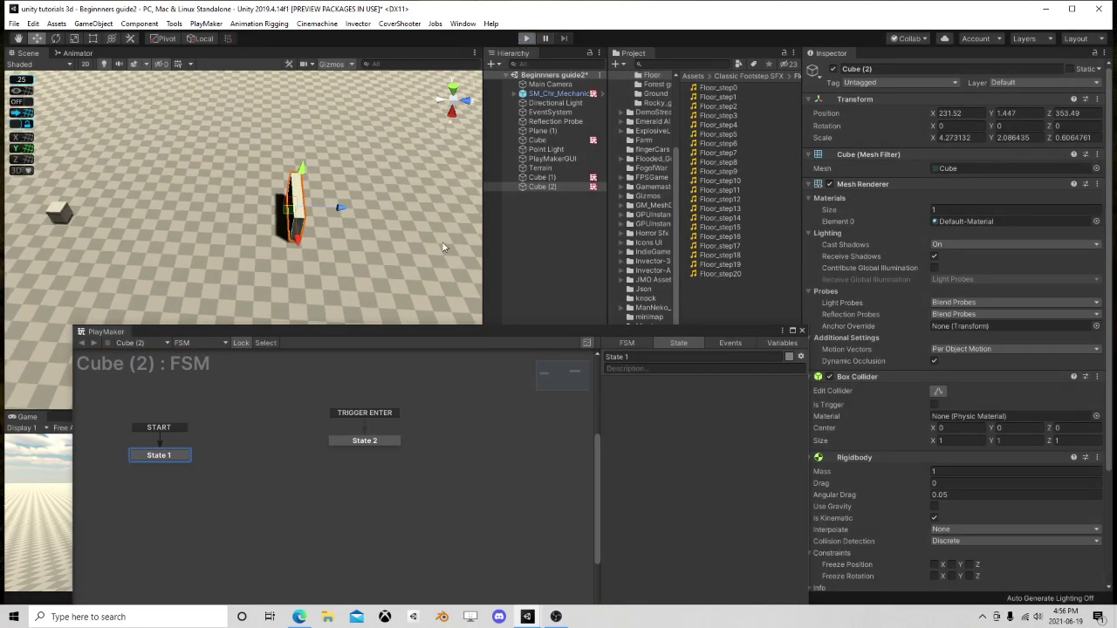
{"action": "key", "text": "ctrl+p"}
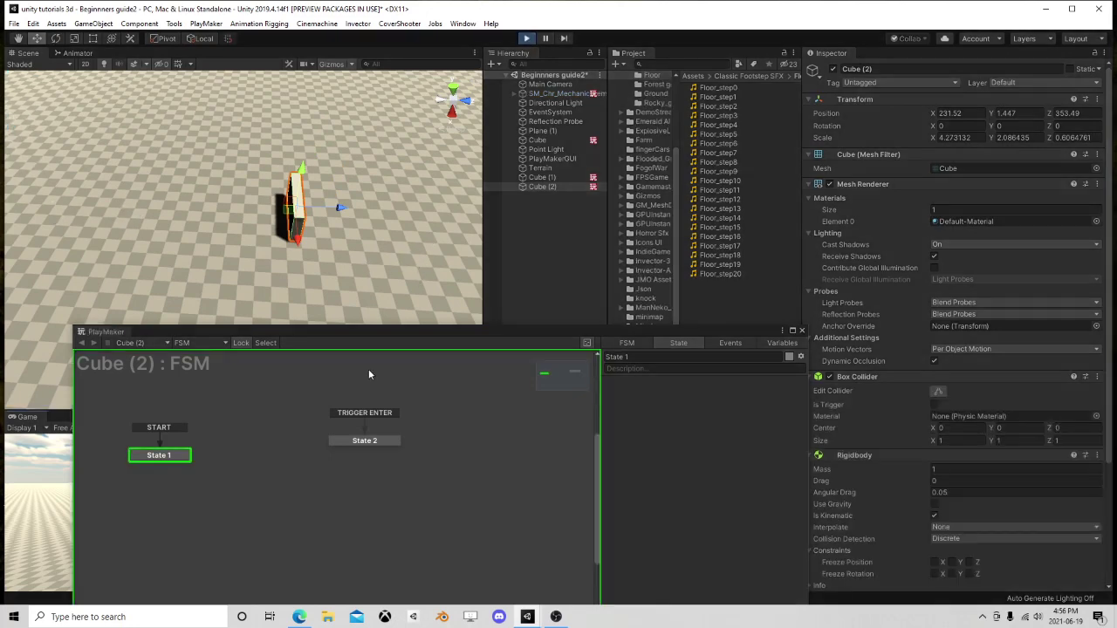
{"action": "left_click", "coordinate": [529, 39]}
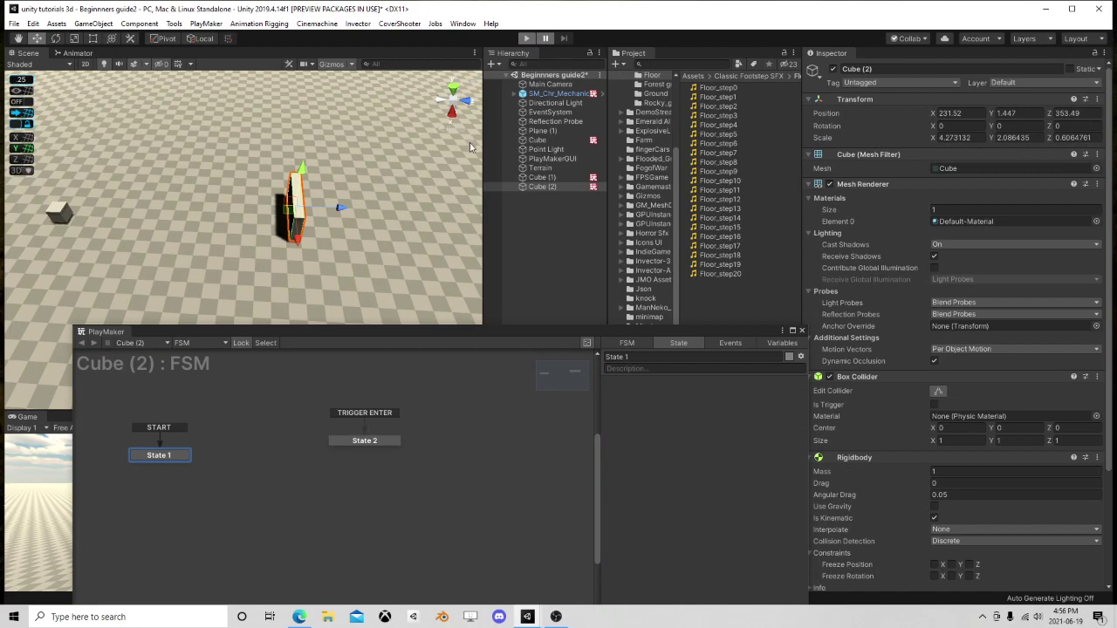
- Restart the scene paused and advance the moving cube several frames towards the wall
{"action": "key", "text": "ctrl+p"}
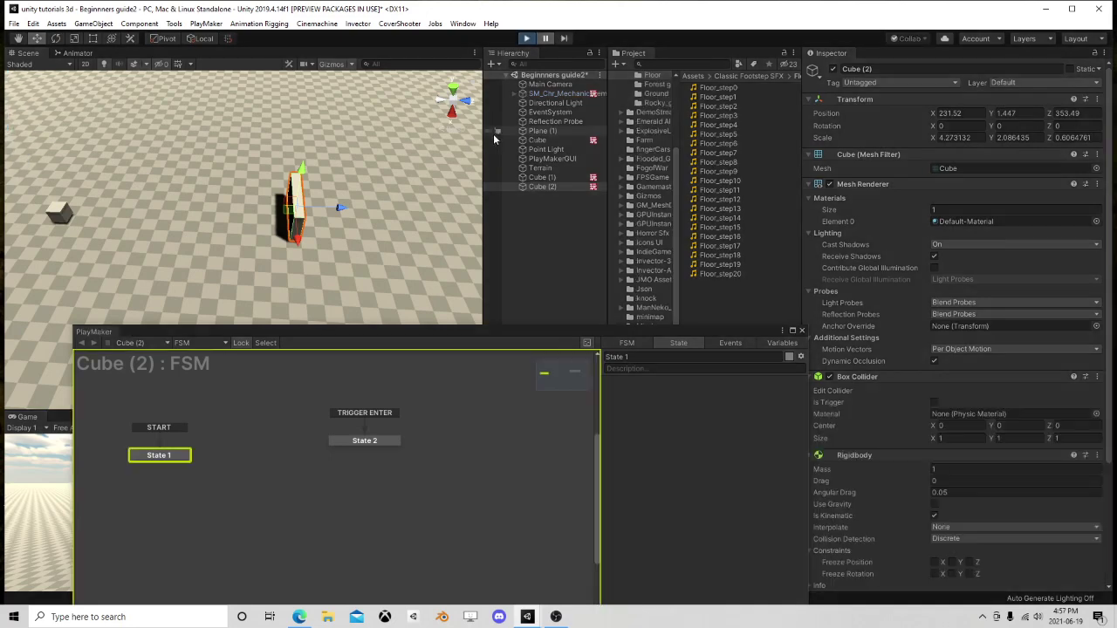
{"action": "left_click", "coordinate": [564, 38]}
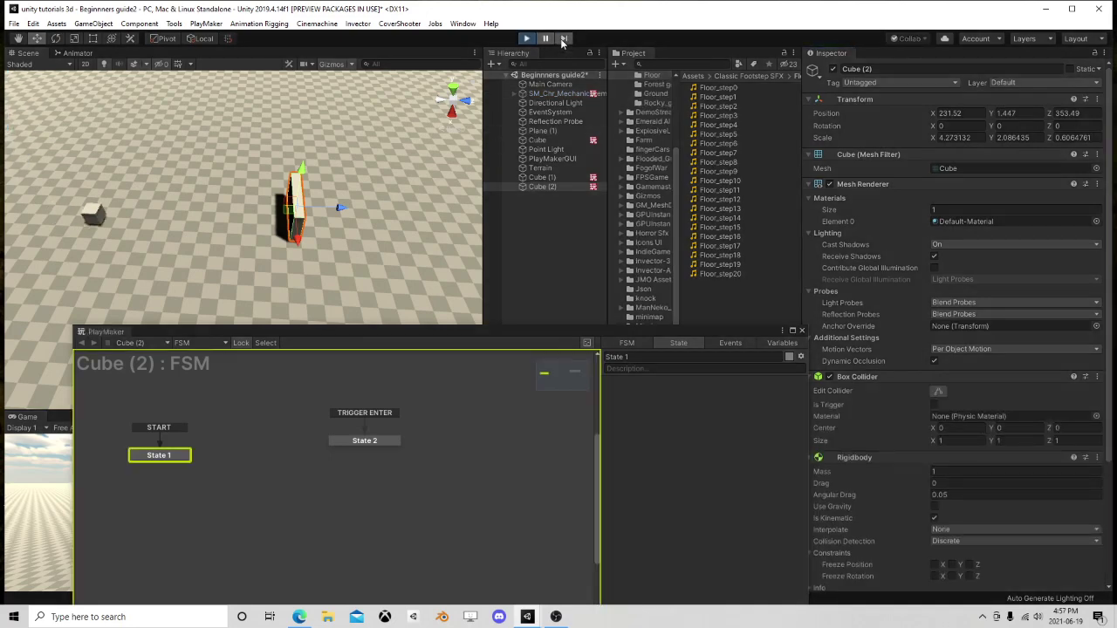
{"action": "left_click", "coordinate": [563, 38]}
{"action": "left_click", "coordinate": [564, 39]}
- Reposition the wall to about X 232.46, Z 353.74 and advance more frames to check whether the passing cube fires its trigger
{"action": "left_click_drag", "start_coordinate": [289, 211], "coordinate": [282, 222]}
{"action": "left_click", "coordinate": [565, 44]}
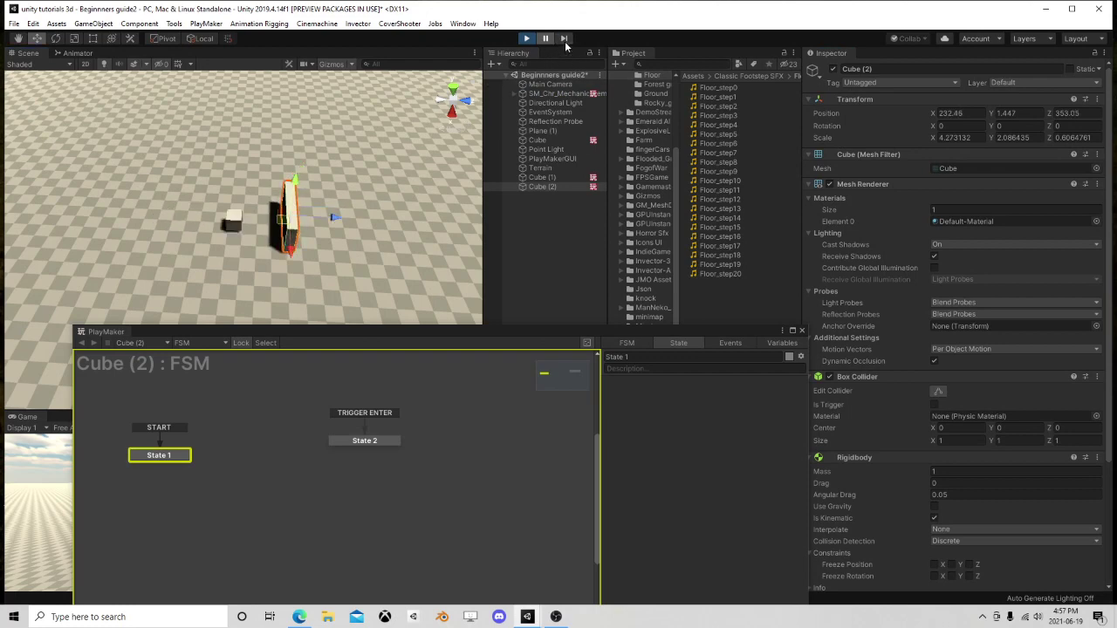
{"action": "left_click_drag", "start_coordinate": [337, 222], "coordinate": [351, 223]}
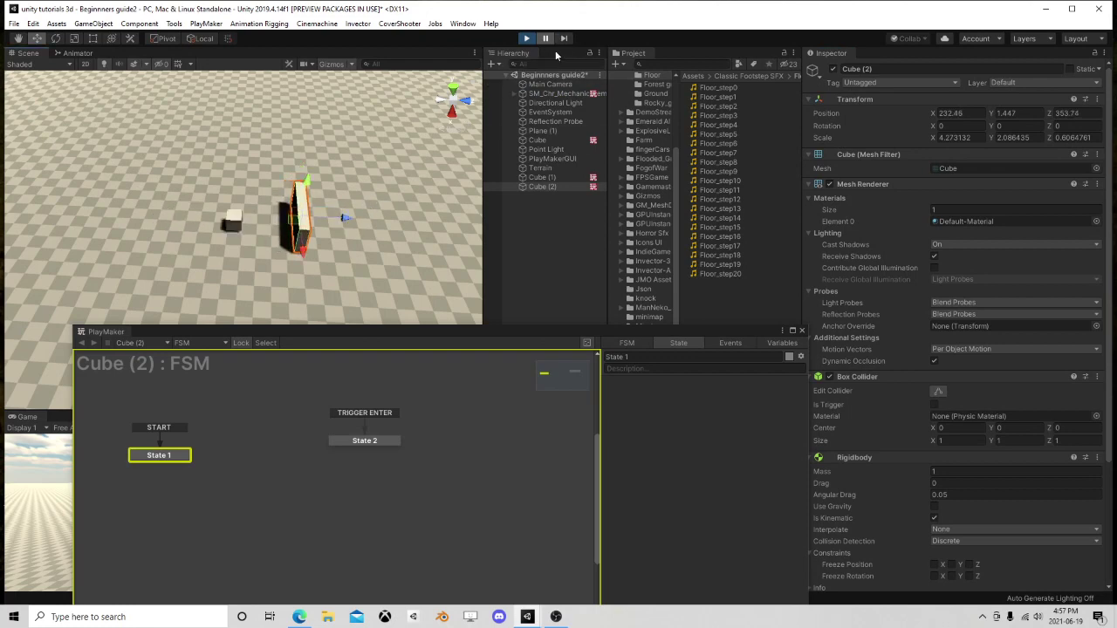
{"action": "left_click", "coordinate": [565, 41]}
{"action": "left_click", "coordinate": [565, 42]}
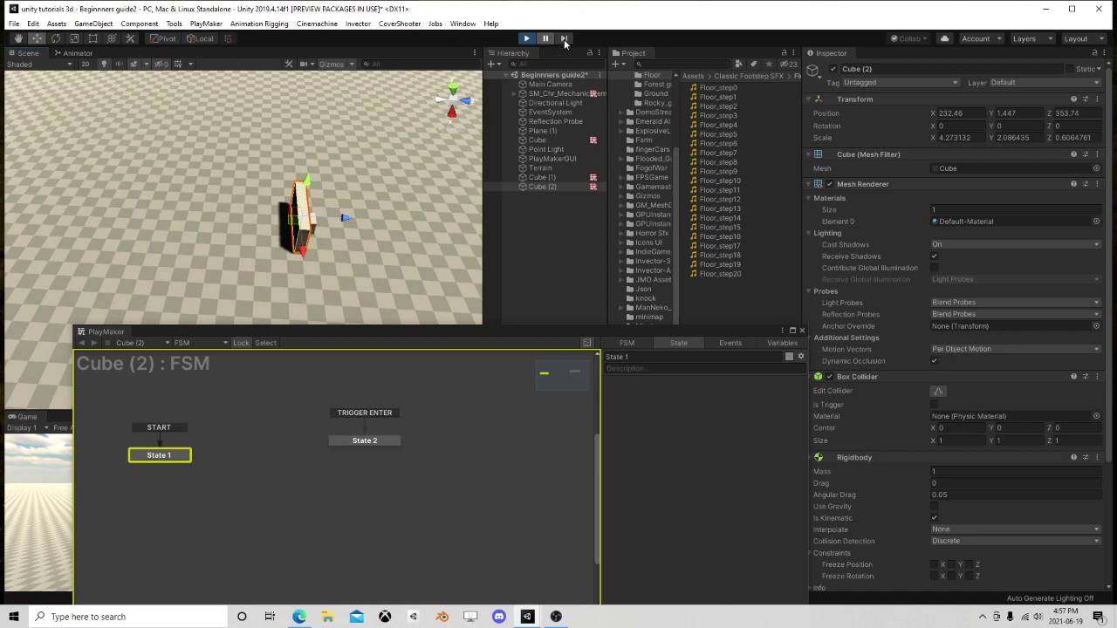
{"action": "middle_click_drag", "start_coordinate": [390, 225], "coordinate": [324, 219]}
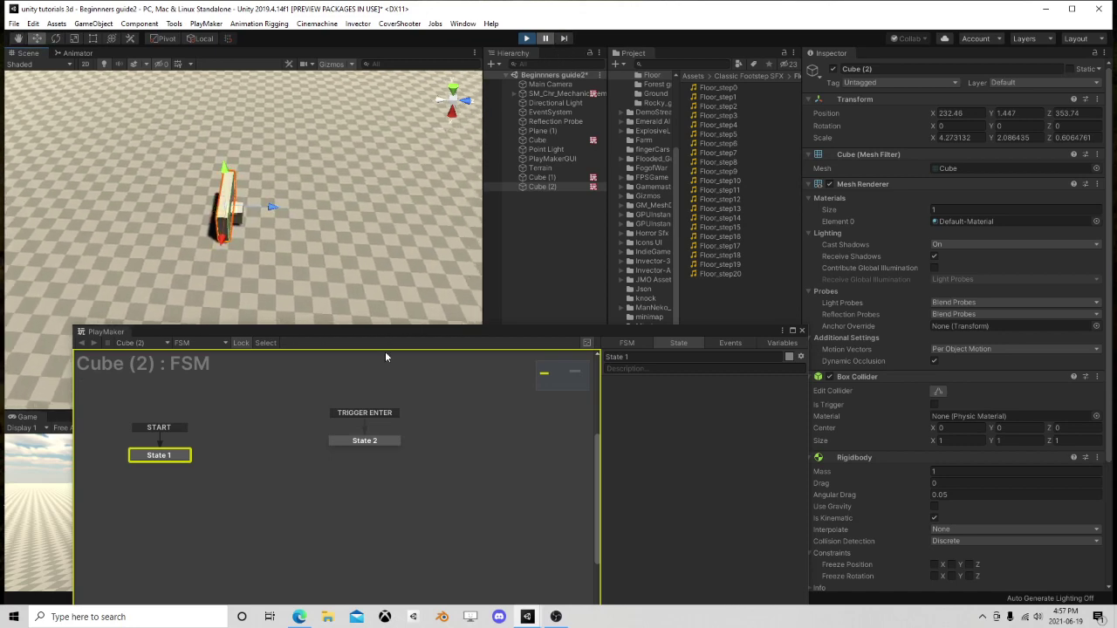
- Advance one more frame, inspect the cube beyond the wall up close, and exit play mode
{"action": "left_click", "coordinate": [565, 41]}
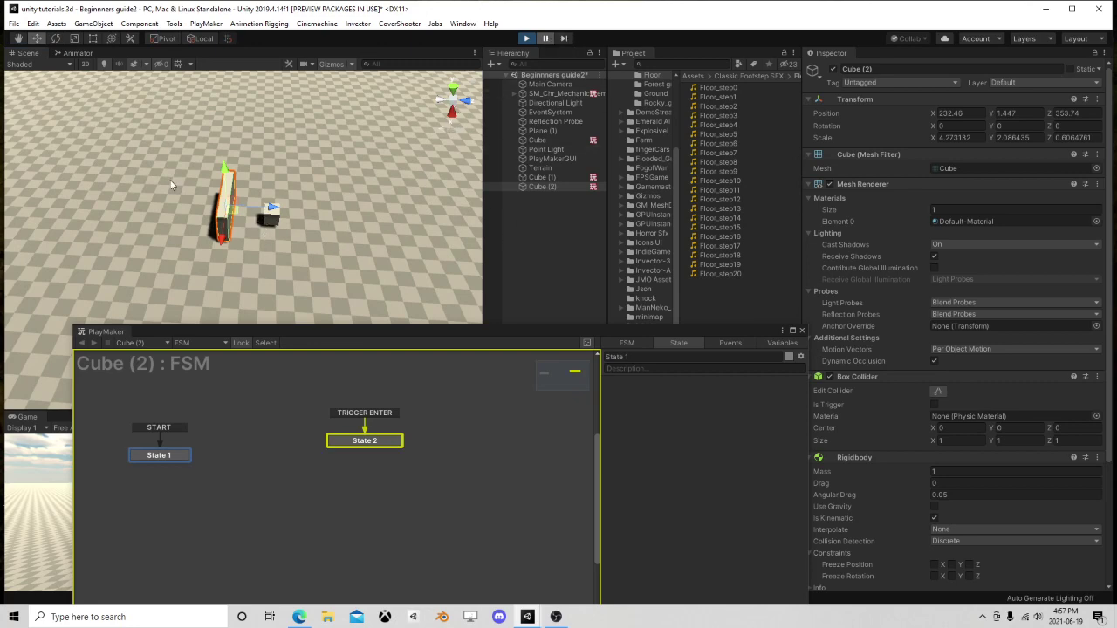
{"action": "middle_click_drag", "start_coordinate": [364, 217], "coordinate": [226, 257]}
{"action": "scroll", "coordinate": [240, 243], "scroll_direction": "up", "scroll_amount": 3}
{"action": "scroll", "coordinate": [235, 224], "scroll_direction": "up", "scroll_amount": 2}
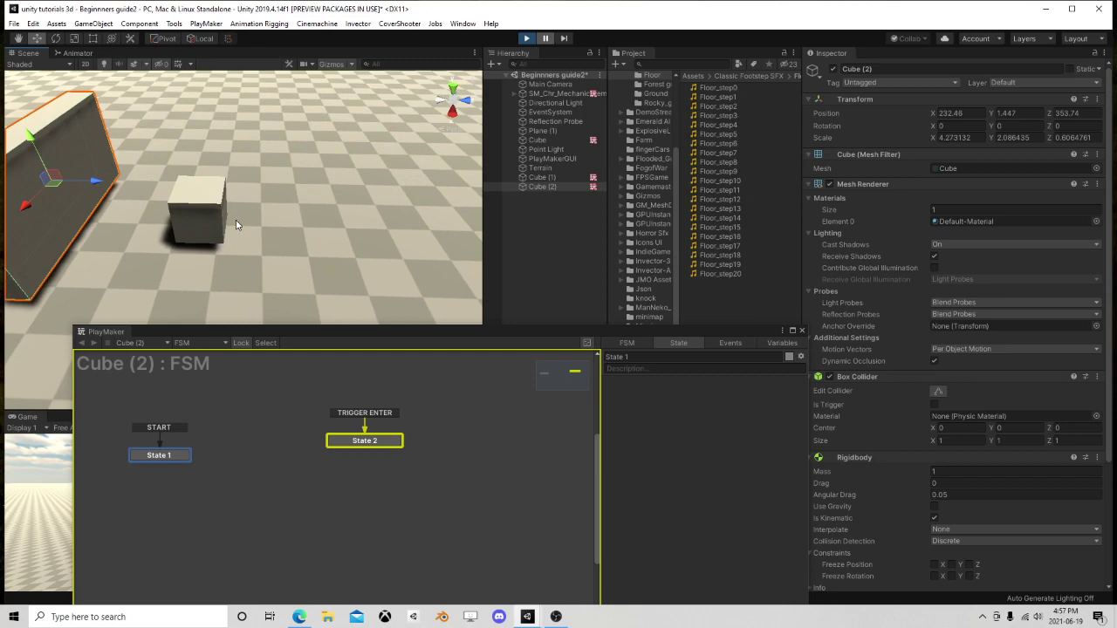
{"action": "left_click", "coordinate": [526, 39]}
{"action": "scroll", "coordinate": [218, 190], "scroll_direction": "down", "scroll_amount": 3}
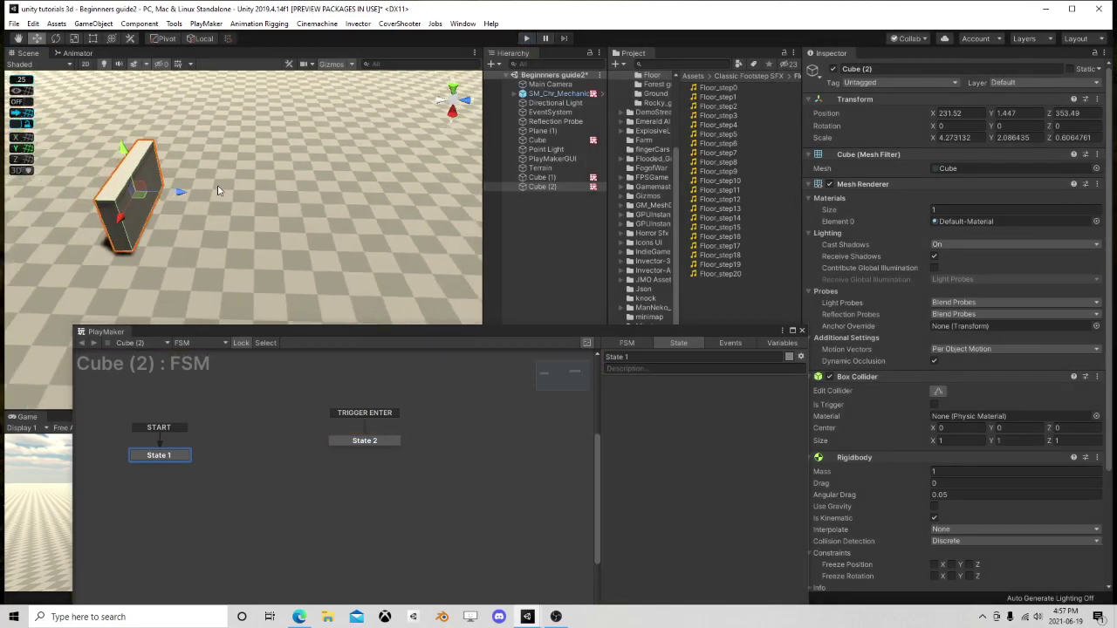
- Add State 3 with a global COLLISION ENTER transition to the wall's FSM and set its Rigidbody collision detection to Continuous Speculative
{"action": "middle_click_drag", "start_coordinate": [218, 190], "coordinate": [370, 206]}
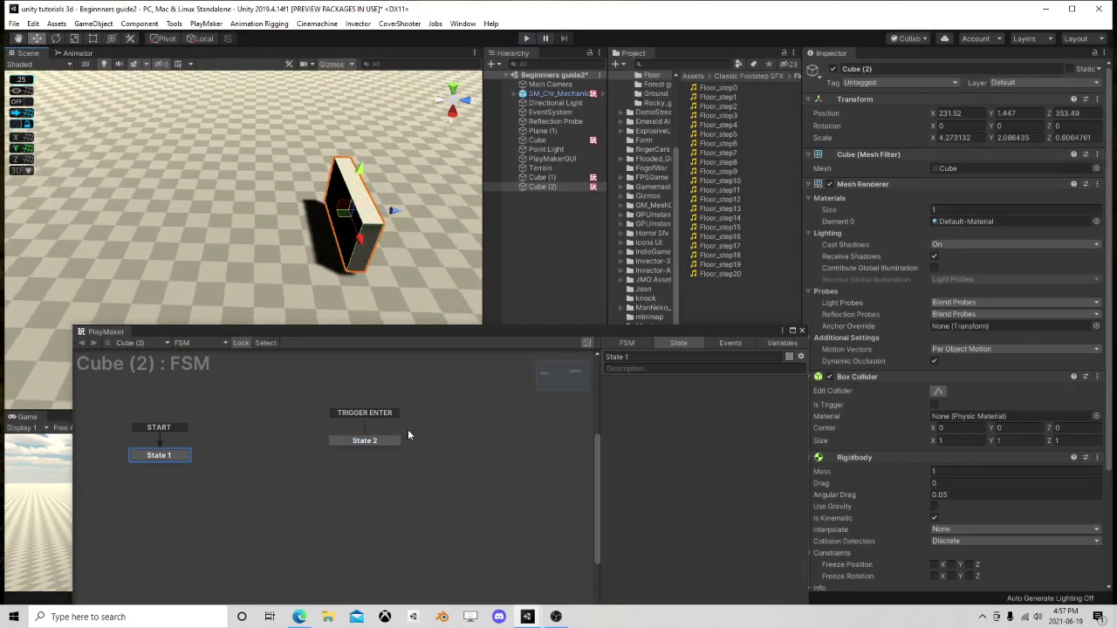
{"action": "right_click", "coordinate": [444, 436]}
{"action": "left_click", "coordinate": [458, 443]}
{"action": "right_click", "coordinate": [469, 442]}
{"action": "mouse_move", "coordinate": [504, 463]}
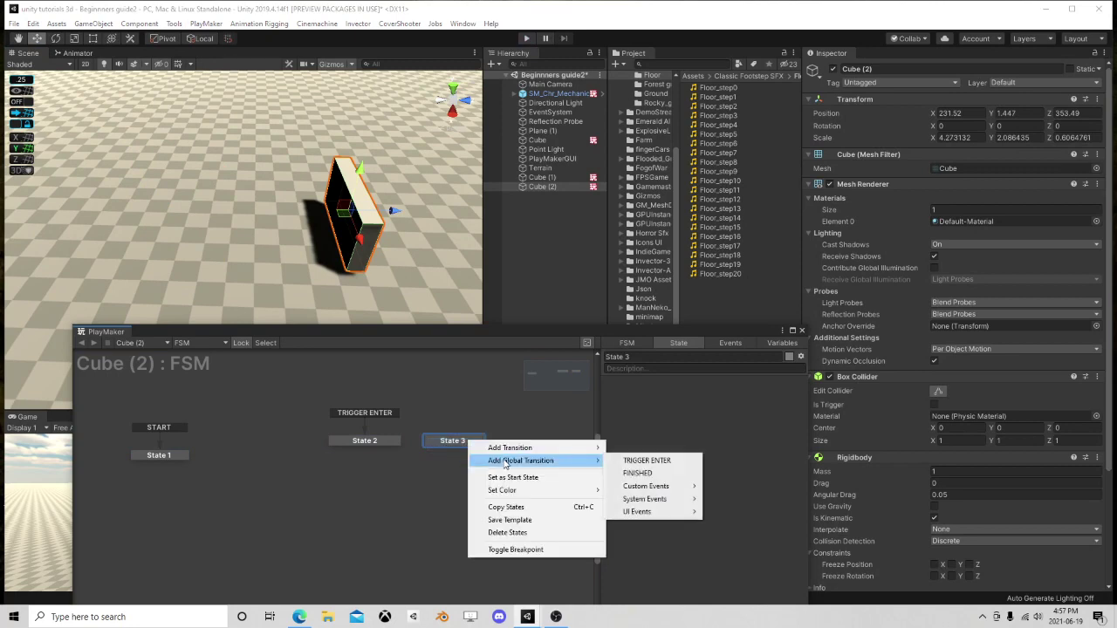
{"action": "mouse_move", "coordinate": [655, 501]}
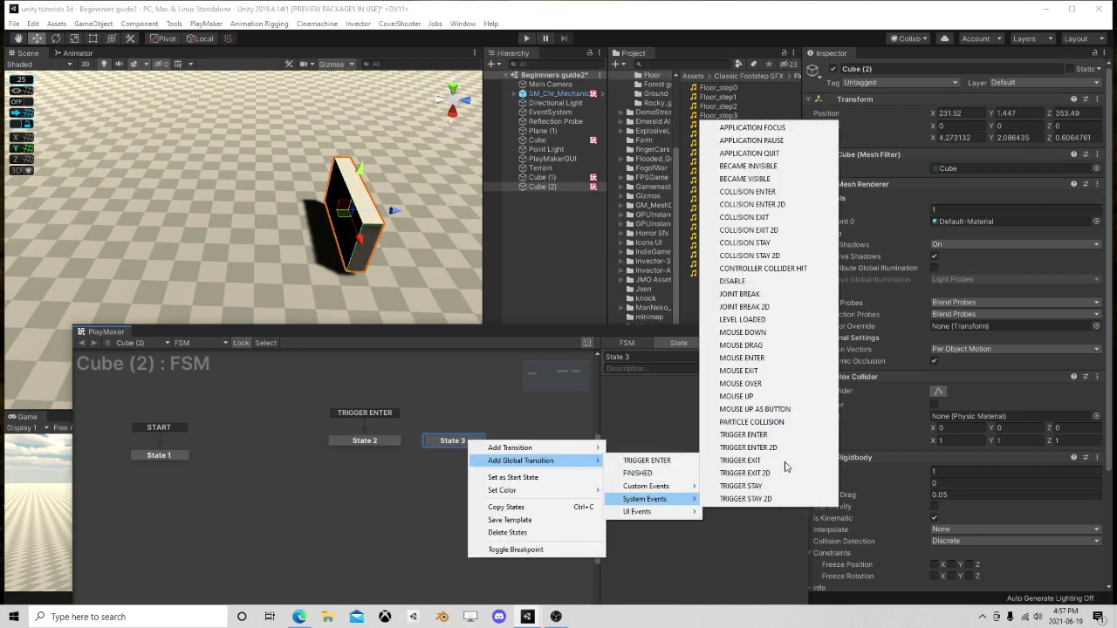
{"action": "left_click", "coordinate": [772, 191]}
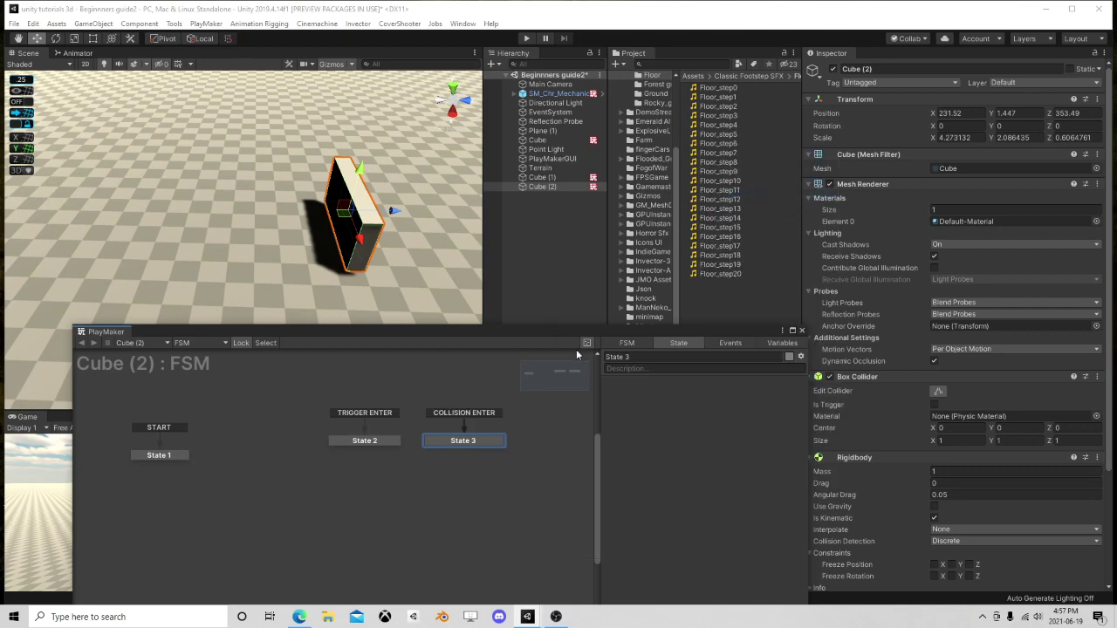
{"action": "left_click", "coordinate": [949, 541]}
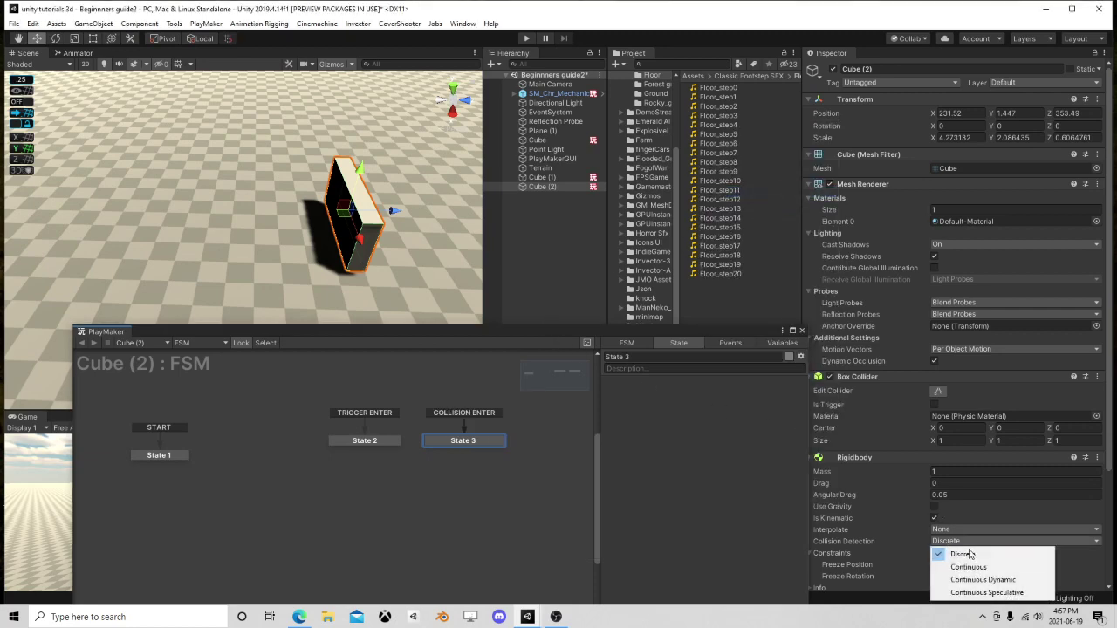
{"action": "left_click", "coordinate": [986, 593]}
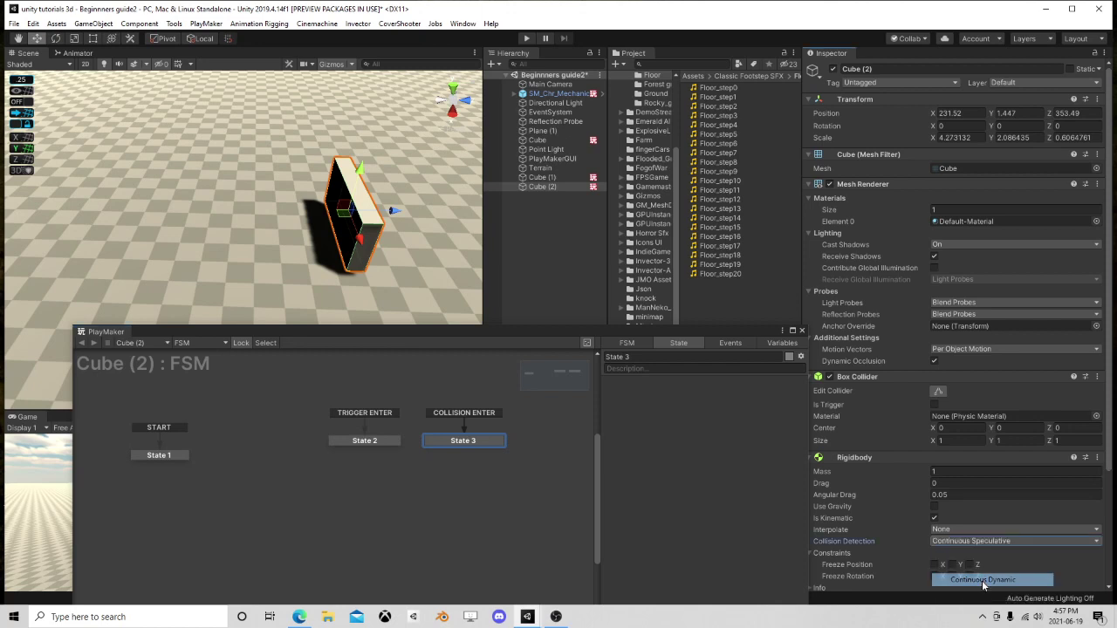
- Turn off Is Trigger on Cube (1)'s Box Collider and add a Rigidbody component to the cube
{"action": "left_click", "coordinate": [540, 178]}
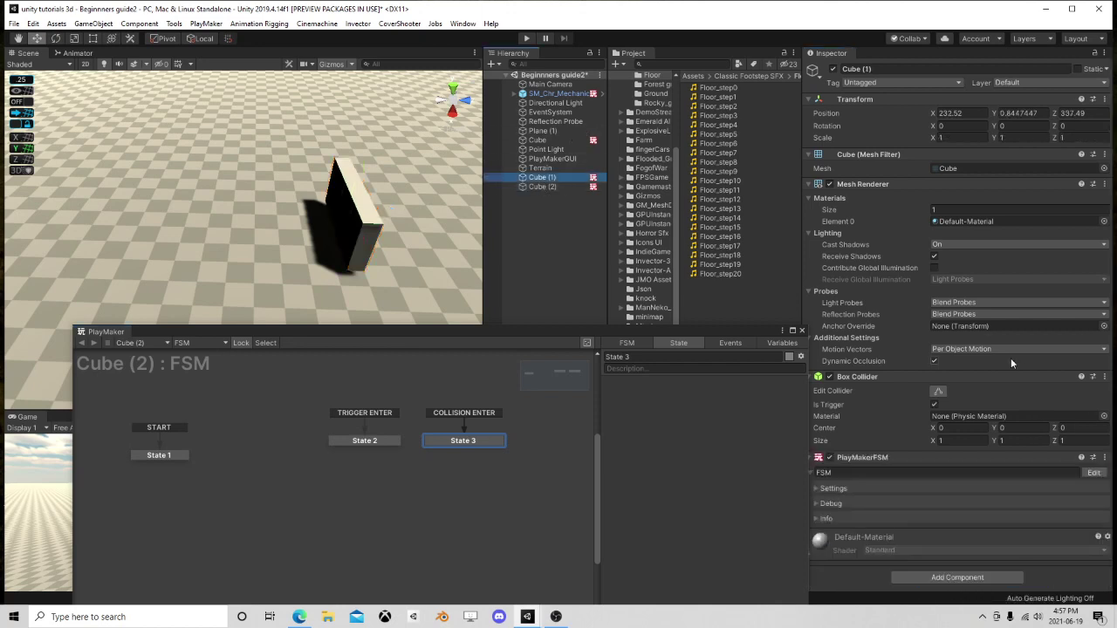
{"action": "left_click", "coordinate": [937, 406]}
{"action": "left_click", "coordinate": [966, 576]}
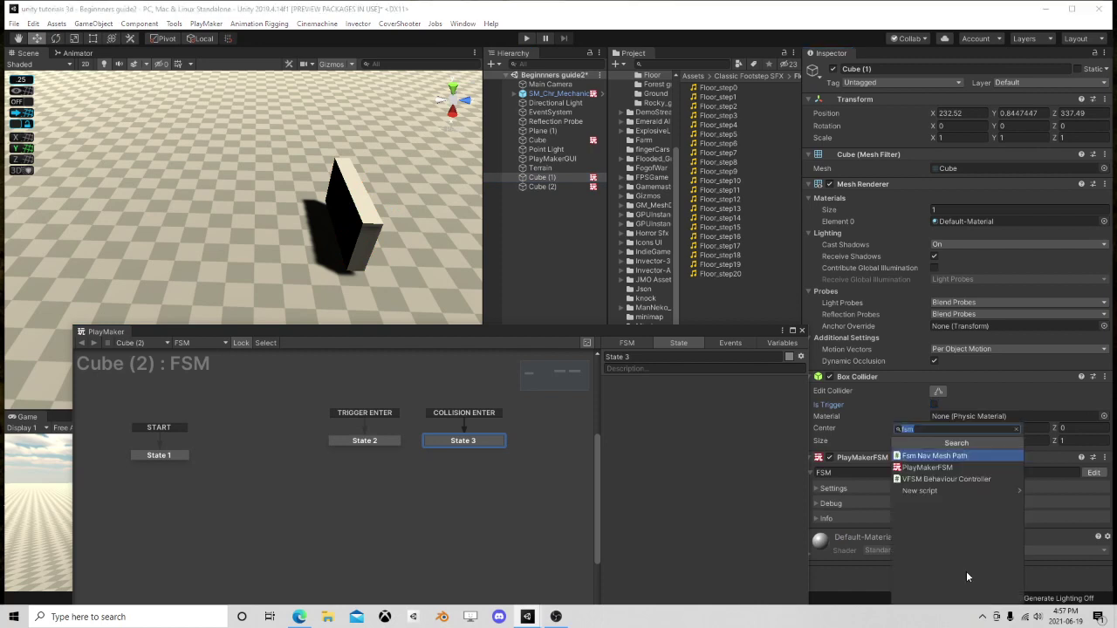
{"action": "key", "text": "BackSpace"}
{"action": "key", "text": "Escape"}
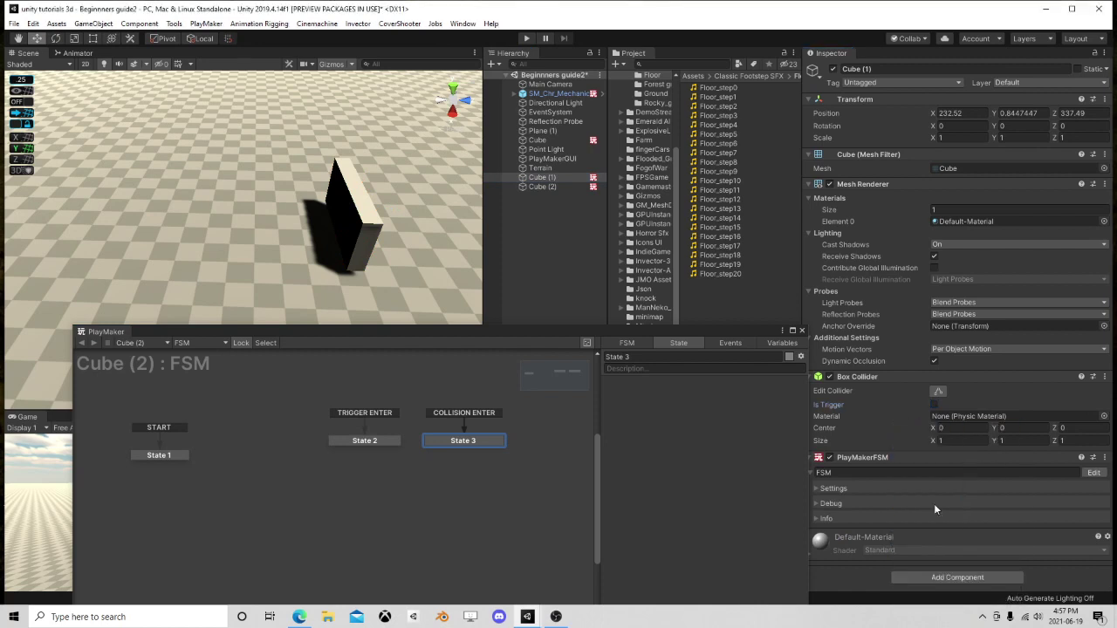
- Replace the Translate action in State 1 of Cube (1)'s FSM with the physics Set Velocity action
{"action": "left_click", "coordinate": [1093, 473]}
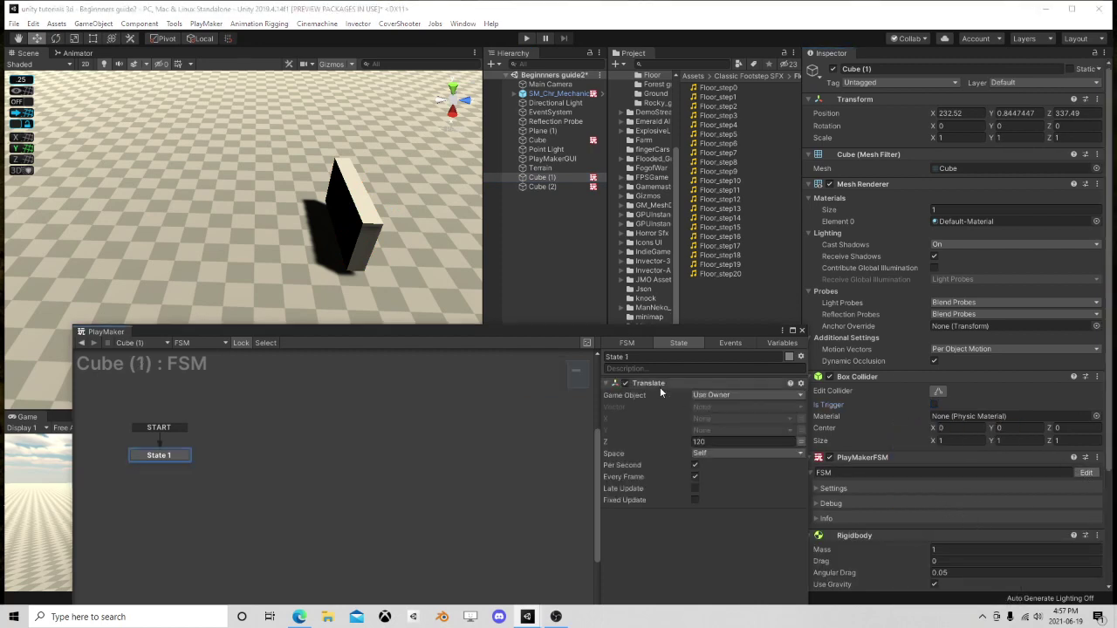
{"action": "left_click", "coordinate": [644, 384]}
{"action": "right_click", "coordinate": [644, 383]}
{"action": "left_click", "coordinate": [700, 576]}
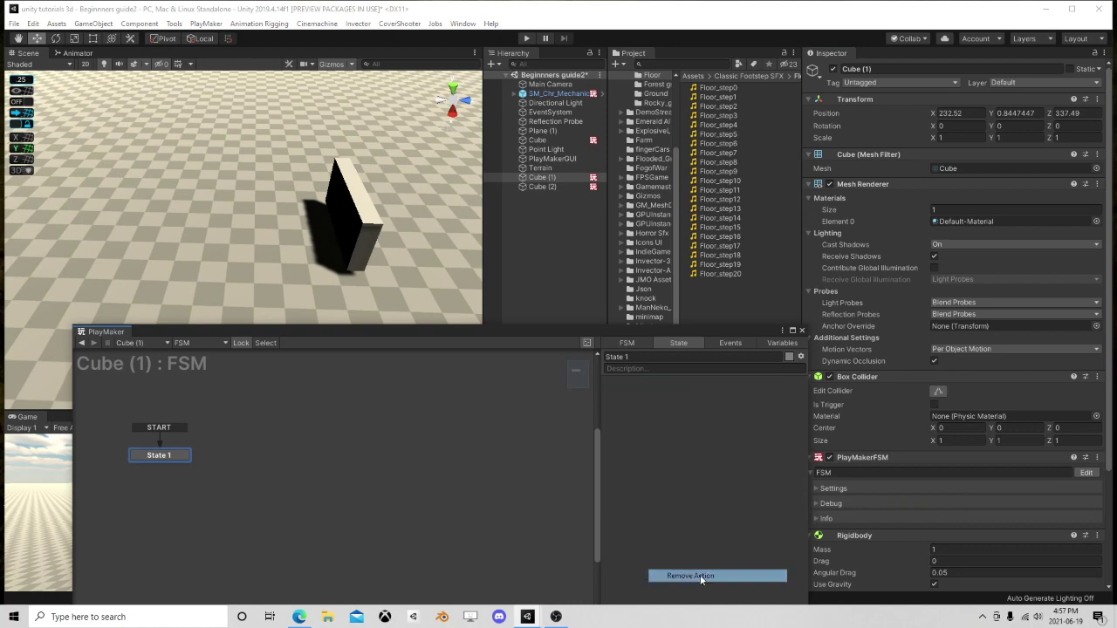
{"action": "left_click_drag", "start_coordinate": [732, 328], "coordinate": [692, 215]}
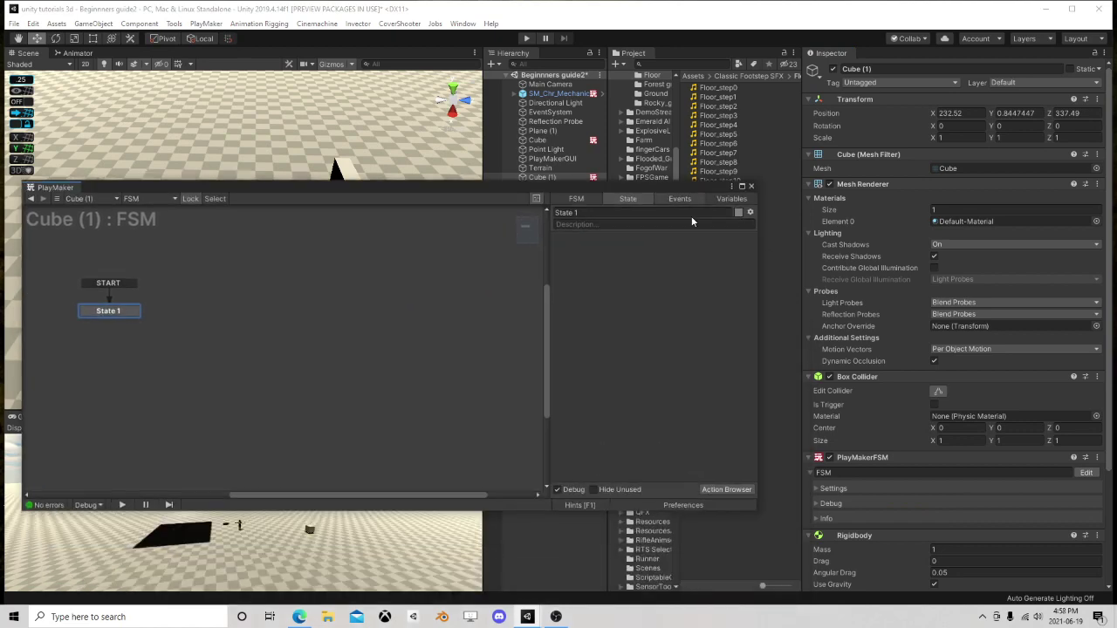
{"action": "left_click", "coordinate": [725, 489]}
{"action": "type", "text": "ve"}
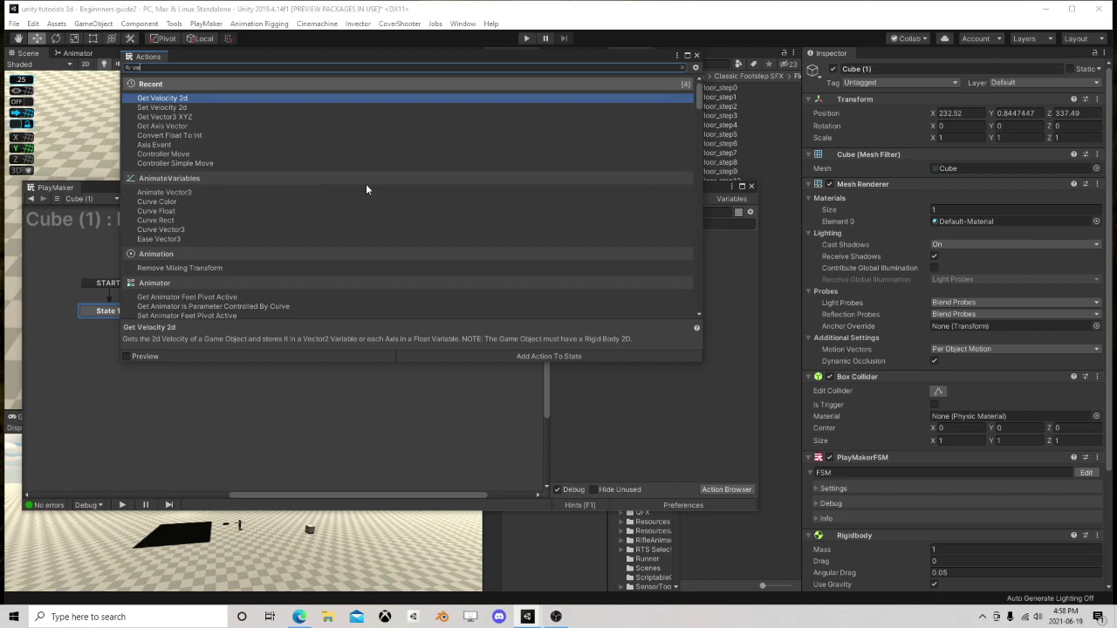
{"action": "type", "text": "loc"}
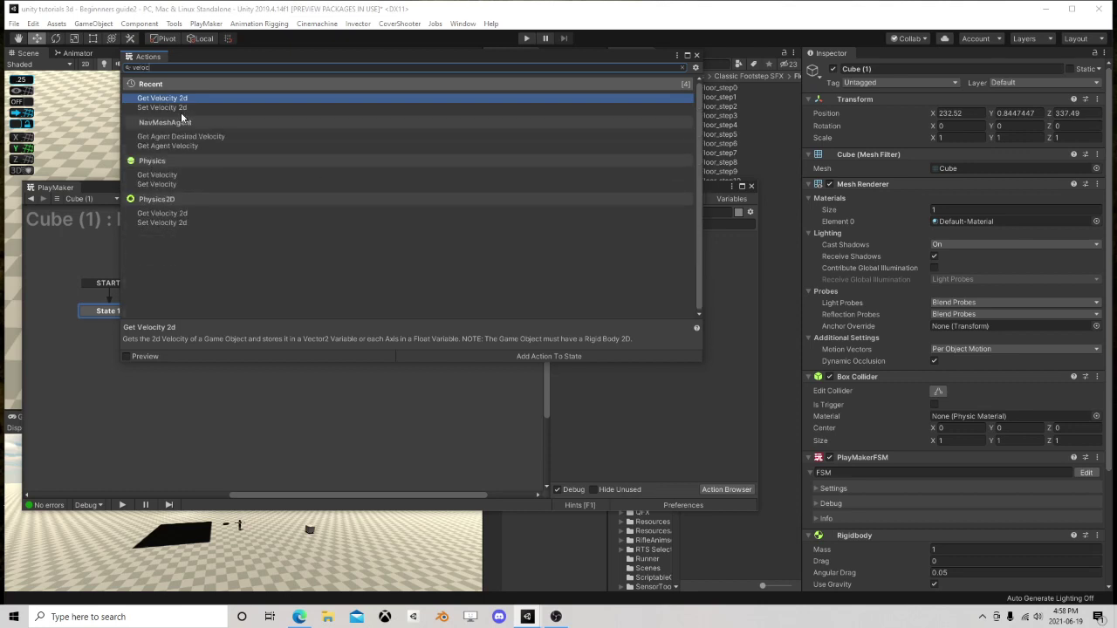
{"action": "double_click", "coordinate": [158, 184]}
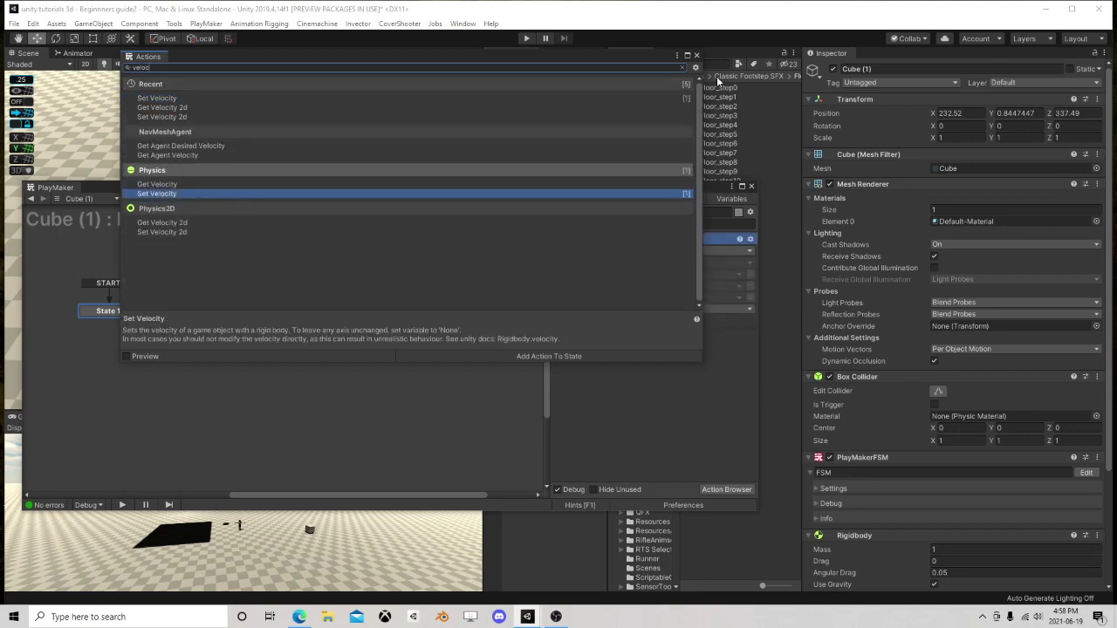
{"action": "left_click", "coordinate": [697, 55]}
- Make the Set Velocity action run every frame with a Z velocity of 30
{"action": "left_click", "coordinate": [644, 321]}
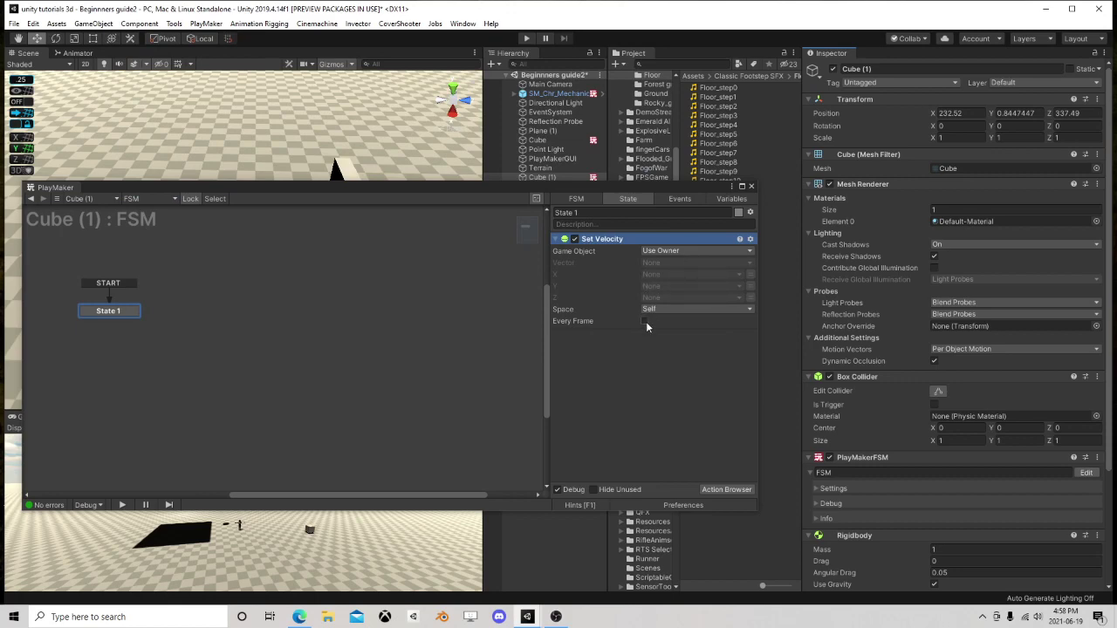
{"action": "left_click", "coordinate": [749, 298]}
{"action": "left_click", "coordinate": [728, 297]}
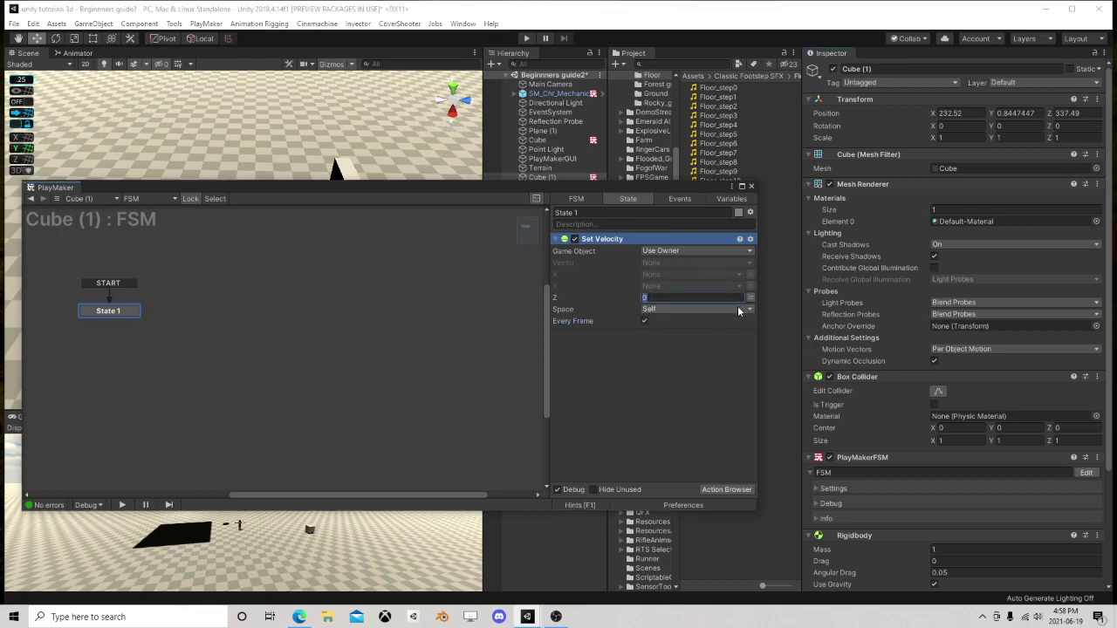
{"action": "type", "text": "30"}
- Run the scene with Cube (1) and the wall both in view, and pause once the cube nears the wall
{"action": "left_click_drag", "start_coordinate": [717, 190], "coordinate": [680, 376]}
{"action": "scroll", "coordinate": [368, 252], "scroll_direction": "down", "scroll_amount": 8}
{"action": "left_click", "coordinate": [531, 41]}
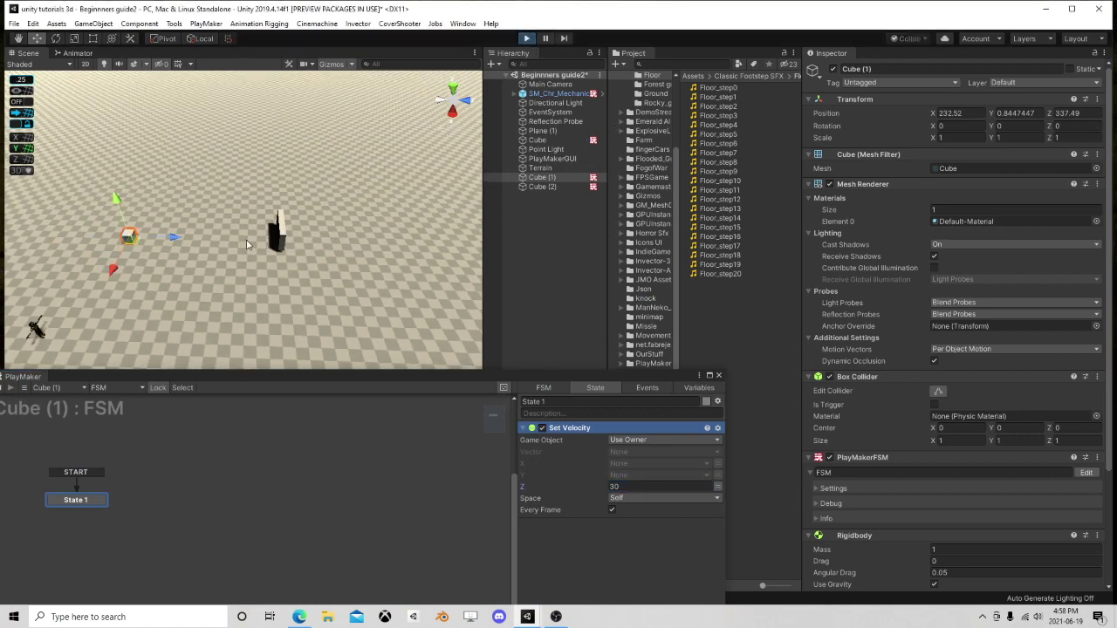
{"action": "left_click", "coordinate": [545, 38]}
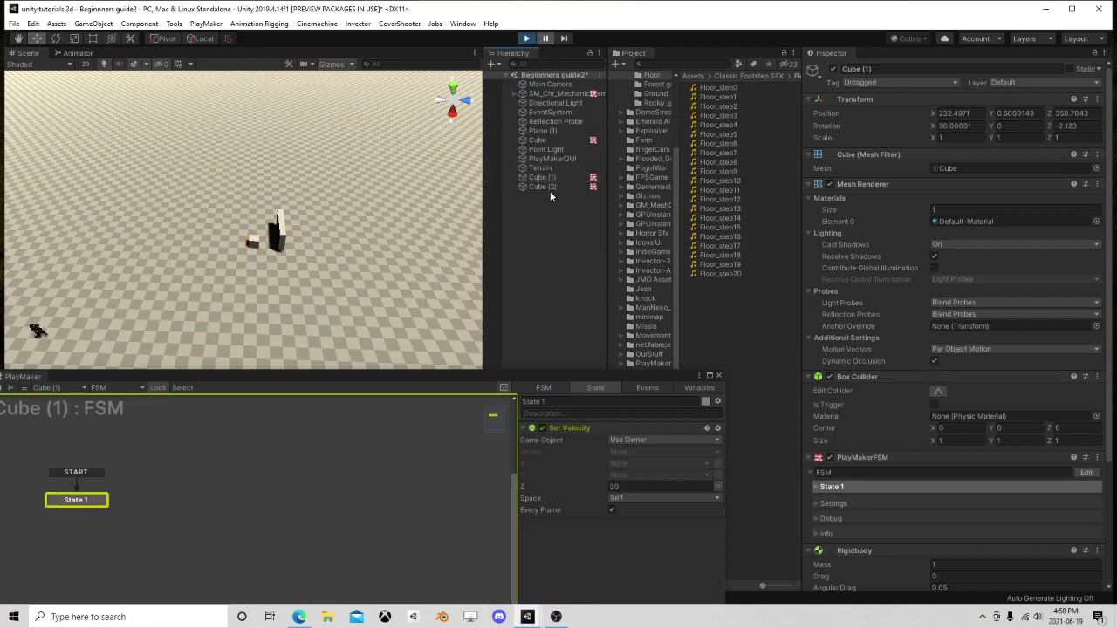
- Show the wall's FSM, resume the simulation, nudge the wall into the cube to check the collision event, and exit play mode
{"action": "left_click", "coordinate": [550, 189]}
{"action": "scroll", "coordinate": [1025, 472], "scroll_direction": "down", "scroll_amount": 5}
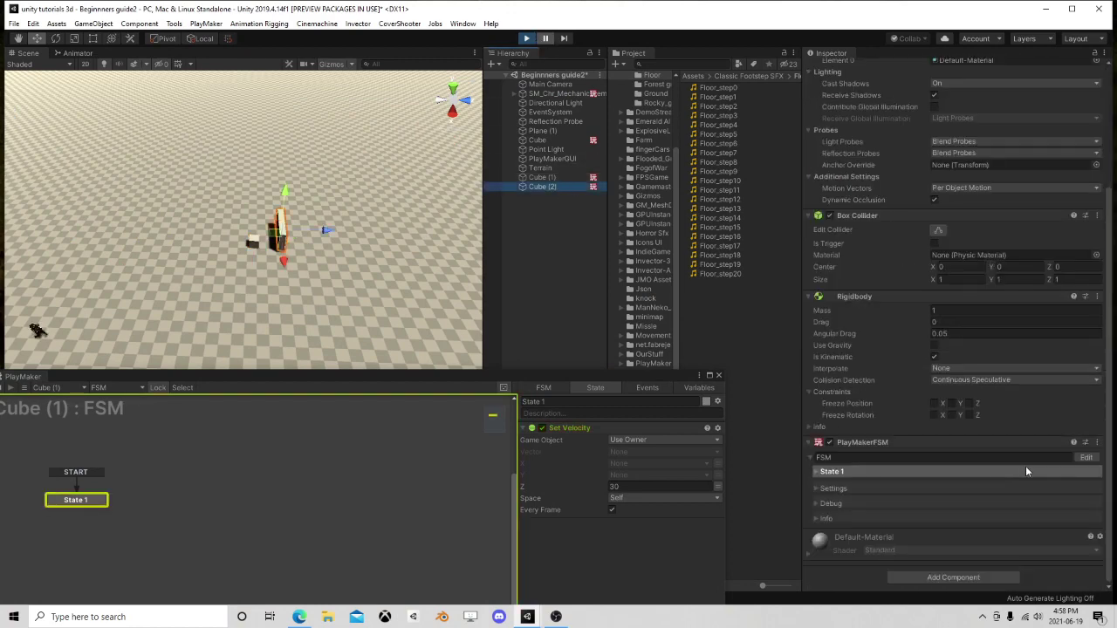
{"action": "left_click", "coordinate": [1087, 458]}
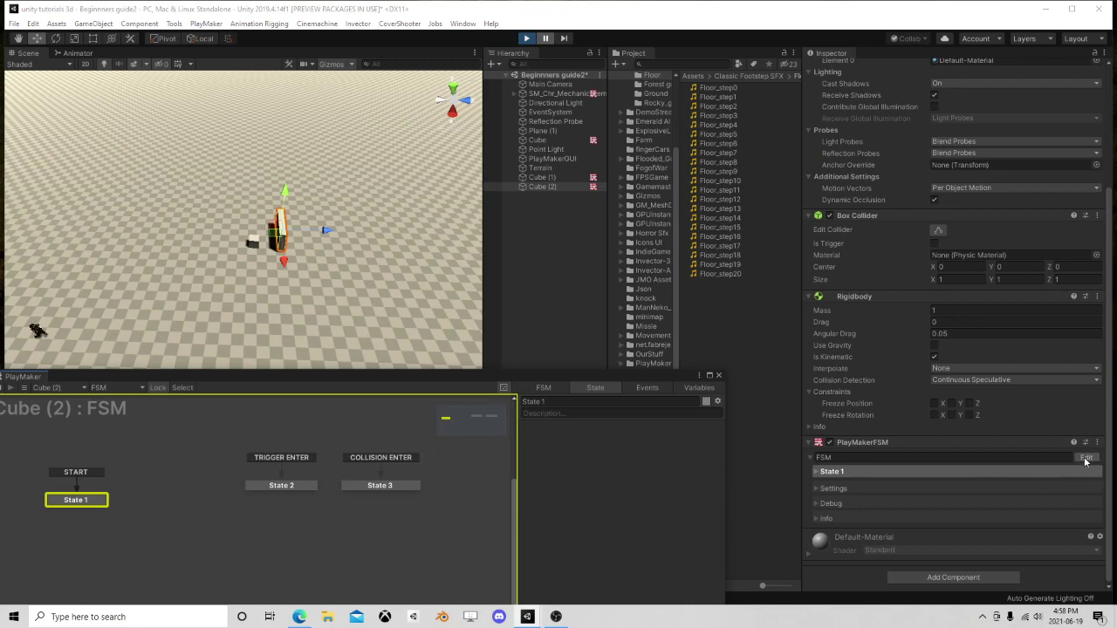
{"action": "left_click_drag", "start_coordinate": [497, 374], "coordinate": [514, 245]}
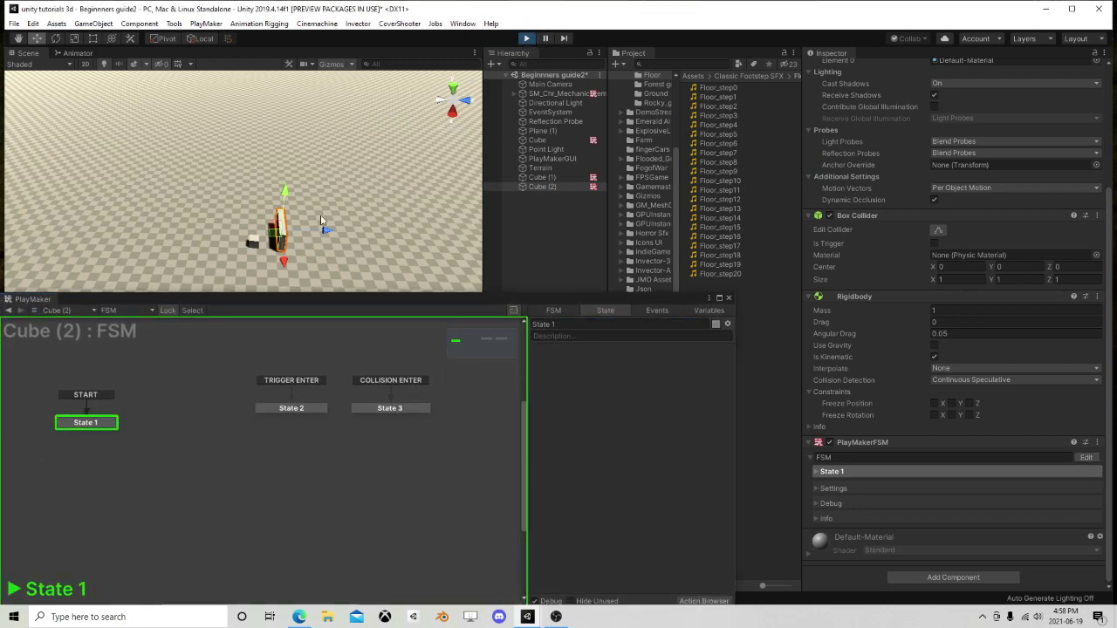
{"action": "left_click_drag", "start_coordinate": [276, 233], "coordinate": [267, 242]}
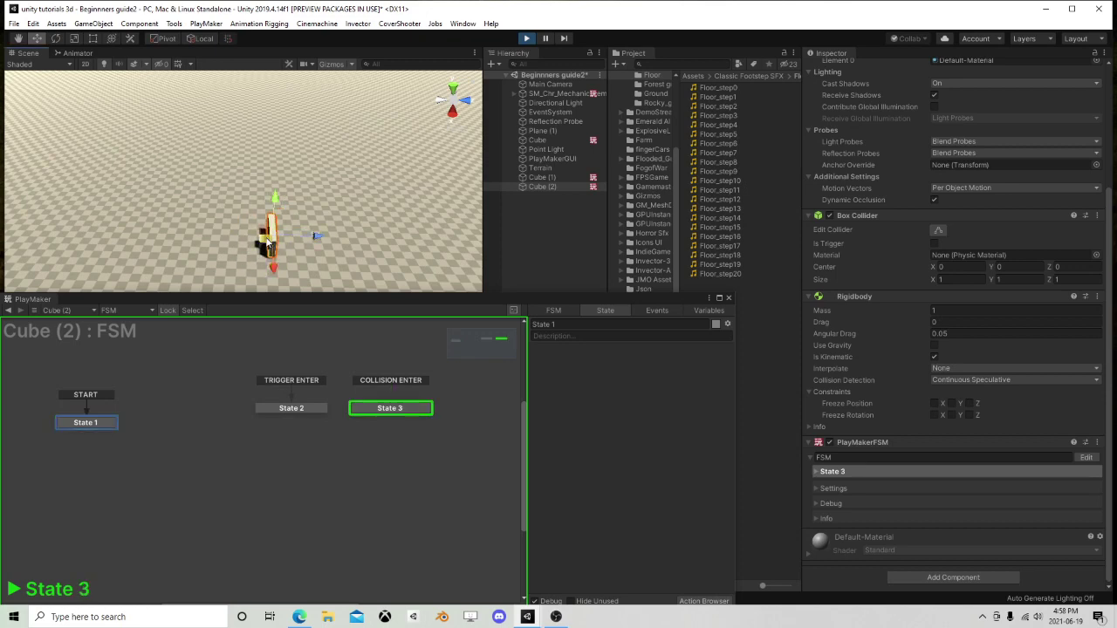
{"action": "left_click", "coordinate": [526, 39]}
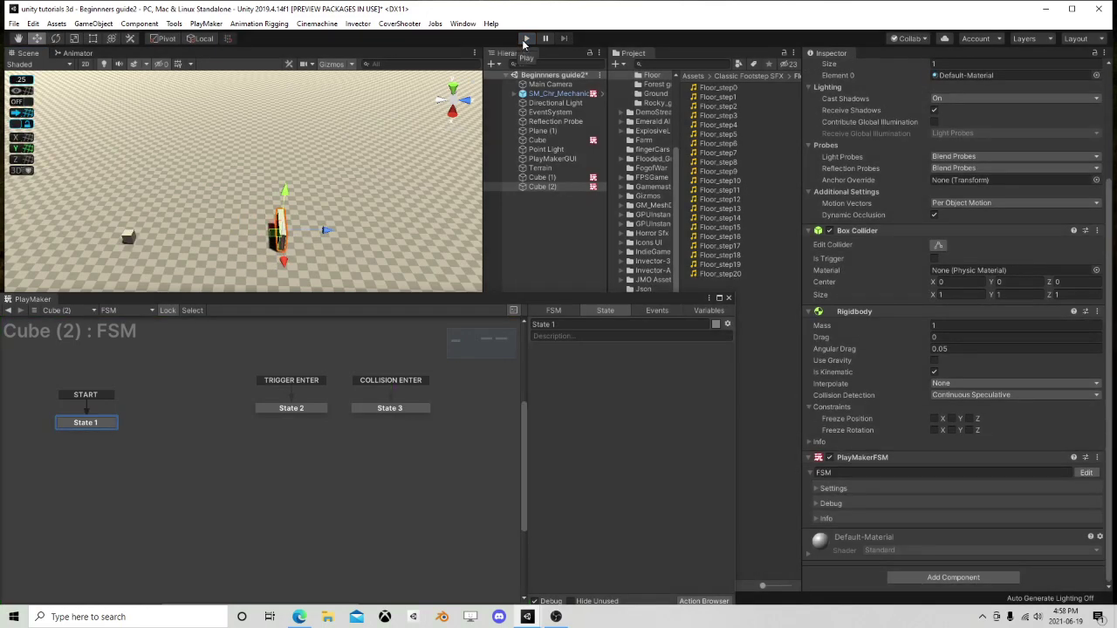
- Rerun the scene to check whether the cube's impact triggers the wall's collision event, exit play mode, and select State 3
{"action": "left_click", "coordinate": [524, 40]}
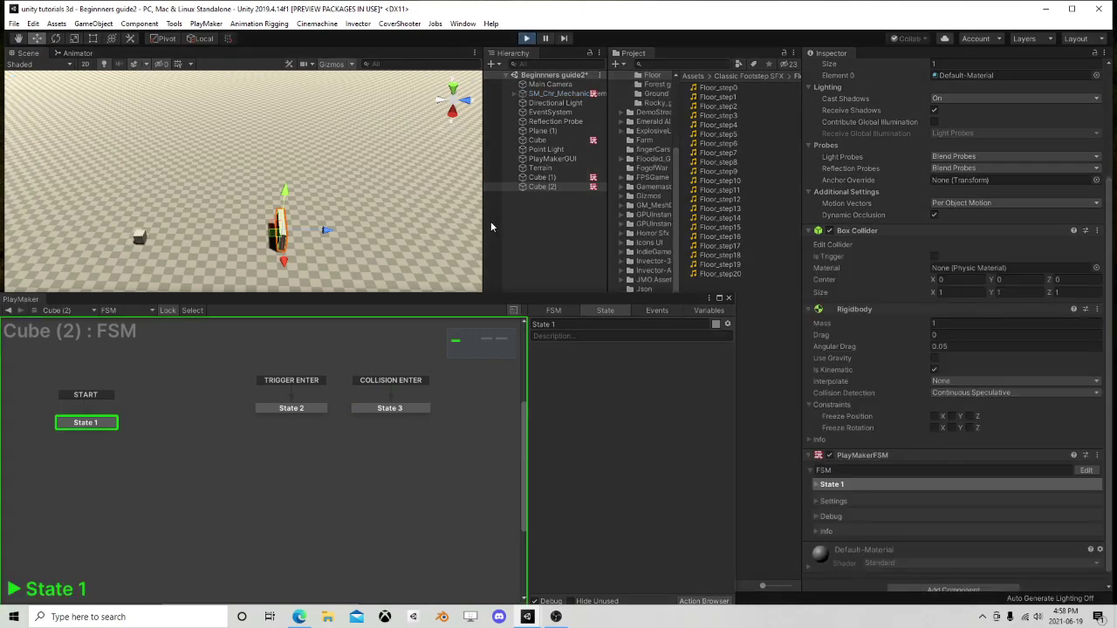
{"action": "left_click", "coordinate": [526, 39]}
{"action": "left_click", "coordinate": [395, 408]}
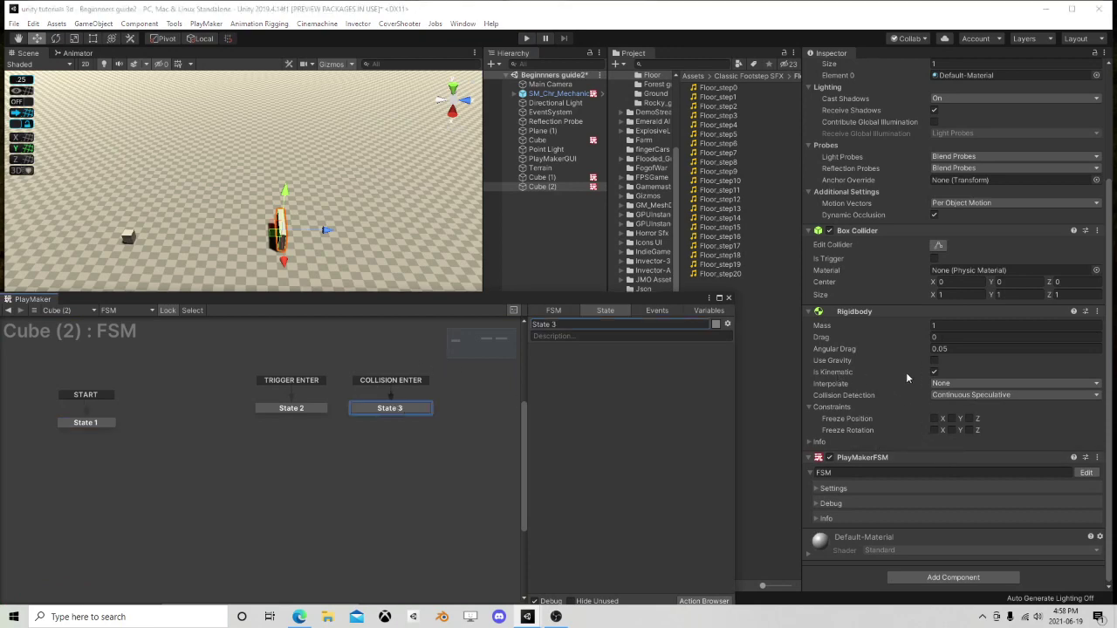
- Examine the Physics page of the Project Settings, including the Contact Pairs Mode options
{"action": "left_click", "coordinate": [13, 23]}
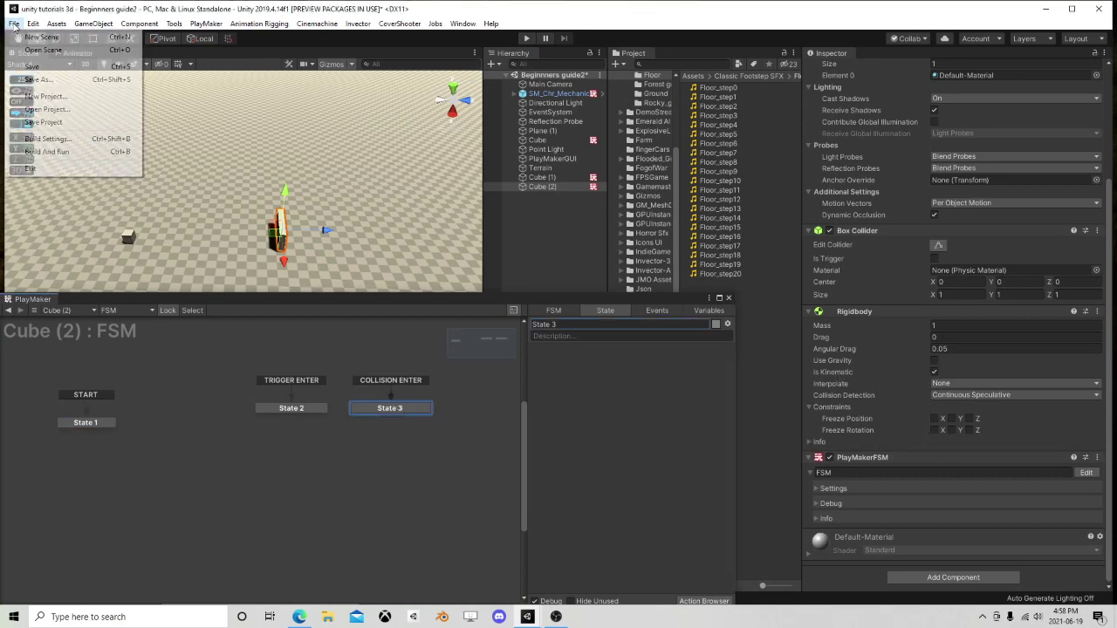
{"action": "mouse_move", "coordinate": [41, 27]}
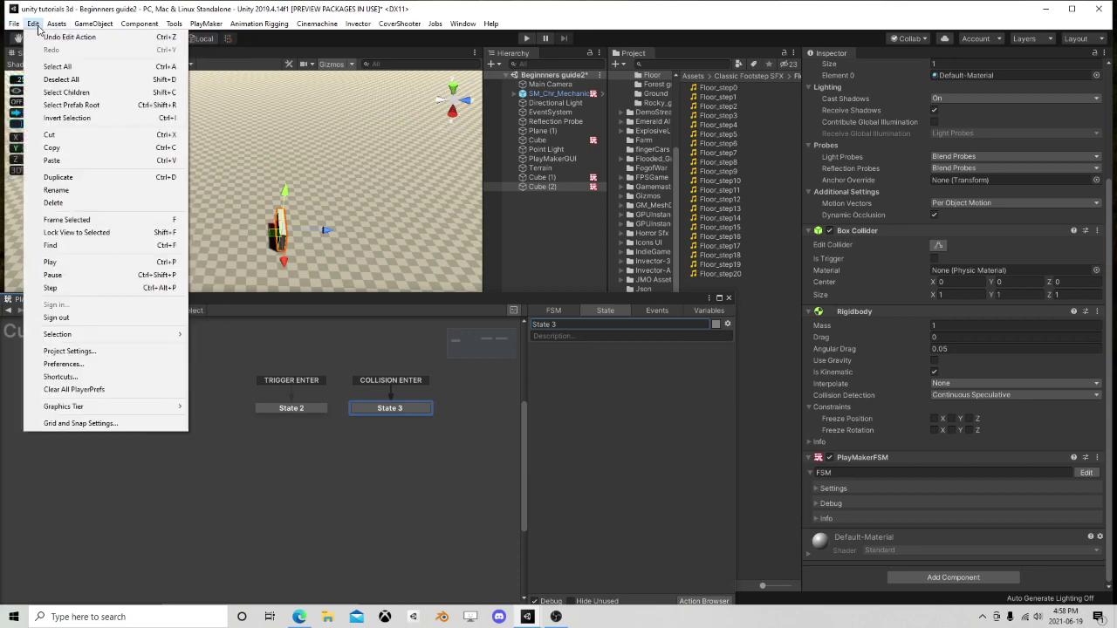
{"action": "left_click", "coordinate": [76, 353]}
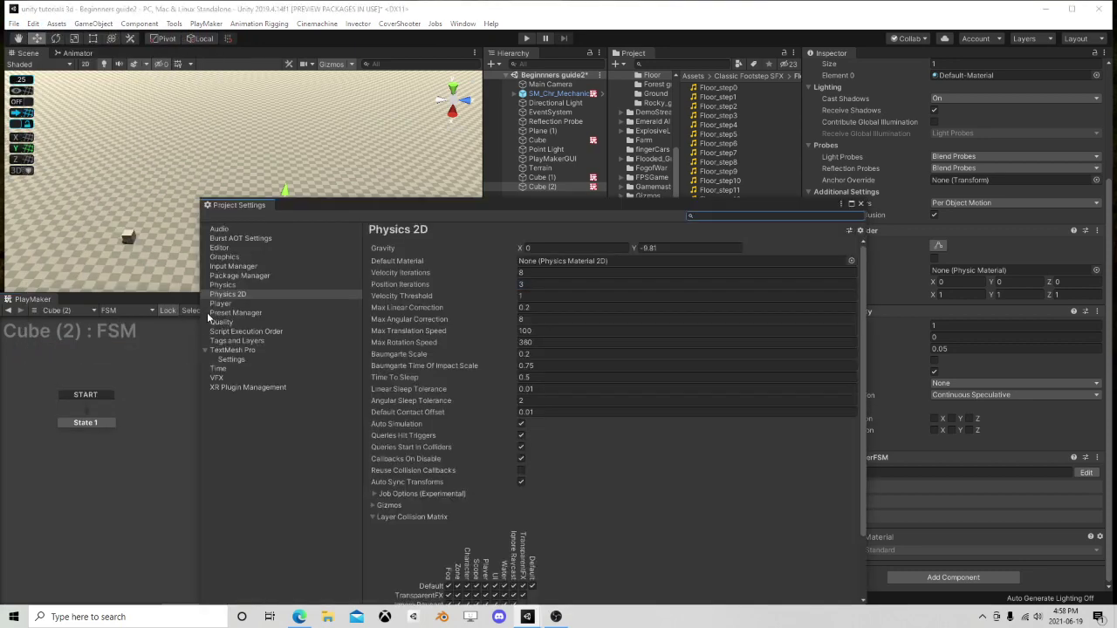
{"action": "left_click", "coordinate": [229, 304]}
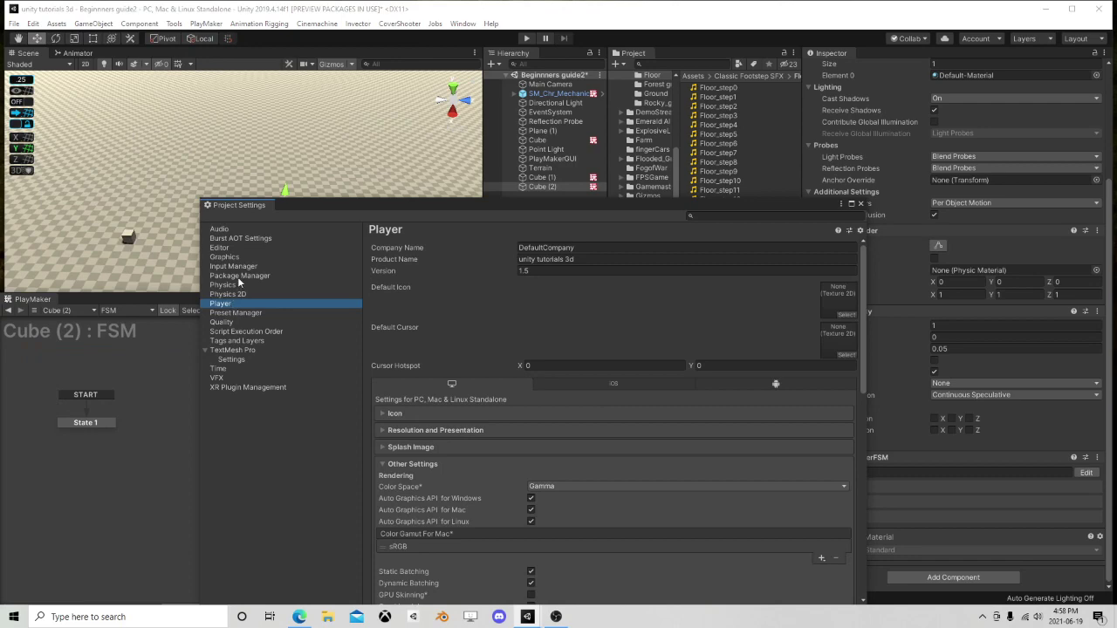
{"action": "left_click", "coordinate": [239, 276]}
{"action": "left_click", "coordinate": [224, 285]}
{"action": "scroll", "coordinate": [543, 415], "scroll_direction": "down", "scroll_amount": 3}
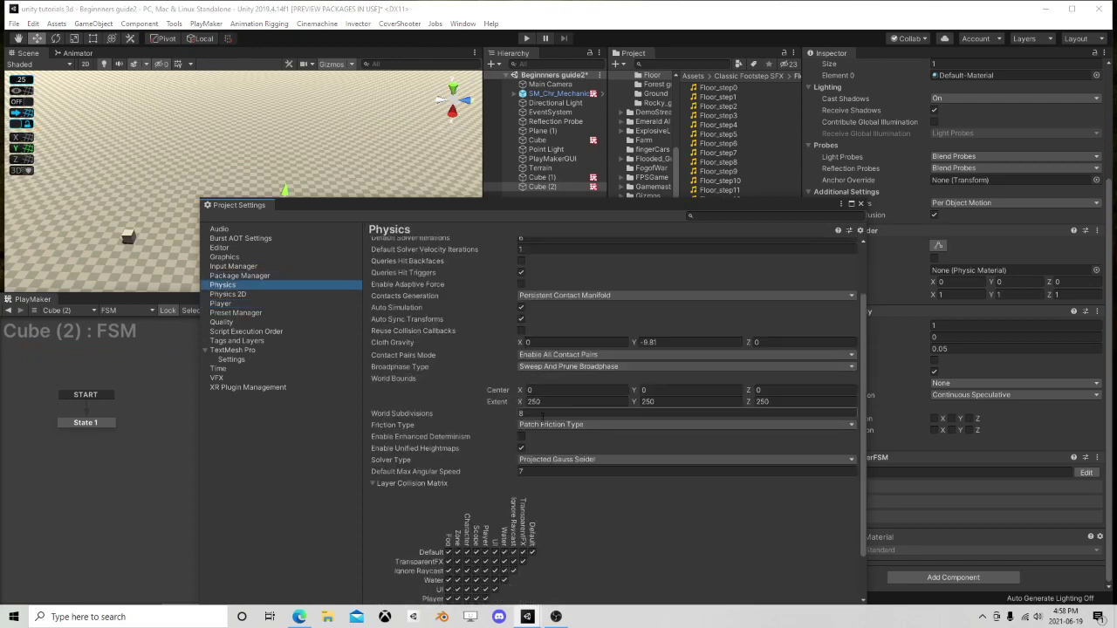
{"action": "left_click", "coordinate": [549, 355]}
{"action": "left_click", "coordinate": [487, 376]}
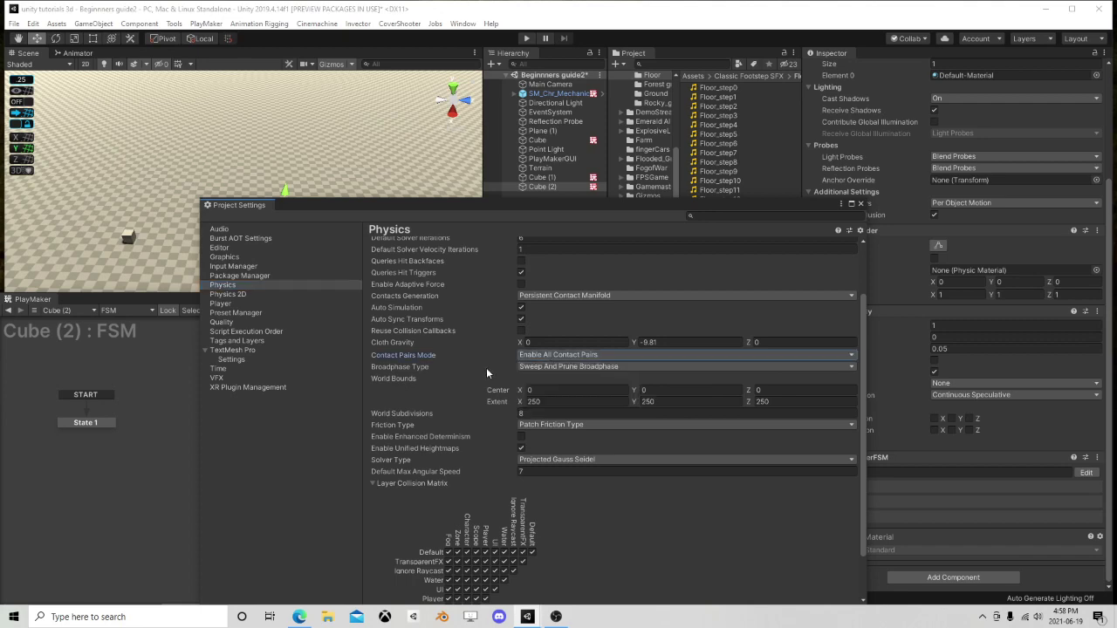
- Review the Contact Pairs Mode options once more, keep the selected mode, and close the Project Settings
{"action": "left_click", "coordinate": [563, 355]}
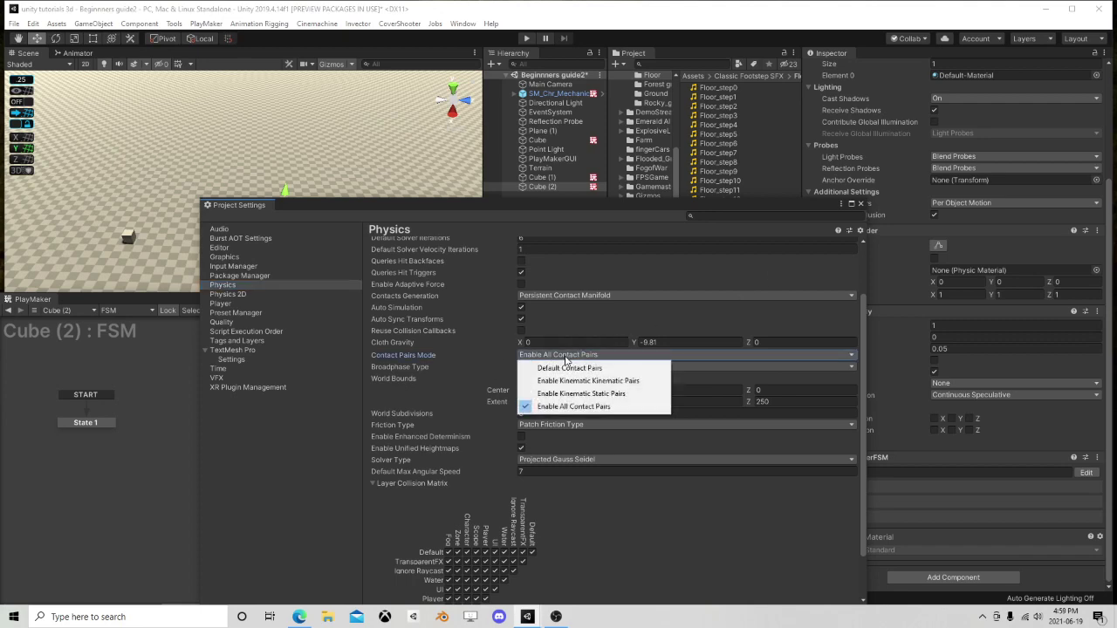
{"action": "left_click", "coordinate": [565, 358]}
{"action": "left_click", "coordinate": [860, 203]}
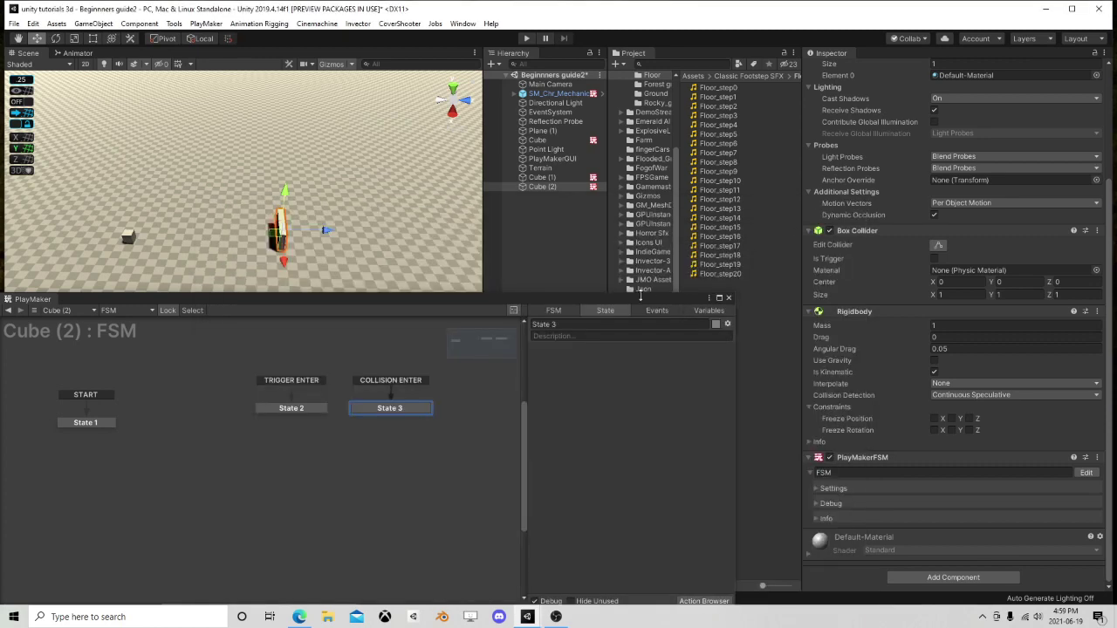
- Set the Z velocity in the Set Velocity action of Cube (1)'s State 1 to 5
{"action": "left_click", "coordinate": [542, 177]}
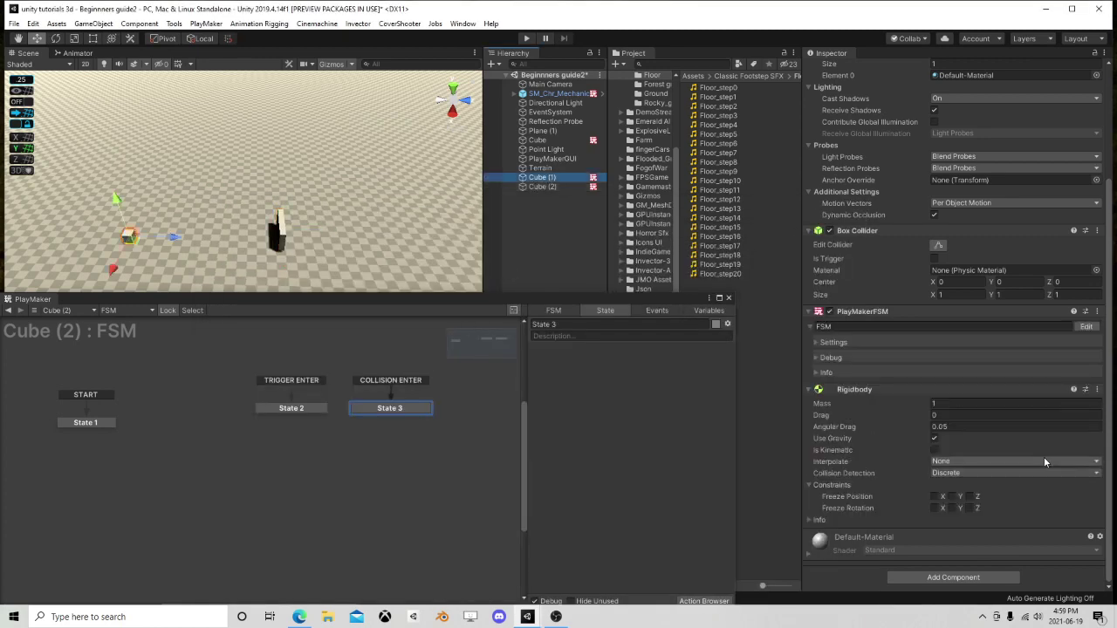
{"action": "left_click", "coordinate": [1086, 327]}
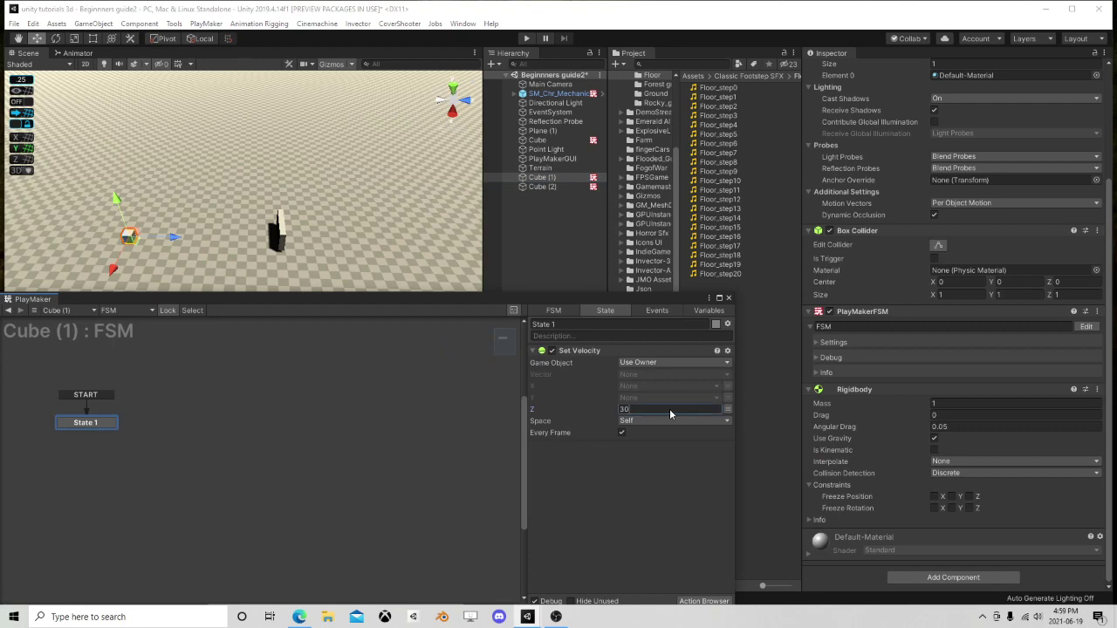
{"action": "type", "text": "5"}
- Show Cube (2)'s FSM, run the scene to watch Cube (1) move toward the wall, and exit play mode
{"action": "left_click", "coordinate": [543, 187]}
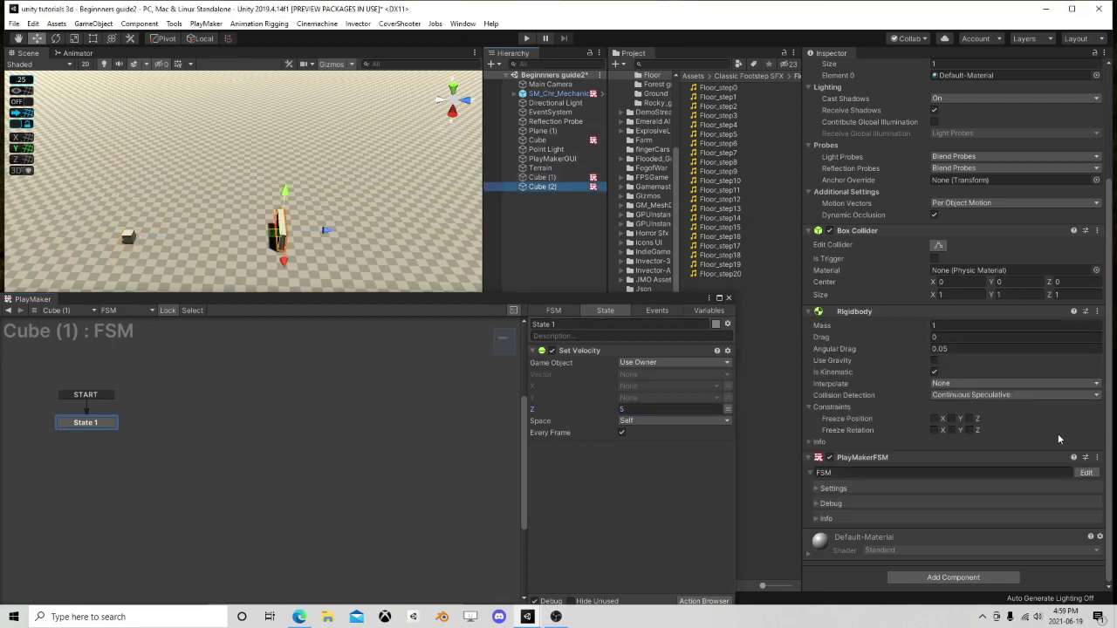
{"action": "left_click", "coordinate": [1086, 474]}
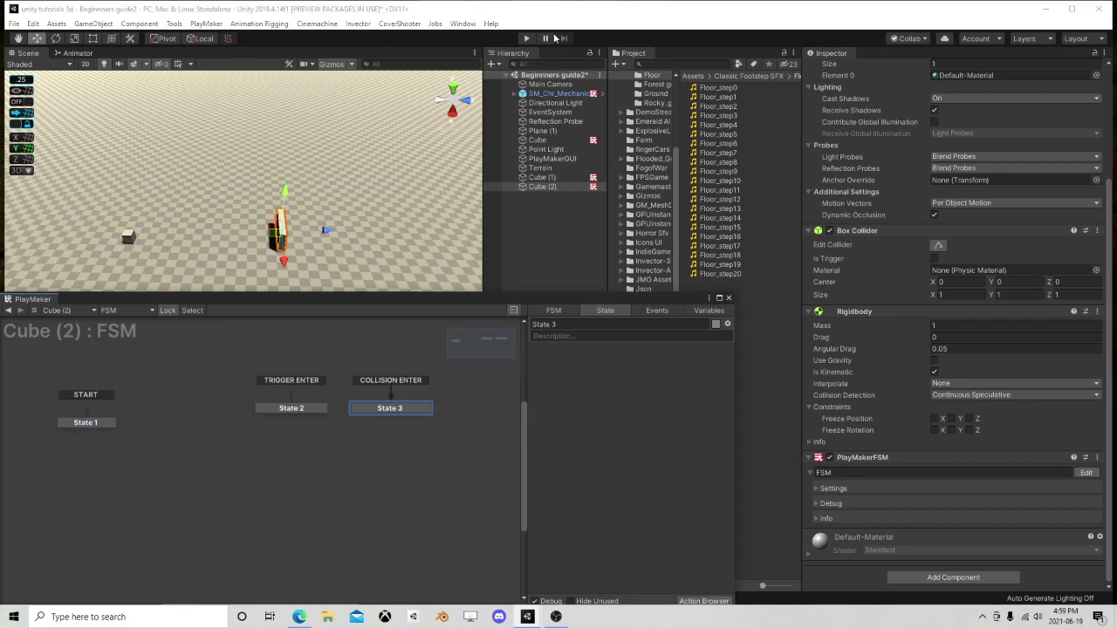
{"action": "left_click", "coordinate": [527, 40]}
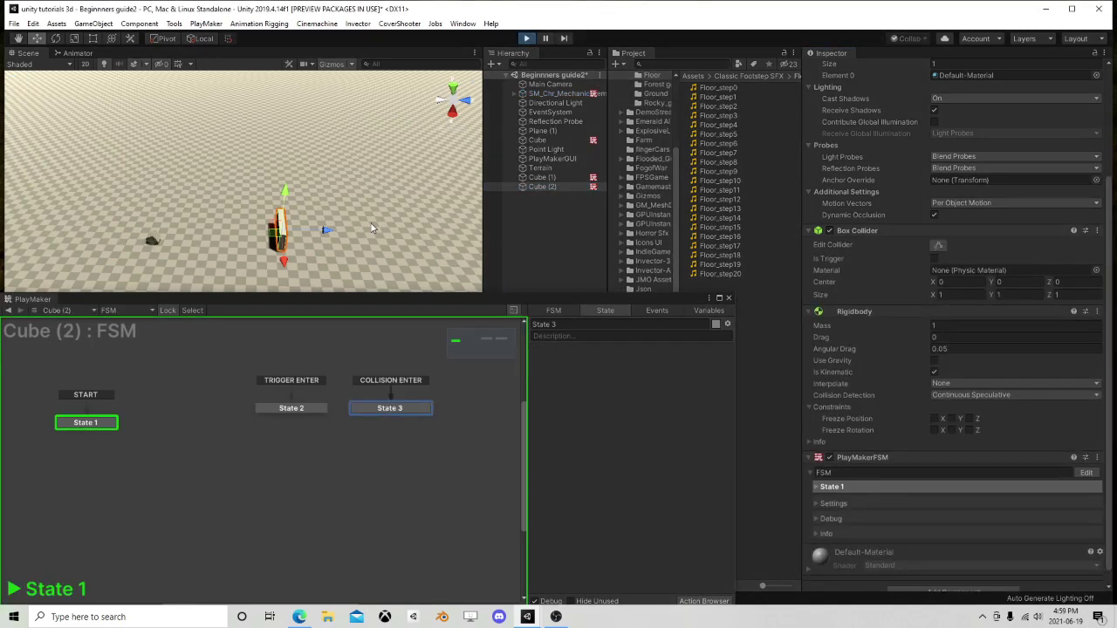
{"action": "left_click", "coordinate": [527, 40]}
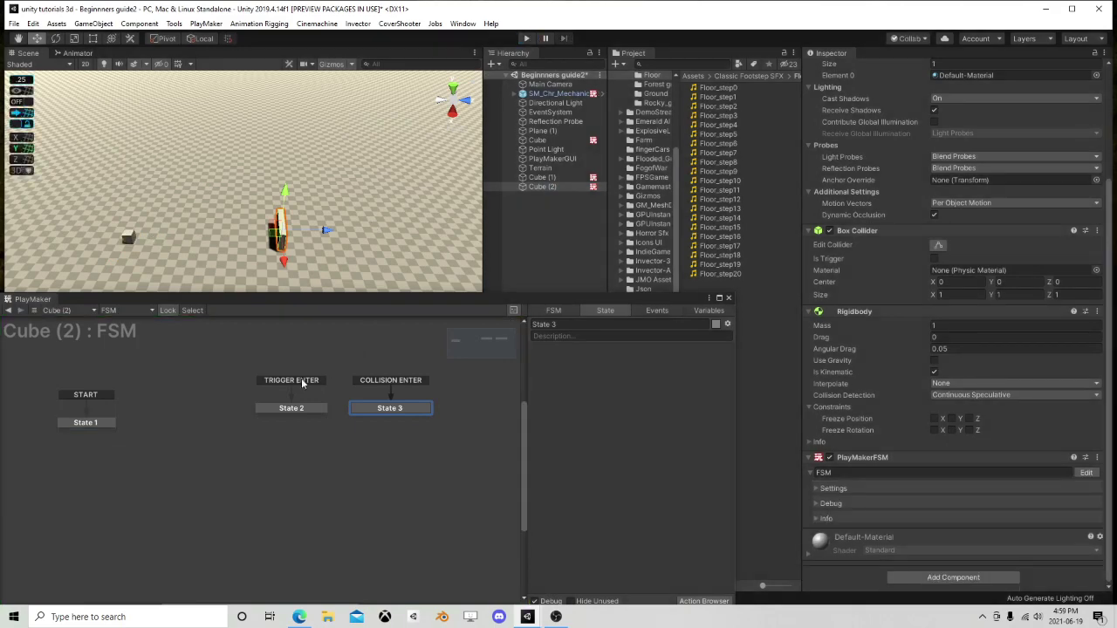
- Freeze Cube (1)'s Rigidbody rotation on X and Z and its position on Y, with a test run in between
{"action": "left_click", "coordinate": [541, 177]}
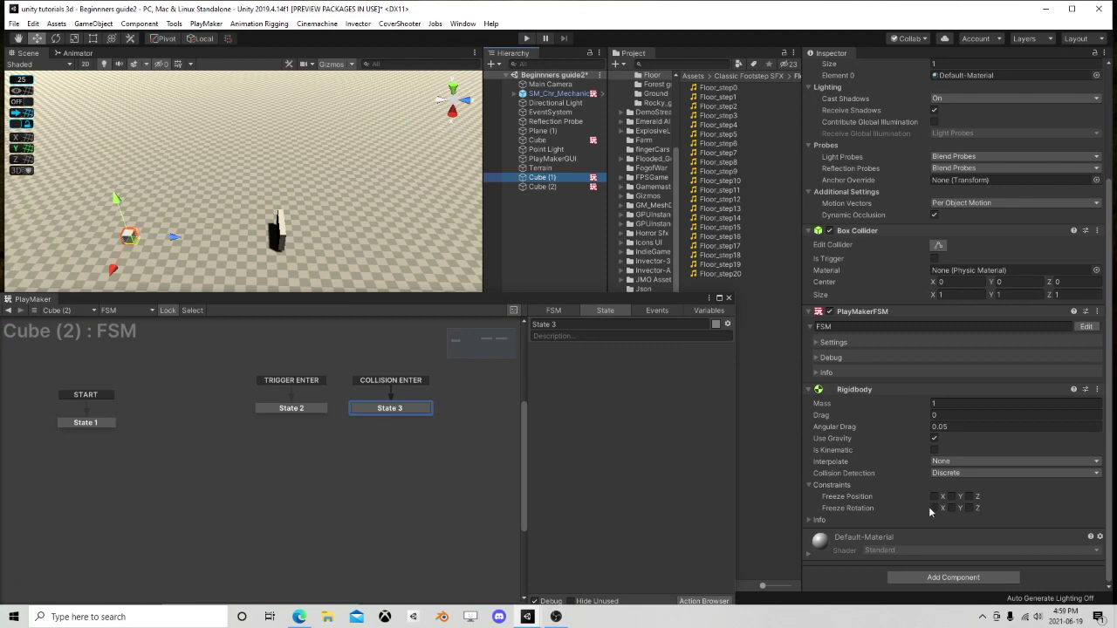
{"action": "left_click", "coordinate": [933, 507]}
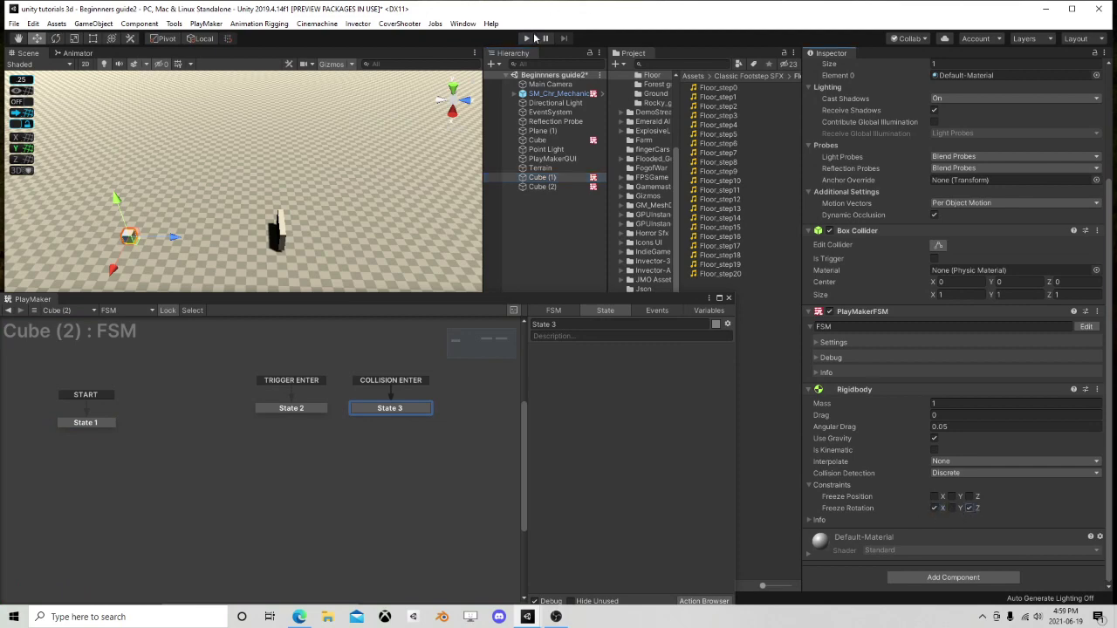
{"action": "left_click", "coordinate": [534, 39]}
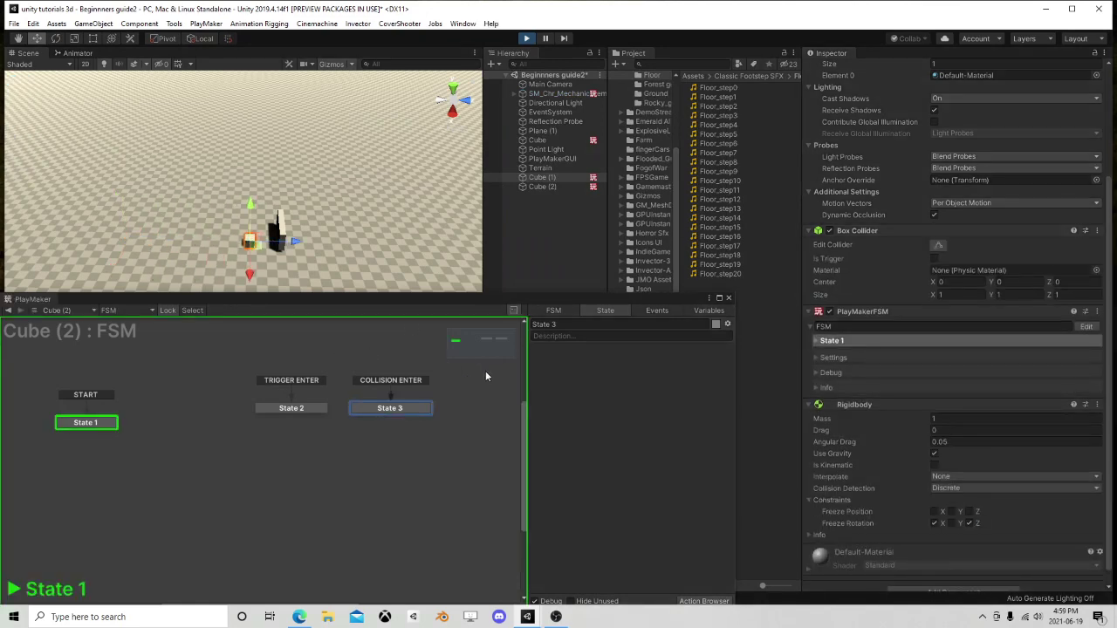
{"action": "left_click", "coordinate": [526, 38]}
{"action": "left_click", "coordinate": [951, 495]}
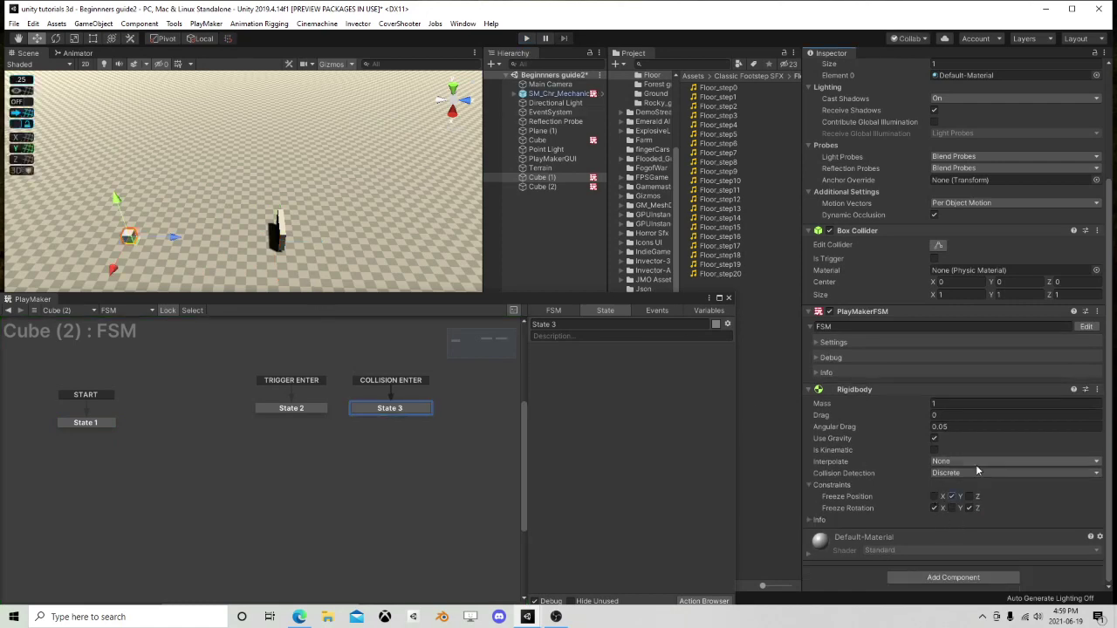
- Return to Cube (1)'s FSM and set the Z value of its Set Velocity action to 40
{"action": "left_click", "coordinate": [558, 187]}
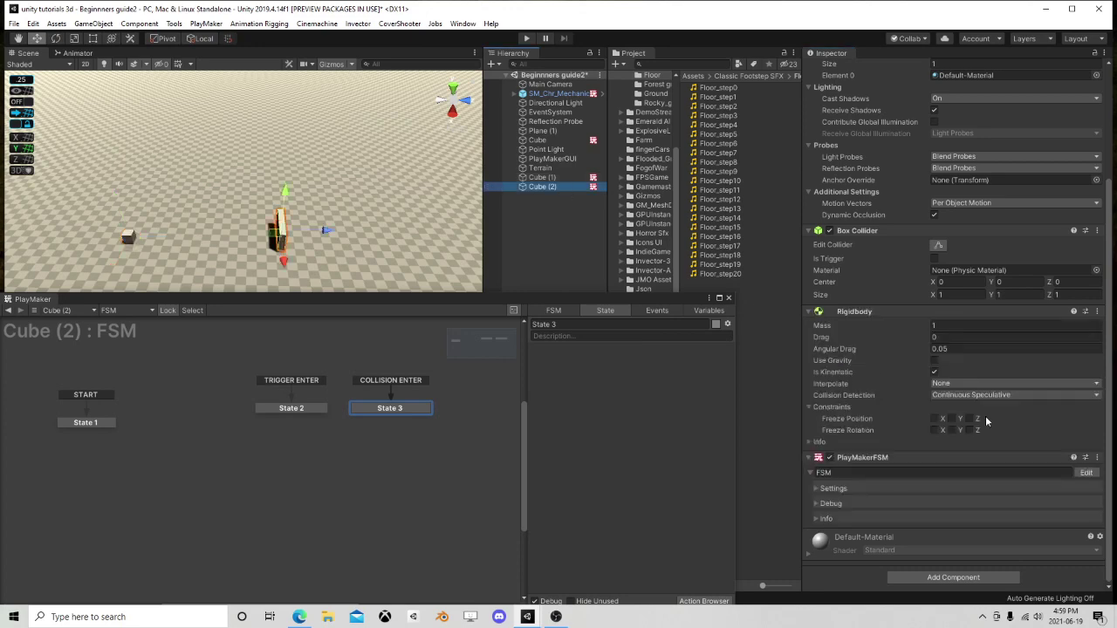
{"action": "left_click", "coordinate": [1097, 473]}
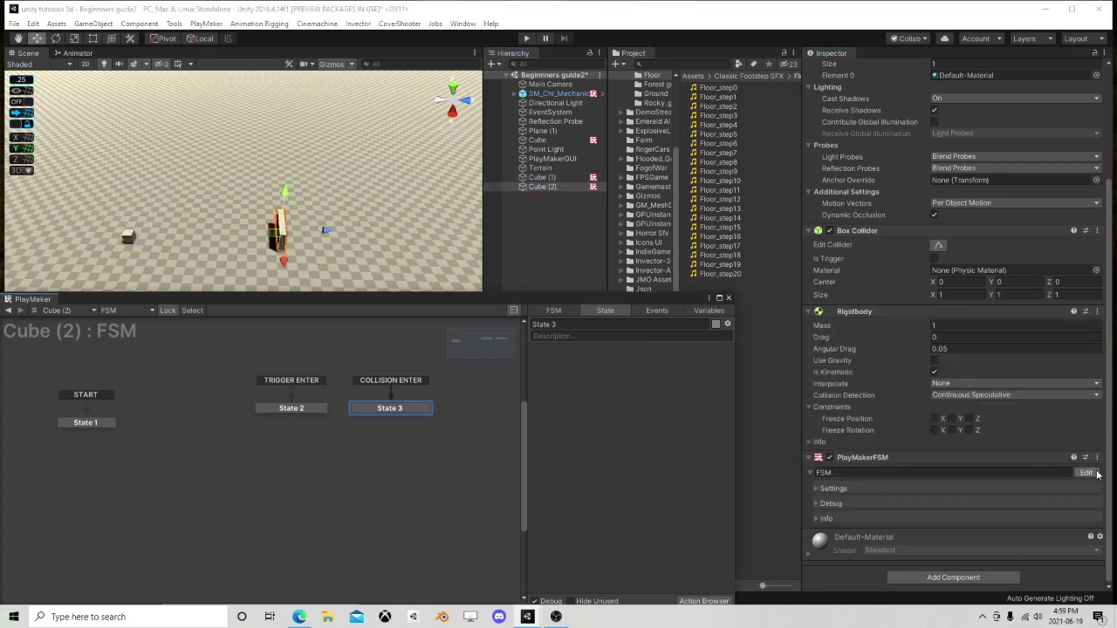
{"action": "left_click", "coordinate": [542, 177]}
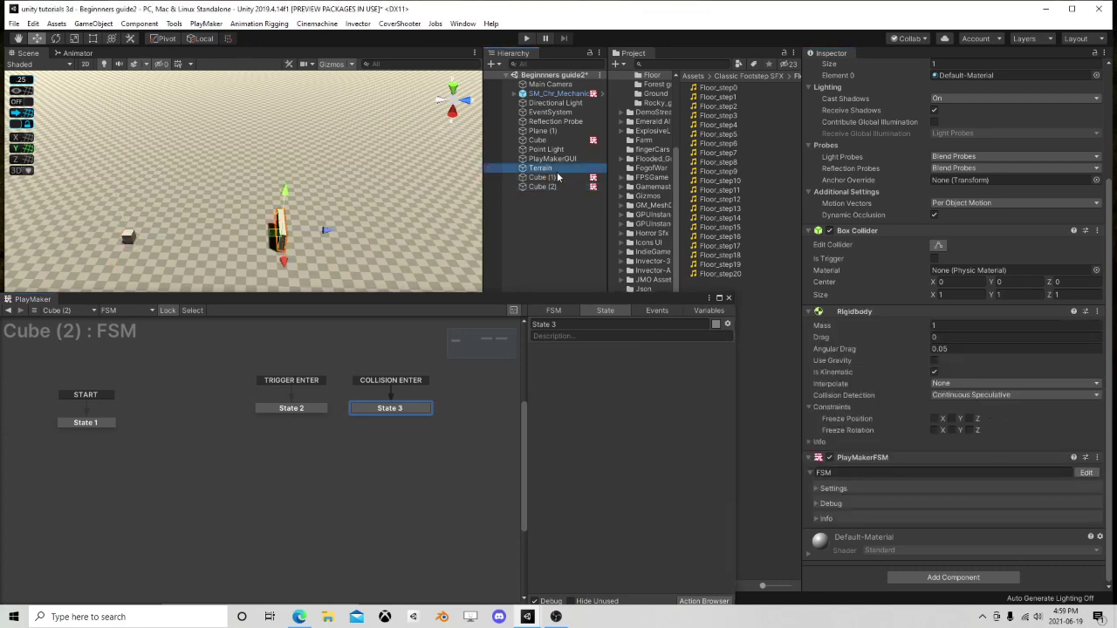
{"action": "left_click", "coordinate": [1086, 473]}
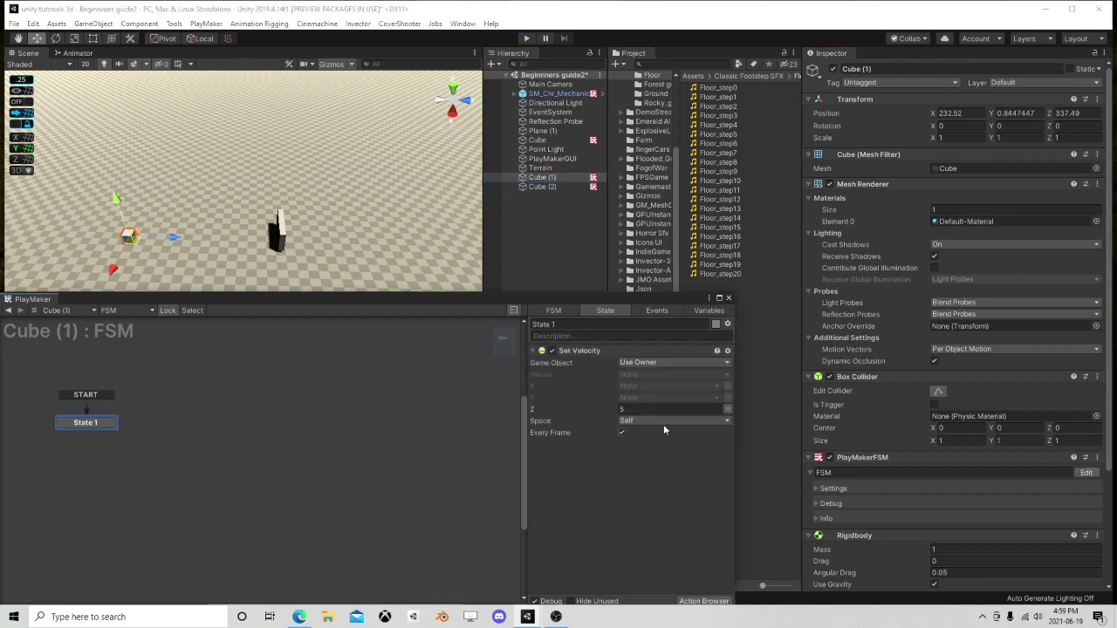
{"action": "left_click", "coordinate": [660, 409]}
{"action": "type", "text": "40"}
- Run the scene, show Cube (2)'s FSM to check whether the impact triggers its collision event, and exit play mode
{"action": "left_click", "coordinate": [528, 42]}
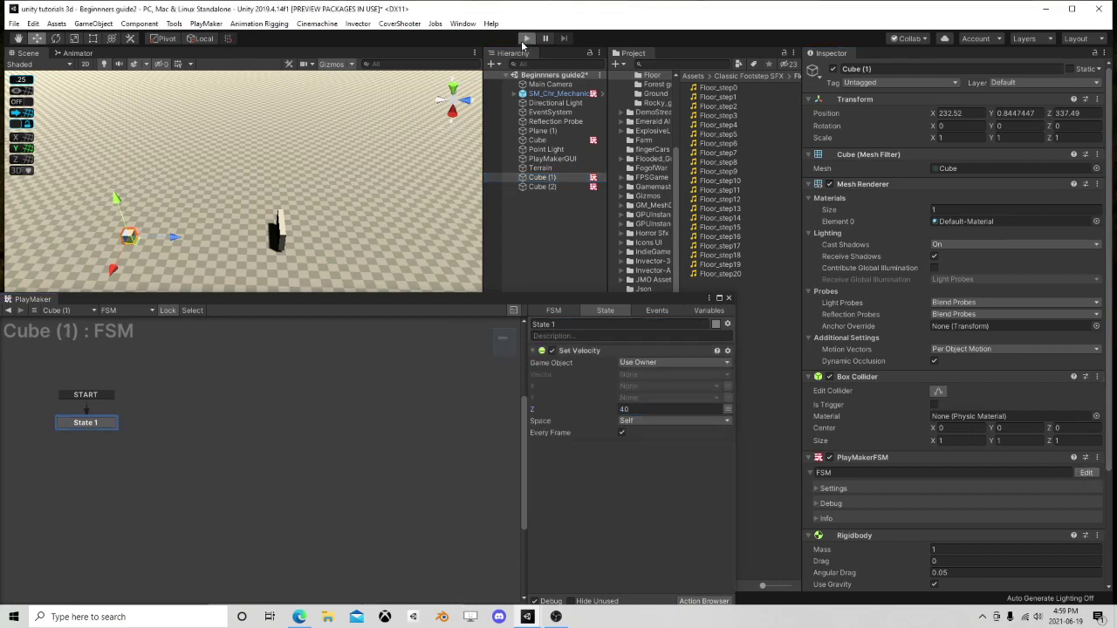
{"action": "left_click", "coordinate": [553, 188]}
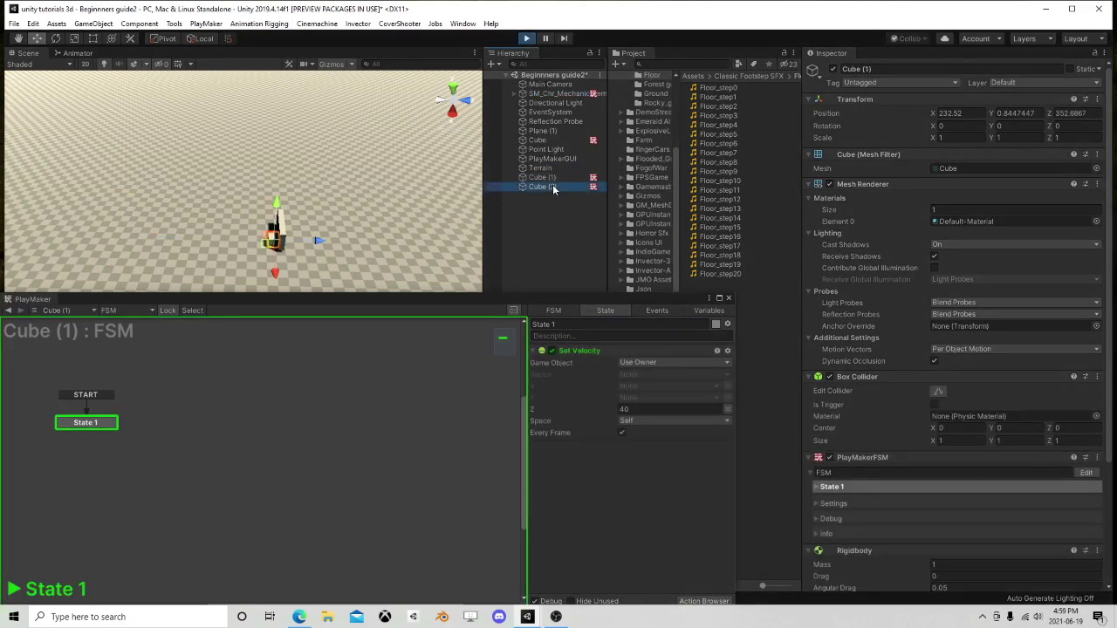
{"action": "scroll", "coordinate": [979, 447], "scroll_direction": "down", "scroll_amount": 3}
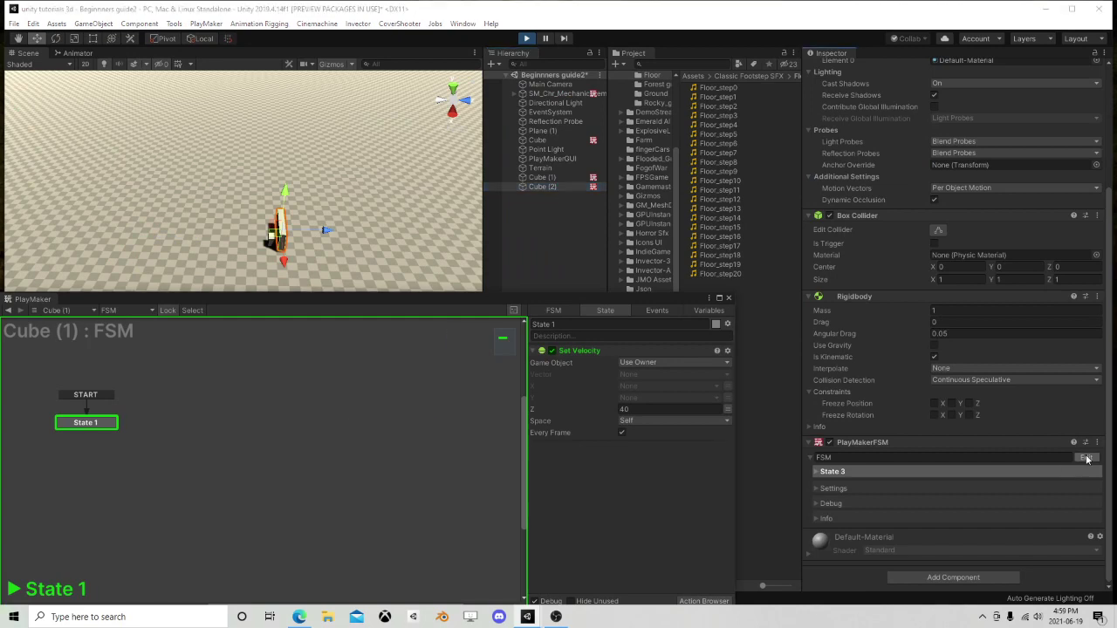
{"action": "left_click", "coordinate": [1086, 458]}
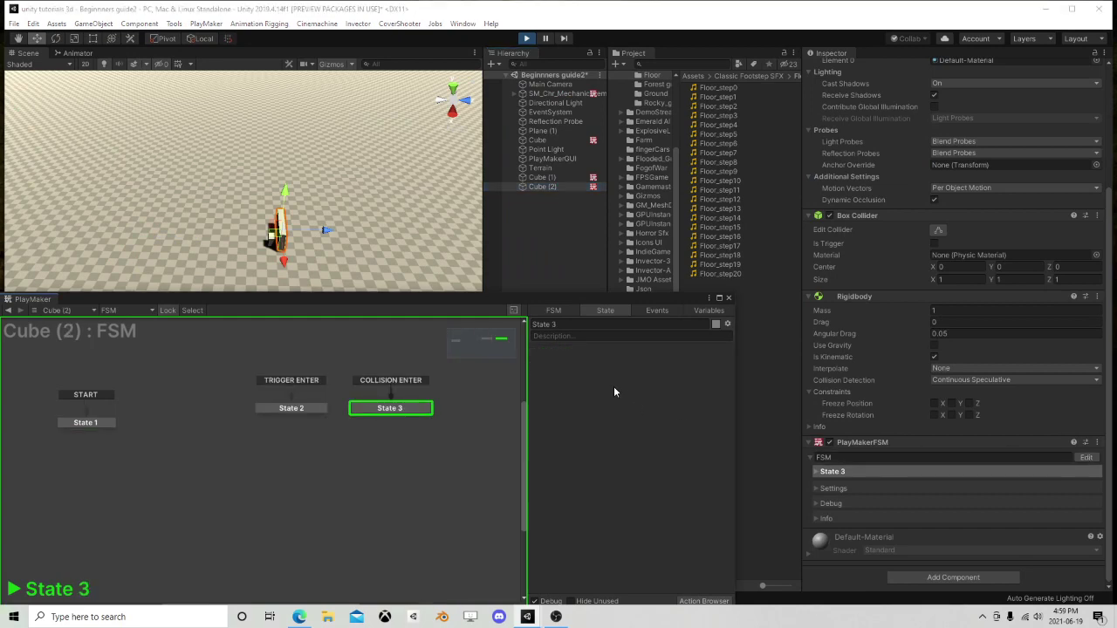
{"action": "left_click", "coordinate": [527, 37]}
- Raise the Z velocity in Cube (1)'s Set Velocity action to 120
{"action": "left_click", "coordinate": [537, 178]}
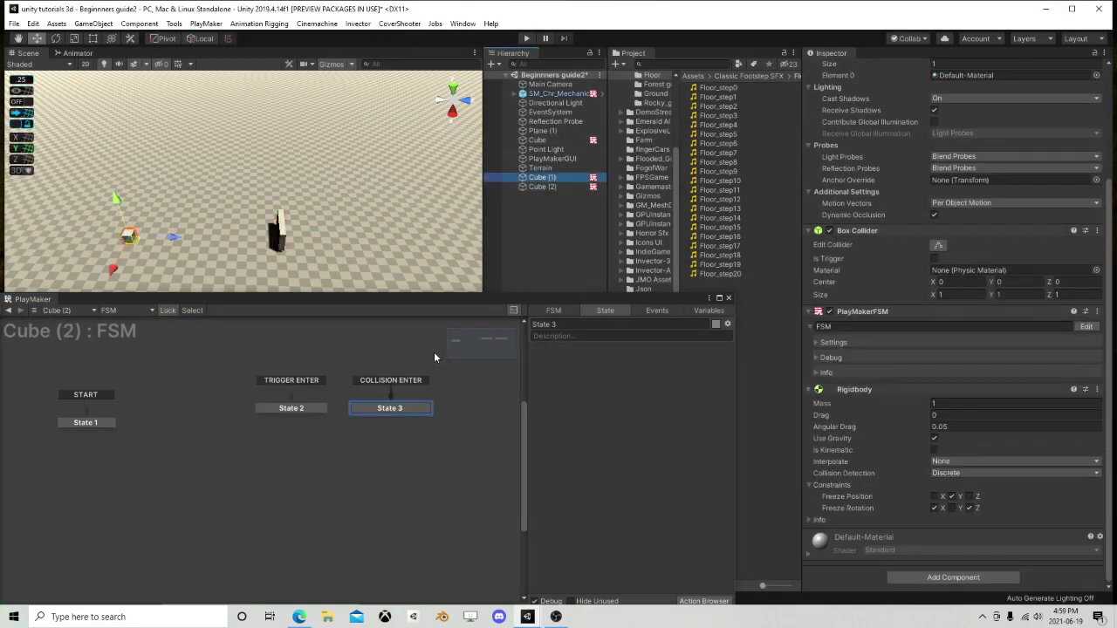
{"action": "left_click", "coordinate": [1085, 327]}
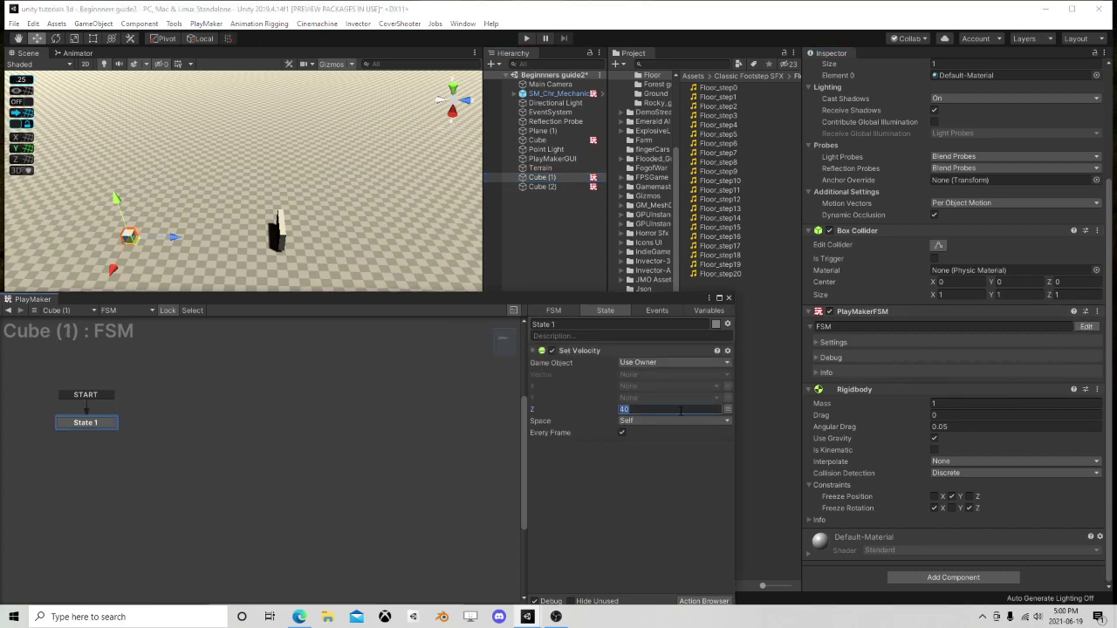
{"action": "type", "text": "120"}
- Show Cube (2)'s FSM, run the scene to check the wall's collision event and where the fast cube goes, and exit play mode
{"action": "left_click", "coordinate": [542, 187]}
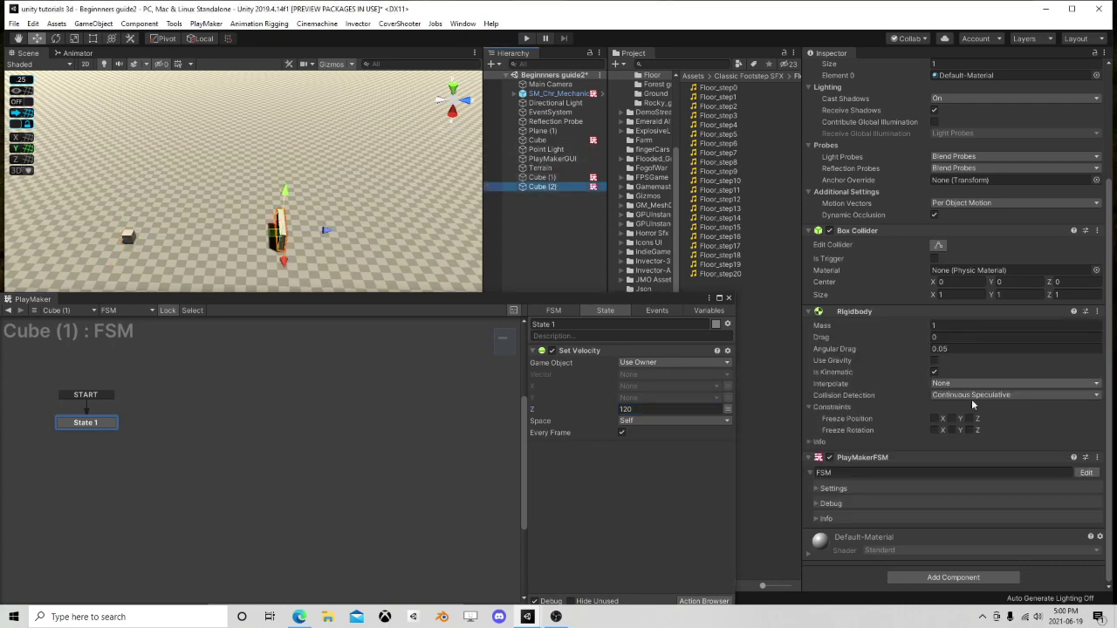
{"action": "left_click", "coordinate": [1082, 471]}
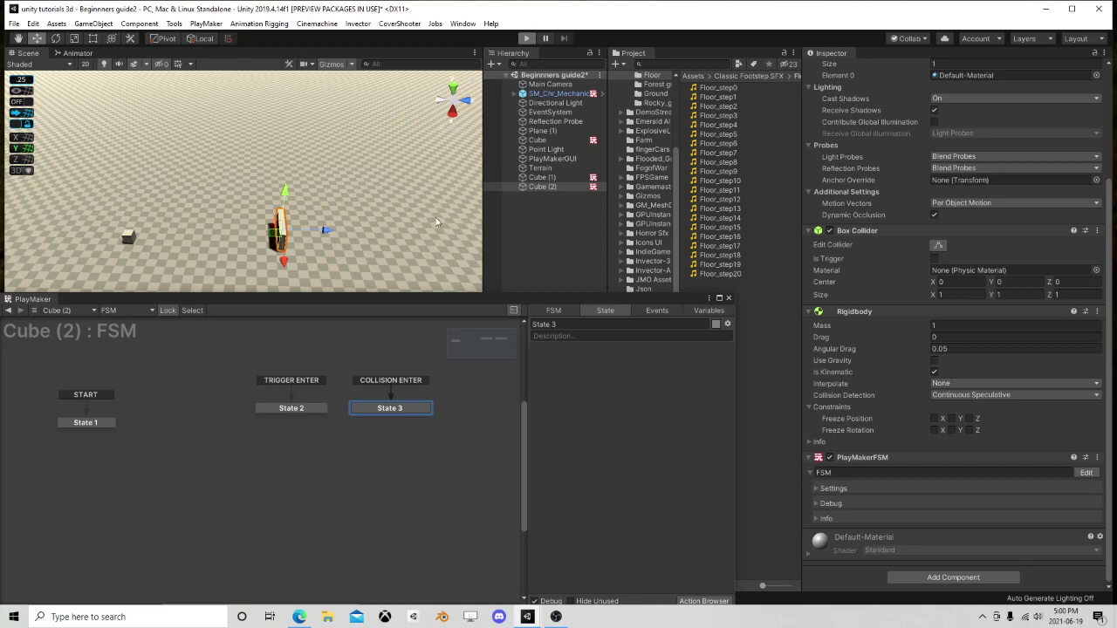
{"action": "key", "text": "ctrl+p"}
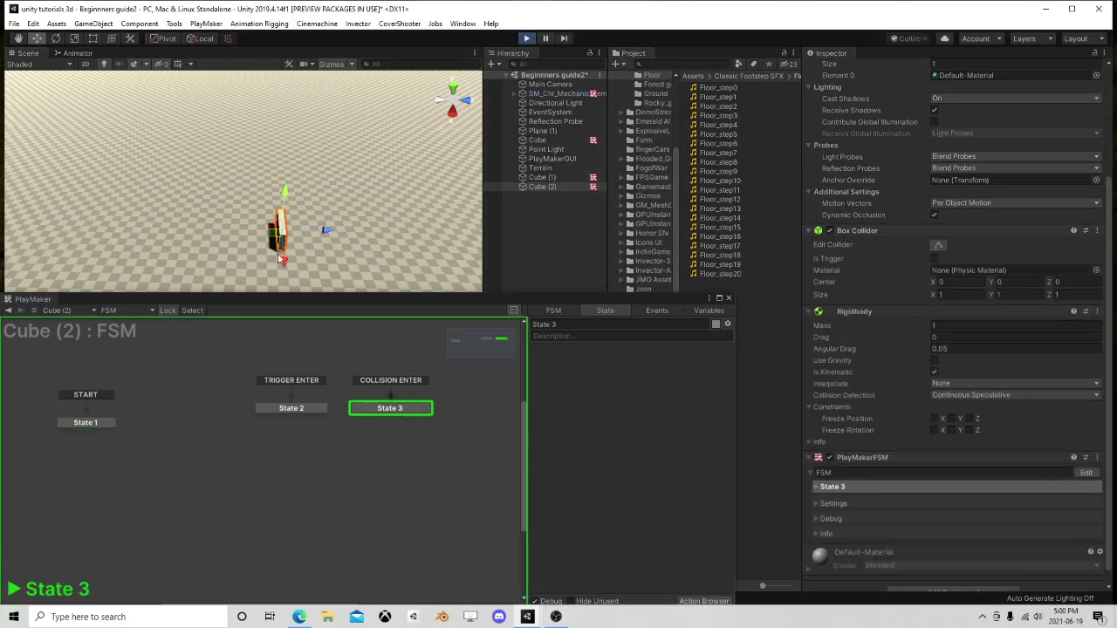
{"action": "right_click_drag", "start_coordinate": [174, 236], "coordinate": [381, 169]}
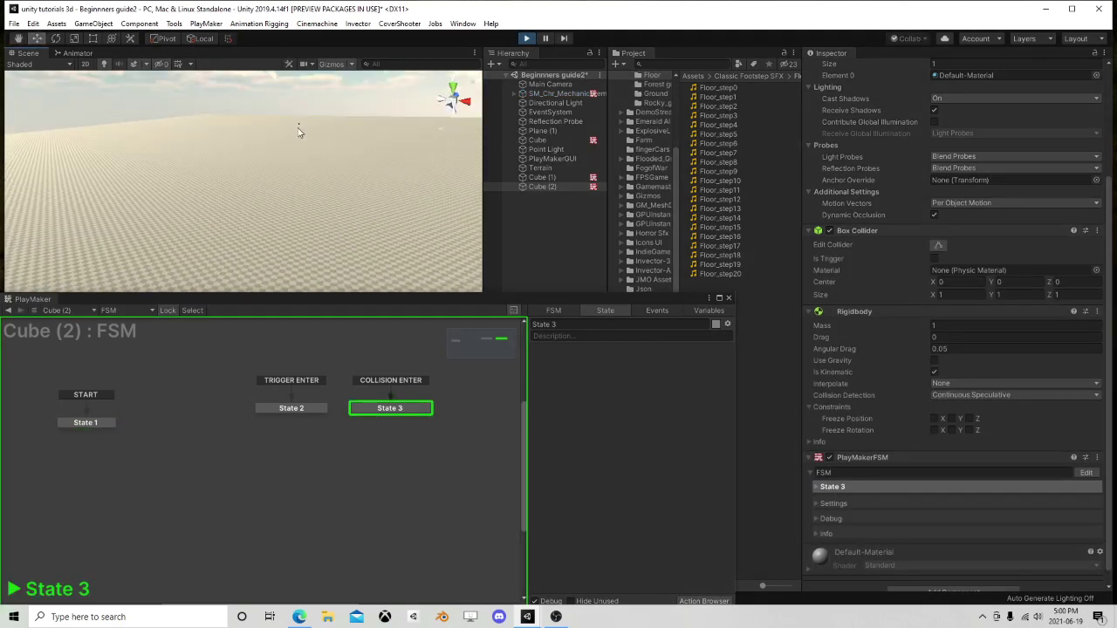
{"action": "right_click_drag", "start_coordinate": [387, 120], "coordinate": [201, 152]}
{"action": "left_click", "coordinate": [527, 39]}
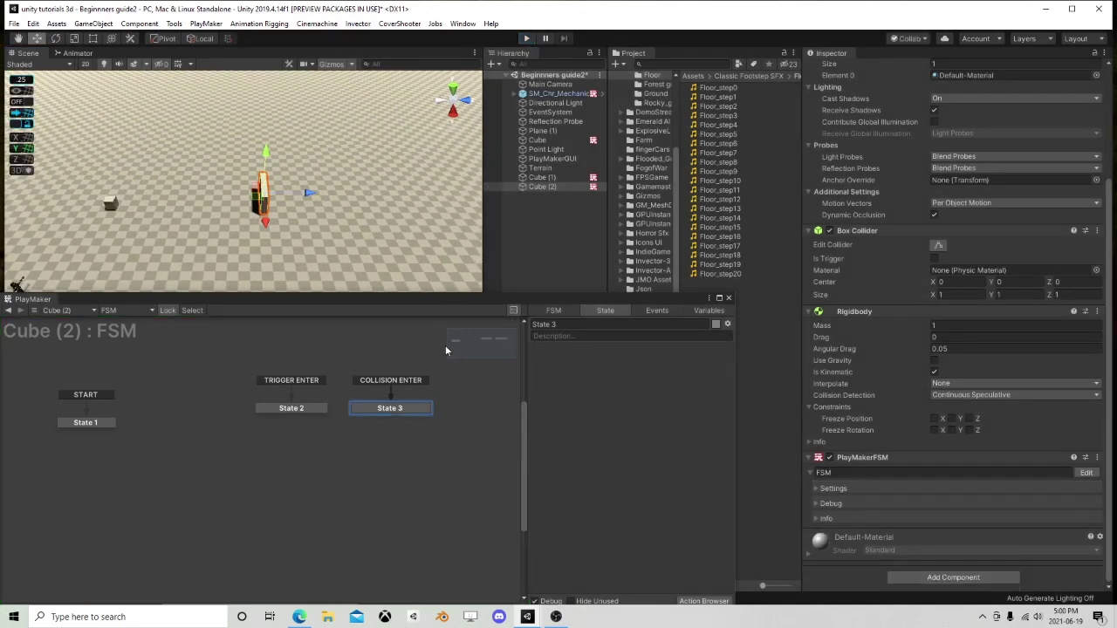
- Start the scene paused with Cube (2) selected, and advance frame by frame until the cube is close to the wall
{"action": "left_click", "coordinate": [553, 188]}
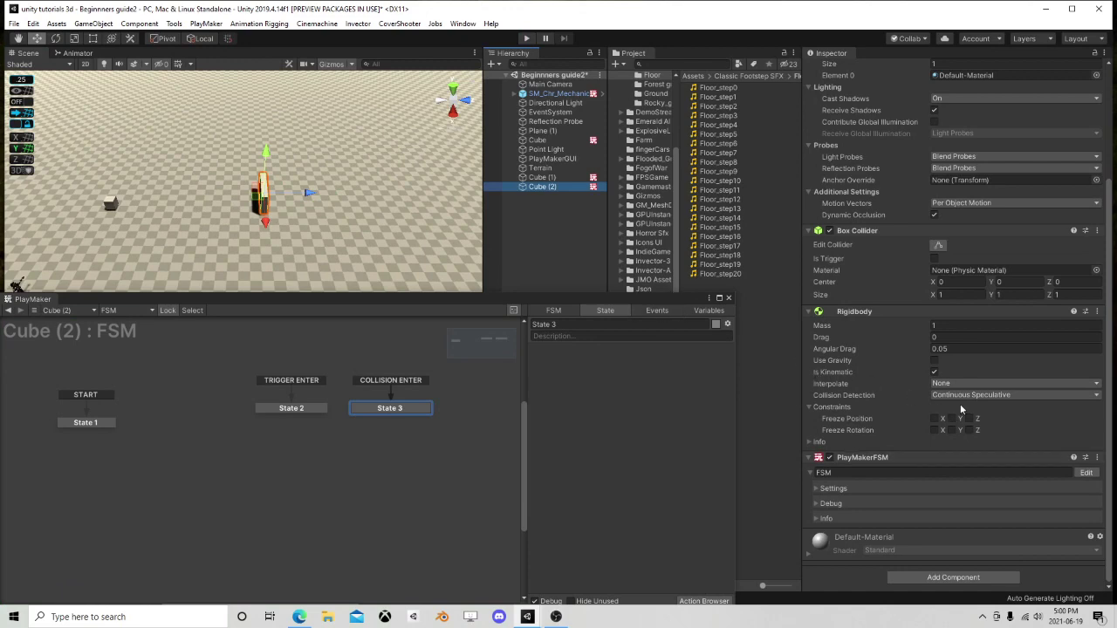
{"action": "left_click", "coordinate": [546, 38]}
{"action": "left_click", "coordinate": [526, 39]}
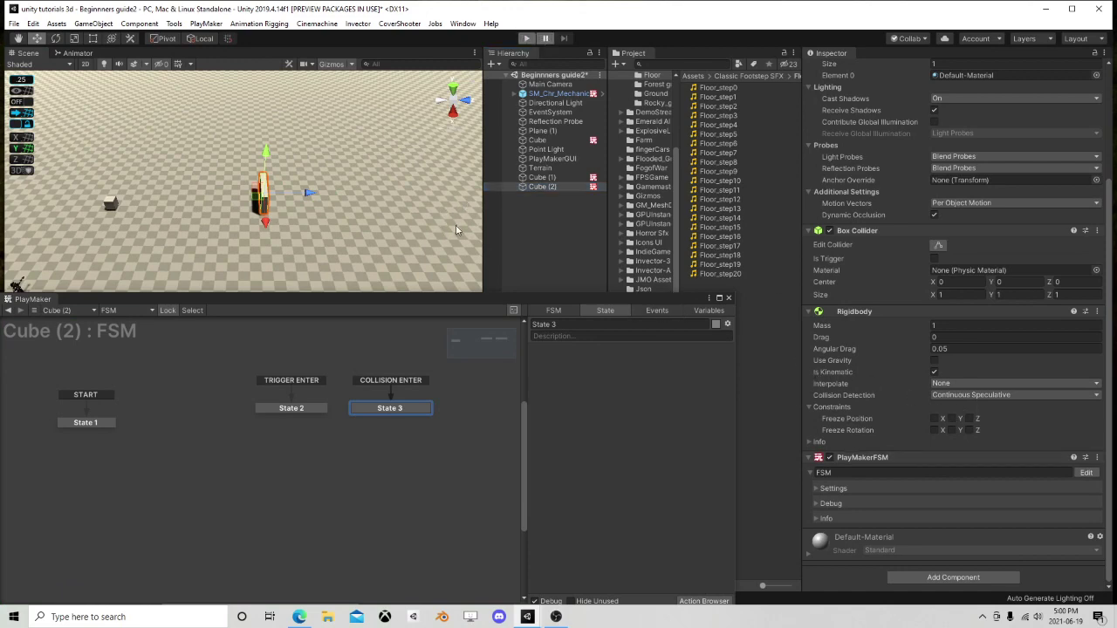
{"action": "left_click", "coordinate": [543, 38]}
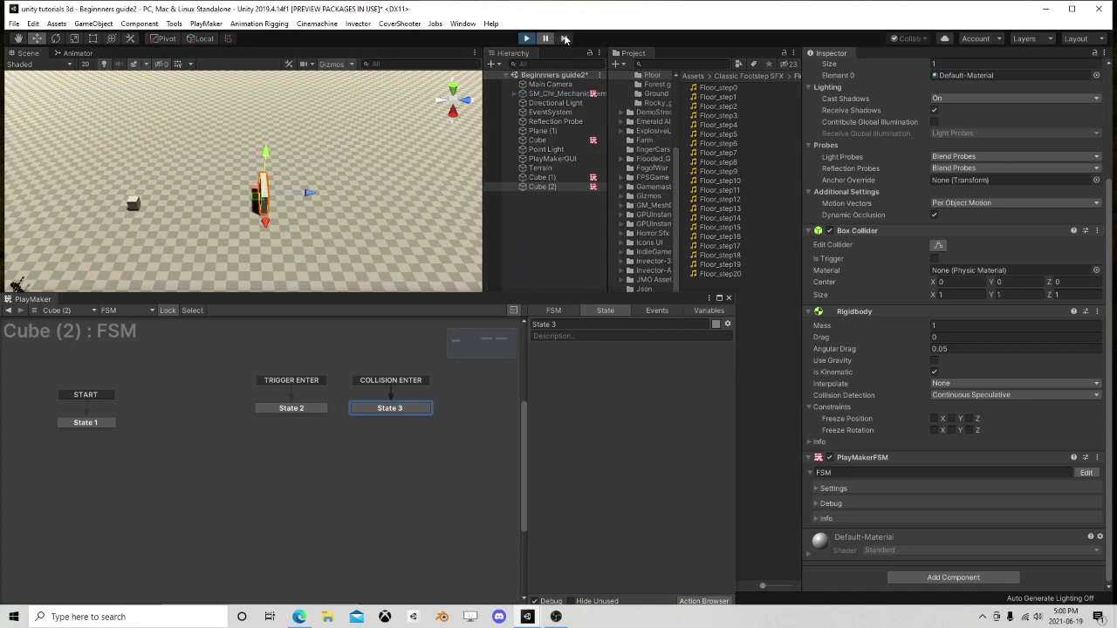
{"action": "left_click", "coordinate": [565, 39]}
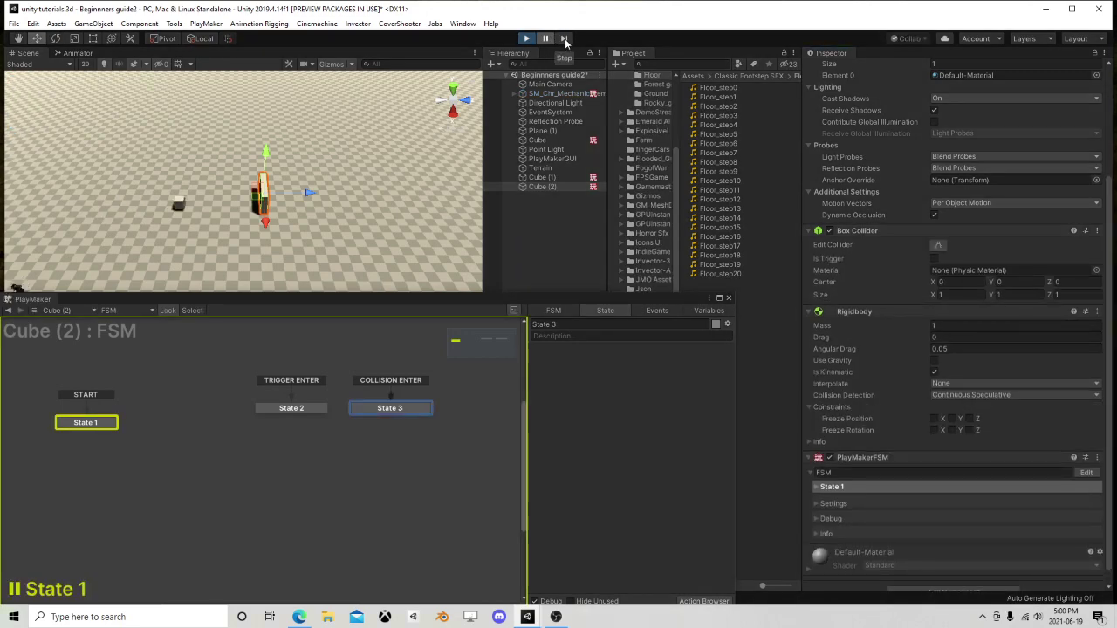
{"action": "left_click", "coordinate": [565, 39]}
{"action": "left_click", "coordinate": [564, 38]}
{"action": "left_click", "coordinate": [564, 38]}
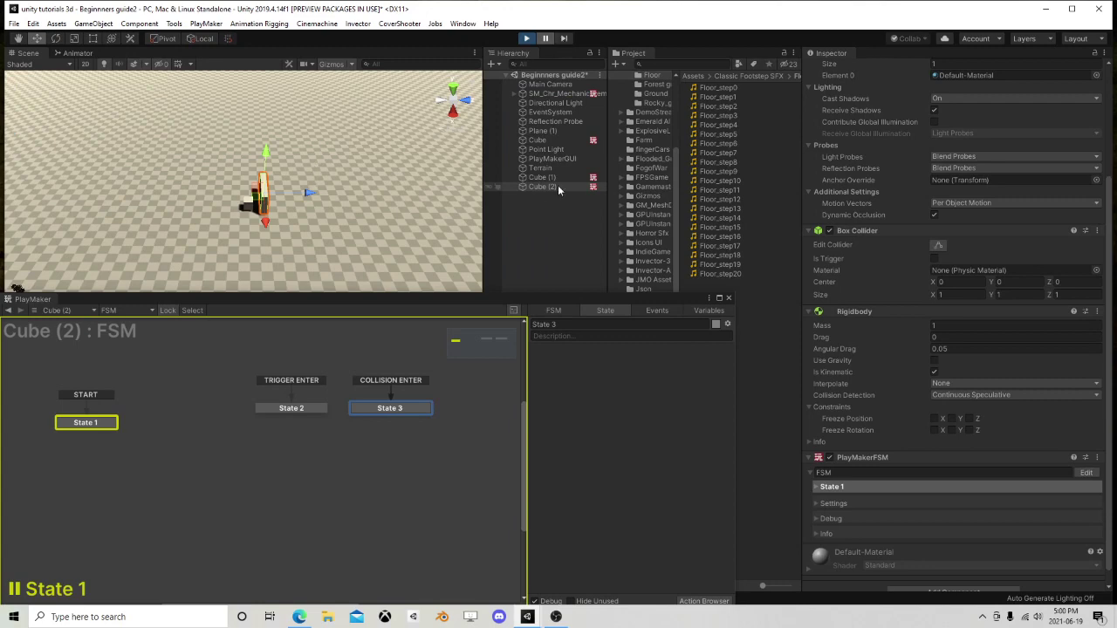
- Nudge the wall slightly toward the cube, advance the simulation, and inspect the cube's position relative to the wall up close
{"action": "left_click_drag", "start_coordinate": [315, 194], "coordinate": [310, 194]}
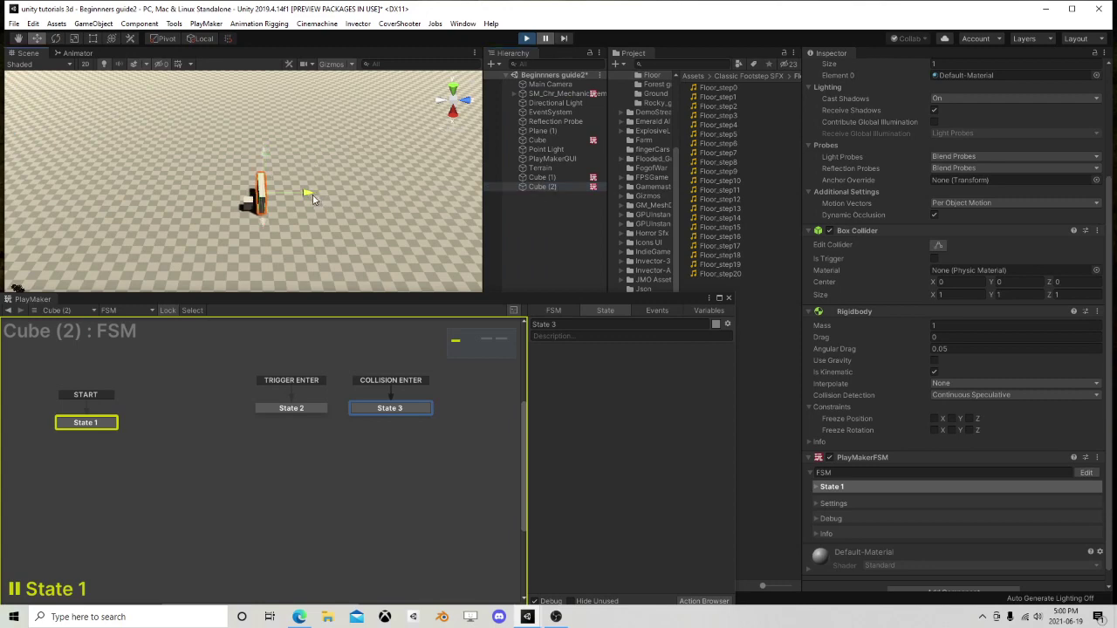
{"action": "left_click", "coordinate": [564, 40]}
{"action": "scroll", "coordinate": [262, 201], "scroll_direction": "up", "scroll_amount": 3}
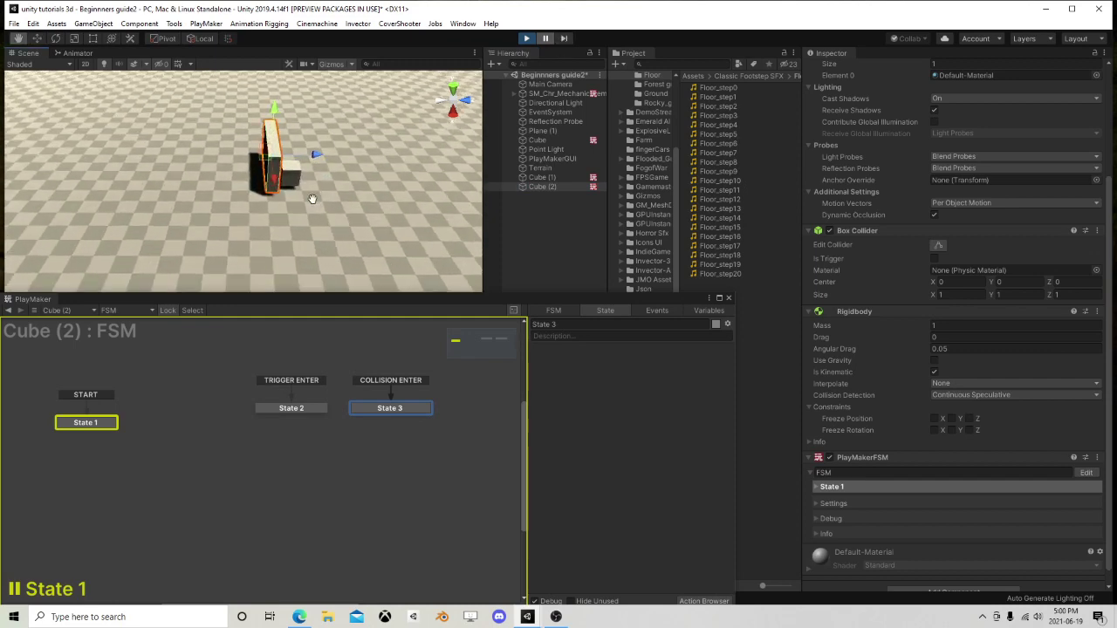
{"action": "middle_click_drag", "start_coordinate": [288, 213], "coordinate": [262, 218]}
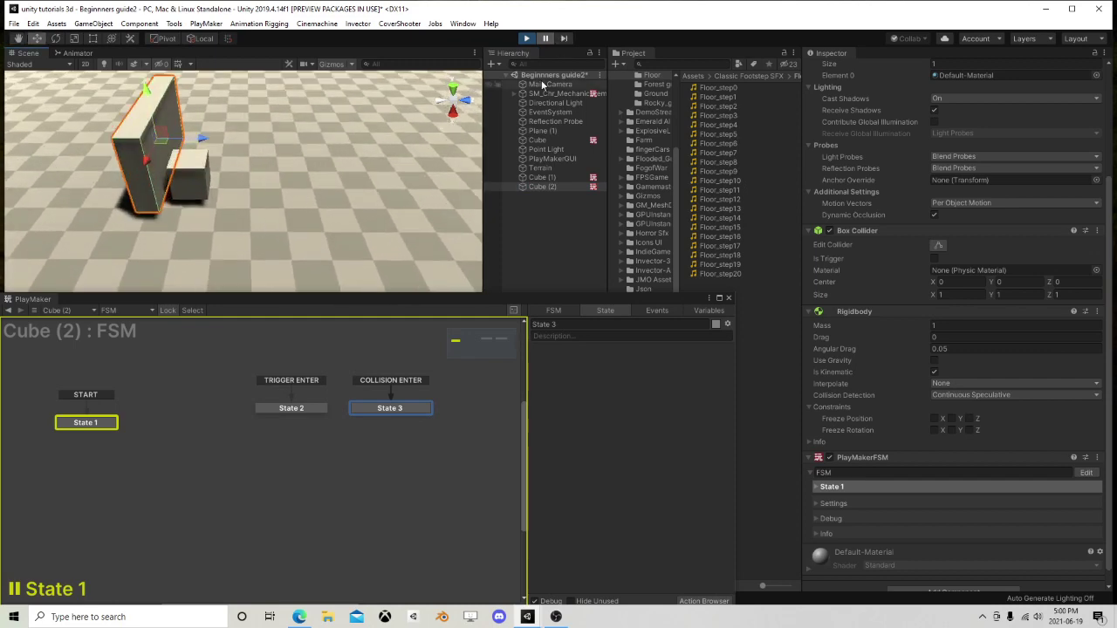
- Advance the paused simulation frame by frame, check the cube's position beyond the wall, resume running, and exit play mode
{"action": "left_click", "coordinate": [564, 40]}
{"action": "left_click", "coordinate": [564, 39]}
{"action": "left_click", "coordinate": [563, 39]}
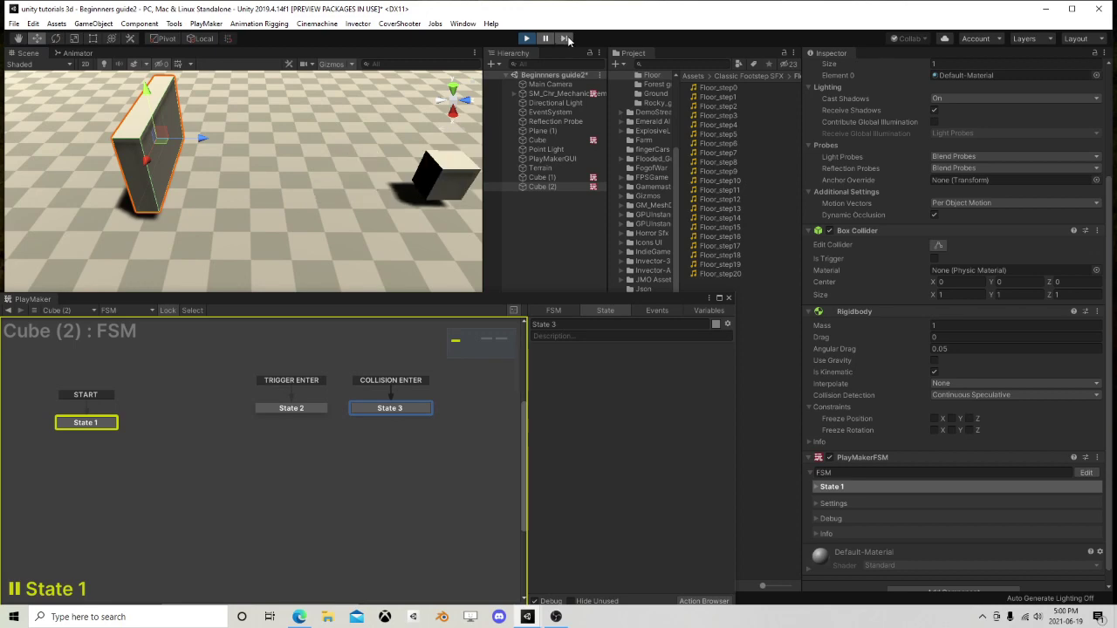
{"action": "left_click", "coordinate": [563, 39]}
{"action": "right_click_drag", "start_coordinate": [293, 141], "coordinate": [269, 159]}
{"action": "scroll", "coordinate": [273, 195], "scroll_direction": "down", "scroll_amount": 4}
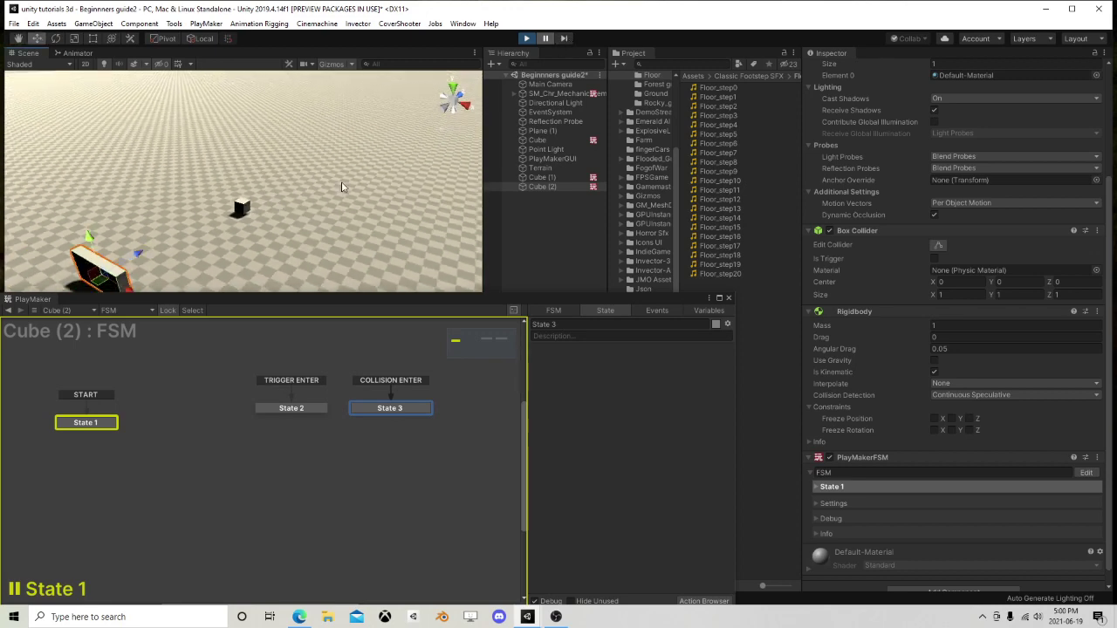
{"action": "right_click_drag", "start_coordinate": [339, 183], "coordinate": [202, 229]}
{"action": "left_click", "coordinate": [544, 41]}
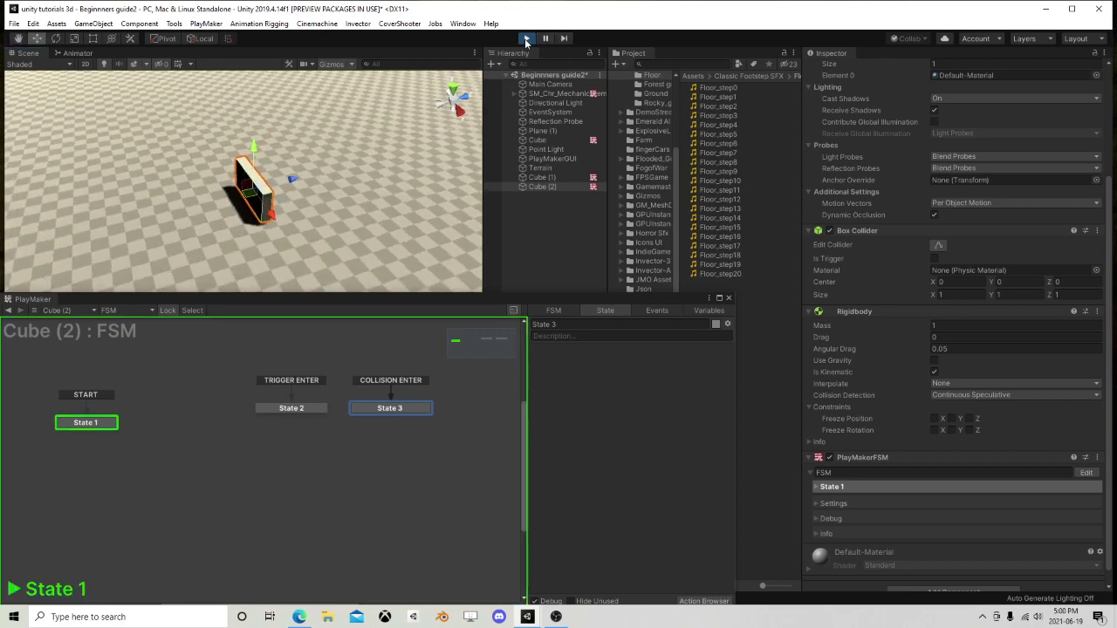
{"action": "left_click", "coordinate": [527, 39]}
- Set the Interpolate option of Cube (1)'s Rigidbody to Interpolate
{"action": "left_click", "coordinate": [561, 186]}
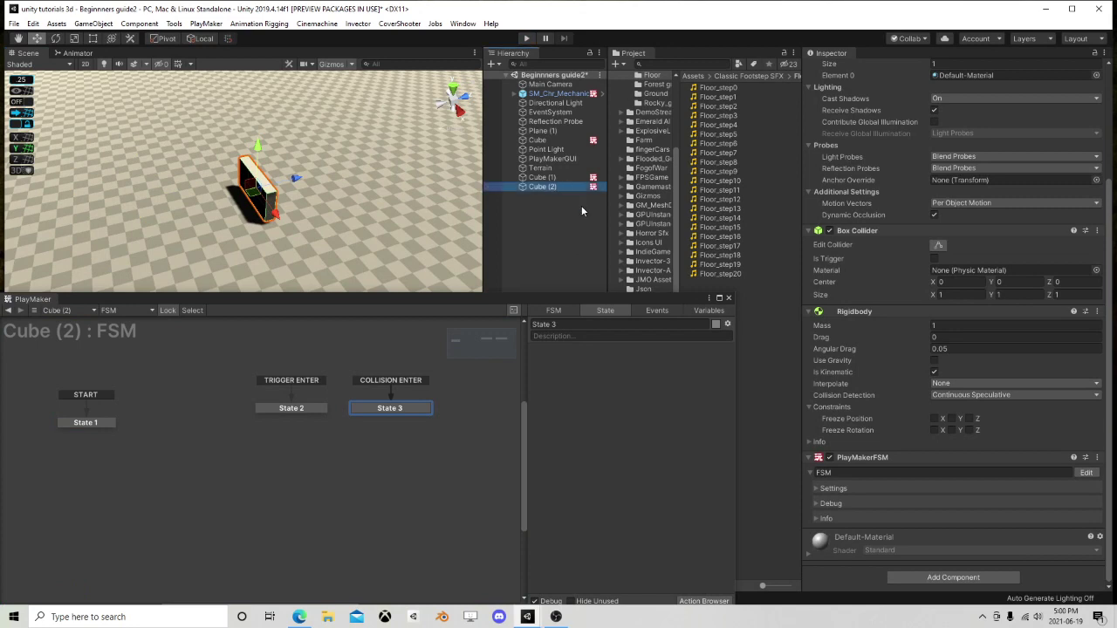
{"action": "left_click", "coordinate": [542, 178]}
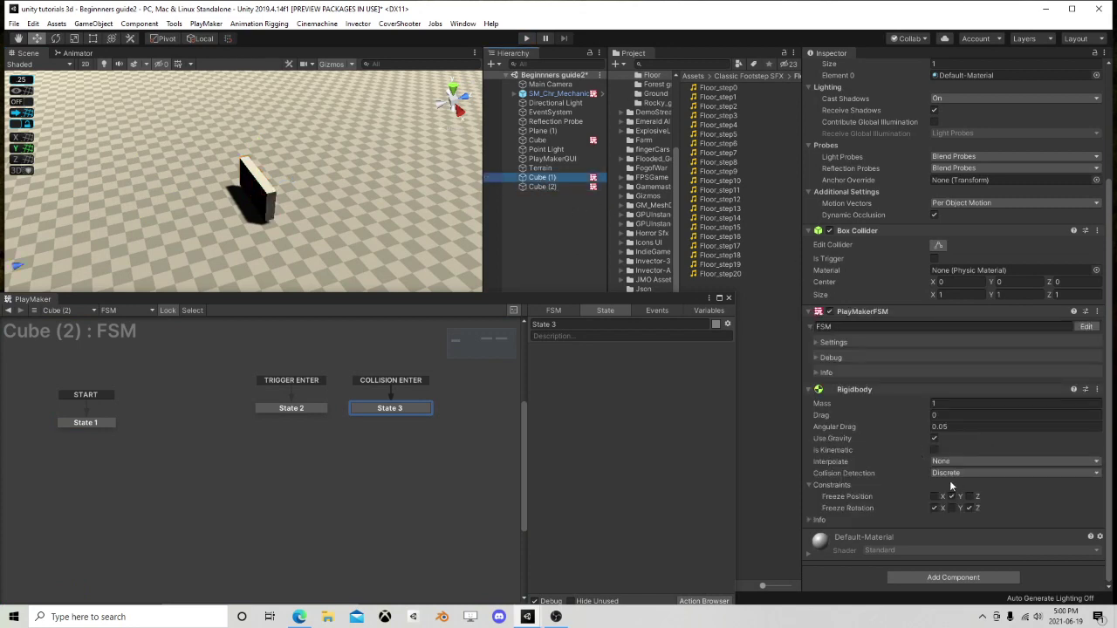
{"action": "left_click", "coordinate": [944, 462]}
{"action": "left_click", "coordinate": [965, 485]}
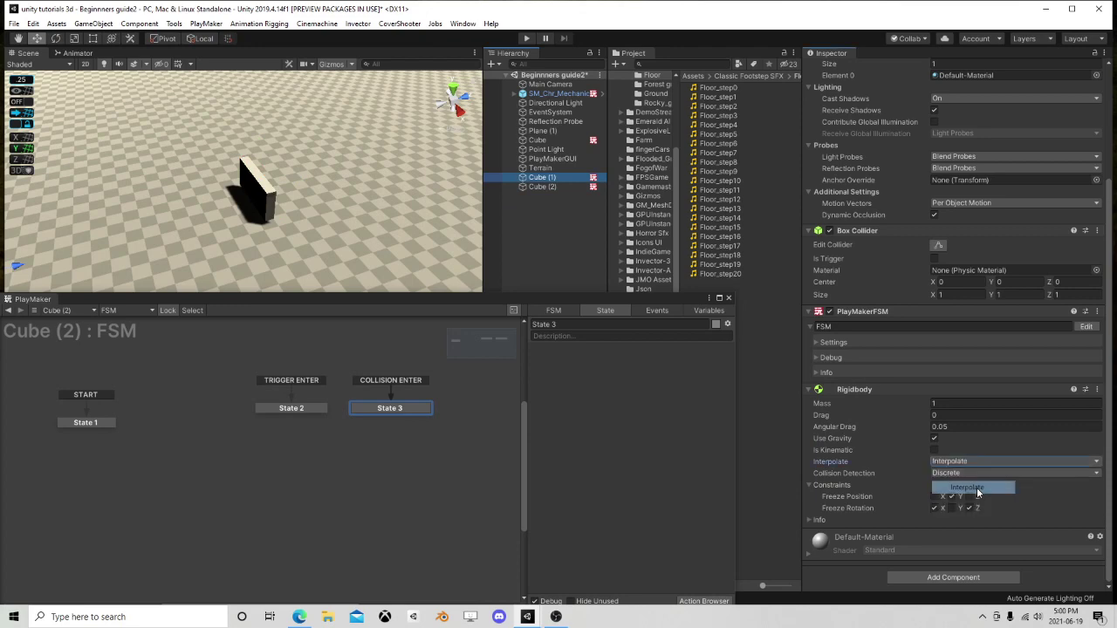
- Run the scene paused up to the wall, move Cube (2) toward the cube, advance the simulation to check for a collision, and exit play mode
{"action": "right_click_drag", "start_coordinate": [325, 249], "coordinate": [343, 285]}
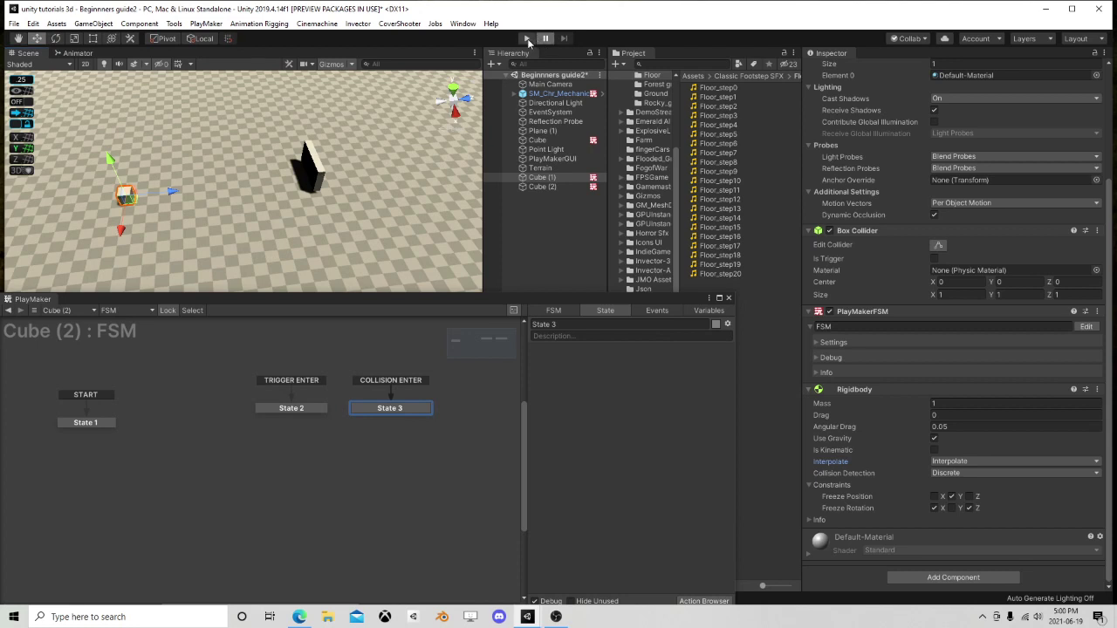
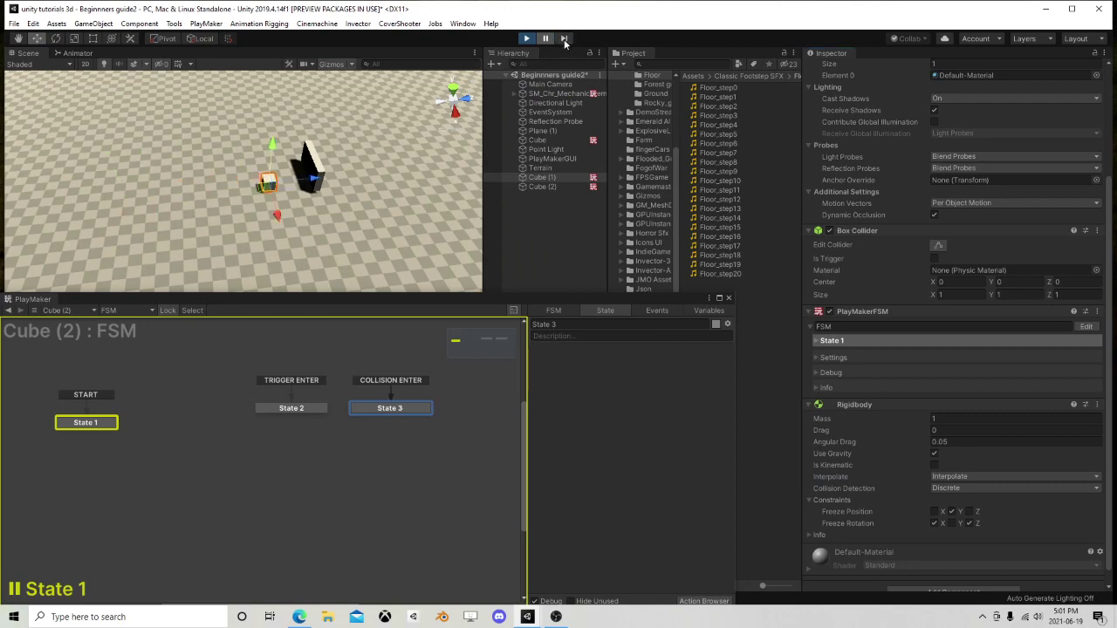
{"action": "scroll", "coordinate": [376, 170], "scroll_direction": "up", "scroll_amount": 5}
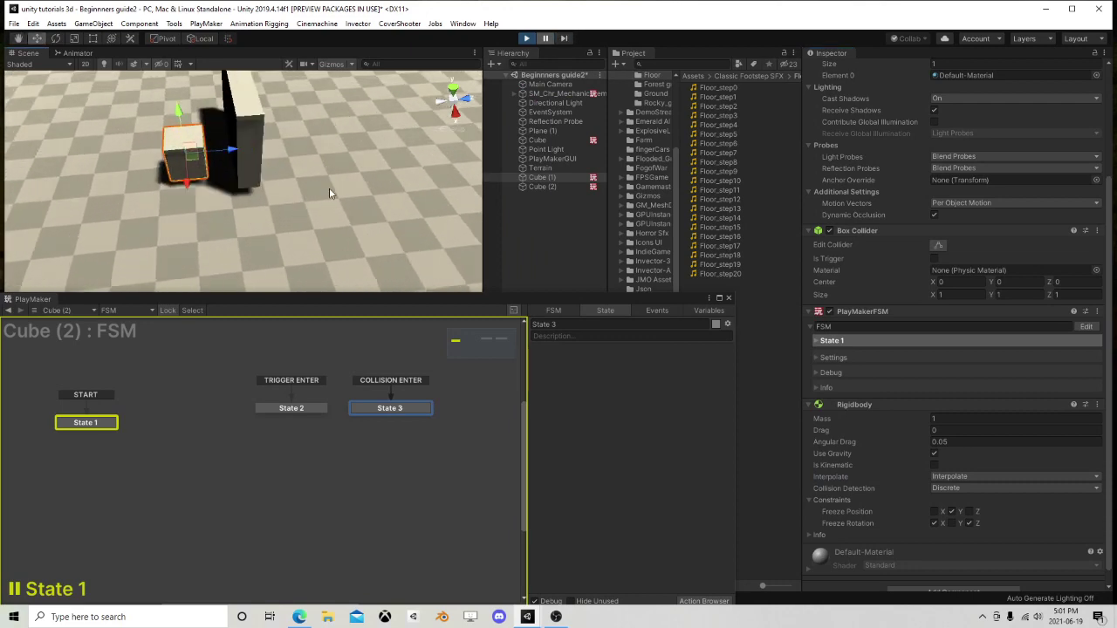
{"action": "left_click", "coordinate": [542, 187]}
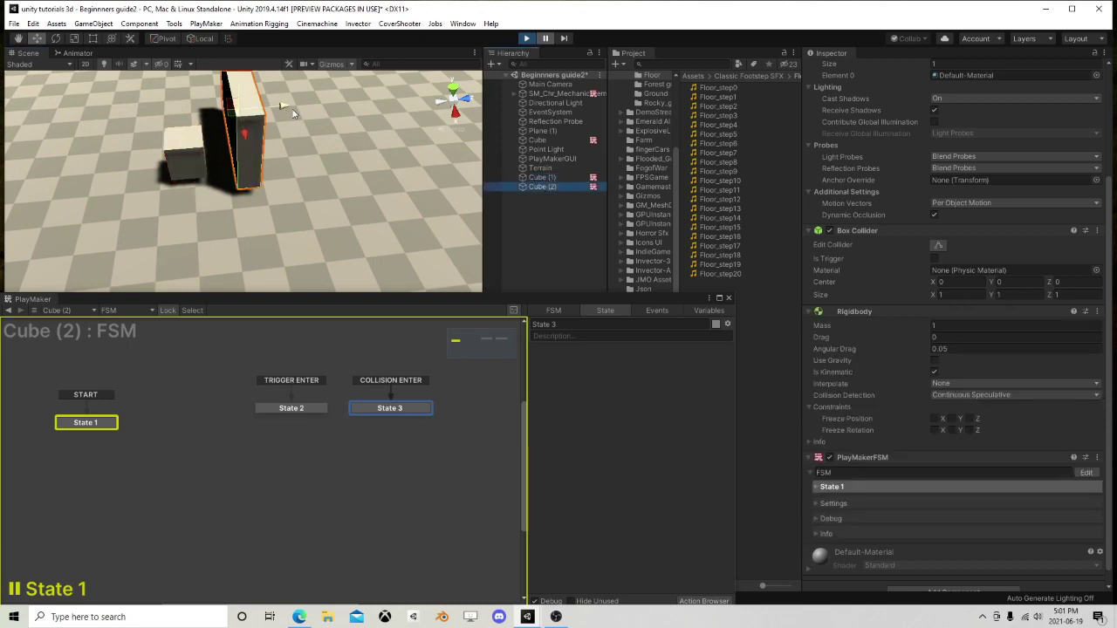
{"action": "left_click_drag", "start_coordinate": [292, 109], "coordinate": [273, 106]}
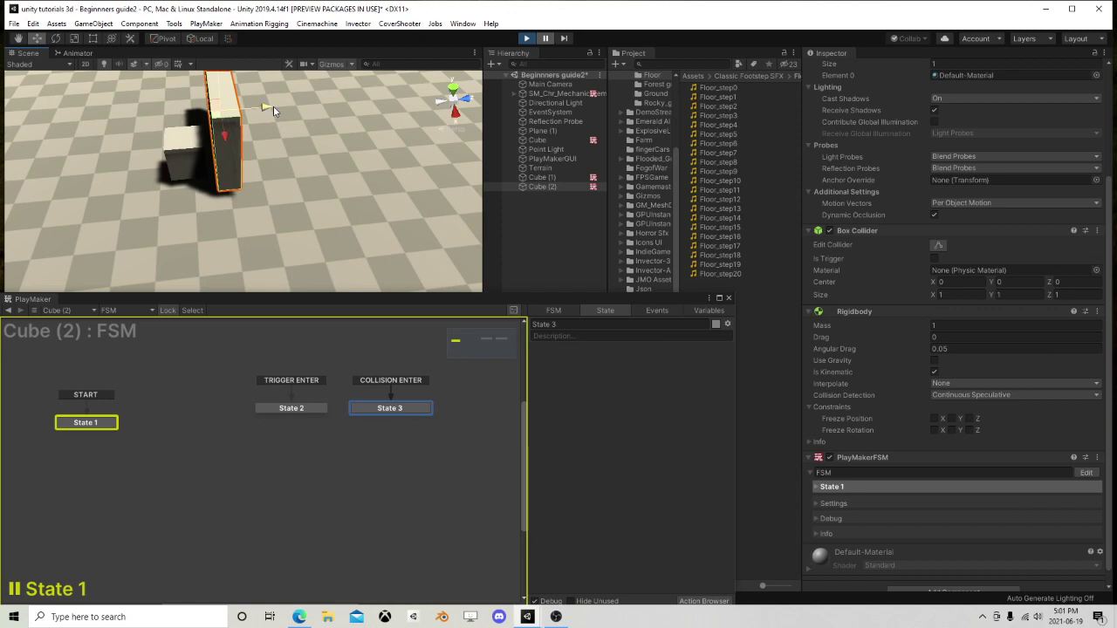
{"action": "left_click", "coordinate": [564, 39]}
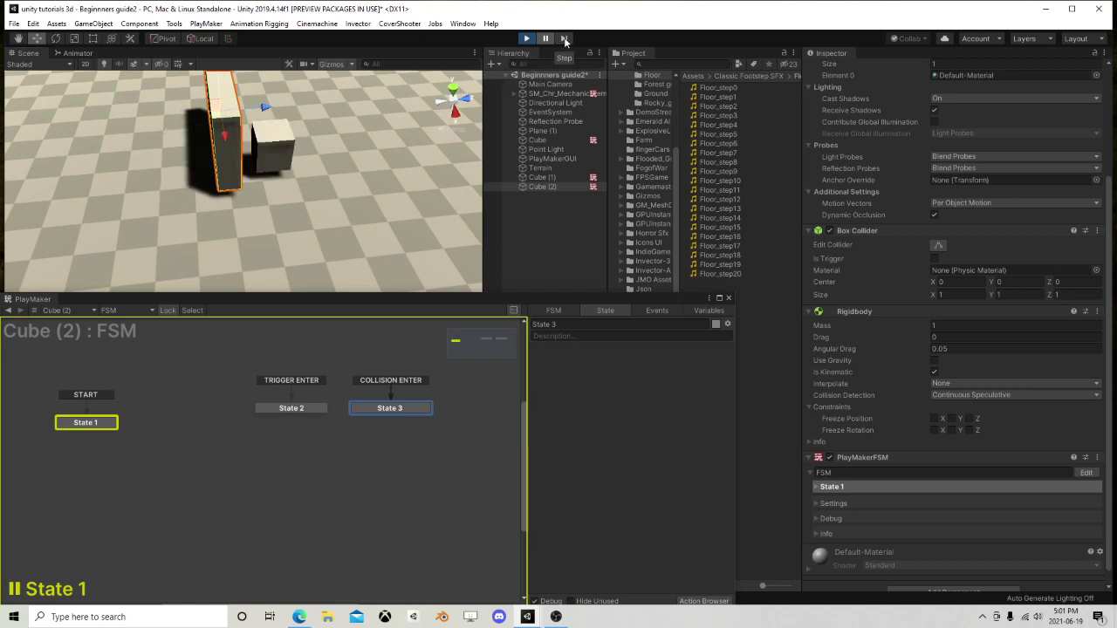
{"action": "left_click", "coordinate": [544, 38]}
{"action": "left_click", "coordinate": [544, 39]}
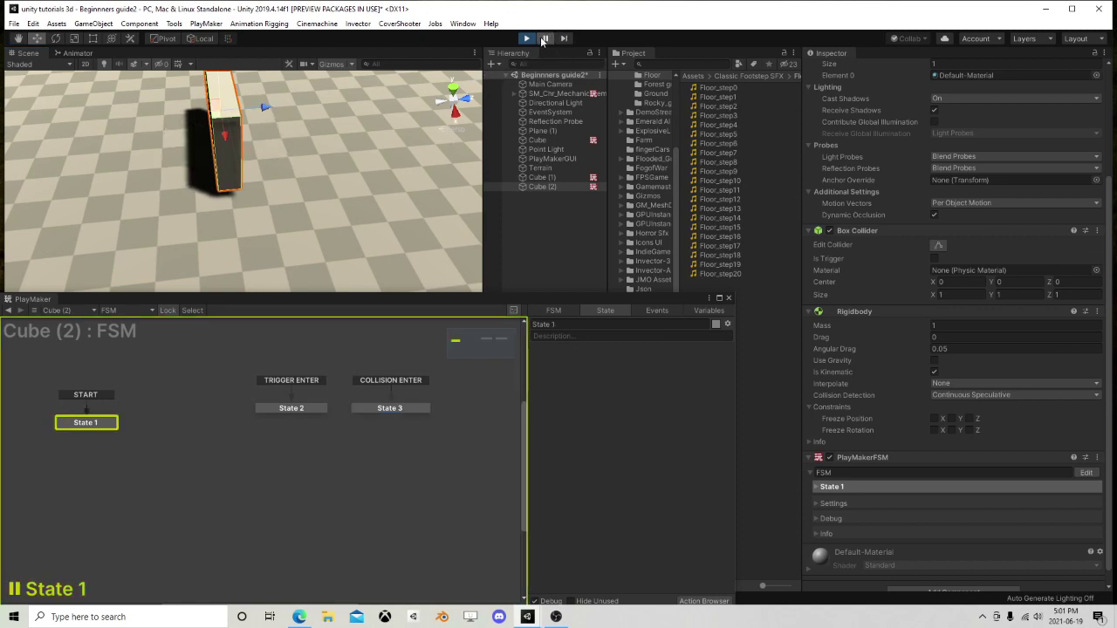
{"action": "left_click", "coordinate": [527, 38]}
- Close the PlayMaker editor and frame Cube (2) in the Scene view with the moving cube in sight
{"action": "left_click", "coordinate": [729, 297]}
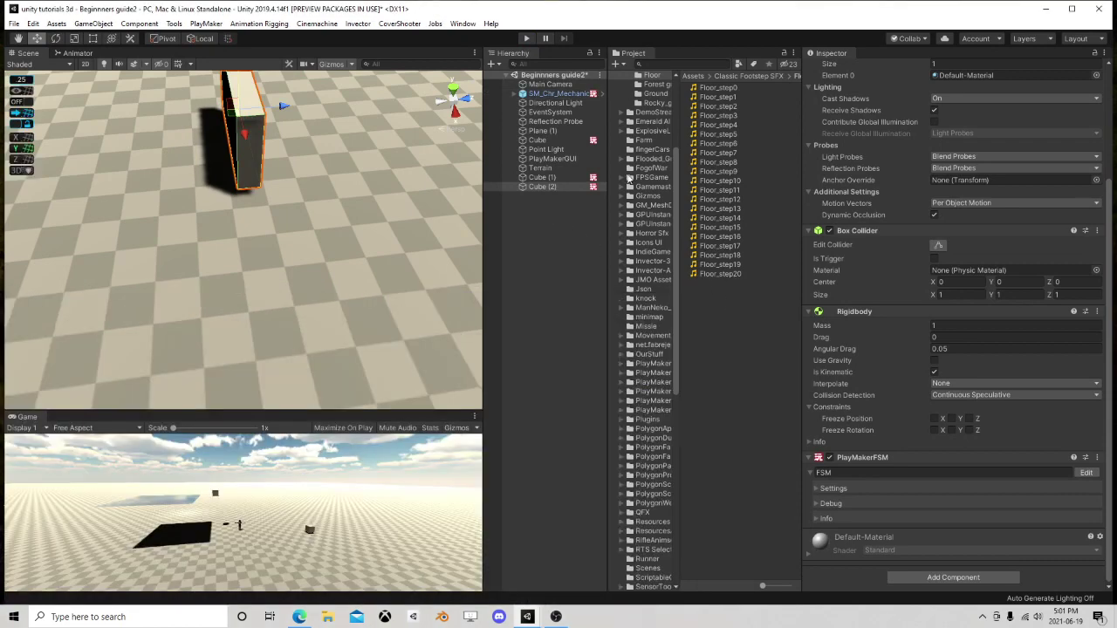
{"action": "scroll", "coordinate": [377, 236], "scroll_direction": "down", "scroll_amount": 4}
{"action": "right_click_drag", "start_coordinate": [376, 234], "coordinate": [253, 205]}
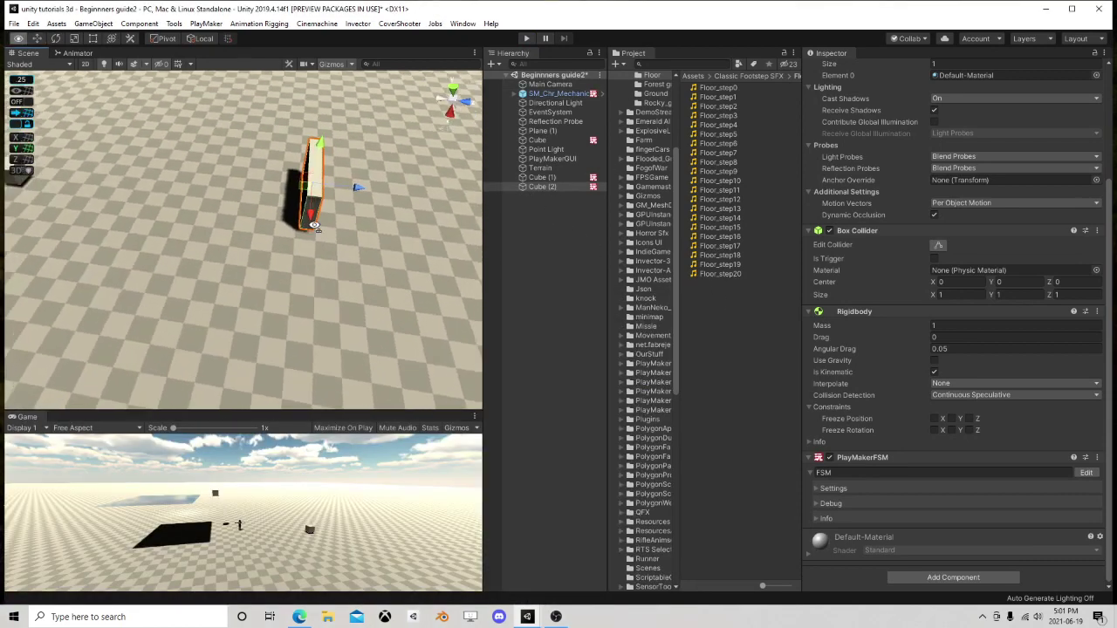
{"action": "scroll", "coordinate": [240, 203], "scroll_direction": "down", "scroll_amount": 2}
{"action": "middle_click_drag", "start_coordinate": [228, 195], "coordinate": [295, 207]}
{"action": "right_click_drag", "start_coordinate": [295, 207], "coordinate": [325, 203]}
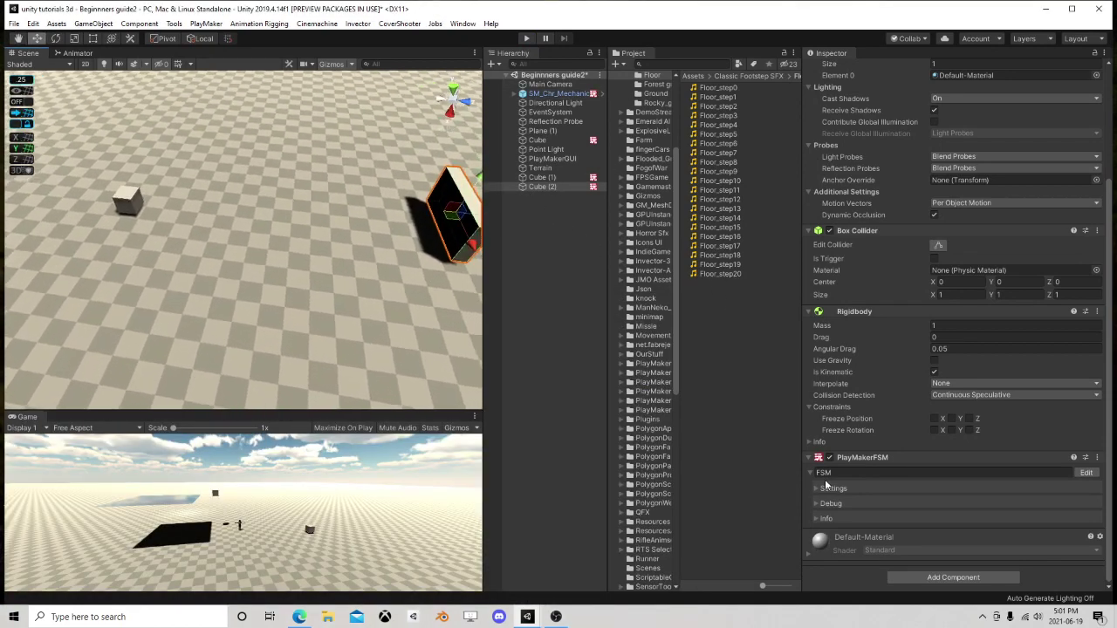
{"action": "right_click_drag", "start_coordinate": [391, 260], "coordinate": [214, 253]}
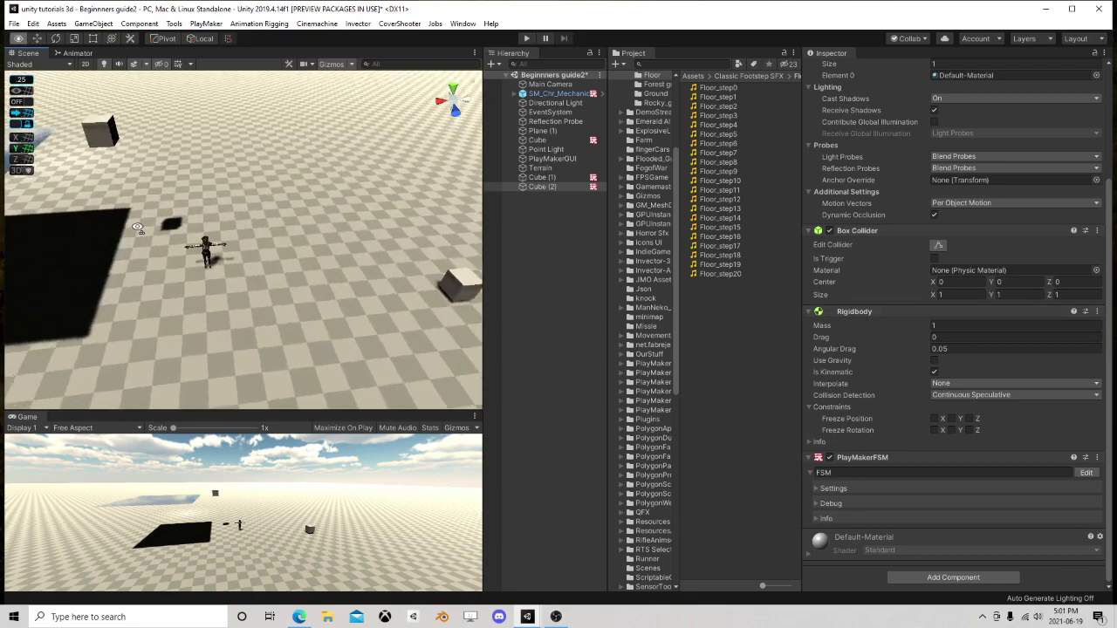
{"action": "middle_click_drag", "start_coordinate": [214, 253], "coordinate": [196, 262]}
{"action": "right_click_drag", "start_coordinate": [197, 262], "coordinate": [355, 239]}
{"action": "scroll", "coordinate": [355, 239], "scroll_direction": "down", "scroll_amount": 3}
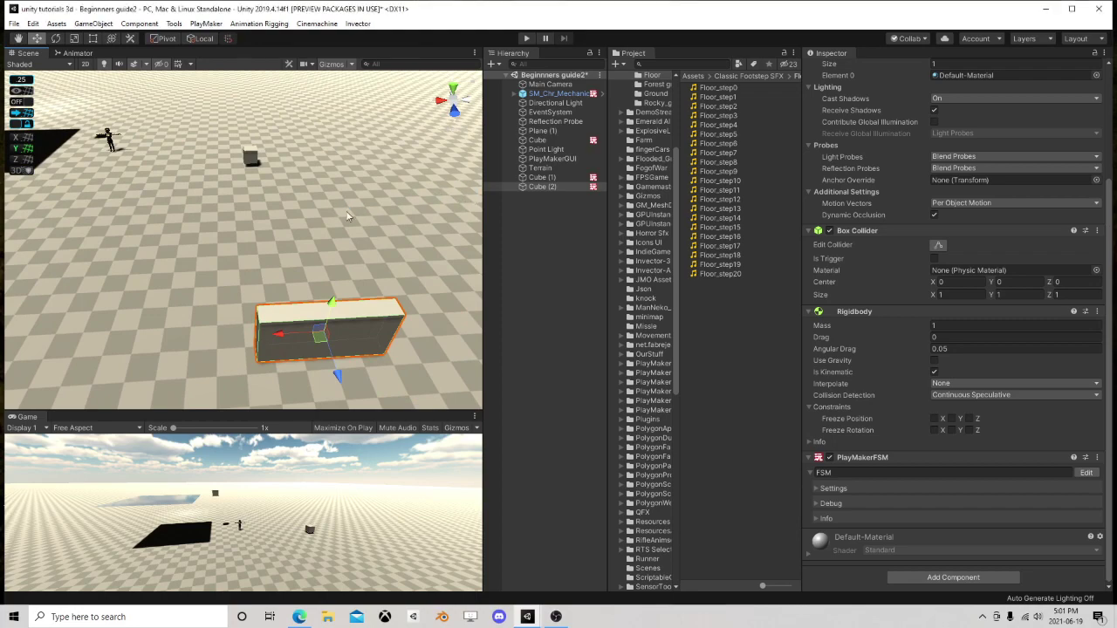
{"action": "scroll", "coordinate": [382, 225], "scroll_direction": "down", "scroll_amount": 2}
{"action": "right_click_drag", "start_coordinate": [380, 233], "coordinate": [321, 224]}
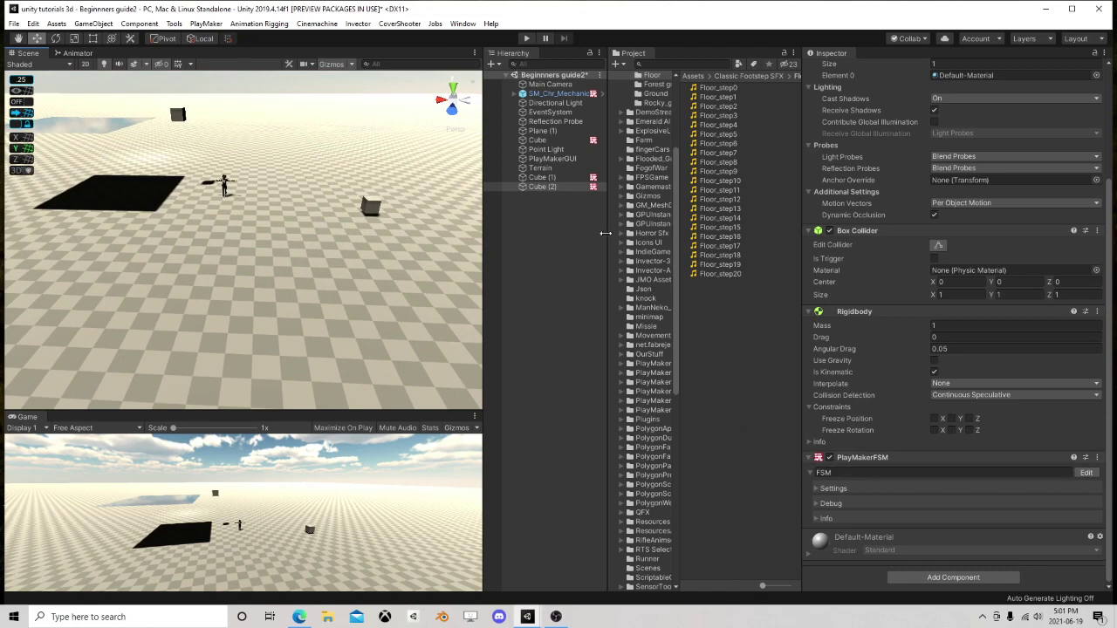
{"action": "left_click", "coordinate": [540, 187]}
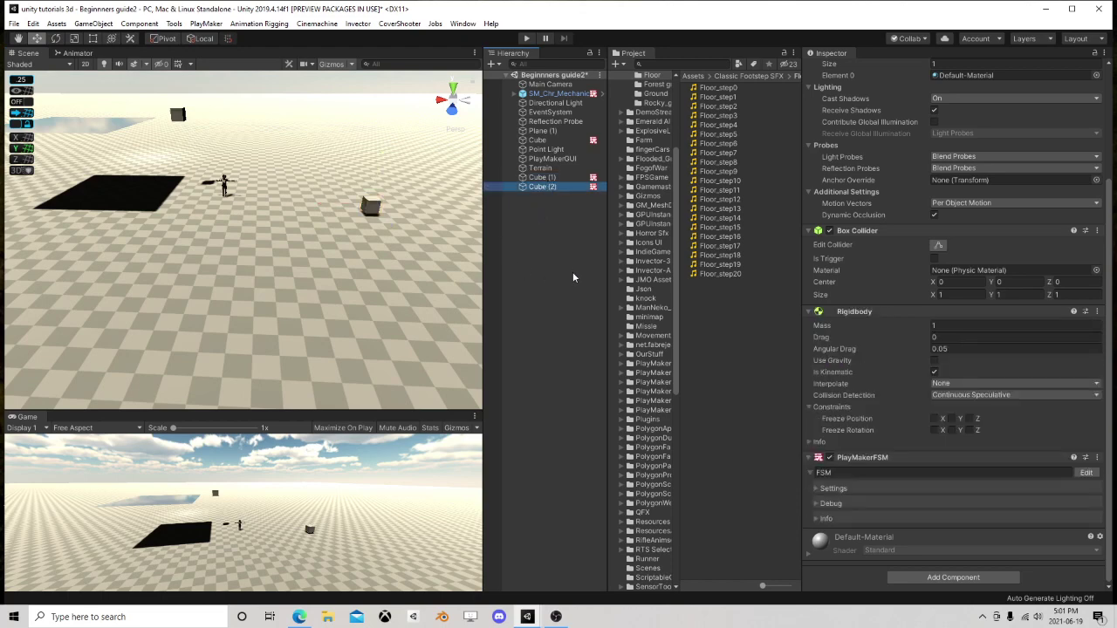
{"action": "key", "text": "f"}
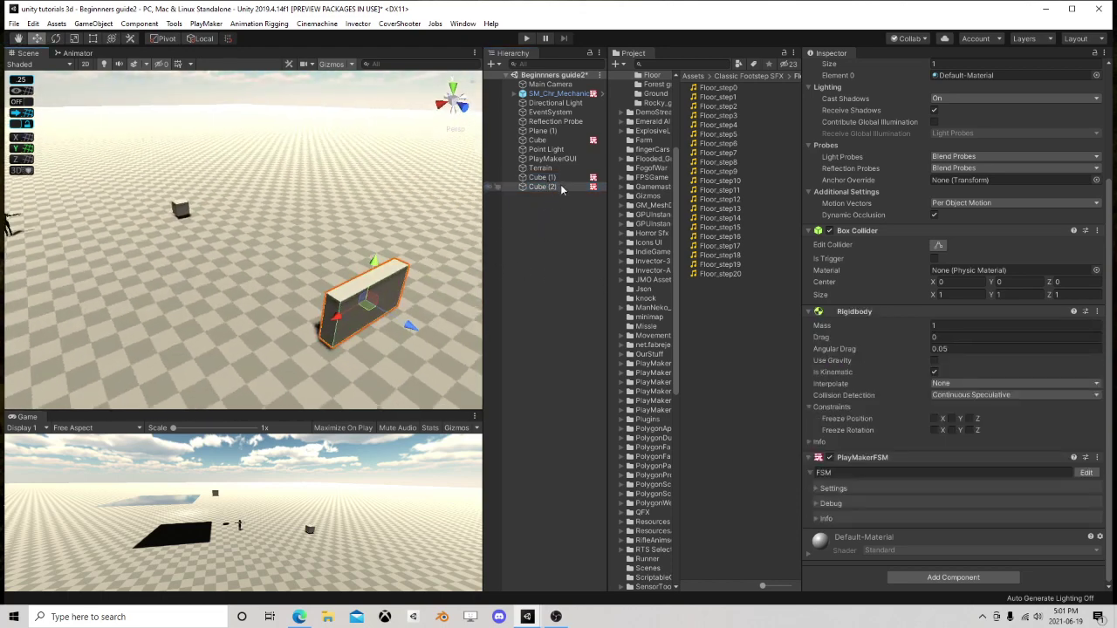
- Set the Collision Detection of Cube (1)'s Rigidbody to Continuous Dynamic
{"action": "left_click", "coordinate": [546, 177]}
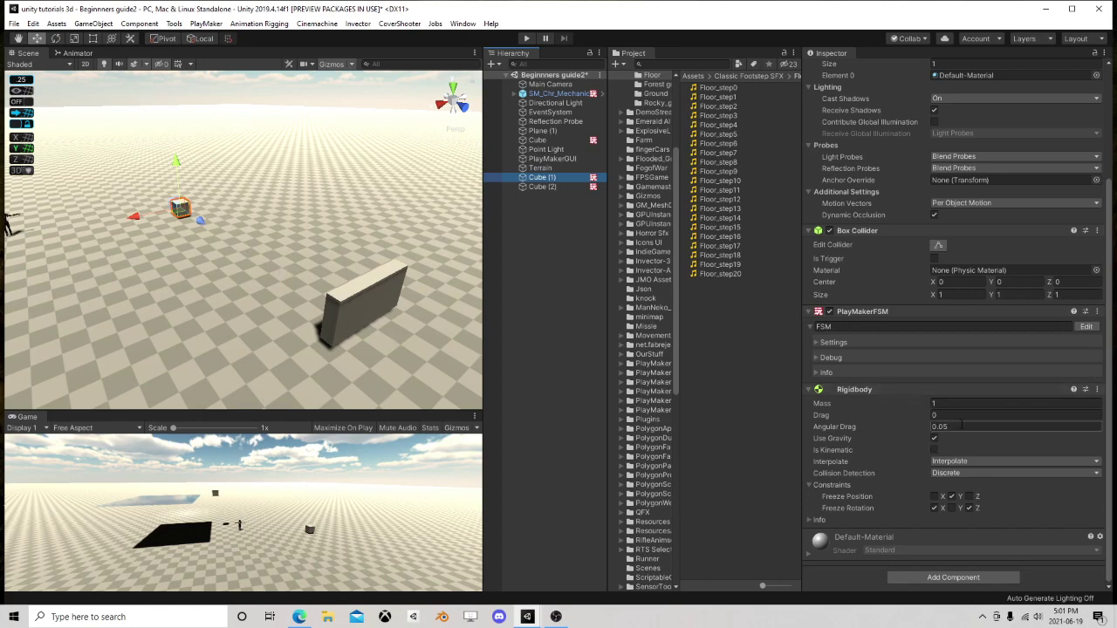
{"action": "left_click", "coordinate": [955, 474]}
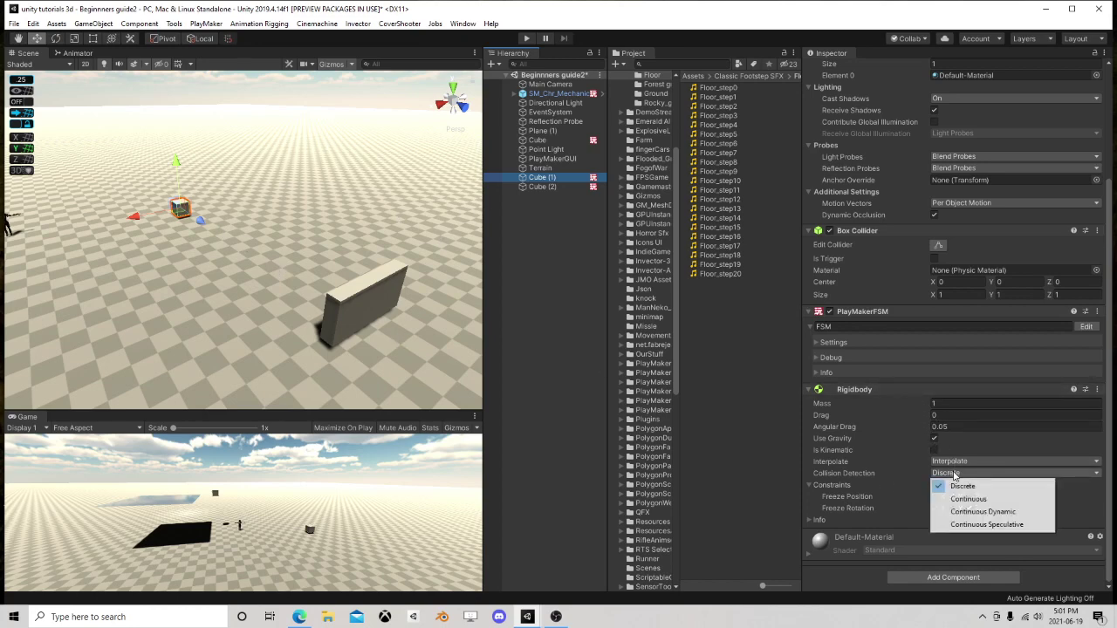
{"action": "left_click", "coordinate": [976, 513]}
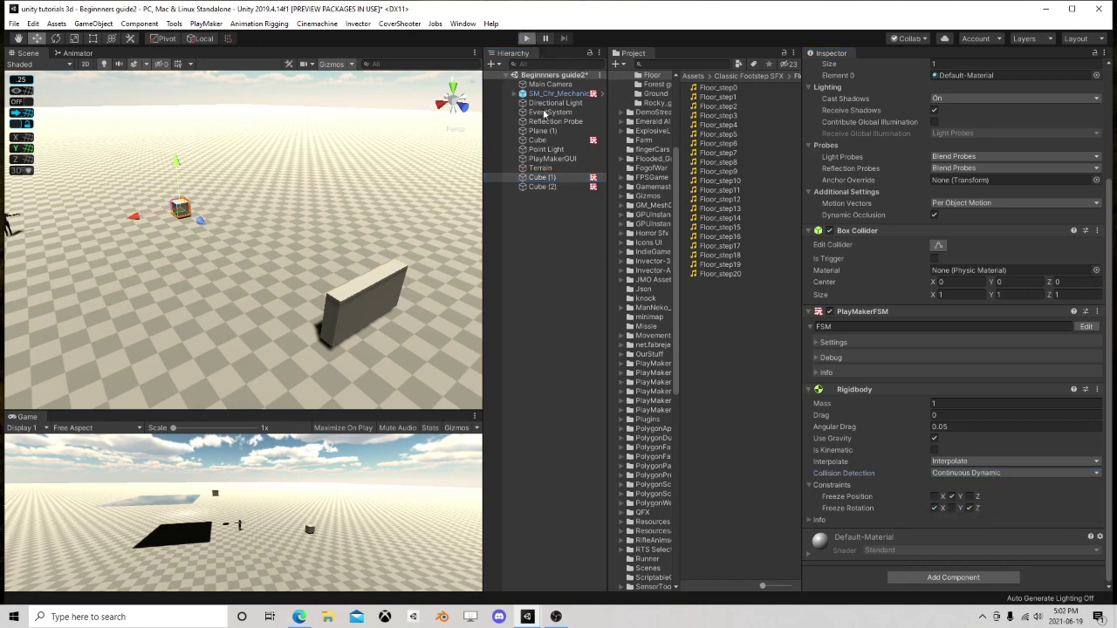
- Run the scene to check how the fast cube meets the wall with Continuous Dynamic detection, and exit play mode
{"action": "left_click", "coordinate": [526, 39]}
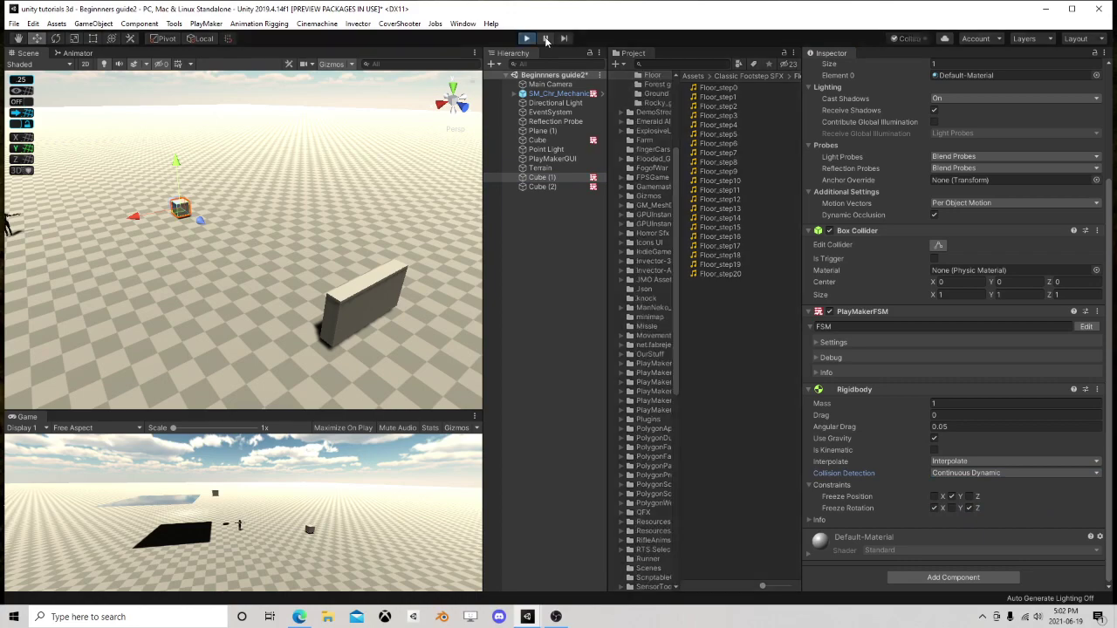
{"action": "right_click_drag", "start_coordinate": [172, 198], "coordinate": [356, 197]}
{"action": "key", "text": "s"}
{"action": "key", "text": "a"}
{"action": "left_click", "coordinate": [526, 39]}
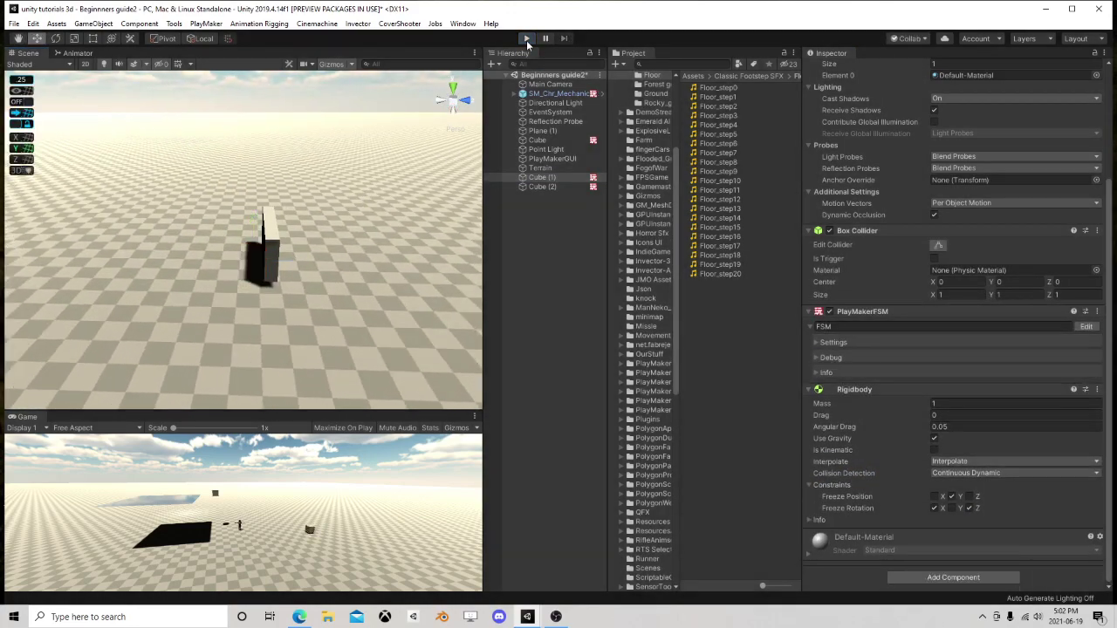
- Start the scene paused with Cube (2) selected and advance frame by frame until the cube reaches the wall, watching the wall's active state
{"action": "left_click", "coordinate": [276, 259]}
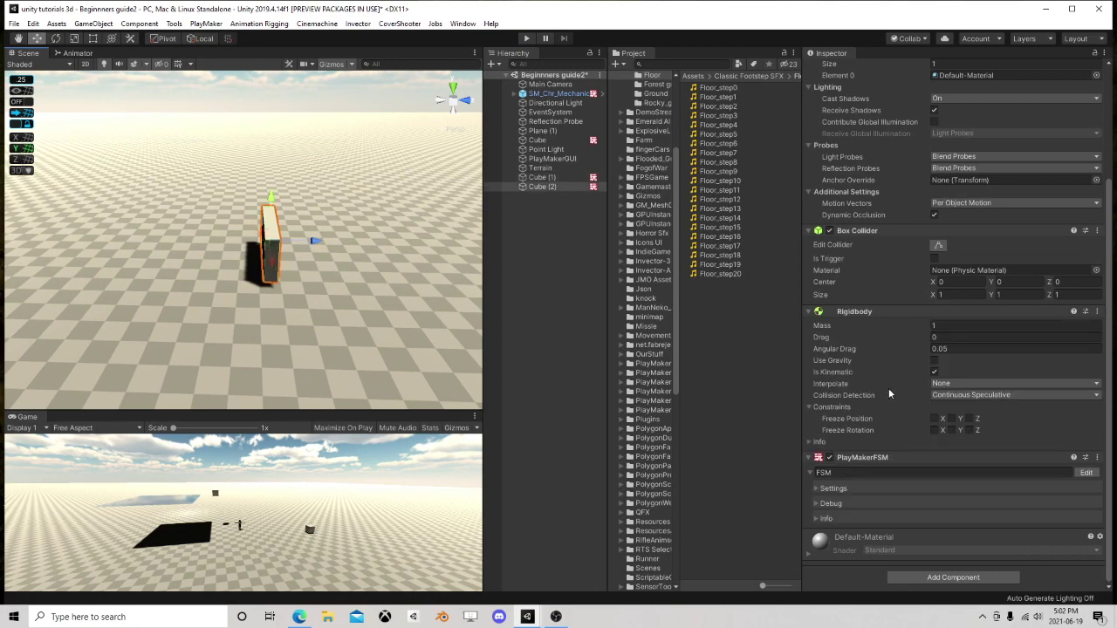
{"action": "scroll", "coordinate": [349, 269], "scroll_direction": "down", "scroll_amount": 3}
{"action": "right_click_drag", "start_coordinate": [354, 269], "coordinate": [339, 280]}
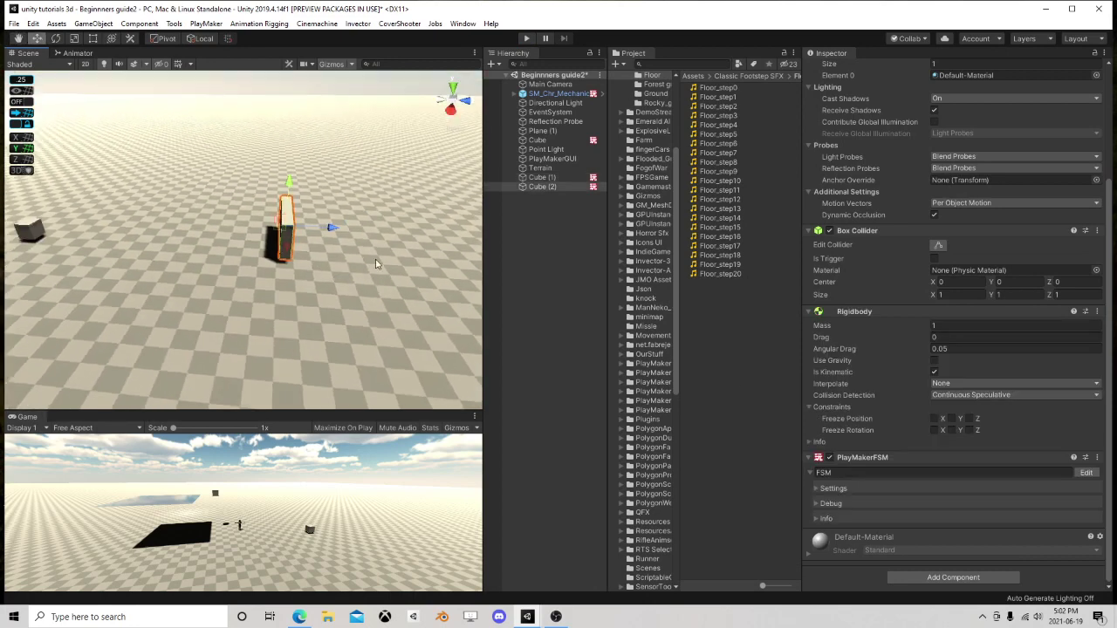
{"action": "left_click", "coordinate": [526, 38]}
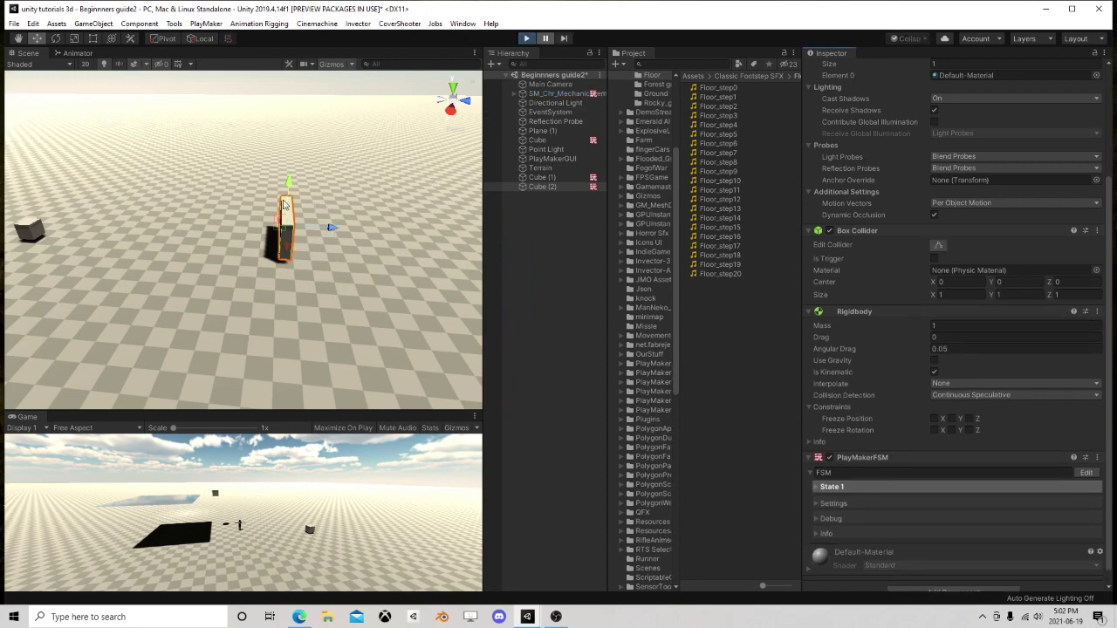
{"action": "left_click", "coordinate": [548, 188]}
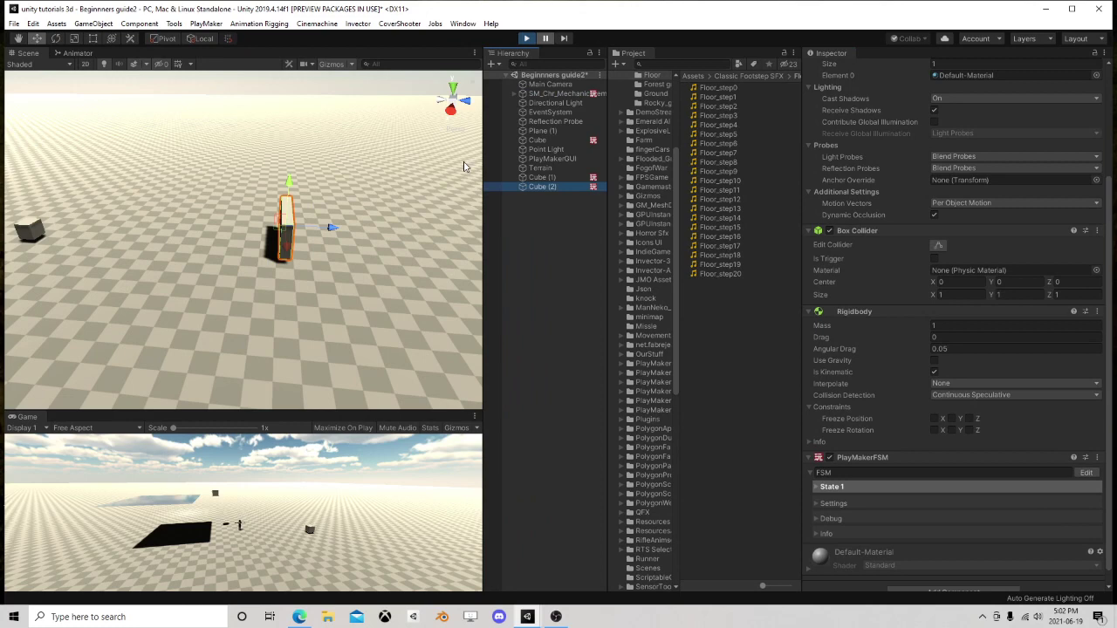
{"action": "left_click", "coordinate": [567, 40]}
{"action": "left_click", "coordinate": [566, 40]}
{"action": "left_click", "coordinate": [566, 40]}
{"action": "left_click", "coordinate": [567, 40]}
{"action": "left_click", "coordinate": [566, 41]}
{"action": "left_click", "coordinate": [566, 40]}
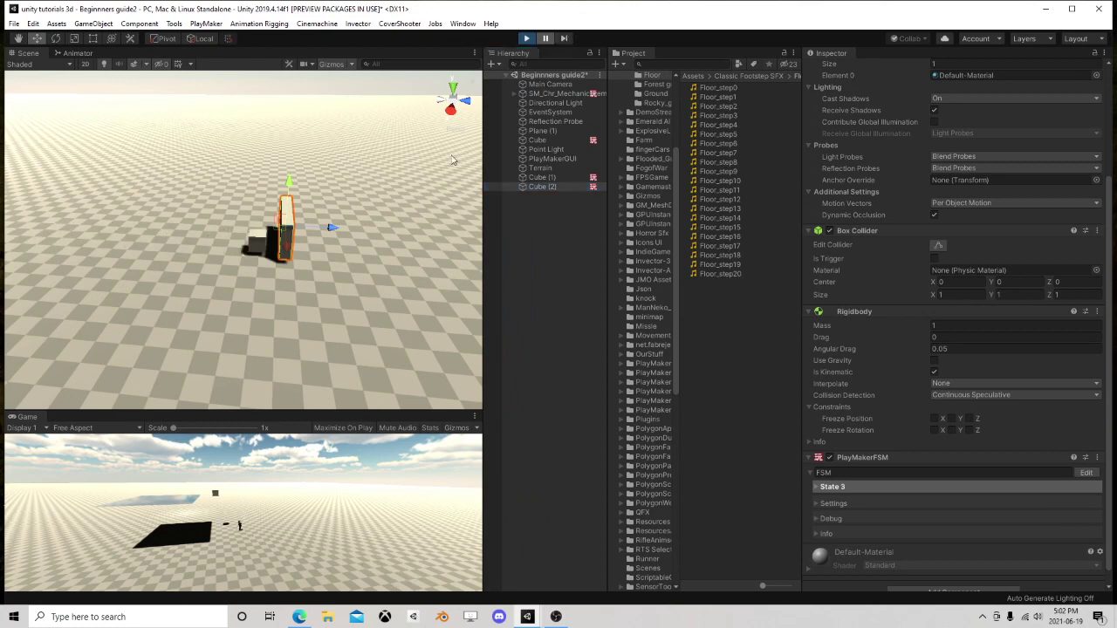
- Nudge the wall slightly toward the cube in the paused scene and advance several frames to inspect the cube's motion up close
{"action": "scroll", "coordinate": [374, 218], "scroll_direction": "up", "scroll_amount": 3}
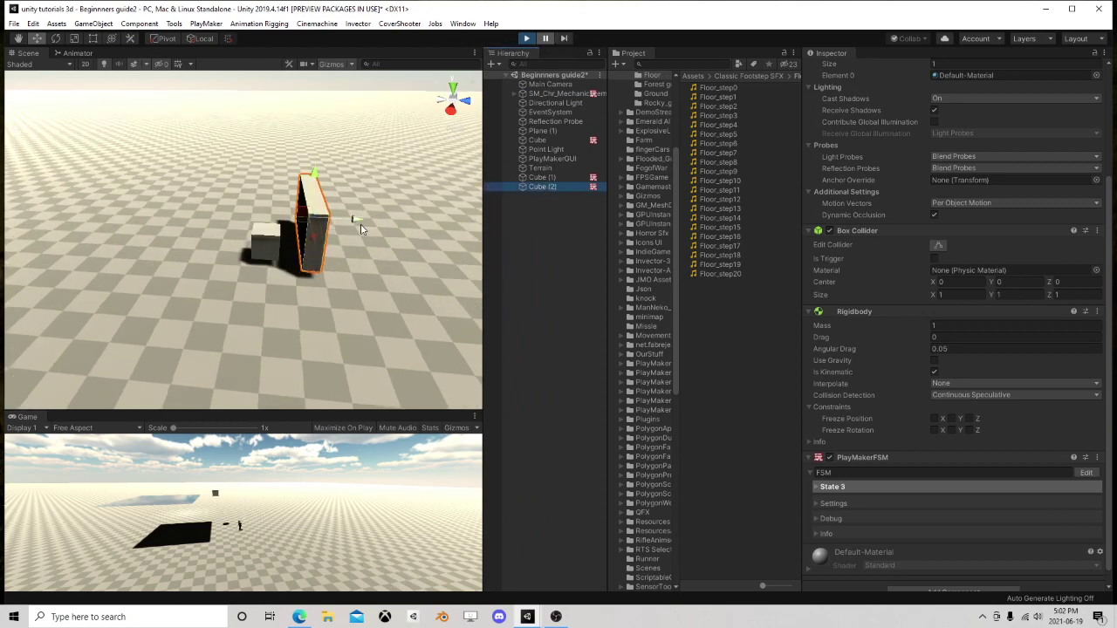
{"action": "left_click_drag", "start_coordinate": [360, 225], "coordinate": [345, 223]}
{"action": "left_click", "coordinate": [563, 40]}
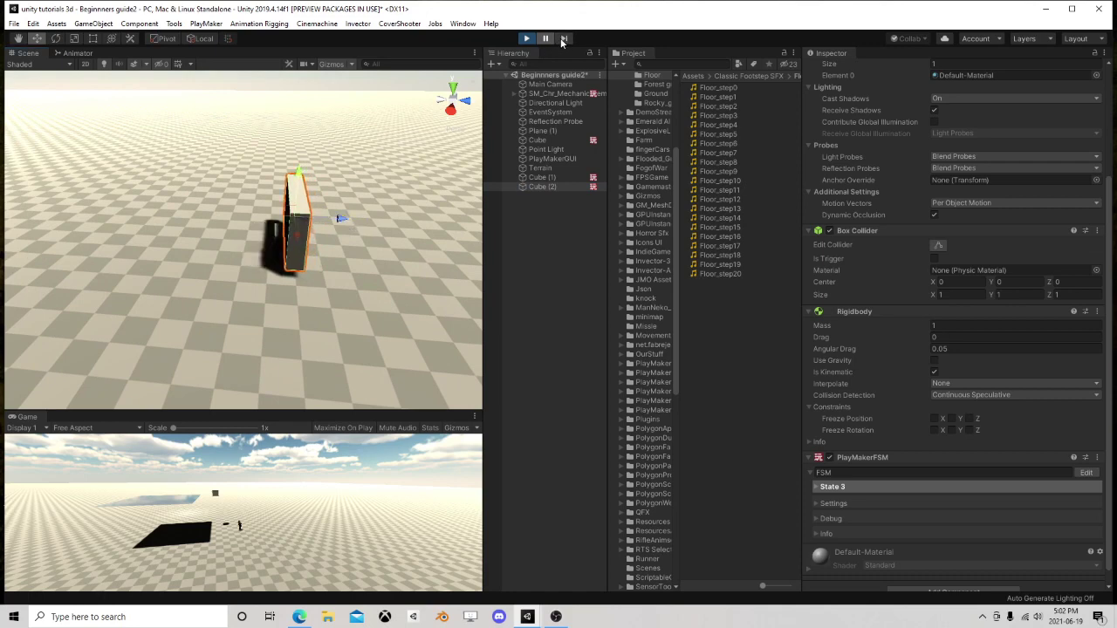
{"action": "scroll", "coordinate": [330, 238], "scroll_direction": "up", "scroll_amount": 5}
{"action": "mouse_move", "coordinate": [347, 244]}
{"action": "middle_mouse_down"}
{"action": "mouse_move", "coordinate": [327, 248]}
{"action": "mouse_move", "coordinate": [347, 253]}
{"action": "middle_mouse_up"}
{"action": "left_click", "coordinate": [567, 39]}
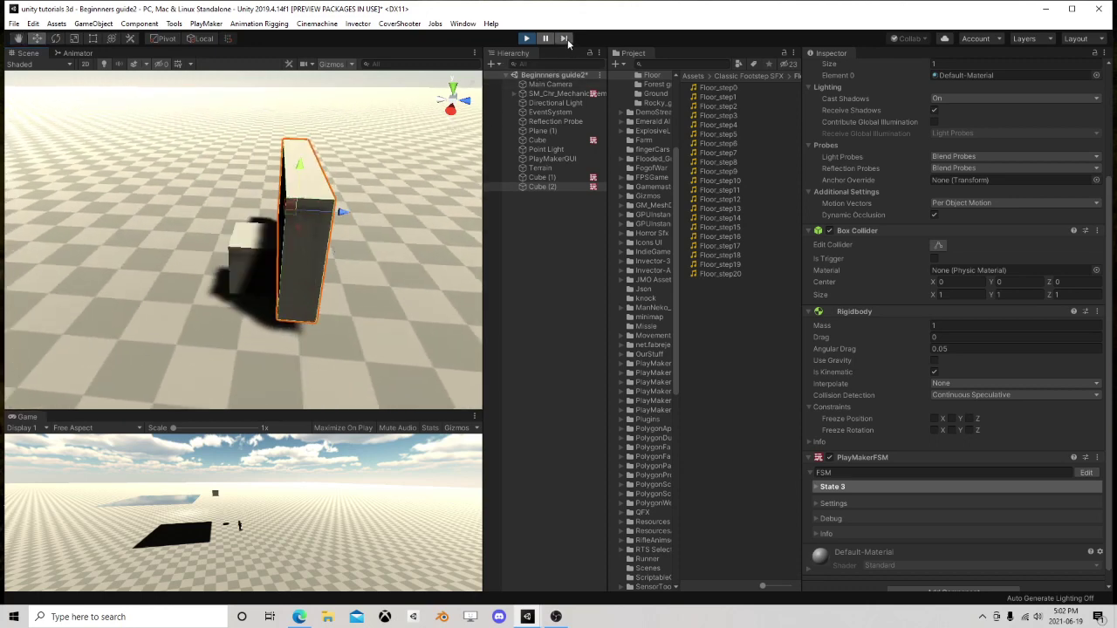
{"action": "left_click", "coordinate": [567, 39]}
{"action": "left_click", "coordinate": [567, 39]}
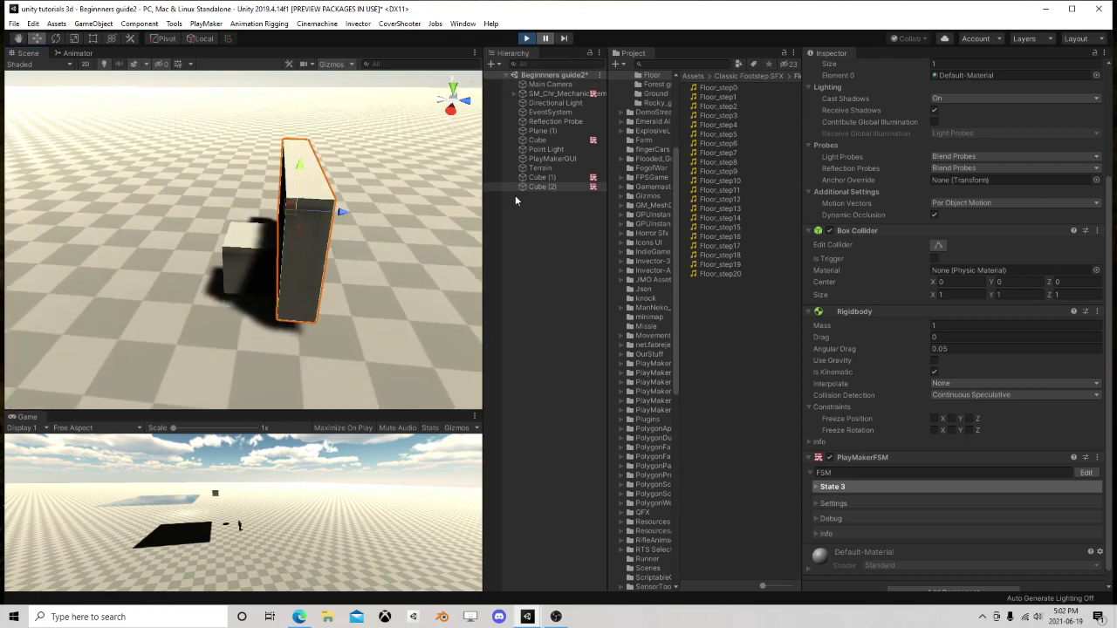
- Check the active state in Cube (2)'s PlayMaker FSM, exit play mode, and close the FSM editor
{"action": "left_click", "coordinate": [541, 178]}
{"action": "left_click", "coordinate": [548, 187]}
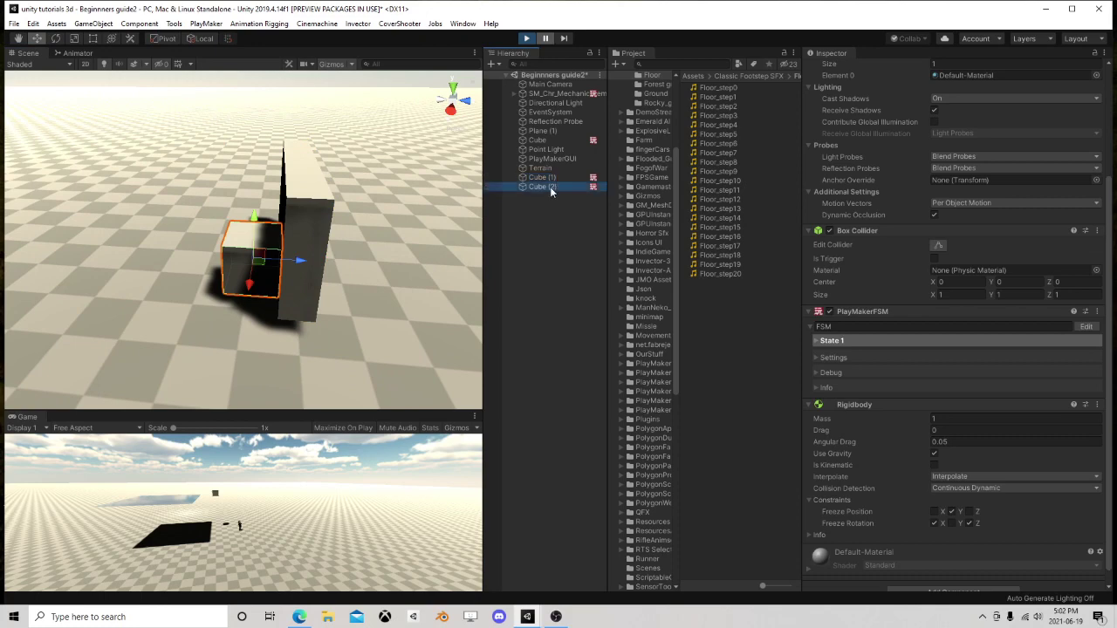
{"action": "left_click", "coordinate": [1091, 473]}
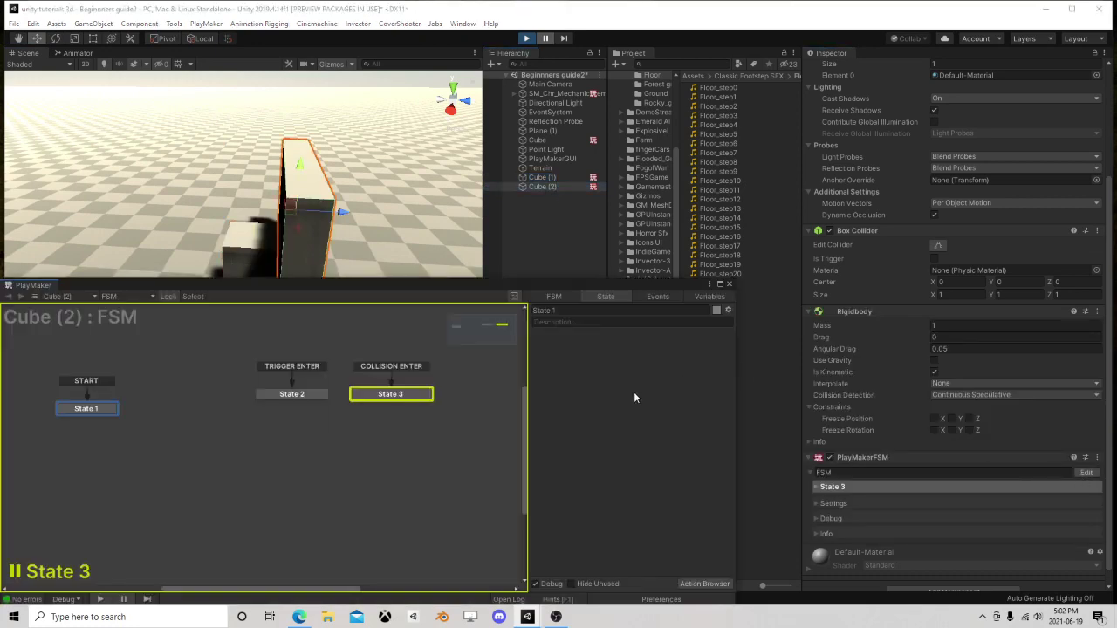
{"action": "left_click", "coordinate": [527, 38]}
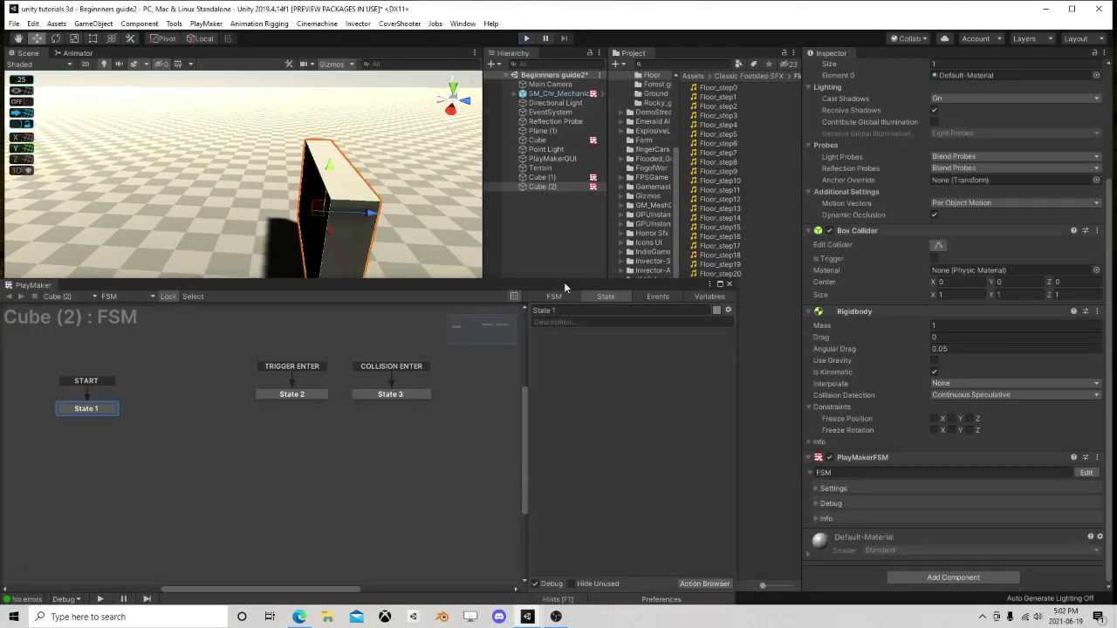
{"action": "left_click", "coordinate": [729, 283]}
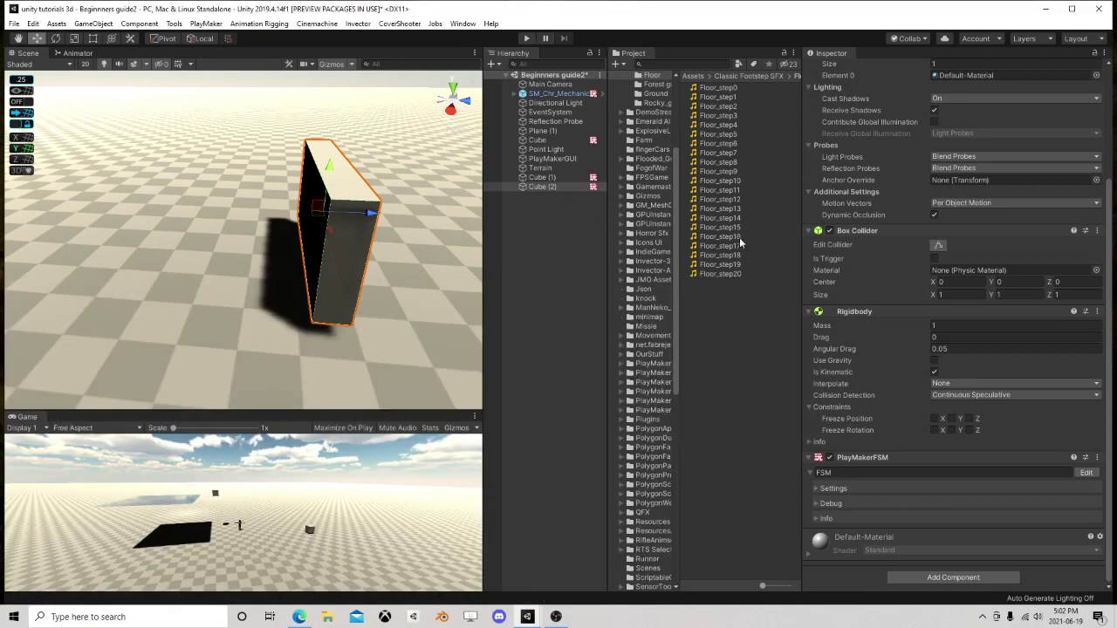
- Thin the Cube (2) wall with the Rect tool to a Z scale of about 0.108
{"action": "left_click", "coordinate": [543, 177]}
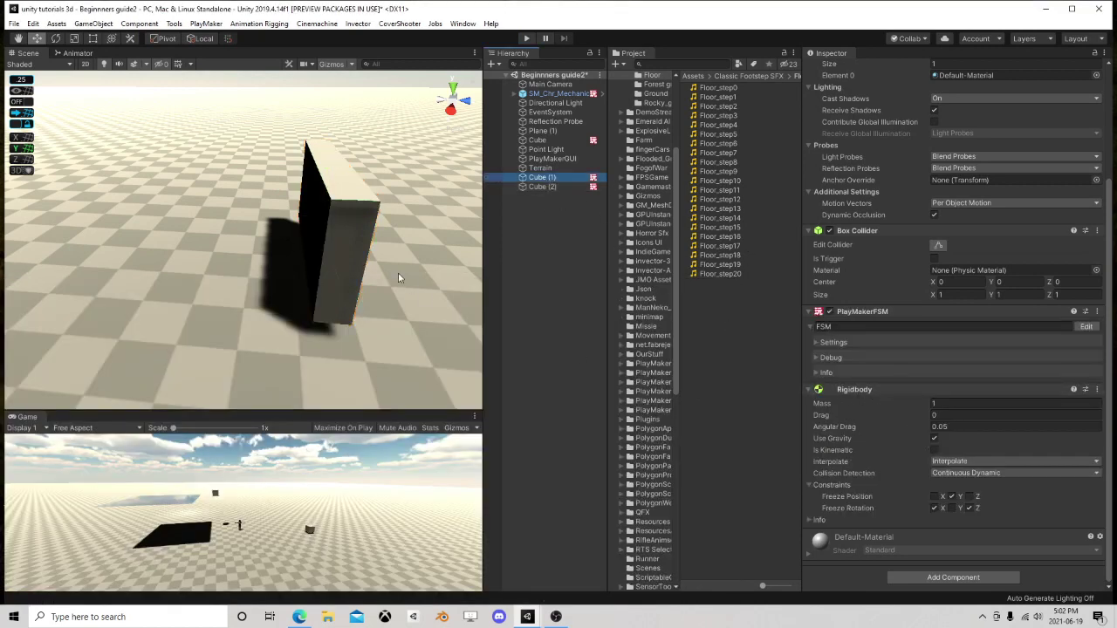
{"action": "scroll", "coordinate": [356, 252], "scroll_direction": "down", "scroll_amount": 7}
{"action": "right_click_drag", "start_coordinate": [270, 240], "coordinate": [275, 280]}
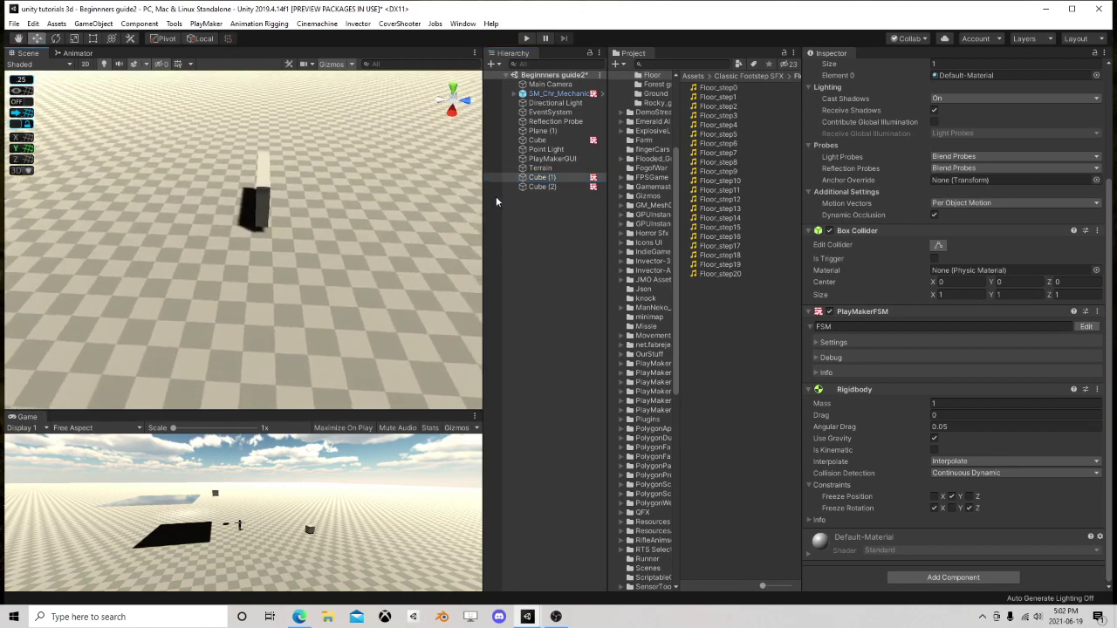
{"action": "left_click", "coordinate": [534, 187]}
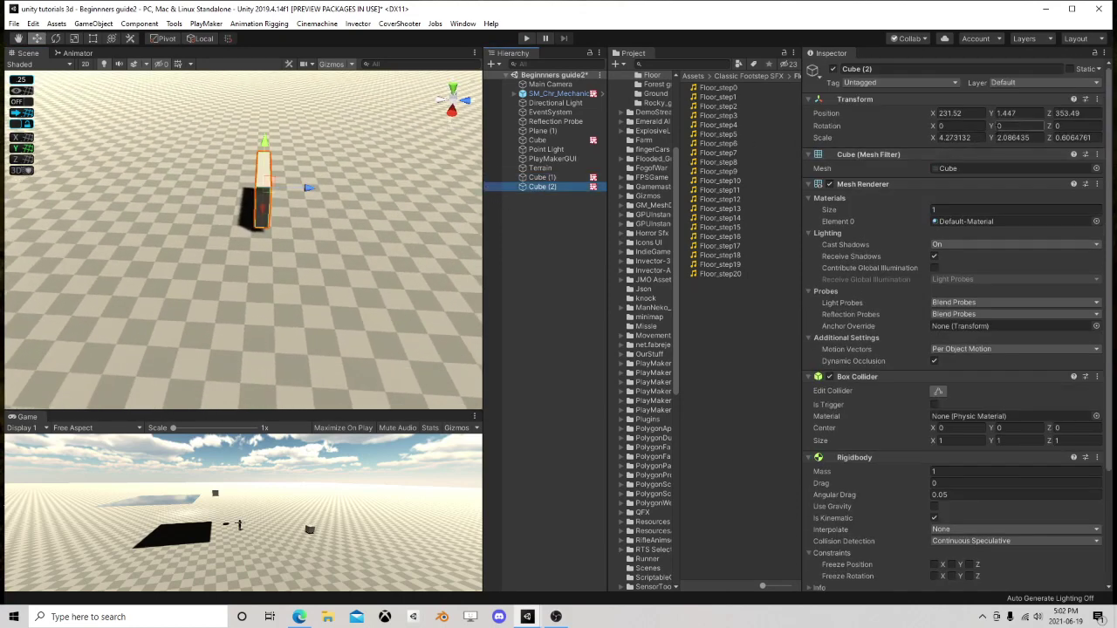
{"action": "left_click", "coordinate": [93, 39]}
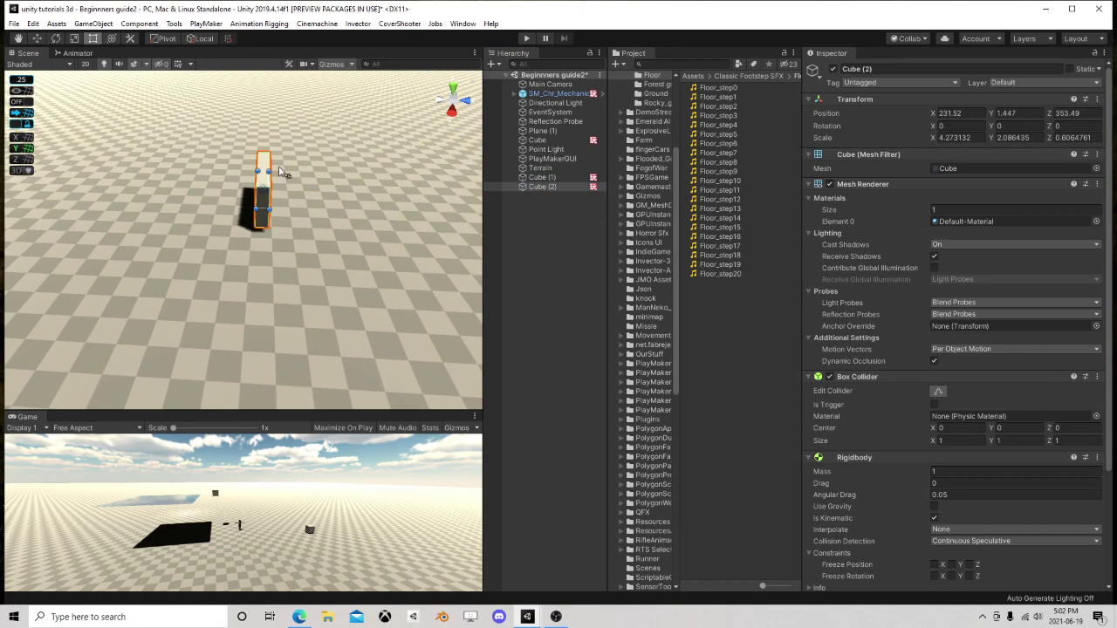
{"action": "left_click_drag", "start_coordinate": [269, 172], "coordinate": [264, 167]}
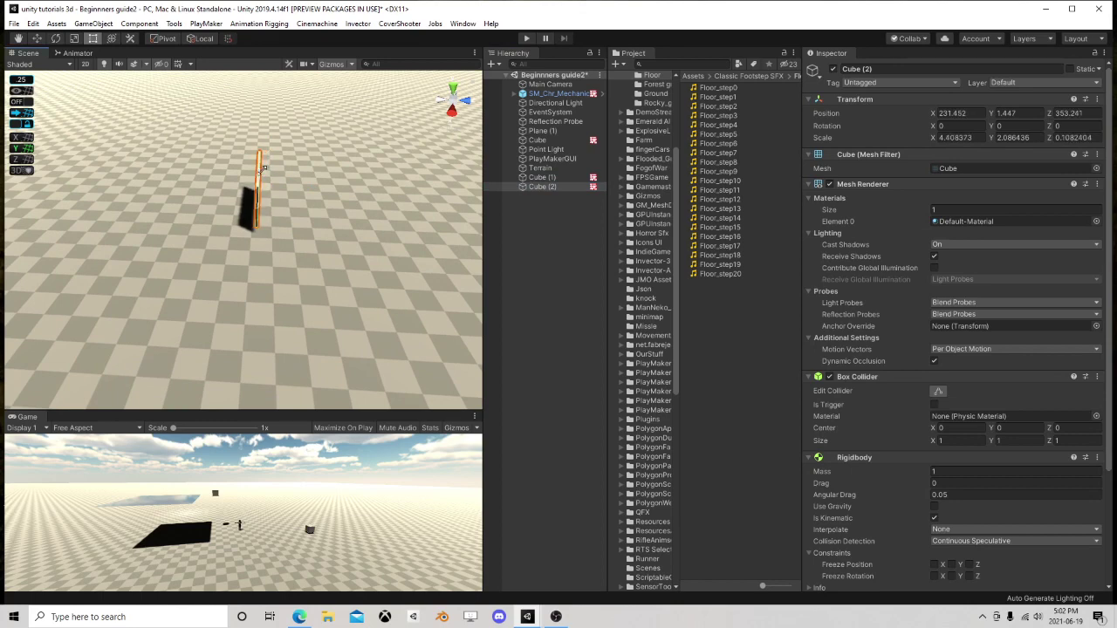
{"action": "right_click_drag", "start_coordinate": [286, 197], "coordinate": [328, 260]}
{"action": "key", "text": "w"}
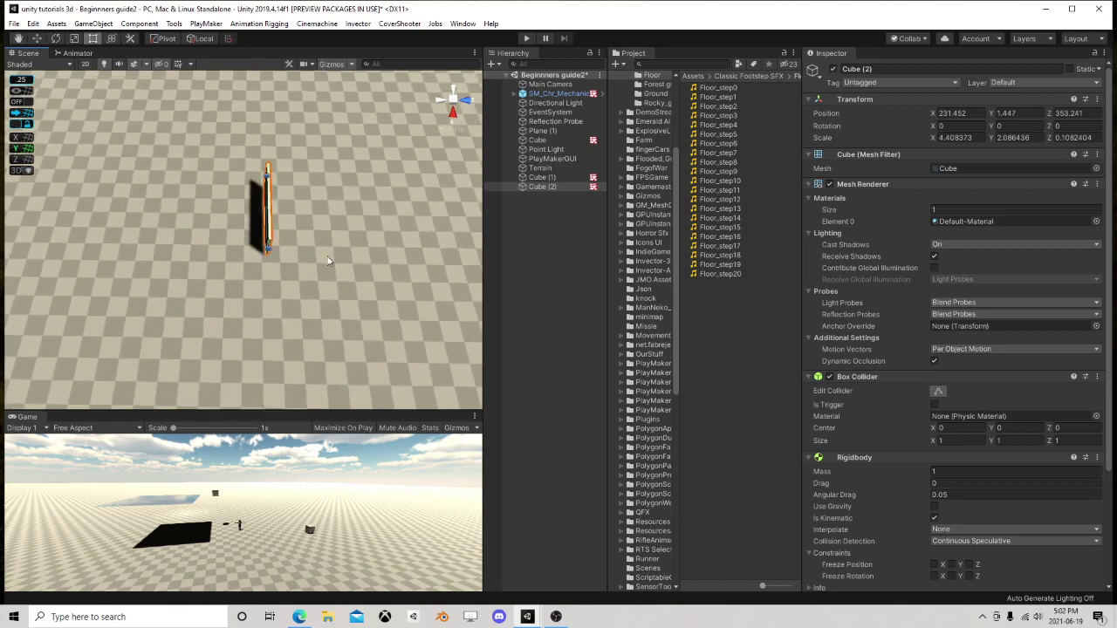
- Duplicate the thin wall twice and space the copies behind it along Z, the farthest at about Z 362.06
{"action": "left_click", "coordinate": [543, 186]}
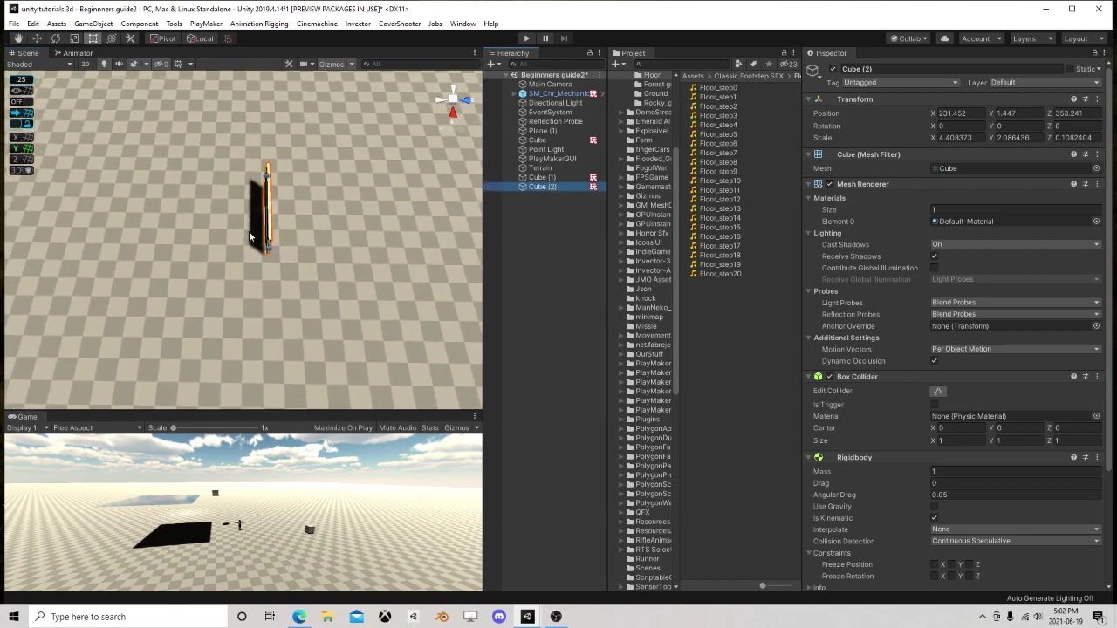
{"action": "key", "text": "ctrl+d"}
{"action": "key", "text": "w"}
{"action": "left_click_drag", "start_coordinate": [305, 209], "coordinate": [473, 226]}
{"action": "key", "text": "ctrl+d"}
- Run the scene to test the fast cube against the three thin walls, exit play mode, and select Cube (1)
{"action": "left_click", "coordinate": [527, 38]}
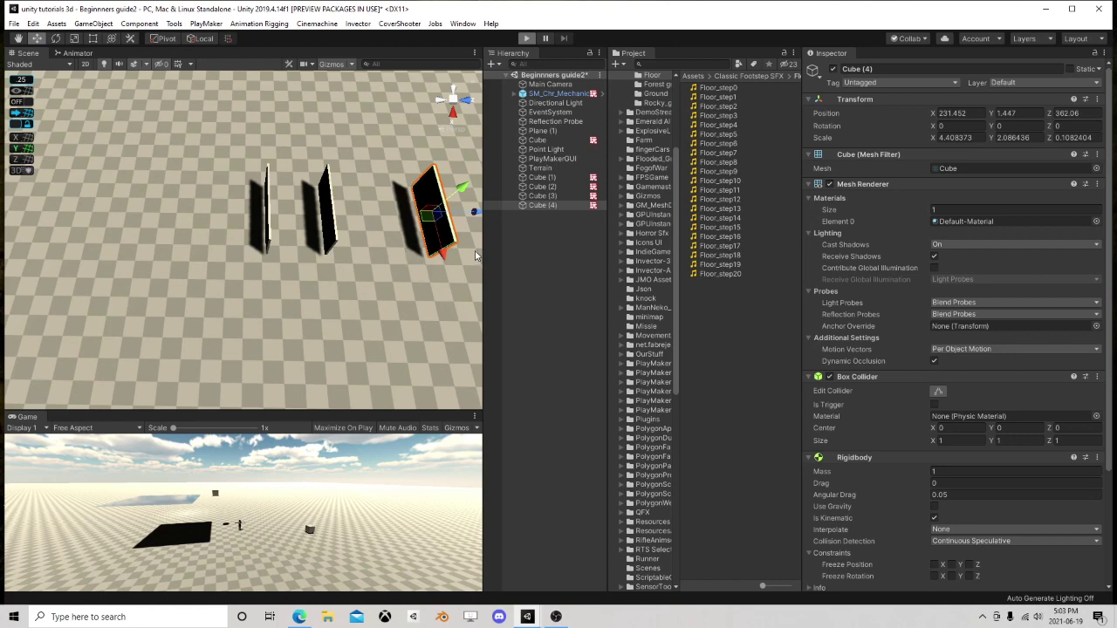
{"action": "left_click", "coordinate": [528, 39]}
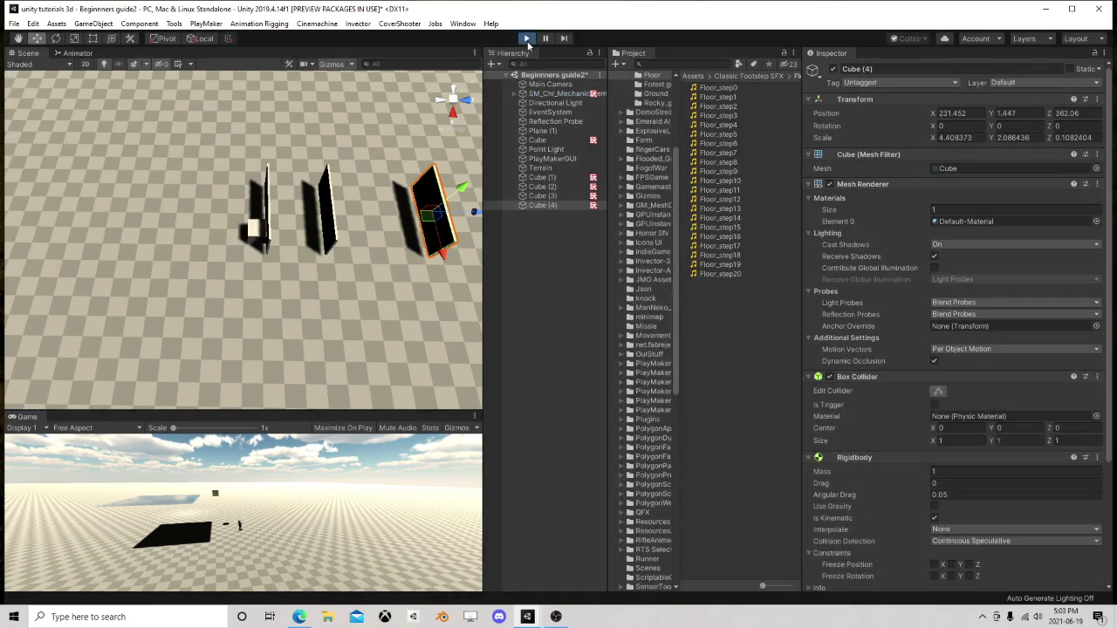
{"action": "left_click", "coordinate": [542, 195]}
{"action": "left_click", "coordinate": [551, 178]}
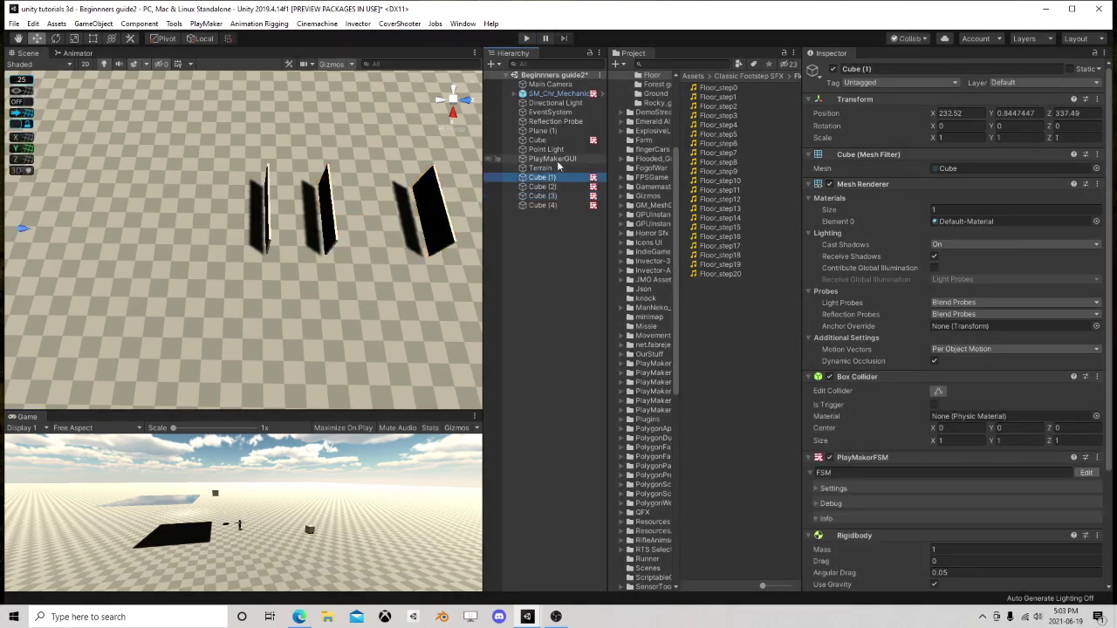
- Run the scene again with Cube (1) selected to watch where it meets the first thin wall, and exit play mode
{"action": "right_click_drag", "start_coordinate": [320, 262], "coordinate": [271, 277]}
{"action": "middle_click_drag", "start_coordinate": [258, 282], "coordinate": [301, 246]}
{"action": "scroll", "coordinate": [301, 246], "scroll_direction": "up", "scroll_amount": 3}
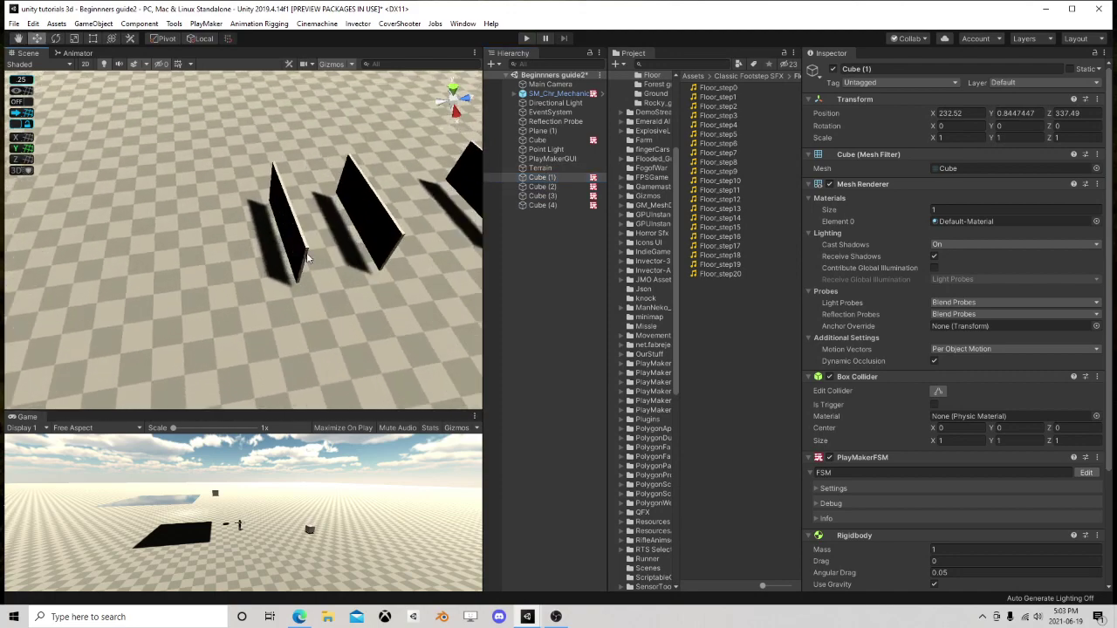
{"action": "right_click_drag", "start_coordinate": [301, 246], "coordinate": [293, 228]}
{"action": "scroll", "coordinate": [923, 434], "scroll_direction": "down", "scroll_amount": 5}
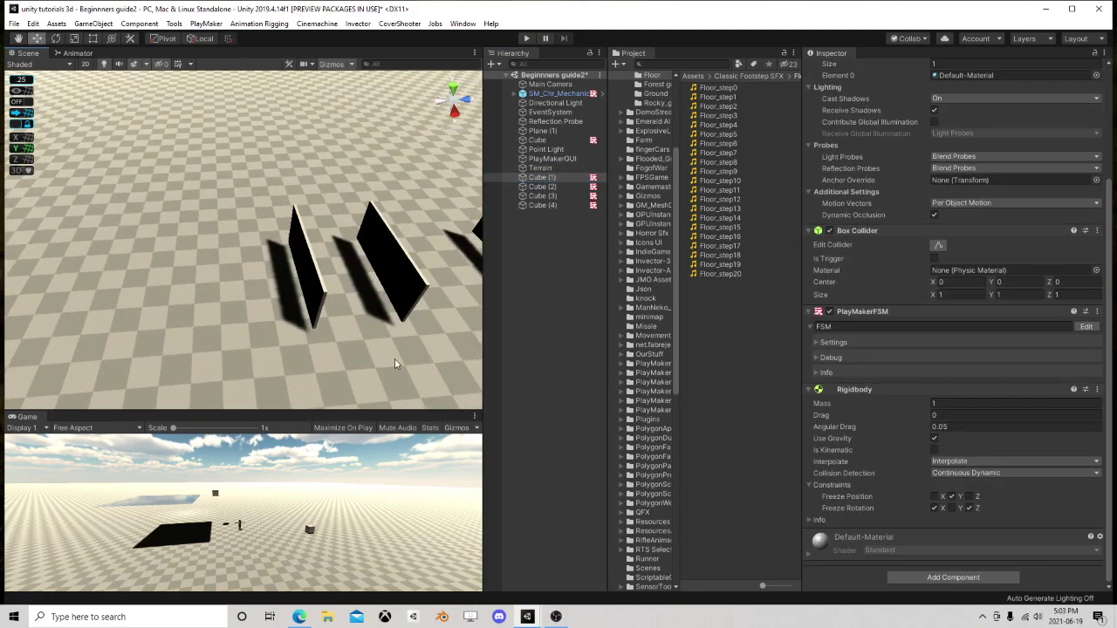
{"action": "right_click_drag", "start_coordinate": [394, 359], "coordinate": [354, 330]}
{"action": "scroll", "coordinate": [349, 326], "scroll_direction": "down", "scroll_amount": 2}
{"action": "middle_click_drag", "start_coordinate": [349, 327], "coordinate": [334, 293]}
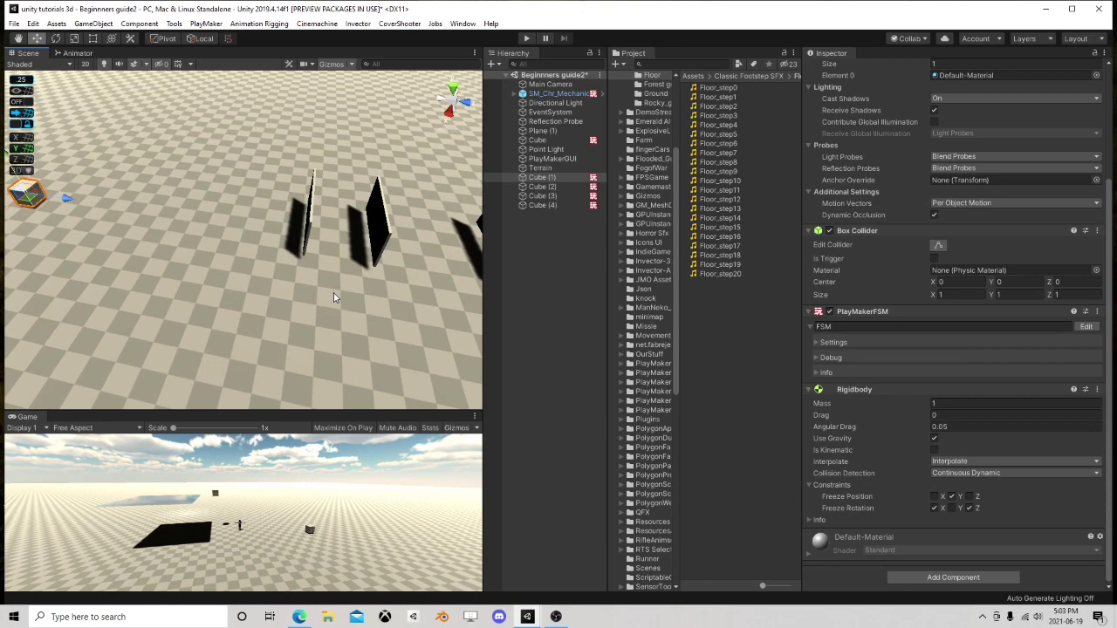
{"action": "left_click", "coordinate": [526, 38]}
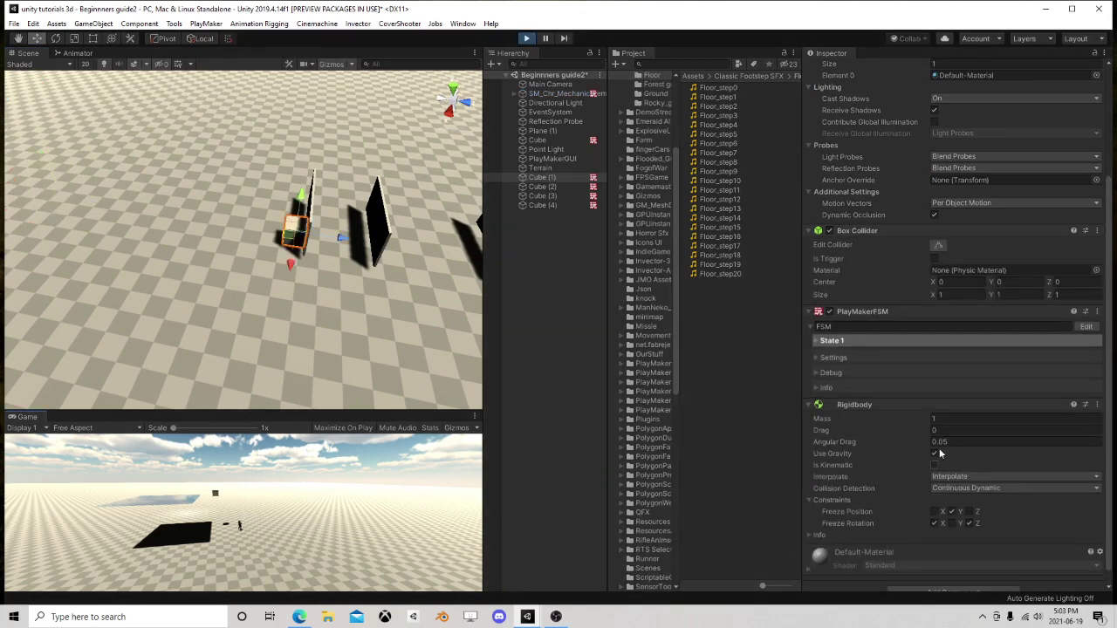
{"action": "left_click", "coordinate": [527, 38]}
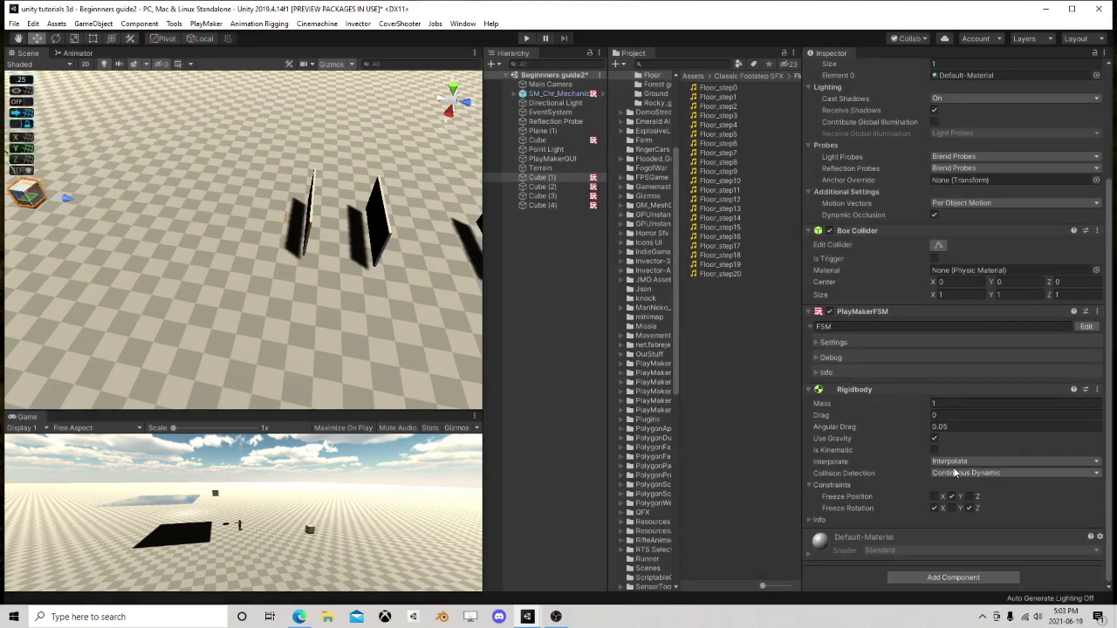
- Set Interpolate on Cube (1)'s Rigidbody to None and run the scene twice to test the collision with the thin wall
{"action": "left_click", "coordinate": [981, 460]}
{"action": "left_click", "coordinate": [969, 475]}
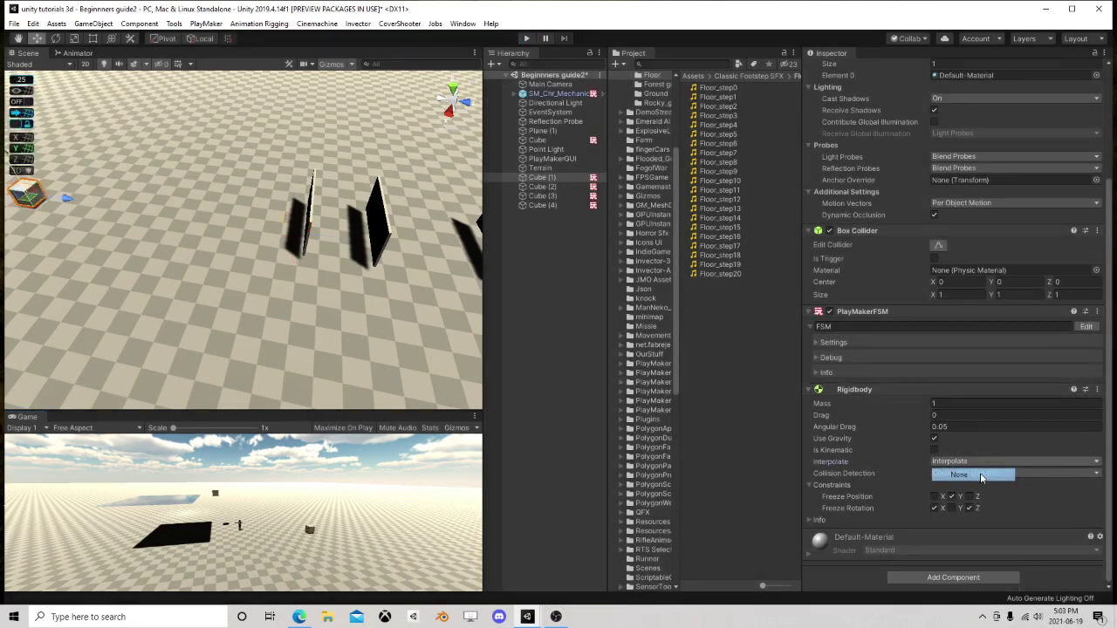
{"action": "left_click", "coordinate": [526, 40]}
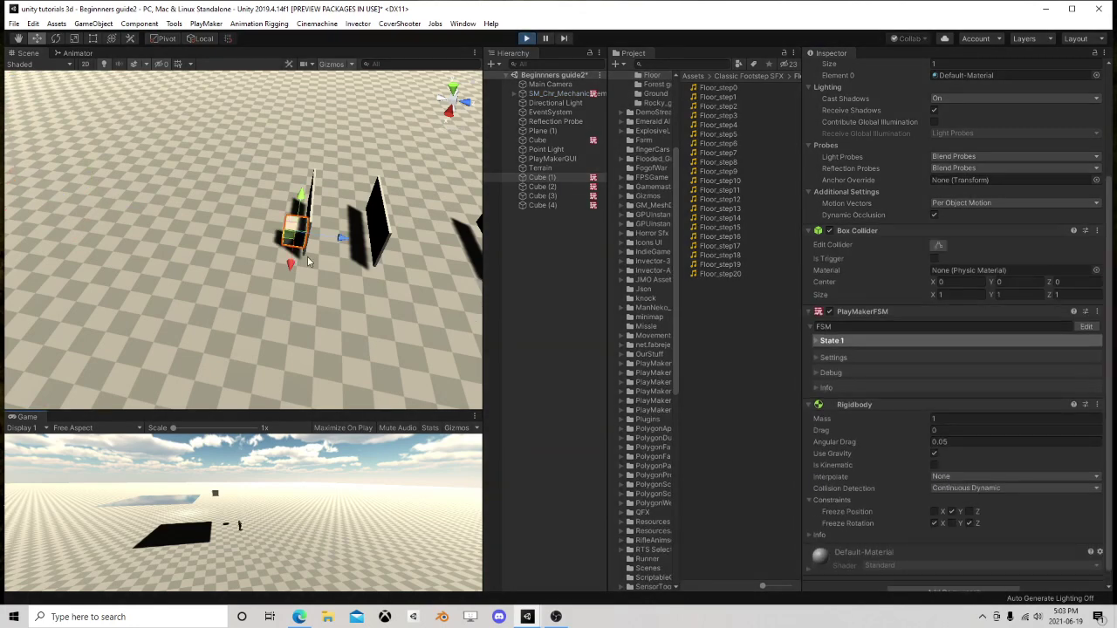
{"action": "left_click", "coordinate": [526, 39]}
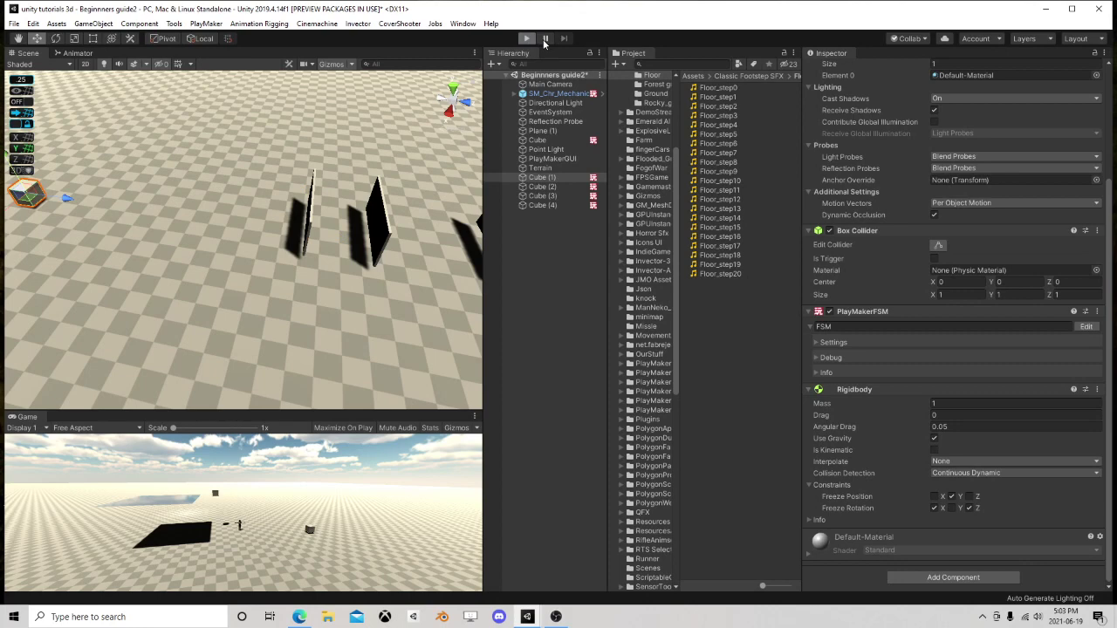
{"action": "key", "text": "ctrl+p"}
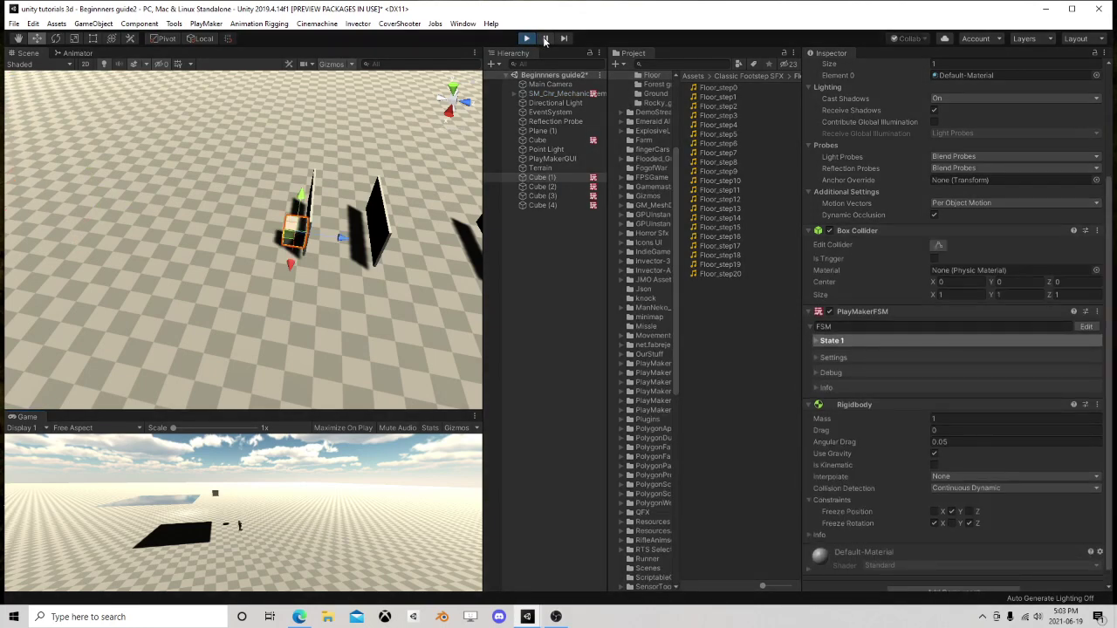
{"action": "left_click", "coordinate": [528, 39]}
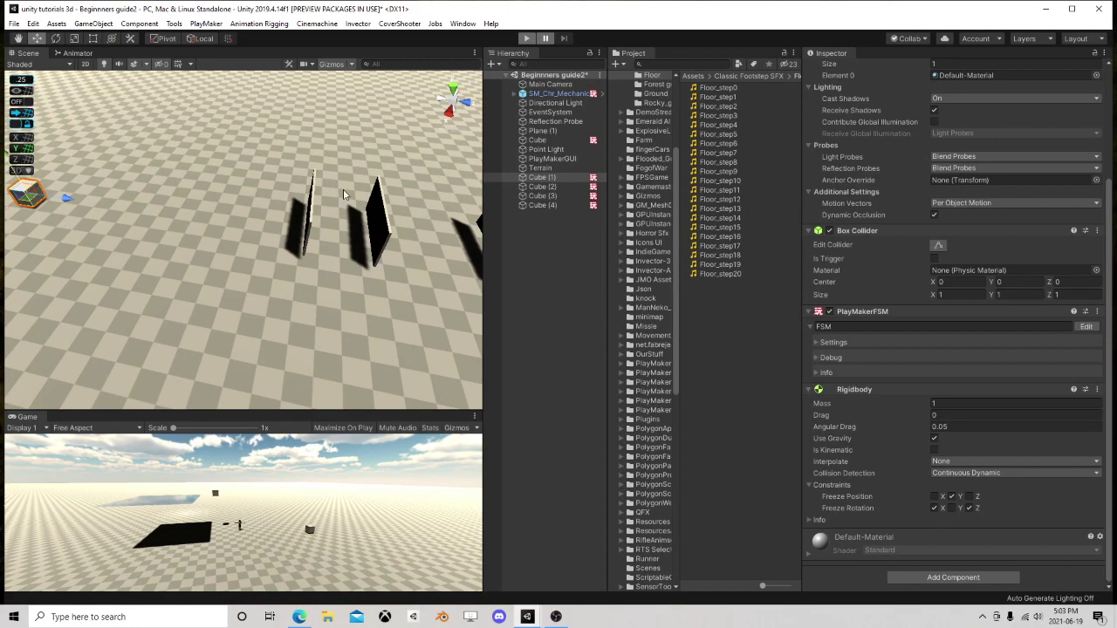
- Start the scene paused and advance frame by frame until Cube (1) is just in front of the first thin wall
{"action": "key", "text": "ctrl+p"}
{"action": "right_click_drag", "start_coordinate": [225, 231], "coordinate": [166, 289]}
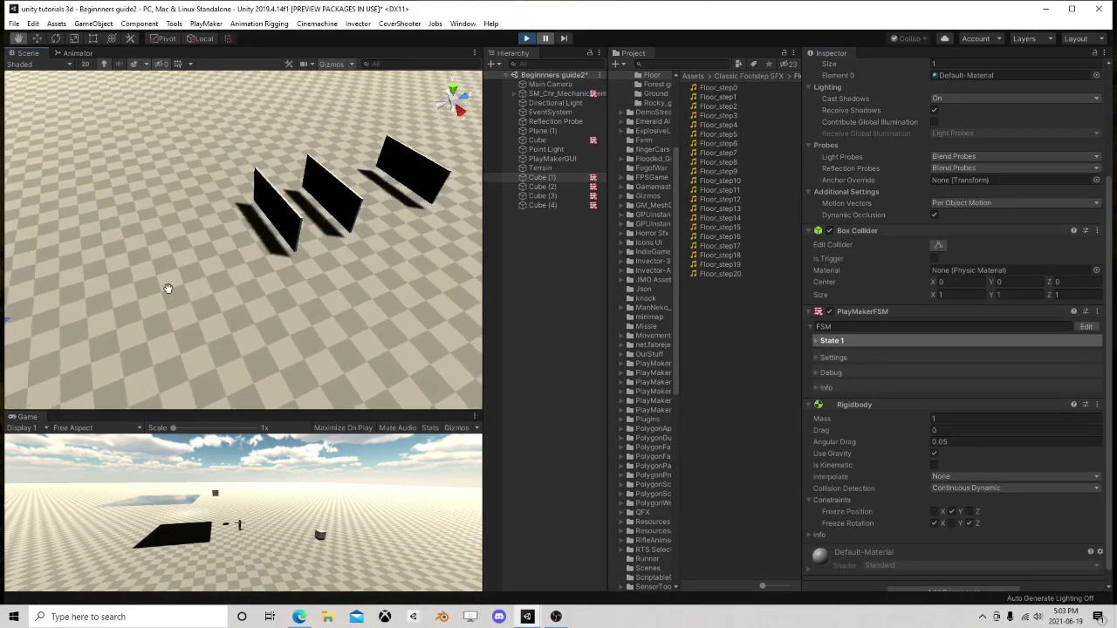
{"action": "middle_click_drag", "start_coordinate": [167, 289], "coordinate": [228, 259]}
{"action": "scroll", "coordinate": [228, 259], "scroll_direction": "up", "scroll_amount": 5}
{"action": "middle_click_drag", "start_coordinate": [384, 218], "coordinate": [394, 206]}
{"action": "scroll", "coordinate": [393, 206], "scroll_direction": "down", "scroll_amount": 4}
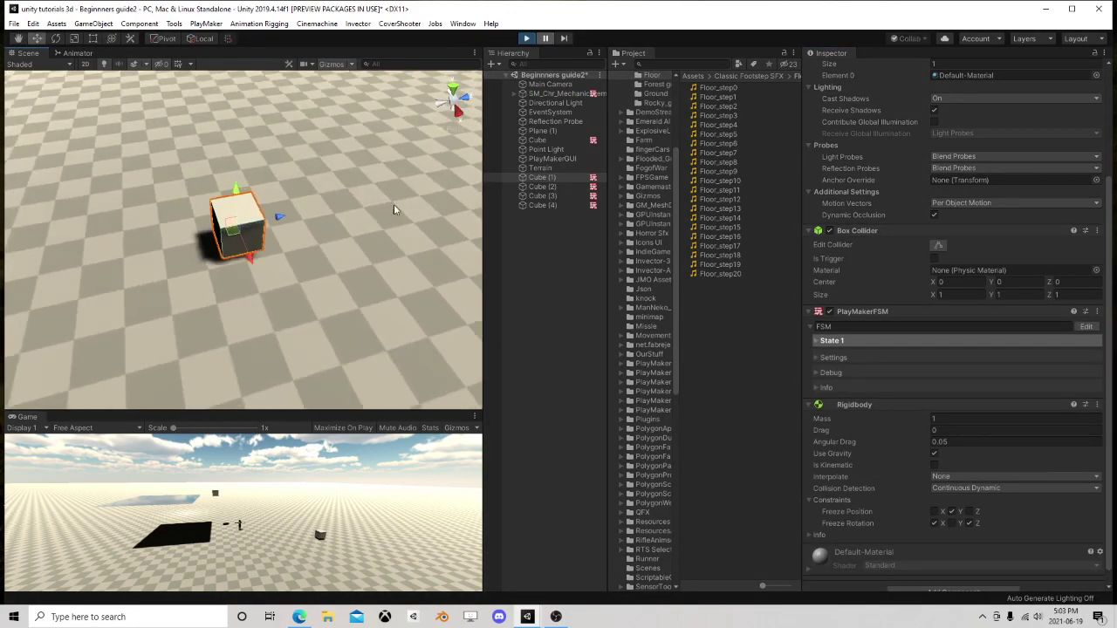
{"action": "left_click", "coordinate": [564, 38]}
{"action": "scroll", "coordinate": [426, 218], "scroll_direction": "down", "scroll_amount": 1}
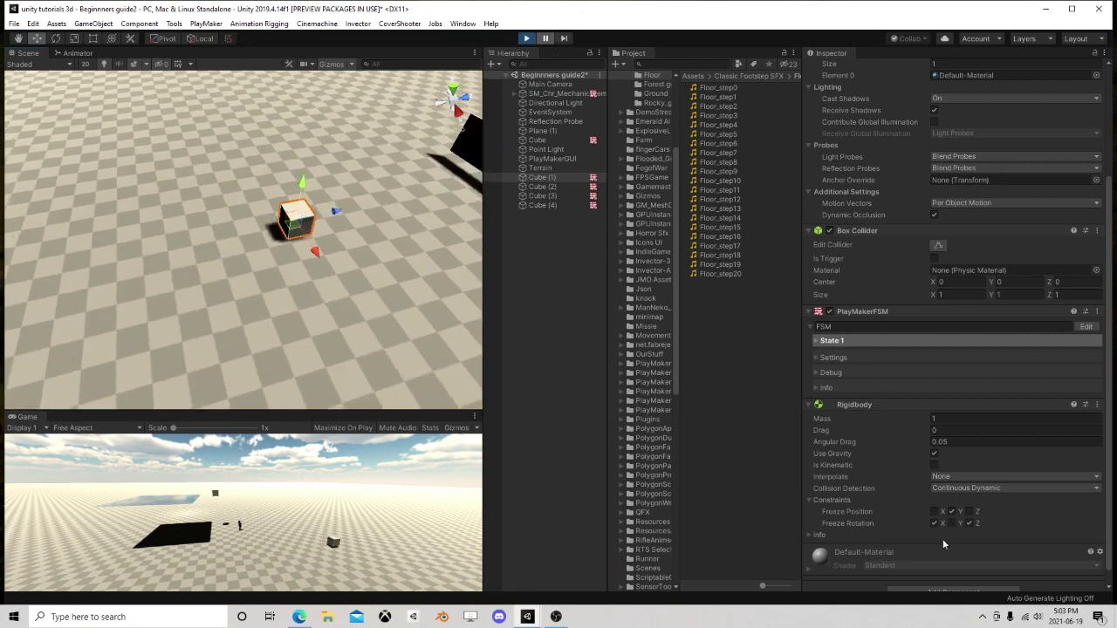
{"action": "right_click_drag", "start_coordinate": [387, 340], "coordinate": [487, 40]}
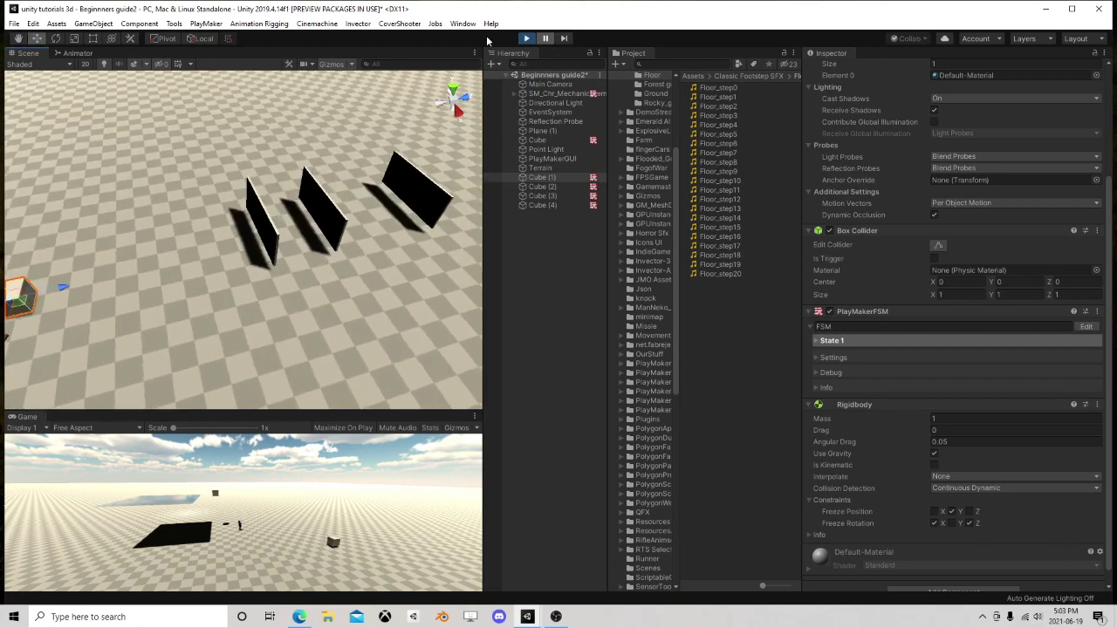
{"action": "left_click", "coordinate": [563, 39]}
{"action": "left_click", "coordinate": [563, 39]}
{"action": "left_click", "coordinate": [563, 39]}
{"action": "left_click", "coordinate": [563, 40]}
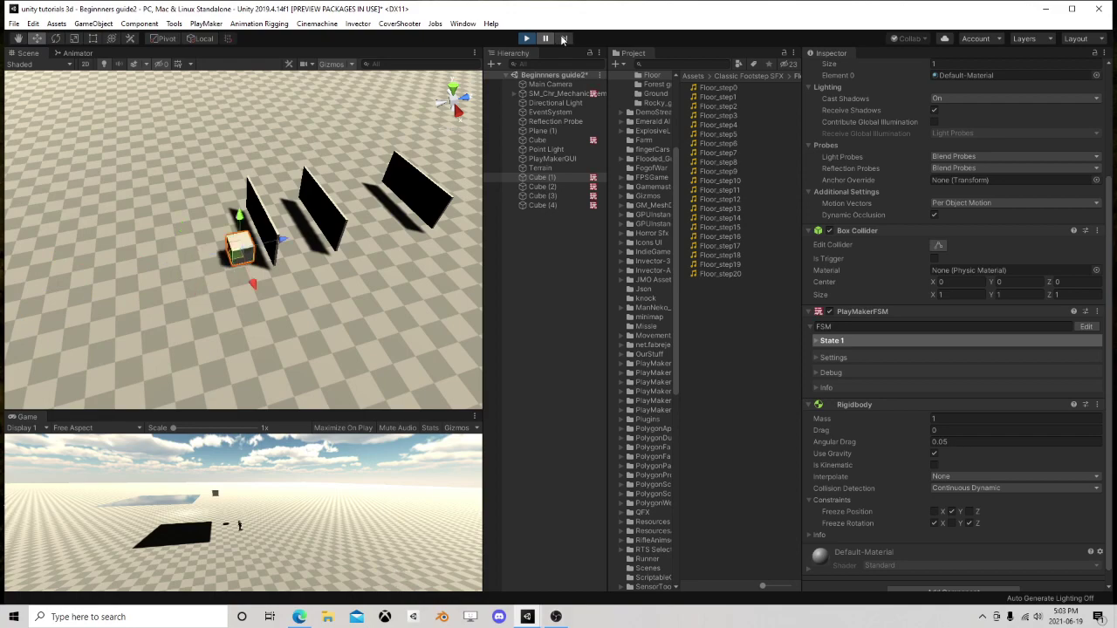
- Nudge the first thin wall slightly toward the cube in the paused scene and advance the simulation to inspect their contact
{"action": "right_click_drag", "start_coordinate": [380, 244], "coordinate": [271, 240]}
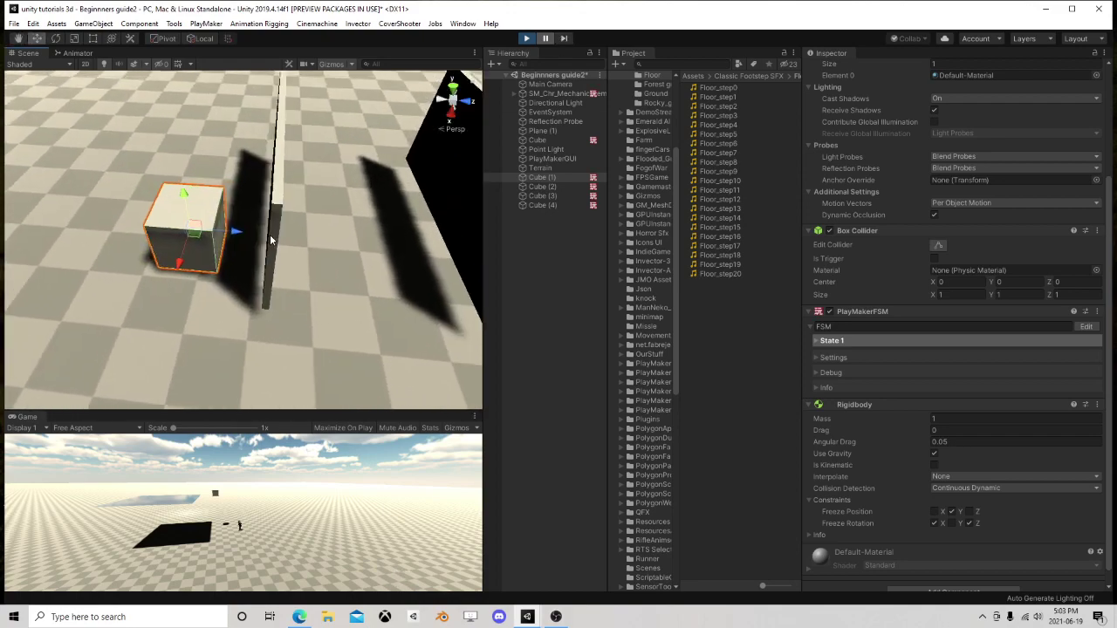
{"action": "left_click", "coordinate": [276, 227]}
{"action": "left_click_drag", "start_coordinate": [322, 172], "coordinate": [299, 177]}
{"action": "left_click", "coordinate": [564, 40]}
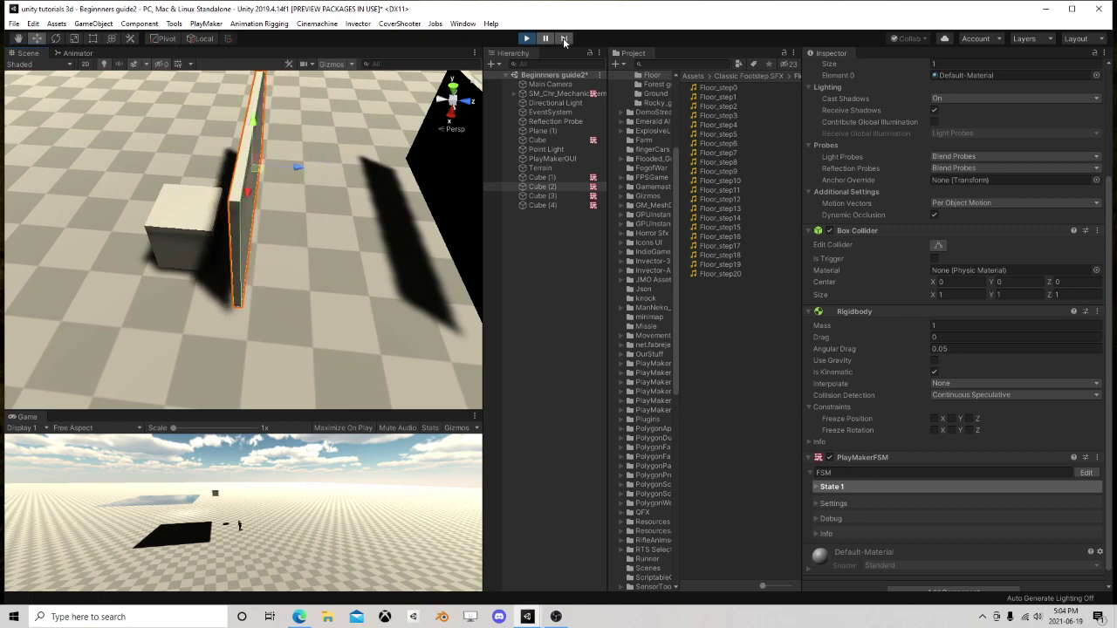
{"action": "middle_click_drag", "start_coordinate": [406, 175], "coordinate": [379, 279]}
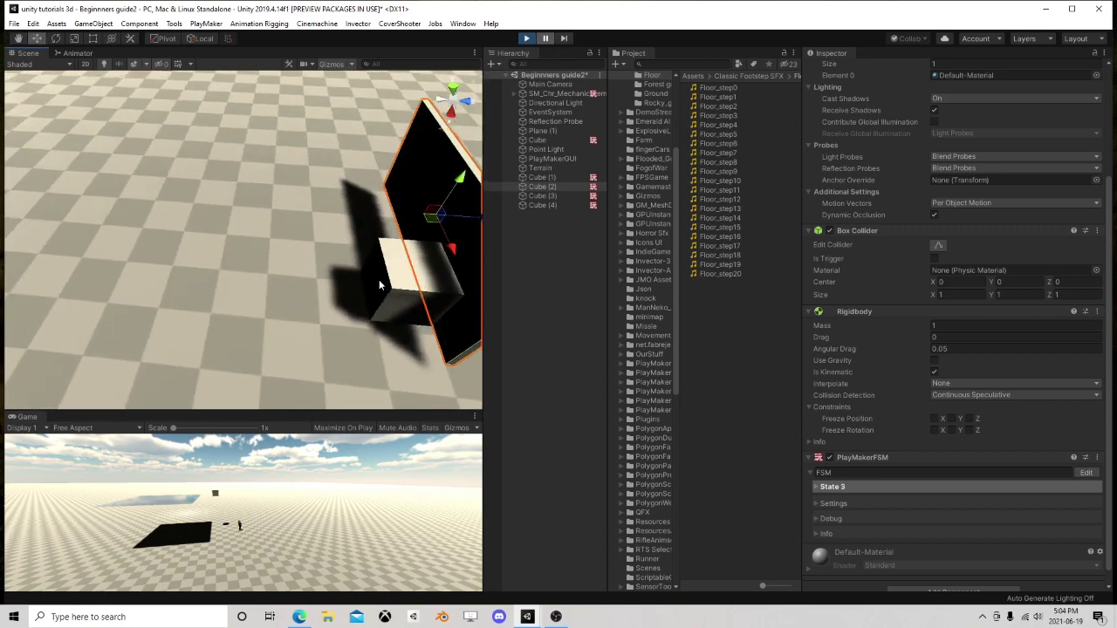
{"action": "left_click_drag", "start_coordinate": [379, 279], "coordinate": [303, 270], "text": "alt"}
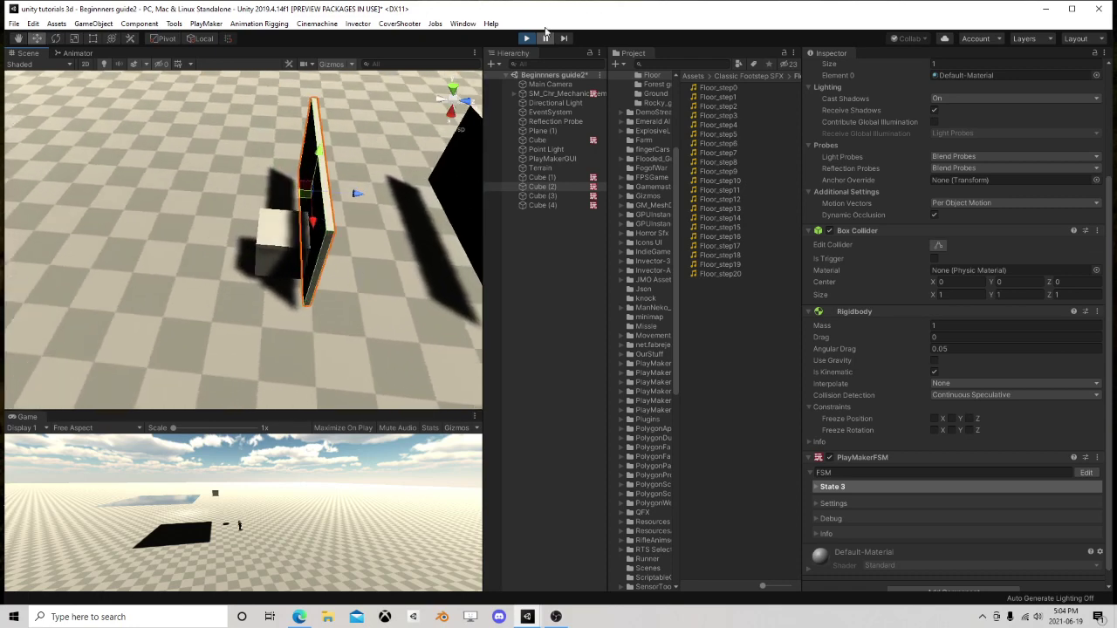
- Select Cube (1) and review its Rigidbody interpolation and collision detection settings
{"action": "left_click", "coordinate": [558, 176]}
{"action": "scroll", "coordinate": [1035, 457], "scroll_direction": "down", "scroll_amount": 1}
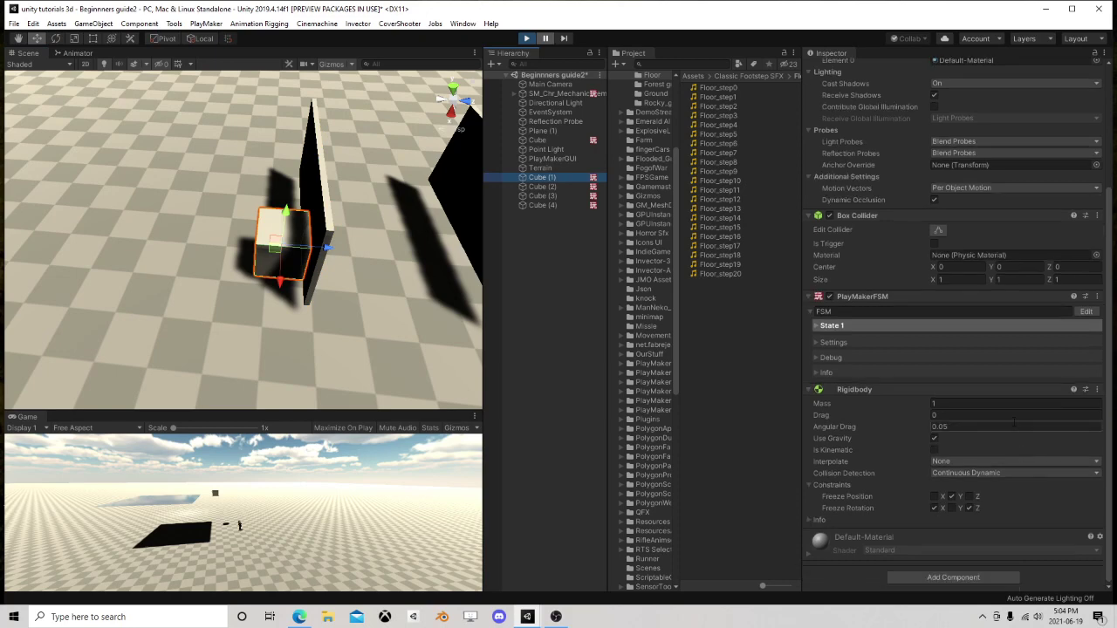
- Set the Z value of Cube (1)'s Set Velocity action to 200 and test the collision in Play mode
{"action": "left_click", "coordinate": [1085, 311]}
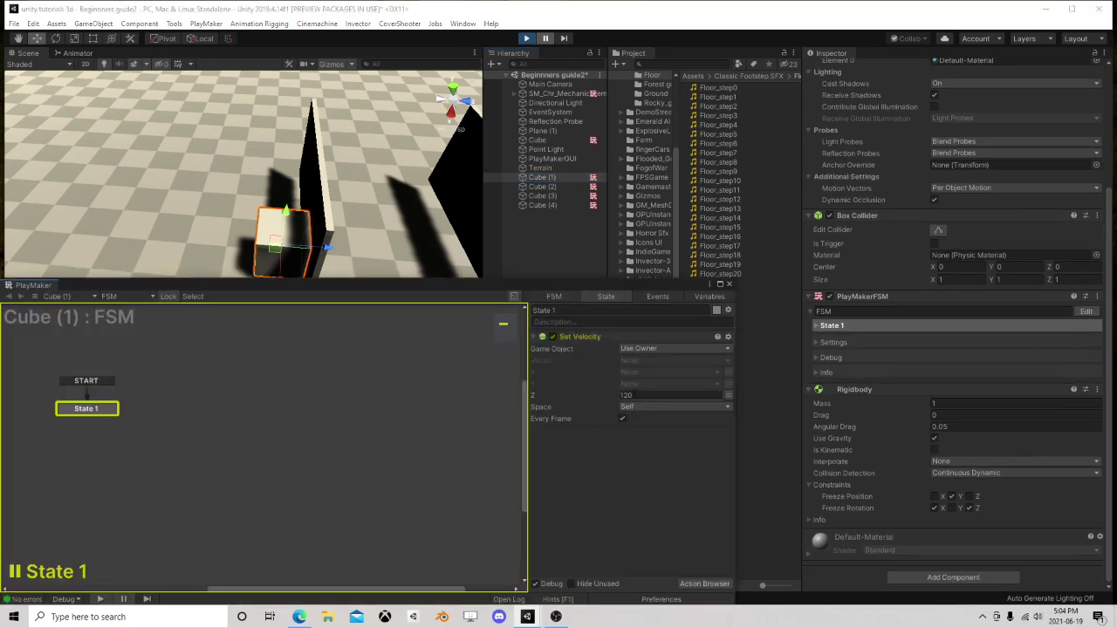
{"action": "left_click", "coordinate": [528, 40]}
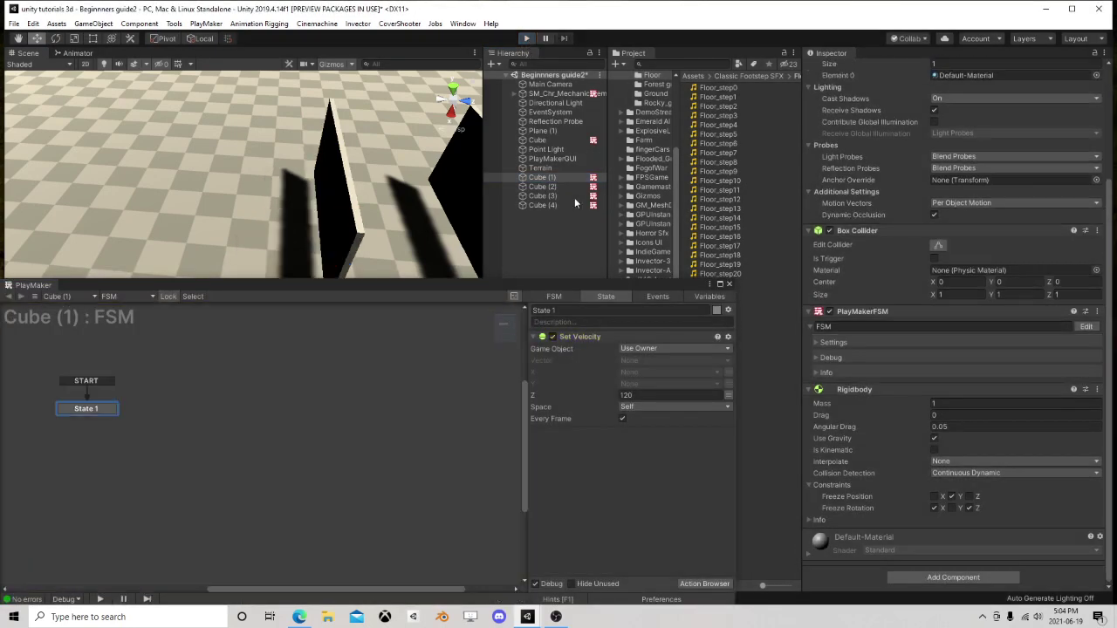
{"action": "left_click", "coordinate": [662, 395]}
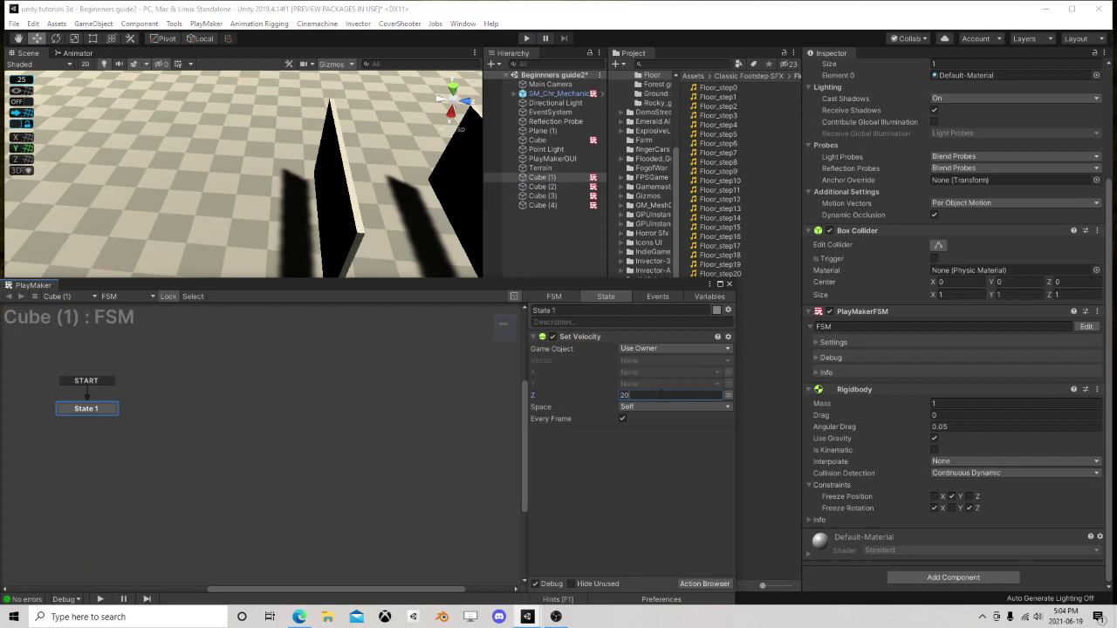
{"action": "left_click", "coordinate": [527, 39]}
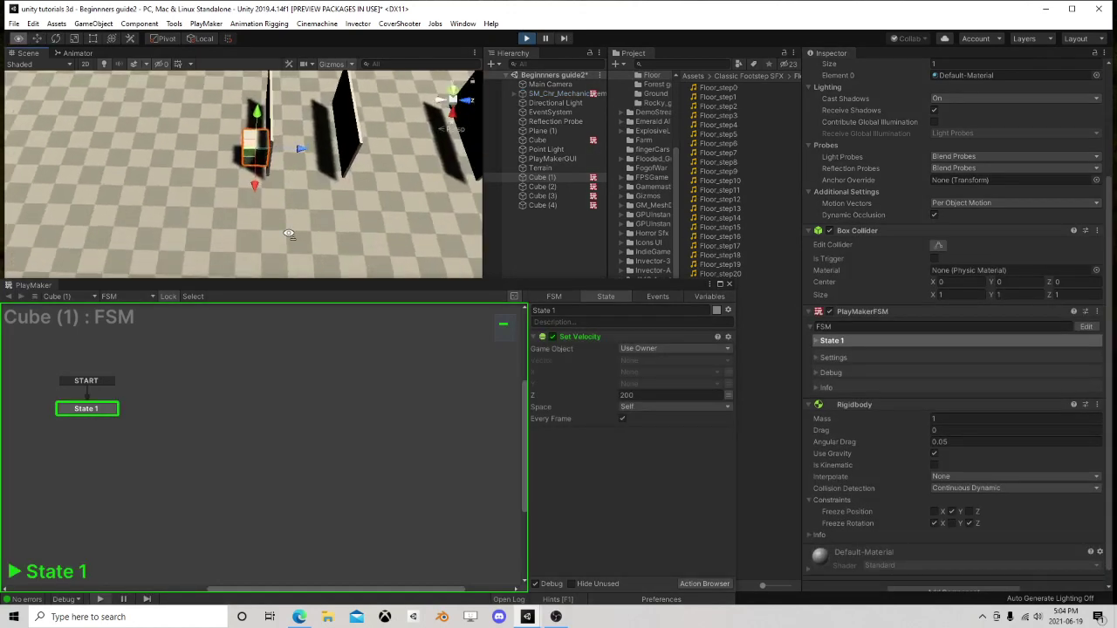
{"action": "left_click", "coordinate": [527, 40]}
- Set Cube (1)'s Set Velocity Z value to 300 and run a test in Play mode
{"action": "left_click", "coordinate": [664, 394]}
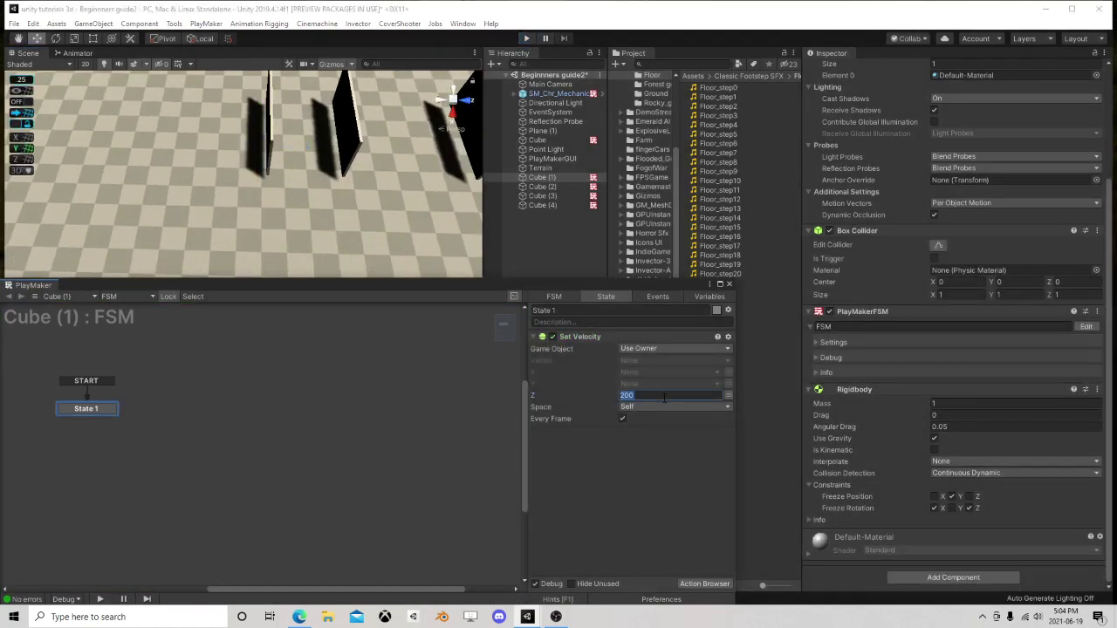
{"action": "left_click", "coordinate": [526, 38]}
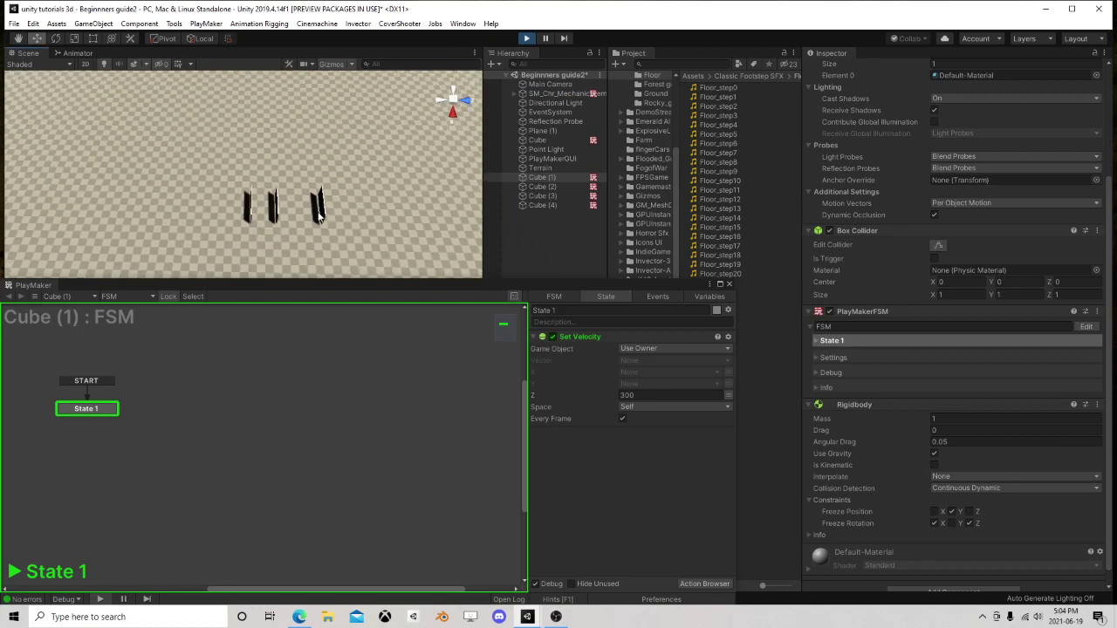
{"action": "left_click", "coordinate": [524, 38]}
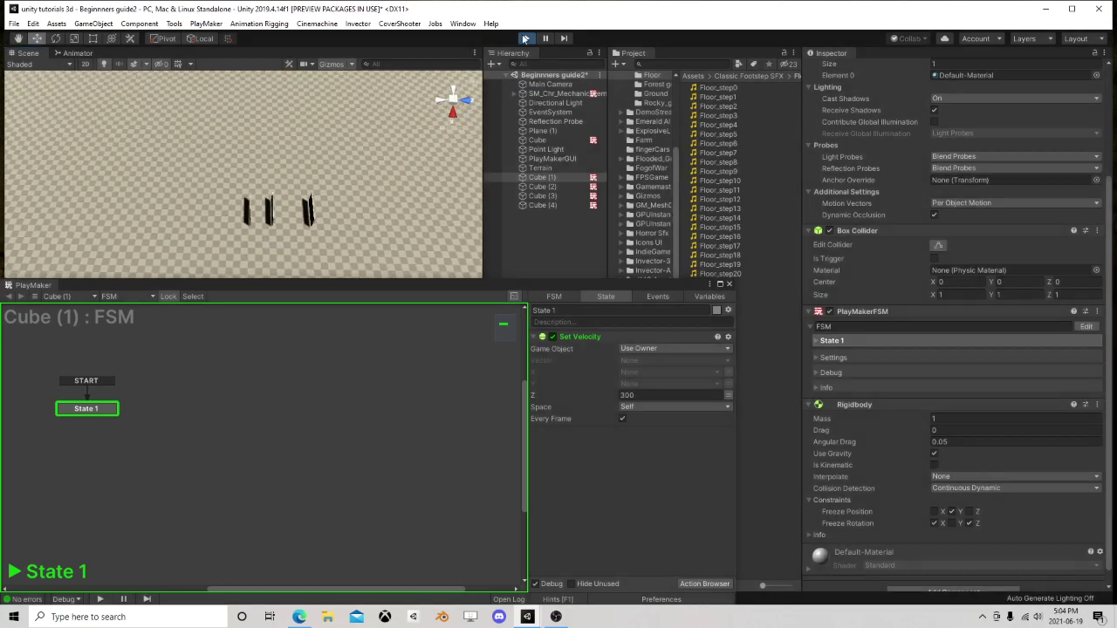
- Set Cube (1)'s Set Velocity Z value to 500 and start Play mode
{"action": "left_click", "coordinate": [656, 397]}
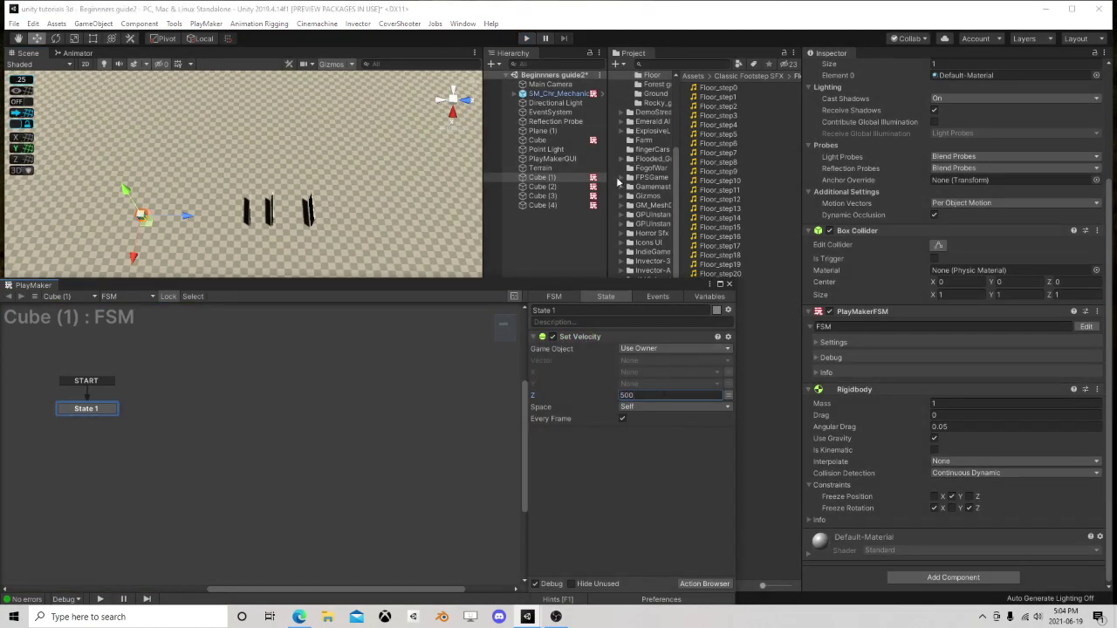
{"action": "type", "text": "500"}
{"action": "key", "text": "ctrl+p"}
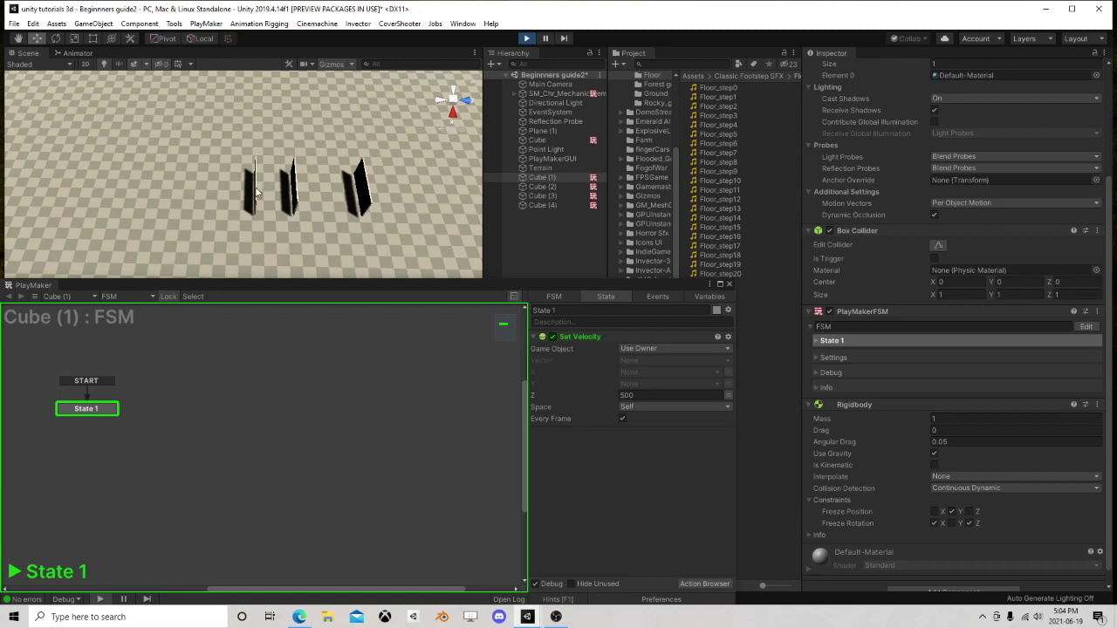
- Check which FSM state Cube (2) reaches during Play mode, running the scene again with its FSM open
{"action": "left_click", "coordinate": [545, 187]}
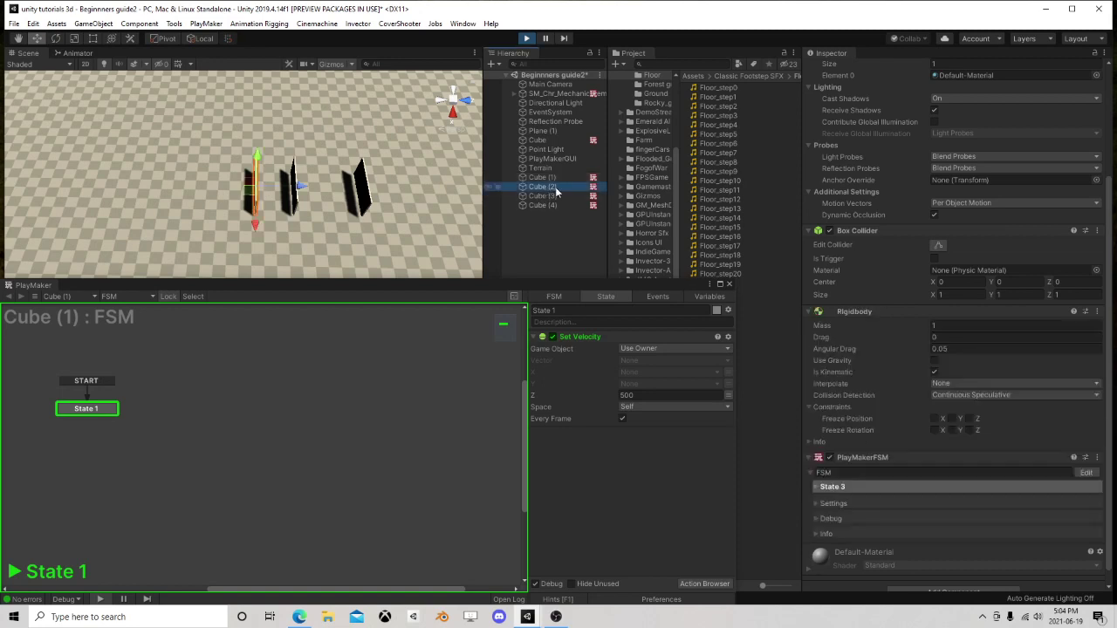
{"action": "left_click", "coordinate": [1084, 471]}
{"action": "left_click", "coordinate": [527, 39]}
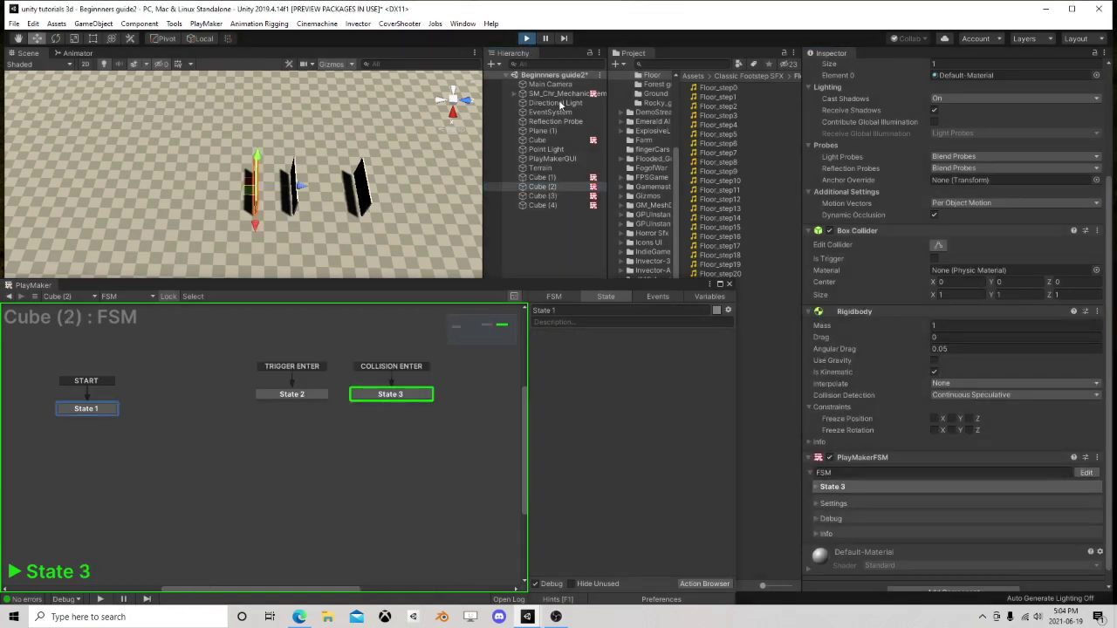
{"action": "left_click", "coordinate": [543, 187]}
{"action": "left_click", "coordinate": [1085, 472]}
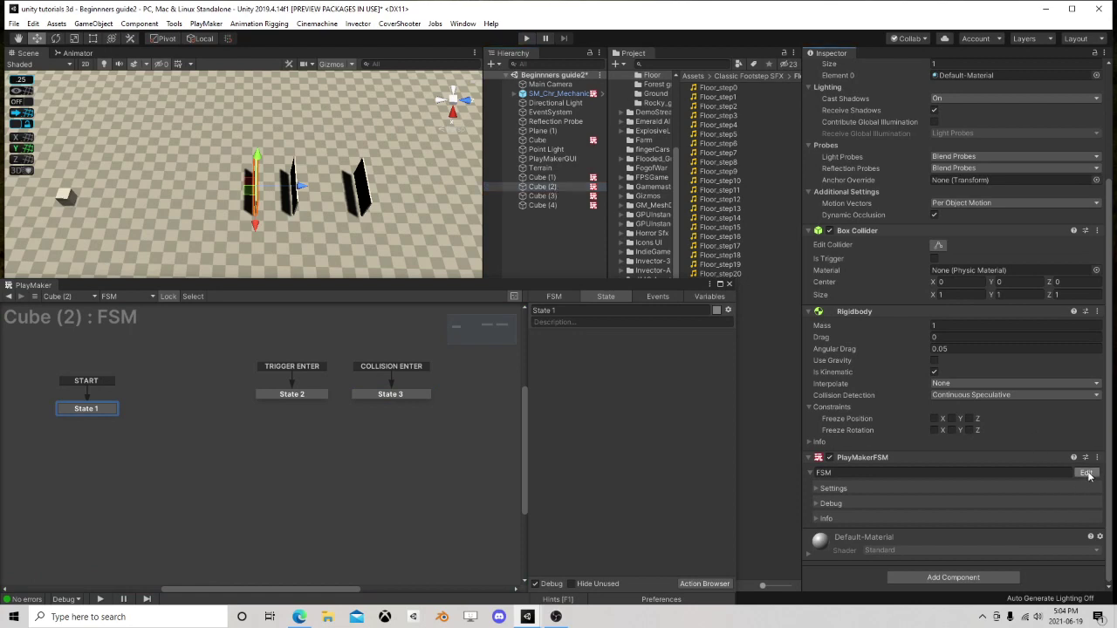
{"action": "left_click", "coordinate": [528, 39]}
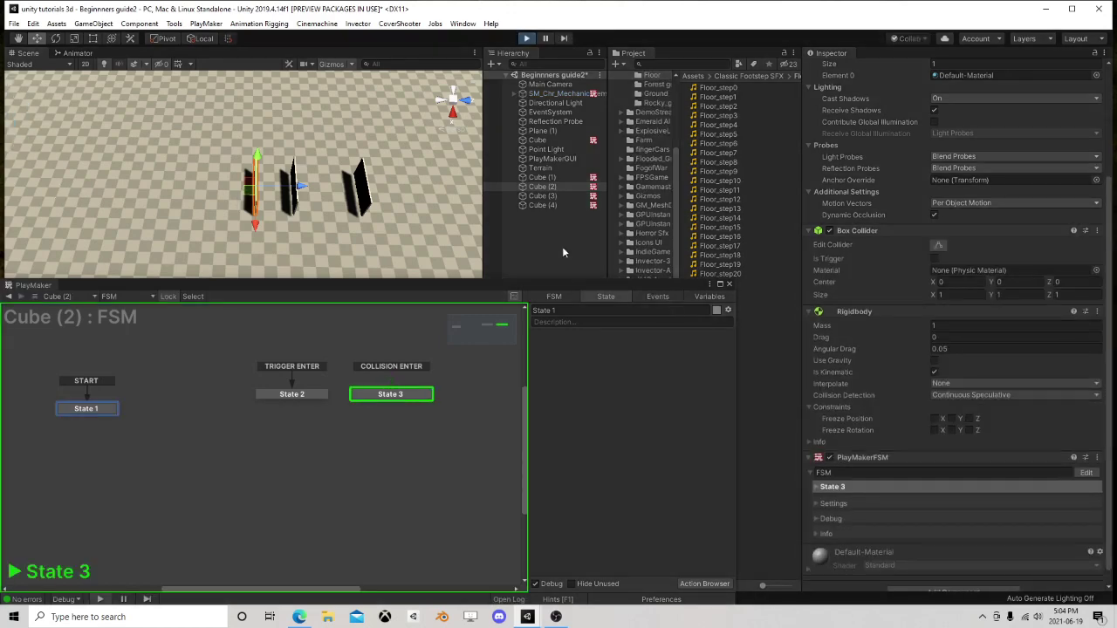
{"action": "left_click", "coordinate": [526, 39]}
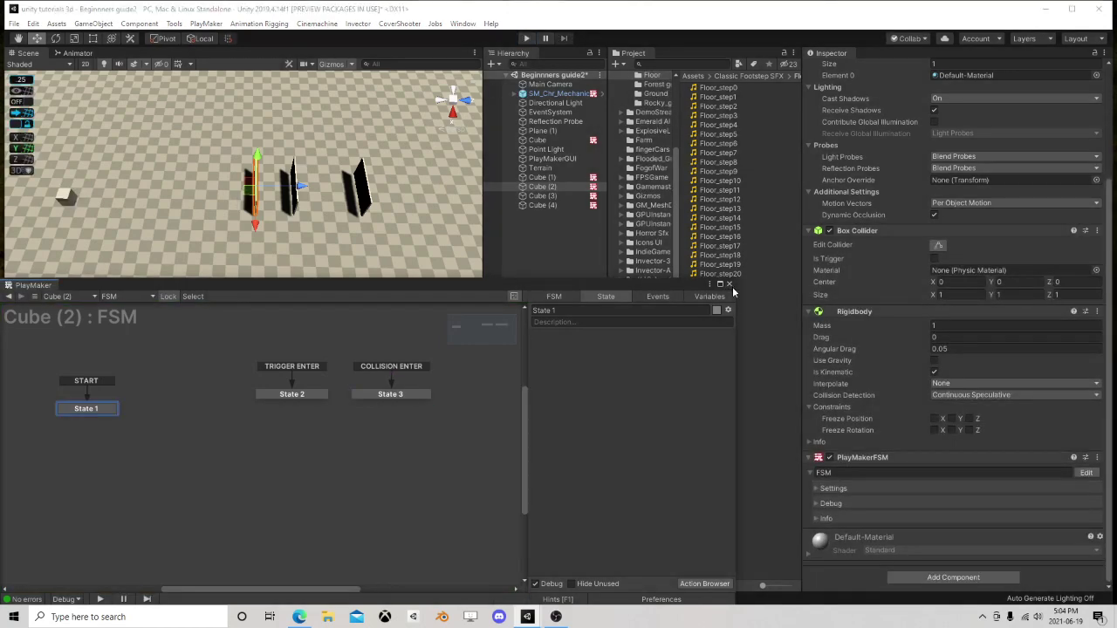
- Close the PlayMaker editor and examine the walls, the mechanic character and Cube (2) with their physics components
{"action": "left_click", "coordinate": [730, 284]}
{"action": "scroll", "coordinate": [292, 240], "scroll_direction": "up", "scroll_amount": 6}
{"action": "right_click_drag", "start_coordinate": [294, 241], "coordinate": [248, 87]}
{"action": "scroll", "coordinate": [279, 166], "scroll_direction": "down", "scroll_amount": 5}
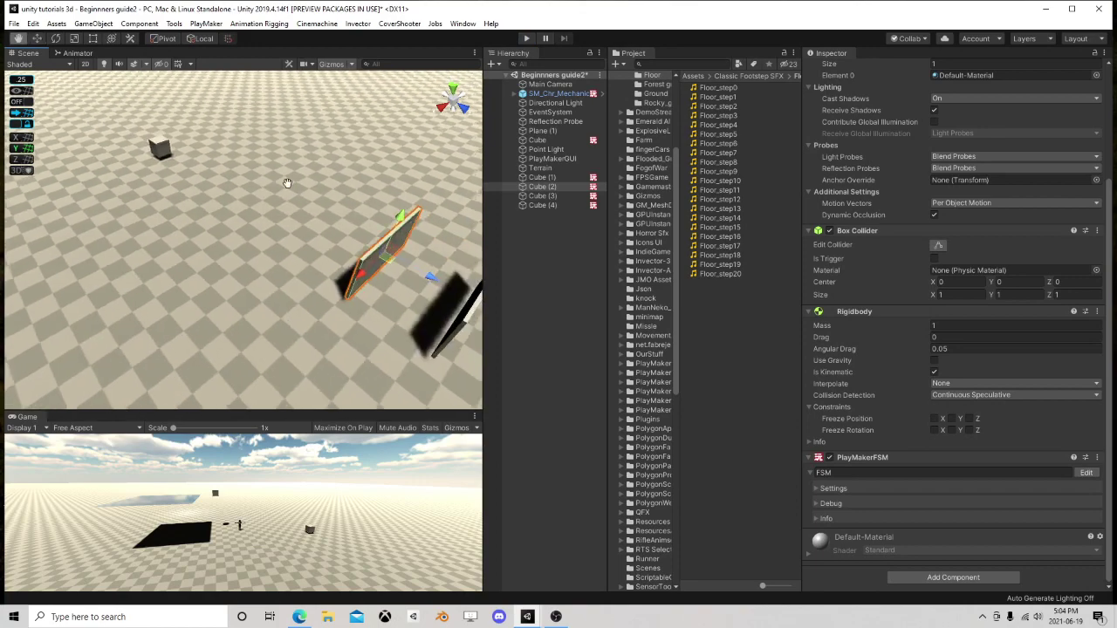
{"action": "middle_click_drag", "start_coordinate": [287, 182], "coordinate": [241, 193]}
{"action": "scroll", "coordinate": [241, 193], "scroll_direction": "up", "scroll_amount": 5}
{"action": "right_click_drag", "start_coordinate": [337, 229], "coordinate": [199, 203]}
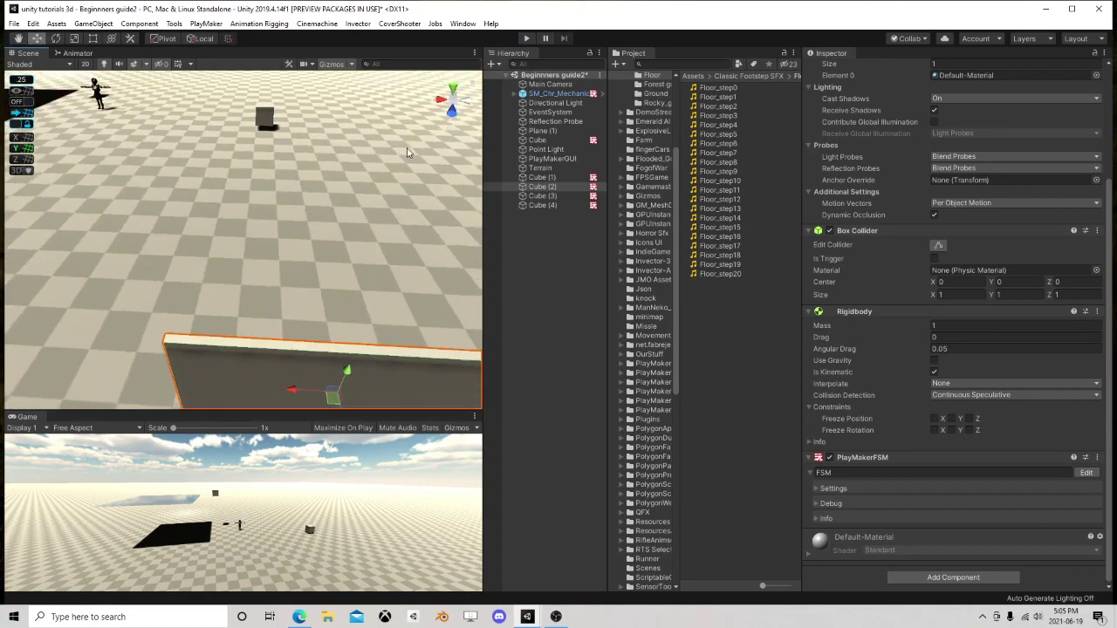
{"action": "left_click", "coordinate": [554, 94]}
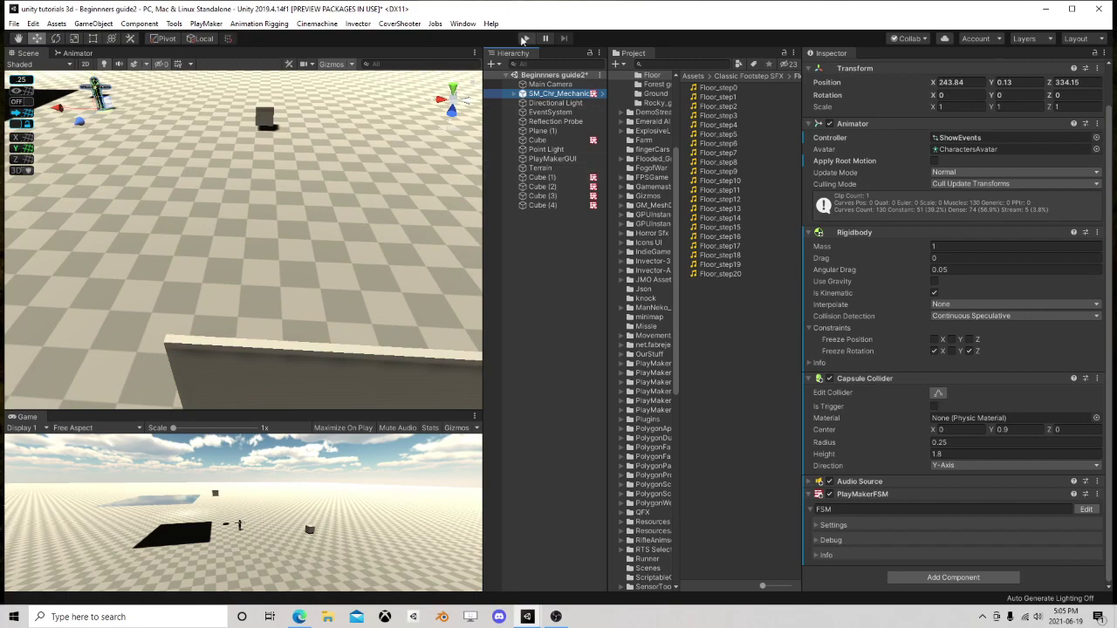
{"action": "left_click", "coordinate": [321, 356]}
{"action": "scroll", "coordinate": [320, 356], "scroll_direction": "down", "scroll_amount": 8}
{"action": "right_click_drag", "start_coordinate": [321, 349], "coordinate": [324, 265]}
{"action": "key", "text": "f"}
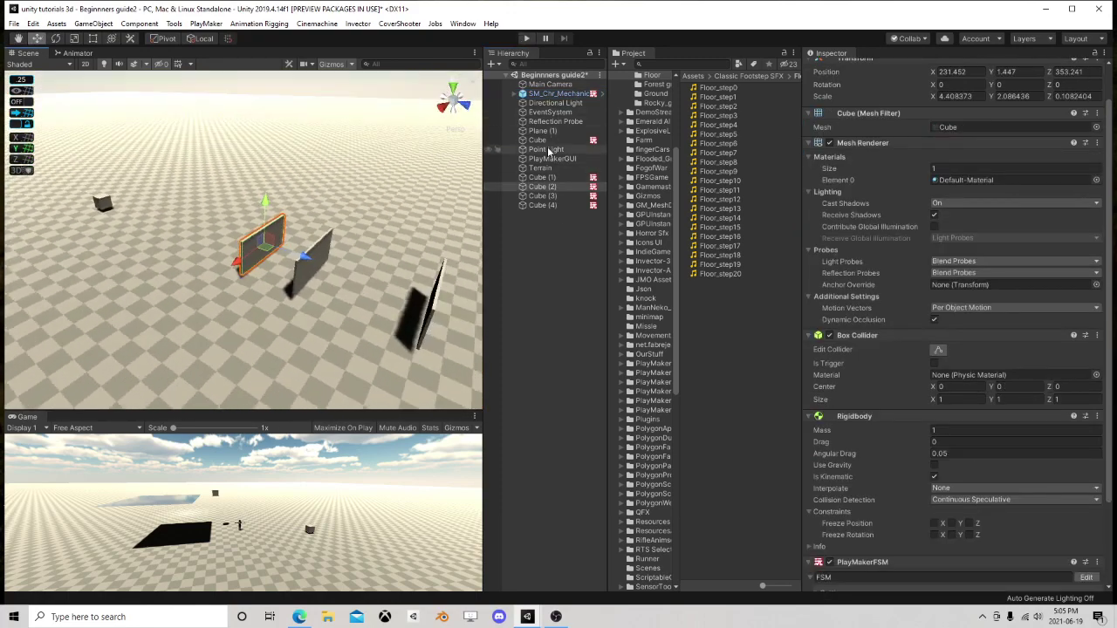
- Set Cube (1)'s Rigidbody collision detection to Discrete and test it in Play mode
{"action": "left_click", "coordinate": [543, 140]}
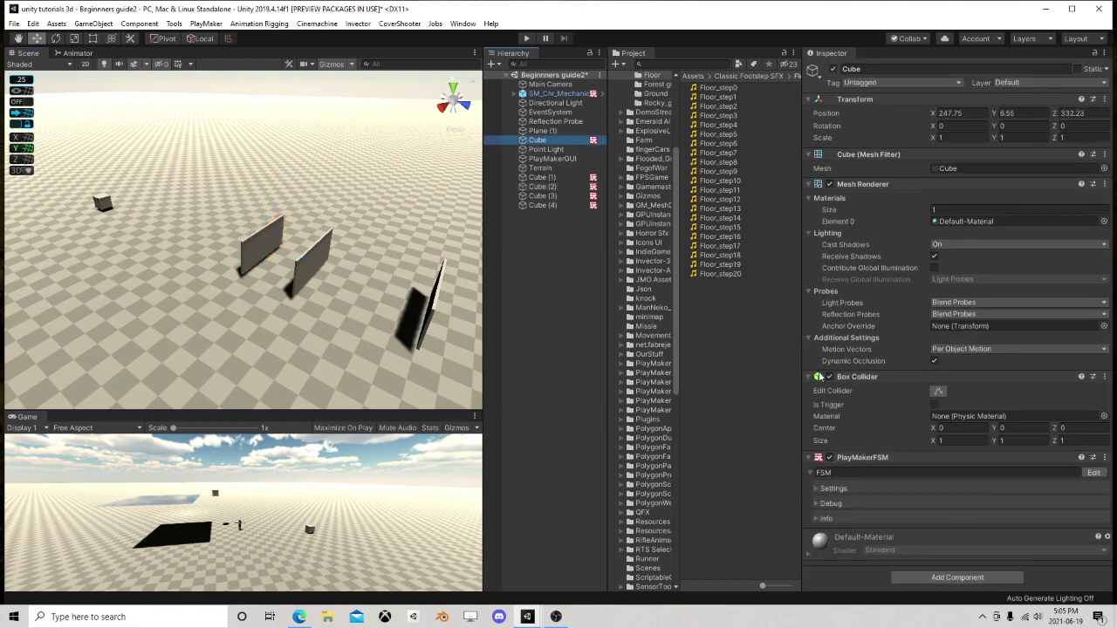
{"action": "left_click", "coordinate": [546, 167]}
{"action": "left_click", "coordinate": [545, 177]}
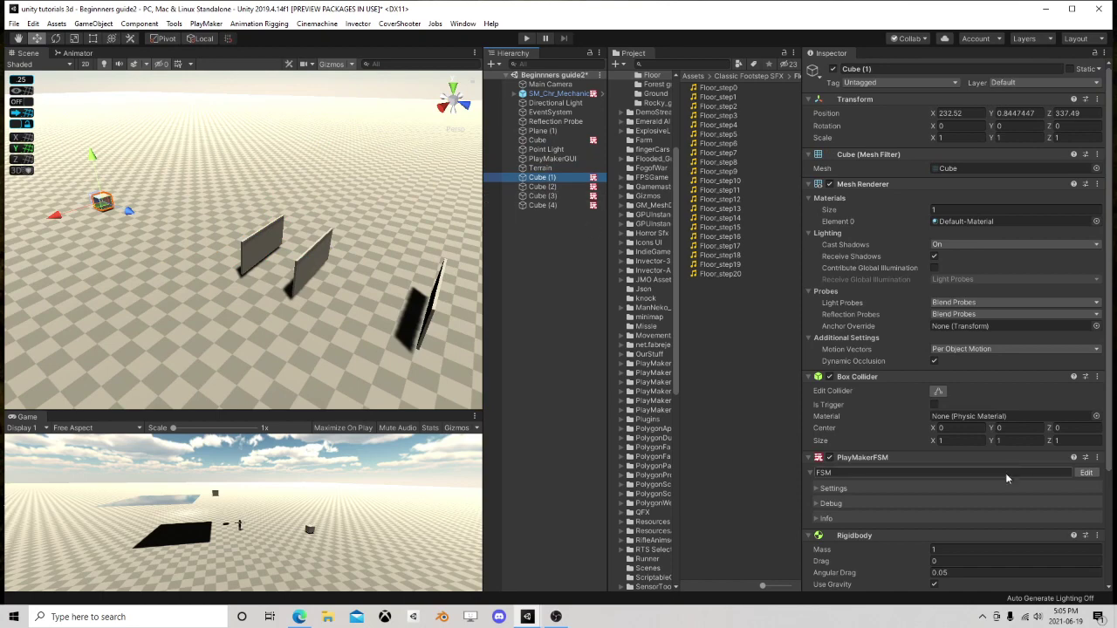
{"action": "scroll", "coordinate": [1005, 472], "scroll_direction": "down", "scroll_amount": 5}
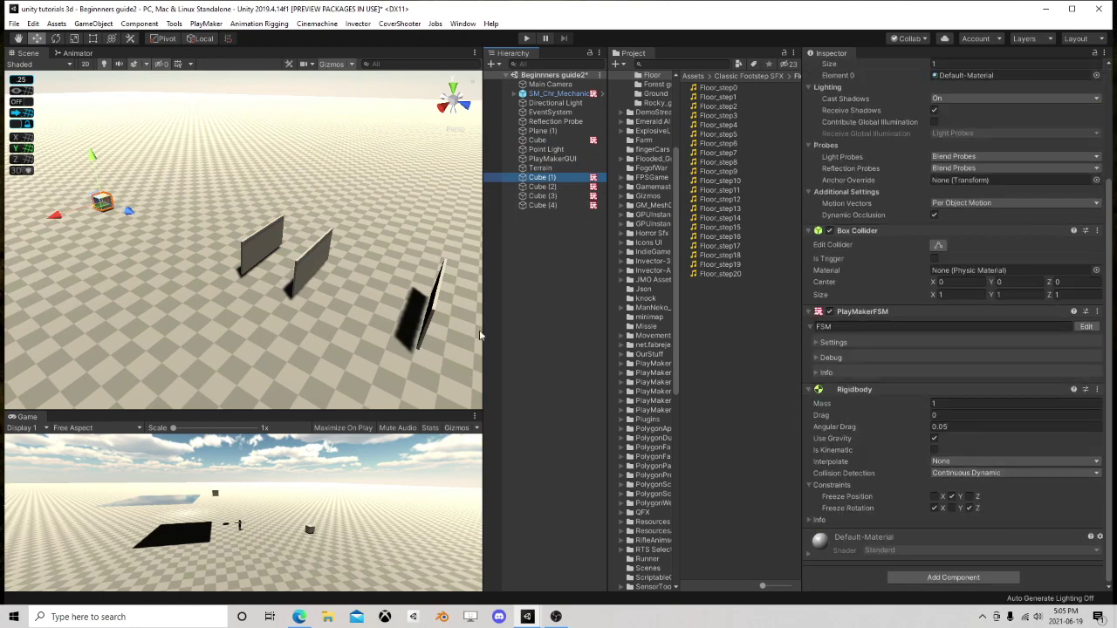
{"action": "left_click", "coordinate": [966, 476]}
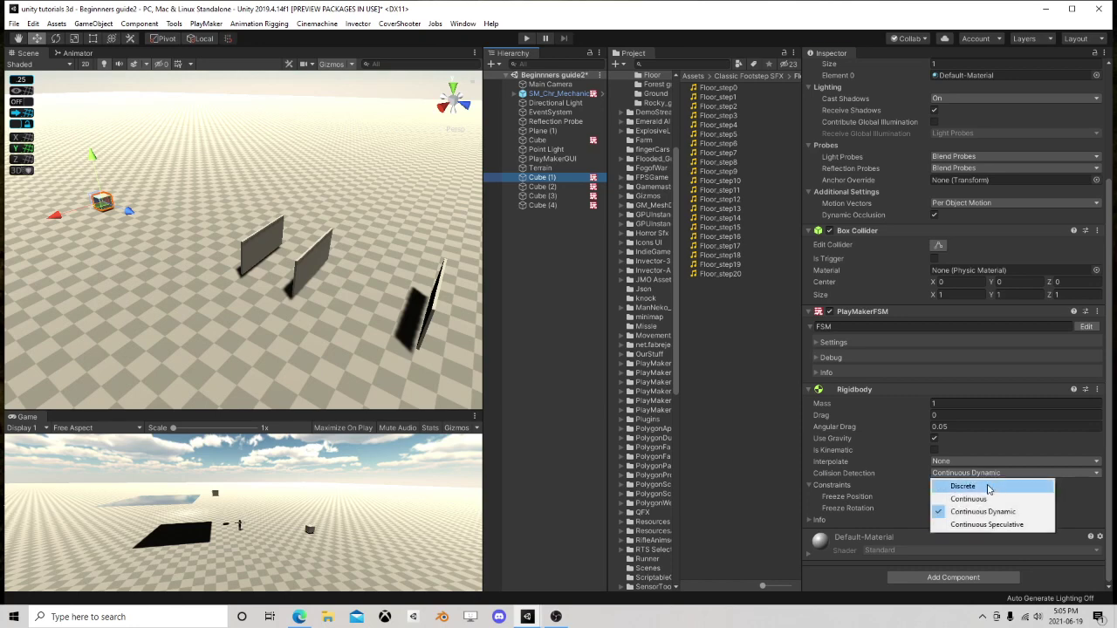
{"action": "left_click", "coordinate": [989, 487]}
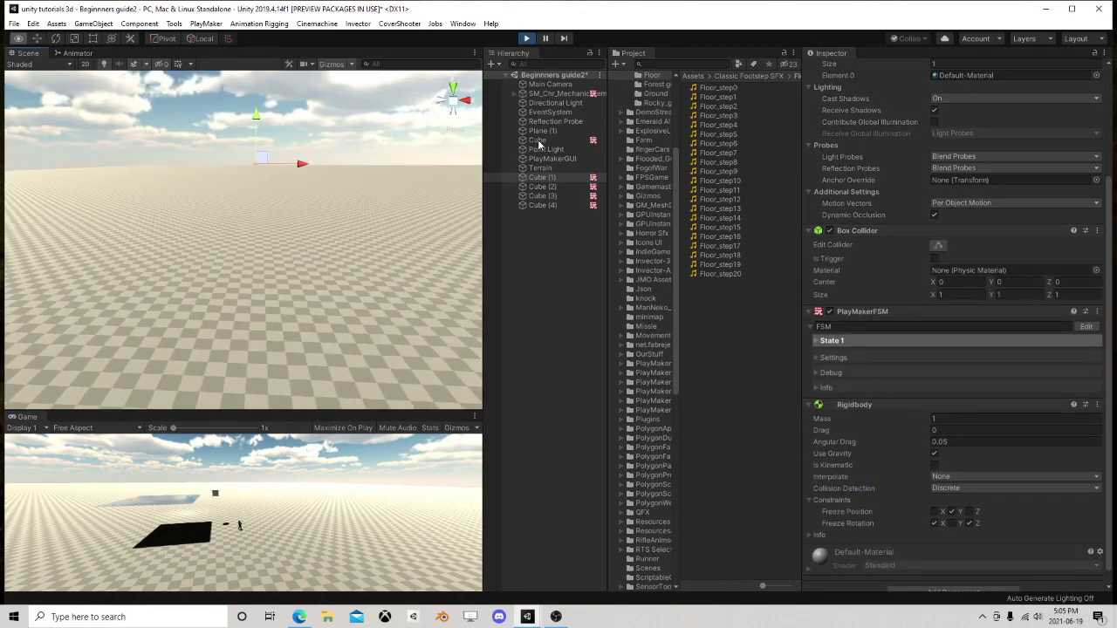
{"action": "right_click_drag", "start_coordinate": [537, 139], "coordinate": [437, 45]}
{"action": "left_click", "coordinate": [527, 39]}
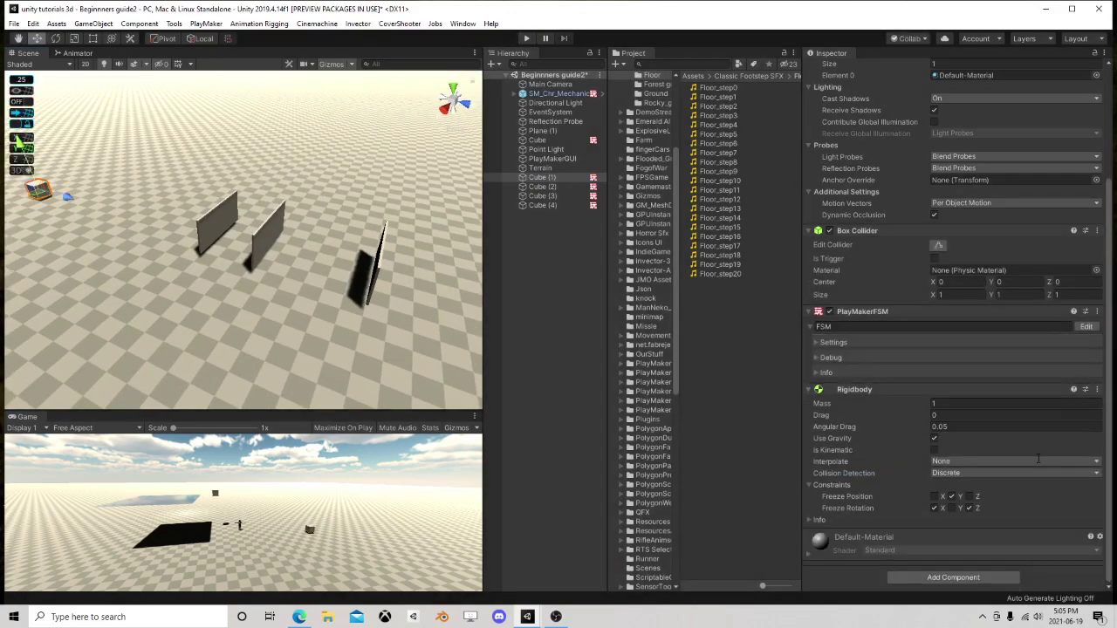
- Set Cube (1)'s Rigidbody collision detection to Continuous Dynamic and its interpolation to Interpolate
{"action": "left_click", "coordinate": [963, 473]}
{"action": "left_click", "coordinate": [991, 512]}
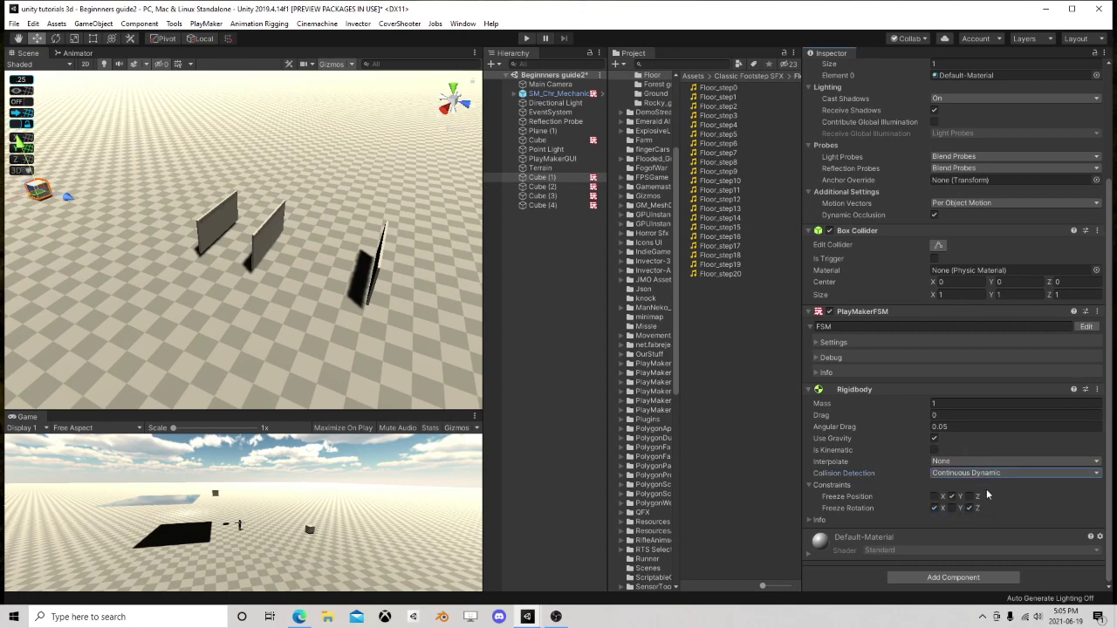
{"action": "left_click", "coordinate": [956, 462]}
{"action": "left_click", "coordinate": [967, 483]}
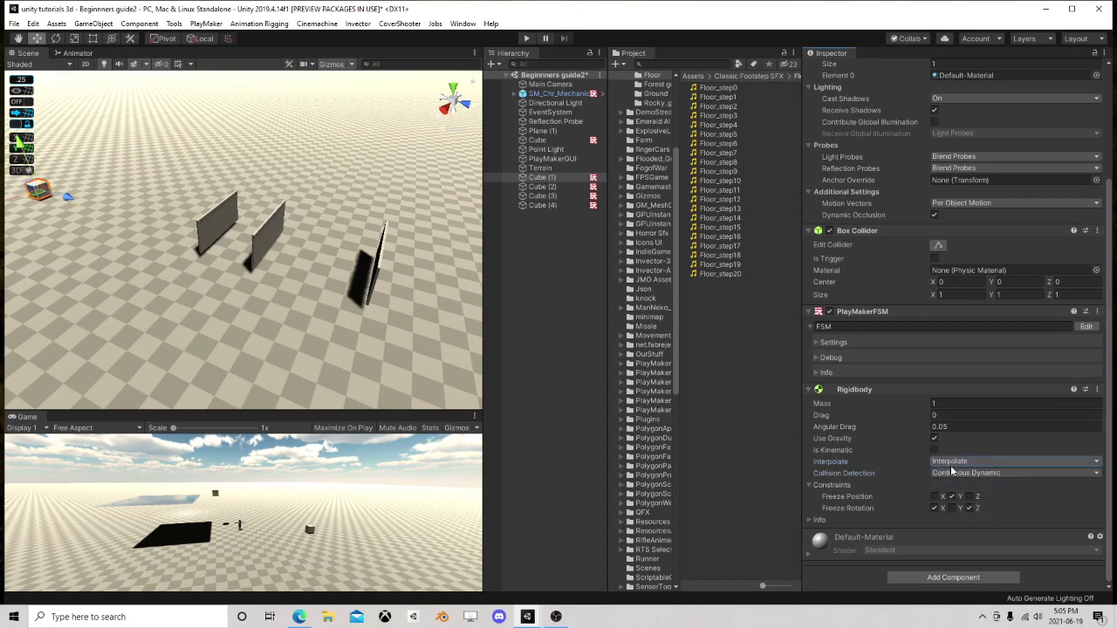
- Run the scene, check which FSM state Cube (2) reaches, and stop Play mode
{"action": "left_click", "coordinate": [527, 39]}
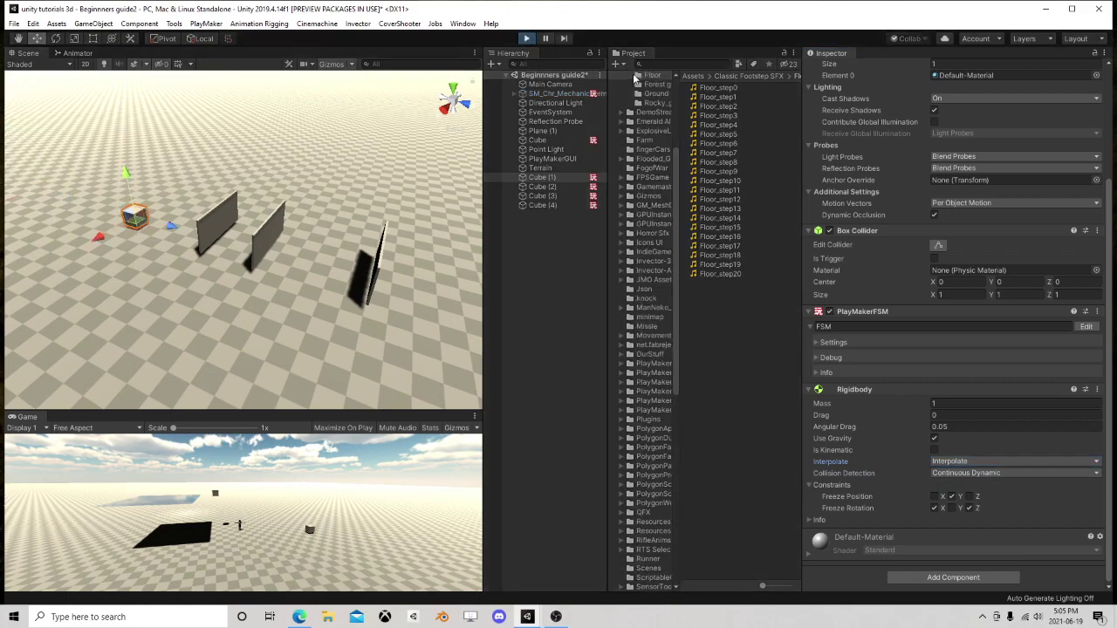
{"action": "right_click_drag", "start_coordinate": [230, 232], "coordinate": [293, 202]}
{"action": "left_click", "coordinate": [172, 241]}
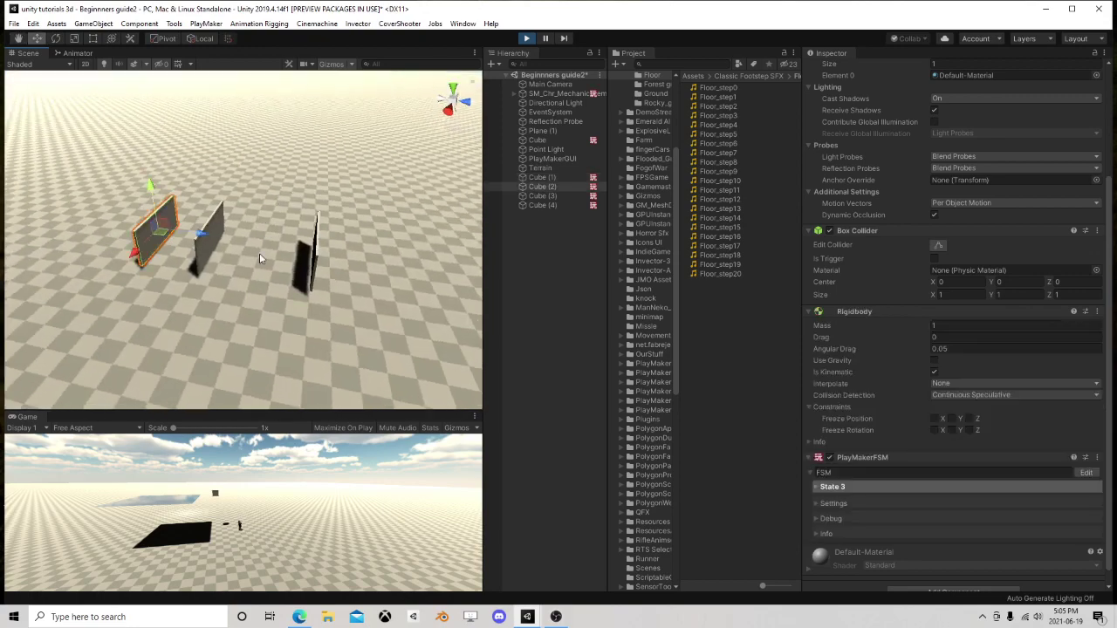
{"action": "left_click", "coordinate": [1085, 472]}
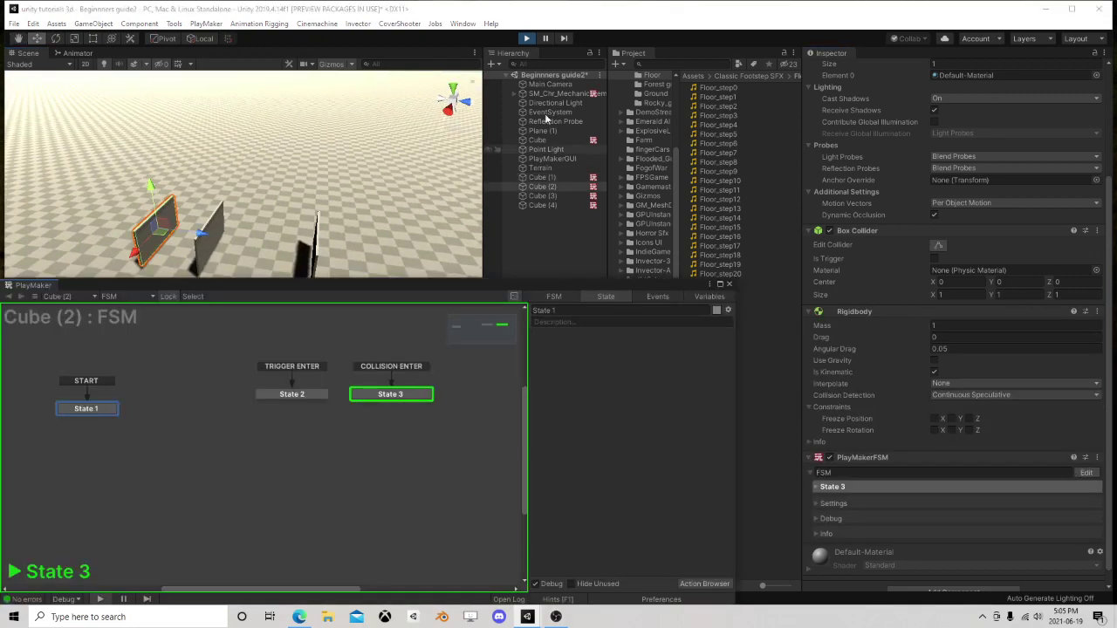
{"action": "left_click", "coordinate": [527, 38]}
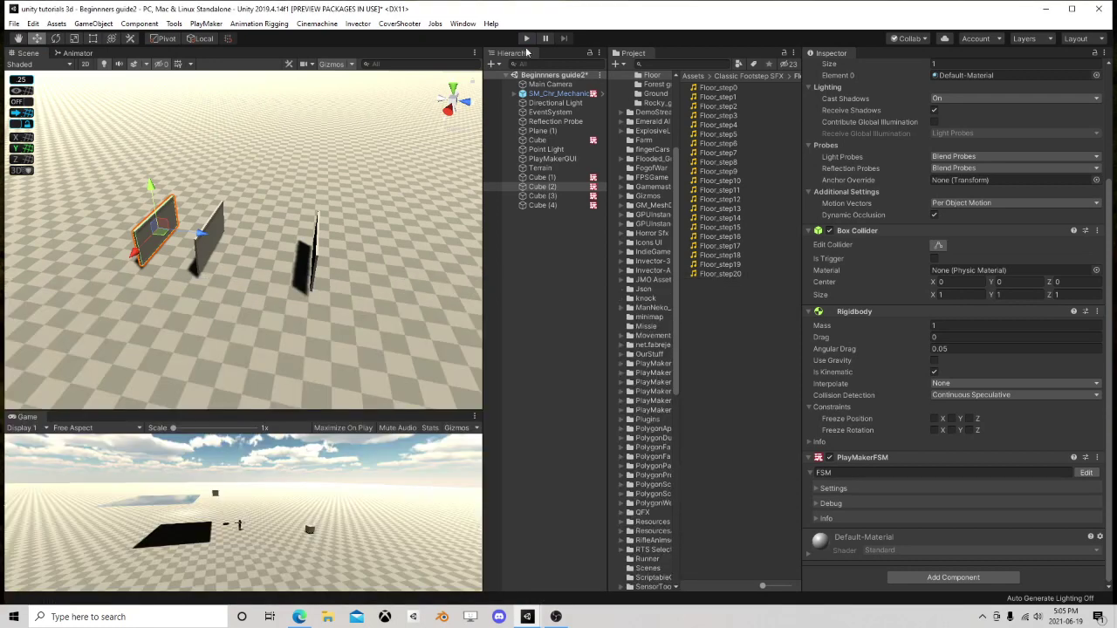
- Examine the moving cube and walls, inspect the FSM of the object named Cube, and close its editor
{"action": "right_click_drag", "start_coordinate": [395, 191], "coordinate": [142, 191]}
{"action": "right_click_drag", "start_coordinate": [428, 171], "coordinate": [436, 194]}
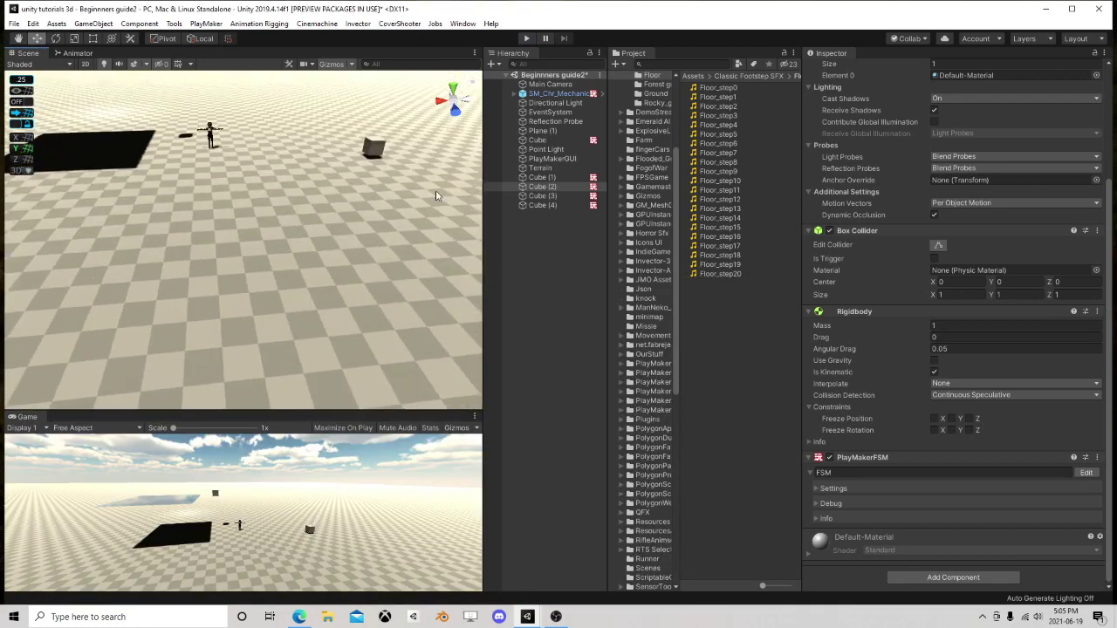
{"action": "right_click_drag", "start_coordinate": [314, 196], "coordinate": [499, 189]}
{"action": "left_click", "coordinate": [546, 180]}
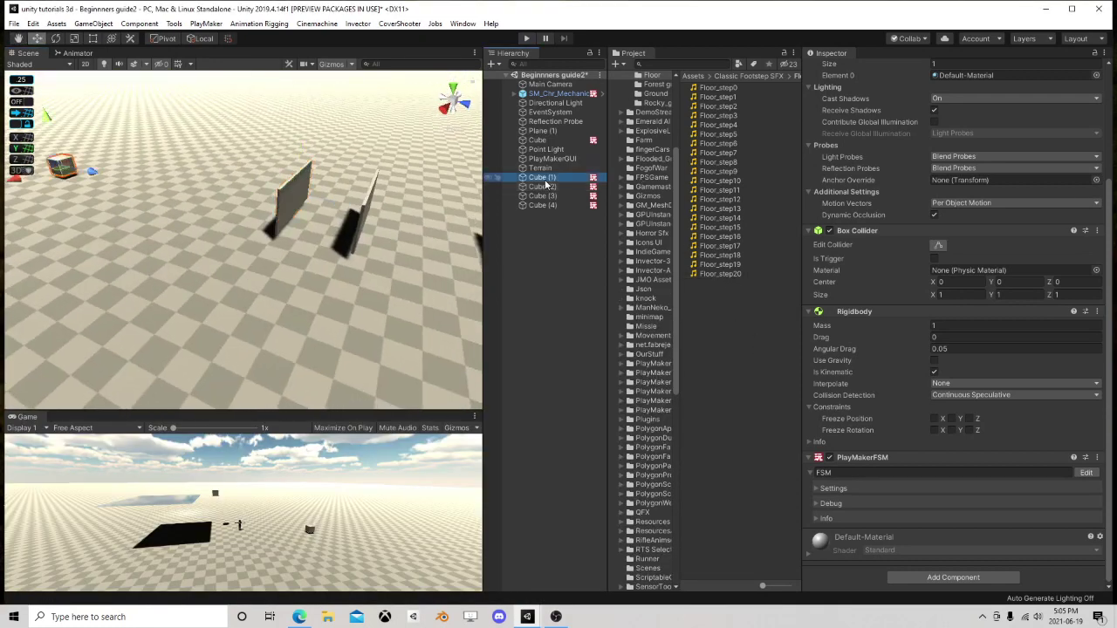
{"action": "left_click", "coordinate": [555, 143]}
{"action": "left_click", "coordinate": [1093, 472]}
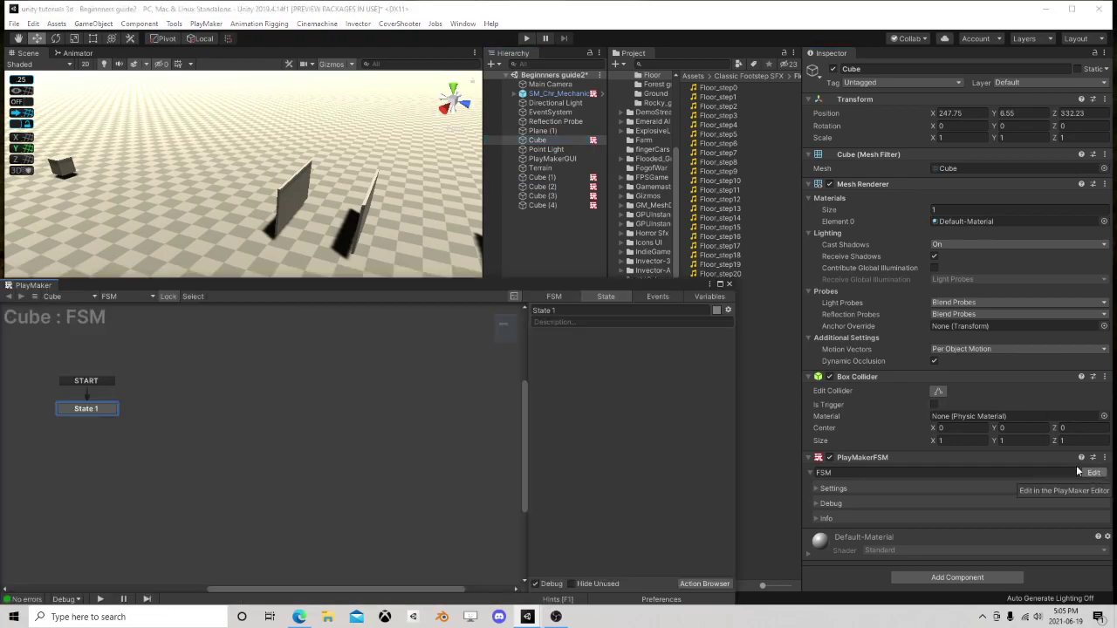
{"action": "left_click", "coordinate": [728, 284]}
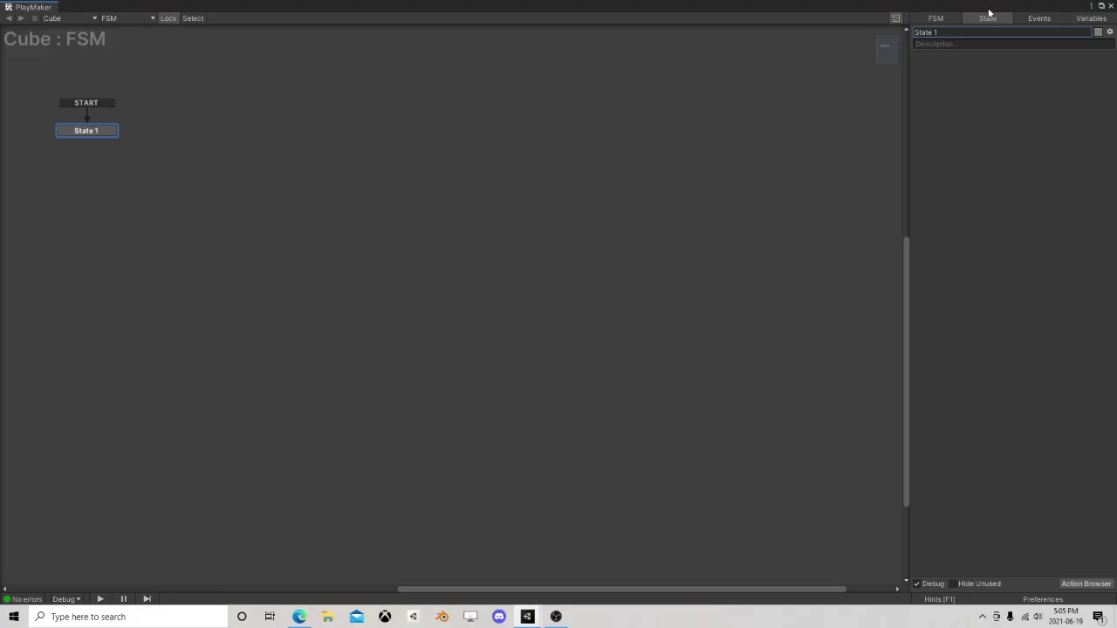
{"action": "left_click_drag", "start_coordinate": [988, 9], "coordinate": [664, 119]}
{"action": "left_click", "coordinate": [792, 116]}
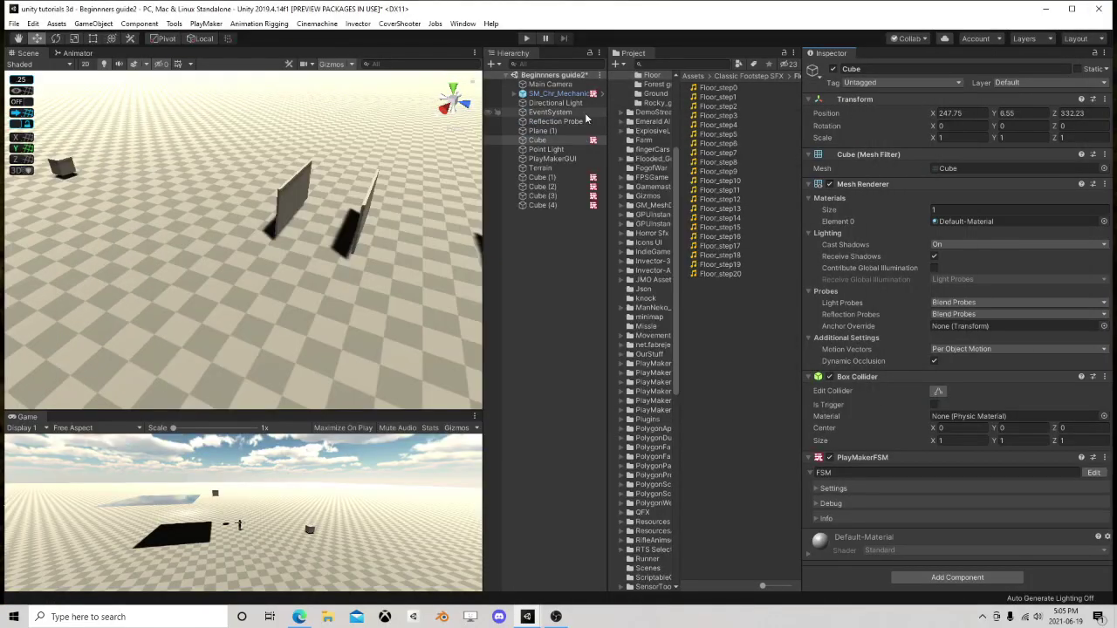
- Open the PlayMaker FSM of SM_Chr_Mechanic_Female_01 and check its RigidBody variable
{"action": "left_click", "coordinate": [558, 93]}
{"action": "scroll", "coordinate": [960, 504], "scroll_direction": "down", "scroll_amount": 2}
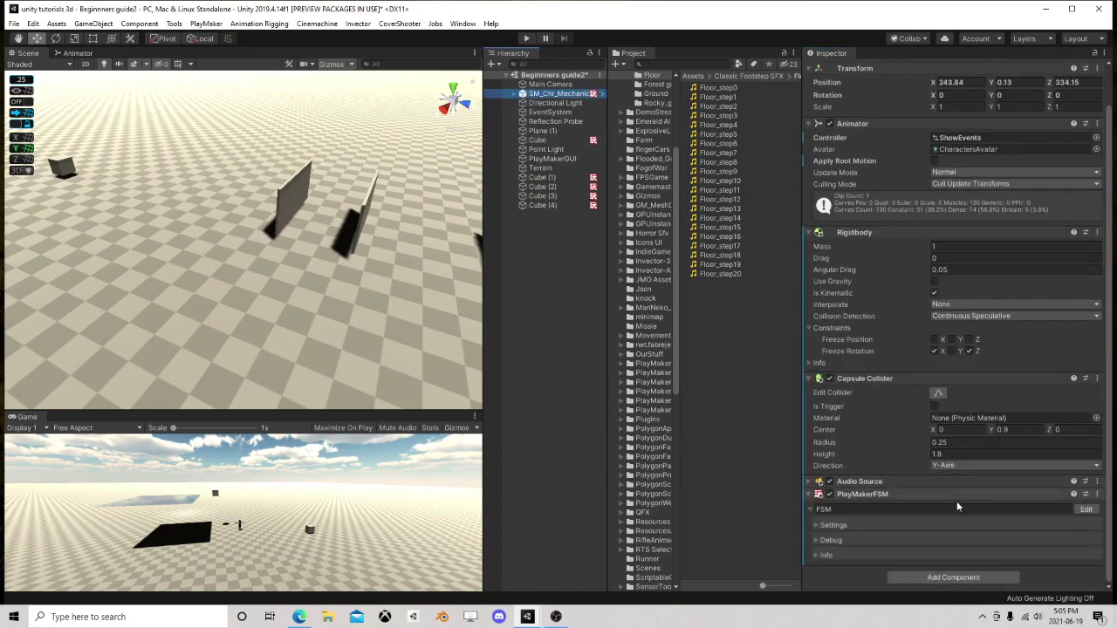
{"action": "left_click", "coordinate": [1086, 509]}
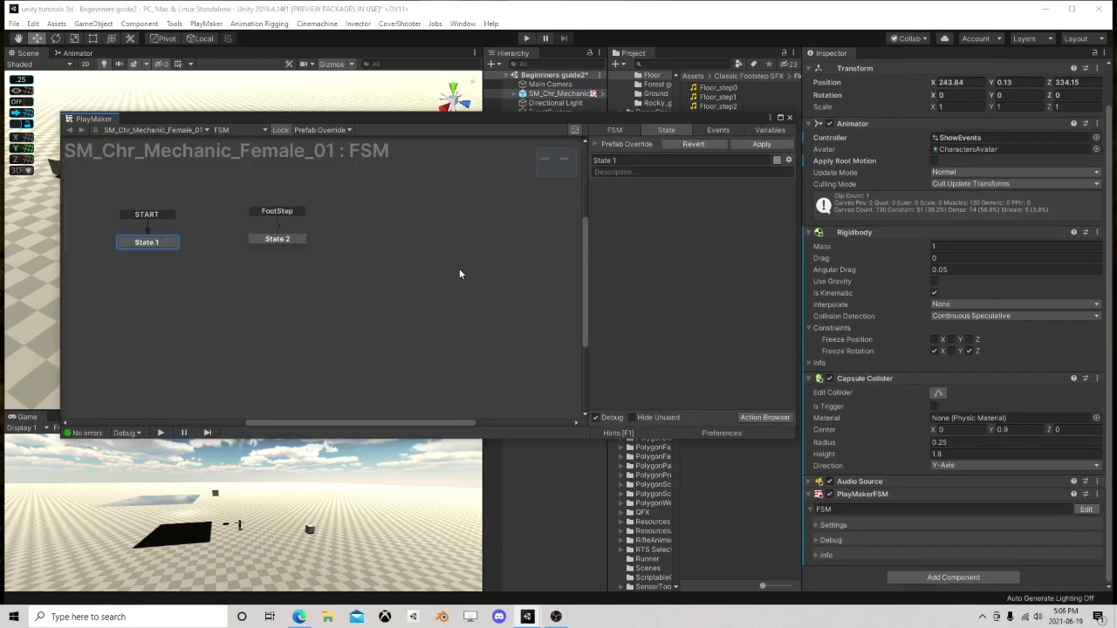
{"action": "left_click", "coordinate": [770, 129]}
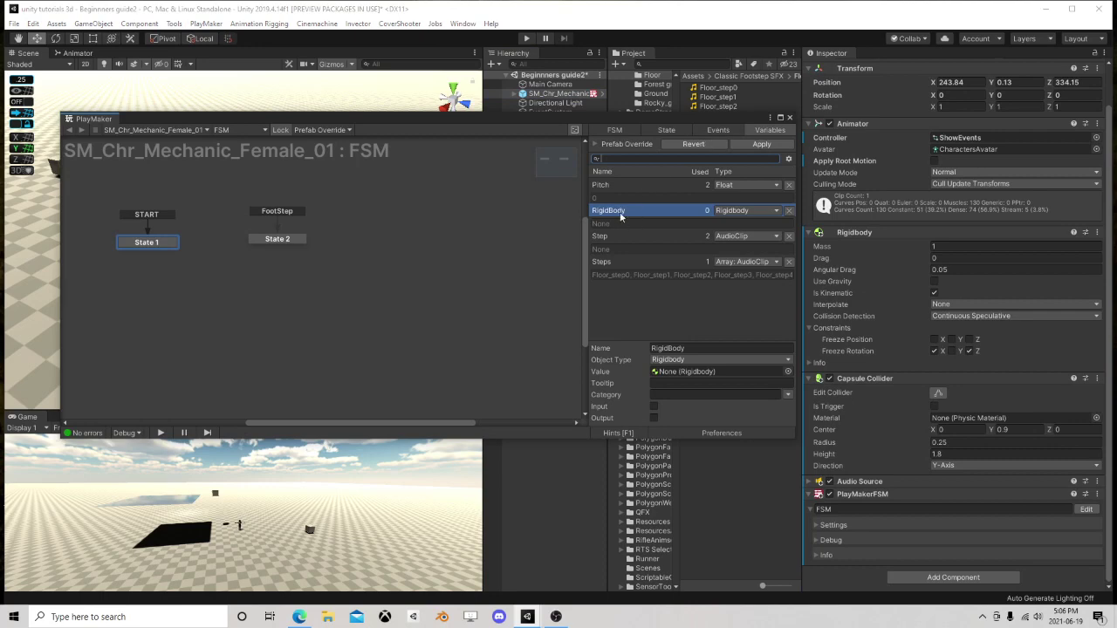
{"action": "left_click", "coordinate": [667, 130]}
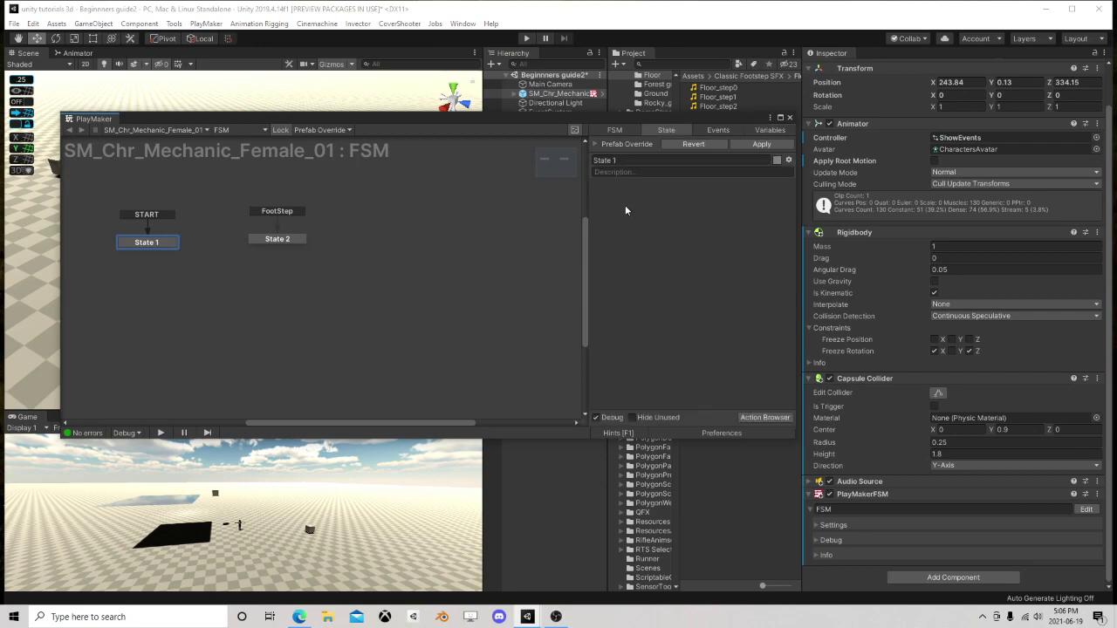
- Add a Get Component action to State 1 and store the component in the RigidBody variable
{"action": "left_click", "coordinate": [755, 419]}
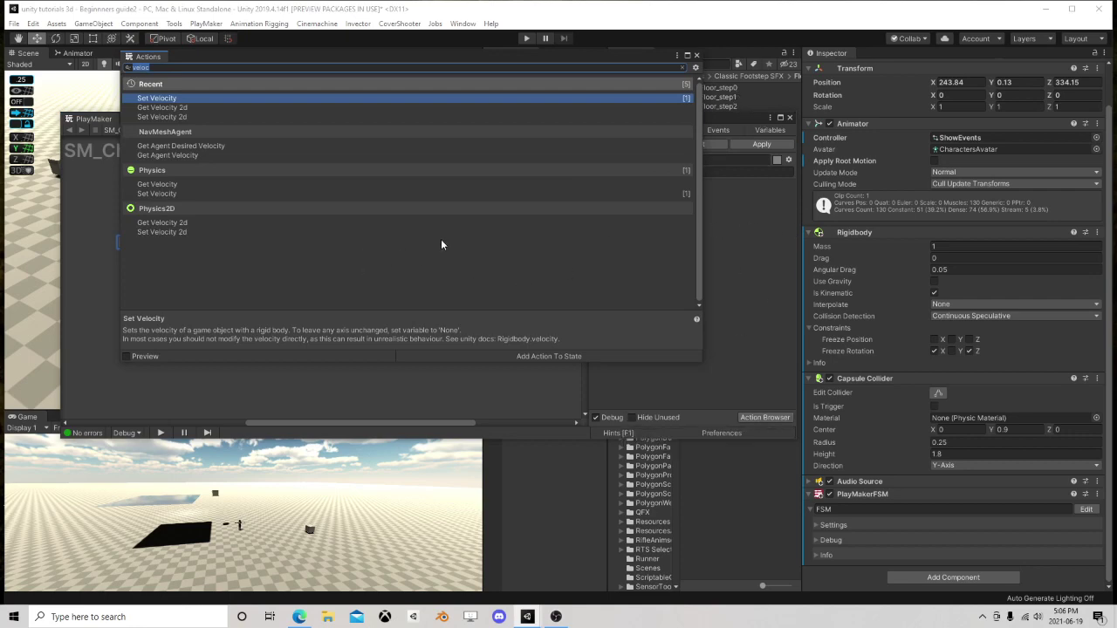
{"action": "type", "text": "get com"}
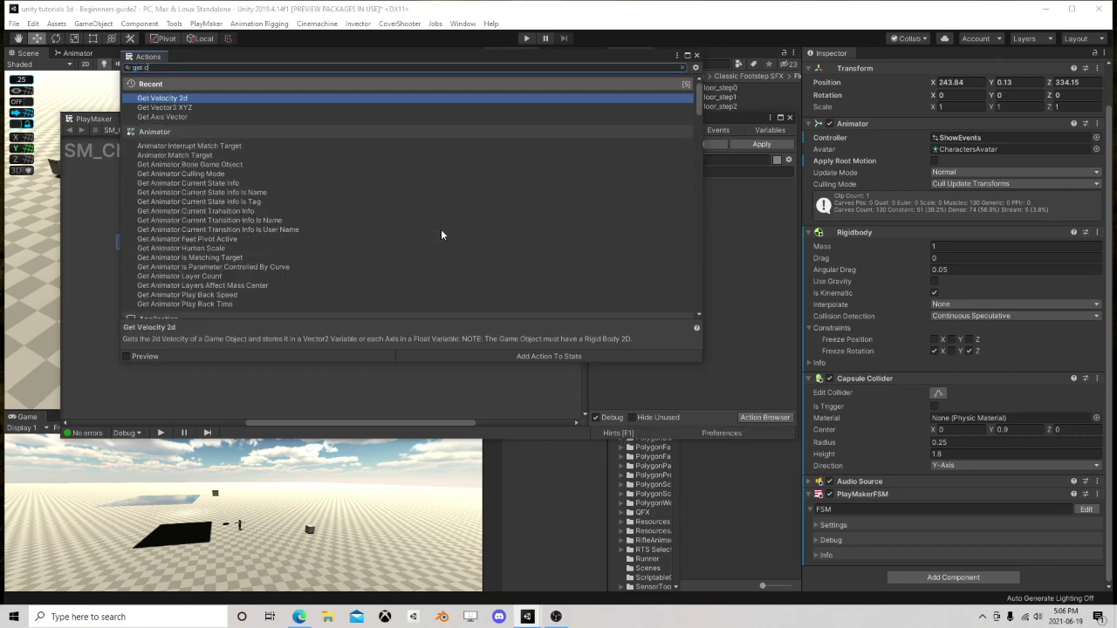
{"action": "double_click", "coordinate": [197, 98]}
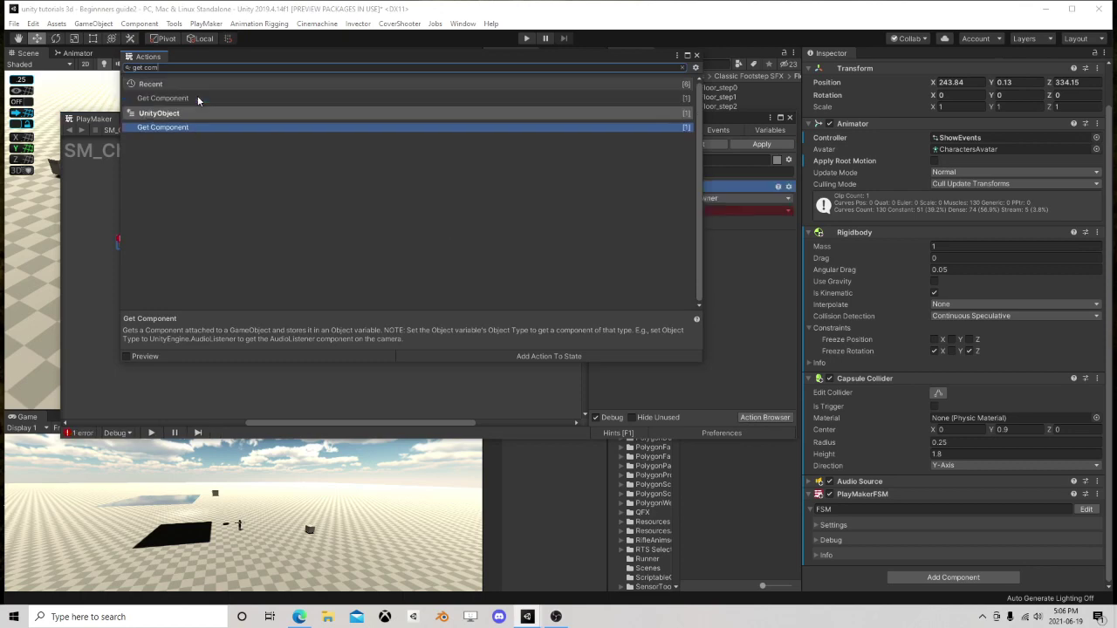
{"action": "left_click", "coordinate": [696, 55]}
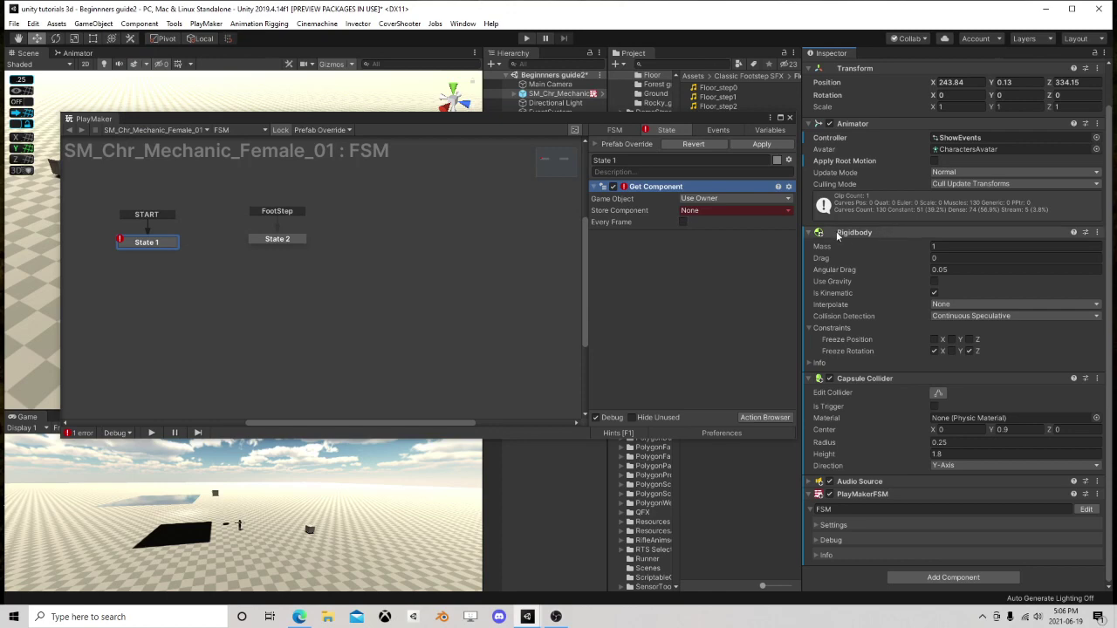
{"action": "left_click", "coordinate": [724, 210]}
{"action": "left_click", "coordinate": [715, 234]}
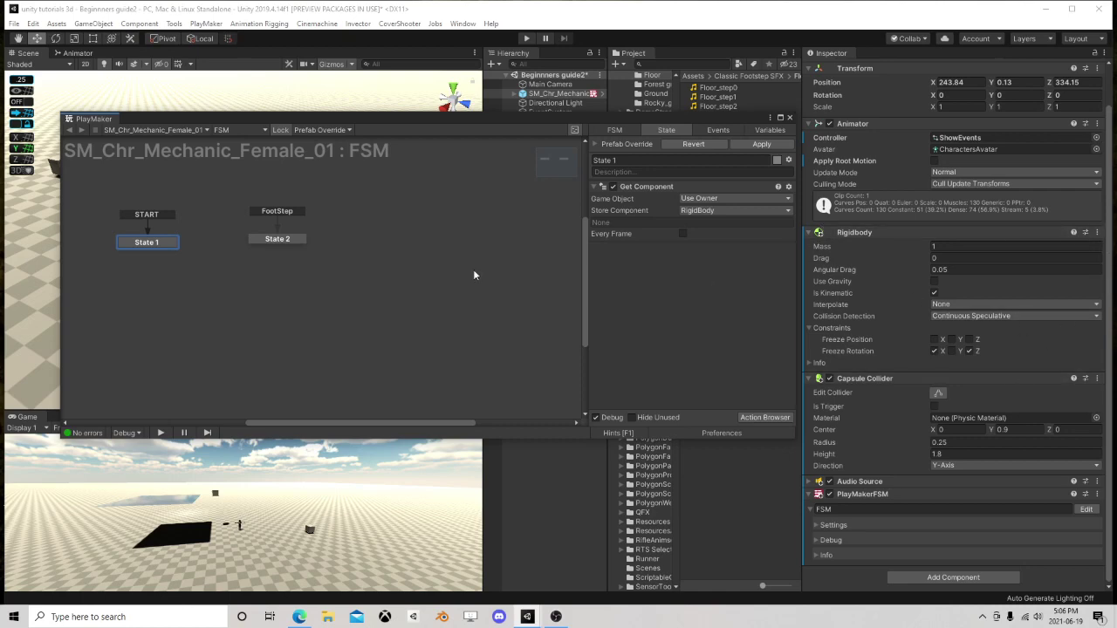
- Add a Call Method action and a Set Property action to State 1
{"action": "left_click", "coordinate": [749, 418]}
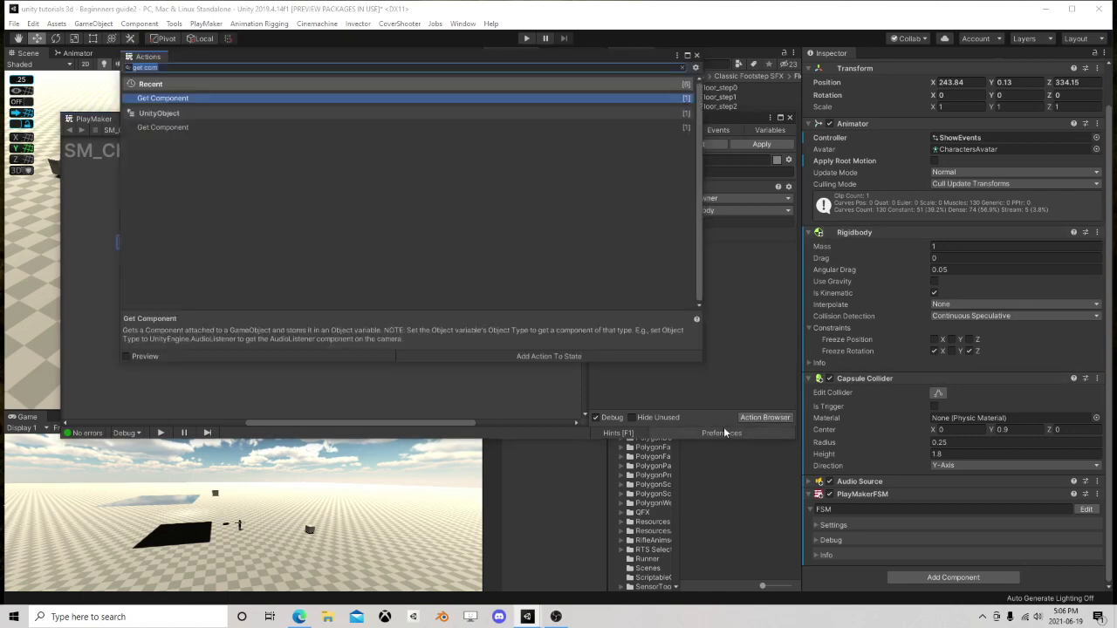
{"action": "type", "text": "call"}
{"action": "double_click", "coordinate": [160, 129]}
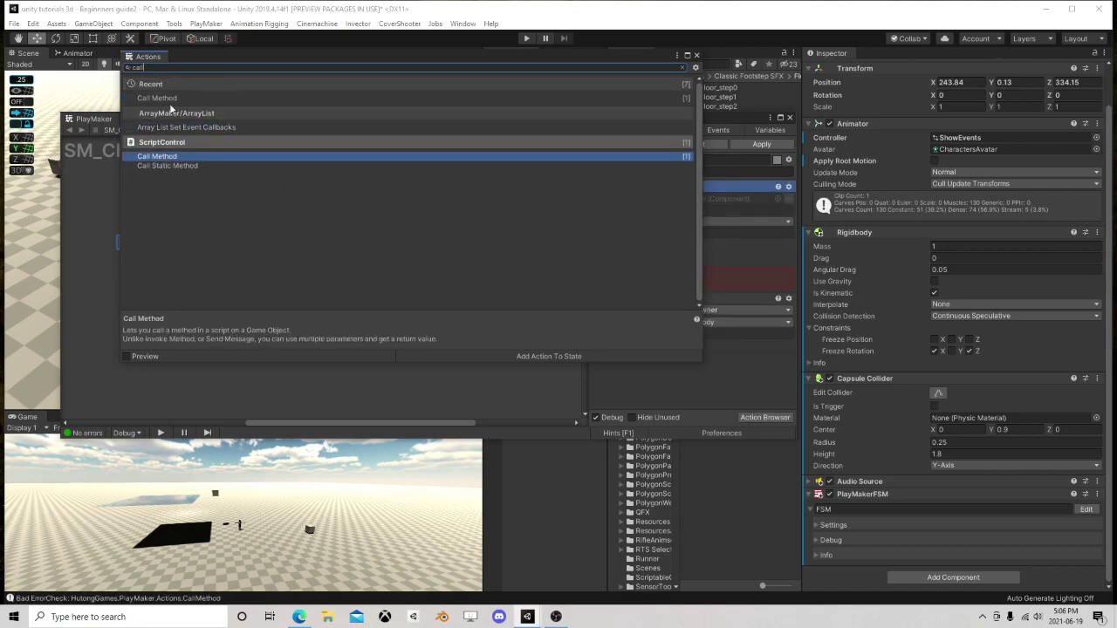
{"action": "left_click_drag", "start_coordinate": [158, 68], "coordinate": [86, 66]}
{"action": "type", "text": "set"}
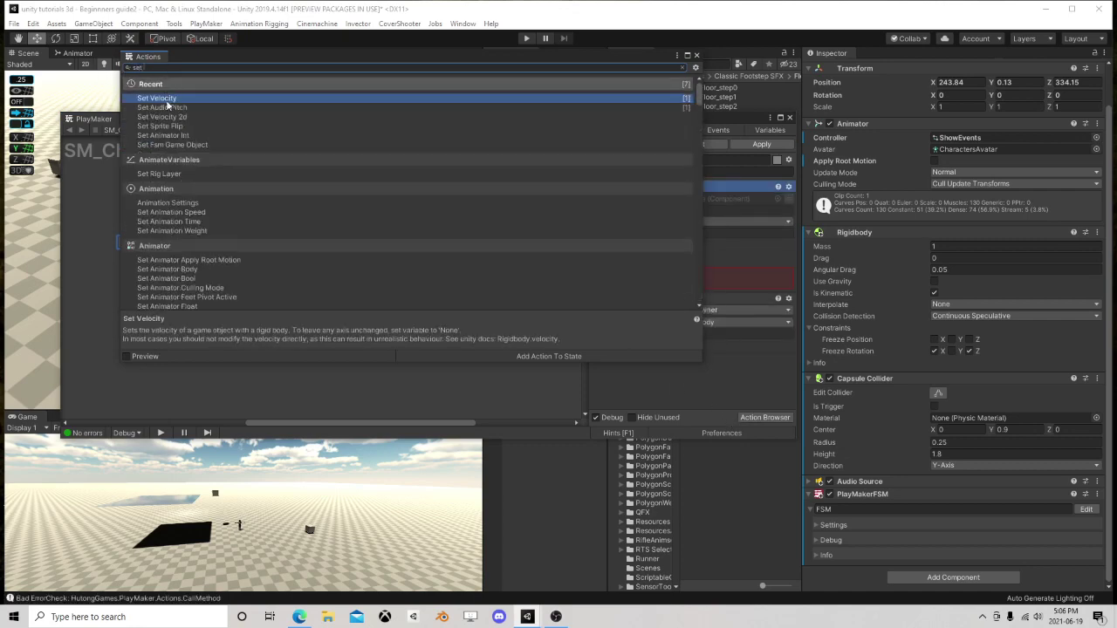
{"action": "type", "text": " p"}
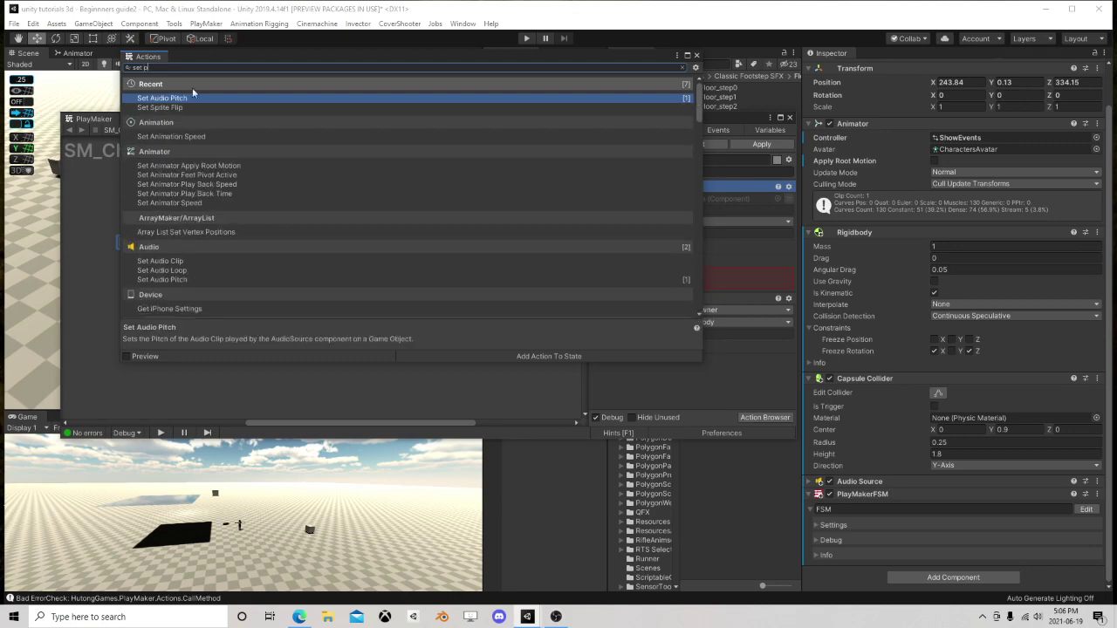
{"action": "type", "text": "r"}
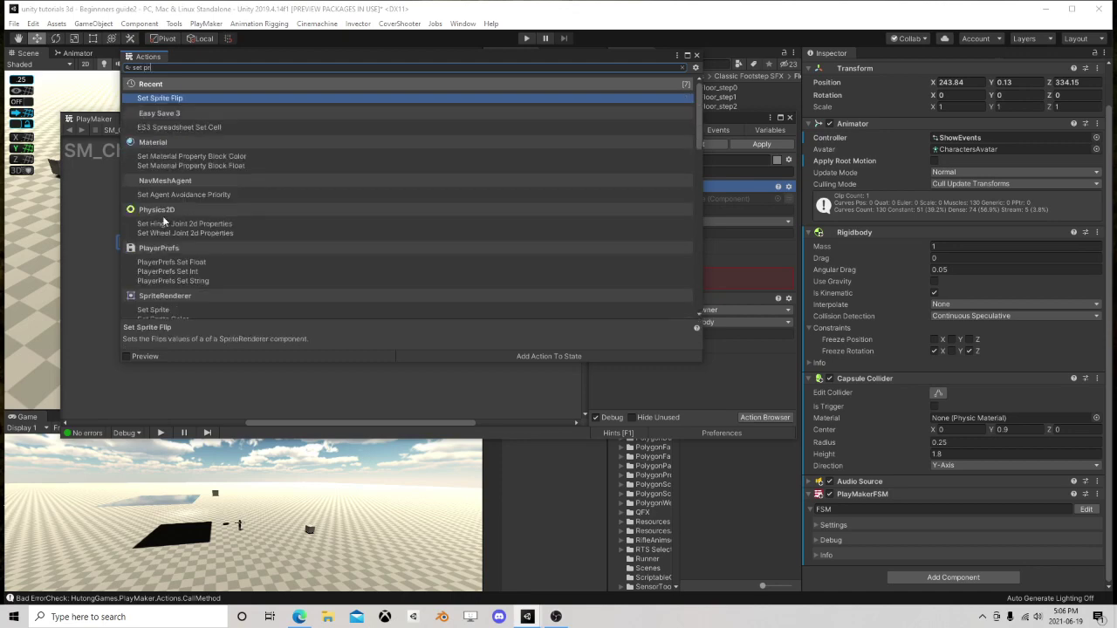
{"action": "type", "text": "o"}
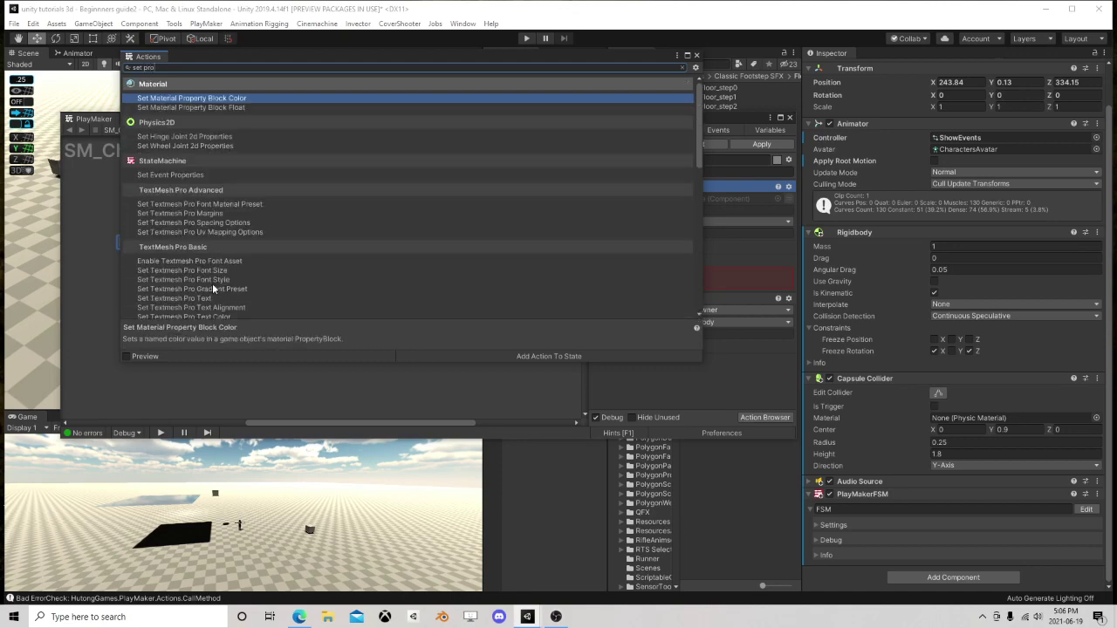
{"action": "scroll", "coordinate": [186, 190], "scroll_direction": "down", "scroll_amount": 10}
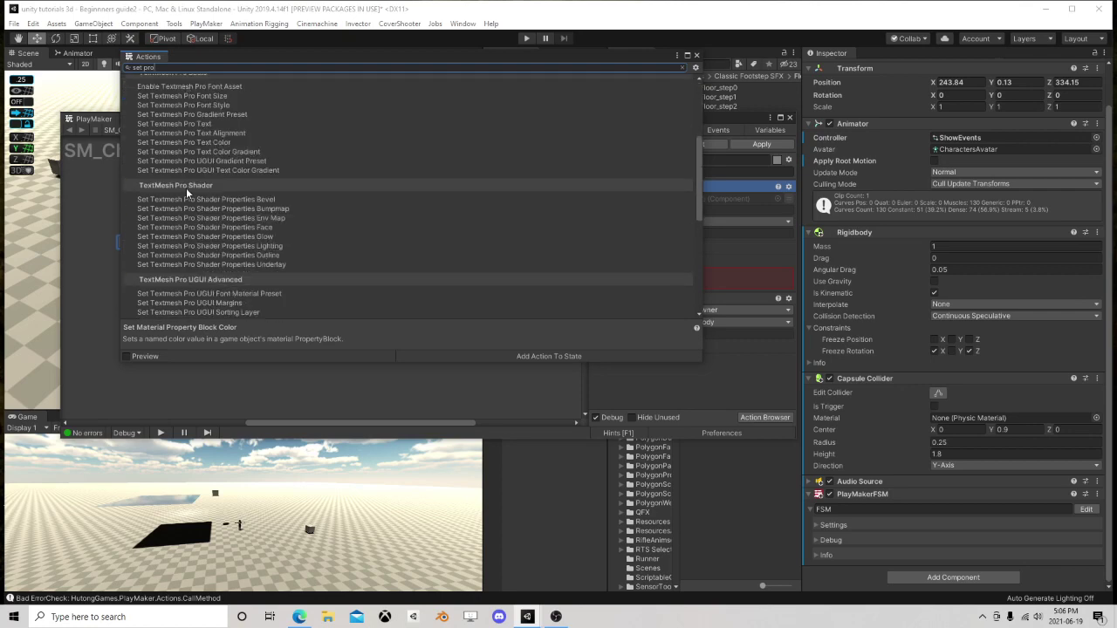
{"action": "double_click", "coordinate": [158, 286]}
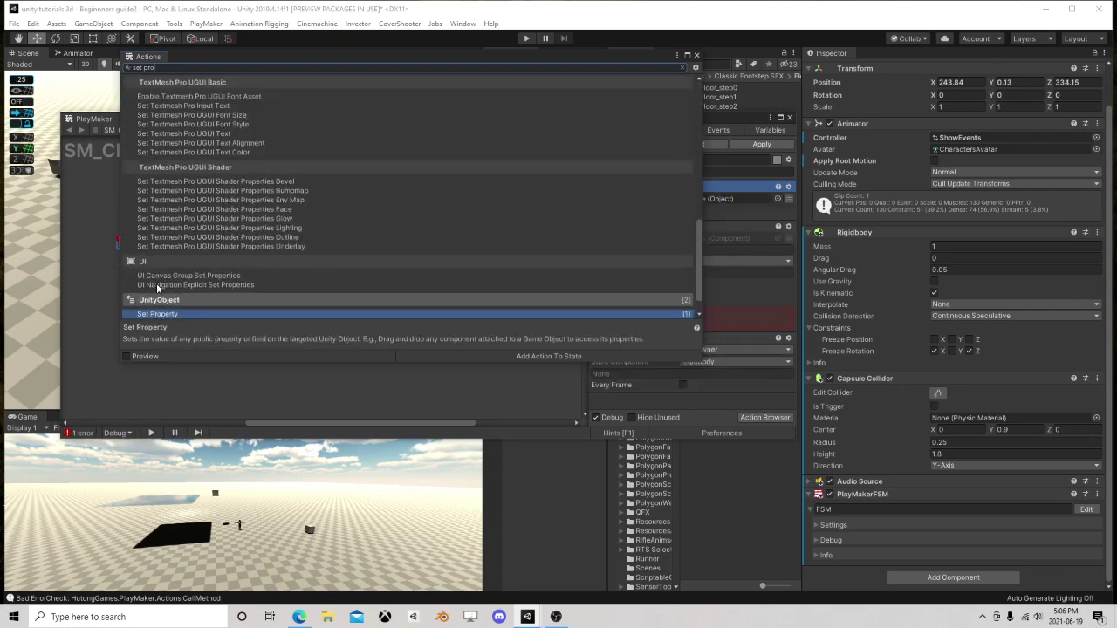
{"action": "left_click", "coordinate": [697, 56]}
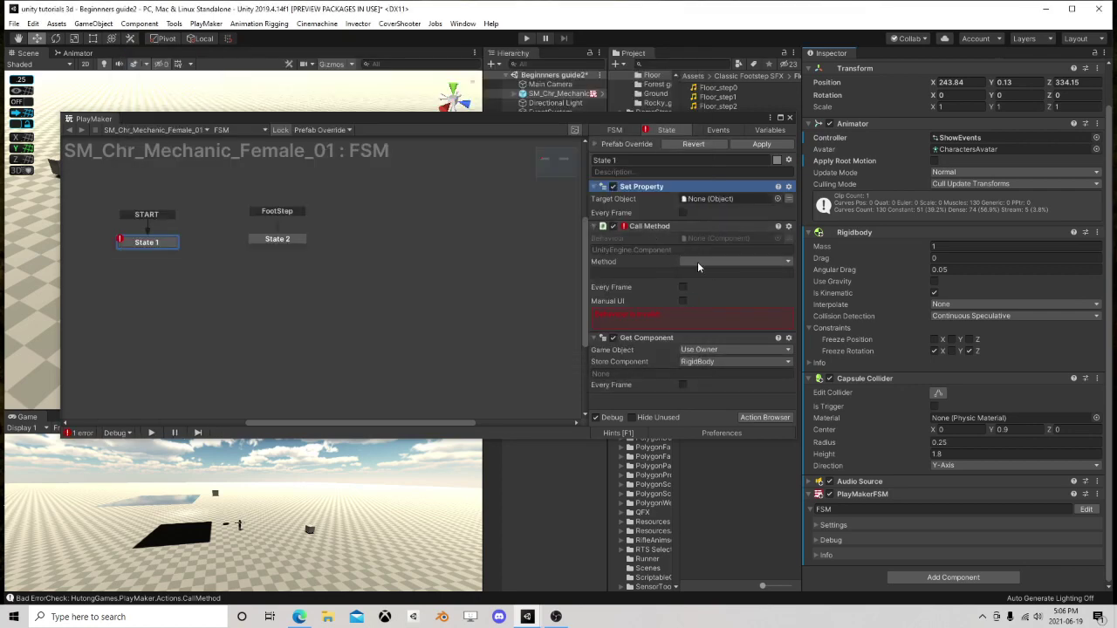
- Set the Call Method action's behaviour to RigidBody and its method to AddForce (Vector3)
{"action": "left_click", "coordinate": [743, 238]}
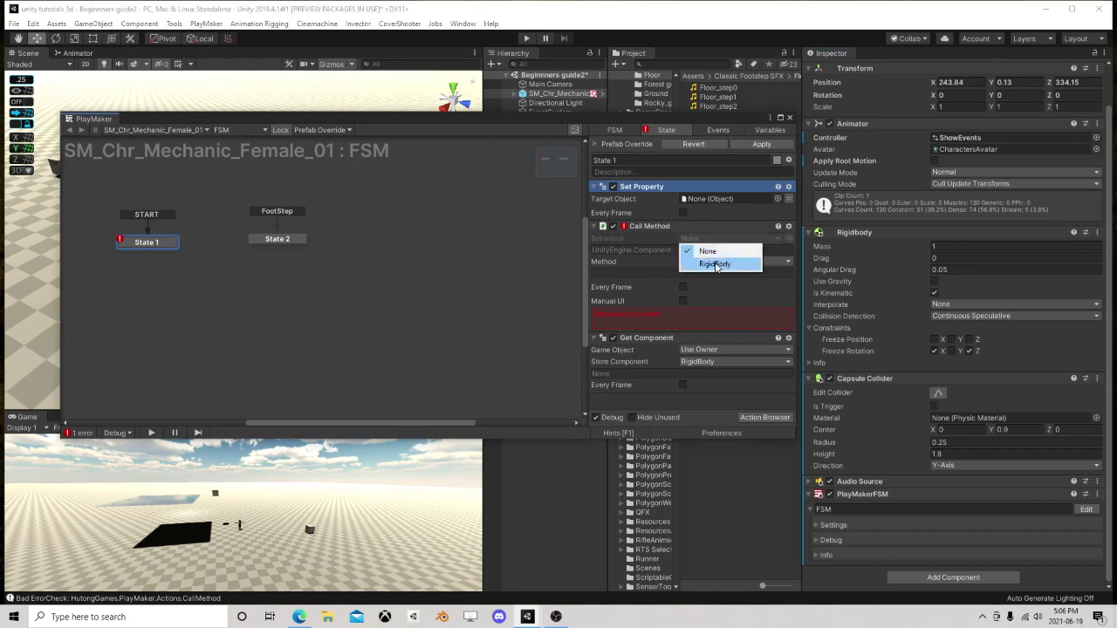
{"action": "left_click", "coordinate": [717, 263]}
{"action": "left_click", "coordinate": [695, 274]}
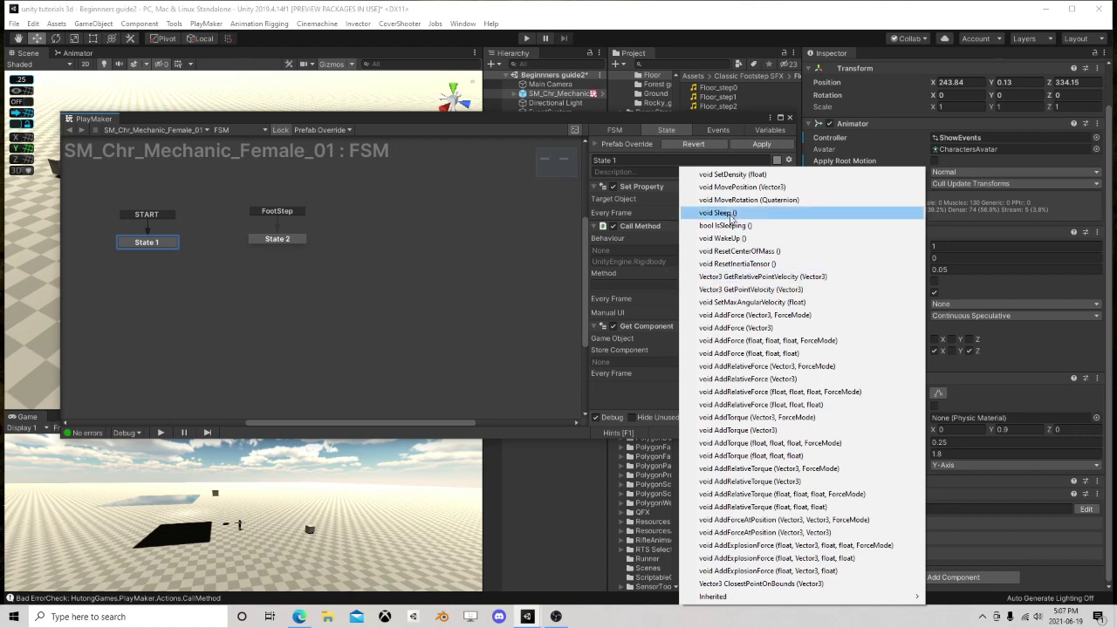
{"action": "left_click", "coordinate": [742, 327]}
- Remove the Call Method action from State 1 and move Set Property below Get Component
{"action": "left_click", "coordinate": [643, 227]}
{"action": "right_click", "coordinate": [642, 227]}
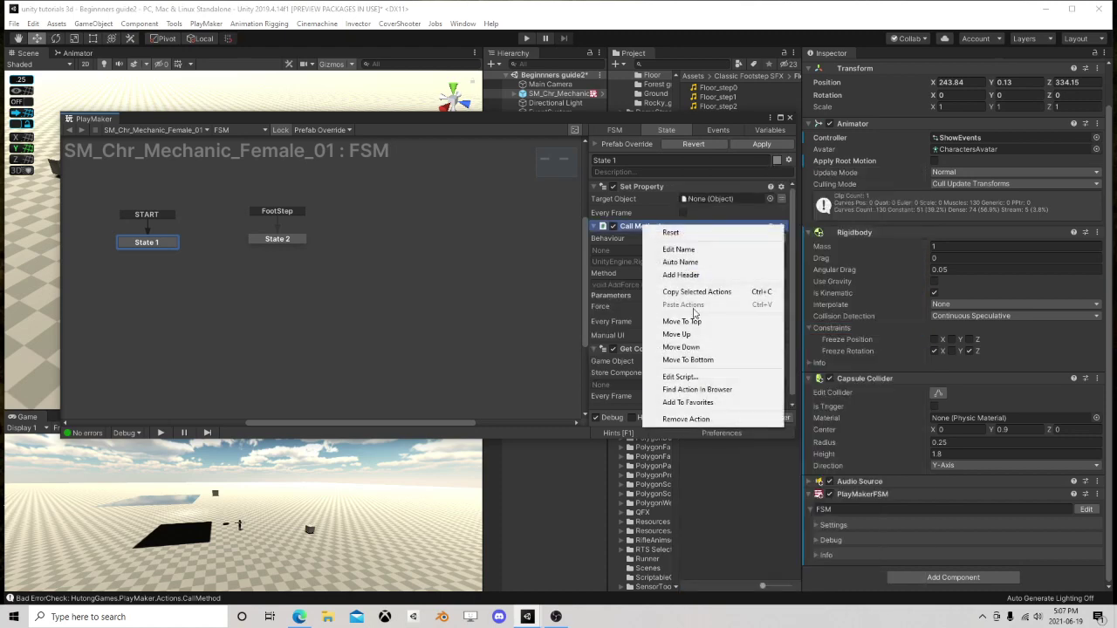
{"action": "left_click", "coordinate": [685, 421]}
{"action": "left_click_drag", "start_coordinate": [646, 187], "coordinate": [717, 269]}
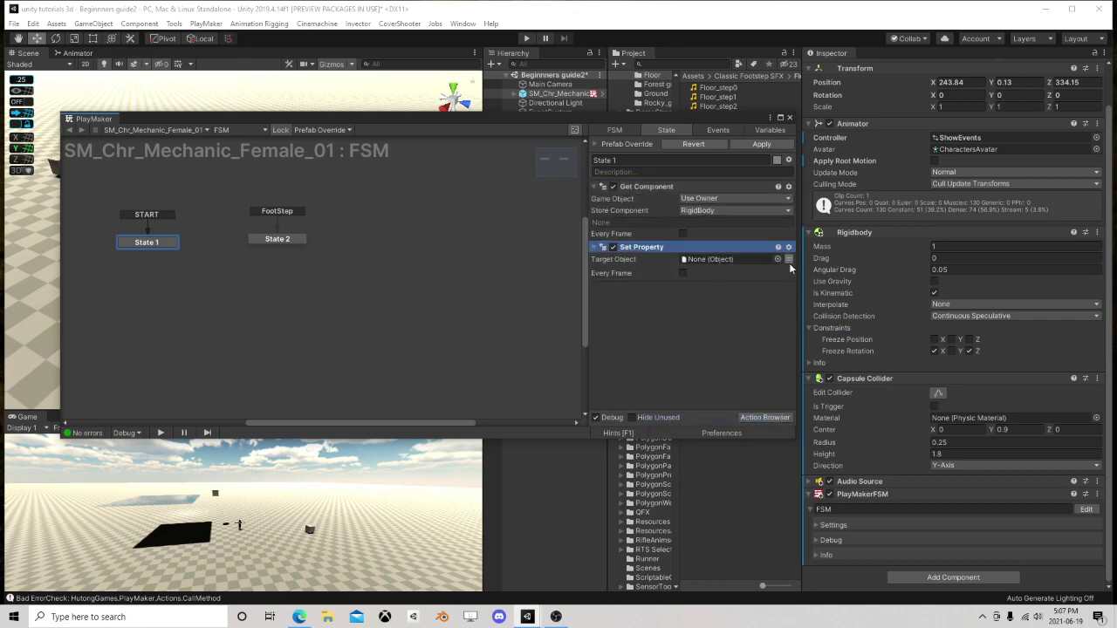
- Target the RigidBody variable in the Set Property action and set its isKinematic property to true
{"action": "left_click", "coordinate": [788, 259]}
{"action": "left_click", "coordinate": [715, 286]}
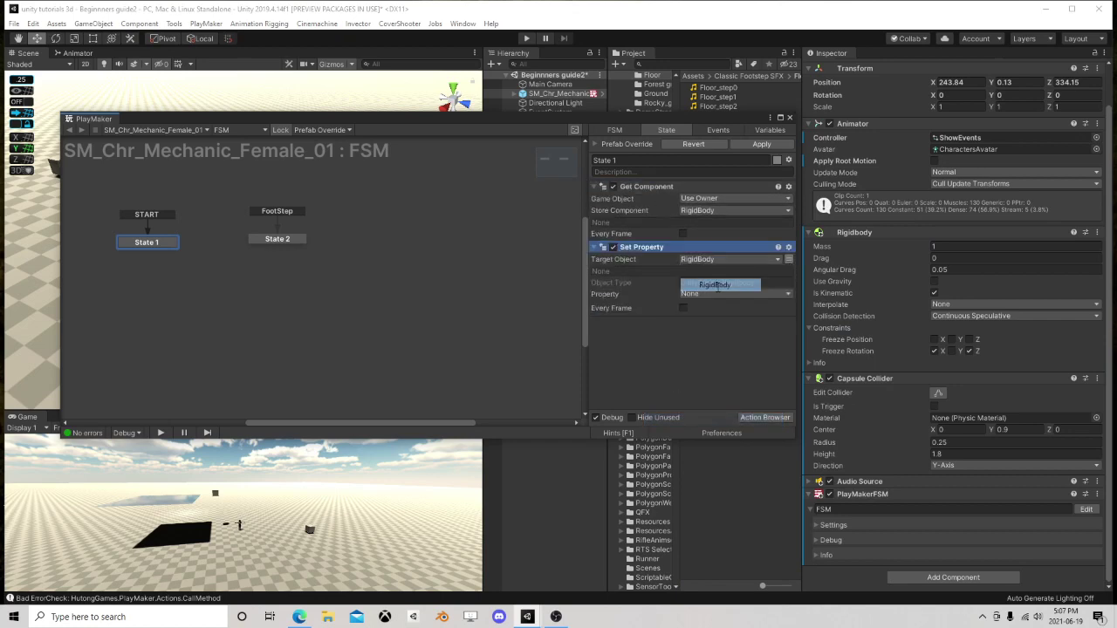
{"action": "left_click", "coordinate": [707, 294]}
{"action": "left_click", "coordinate": [751, 231]}
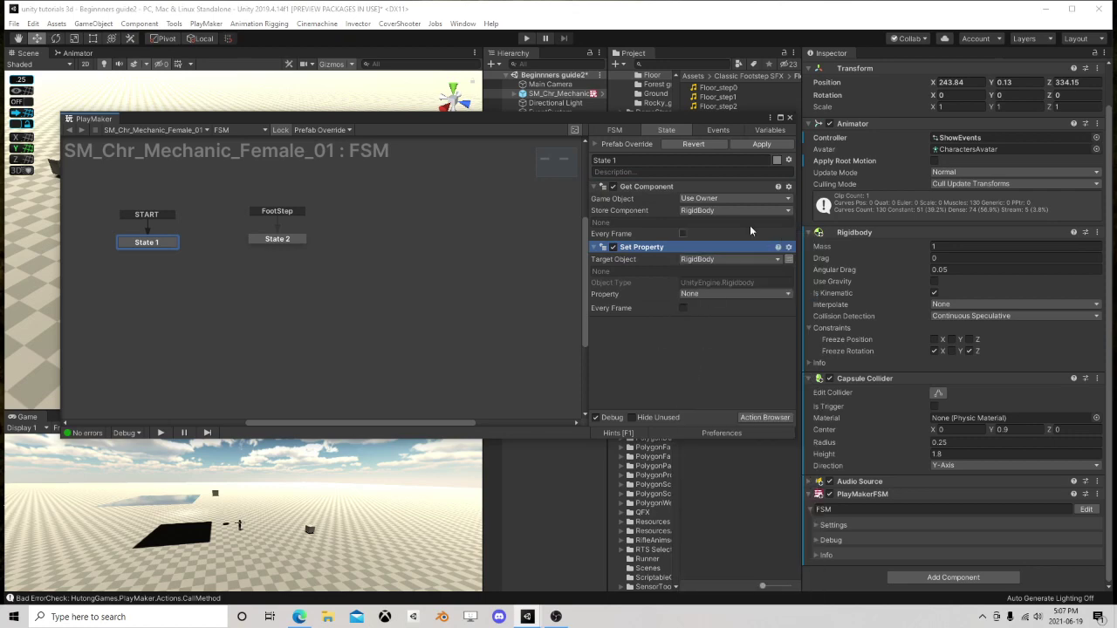
{"action": "left_click", "coordinate": [768, 131]}
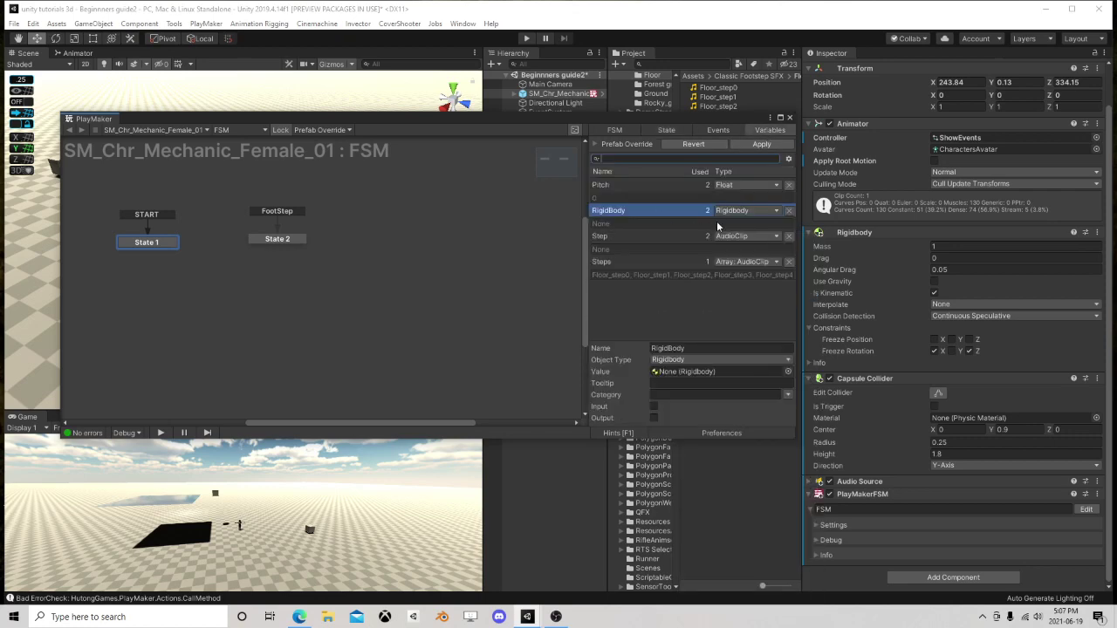
{"action": "left_click", "coordinate": [670, 131]}
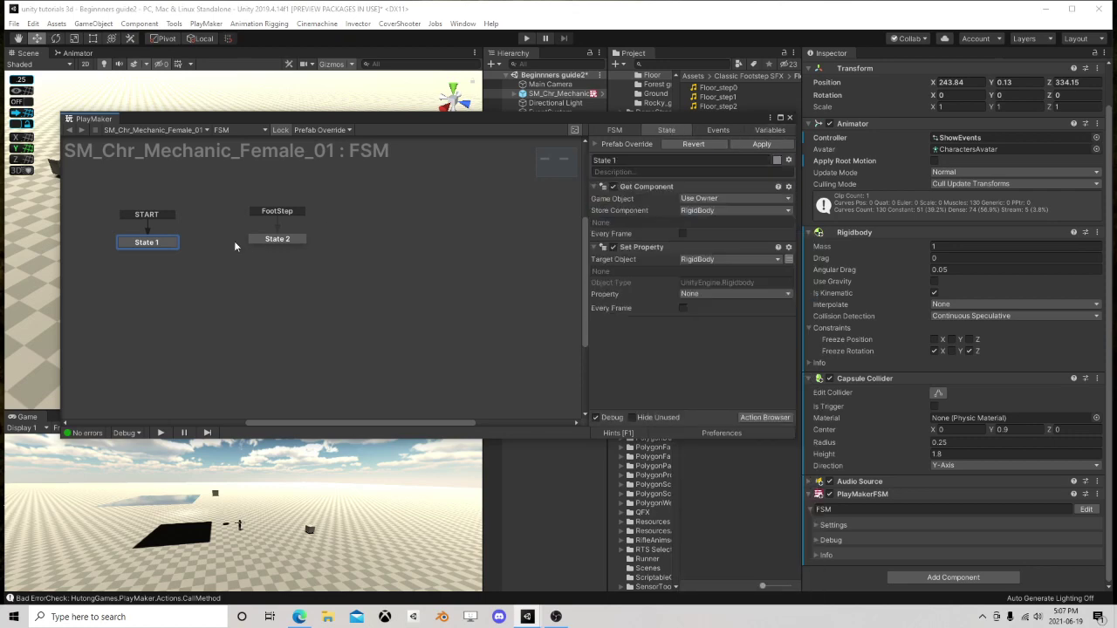
{"action": "left_click", "coordinate": [699, 295]}
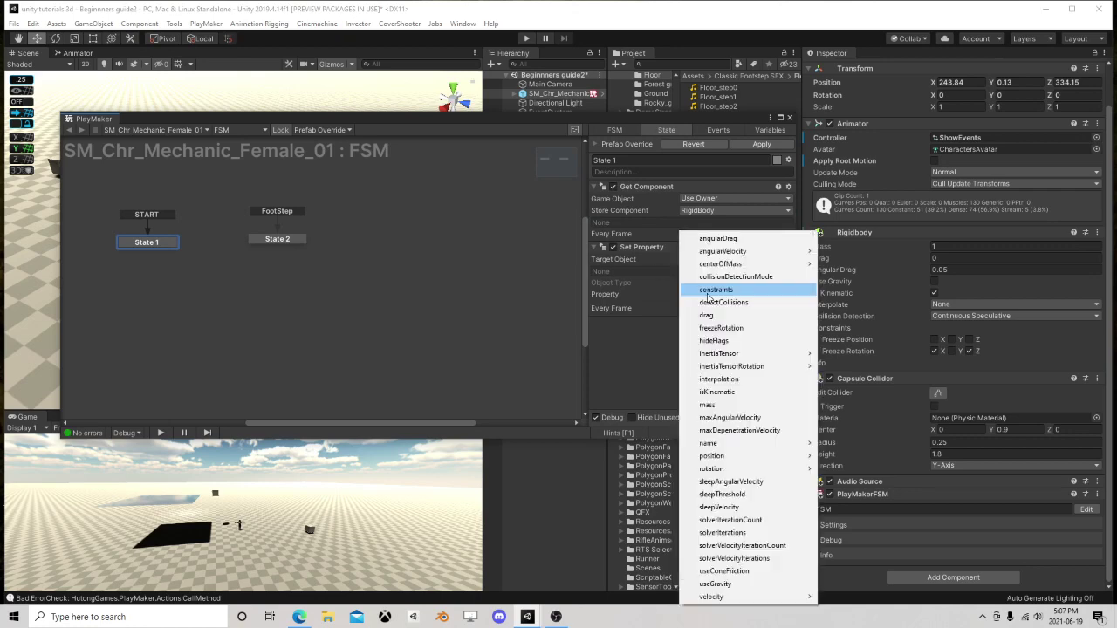
{"action": "left_click", "coordinate": [718, 393]}
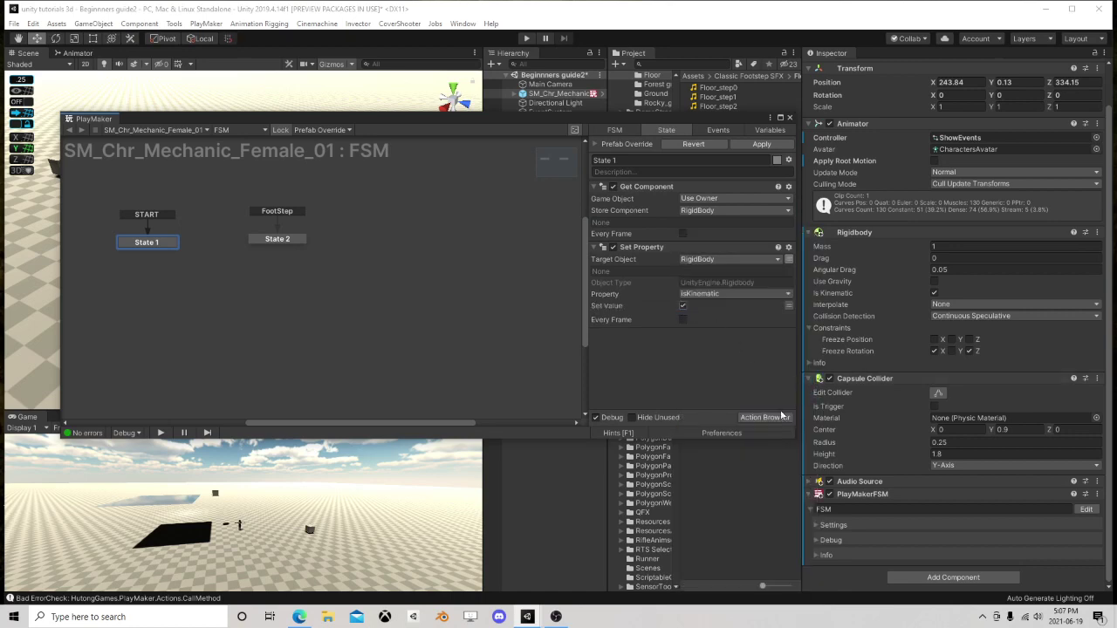
- Disable Is Kinematic on the character's Rigidbody, test the FSM in Play mode, and close its editor
{"action": "left_click", "coordinate": [935, 294]}
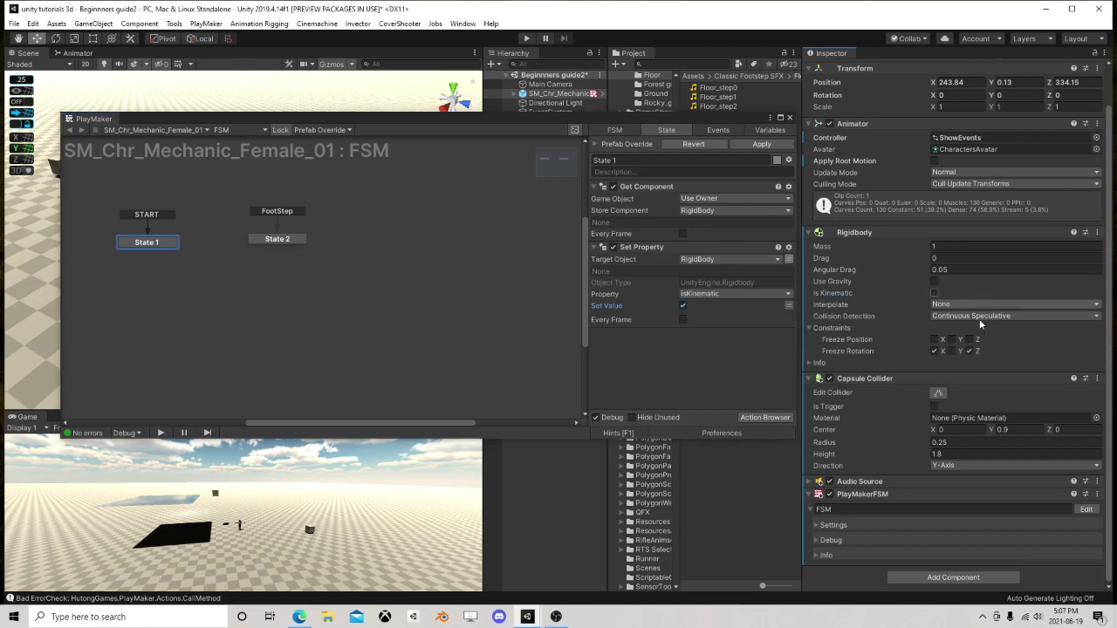
{"action": "left_click", "coordinate": [527, 38]}
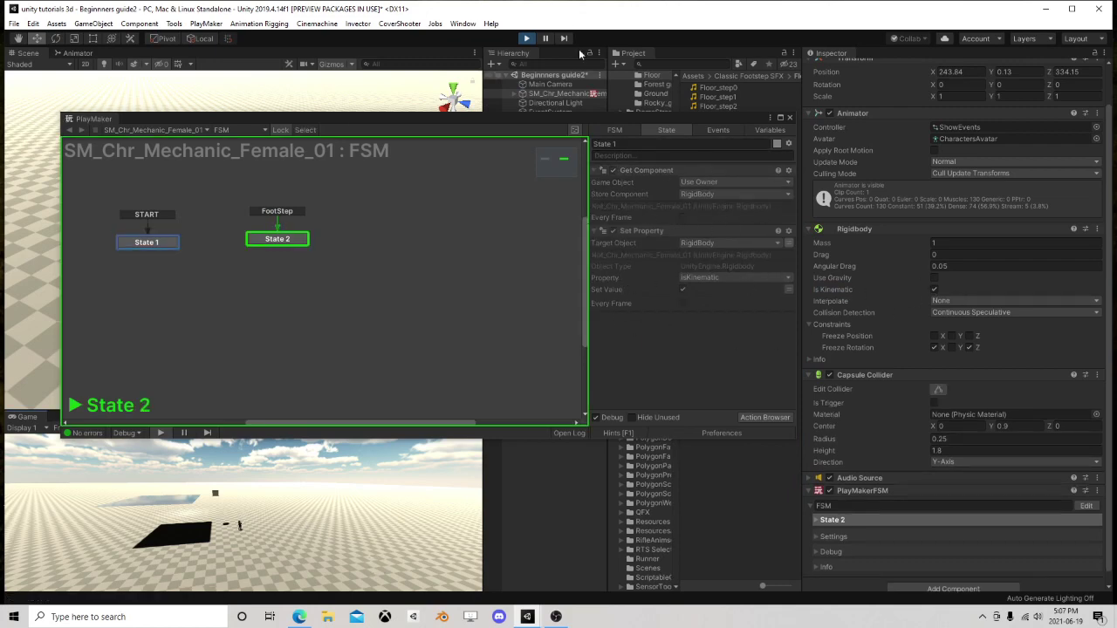
{"action": "left_click", "coordinate": [527, 37]}
{"action": "left_click", "coordinate": [790, 117]}
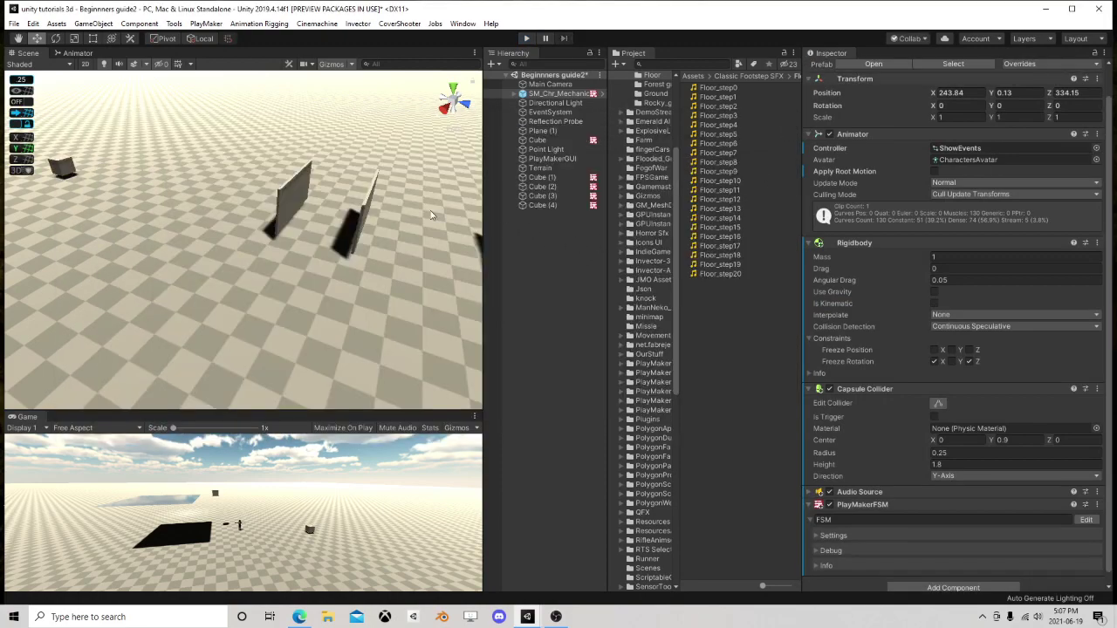
- Widen the Project window and its folder tree, and collapse the Classic Footstep SFX folder
{"action": "right_click_drag", "start_coordinate": [430, 215], "coordinate": [349, 246]}
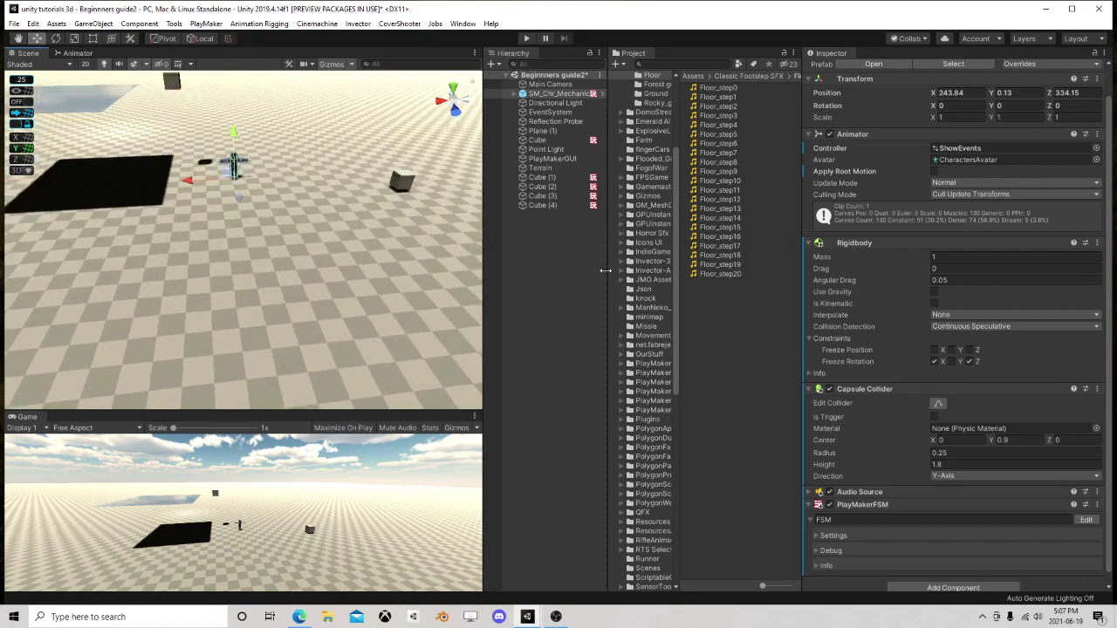
{"action": "left_click_drag", "start_coordinate": [604, 270], "coordinate": [515, 275]}
{"action": "left_click_drag", "start_coordinate": [586, 276], "coordinate": [662, 322]}
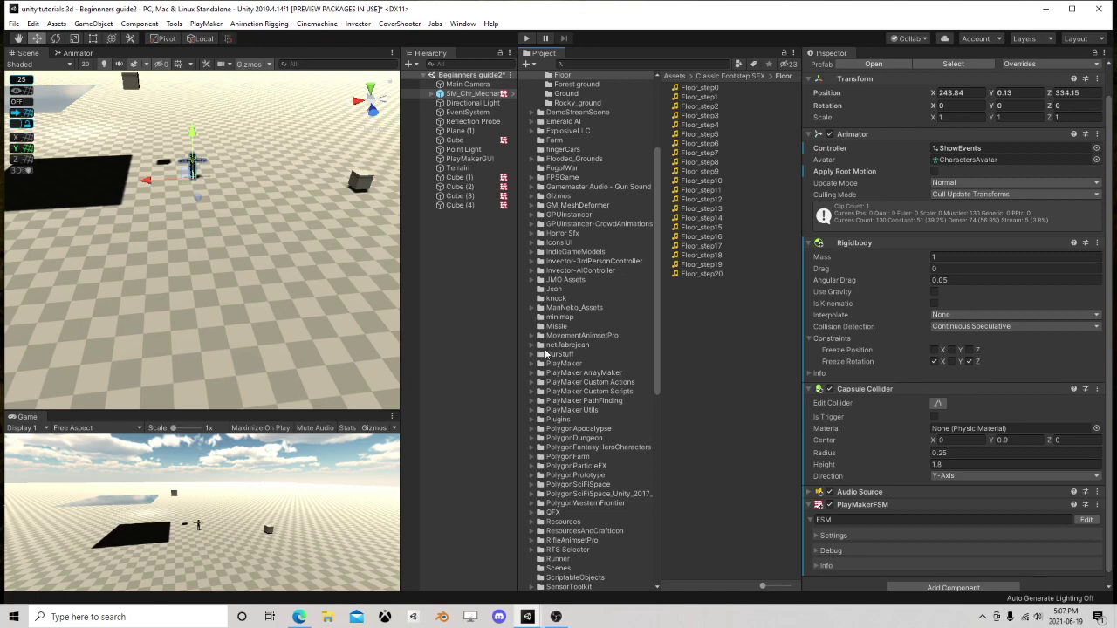
{"action": "scroll", "coordinate": [550, 351], "scroll_direction": "up", "scroll_amount": 4}
{"action": "left_click", "coordinate": [533, 215]}
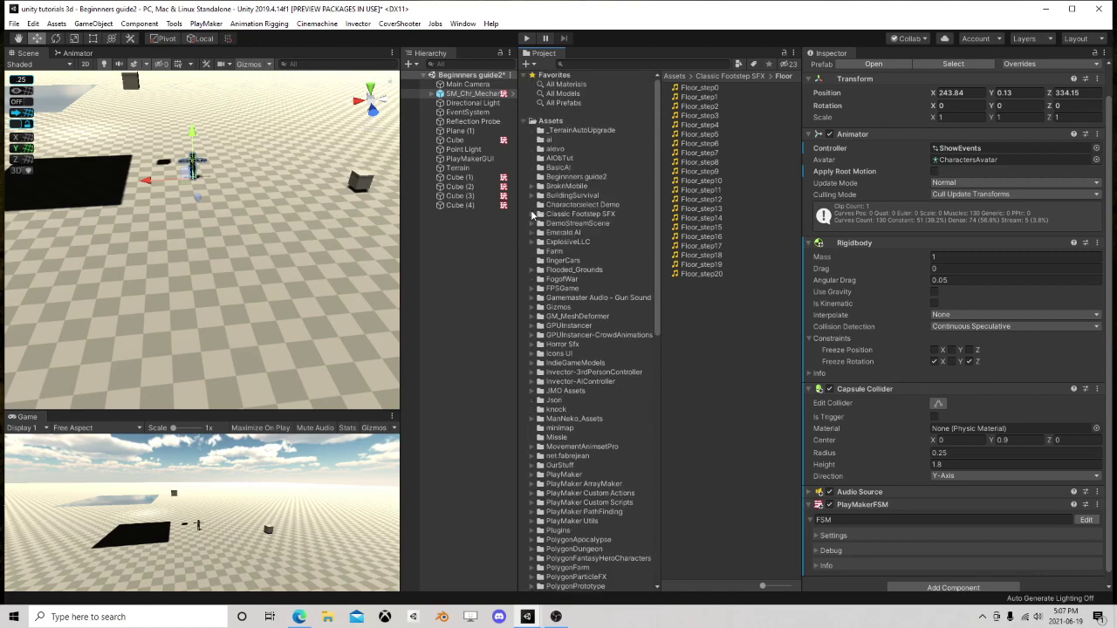
{"action": "middle_click_drag", "start_coordinate": [197, 224], "coordinate": [296, 201]}
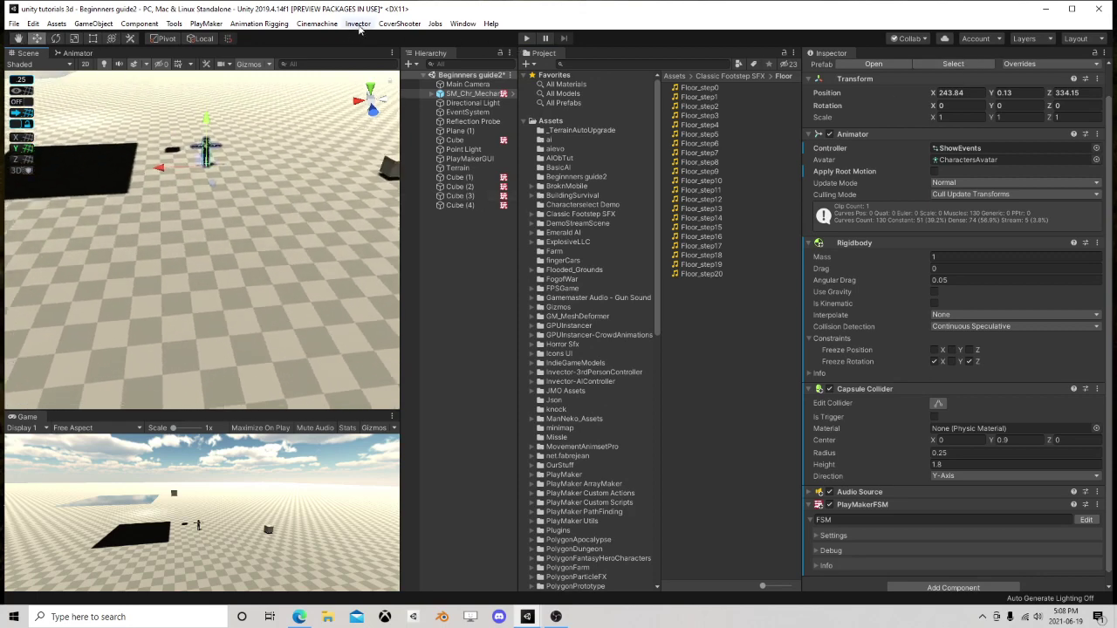
- Open the Lighting Settings window and dock it beside the Inspector
{"action": "left_click", "coordinate": [463, 24]}
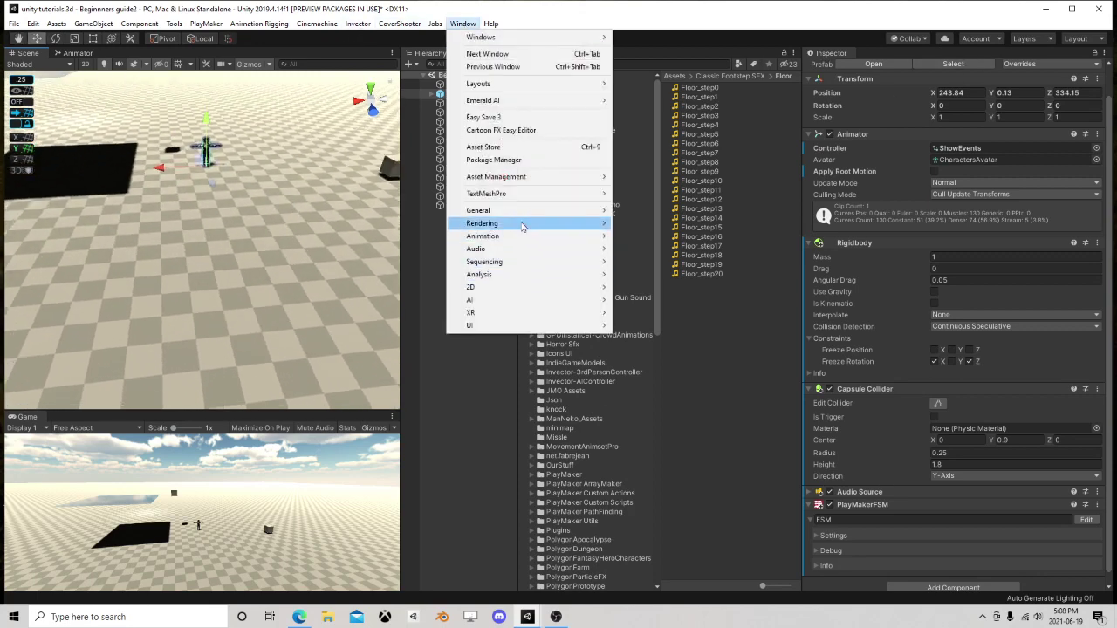
{"action": "left_click", "coordinate": [464, 375]}
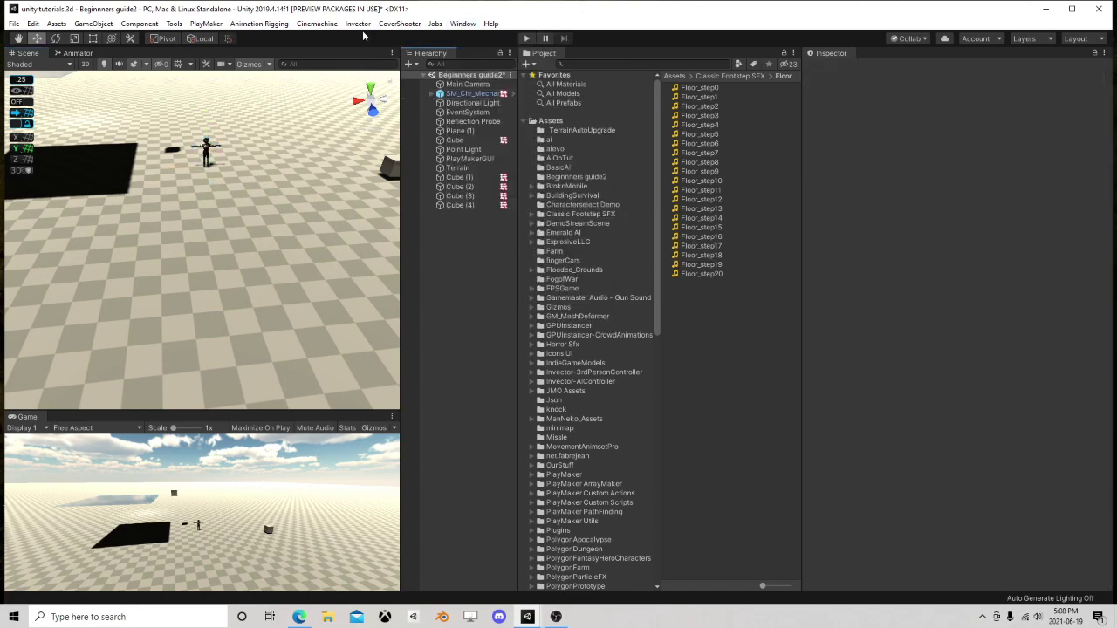
{"action": "left_click", "coordinate": [462, 23]}
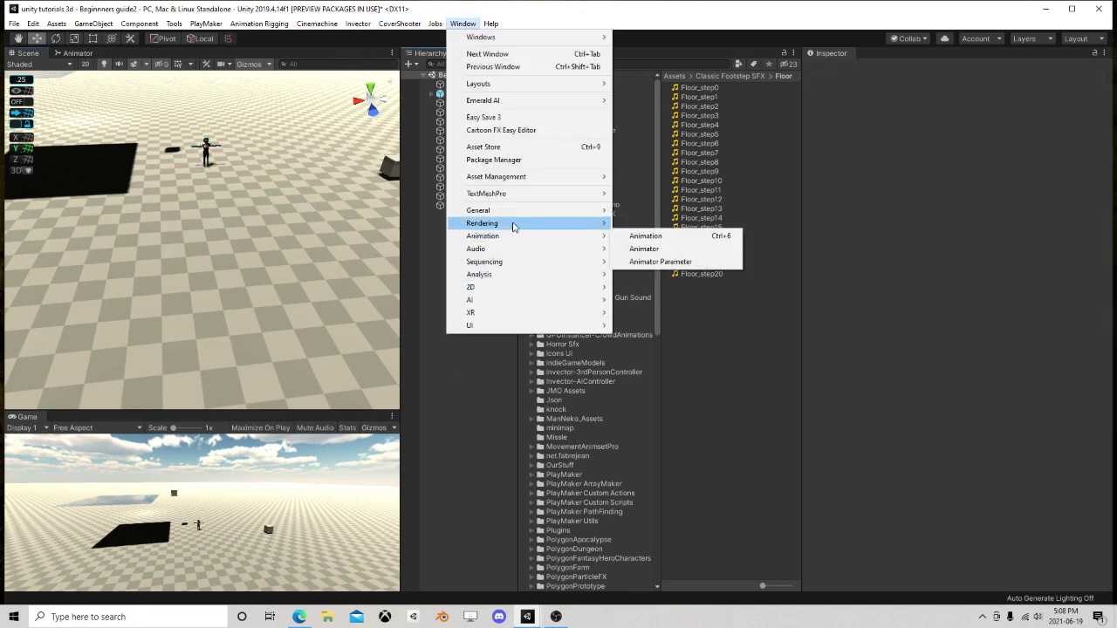
{"action": "mouse_move", "coordinate": [513, 226]}
{"action": "left_click", "coordinate": [649, 230]}
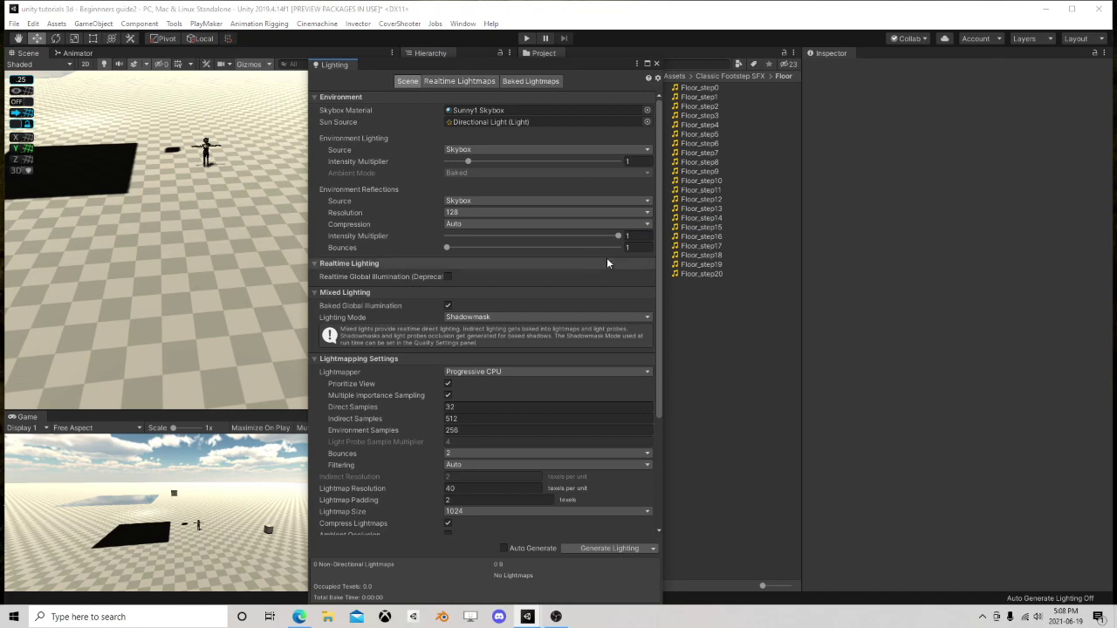
{"action": "left_click_drag", "start_coordinate": [337, 66], "coordinate": [883, 54]}
- Examine the scene's environment, lightmapping and Auto Generate lighting options, and return to the Inspector
{"action": "scroll", "coordinate": [849, 458], "scroll_direction": "down", "scroll_amount": 3}
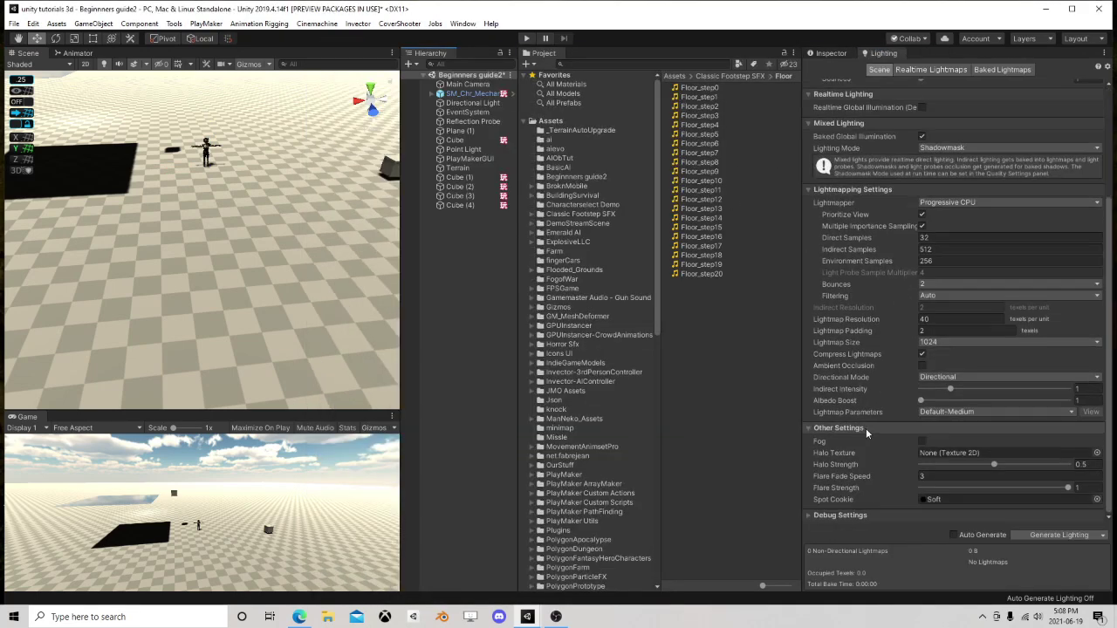
{"action": "scroll", "coordinate": [274, 301], "scroll_direction": "down", "scroll_amount": 3}
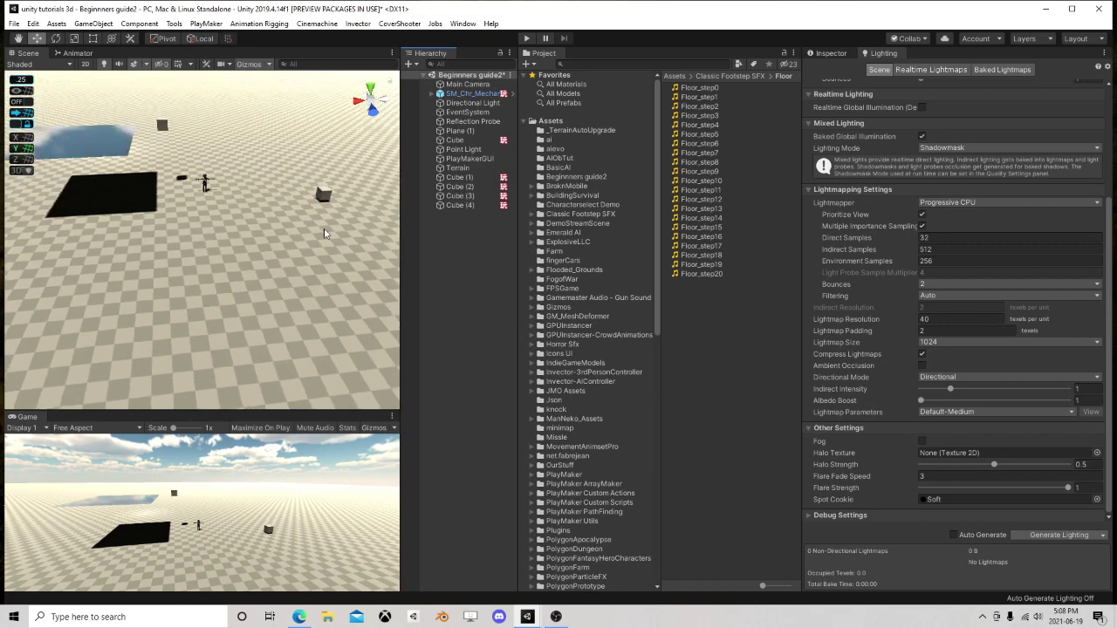
{"action": "scroll", "coordinate": [262, 285], "scroll_direction": "up", "scroll_amount": 5}
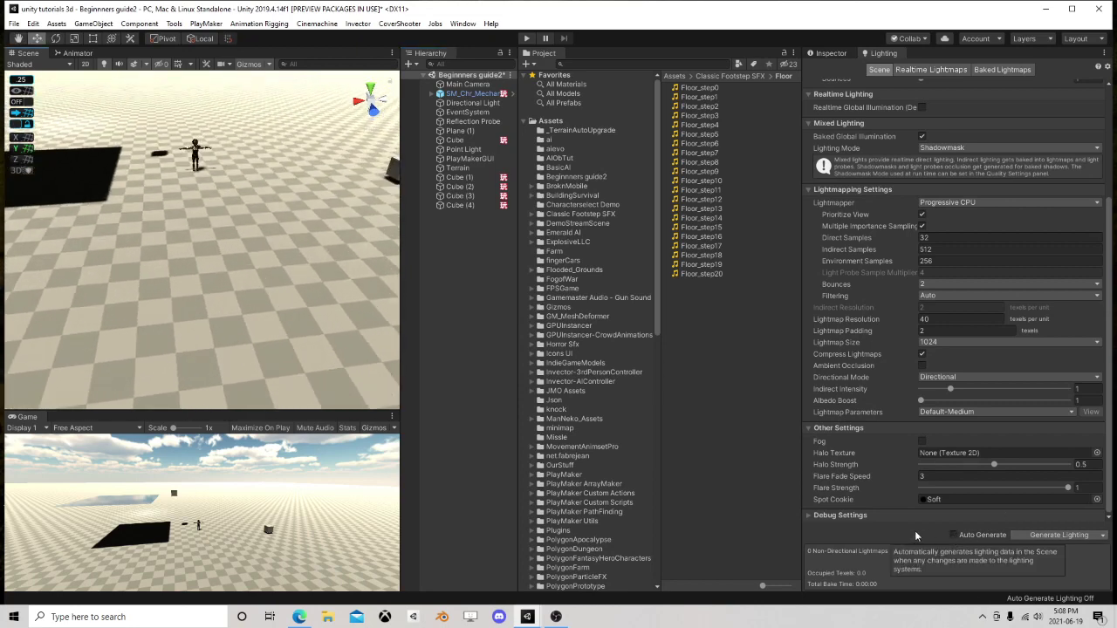
{"action": "scroll", "coordinate": [1002, 513], "scroll_direction": "up", "scroll_amount": 5}
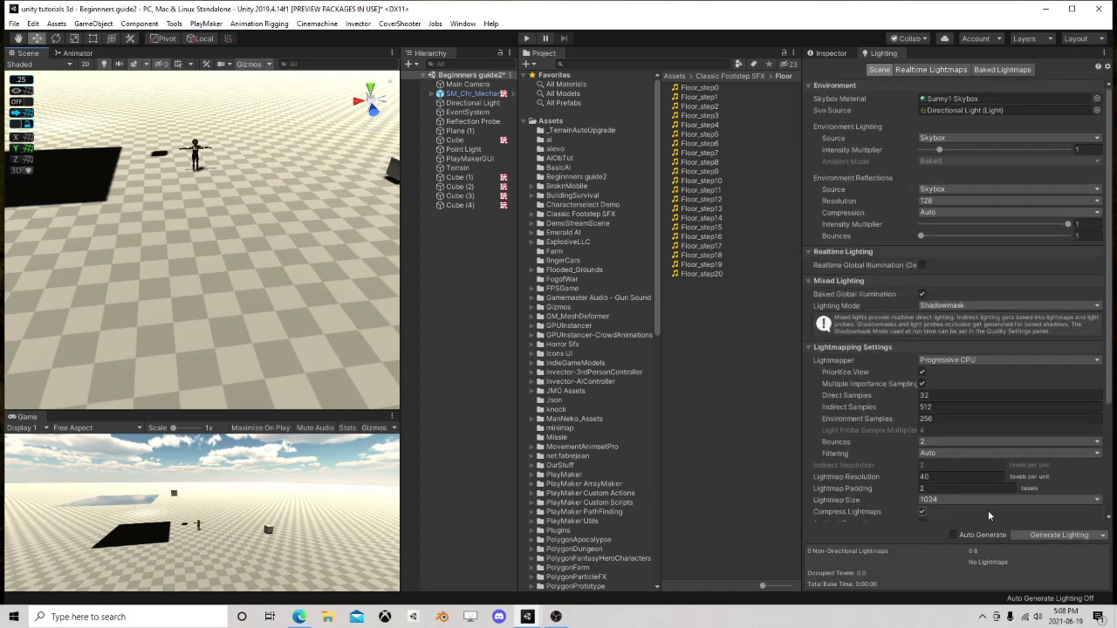
{"action": "scroll", "coordinate": [988, 516], "scroll_direction": "down", "scroll_amount": 5}
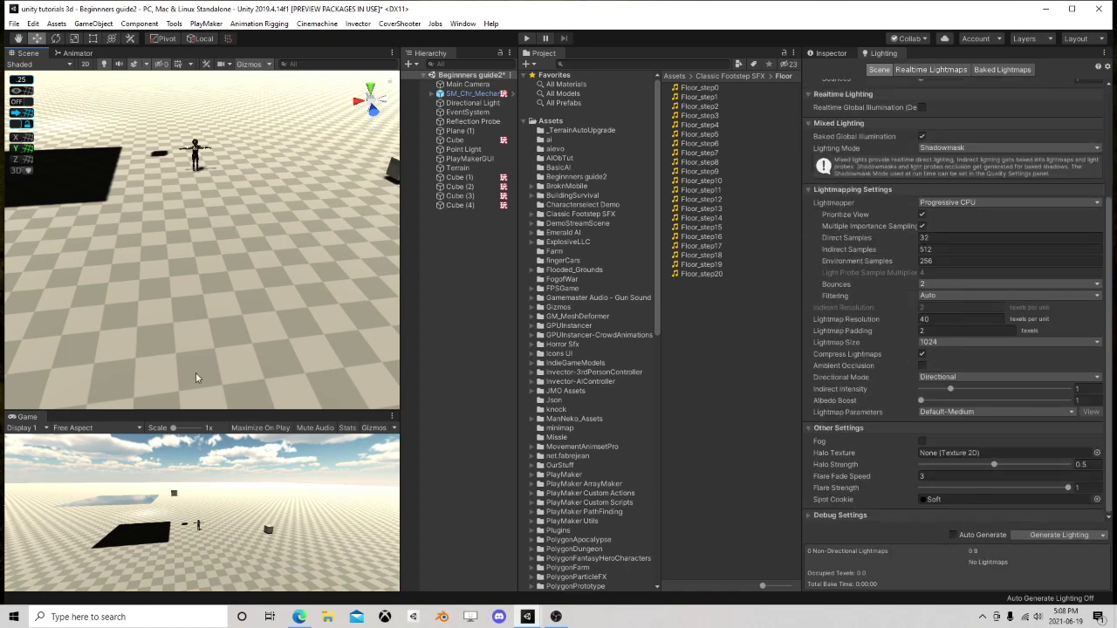
{"action": "scroll", "coordinate": [915, 239], "scroll_direction": "up", "scroll_amount": 3}
{"action": "scroll", "coordinate": [892, 217], "scroll_direction": "down", "scroll_amount": 3}
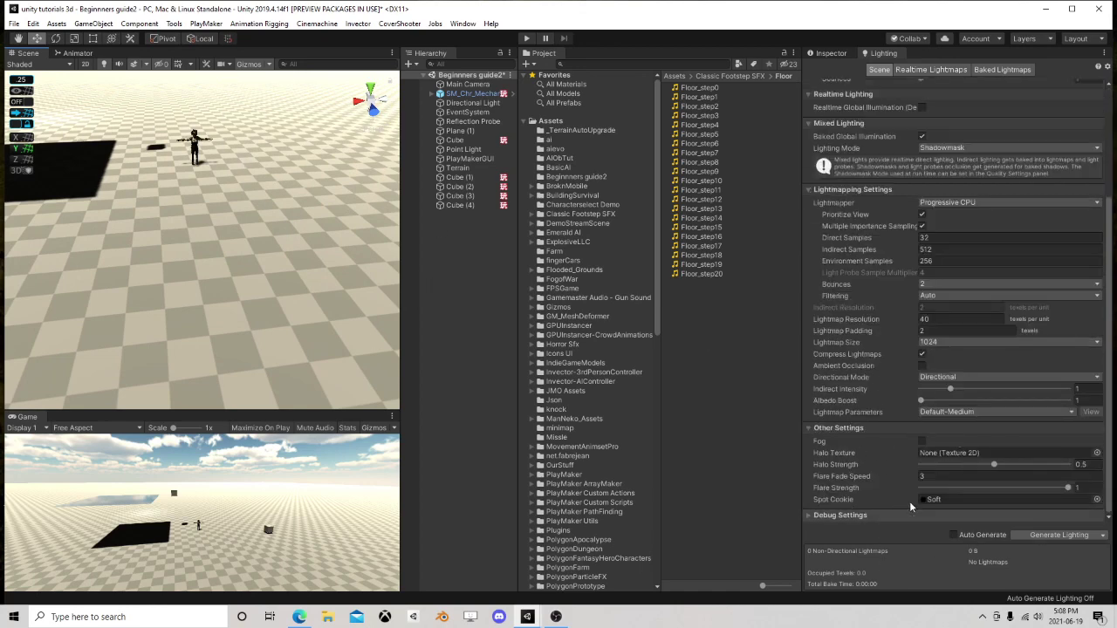
{"action": "mouse_move", "coordinate": [270, 228]}
{"action": "right_mouse_down"}
{"action": "mouse_move", "coordinate": [319, 262]}
{"action": "mouse_move", "coordinate": [255, 230]}
{"action": "right_mouse_up"}
{"action": "middle_click_drag", "start_coordinate": [256, 226], "coordinate": [255, 259]}
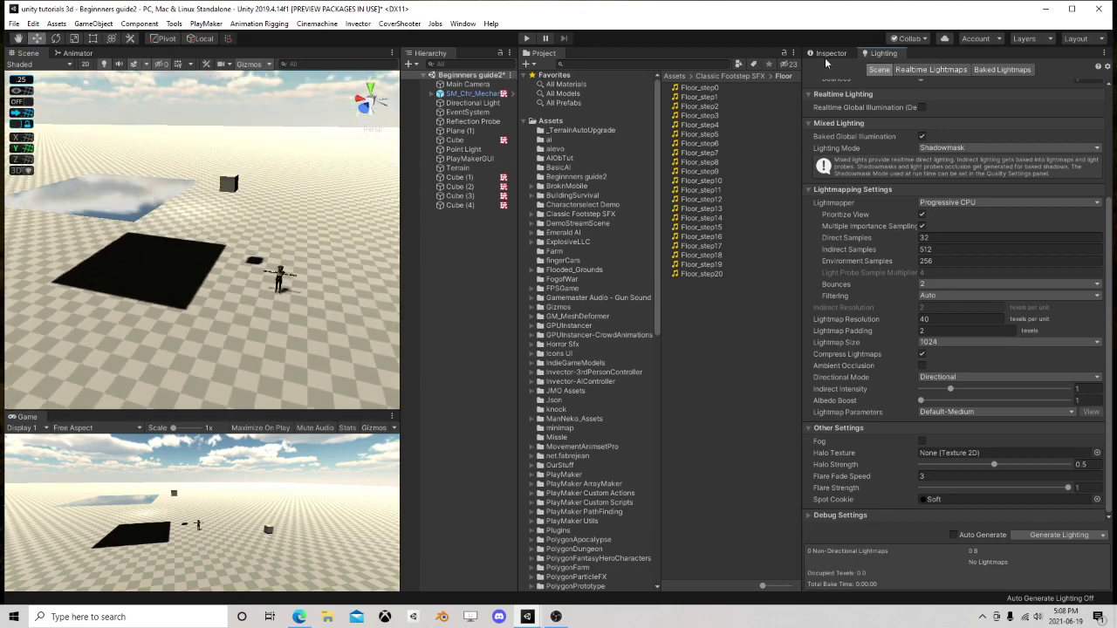
{"action": "left_click", "coordinate": [829, 54]}
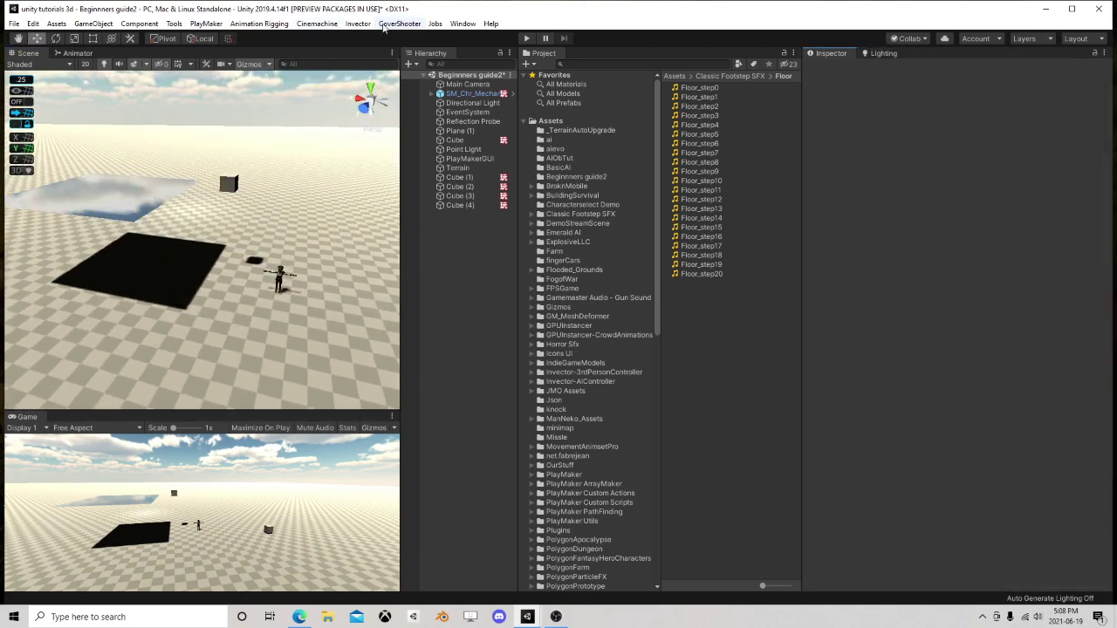
{"action": "left_click", "coordinate": [463, 24]}
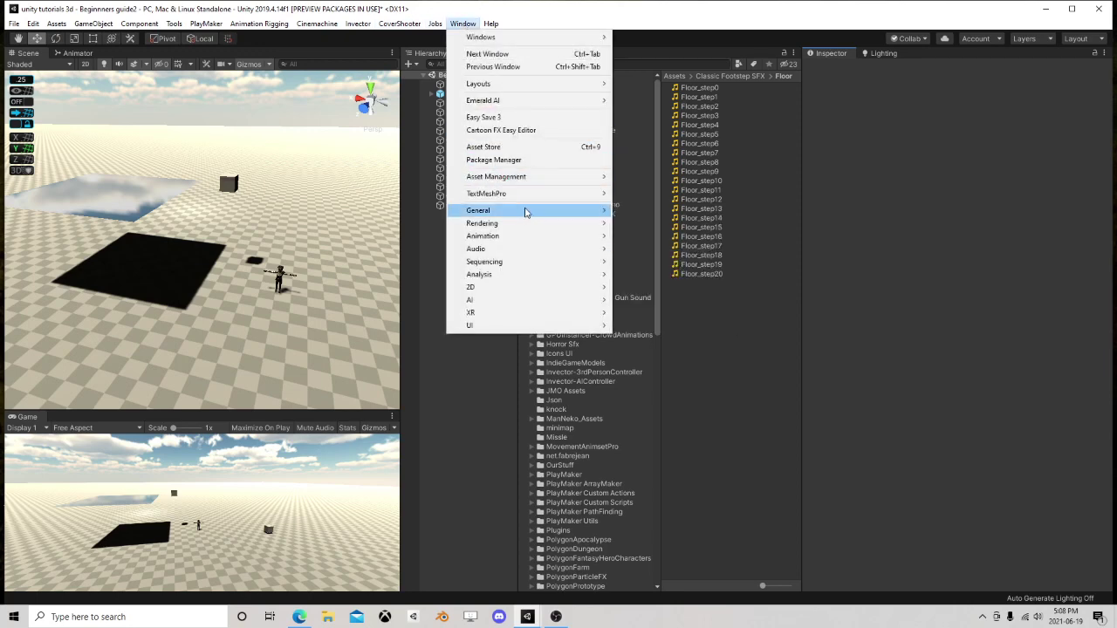
{"action": "mouse_move", "coordinate": [517, 229]}
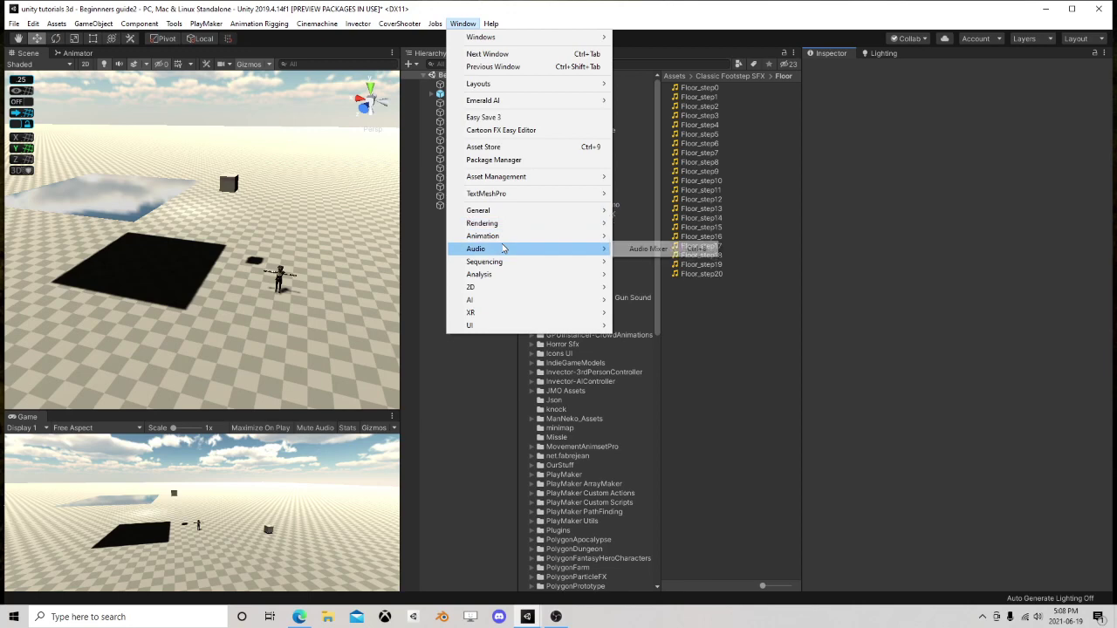
{"action": "mouse_move", "coordinate": [503, 248]}
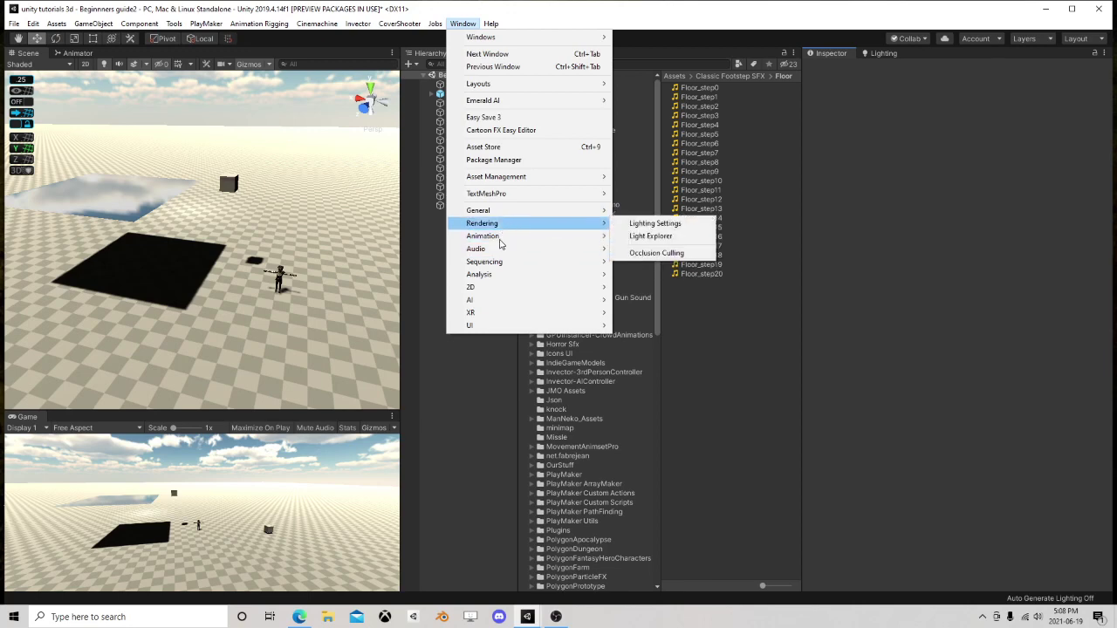
{"action": "left_click", "coordinate": [390, 272]}
- Add a 3D cube to the scene and place it at about X 247.56, Y 0.85, Z 339.59
{"action": "left_click", "coordinate": [93, 23]}
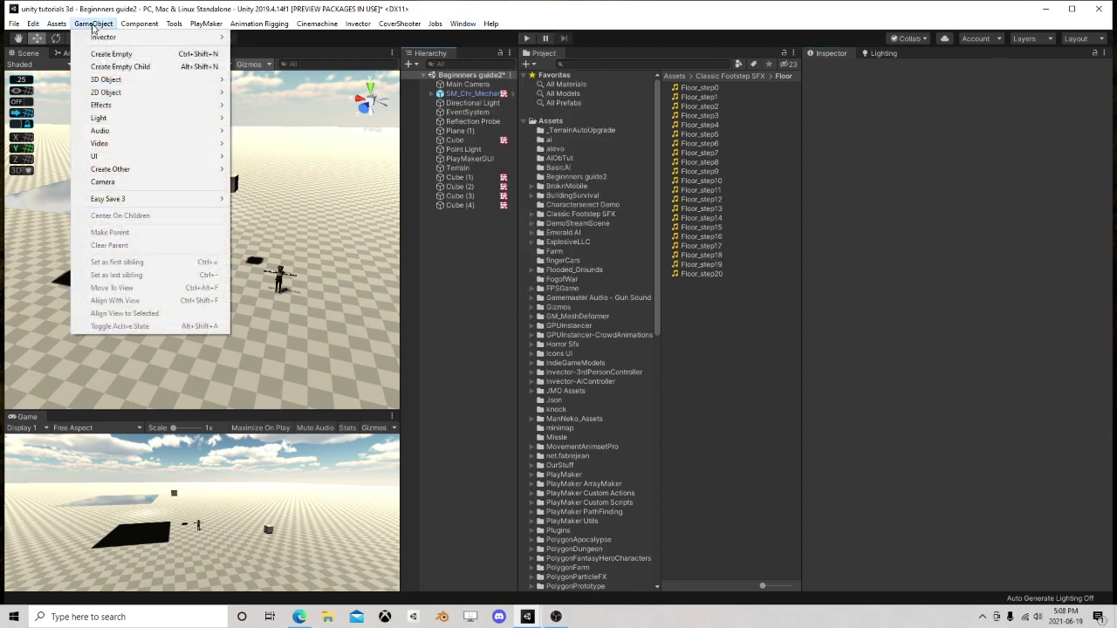
{"action": "mouse_move", "coordinate": [134, 82]}
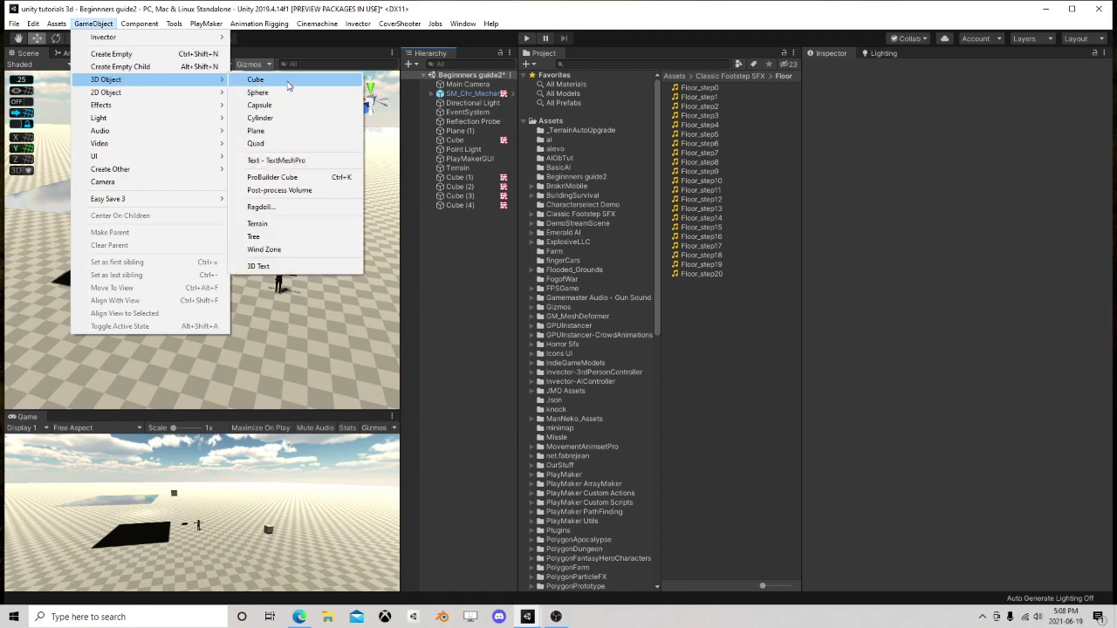
{"action": "left_click", "coordinate": [288, 84]}
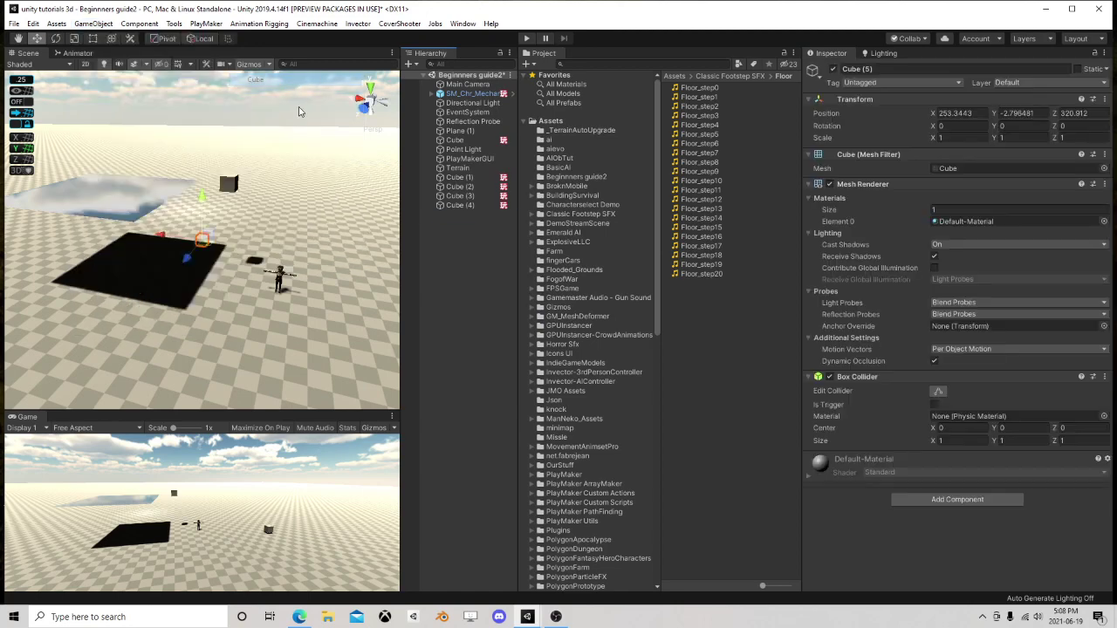
{"action": "left_click_drag", "start_coordinate": [213, 249], "coordinate": [206, 304]}
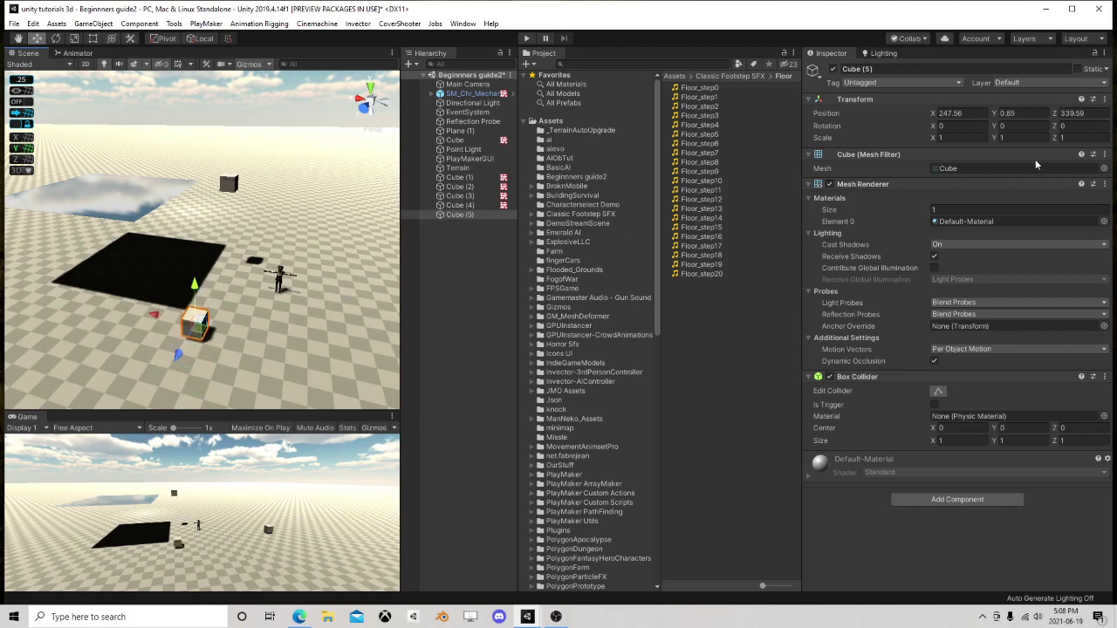
- Set the new cube's scale to 5 on the X, Y and Z axes
{"action": "type", "text": "5"}
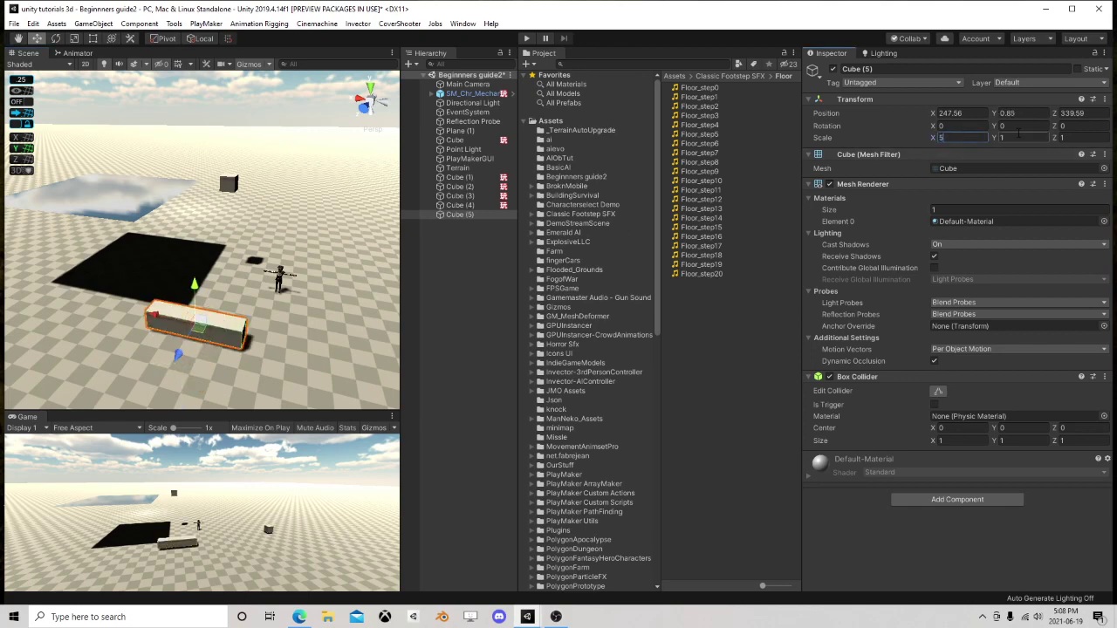
{"action": "type", "text": "5"}
{"action": "key", "text": "Tab"}
{"action": "type", "text": "5"}
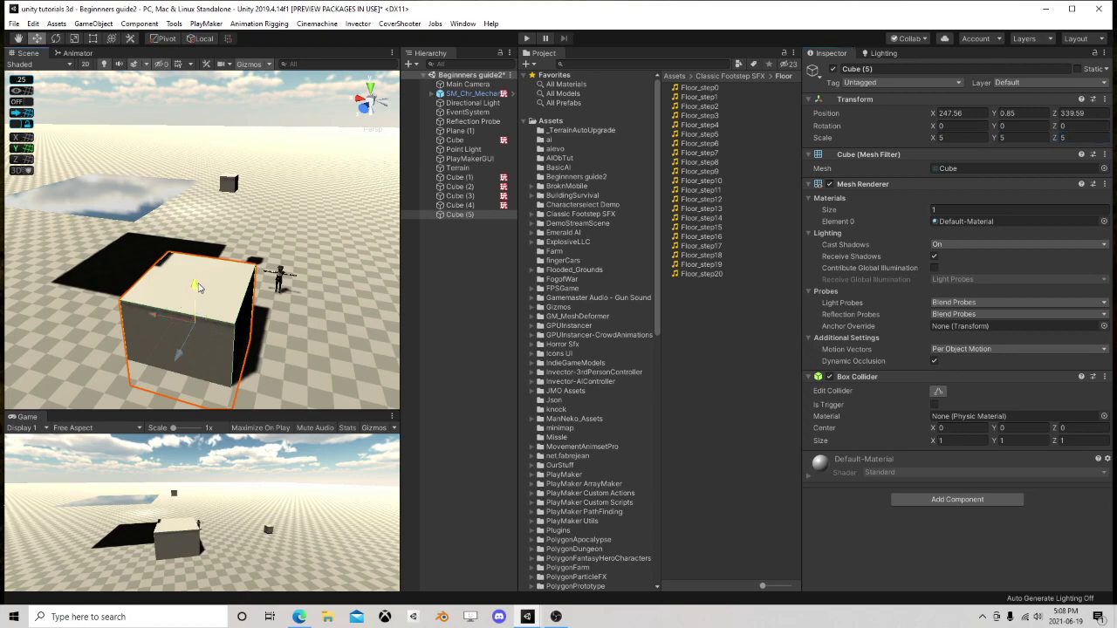
- Mark the cube as static and reposition it beyond the character at about X 243.54, Y 2.62, Z 307.56
{"action": "left_click_drag", "start_coordinate": [194, 286], "coordinate": [197, 258]}
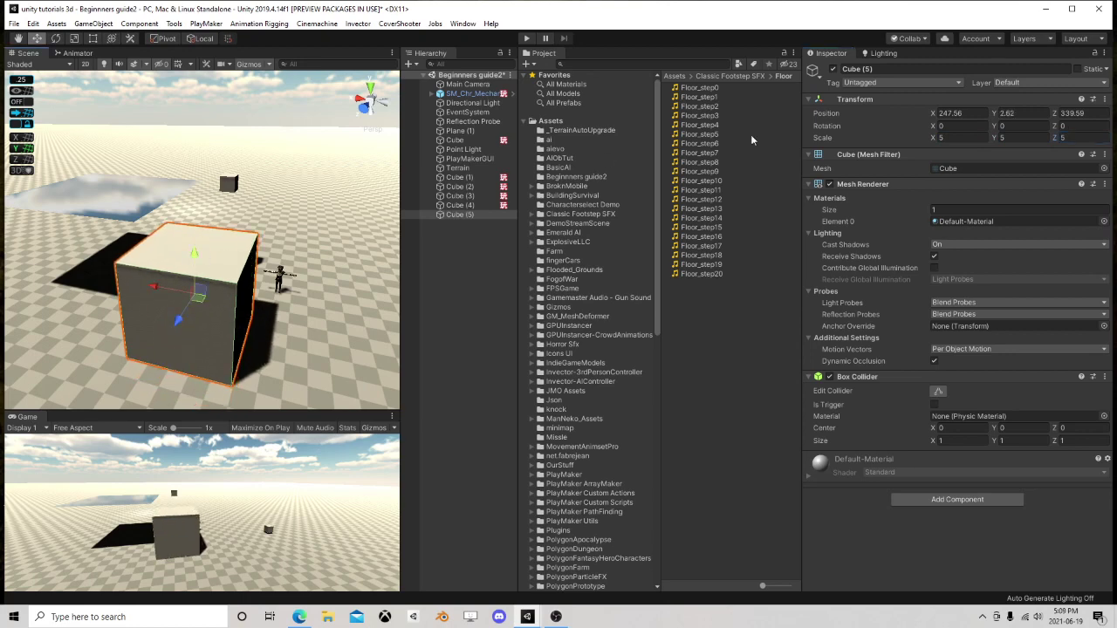
{"action": "left_click", "coordinate": [1089, 70]}
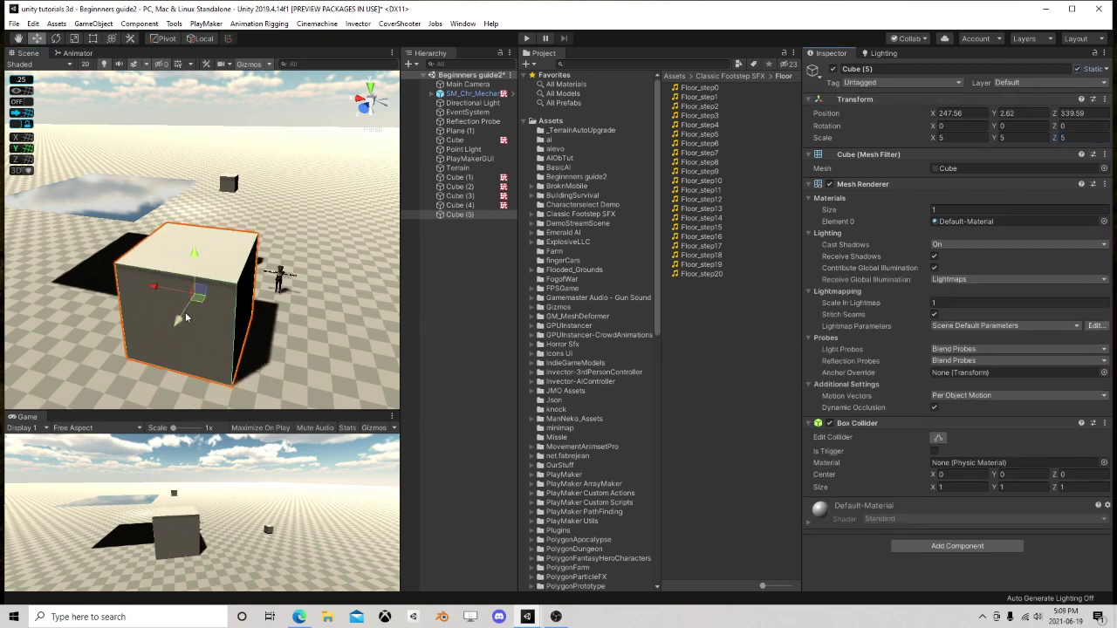
{"action": "left_click_drag", "start_coordinate": [197, 309], "coordinate": [301, 194]}
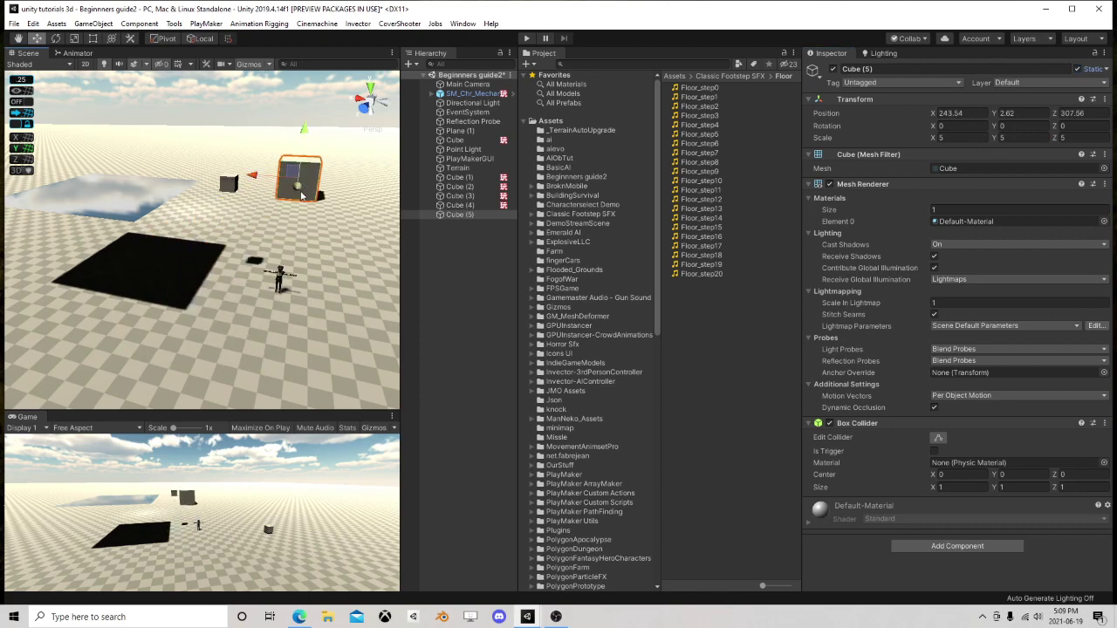
- Duplicate the static cube four times and spread the copies out beyond the character
{"action": "key", "text": "ctrl+d"}
{"action": "right_click_drag", "start_coordinate": [153, 177], "coordinate": [218, 211]}
{"action": "middle_click_drag", "start_coordinate": [179, 103], "coordinate": [168, 203]}
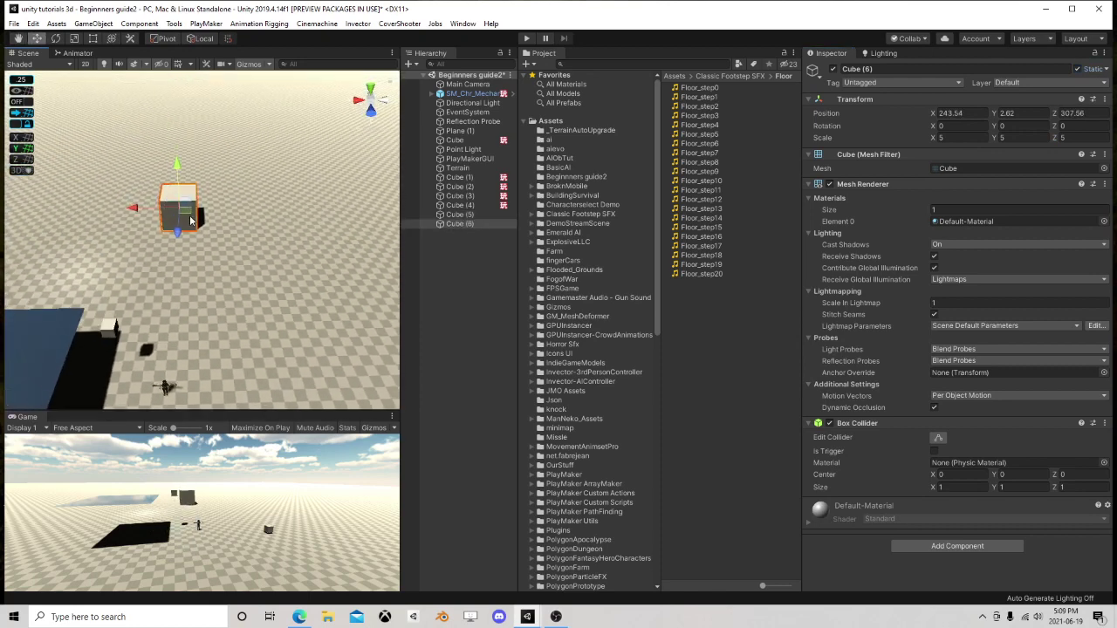
{"action": "left_click_drag", "start_coordinate": [185, 216], "coordinate": [117, 198]}
{"action": "key", "text": "ctrl+d"}
{"action": "key", "text": "ctrl+d"}
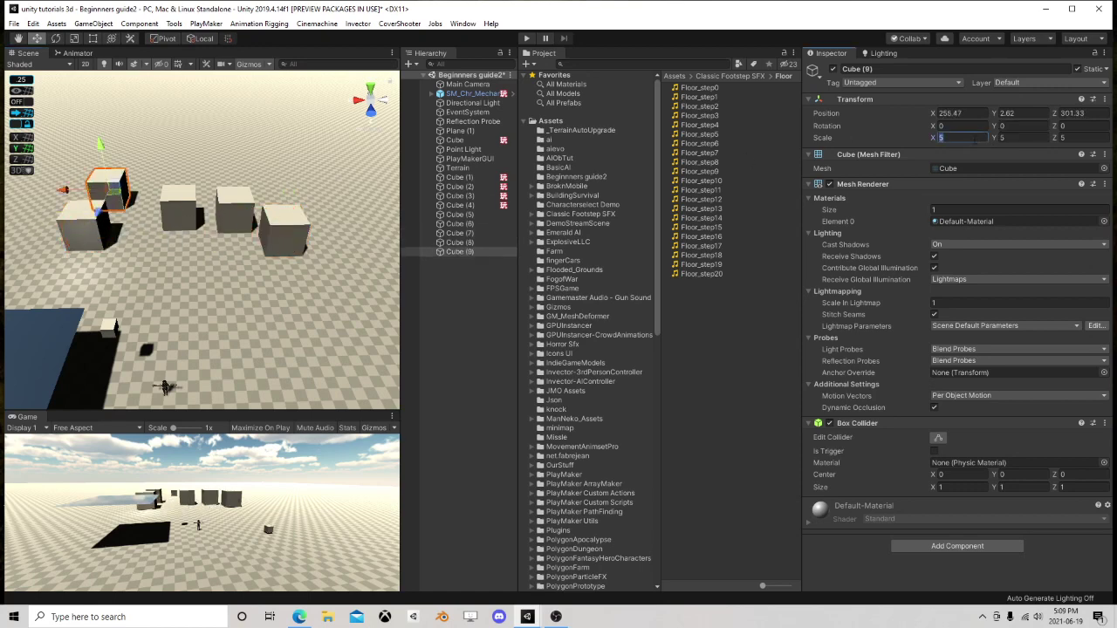
- Enlarge the newest cube copy to a scale of 8
{"action": "type", "text": "8"}
{"action": "key", "text": "Tab"}
{"action": "type", "text": "8"}
{"action": "key", "text": "Tab"}
{"action": "type", "text": "8"}
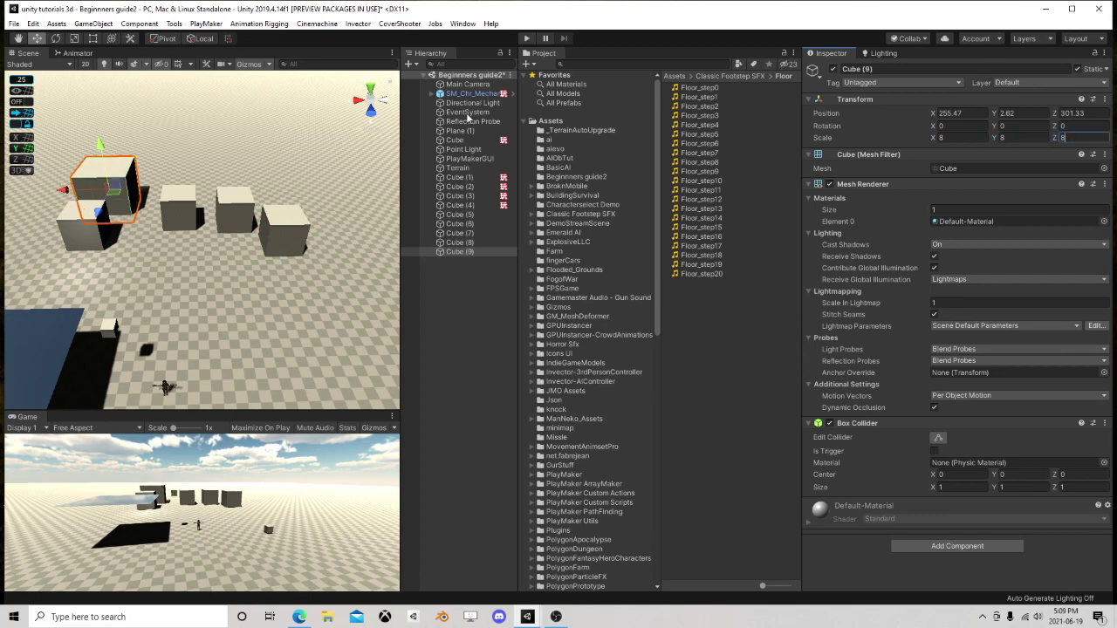
- Duplicate the enlarged cube five times and arrange the large cubes behind and beside the smaller row
{"action": "left_click_drag", "start_coordinate": [122, 185], "coordinate": [316, 215]}
{"action": "key", "text": "ctrl+d"}
{"action": "key", "text": "ctrl+d"}
{"action": "key", "text": "ctrl+d"}
{"action": "key", "text": "ctrl+d"}
{"action": "key", "text": "ctrl+d"}
- Duplicate the last large cube and set the copy's scale to 1 on all axes
{"action": "left_click", "coordinate": [463, 297]}
{"action": "key", "text": "ctrl+d"}
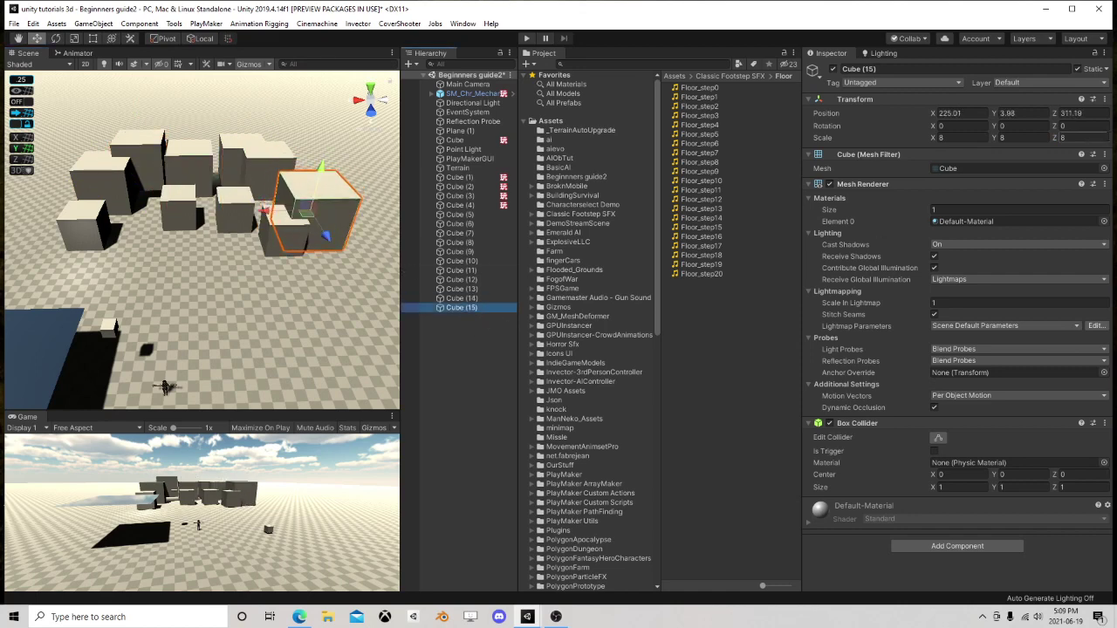
{"action": "left_click", "coordinate": [982, 137]}
{"action": "type", "text": "1"}
{"action": "key", "text": "Tab"}
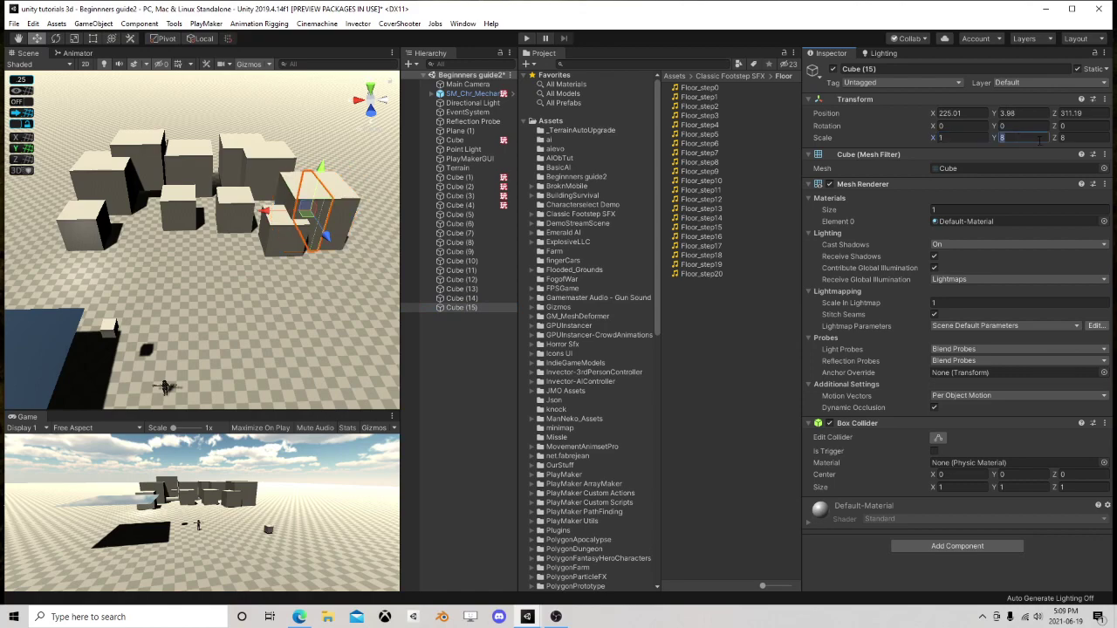
{"action": "type", "text": "1"}
{"action": "left_click", "coordinate": [1073, 139]}
- Move the small cube behind the large cubes to about X 222.76, Z 290.26
{"action": "right_click_drag", "start_coordinate": [211, 140], "coordinate": [257, 221]}
{"action": "middle_click_drag", "start_coordinate": [210, 138], "coordinate": [237, 364]}
{"action": "left_click_drag", "start_coordinate": [272, 357], "coordinate": [240, 224]}
{"action": "right_click_drag", "start_coordinate": [236, 226], "coordinate": [214, 255]}
{"action": "middle_click_drag", "start_coordinate": [238, 214], "coordinate": [221, 329]}
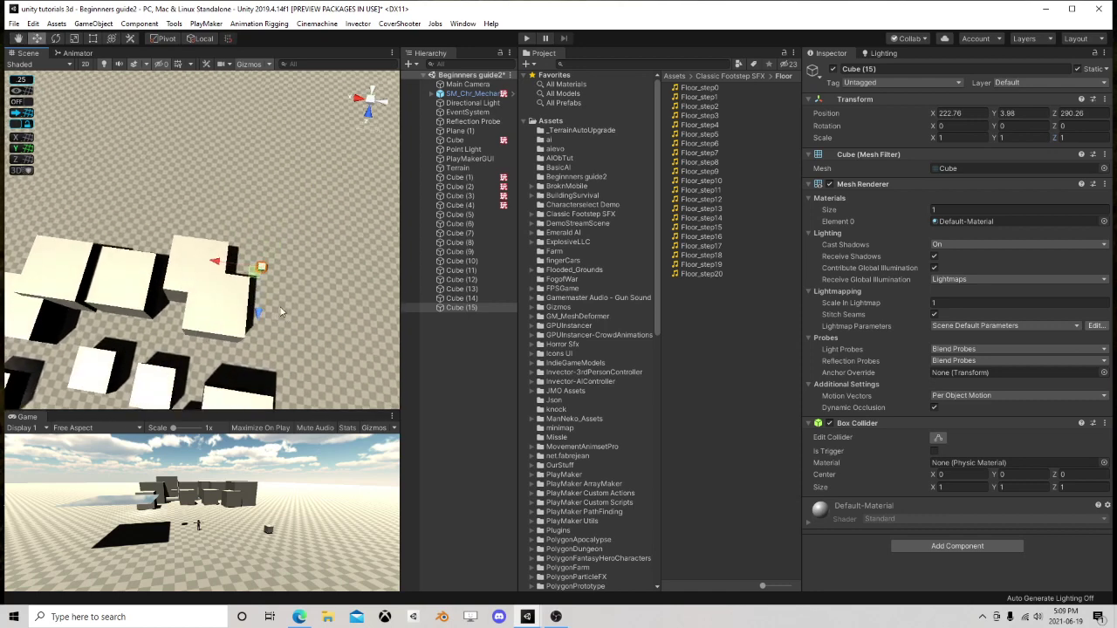
- Duplicate the small cube eight times, scattering the copies around the large cubes
{"action": "key", "text": "ctrl+d"}
{"action": "left_click_drag", "start_coordinate": [262, 272], "coordinate": [271, 336]}
{"action": "key", "text": "ctrl+d"}
{"action": "key", "text": "ctrl+d"}
{"action": "key", "text": "ctrl+d"}
{"action": "key", "text": "ctrl+d"}
{"action": "key", "text": "ctrl+d"}
{"action": "scroll", "coordinate": [222, 307], "scroll_direction": "down", "scroll_amount": 3}
{"action": "key", "text": "ctrl+d"}
{"action": "key", "text": "ctrl+d"}
{"action": "right_click_drag", "start_coordinate": [270, 336], "coordinate": [270, 262]}
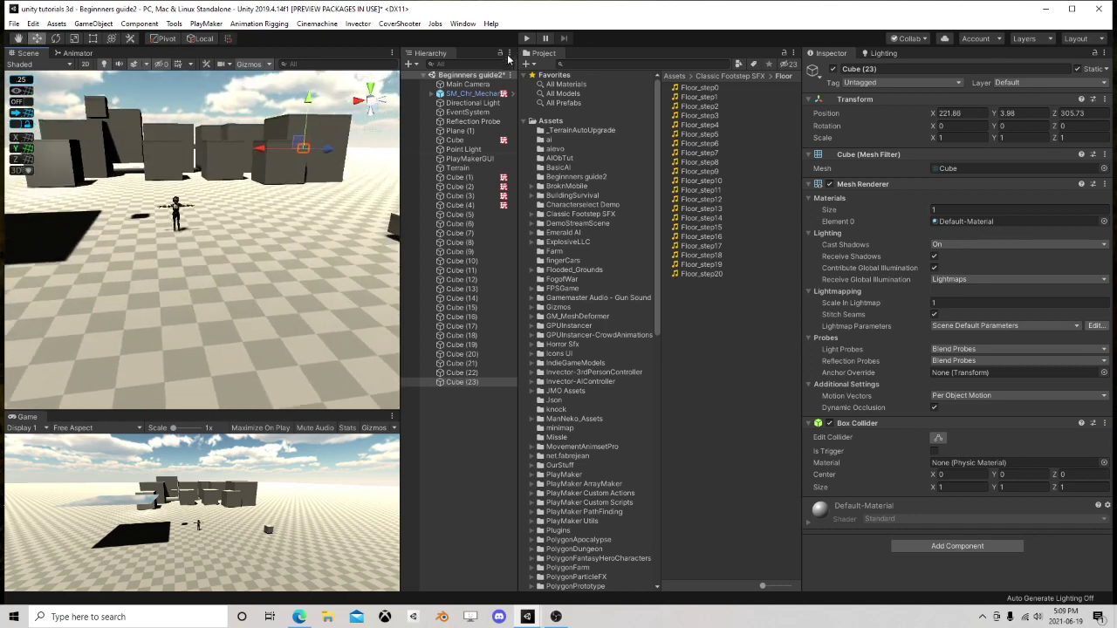
- Align the Main Camera with a scene view that frames the character in front of the cubes
{"action": "left_click", "coordinate": [468, 84]}
{"action": "right_click_drag", "start_coordinate": [302, 182], "coordinate": [246, 142]}
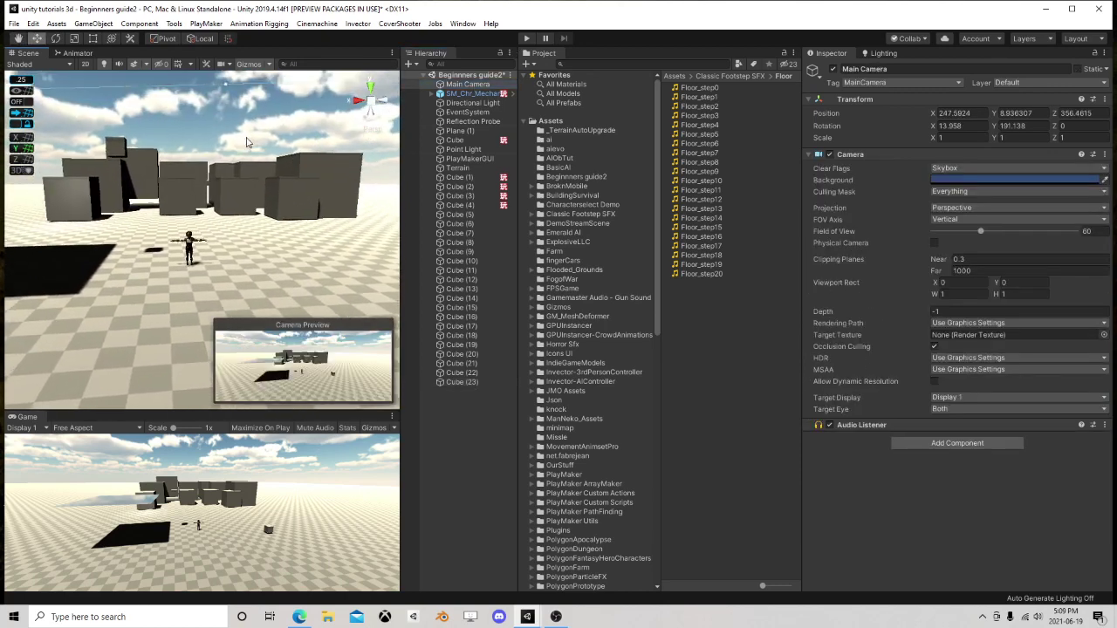
{"action": "left_click", "coordinate": [56, 24]}
{"action": "mouse_move", "coordinate": [93, 24]}
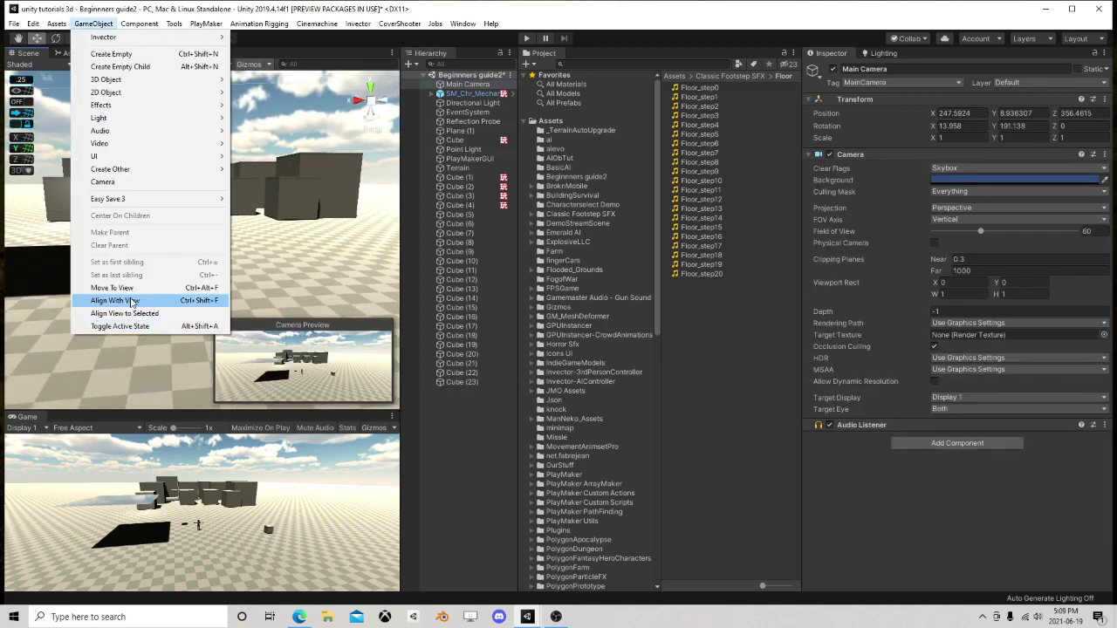
{"action": "left_click", "coordinate": [131, 301]}
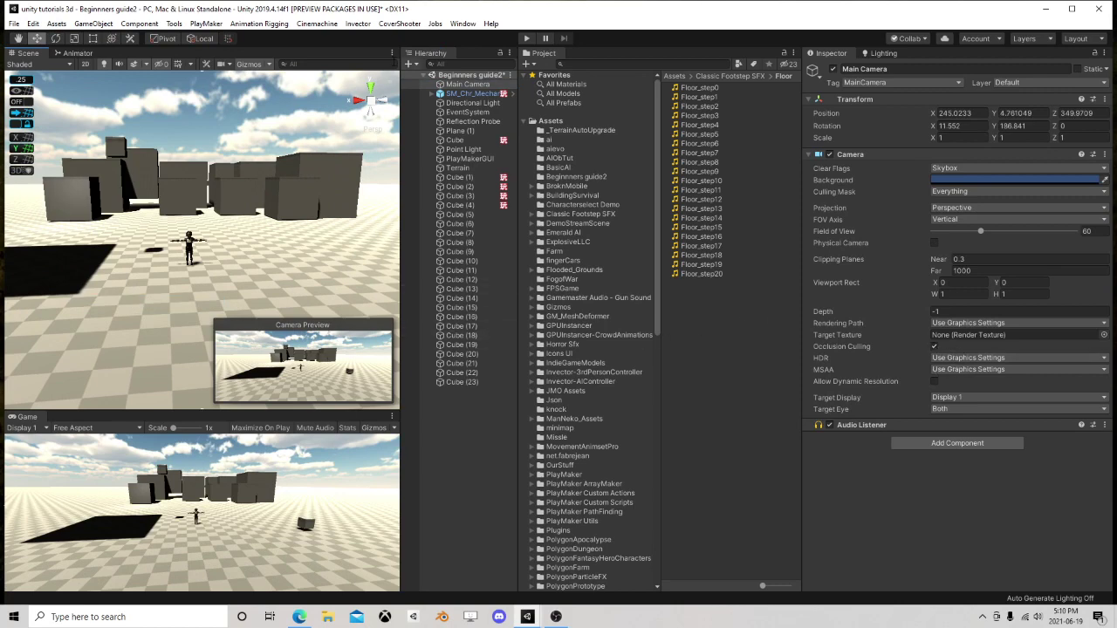
- Open the Occlusion Culling settings for the scene
{"action": "right_click_drag", "start_coordinate": [243, 208], "coordinate": [123, 224]}
{"action": "scroll", "coordinate": [121, 222], "scroll_direction": "down", "scroll_amount": 4}
{"action": "mouse_move", "coordinate": [231, 208]}
{"action": "right_mouse_down"}
{"action": "mouse_move", "coordinate": [277, 192]}
{"action": "mouse_move", "coordinate": [229, 208]}
{"action": "right_mouse_up"}
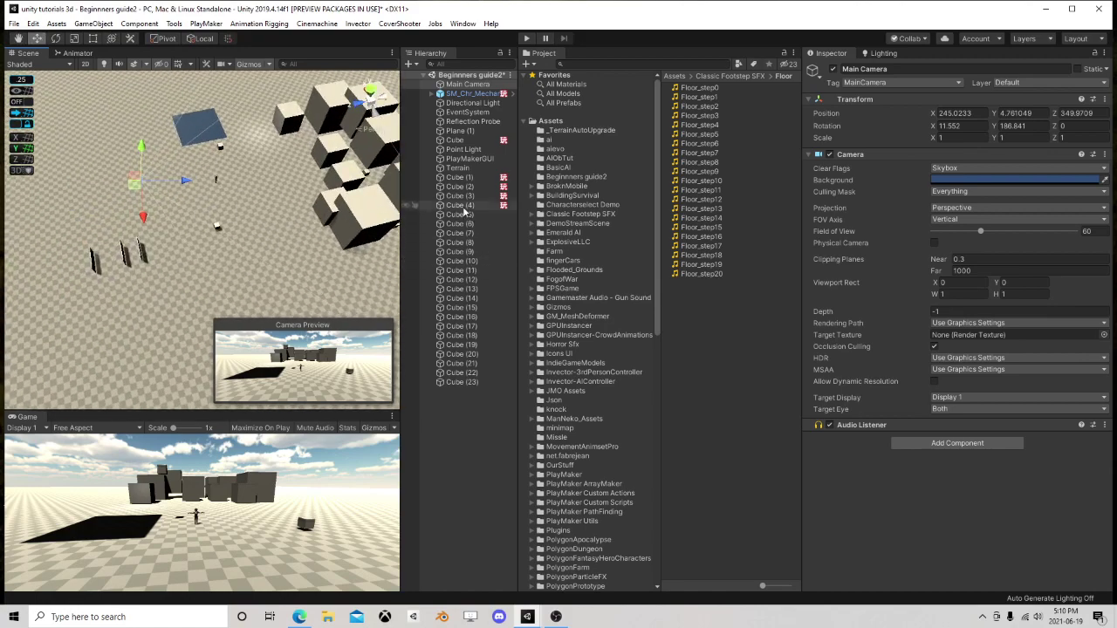
{"action": "left_click", "coordinate": [463, 24]}
{"action": "mouse_move", "coordinate": [464, 41]}
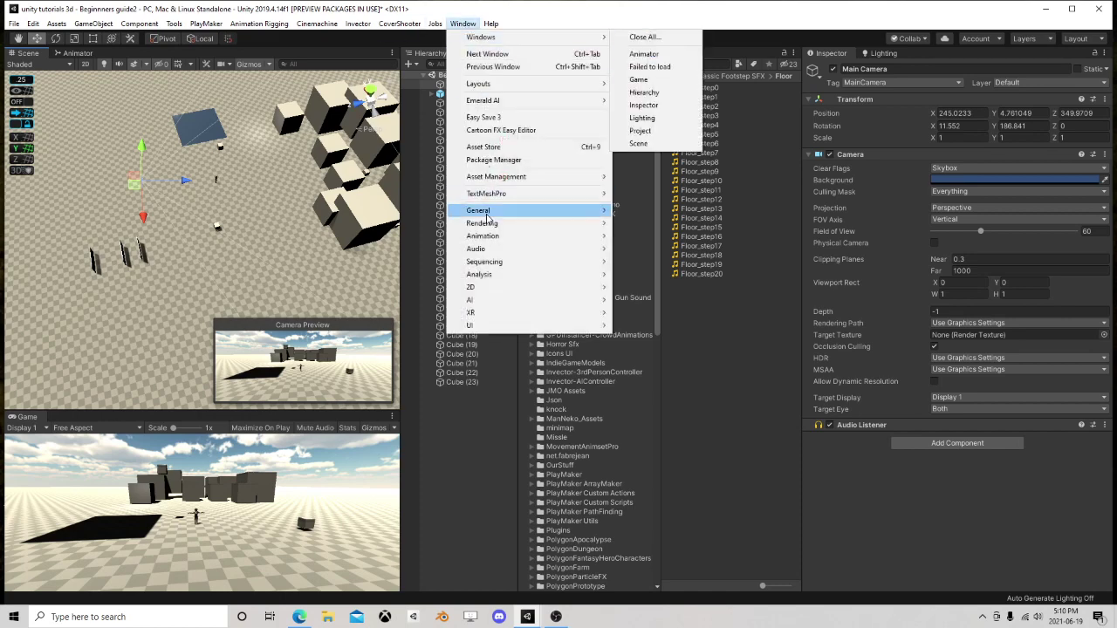
{"action": "mouse_move", "coordinate": [496, 217]}
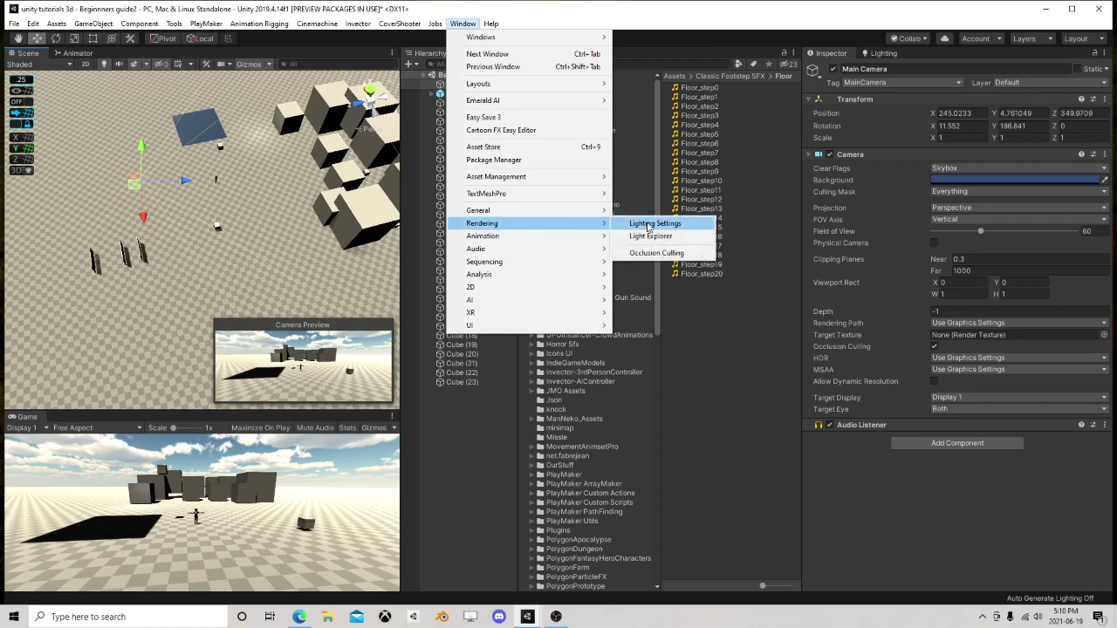
{"action": "left_click", "coordinate": [647, 253]}
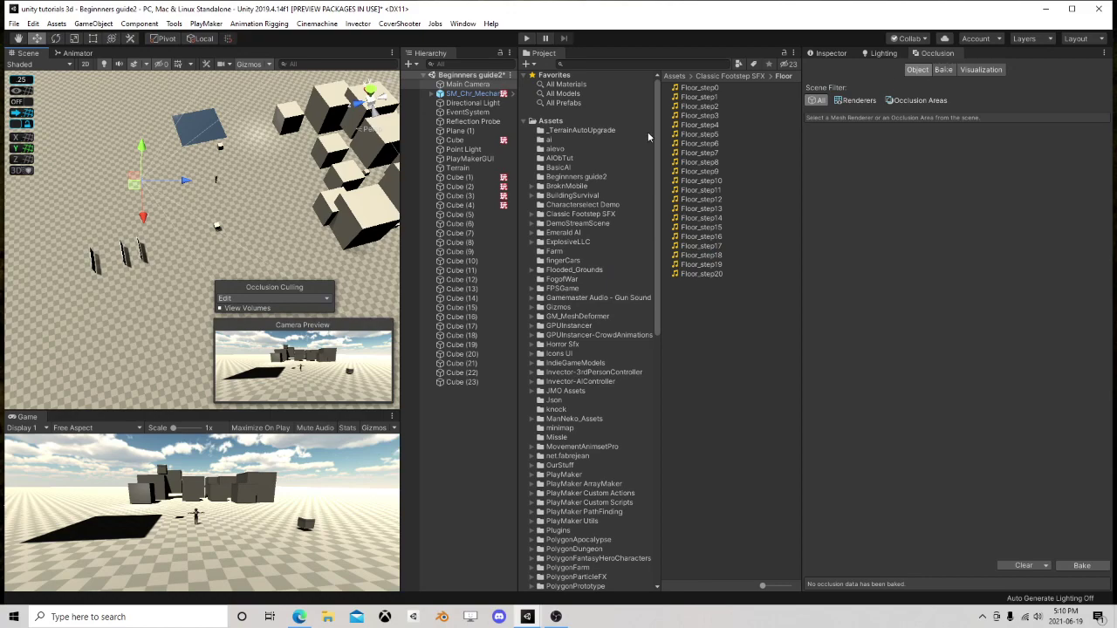
- Widen the Scene and Game views and rebalance the widths of the Hierarchy and Project panes
{"action": "right_click_drag", "start_coordinate": [306, 194], "coordinate": [391, 157]}
{"action": "middle_click_drag", "start_coordinate": [173, 245], "coordinate": [233, 170]}
{"action": "scroll", "coordinate": [233, 165], "scroll_direction": "up", "scroll_amount": 3}
{"action": "right_click_drag", "start_coordinate": [327, 190], "coordinate": [253, 213]}
{"action": "middle_click_drag", "start_coordinate": [275, 219], "coordinate": [210, 179]}
{"action": "left_click_drag", "start_coordinate": [397, 233], "coordinate": [537, 217]}
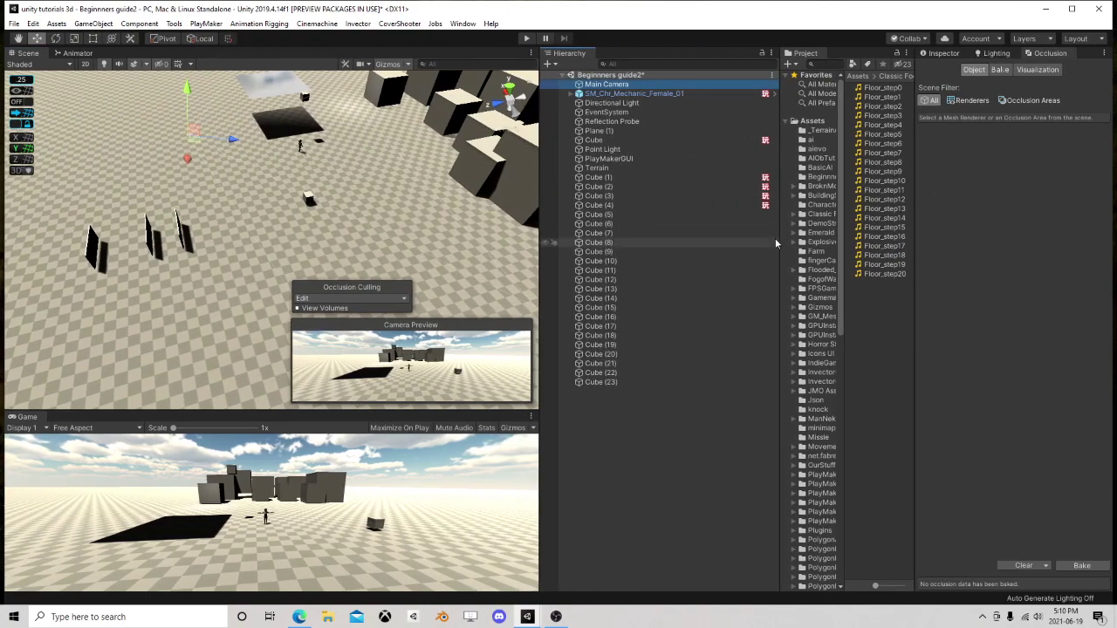
{"action": "left_click_drag", "start_coordinate": [783, 242], "coordinate": [725, 242]}
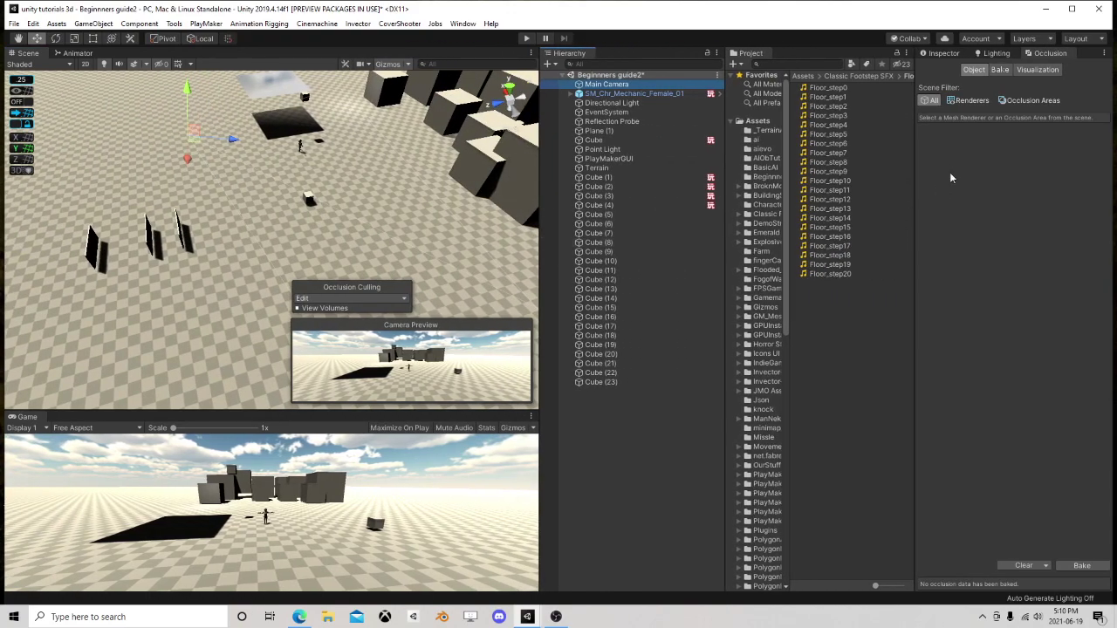
- Filter the scene to occlusion areas and create a new Occlusion Area
{"action": "left_click", "coordinate": [1034, 101]}
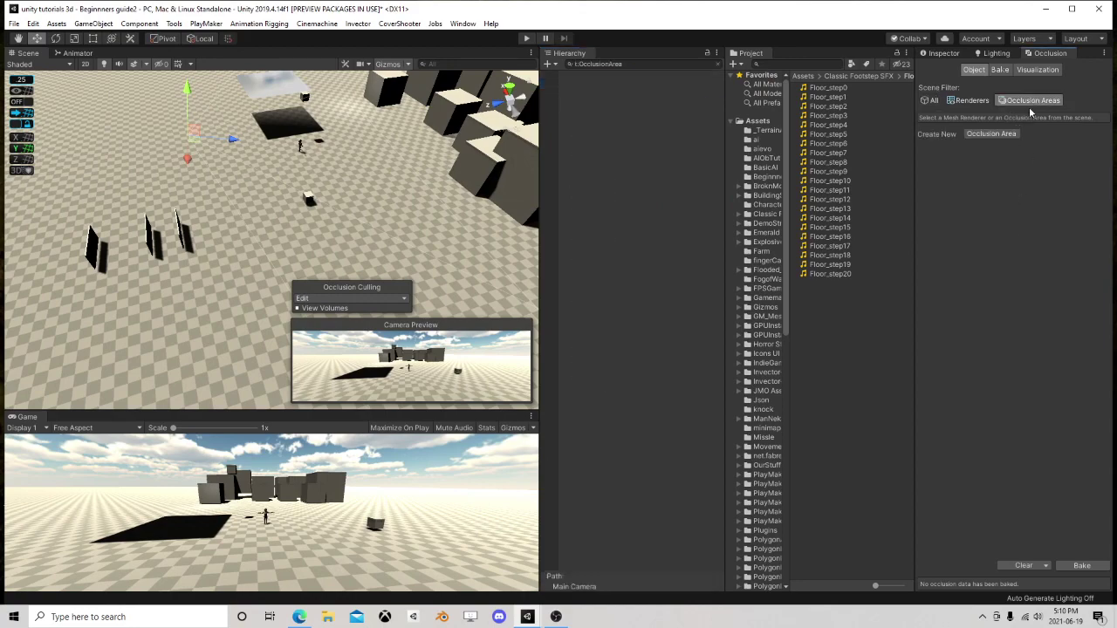
{"action": "left_click", "coordinate": [990, 134]}
{"action": "scroll", "coordinate": [323, 205], "scroll_direction": "down", "scroll_amount": 10}
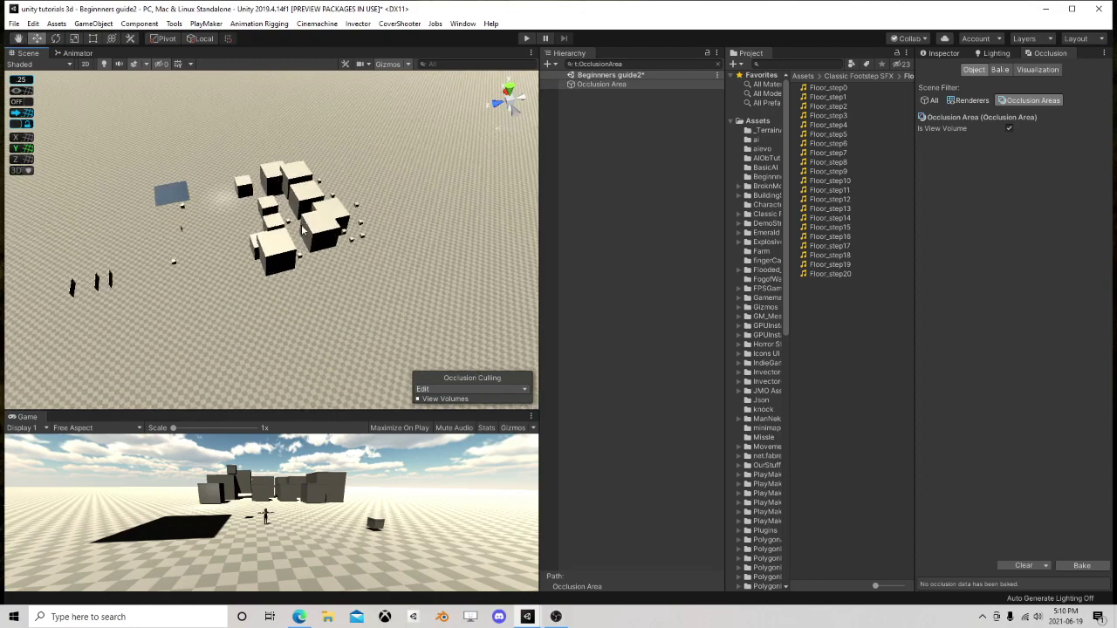
- Align the Occlusion Area with a scene view that overlooks the group of cubes
{"action": "right_click_drag", "start_coordinate": [303, 229], "coordinate": [889, 96]}
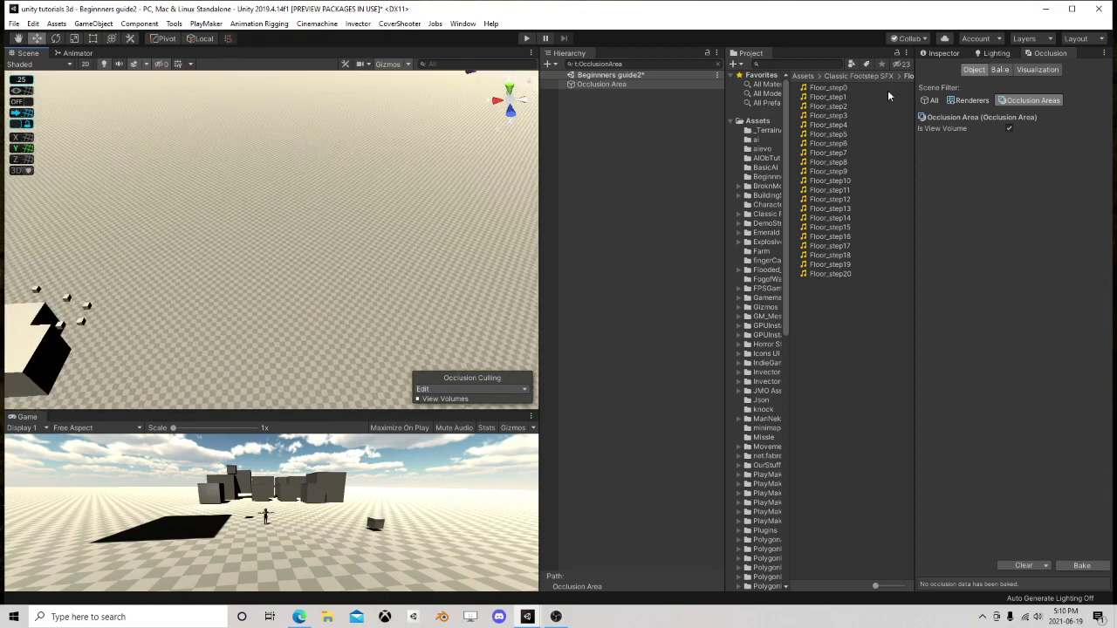
{"action": "left_click", "coordinate": [952, 55]}
{"action": "key", "text": "f"}
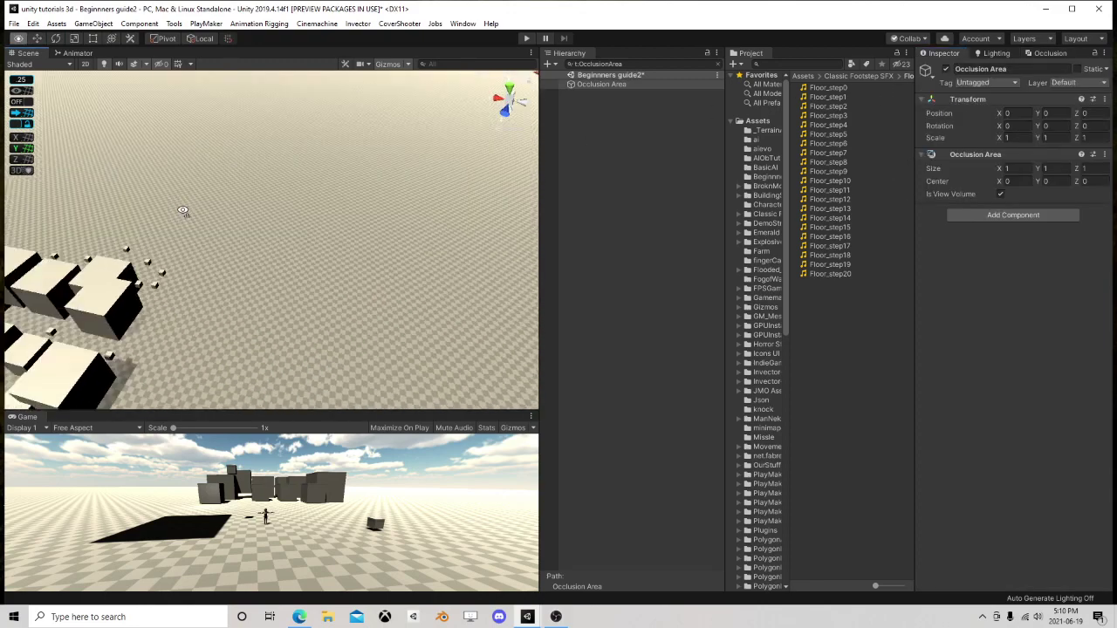
{"action": "left_click", "coordinate": [94, 24]}
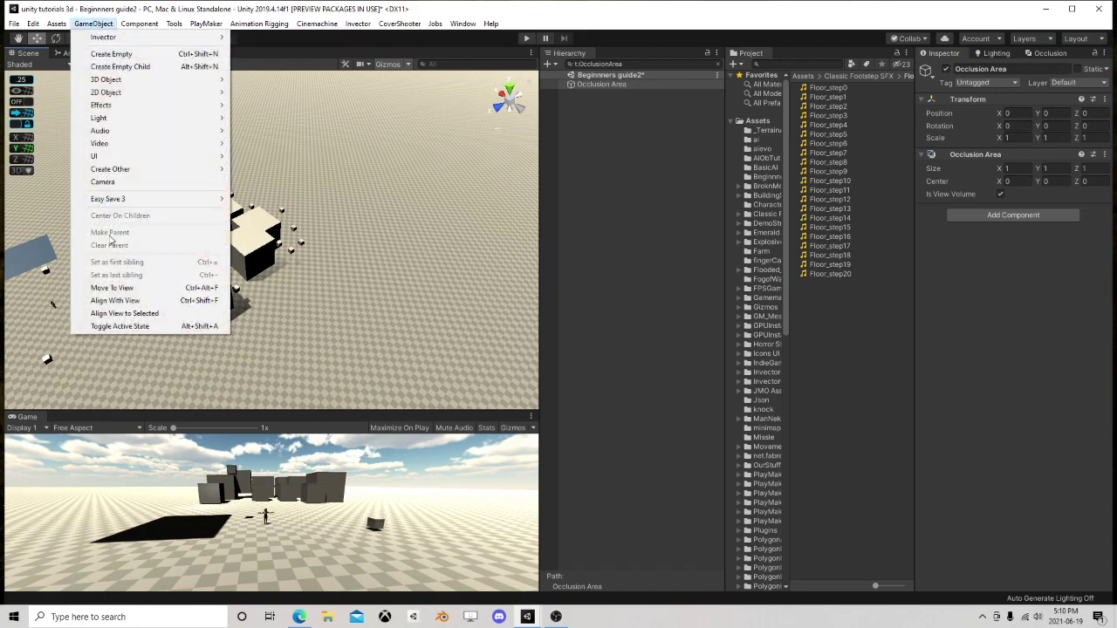
{"action": "left_click", "coordinate": [133, 301]}
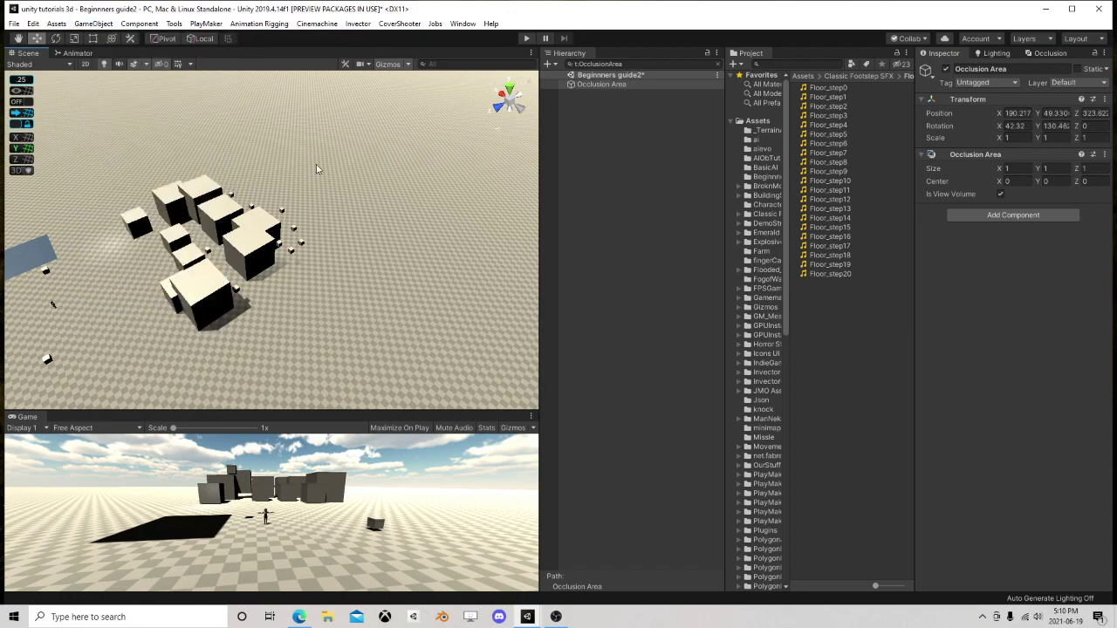
- Set the Occlusion Area's size to 50 on X, Y and Z
{"action": "right_click_drag", "start_coordinate": [317, 169], "coordinate": [193, 131]}
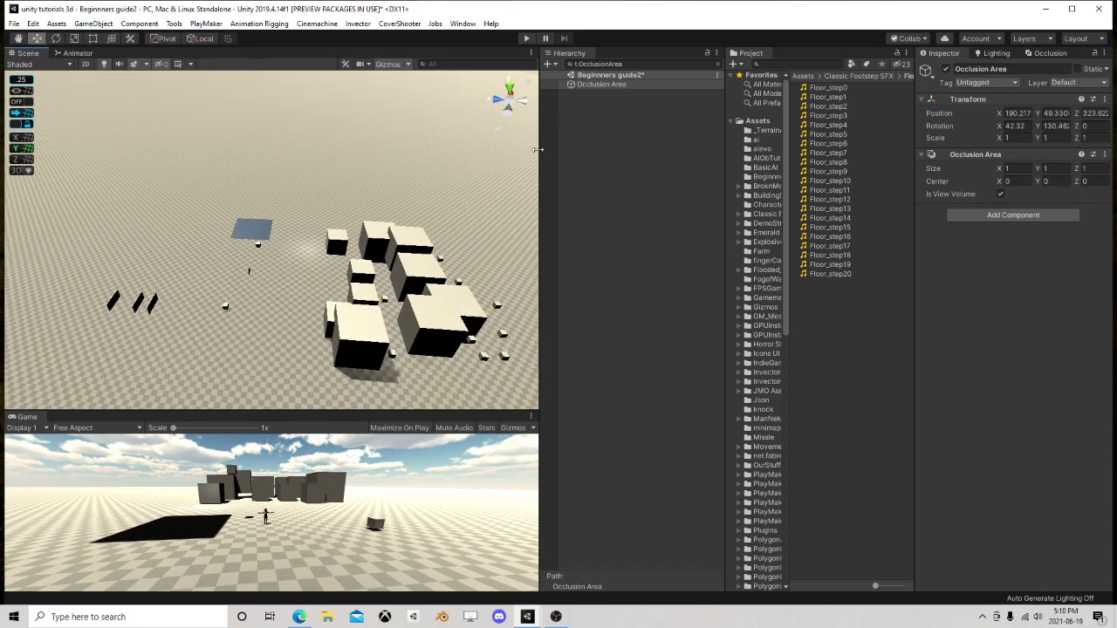
{"action": "right_click_drag", "start_coordinate": [534, 149], "coordinate": [421, 256]}
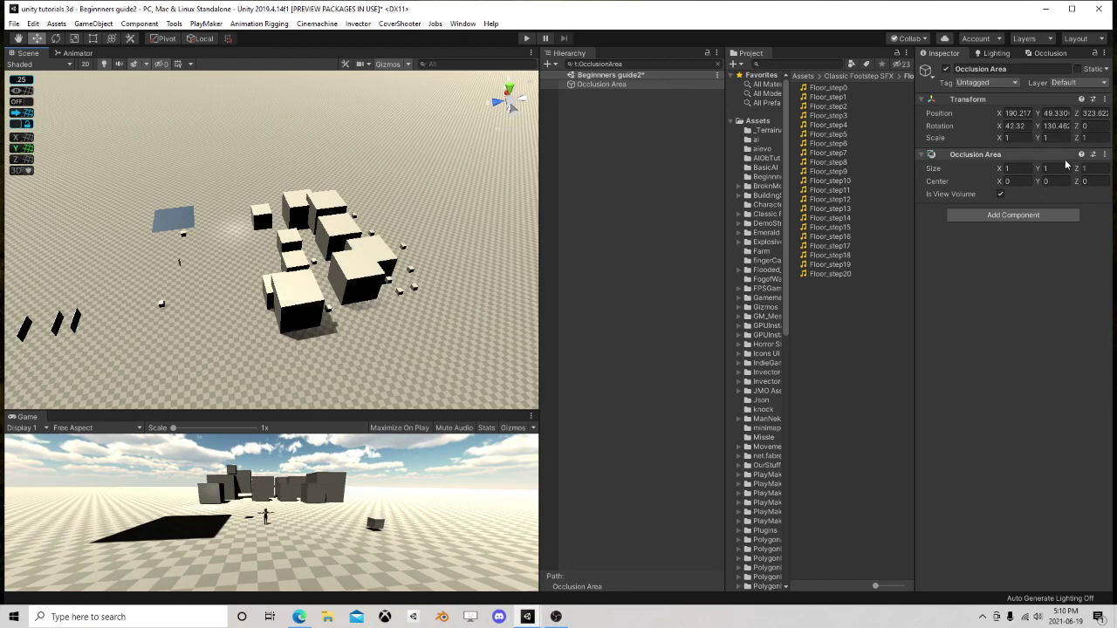
{"action": "left_click", "coordinate": [1056, 167]}
{"action": "left_click", "coordinate": [1023, 170]}
{"action": "type", "text": "50"}
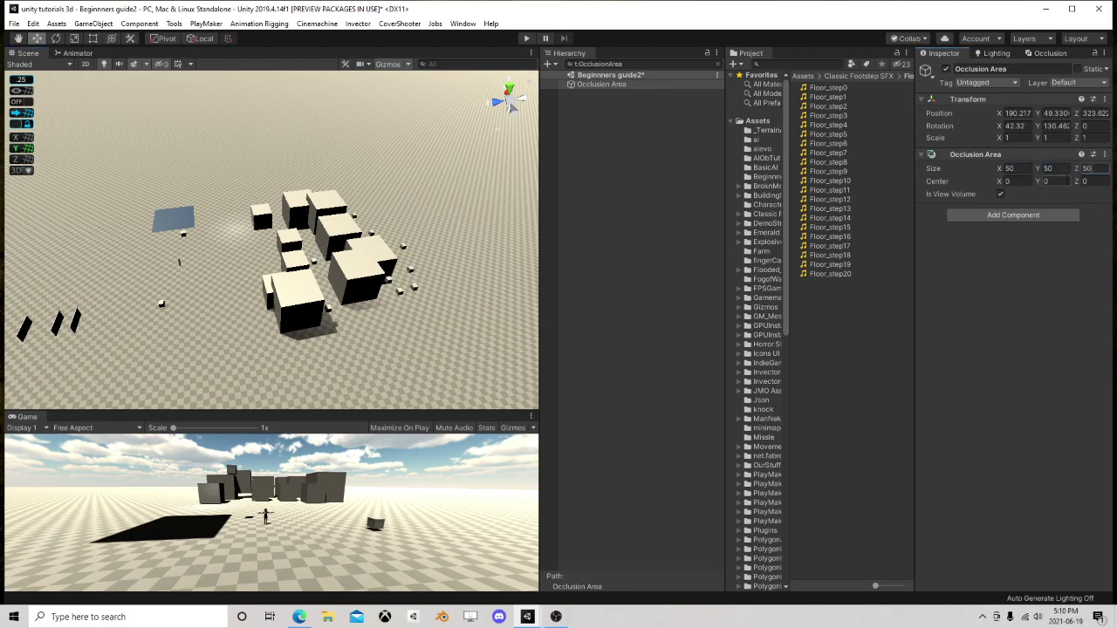
- Switch the handles to global orientation and move the Occlusion Area over the cubes to about X 236.8, Y 0.6, Z 302.3
{"action": "left_click", "coordinate": [609, 85]}
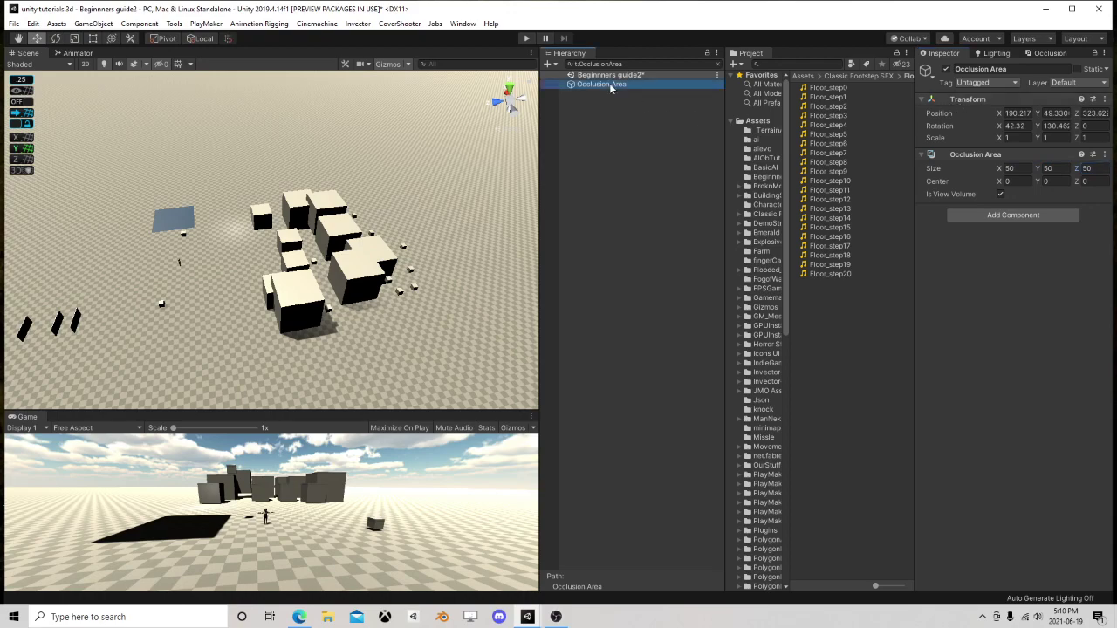
{"action": "double_click", "coordinate": [609, 86]}
{"action": "scroll", "coordinate": [311, 201], "scroll_direction": "up", "scroll_amount": 3}
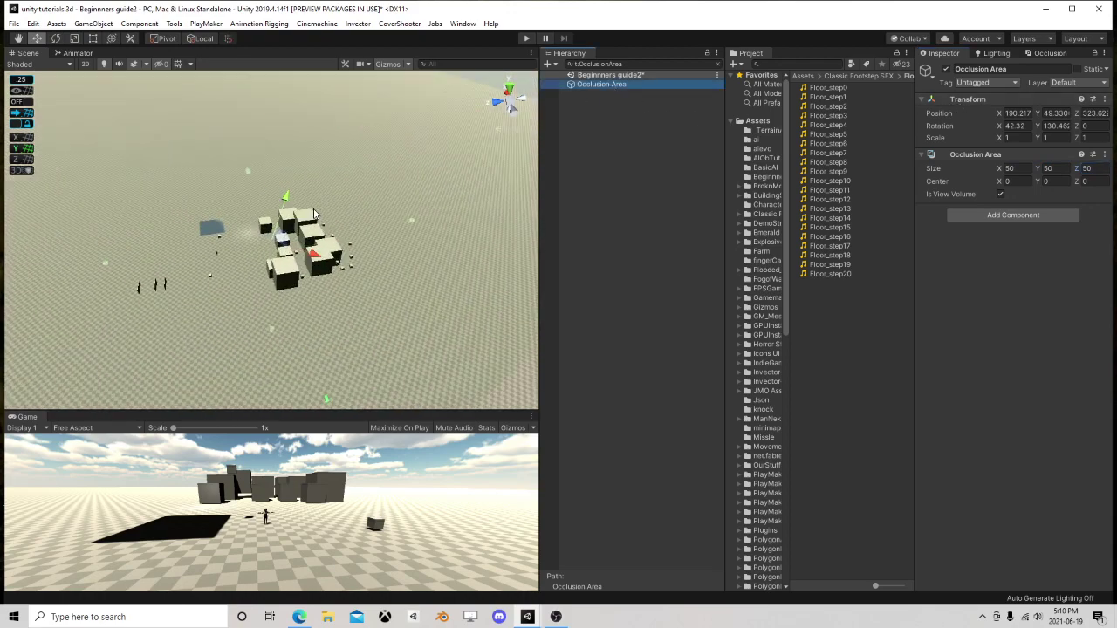
{"action": "scroll", "coordinate": [315, 213], "scroll_direction": "down", "scroll_amount": 3}
{"action": "right_click_drag", "start_coordinate": [356, 227], "coordinate": [295, 144]}
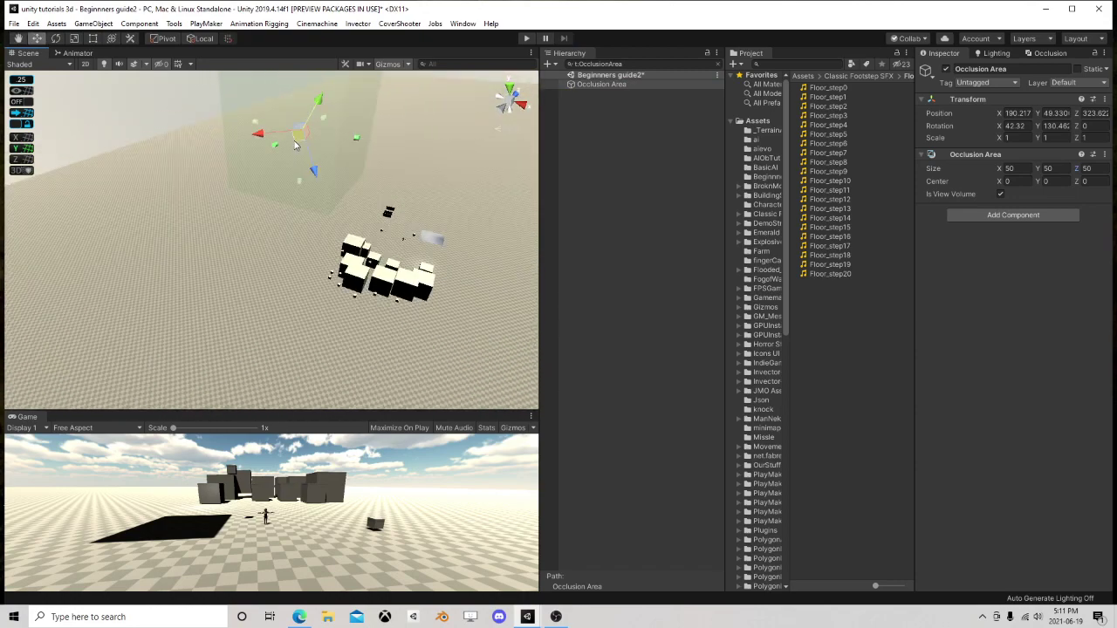
{"action": "left_click", "coordinate": [203, 40]}
{"action": "left_click_drag", "start_coordinate": [301, 81], "coordinate": [379, 280]}
{"action": "right_click_drag", "start_coordinate": [480, 222], "coordinate": [424, 241]}
{"action": "scroll", "coordinate": [431, 243], "scroll_direction": "up", "scroll_amount": 2}
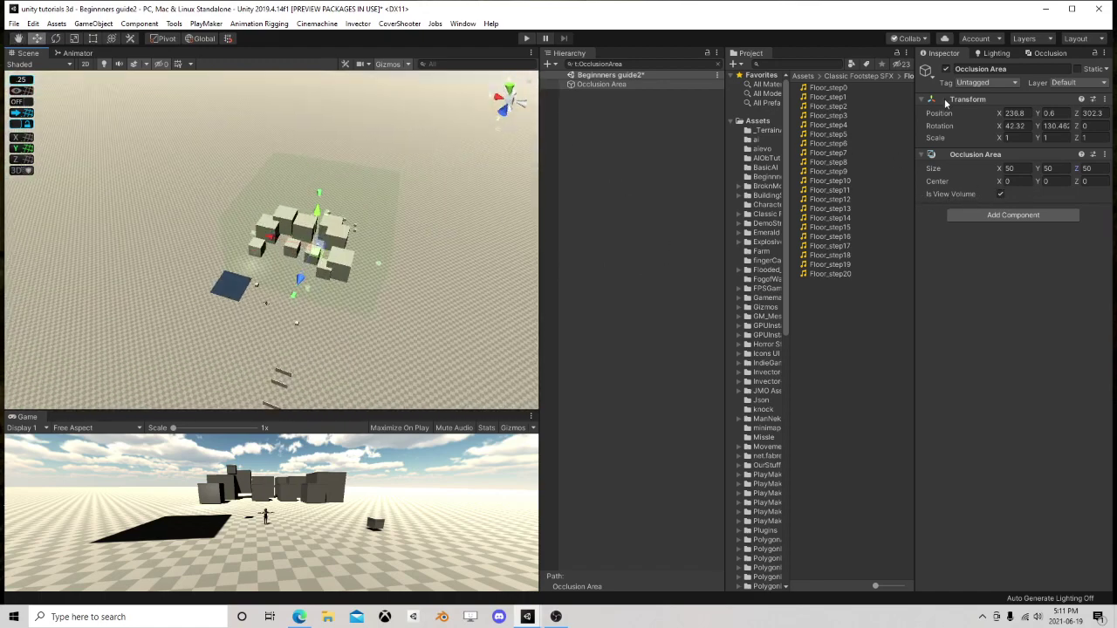
- Bake the occlusion culling data for the scene
{"action": "left_click", "coordinate": [1048, 53]}
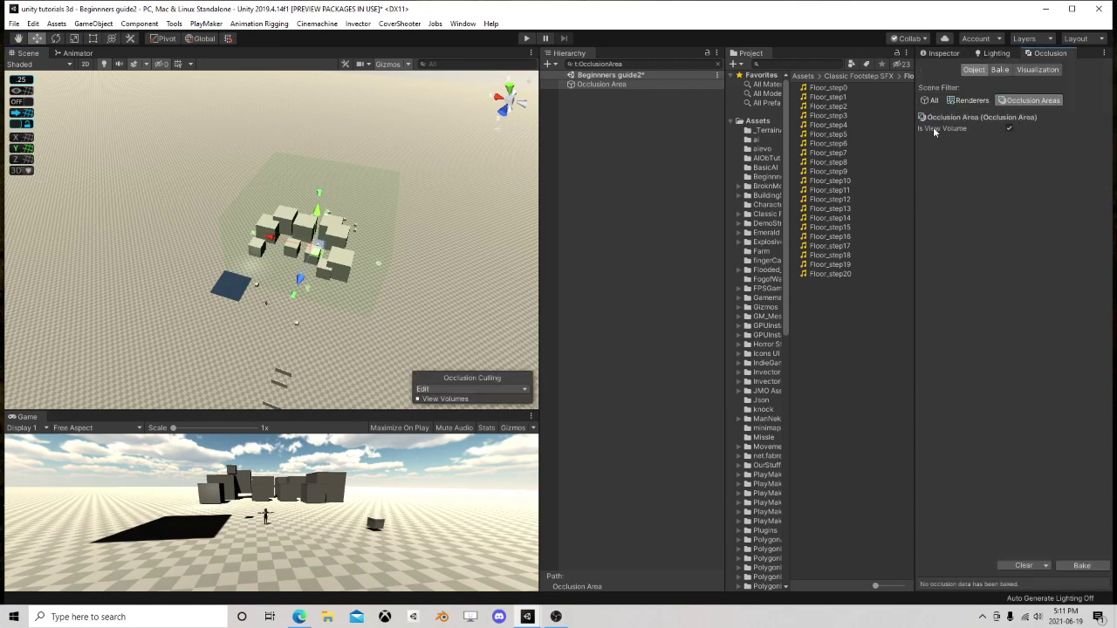
{"action": "left_click", "coordinate": [1082, 564]}
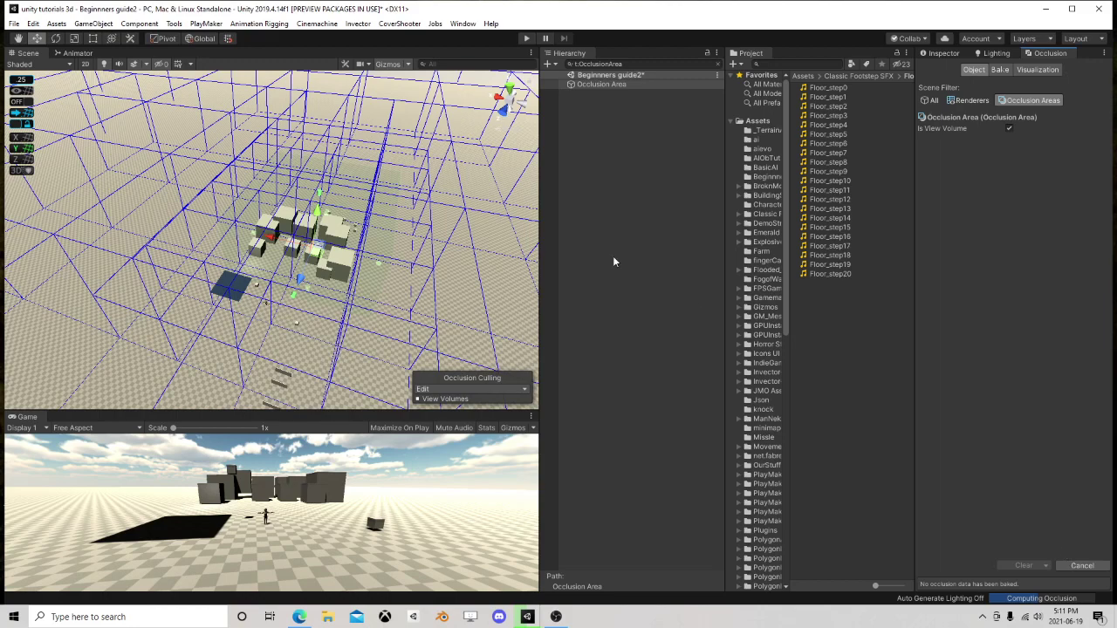
{"action": "scroll", "coordinate": [336, 260], "scroll_direction": "down", "scroll_amount": 12}
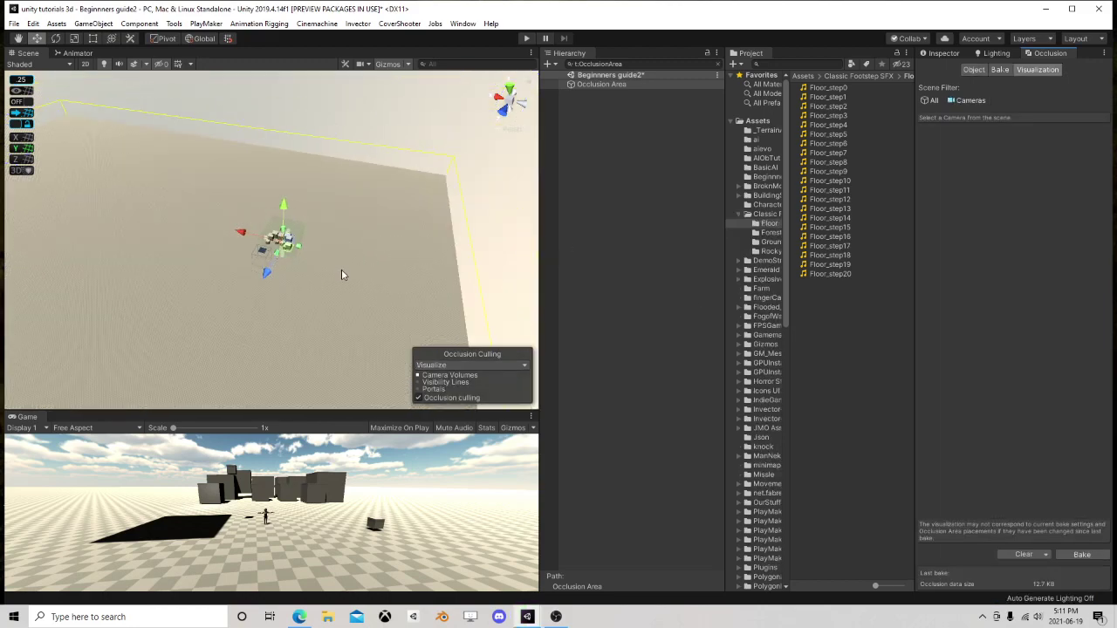
- Examine the baked occlusion area and the cubes inside it from a distance and close up
{"action": "right_click_drag", "start_coordinate": [389, 264], "coordinate": [422, 251]}
{"action": "scroll", "coordinate": [244, 190], "scroll_direction": "up", "scroll_amount": 5}
{"action": "middle_click_drag", "start_coordinate": [188, 138], "coordinate": [282, 260]}
{"action": "scroll", "coordinate": [276, 290], "scroll_direction": "up", "scroll_amount": 10}
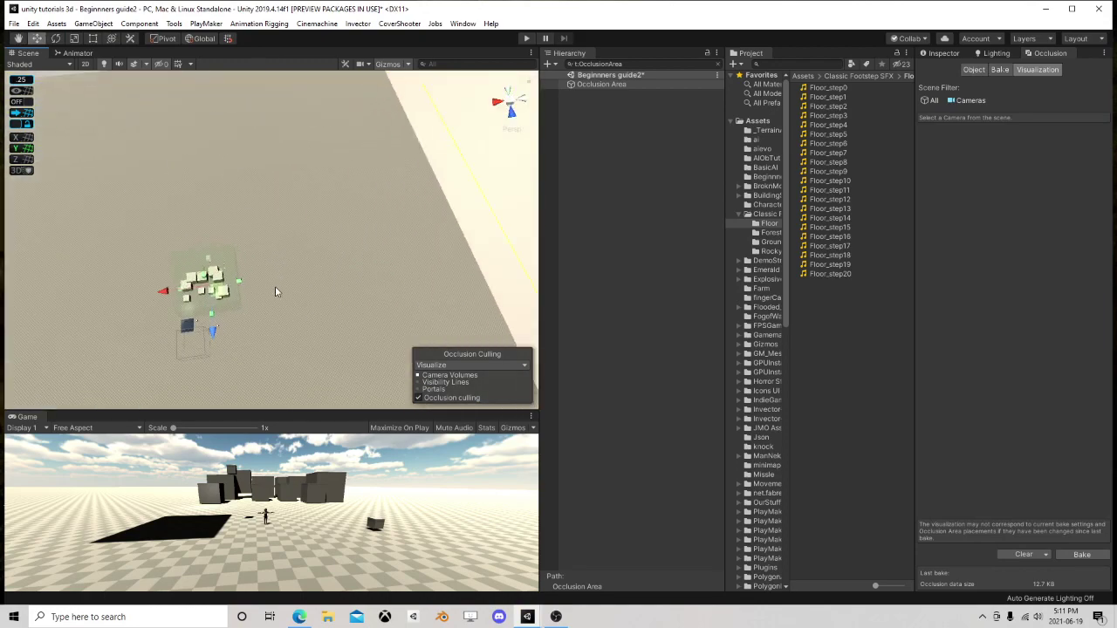
{"action": "middle_click_drag", "start_coordinate": [254, 308], "coordinate": [384, 231]}
{"action": "scroll", "coordinate": [352, 297], "scroll_direction": "up", "scroll_amount": 8}
{"action": "right_click_drag", "start_coordinate": [371, 338], "coordinate": [305, 288]}
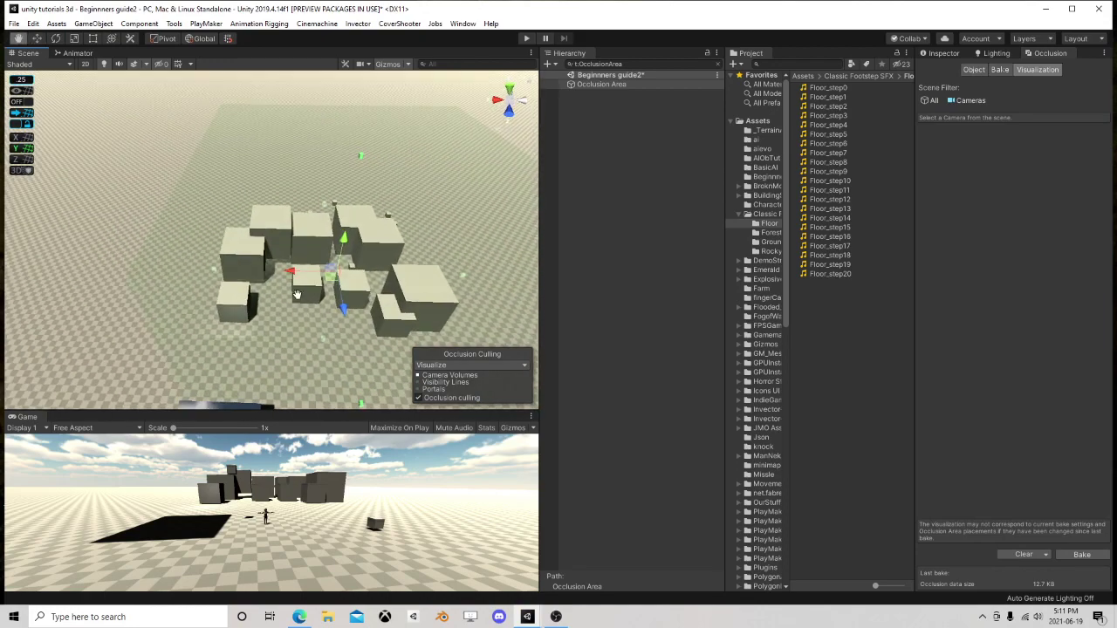
{"action": "middle_click_drag", "start_coordinate": [297, 295], "coordinate": [285, 284]}
{"action": "scroll", "coordinate": [291, 288], "scroll_direction": "up", "scroll_amount": 4}
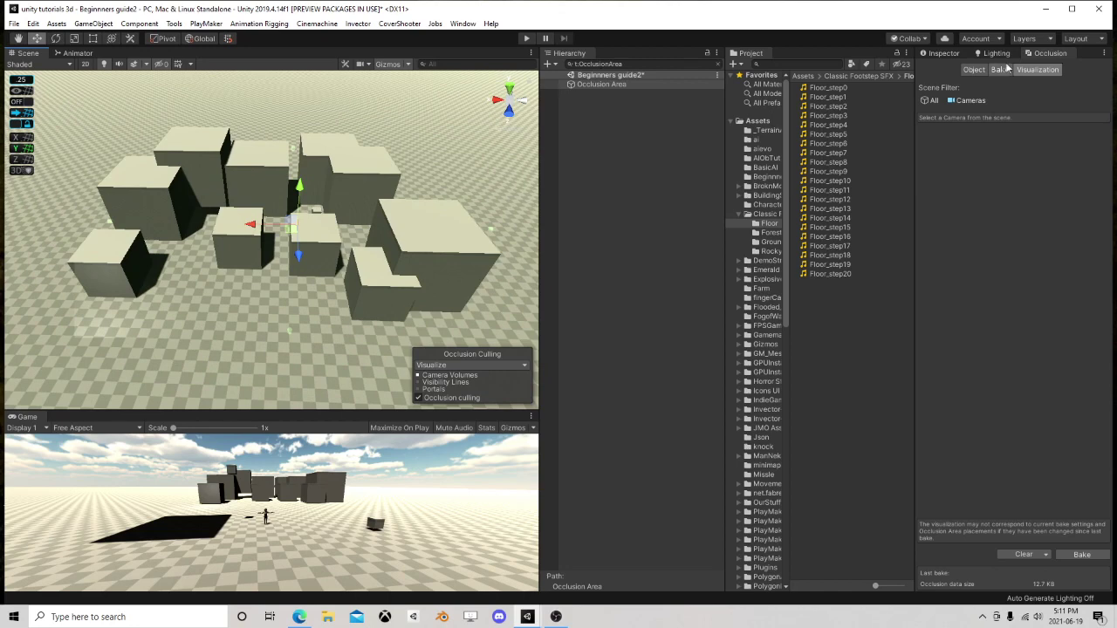
- Filter the scene to cameras and select the Main Camera, framing it together with the cubes
{"action": "left_click", "coordinate": [969, 100]}
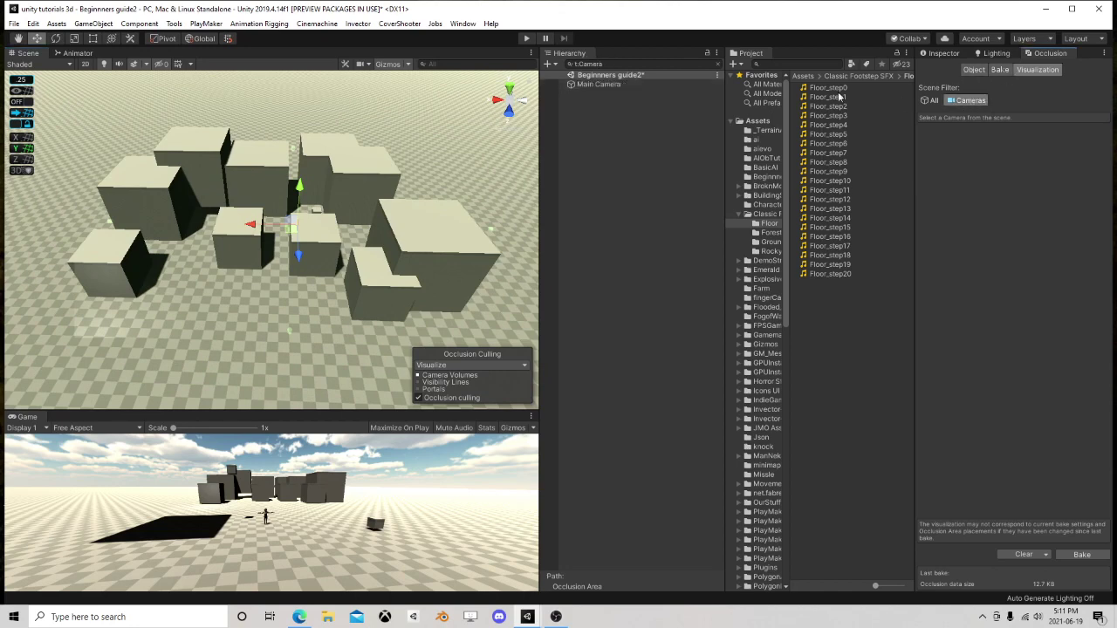
{"action": "left_click", "coordinate": [955, 56]}
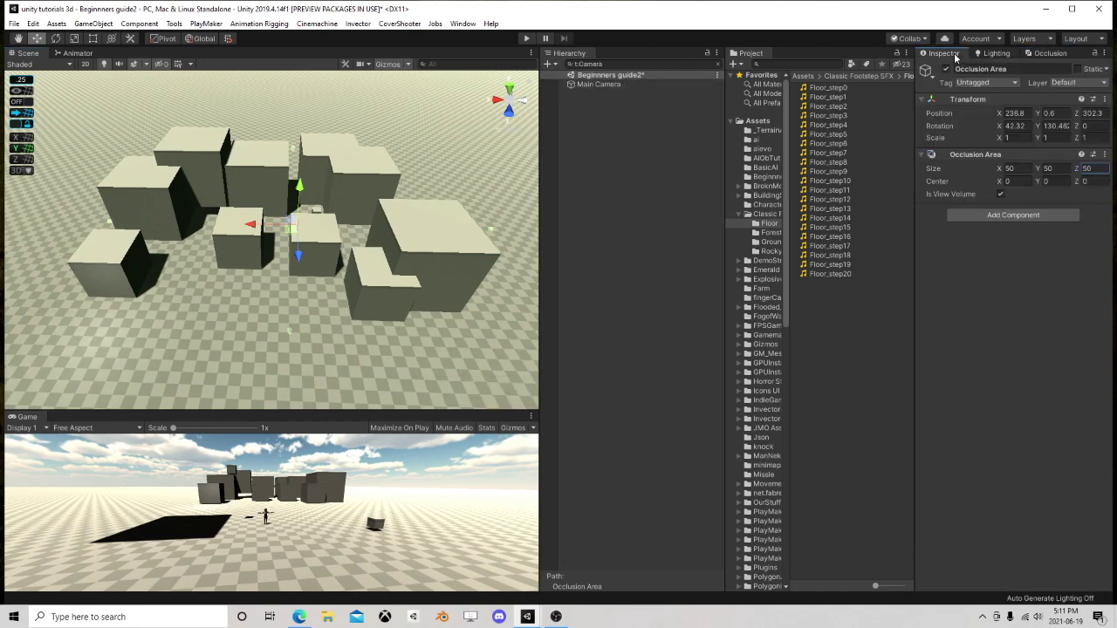
{"action": "double_click", "coordinate": [608, 82]}
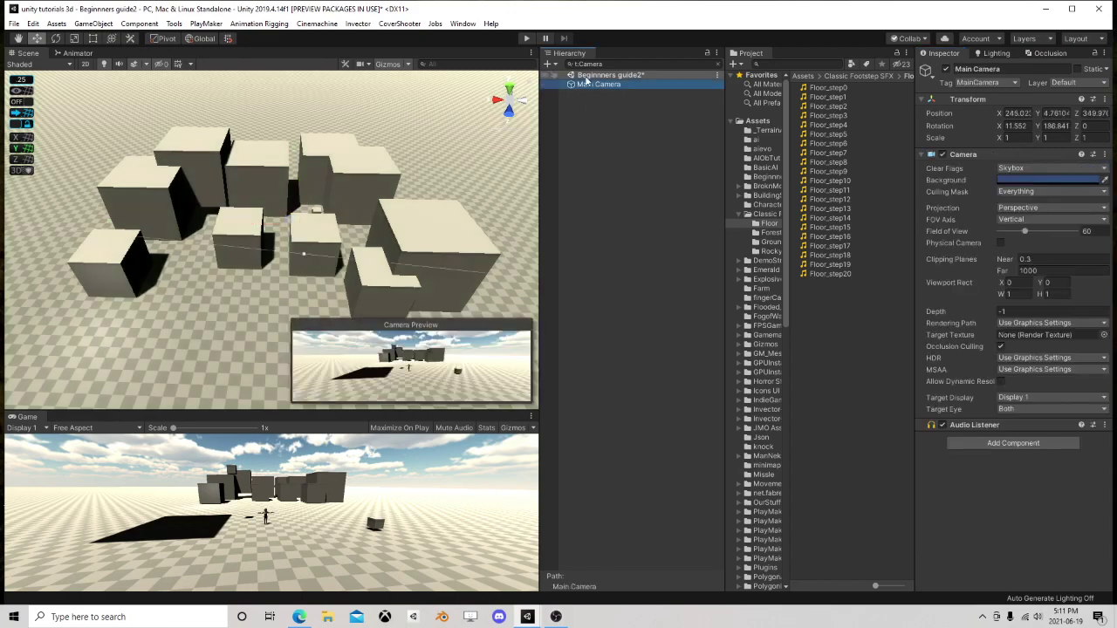
{"action": "scroll", "coordinate": [386, 177], "scroll_direction": "down", "scroll_amount": 3}
{"action": "left_click_drag", "start_coordinate": [386, 177], "coordinate": [352, 181], "text": "alt"}
{"action": "middle_click_drag", "start_coordinate": [109, 306], "coordinate": [256, 219]}
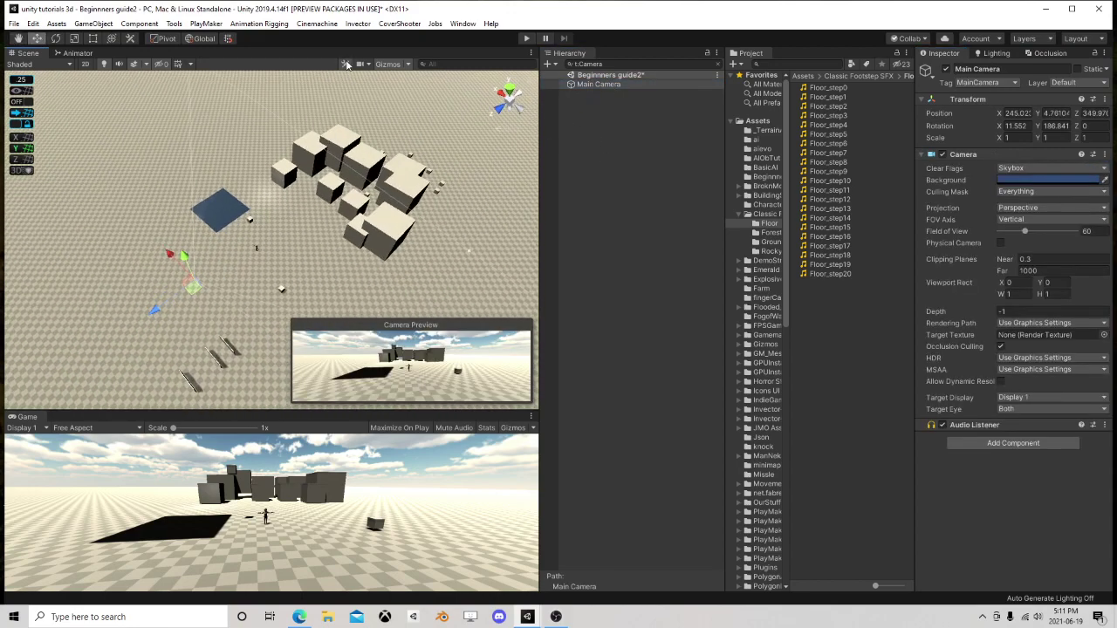
- Show the Main Camera's Visibility Lines in the occlusion visualization and hide them again
{"action": "left_click", "coordinate": [346, 65]}
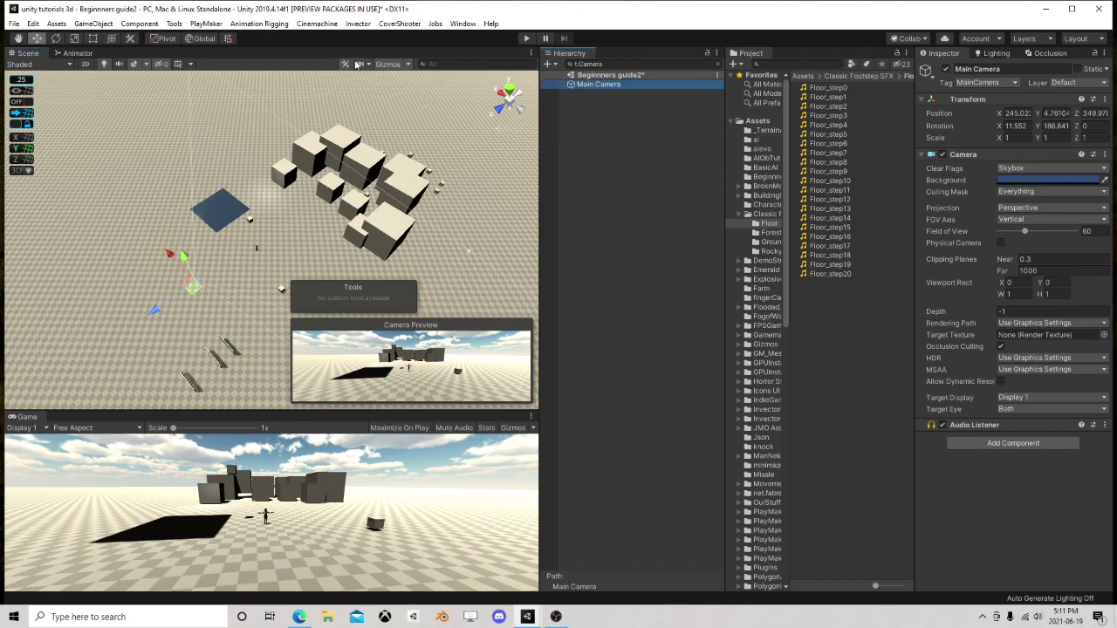
{"action": "left_click", "coordinate": [346, 65]}
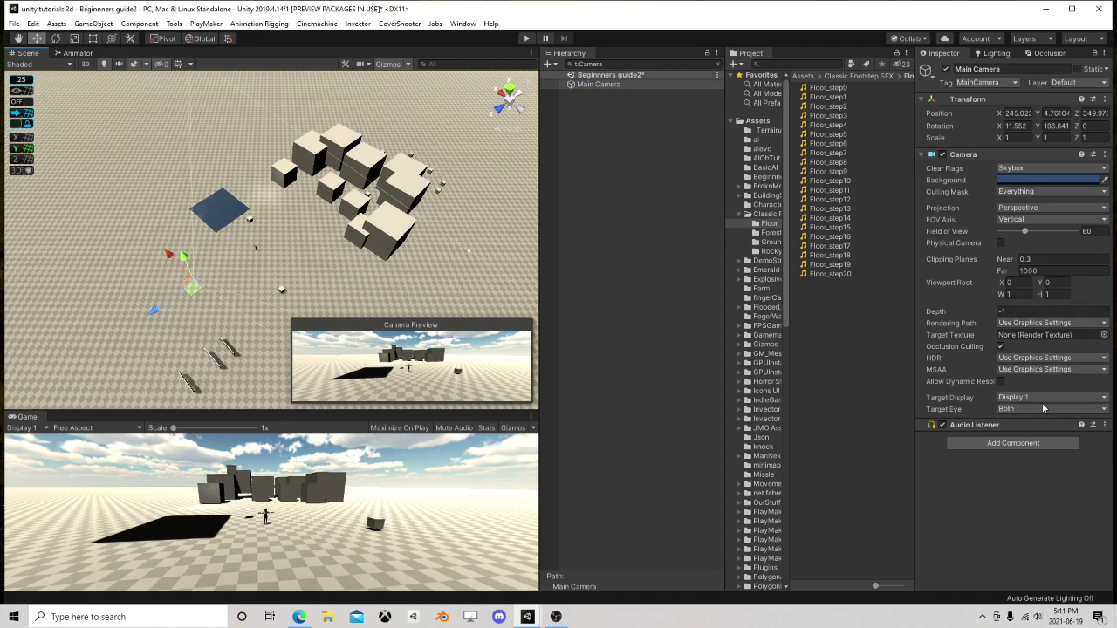
{"action": "left_click", "coordinate": [1050, 54]}
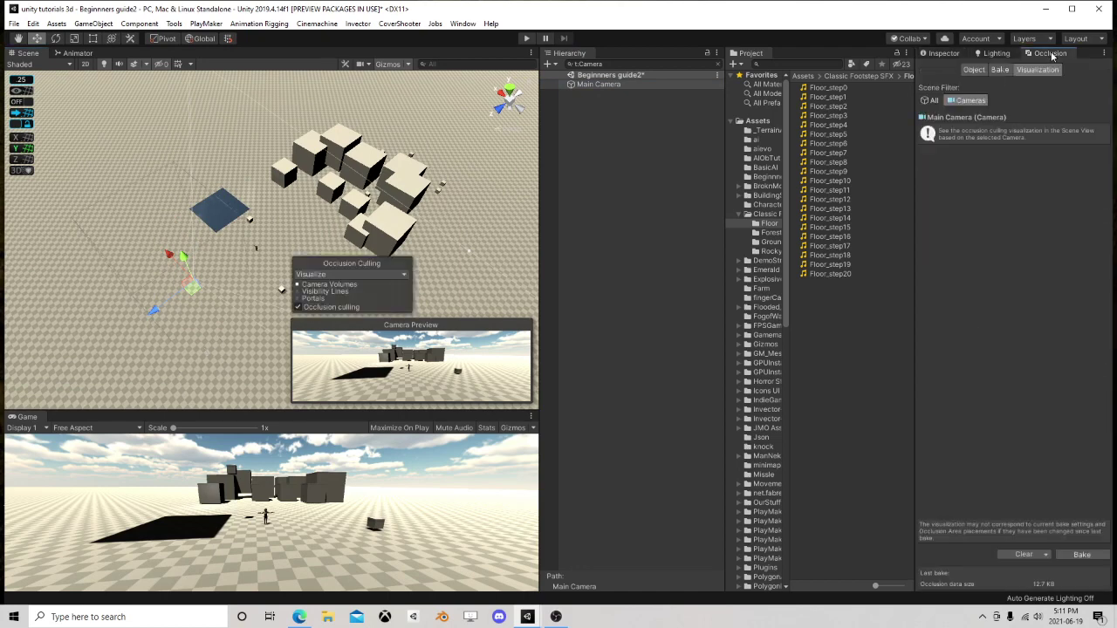
{"action": "left_click", "coordinate": [297, 293]}
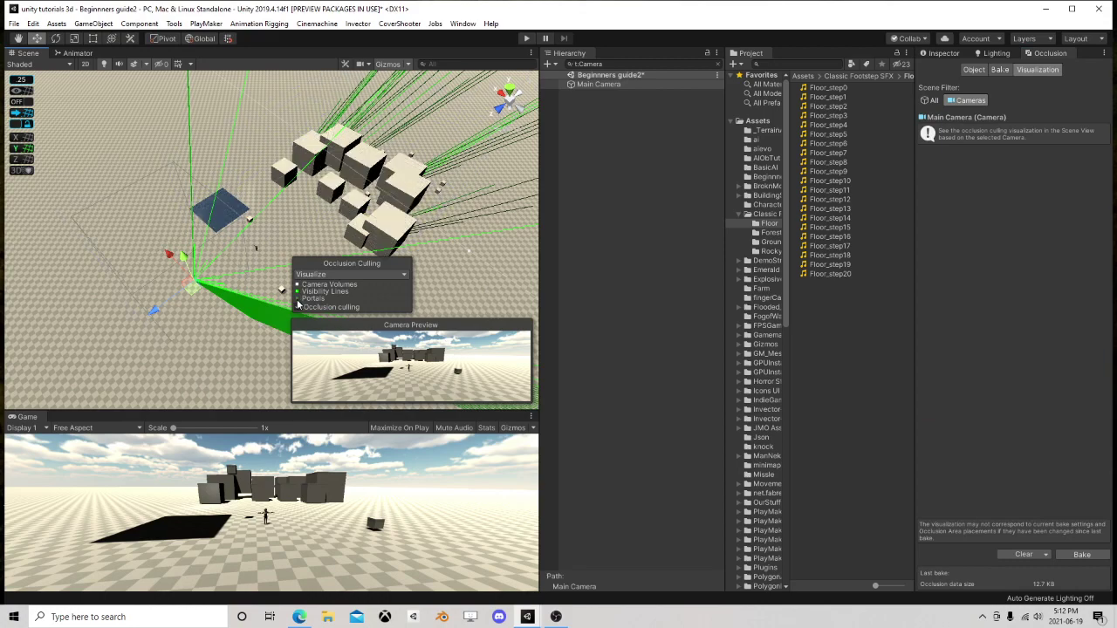
{"action": "left_click", "coordinate": [298, 292]}
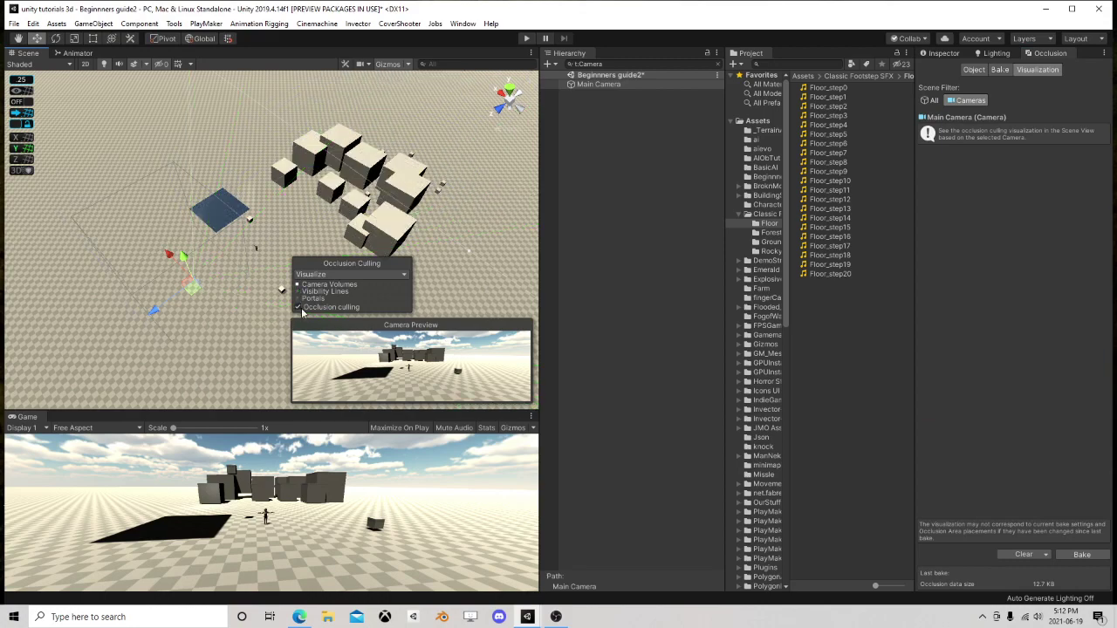
- Lower the Main Camera toward the ground and move it to the other side of the floating blue plane
{"action": "left_click_drag", "start_coordinate": [288, 296], "coordinate": [247, 224], "text": "alt"}
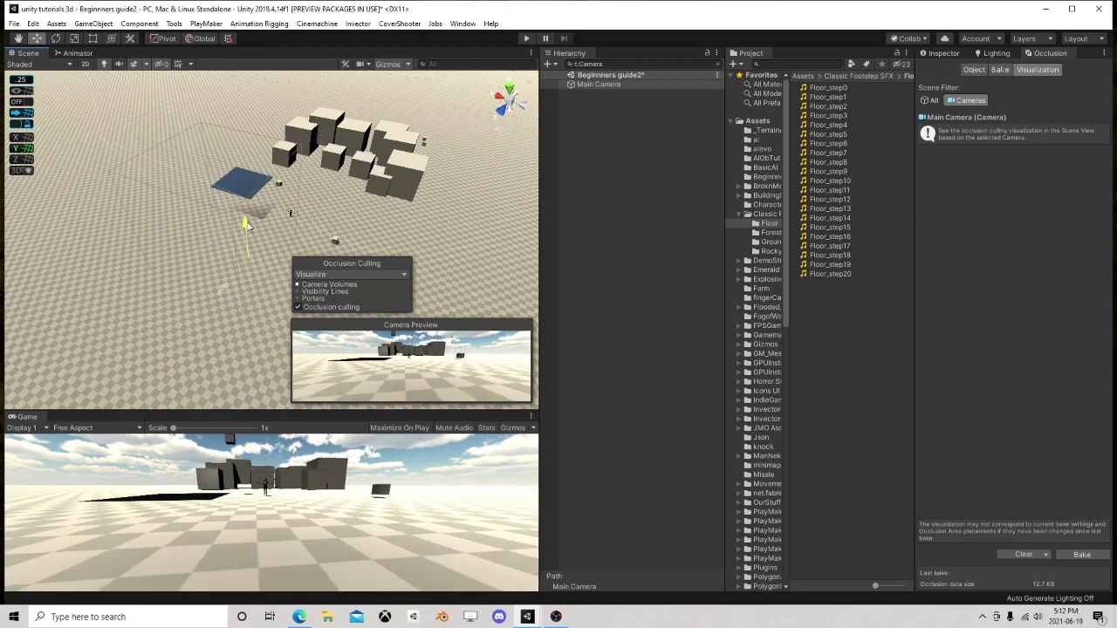
{"action": "left_click_drag", "start_coordinate": [251, 265], "coordinate": [216, 217]}
{"action": "right_click_drag", "start_coordinate": [360, 186], "coordinate": [316, 211]}
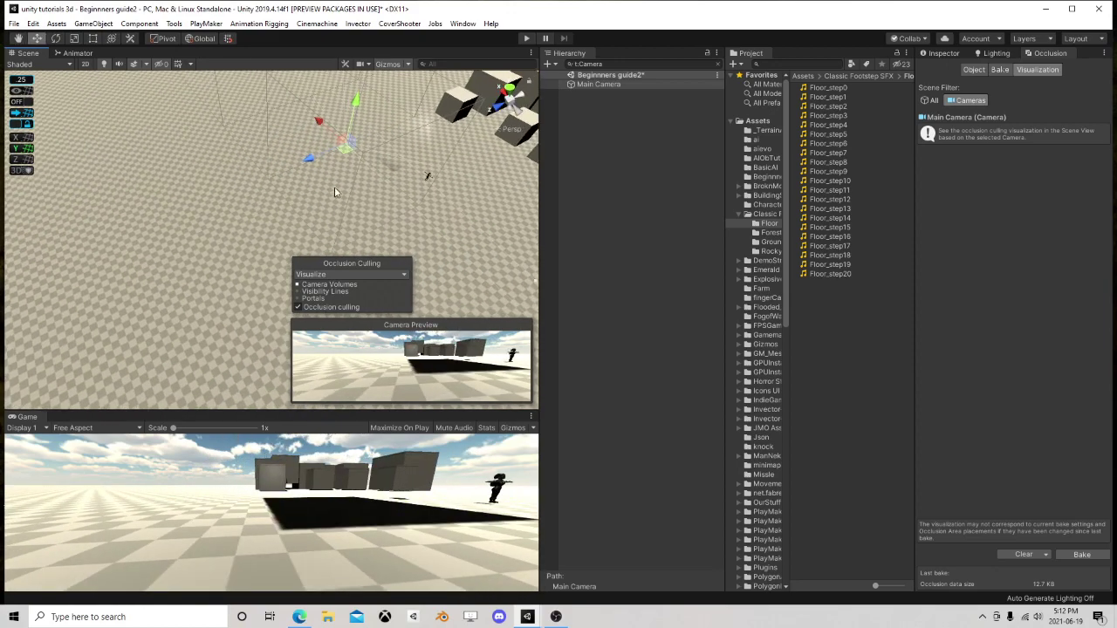
- Move the Main Camera across the front of the cube group to beyond its far end
{"action": "middle_click_drag", "start_coordinate": [367, 180], "coordinate": [202, 252]}
{"action": "right_click_drag", "start_coordinate": [253, 201], "coordinate": [233, 231]}
{"action": "middle_click_drag", "start_coordinate": [270, 209], "coordinate": [186, 227]}
{"action": "scroll", "coordinate": [244, 245], "scroll_direction": "up", "scroll_amount": 5}
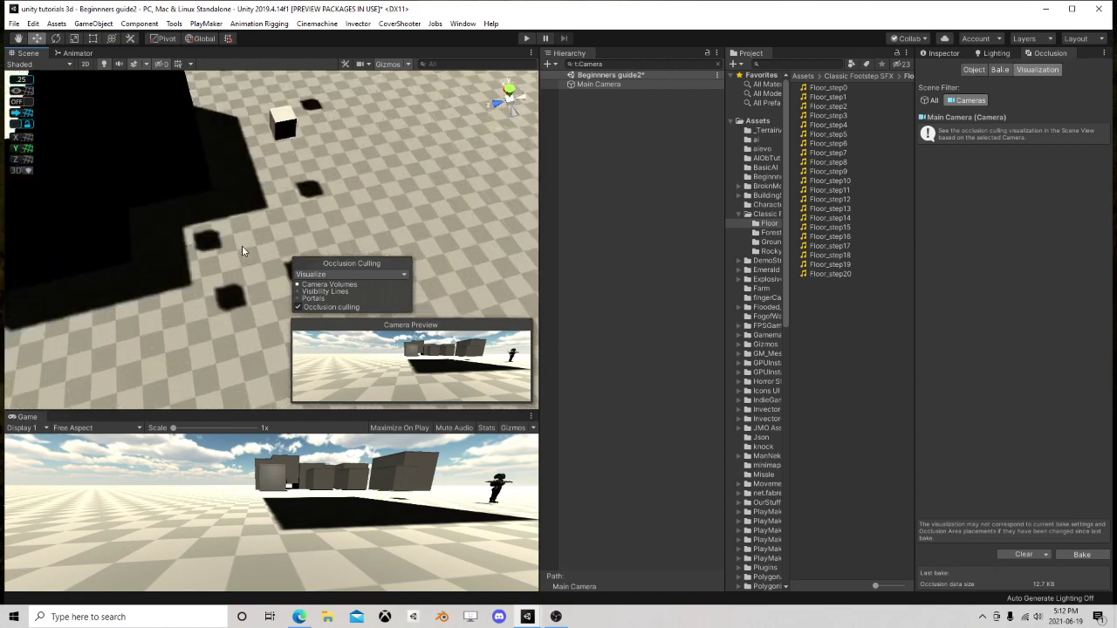
{"action": "scroll", "coordinate": [242, 245], "scroll_direction": "down", "scroll_amount": 8}
{"action": "right_click_drag", "start_coordinate": [206, 240], "coordinate": [189, 270]}
{"action": "middle_click_drag", "start_coordinate": [281, 213], "coordinate": [205, 232]}
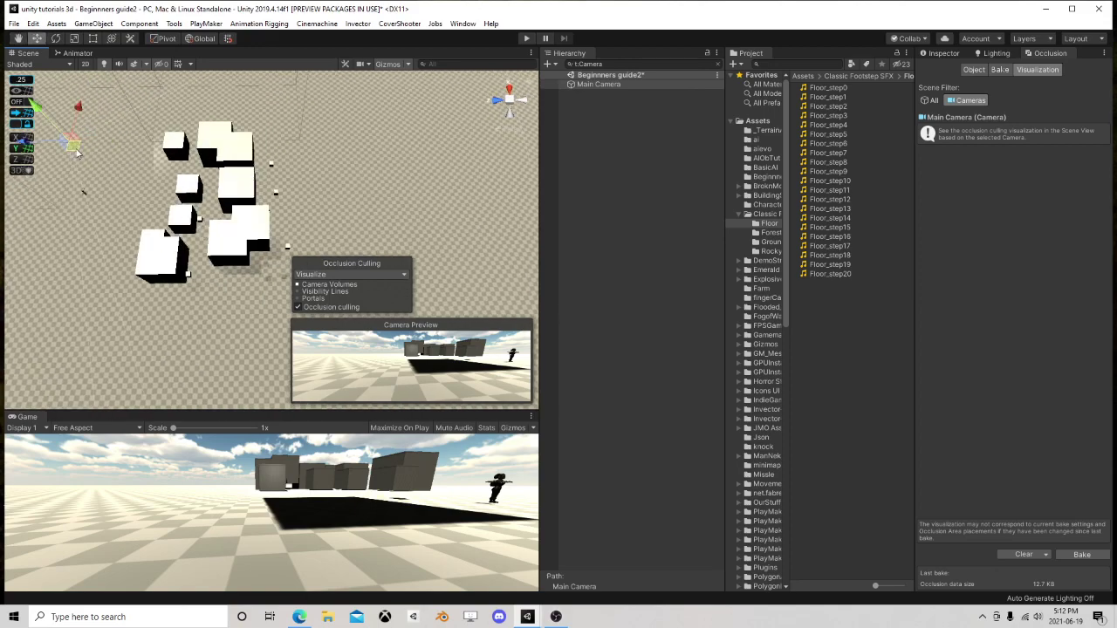
{"action": "left_click_drag", "start_coordinate": [77, 152], "coordinate": [245, 299]}
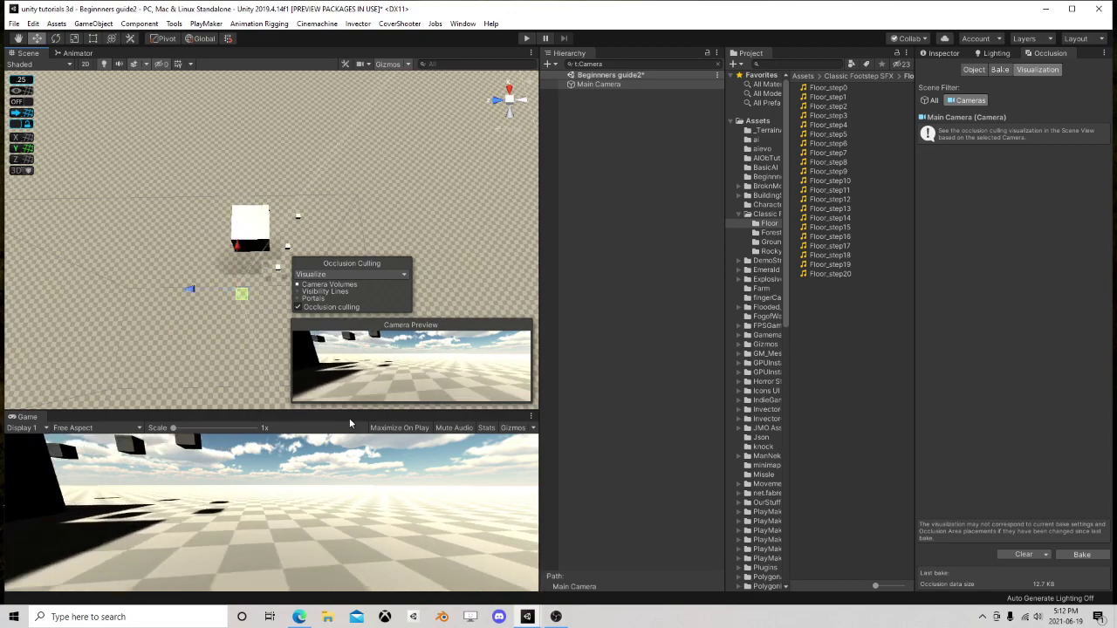
- Enlarge the Game view and move the Main Camera back to face the cube group
{"action": "left_click_drag", "start_coordinate": [346, 408], "coordinate": [344, 355]}
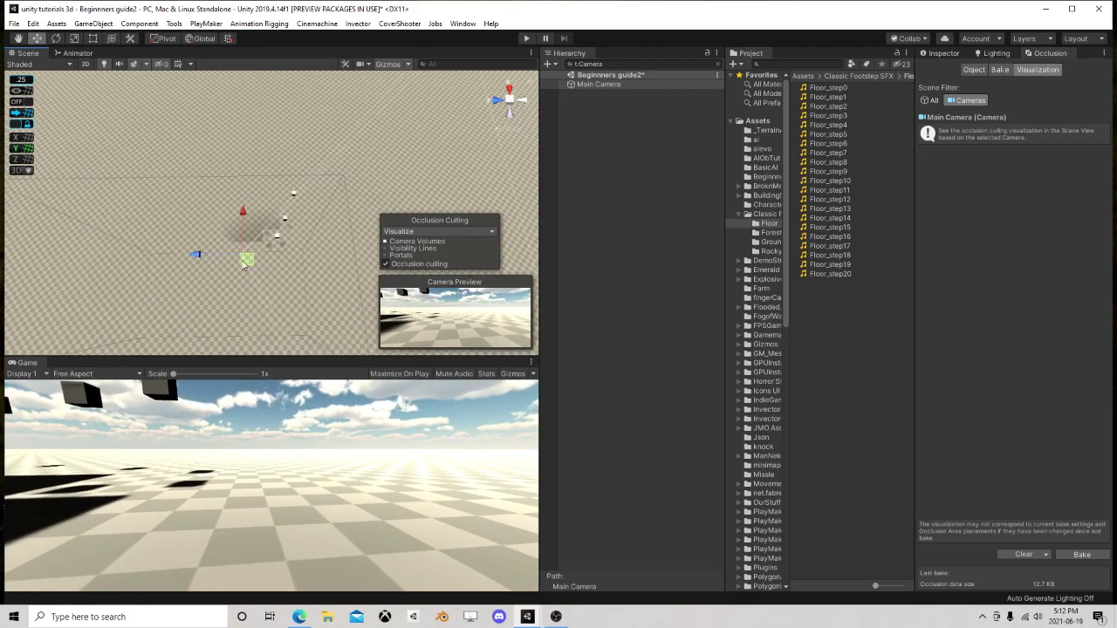
{"action": "left_click_drag", "start_coordinate": [245, 265], "coordinate": [153, 186]}
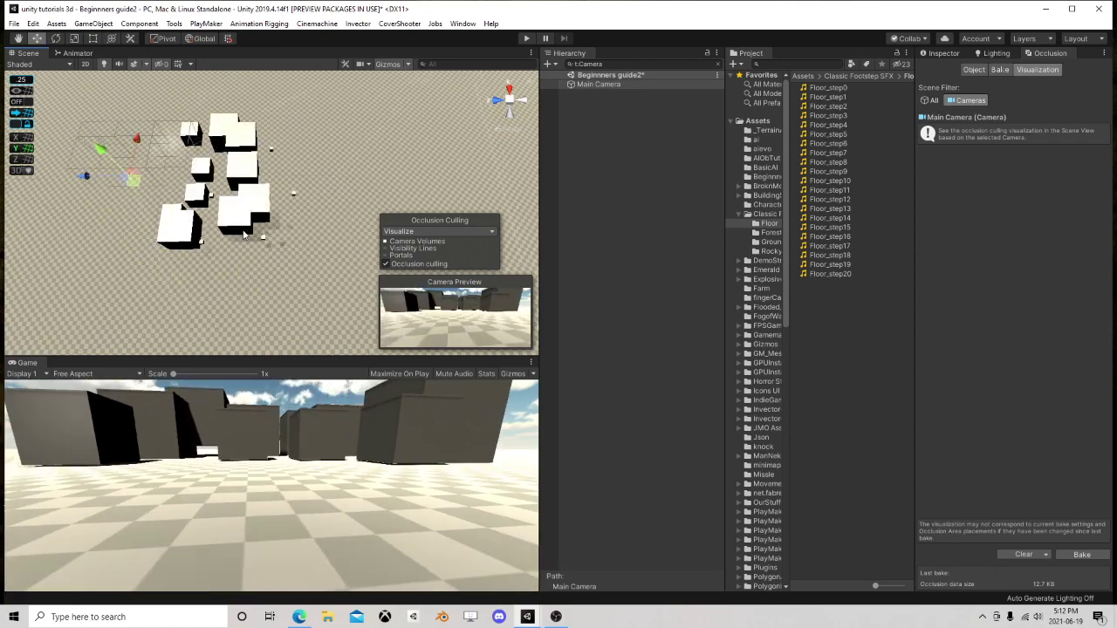
- Shift the Main Camera slightly away from the cubes and closer again to test the occlusion culling from the opposite side
{"action": "right_click_drag", "start_coordinate": [234, 229], "coordinate": [144, 166]}
{"action": "middle_click_drag", "start_coordinate": [144, 166], "coordinate": [275, 202]}
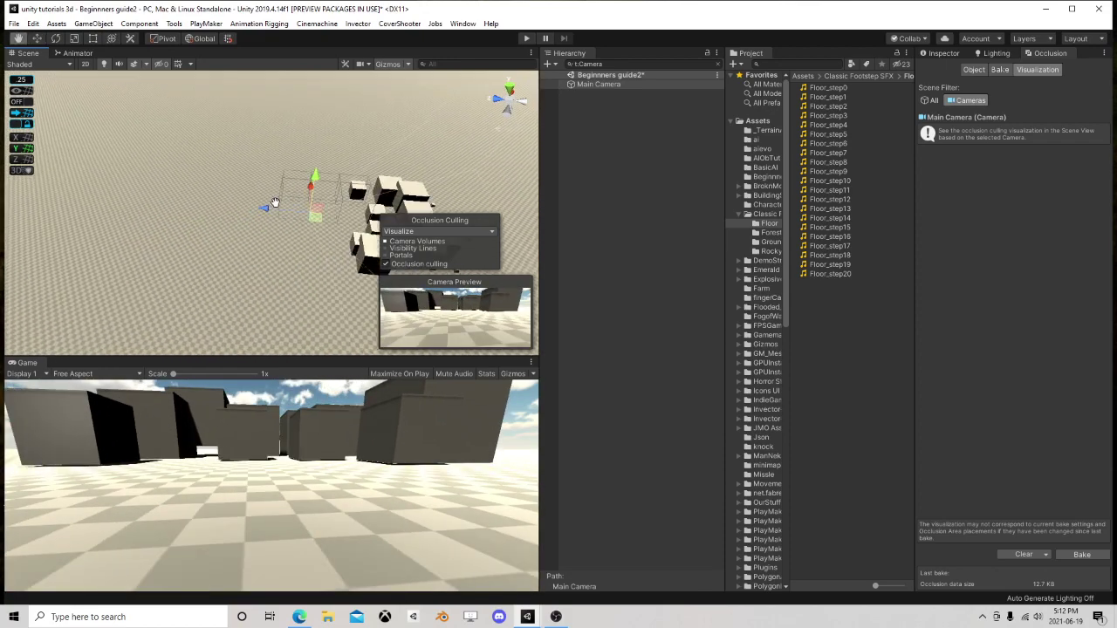
{"action": "scroll", "coordinate": [266, 241], "scroll_direction": "up", "scroll_amount": 5}
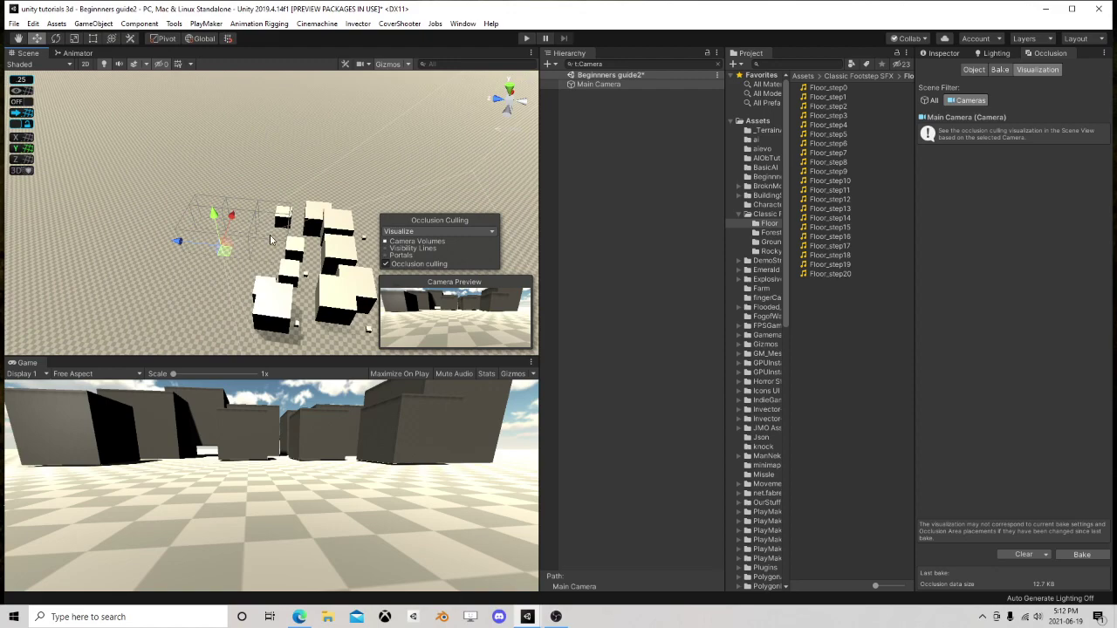
{"action": "right_click_drag", "start_coordinate": [252, 233], "coordinate": [358, 179]}
{"action": "scroll", "coordinate": [358, 178], "scroll_direction": "down", "scroll_amount": 3}
{"action": "right_click_drag", "start_coordinate": [243, 182], "coordinate": [544, 230]}
{"action": "scroll", "coordinate": [306, 212], "scroll_direction": "up", "scroll_amount": 5}
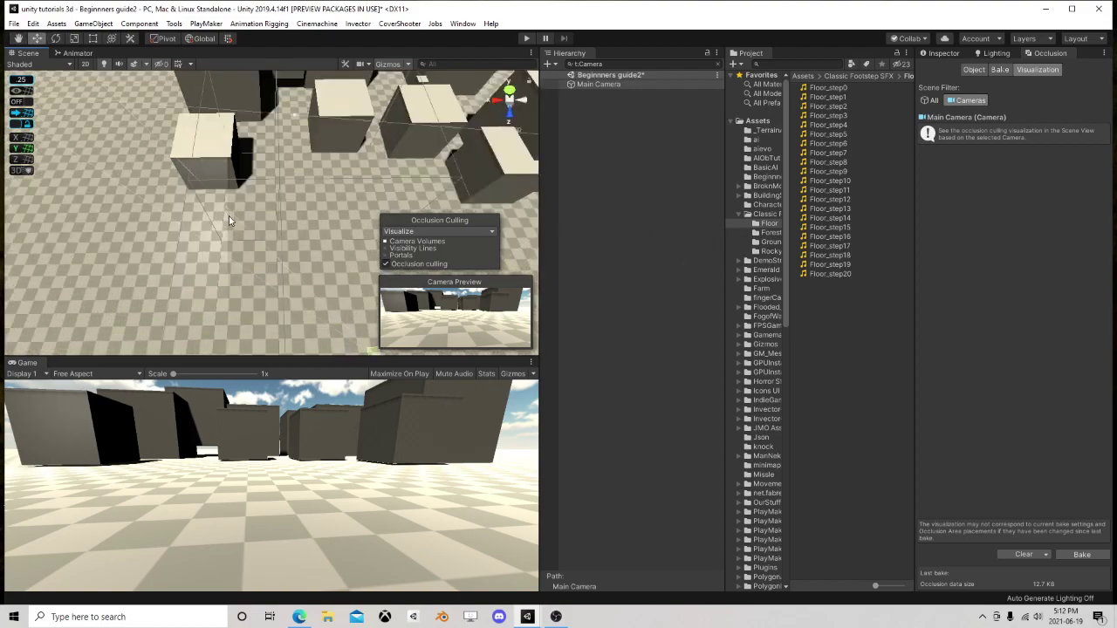
{"action": "scroll", "coordinate": [228, 215], "scroll_direction": "down", "scroll_amount": 10}
{"action": "right_click_drag", "start_coordinate": [229, 216], "coordinate": [315, 236]}
{"action": "left_click_drag", "start_coordinate": [320, 254], "coordinate": [342, 240]}
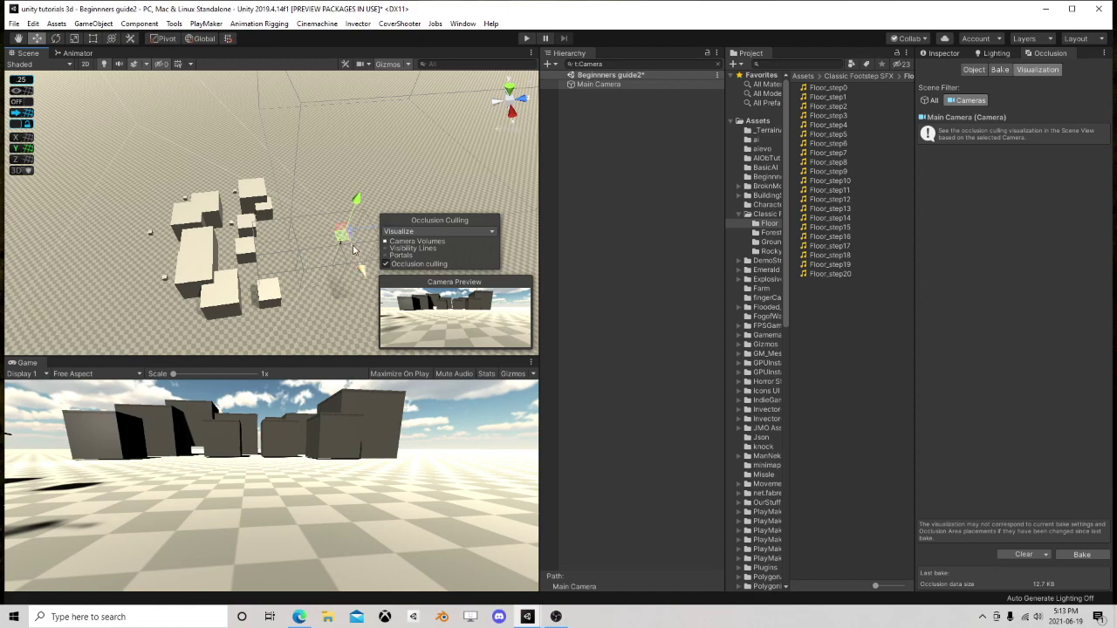
{"action": "left_click_drag", "start_coordinate": [342, 235], "coordinate": [324, 233]}
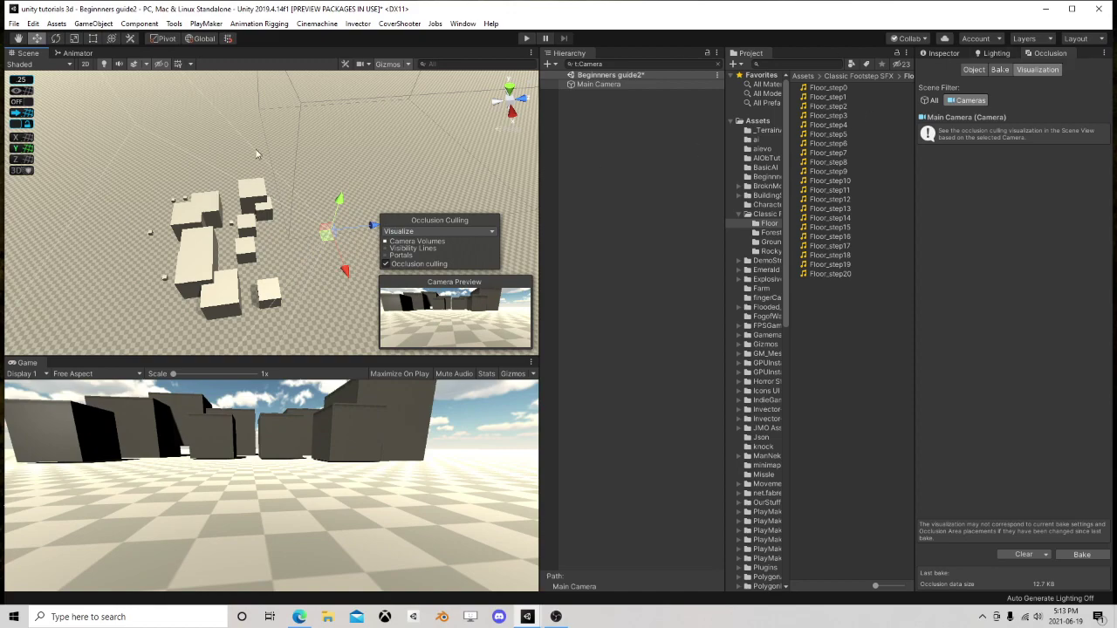
- Move the Main Camera sideways and close to the nearest cube so that it blocks the view of those behind it
{"action": "left_click_drag", "start_coordinate": [258, 206], "coordinate": [292, 214], "text": "alt"}
{"action": "middle_click_drag", "start_coordinate": [293, 213], "coordinate": [165, 231]}
{"action": "left_click_drag", "start_coordinate": [168, 233], "coordinate": [207, 190], "text": "alt"}
{"action": "middle_click_drag", "start_coordinate": [208, 190], "coordinate": [196, 217]}
{"action": "left_click_drag", "start_coordinate": [309, 154], "coordinate": [361, 184]}
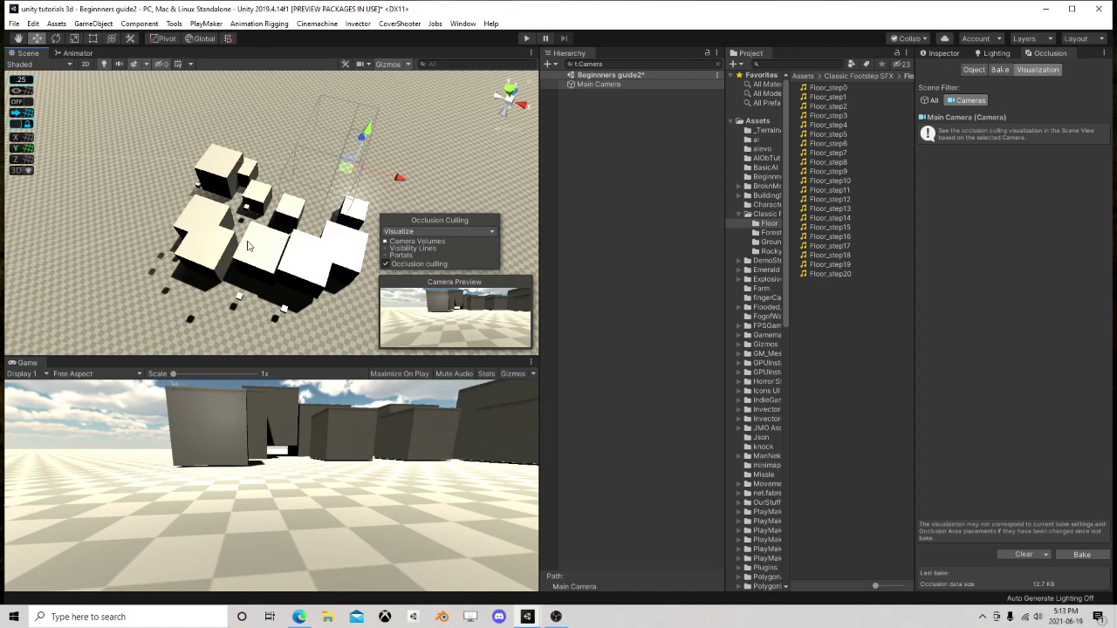
{"action": "left_click_drag", "start_coordinate": [343, 175], "coordinate": [371, 195]}
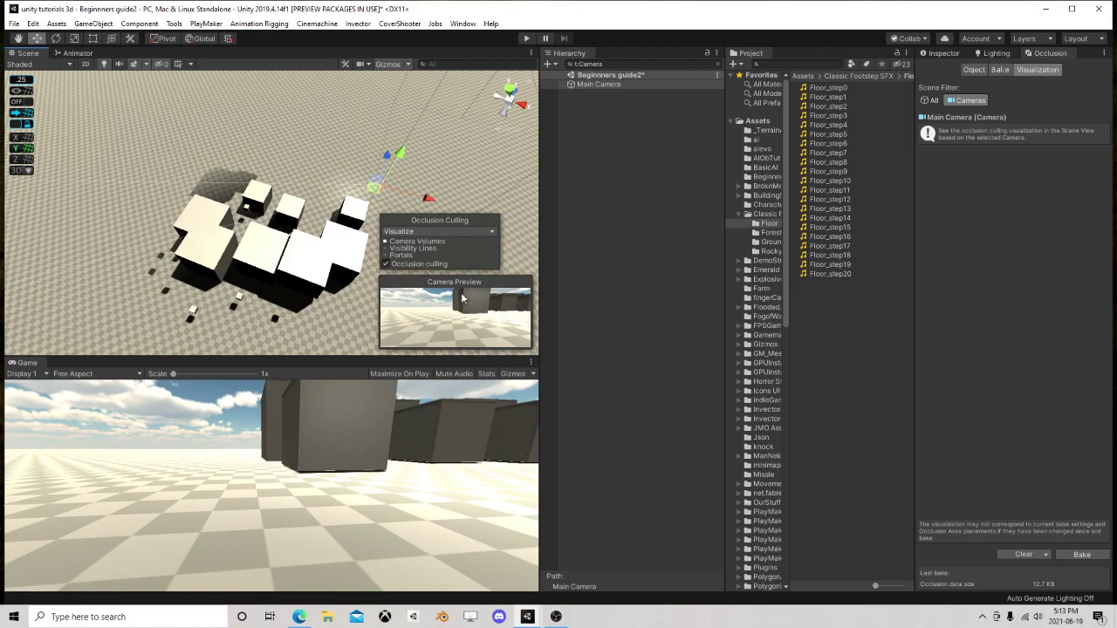
- Show the Game view statistics and move the Main Camera back to where more cubes are in view
{"action": "left_click", "coordinate": [484, 374]}
{"action": "left_click_drag", "start_coordinate": [386, 195], "coordinate": [341, 197]}
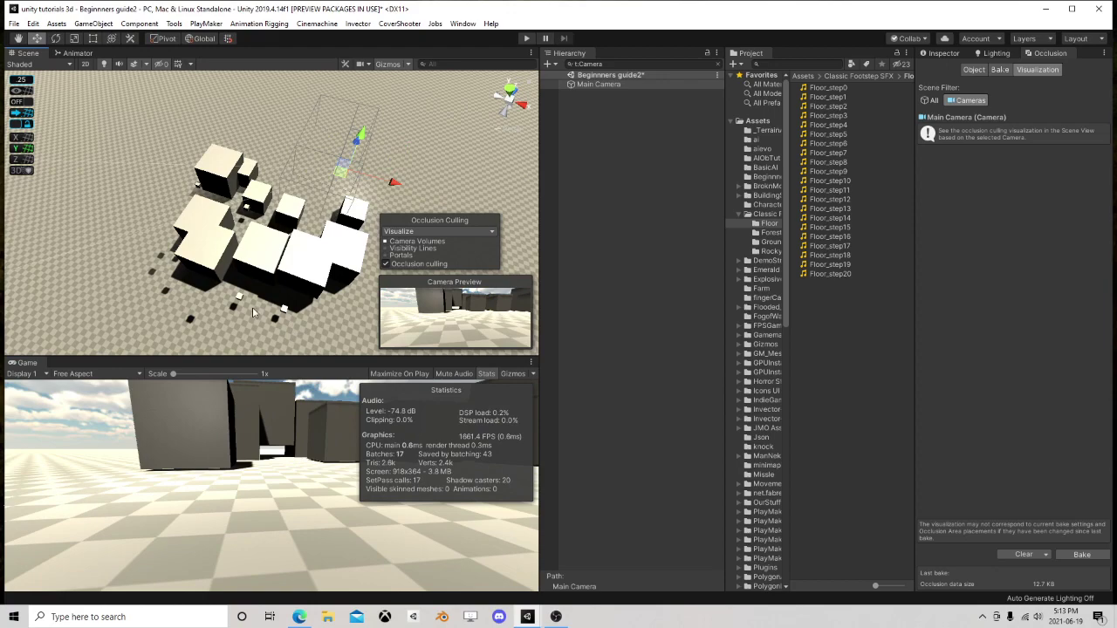
{"action": "right_click_drag", "start_coordinate": [246, 305], "coordinate": [233, 201]}
{"action": "scroll", "coordinate": [233, 201], "scroll_direction": "up", "scroll_amount": 3}
{"action": "scroll", "coordinate": [291, 235], "scroll_direction": "down", "scroll_amount": 5}
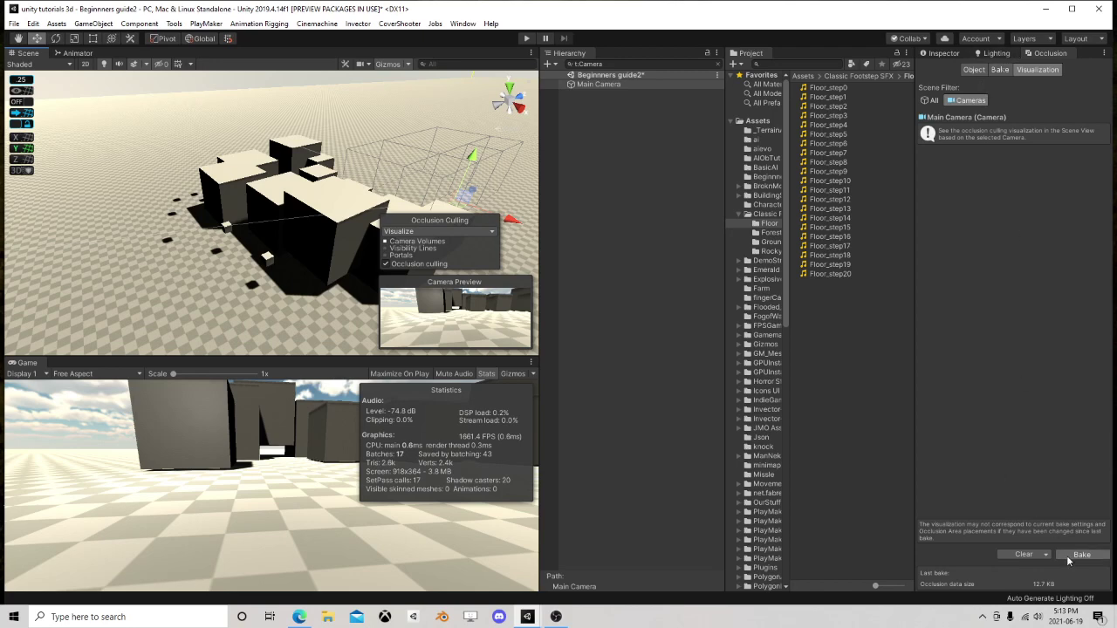
- Set the occlusion bake's Smallest Occluder to 2 and Smallest Hole to 0.1, and rebake the occlusion data
{"action": "left_click", "coordinate": [998, 69]}
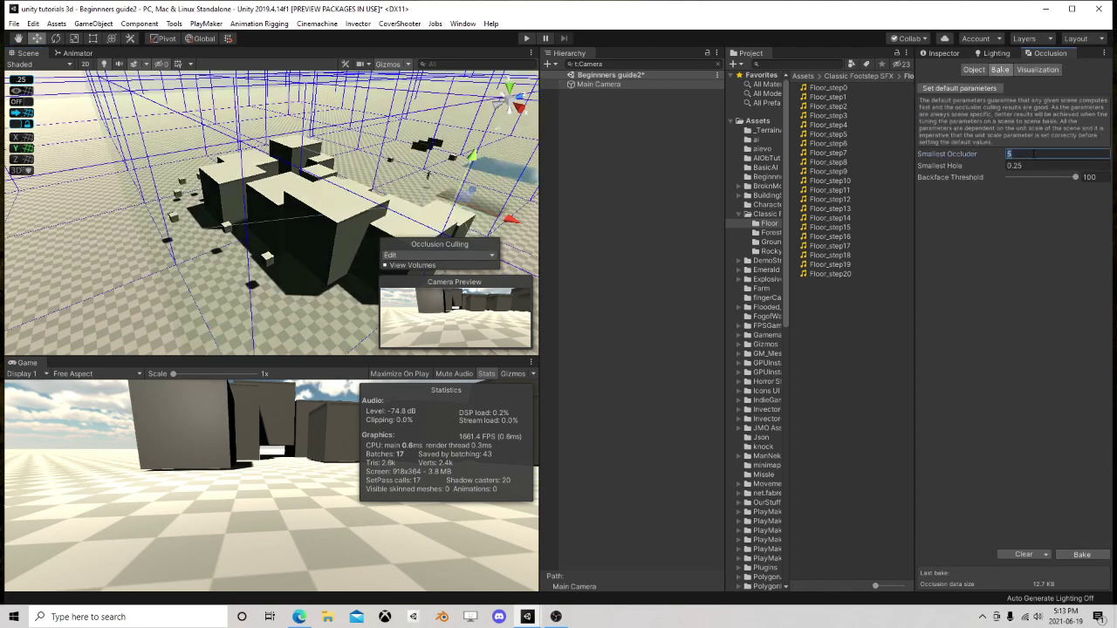
{"action": "left_click", "coordinate": [1034, 154]}
{"action": "type", "text": "1"}
{"action": "key", "text": "BackSpace"}
{"action": "type", "text": "2"}
{"action": "left_click", "coordinate": [1032, 165]}
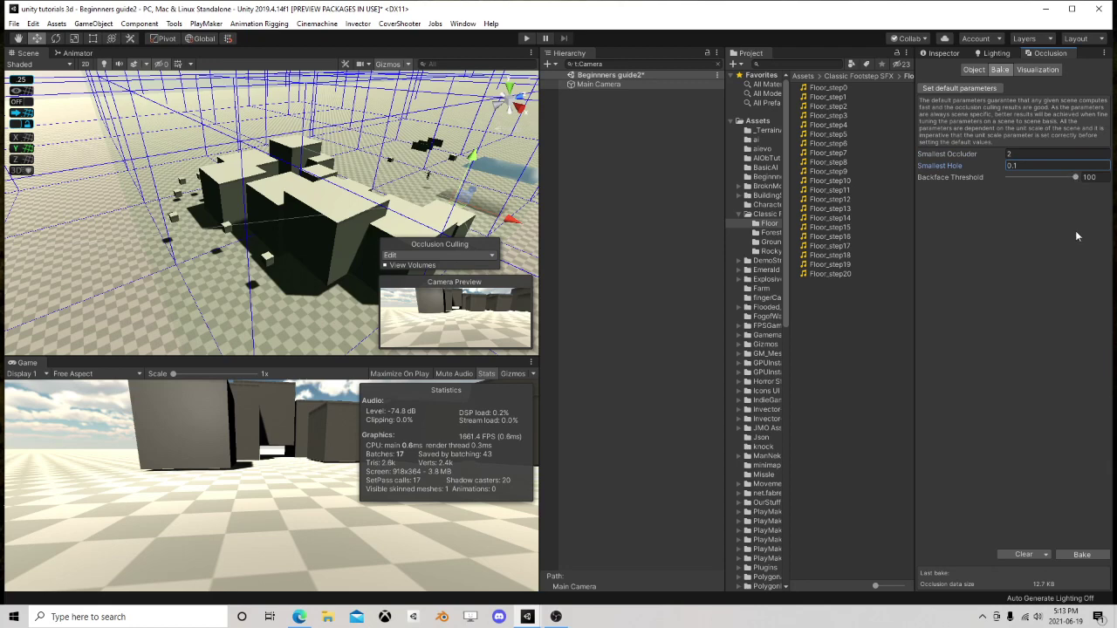
{"action": "left_click", "coordinate": [1081, 553]}
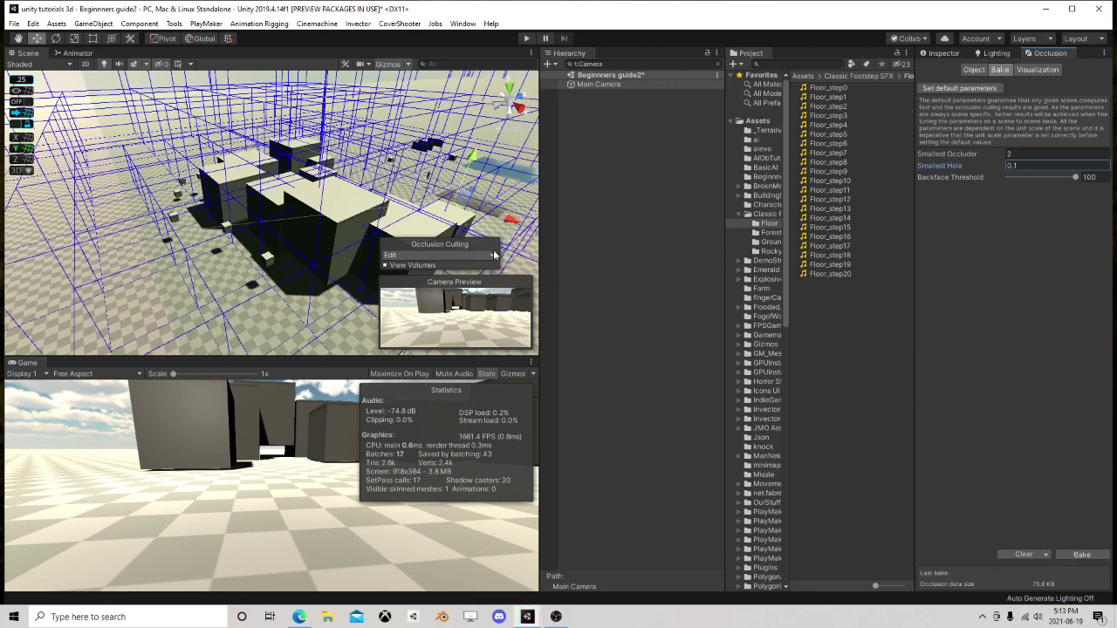
- Return to the occlusion visualization and move the Main Camera away from the cubes, beyond the floating blue plane
{"action": "right_click_drag", "start_coordinate": [401, 149], "coordinate": [390, 146]}
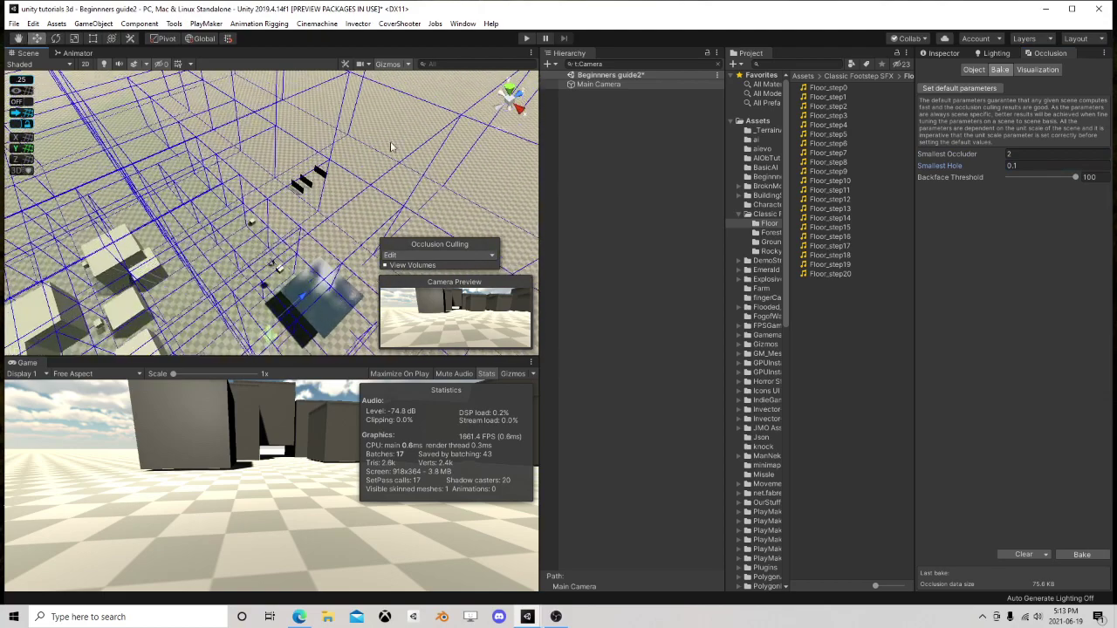
{"action": "double_click", "coordinate": [608, 83]}
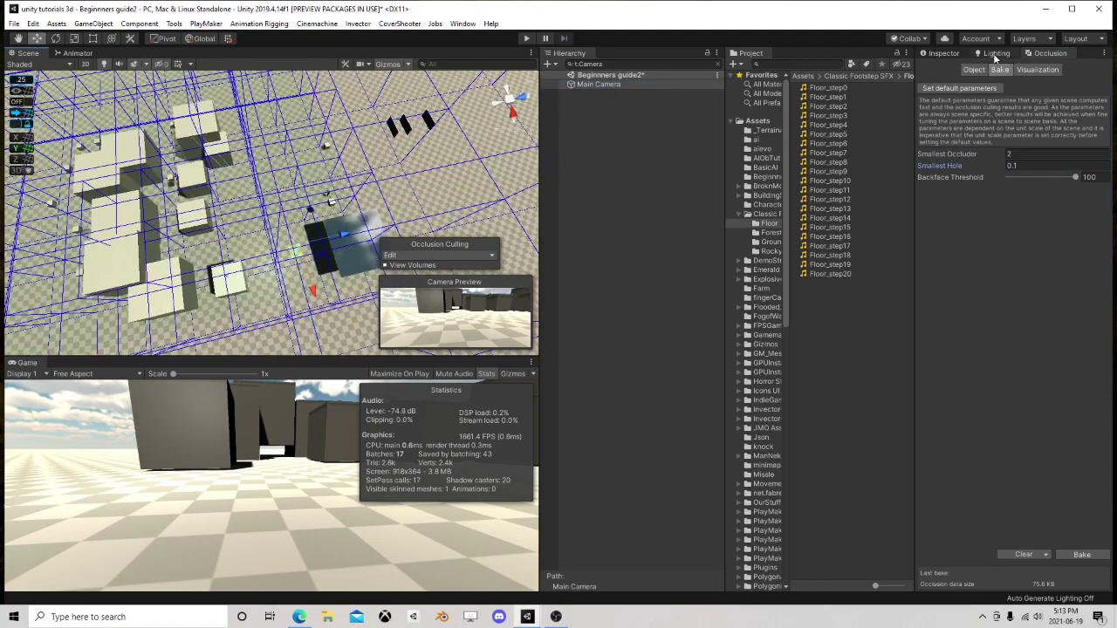
{"action": "left_click", "coordinate": [1032, 70]}
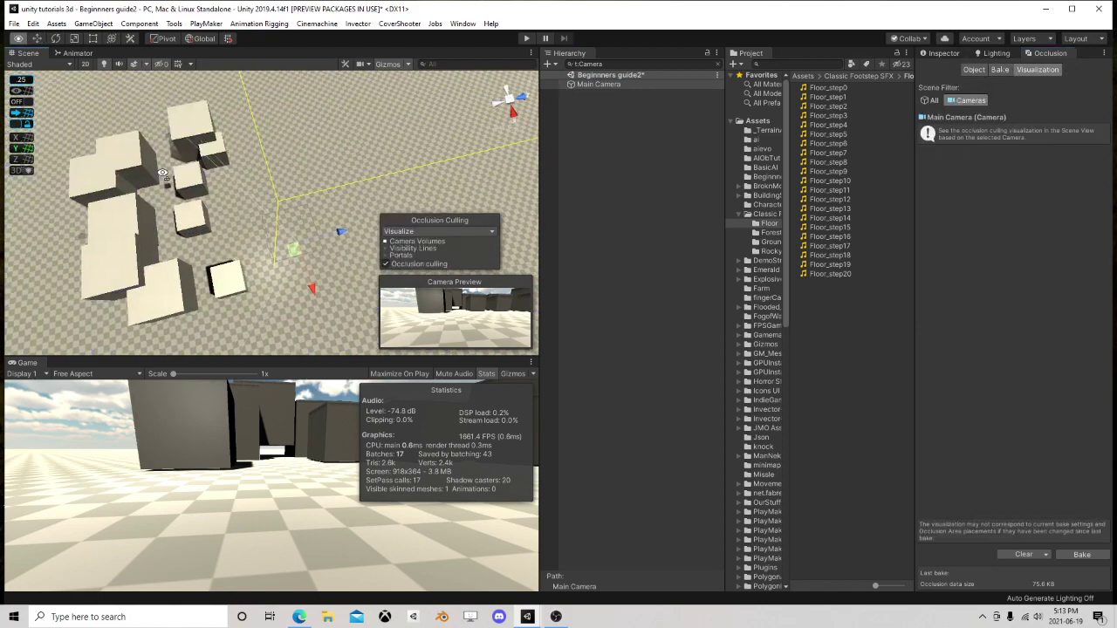
{"action": "right_click_drag", "start_coordinate": [163, 173], "coordinate": [219, 183]}
{"action": "left_click_drag", "start_coordinate": [342, 190], "coordinate": [374, 124]}
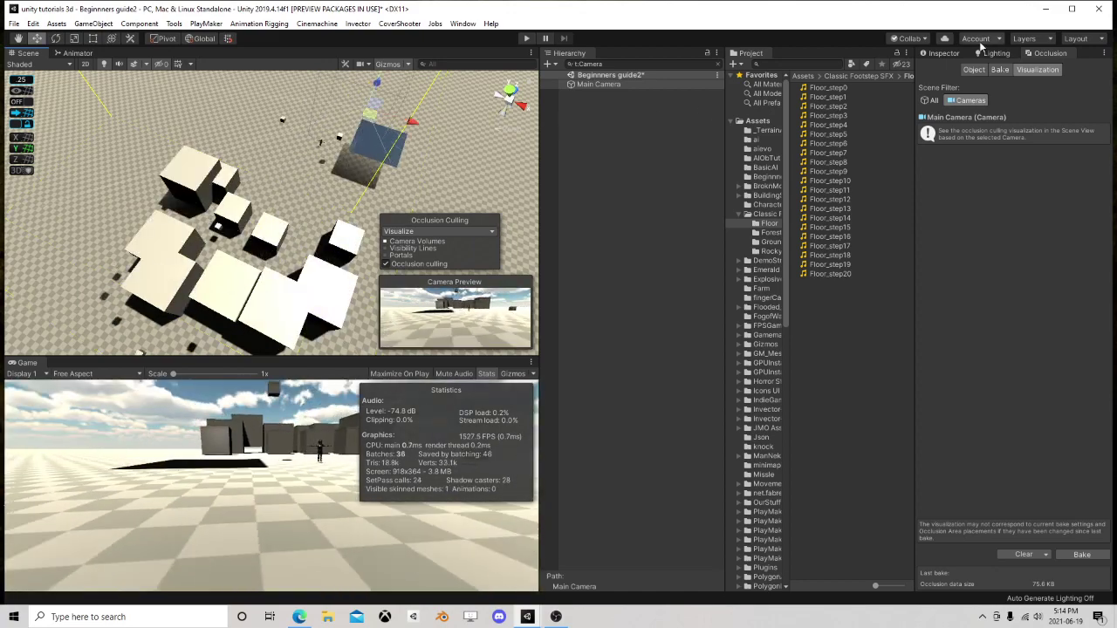
- Show the Main Camera's component settings and clear the camera filter so the hierarchy lists every scene object
{"action": "left_click", "coordinate": [944, 53]}
{"action": "scroll", "coordinate": [262, 174], "scroll_direction": "up", "scroll_amount": 8}
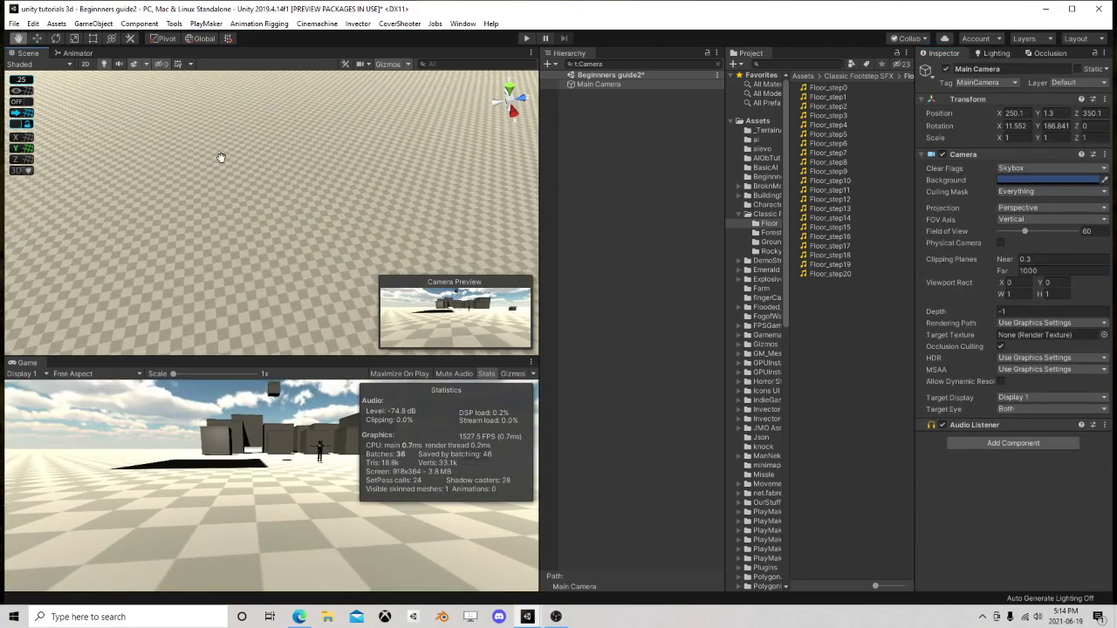
{"action": "scroll", "coordinate": [281, 191], "scroll_direction": "up", "scroll_amount": 3}
{"action": "right_click_drag", "start_coordinate": [361, 183], "coordinate": [143, 185]}
{"action": "middle_click_drag", "start_coordinate": [143, 184], "coordinate": [281, 190]}
{"action": "left_click", "coordinate": [715, 64]}
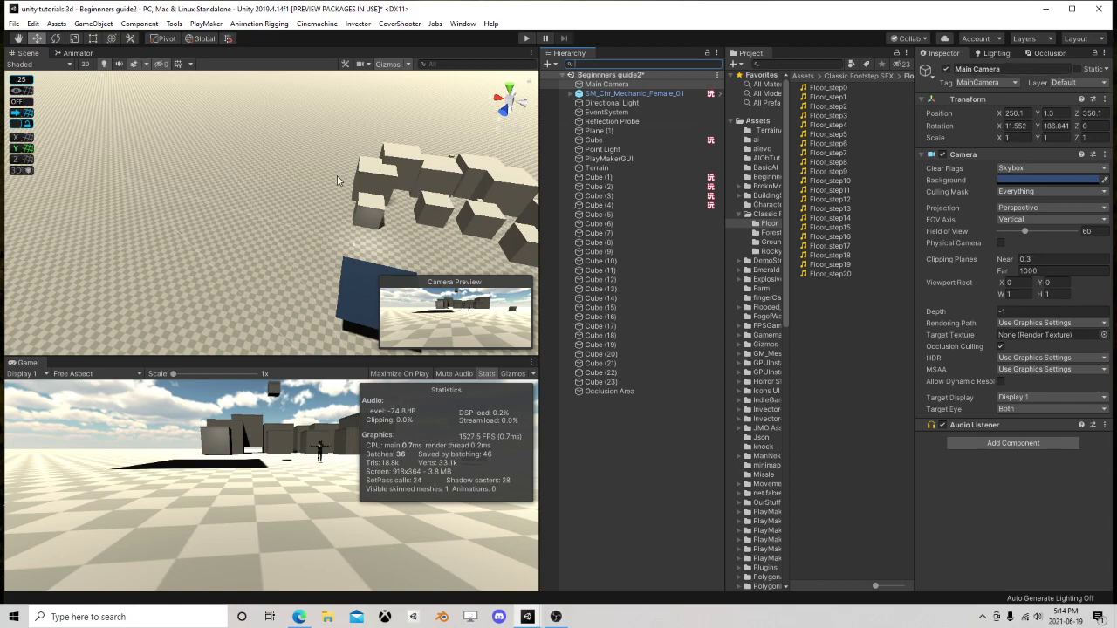
{"action": "right_click_drag", "start_coordinate": [337, 176], "coordinate": [299, 184]}
{"action": "scroll", "coordinate": [298, 185], "scroll_direction": "down", "scroll_amount": 3}
{"action": "right_click_drag", "start_coordinate": [60, 161], "coordinate": [285, 172]}
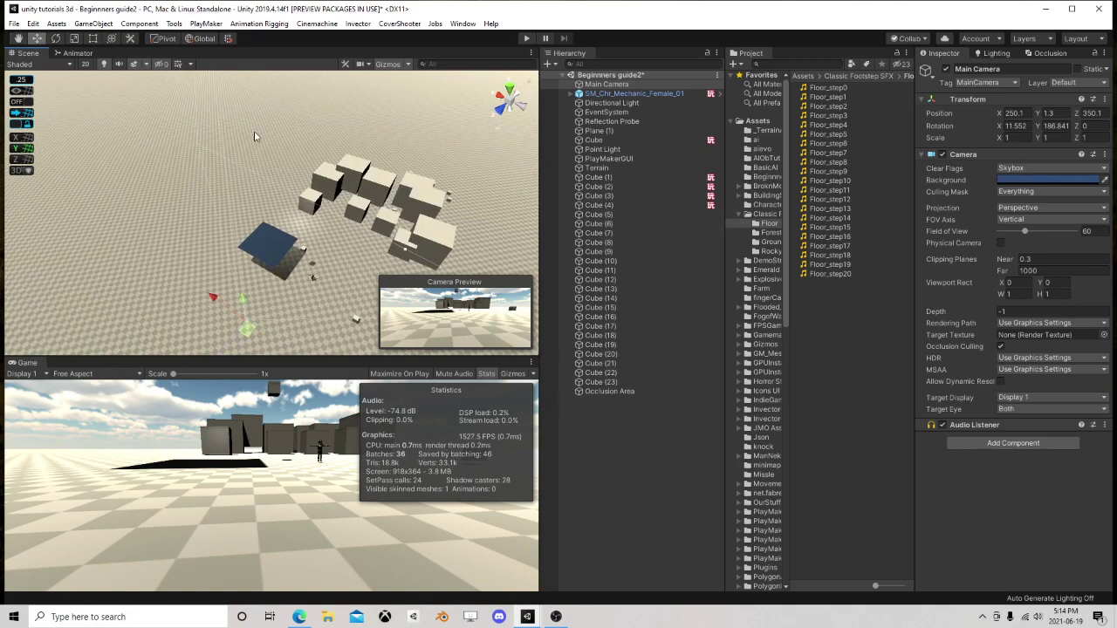
{"action": "right_click_drag", "start_coordinate": [131, 162], "coordinate": [451, 149]}
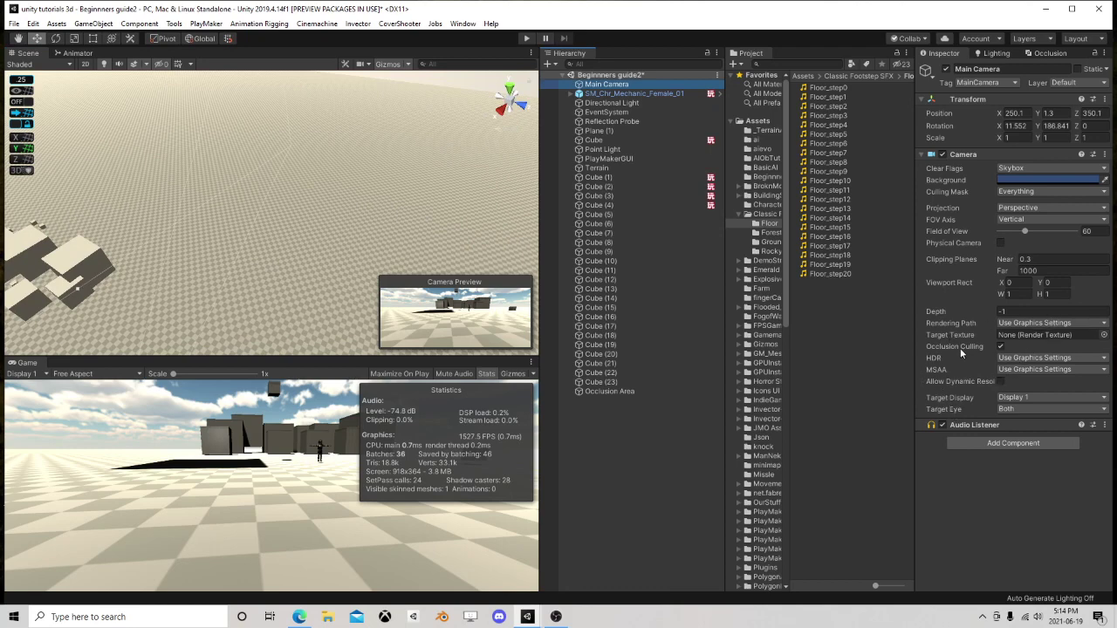
- Turn the Main Camera's Occlusion Culling option off and back on
{"action": "left_click", "coordinate": [999, 348]}
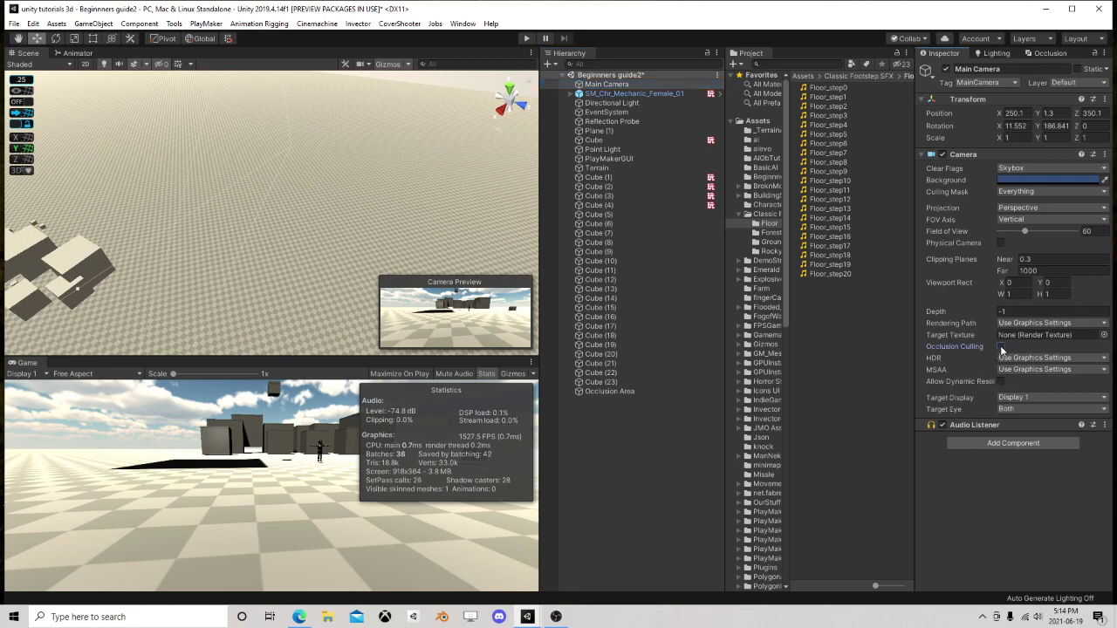
{"action": "left_click", "coordinate": [1001, 349]}
{"action": "right_click_drag", "start_coordinate": [286, 144], "coordinate": [114, 185]}
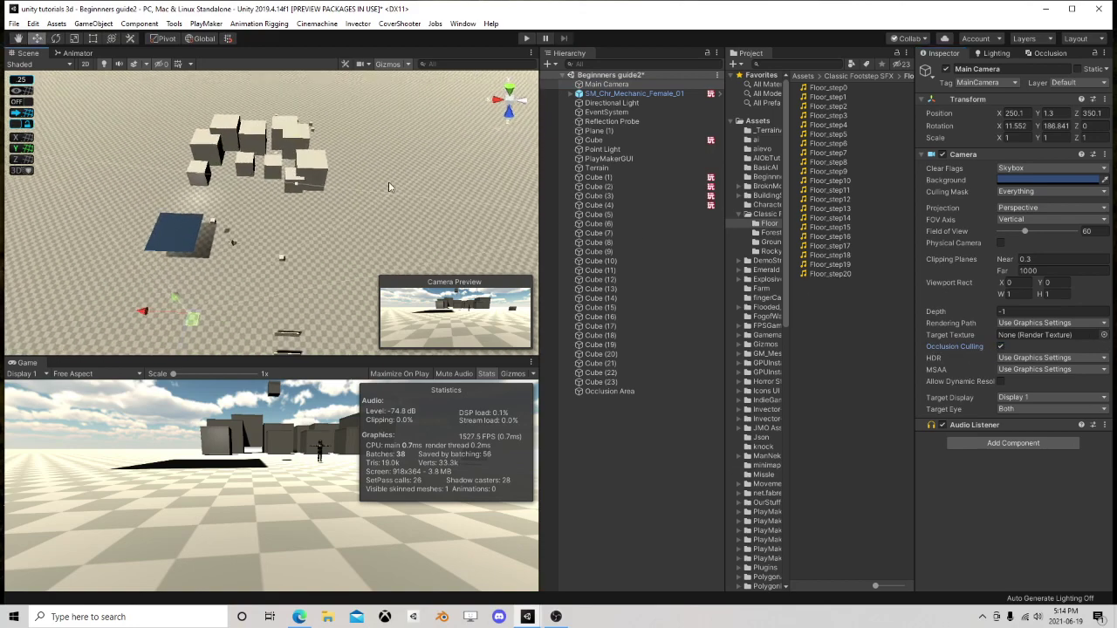
{"action": "mouse_move", "coordinate": [349, 208]}
{"action": "middle_mouse_down"}
{"action": "mouse_move", "coordinate": [411, 214]}
{"action": "mouse_move", "coordinate": [361, 202]}
{"action": "middle_mouse_up"}
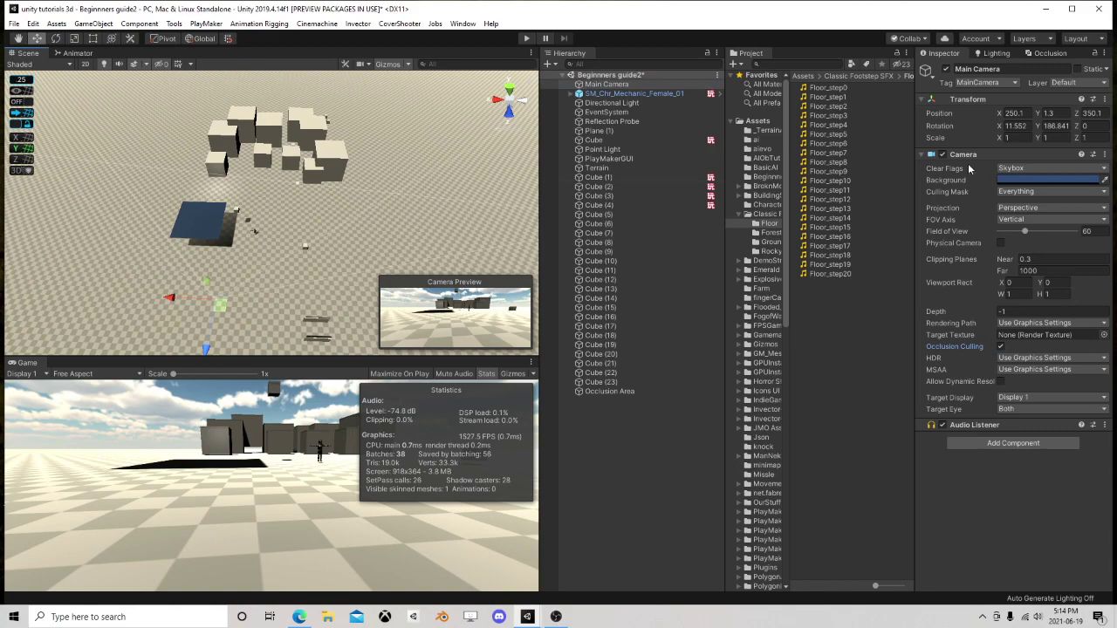
- Duplicate Cube (11) and move the copy away from the group to about X 271, Z 364
{"action": "left_click", "coordinate": [603, 381]}
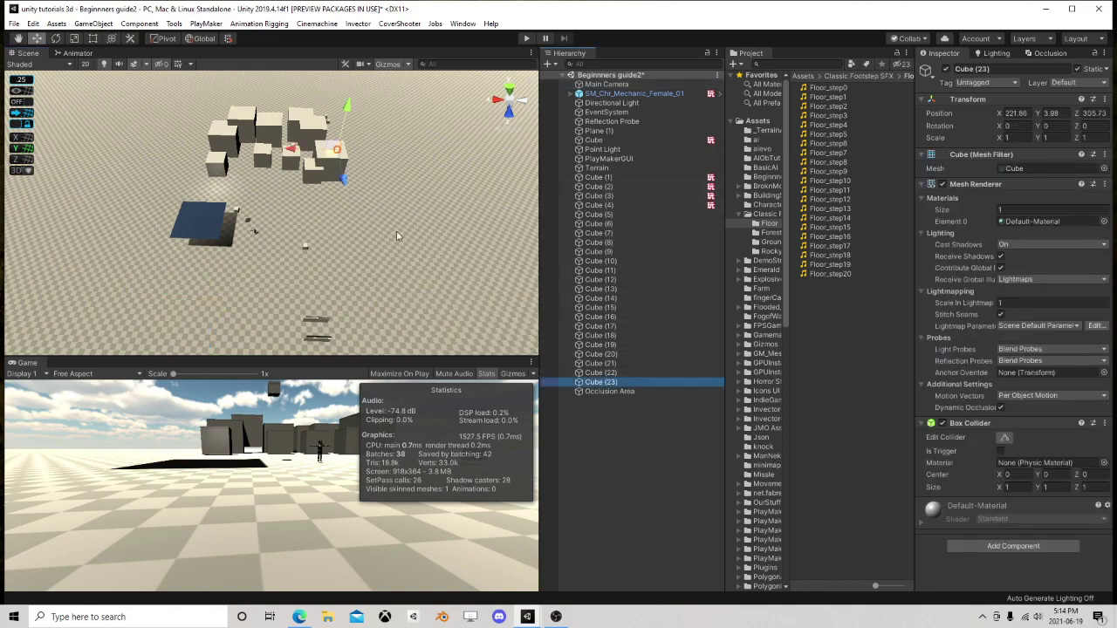
{"action": "right_click_drag", "start_coordinate": [466, 222], "coordinate": [335, 258]}
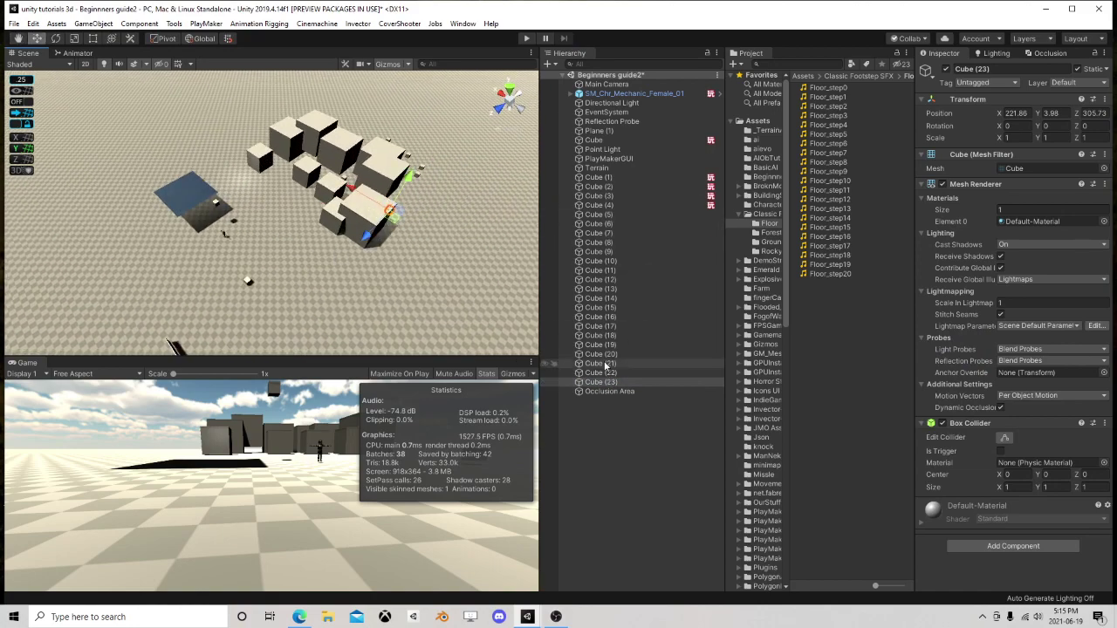
{"action": "left_click", "coordinate": [595, 271]}
{"action": "key", "text": "ctrl+d"}
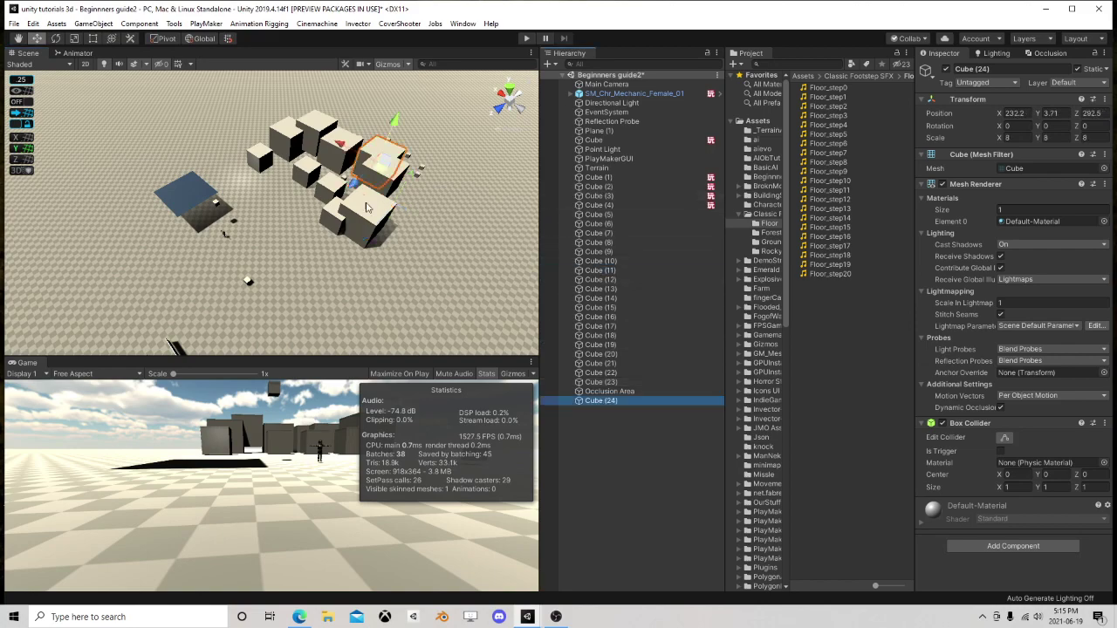
{"action": "left_click_drag", "start_coordinate": [377, 166], "coordinate": [27, 249]}
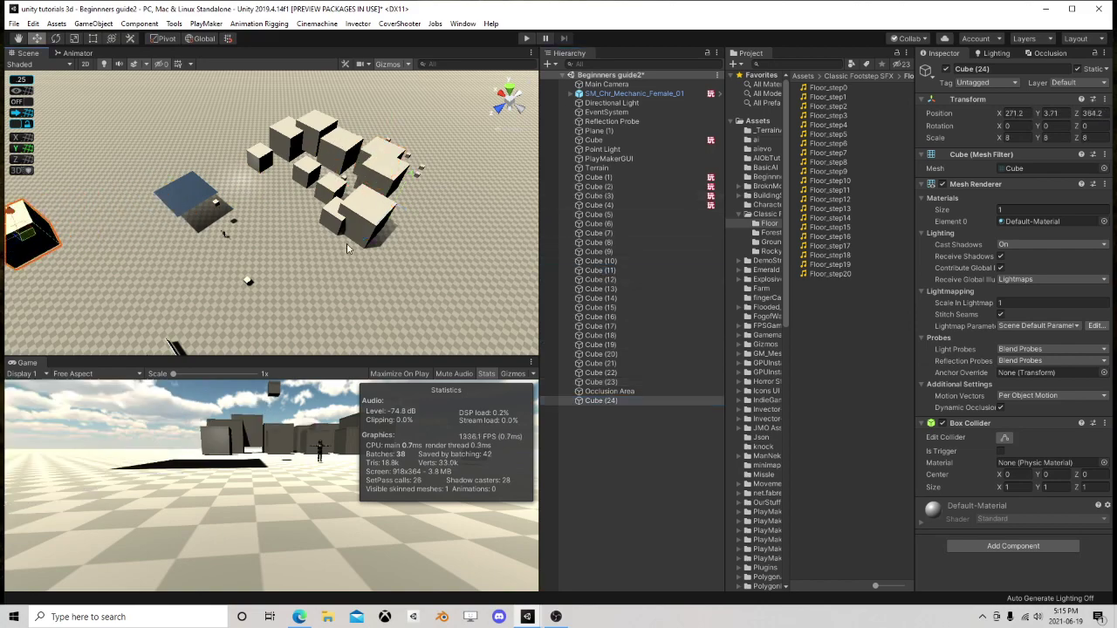
{"action": "right_click_drag", "start_coordinate": [346, 242], "coordinate": [170, 224]}
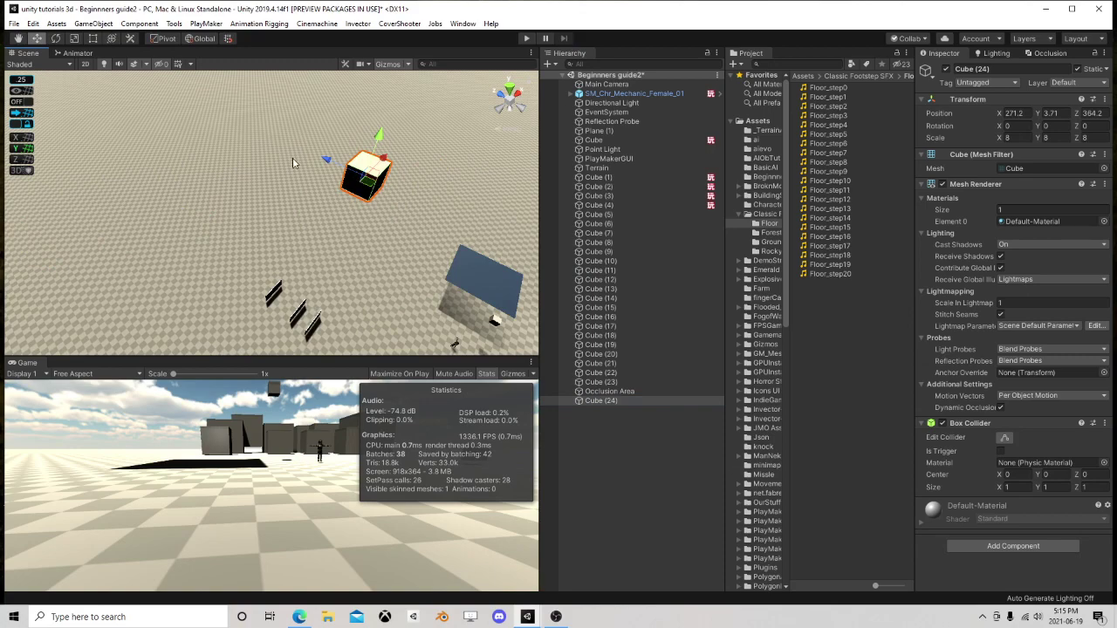
- Delete the duplicated Cube (24) from the scene
{"action": "right_click_drag", "start_coordinate": [297, 163], "coordinate": [397, 176]}
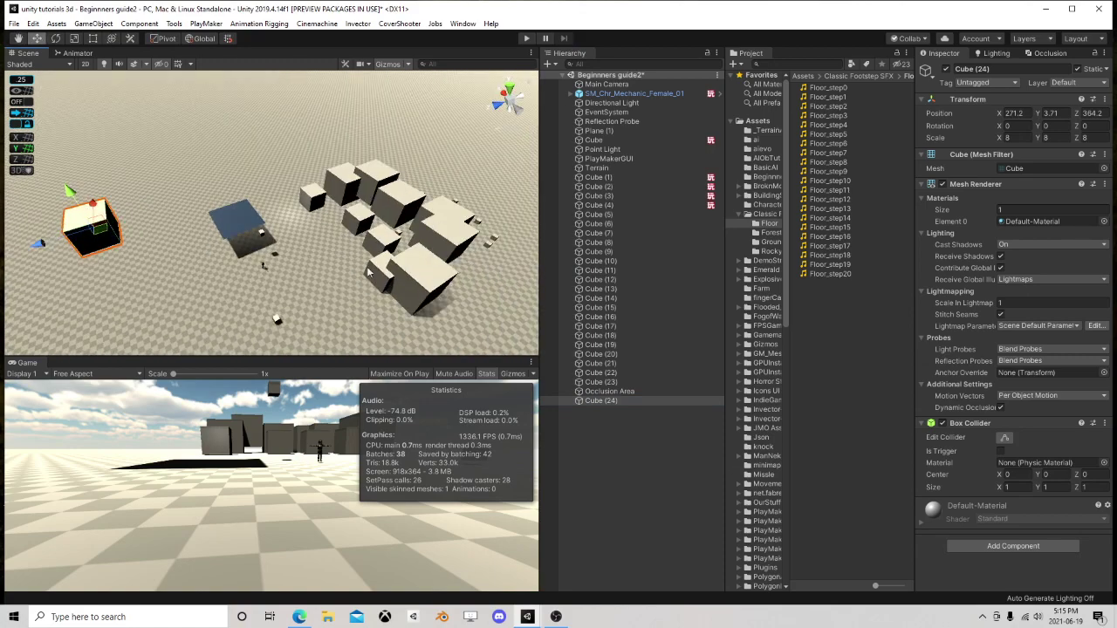
{"action": "right_click_drag", "start_coordinate": [234, 222], "coordinate": [181, 224]}
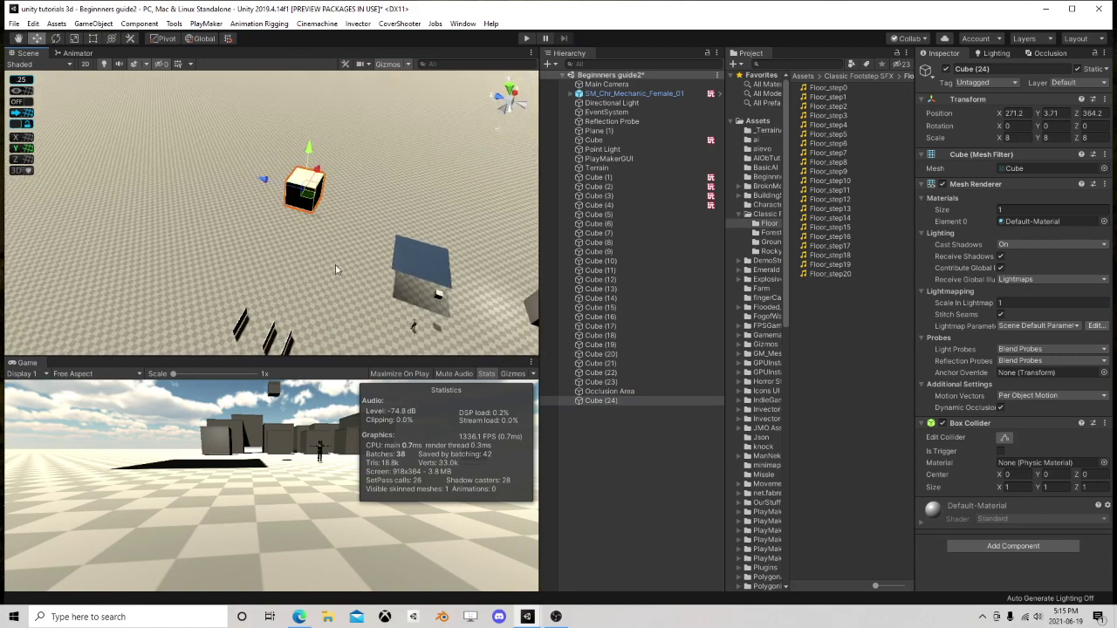
{"action": "right_click_drag", "start_coordinate": [337, 265], "coordinate": [525, 266]}
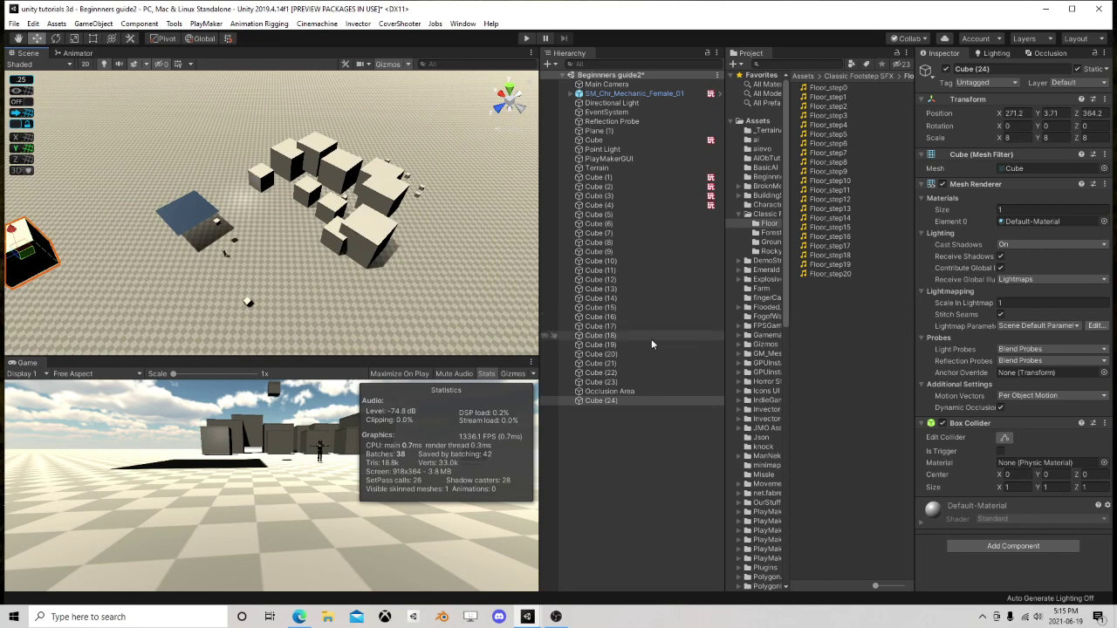
{"action": "left_click", "coordinate": [604, 401]}
{"action": "key", "text": "Delete"}
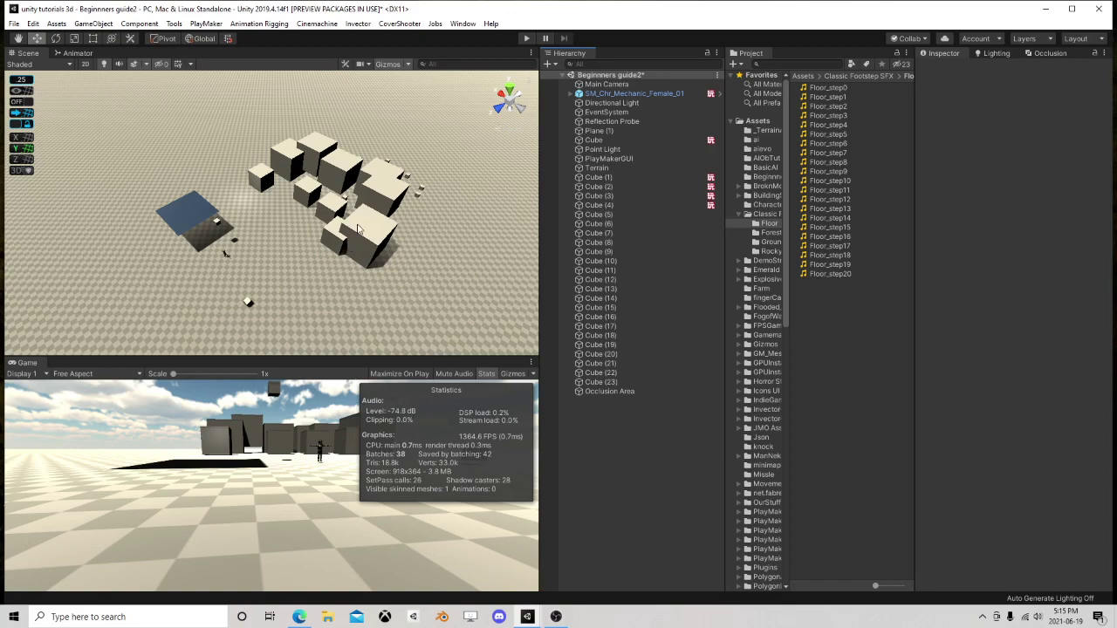
- Open the Profiler and dock it alongside the Game view
{"action": "right_click_drag", "start_coordinate": [355, 208], "coordinate": [267, 272]}
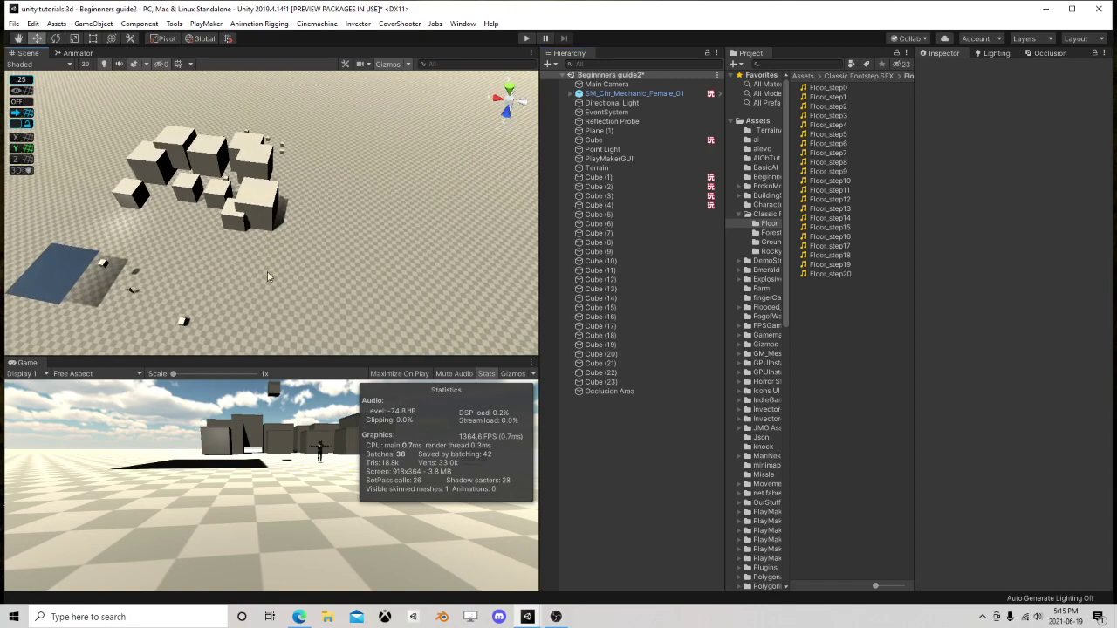
{"action": "middle_click_drag", "start_coordinate": [267, 271], "coordinate": [293, 277]}
{"action": "scroll", "coordinate": [293, 277], "scroll_direction": "up", "scroll_amount": 5}
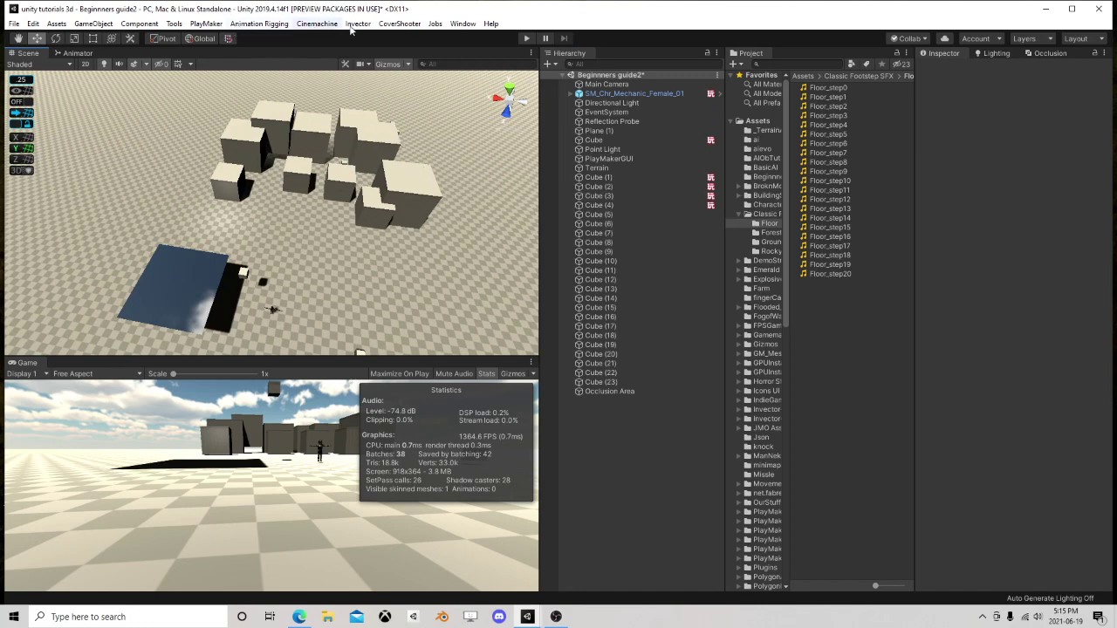
{"action": "left_click", "coordinate": [438, 24]}
{"action": "mouse_move", "coordinate": [462, 24]}
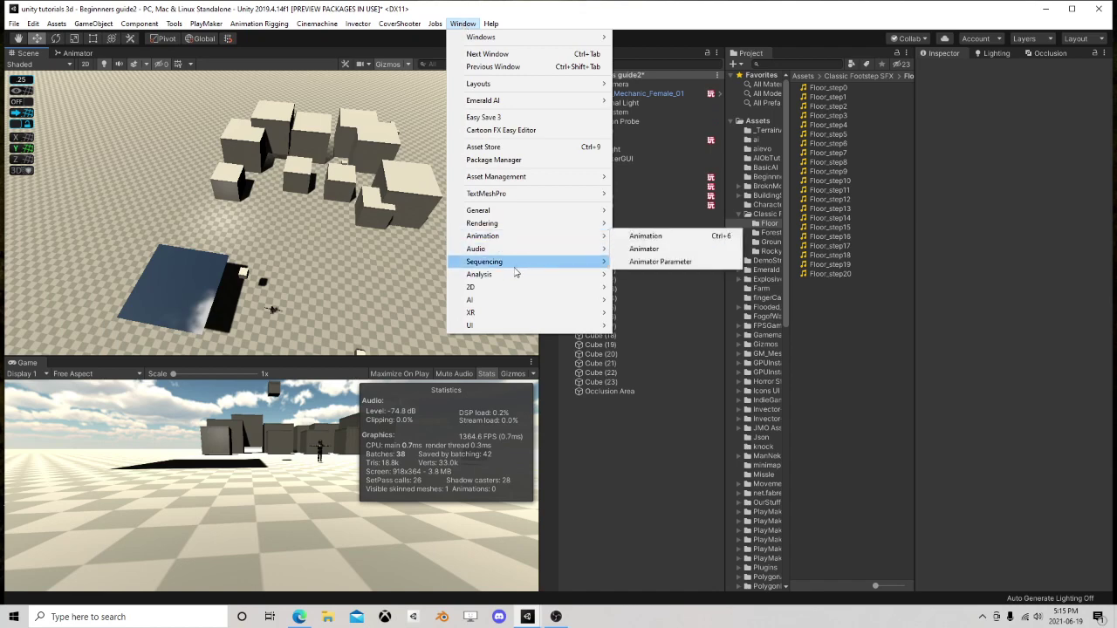
{"action": "mouse_move", "coordinate": [494, 275]}
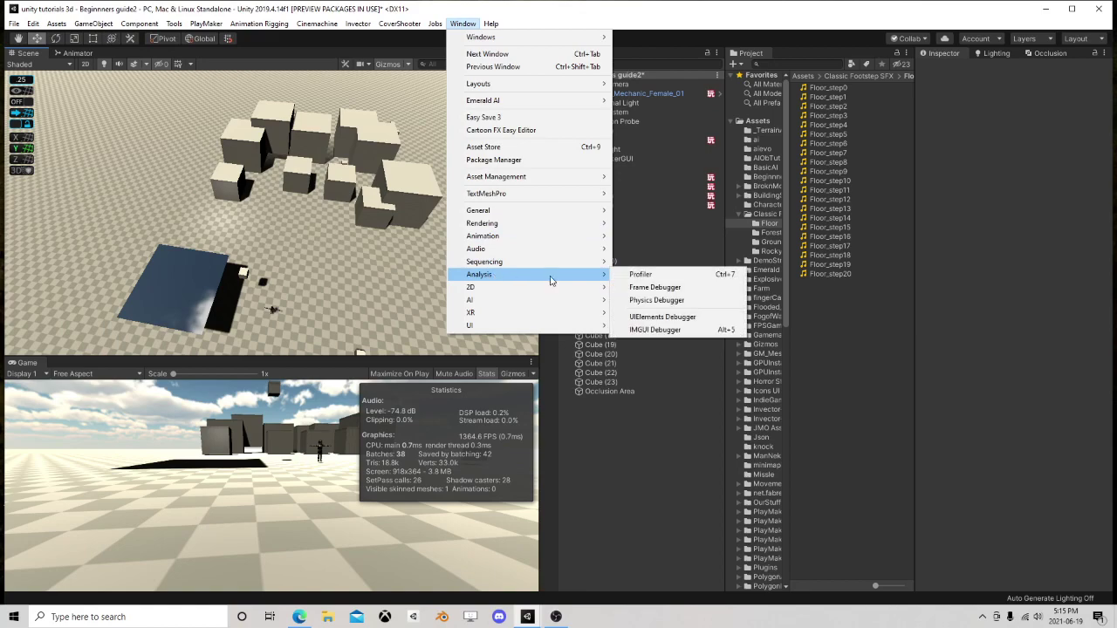
{"action": "left_click", "coordinate": [632, 274]}
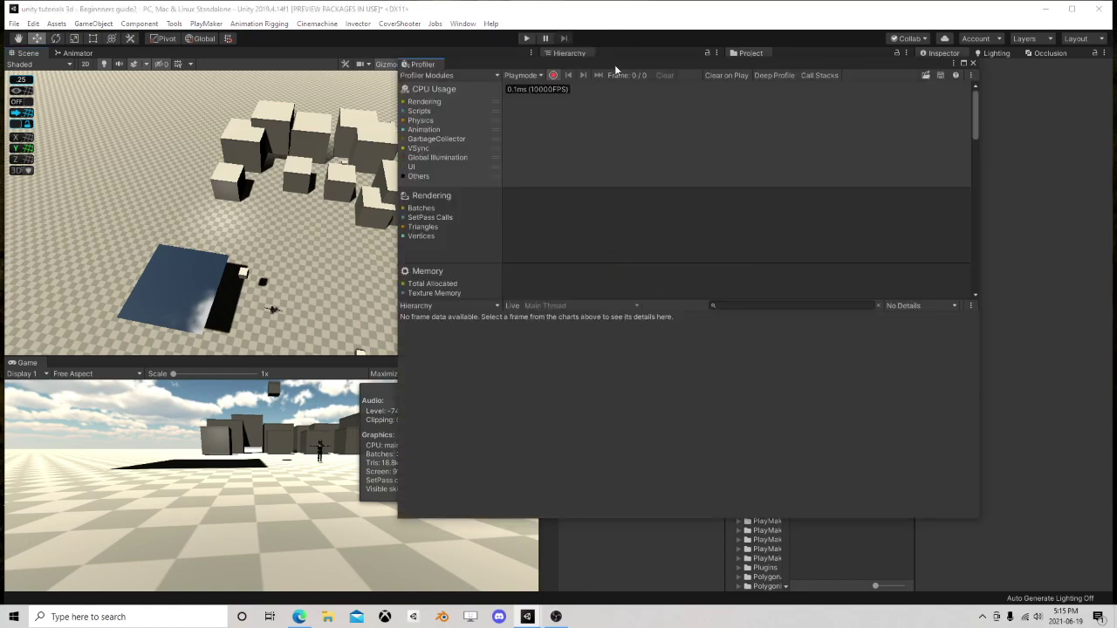
{"action": "left_click_drag", "start_coordinate": [614, 64], "coordinate": [185, 247]}
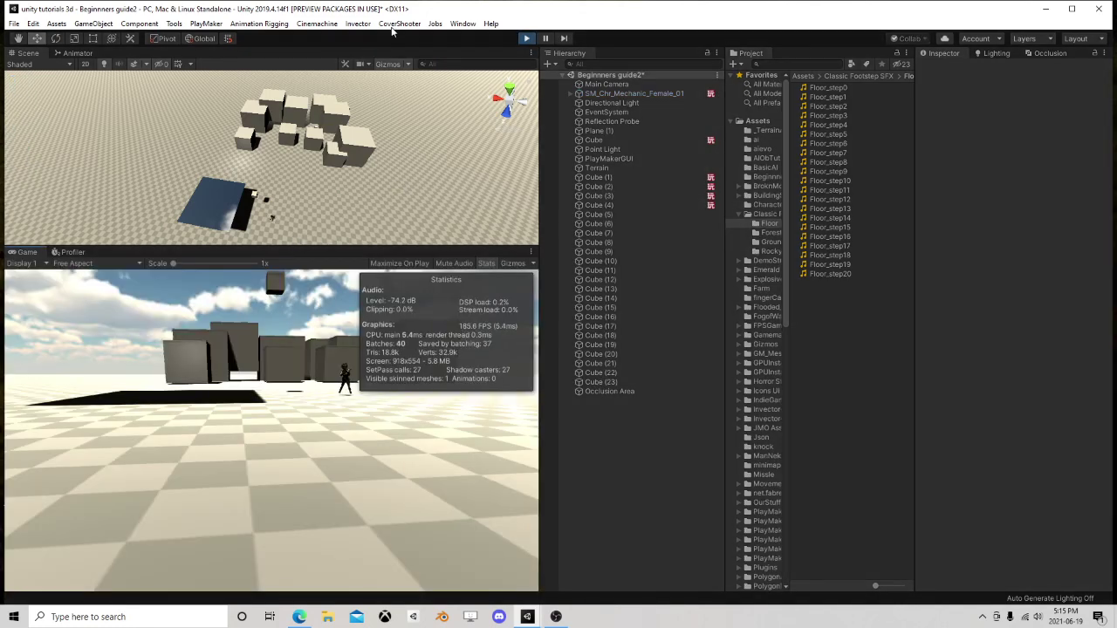
- Show the Profiler while the game runs, enlarge it slightly and select frame 612 in the CPU Usage chart
{"action": "left_click", "coordinate": [462, 24]}
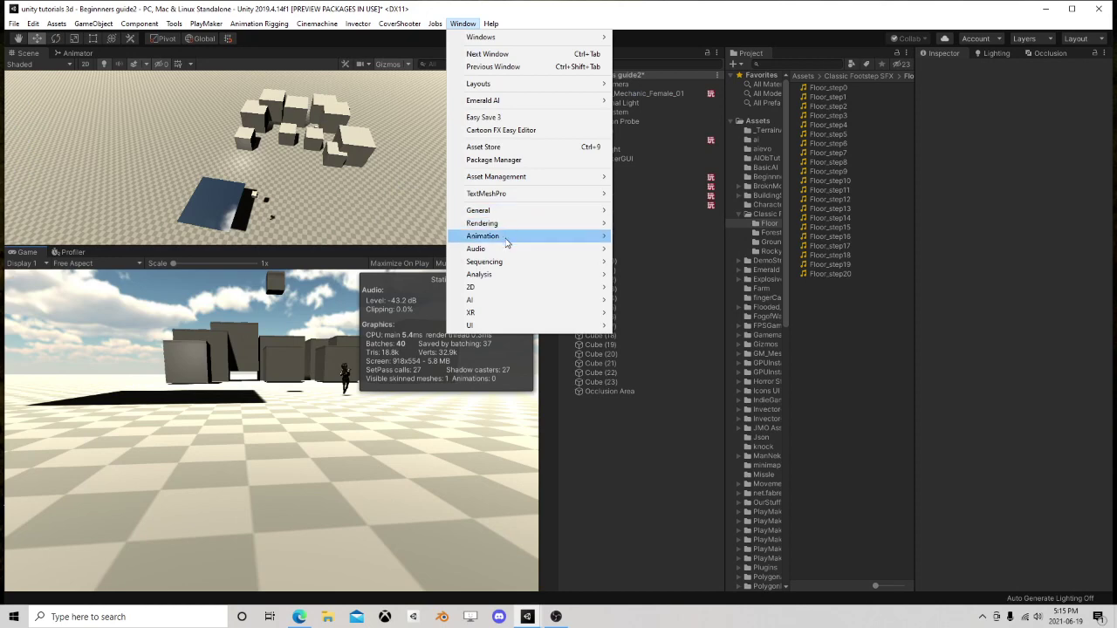
{"action": "mouse_move", "coordinate": [502, 276]}
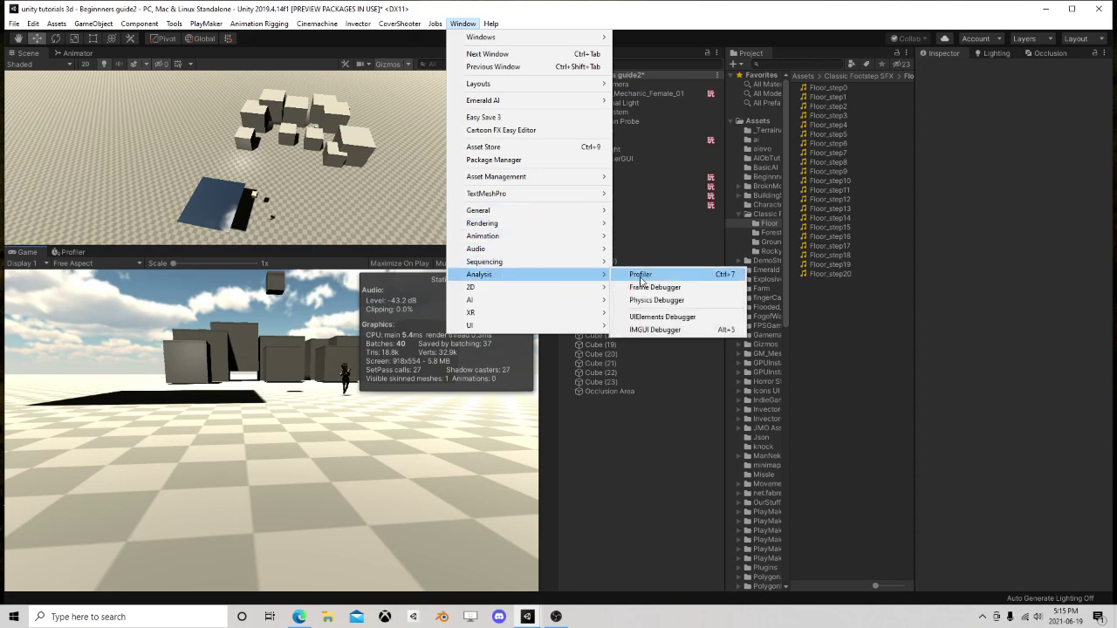
{"action": "left_click", "coordinate": [643, 274]}
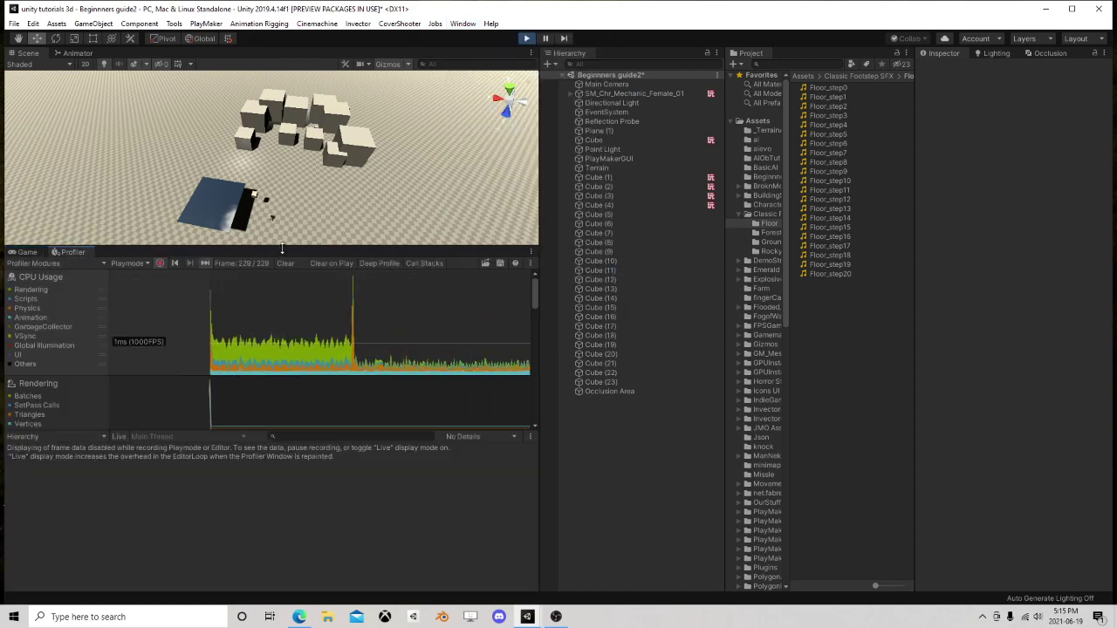
{"action": "left_click_drag", "start_coordinate": [284, 247], "coordinate": [307, 233]}
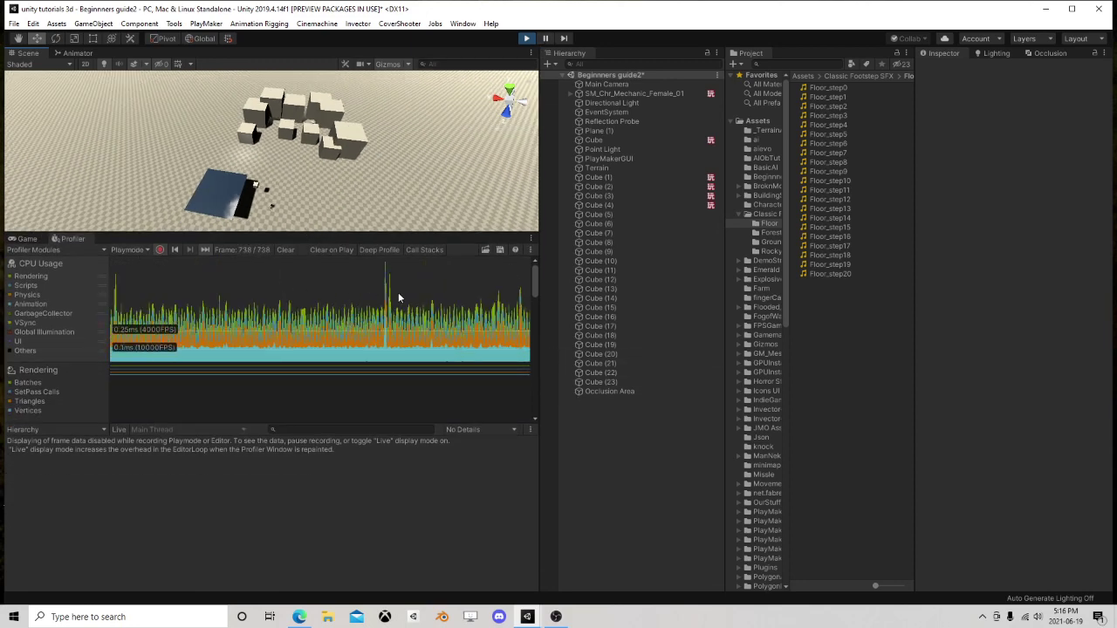
{"action": "mouse_move", "coordinate": [403, 295]}
{"action": "left_mouse_down"}
{"action": "mouse_move", "coordinate": [443, 297]}
{"action": "mouse_move", "coordinate": [256, 297]}
{"action": "mouse_move", "coordinate": [286, 297]}
{"action": "left_mouse_up"}
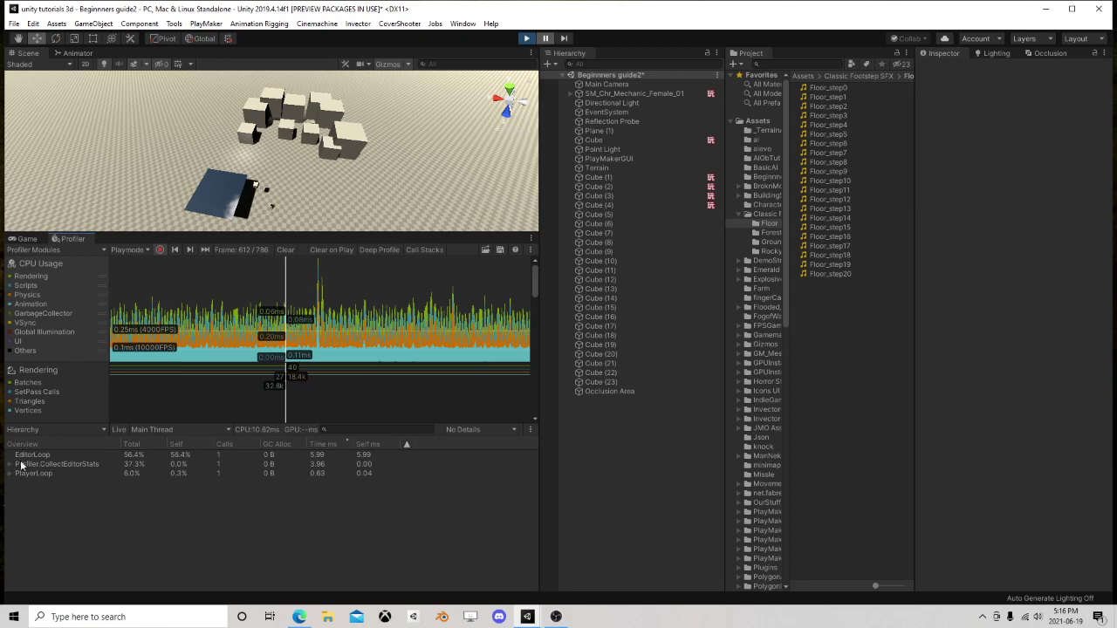
- Switch the frame details to Raw Hierarchy and expand the PlayerLoop entry
{"action": "left_click", "coordinate": [44, 431]}
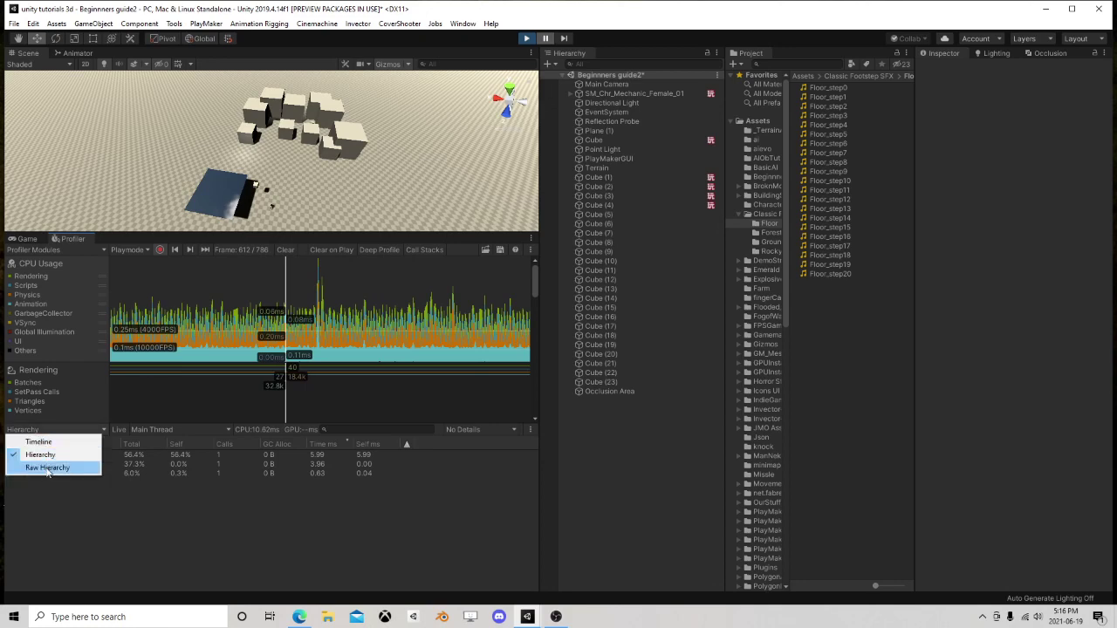
{"action": "left_click", "coordinate": [48, 468]}
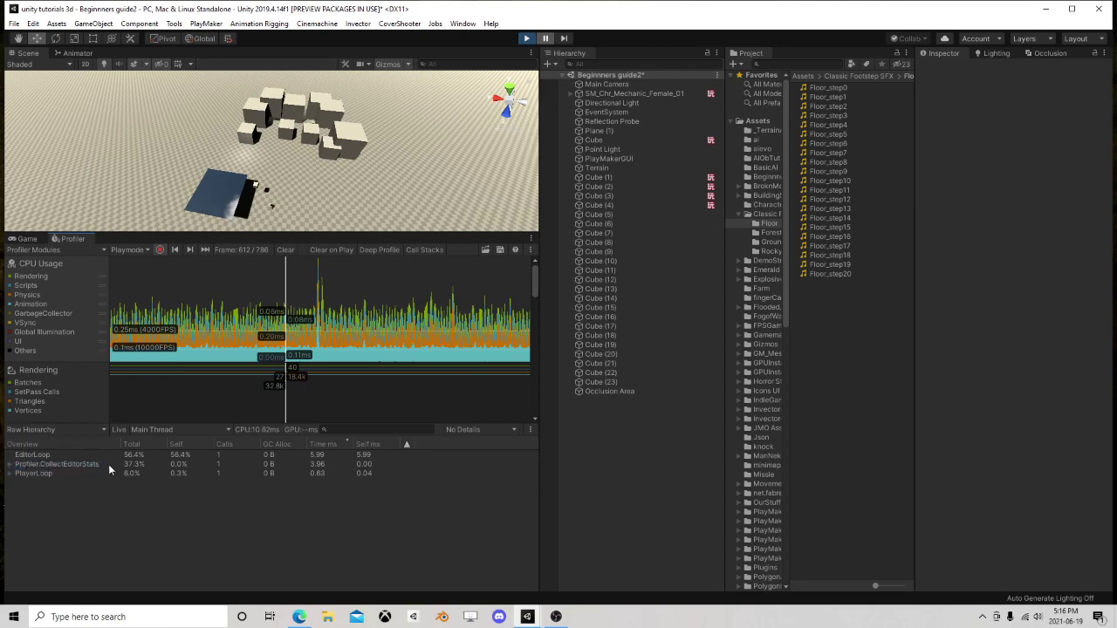
{"action": "left_click", "coordinate": [10, 473]}
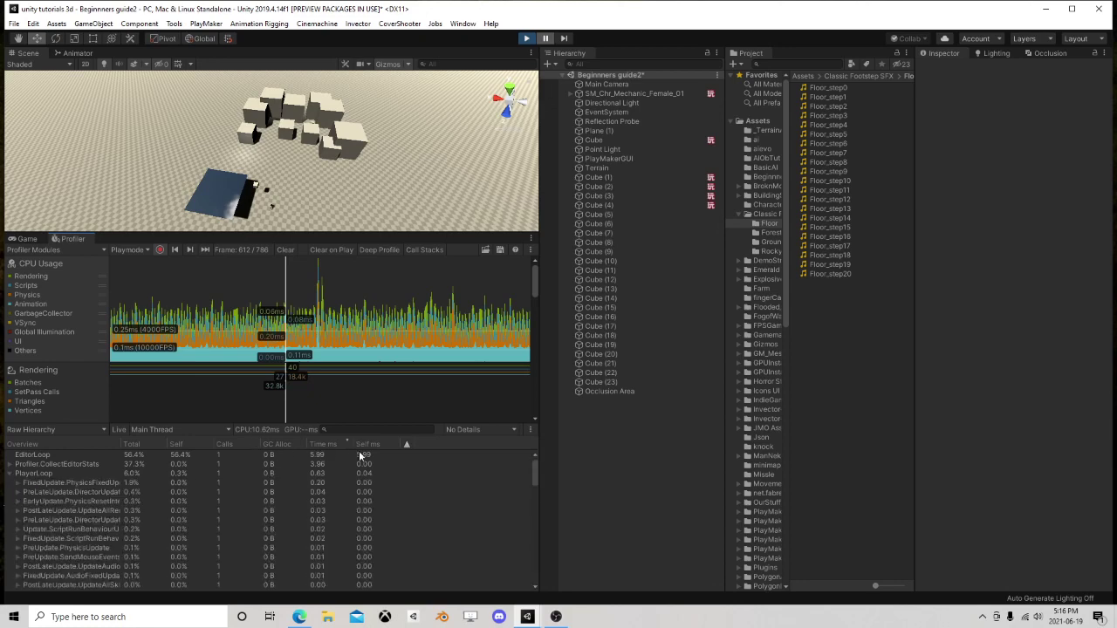
- Examine the PlayerLoop sub-entries and their times, including the FixedUpdate physics breakdown, PreUpdate.SendMouseEvents and PreUpdate.AIUpdate
{"action": "left_click", "coordinate": [29, 484]}
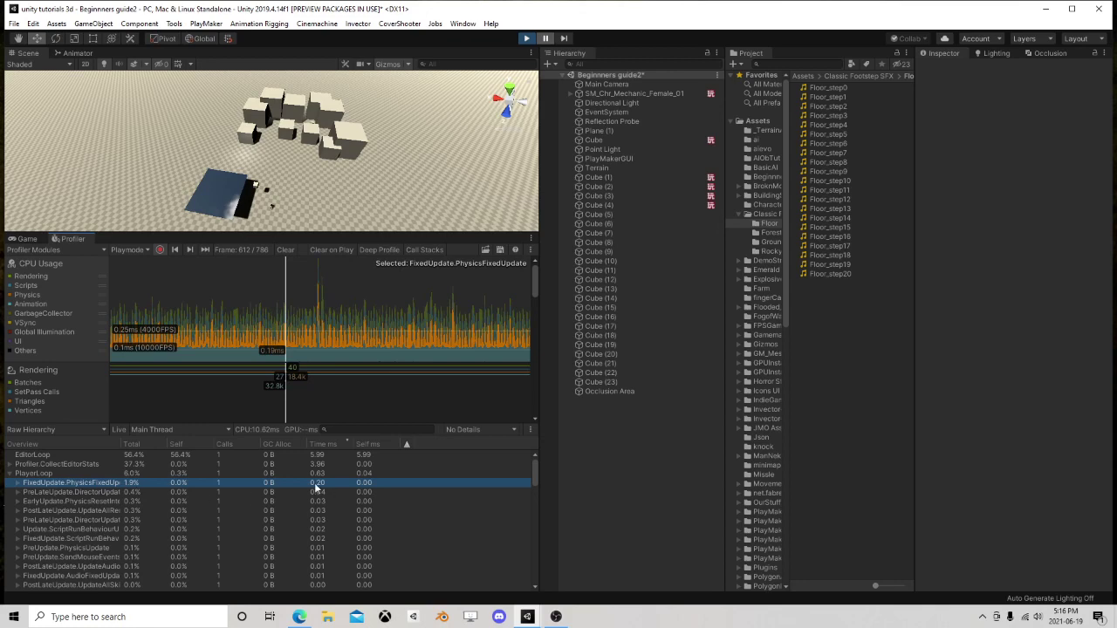
{"action": "left_click", "coordinate": [18, 484]}
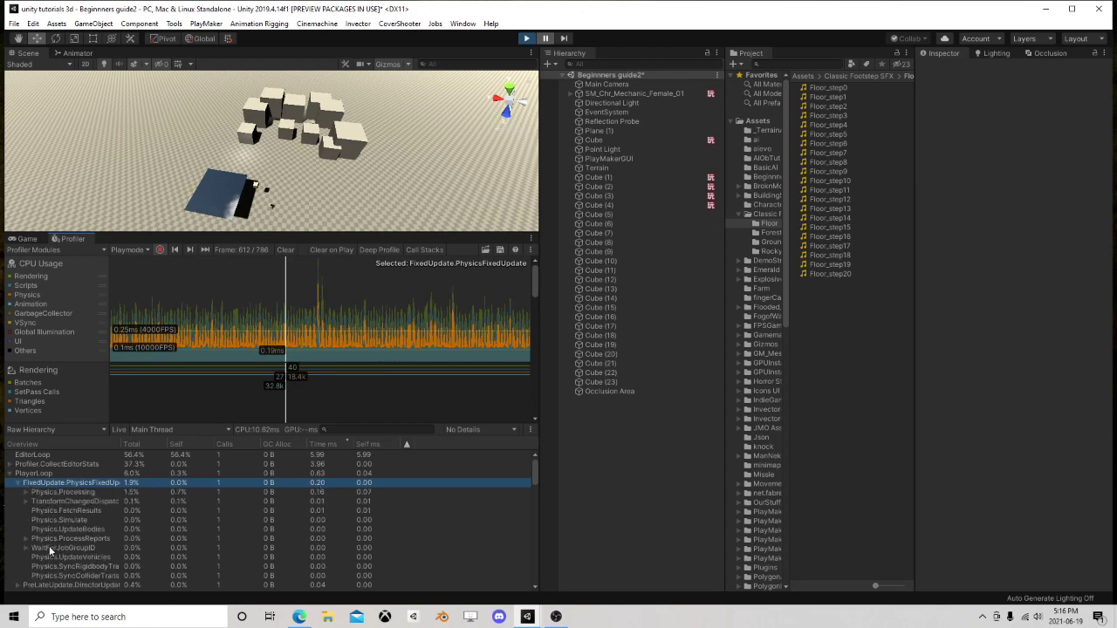
{"action": "left_click", "coordinate": [18, 483]}
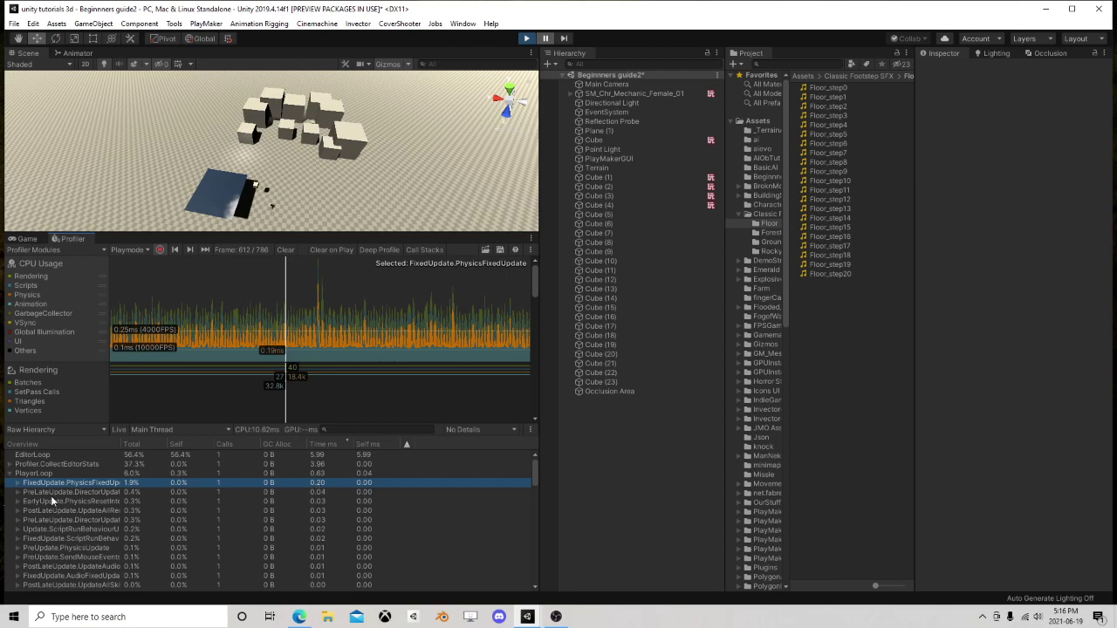
{"action": "left_click", "coordinate": [56, 492]}
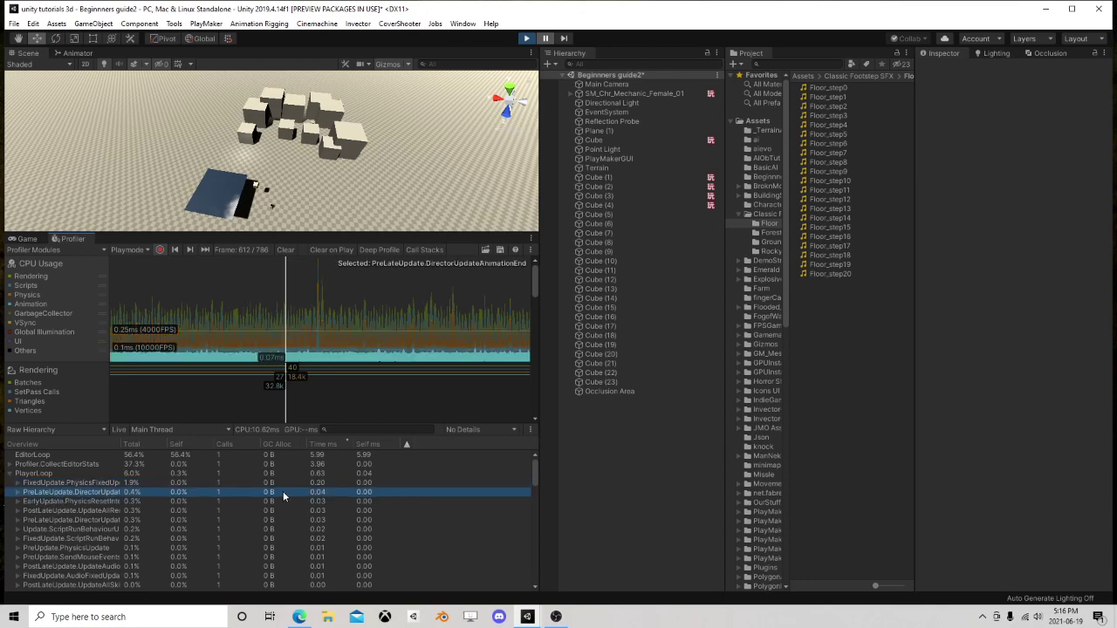
{"action": "left_click", "coordinate": [39, 503]}
{"action": "left_click", "coordinate": [37, 539]}
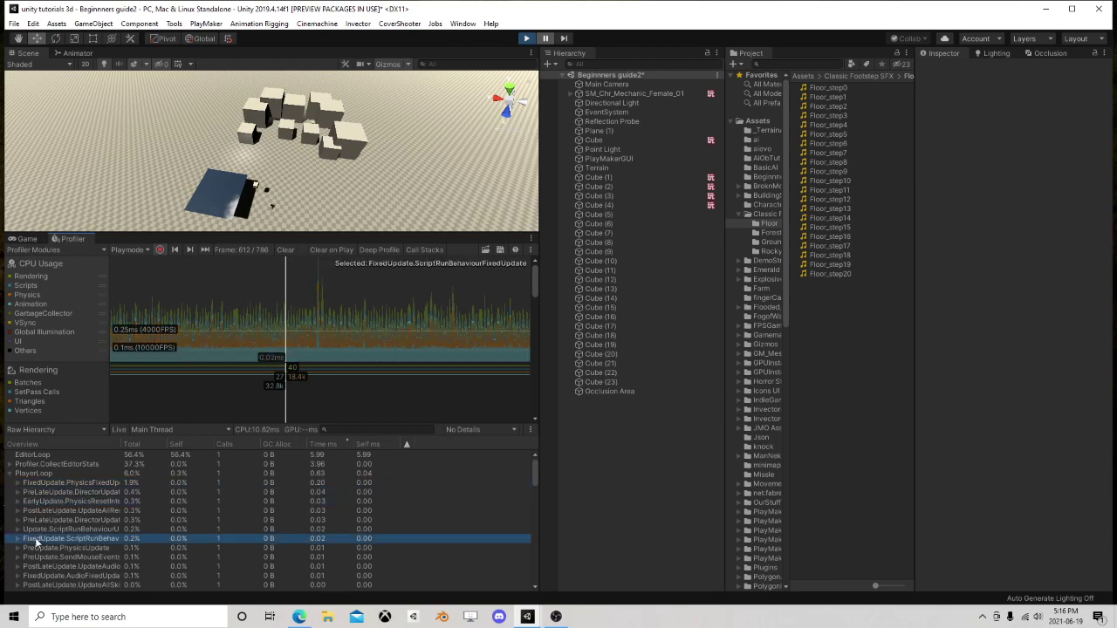
{"action": "left_click", "coordinate": [41, 557]}
{"action": "scroll", "coordinate": [49, 544], "scroll_direction": "down", "scroll_amount": 2}
{"action": "scroll", "coordinate": [51, 539], "scroll_direction": "down", "scroll_amount": 3}
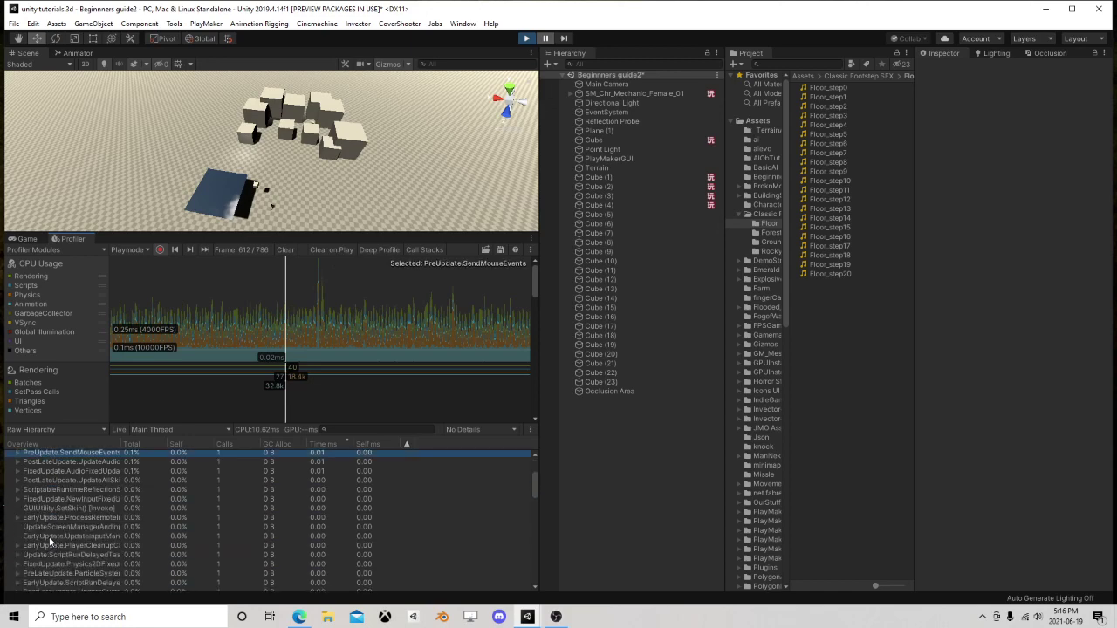
{"action": "scroll", "coordinate": [49, 537], "scroll_direction": "down", "scroll_amount": 4}
{"action": "left_click", "coordinate": [45, 543]}
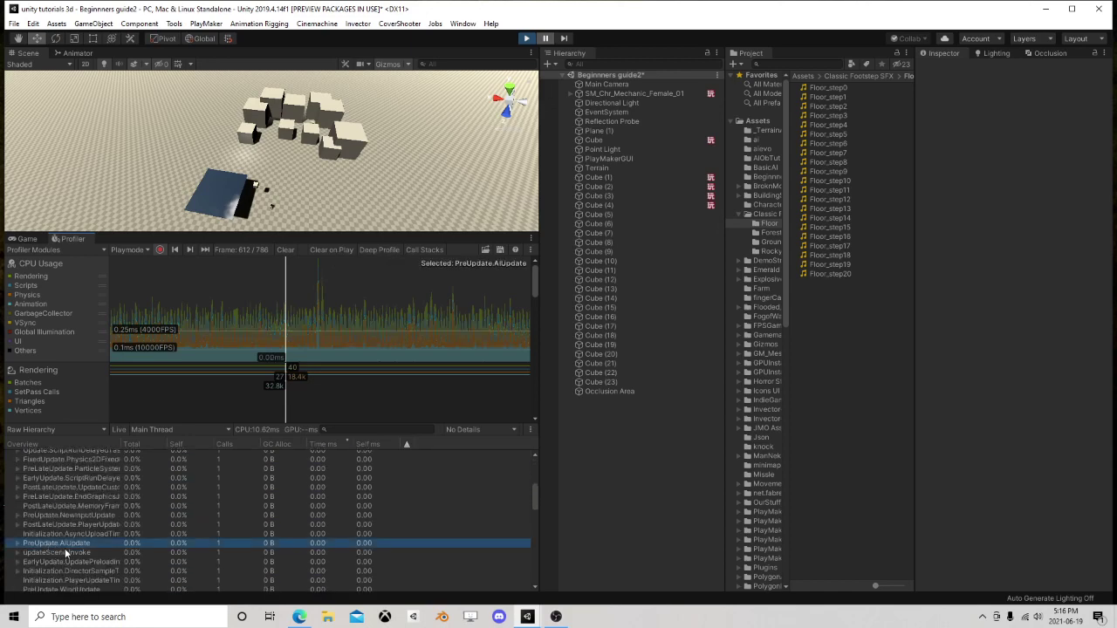
{"action": "scroll", "coordinate": [51, 539], "scroll_direction": "down", "scroll_amount": 10}
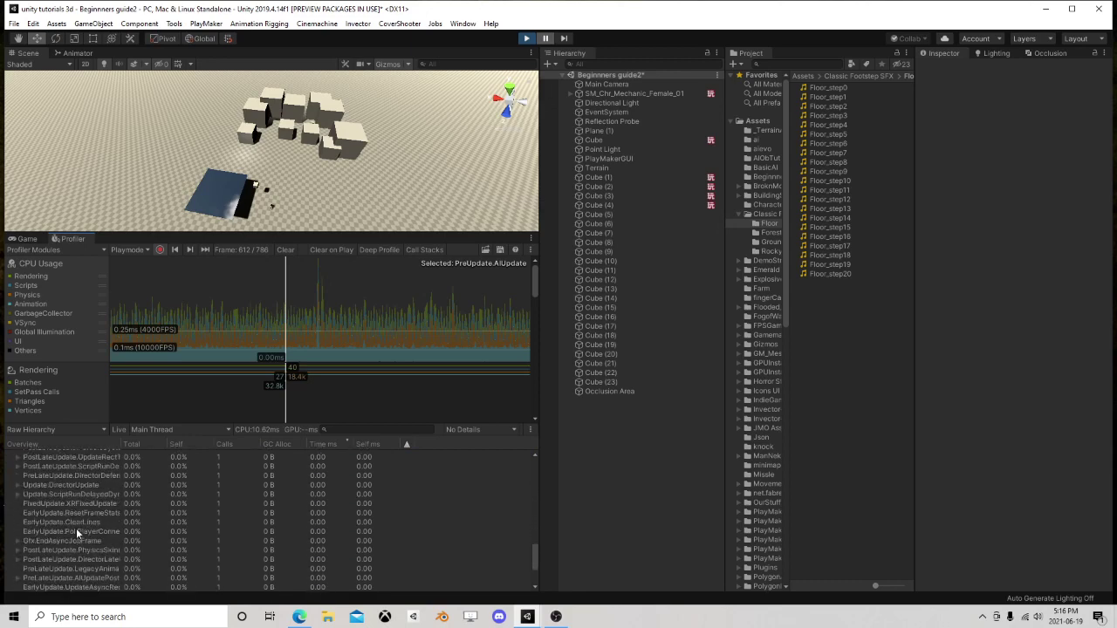
{"action": "scroll", "coordinate": [75, 537], "scroll_direction": "up", "scroll_amount": 15}
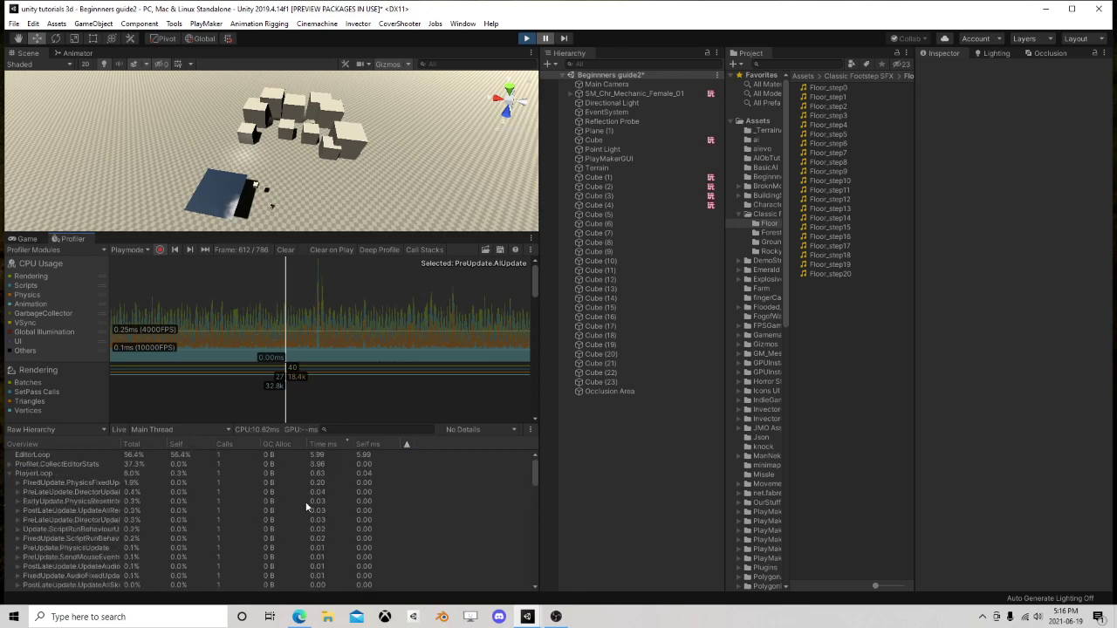
- Compare the EditorLoop and Profiler.CollectEditorStats timings for the selected frame
{"action": "left_click", "coordinate": [26, 456]}
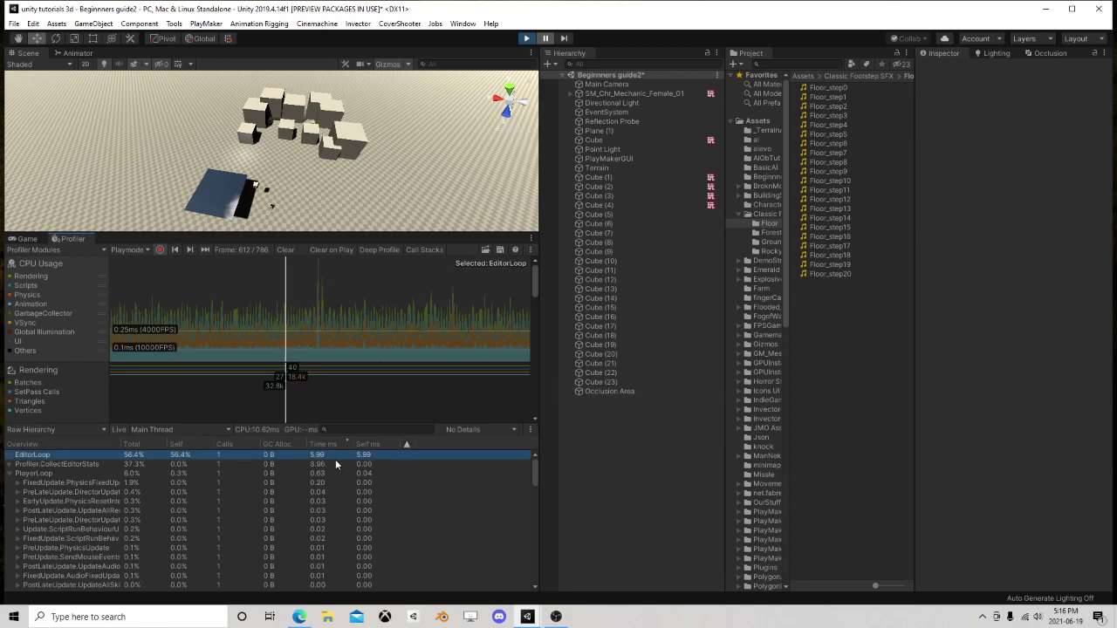
{"action": "left_click", "coordinate": [40, 465]}
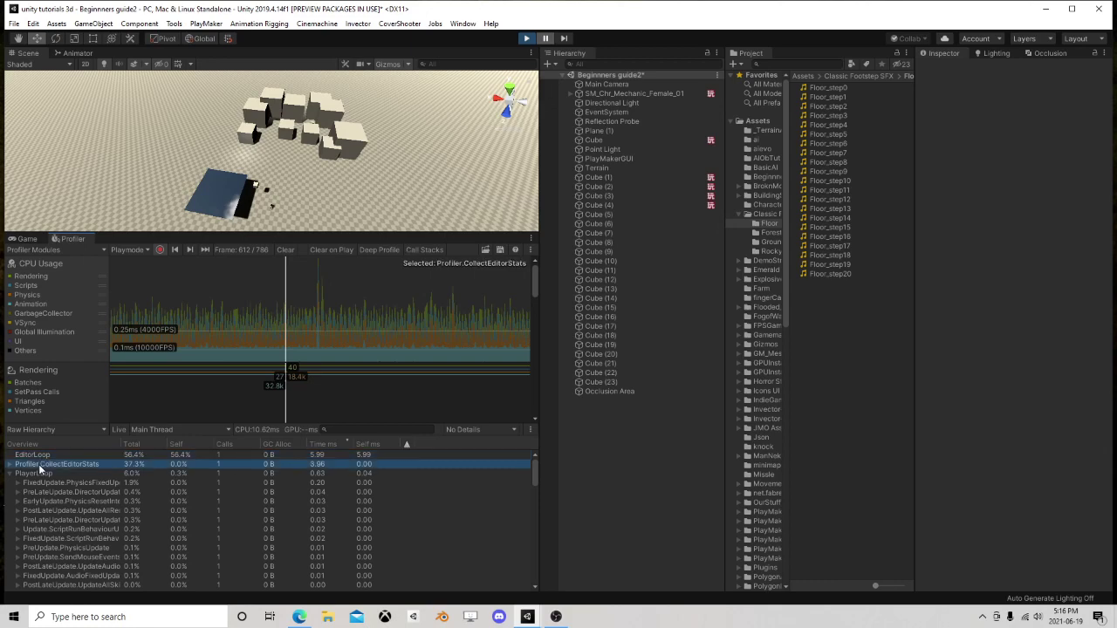
{"action": "key", "text": "Up"}
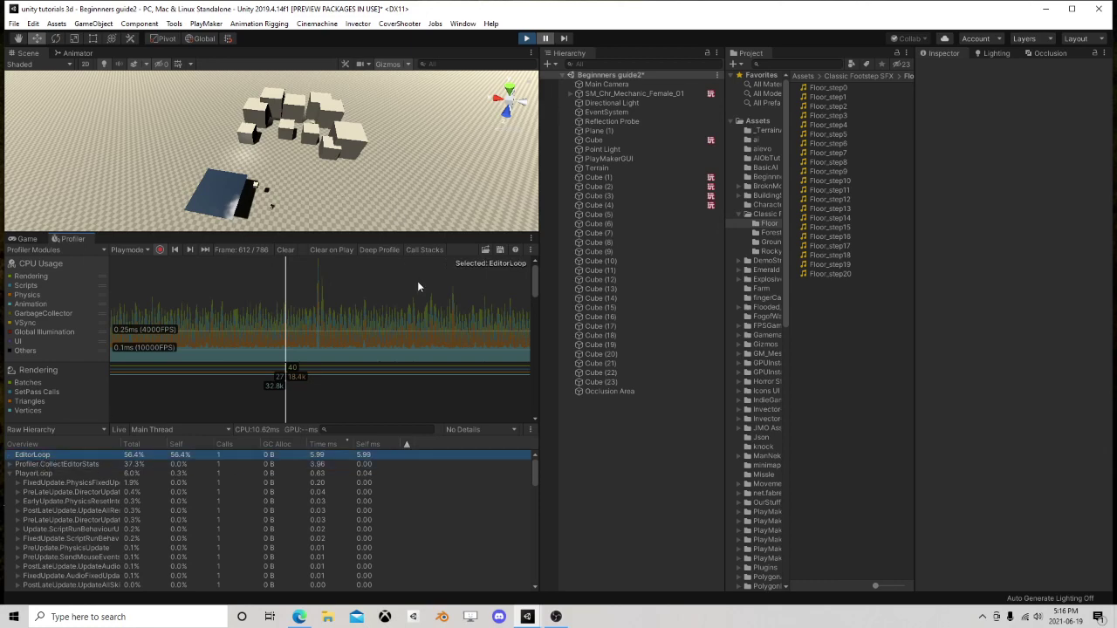
- Bring the Game view forward and undock the Profiler as a floating window beside it
{"action": "left_click", "coordinate": [27, 239]}
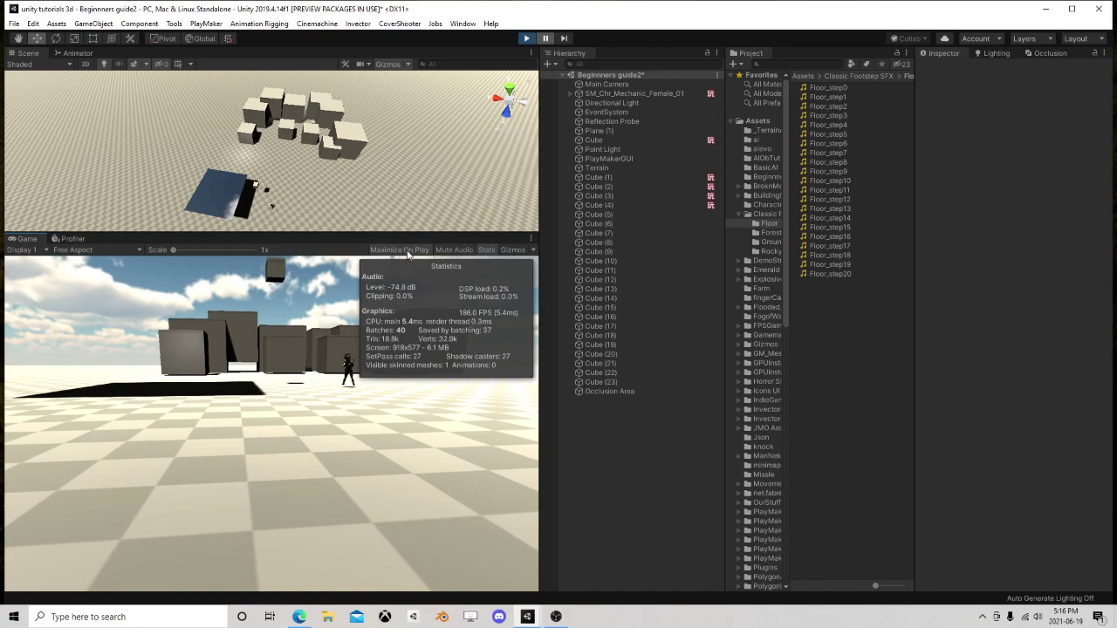
{"action": "left_click_drag", "start_coordinate": [69, 244], "coordinate": [1017, 365]}
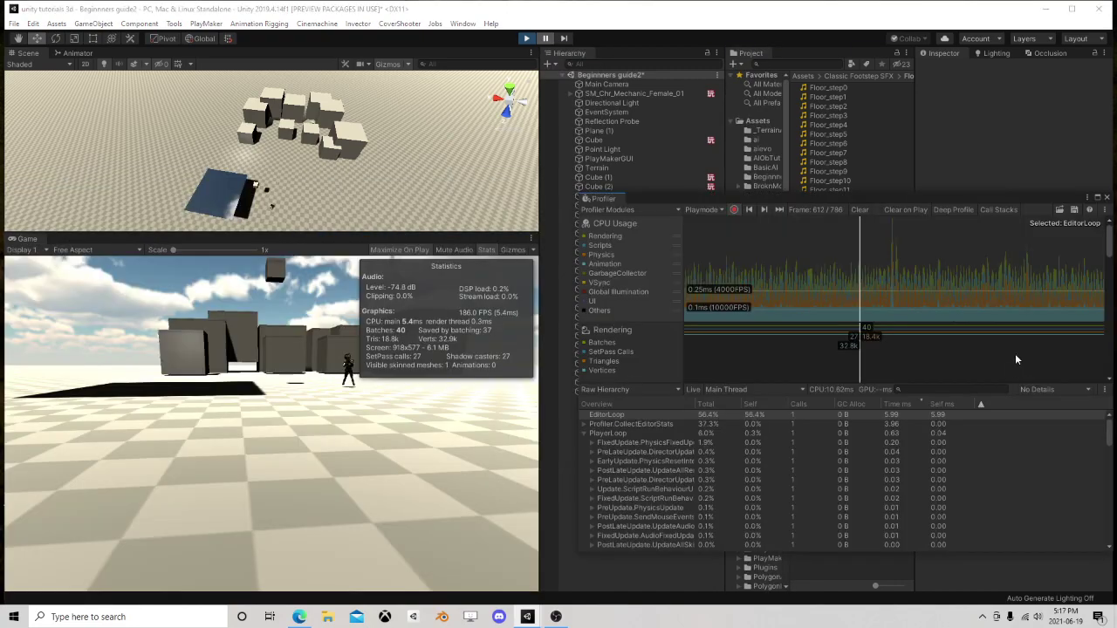
{"action": "left_click_drag", "start_coordinate": [947, 200], "coordinate": [879, 206]}
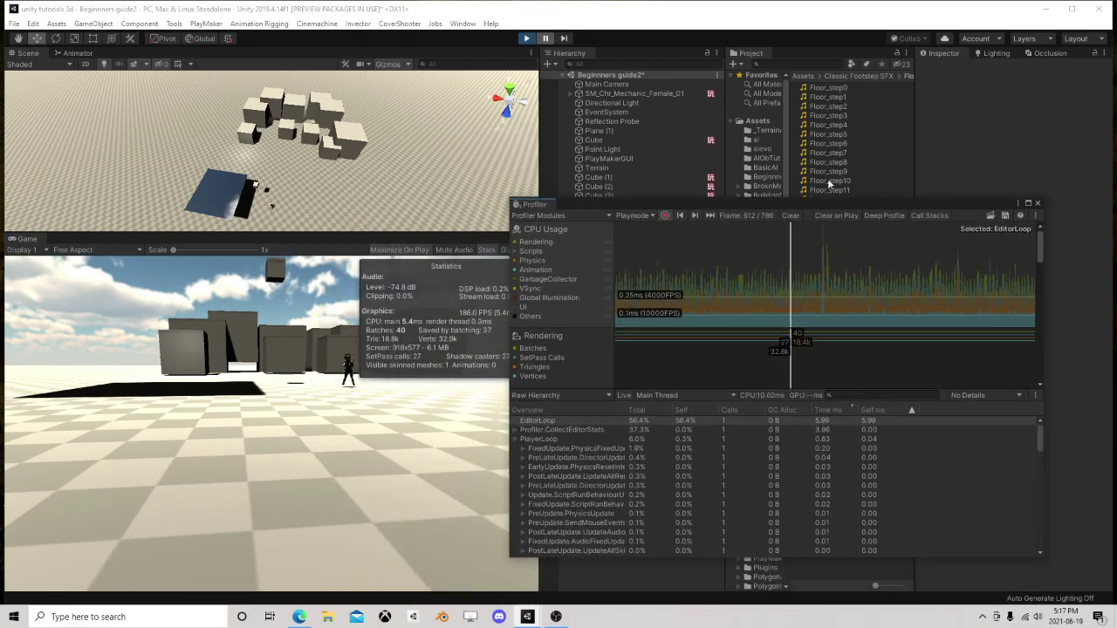
- Resume the paused game and select frame 896 in the Profiler's CPU Usage chart to inspect its timings
{"action": "left_click", "coordinate": [544, 38]}
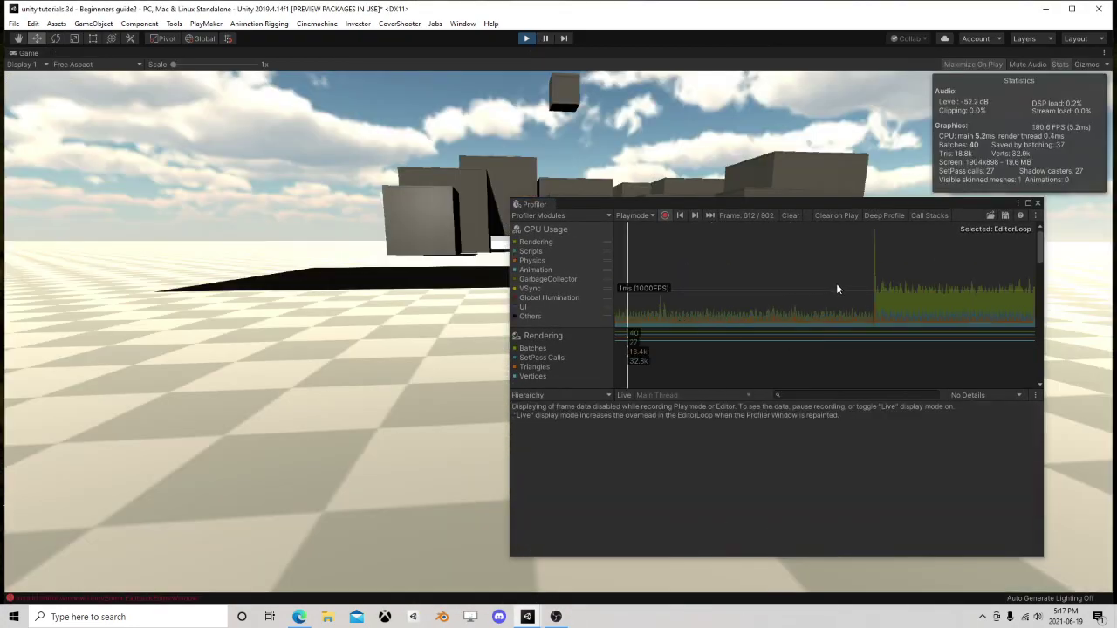
{"action": "left_click", "coordinate": [861, 289]}
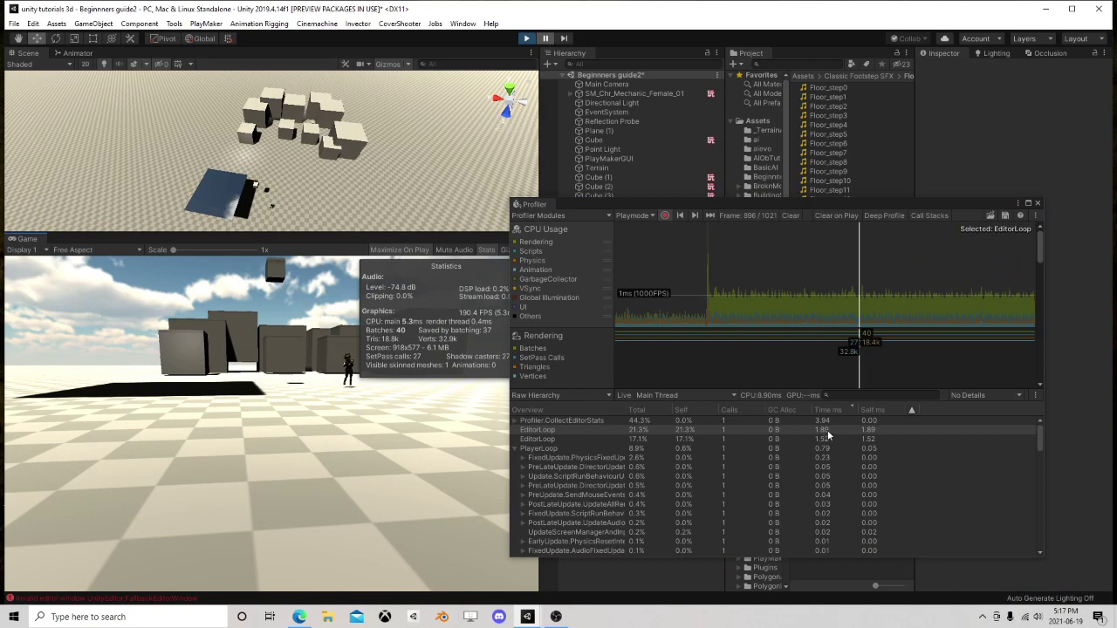
- Resume the paused game, select frame 1548 in the Profiler's CPU Usage chart, and examine its PlayerLoop sub-entries
{"action": "left_click", "coordinate": [546, 38]}
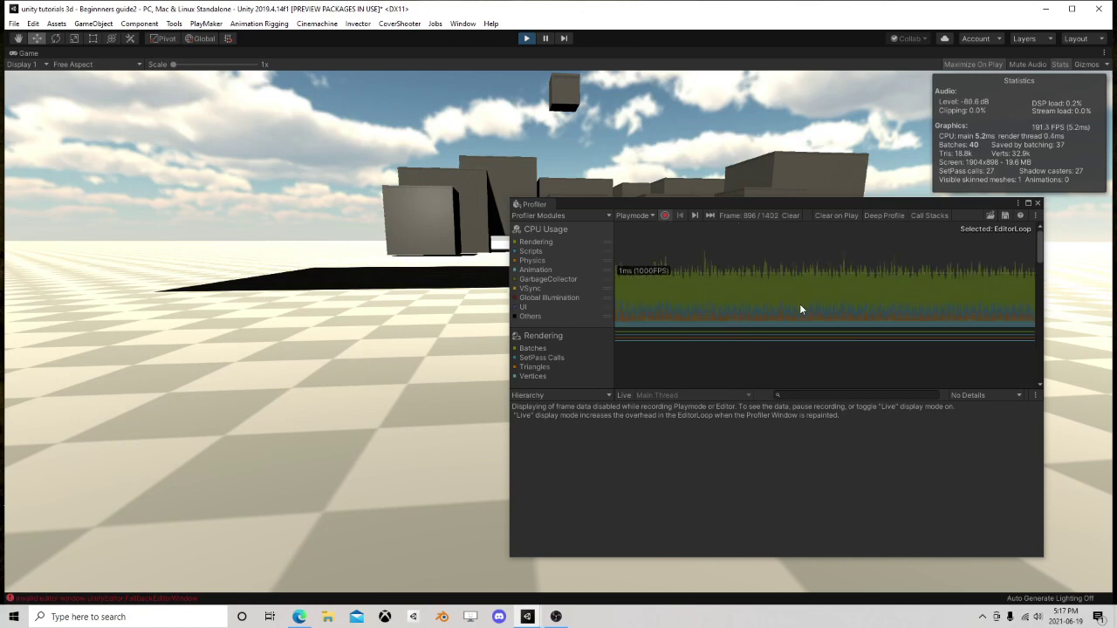
{"action": "left_click", "coordinate": [953, 279]}
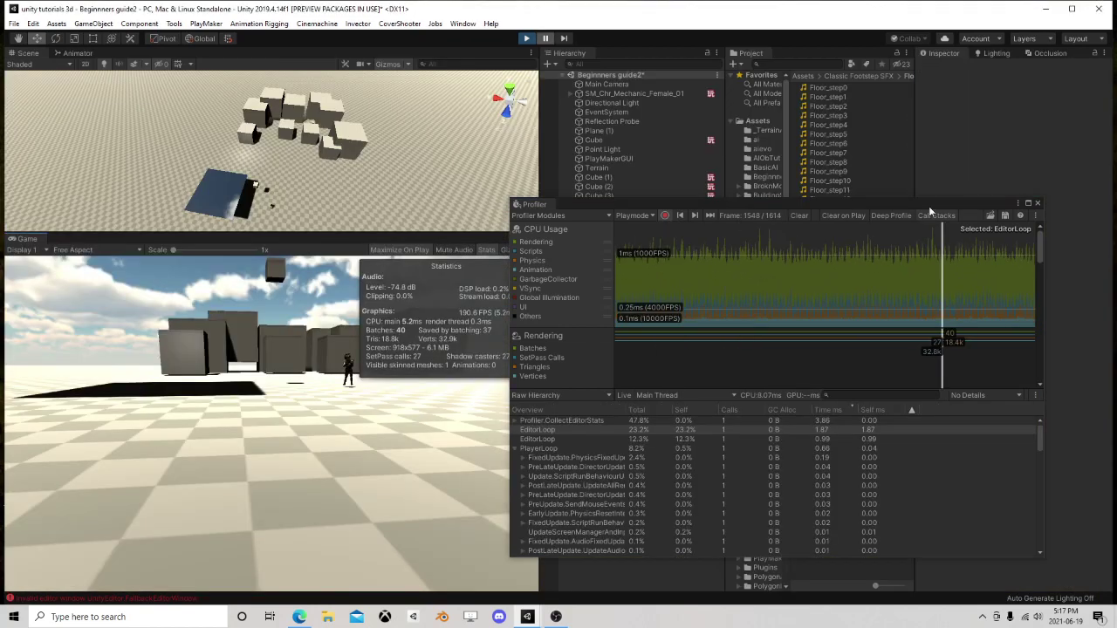
{"action": "left_click_drag", "start_coordinate": [853, 203], "coordinate": [577, 190]}
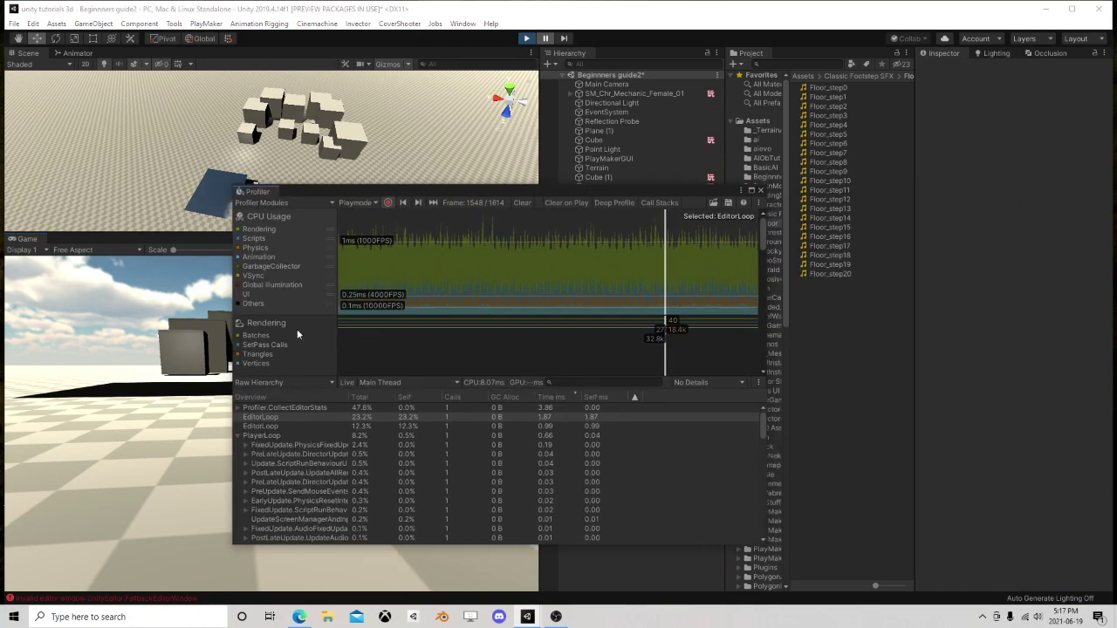
{"action": "scroll", "coordinate": [311, 461], "scroll_direction": "down", "scroll_amount": 10}
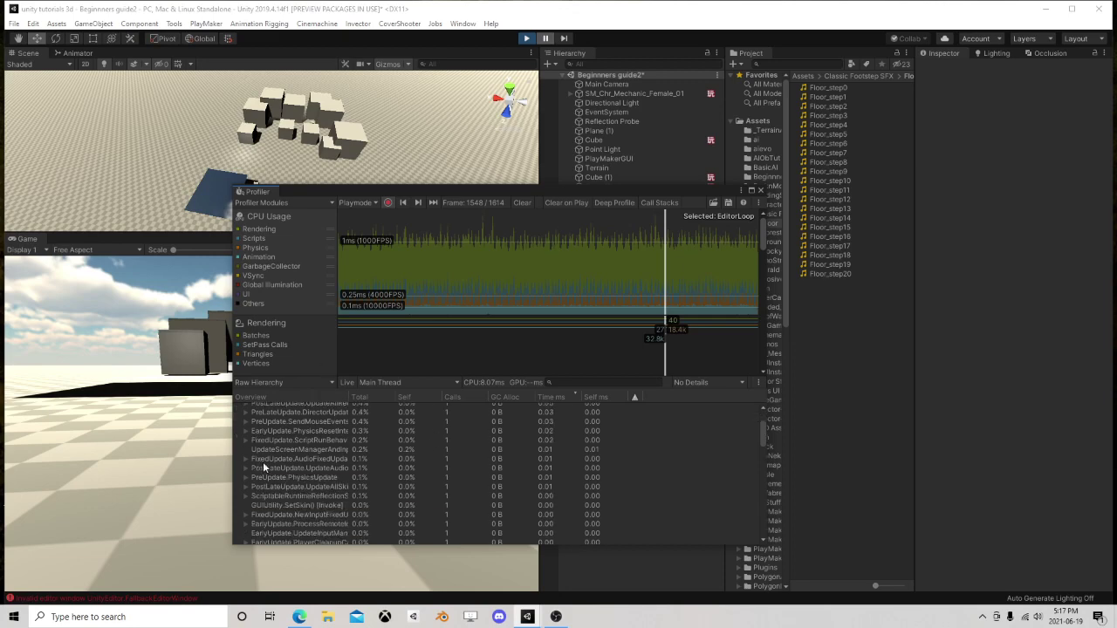
{"action": "scroll", "coordinate": [313, 491], "scroll_direction": "down", "scroll_amount": 4}
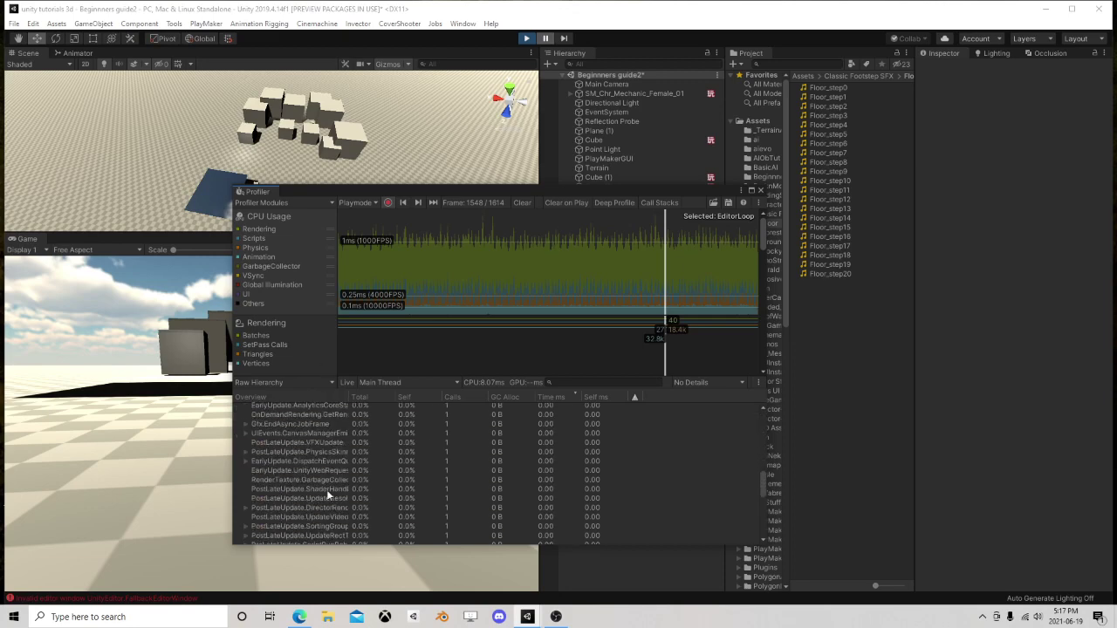
{"action": "scroll", "coordinate": [320, 487], "scroll_direction": "up", "scroll_amount": 12}
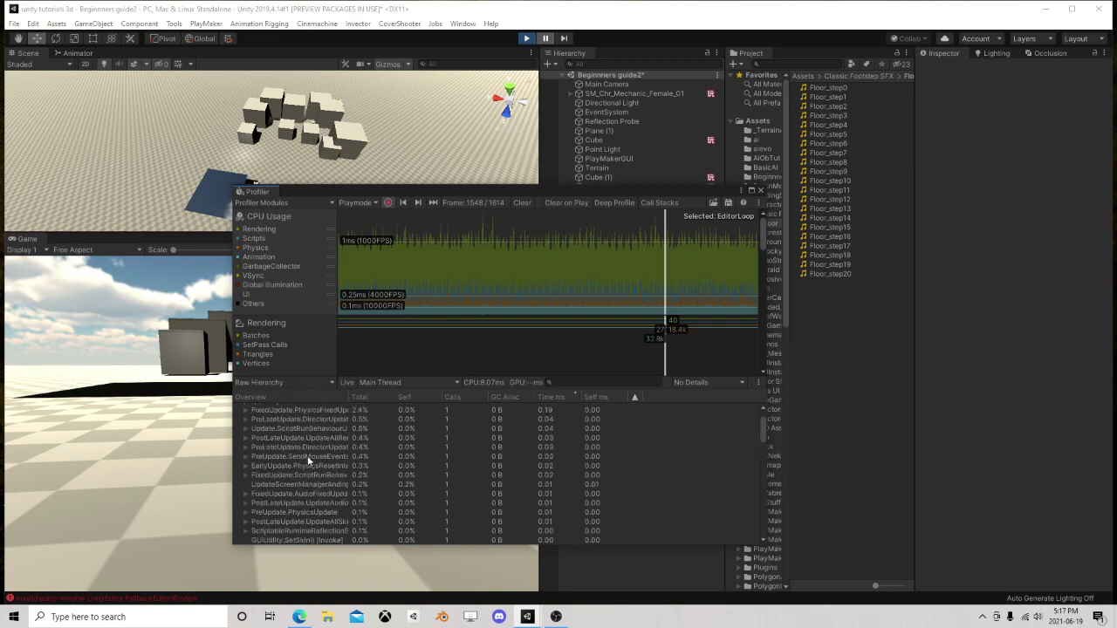
{"action": "scroll", "coordinate": [301, 454], "scroll_direction": "up", "scroll_amount": 2}
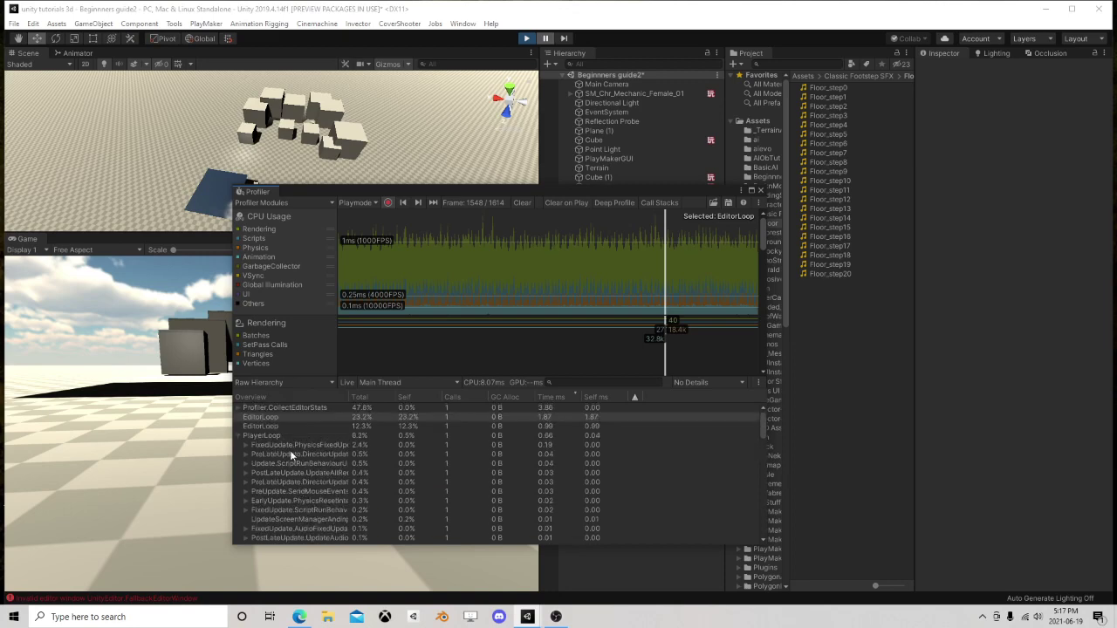
- Collapse PlayerLoop and replace the Profiler with an enabled Frame Debugger window
{"action": "left_click", "coordinate": [239, 436]}
{"action": "left_click", "coordinate": [760, 190]}
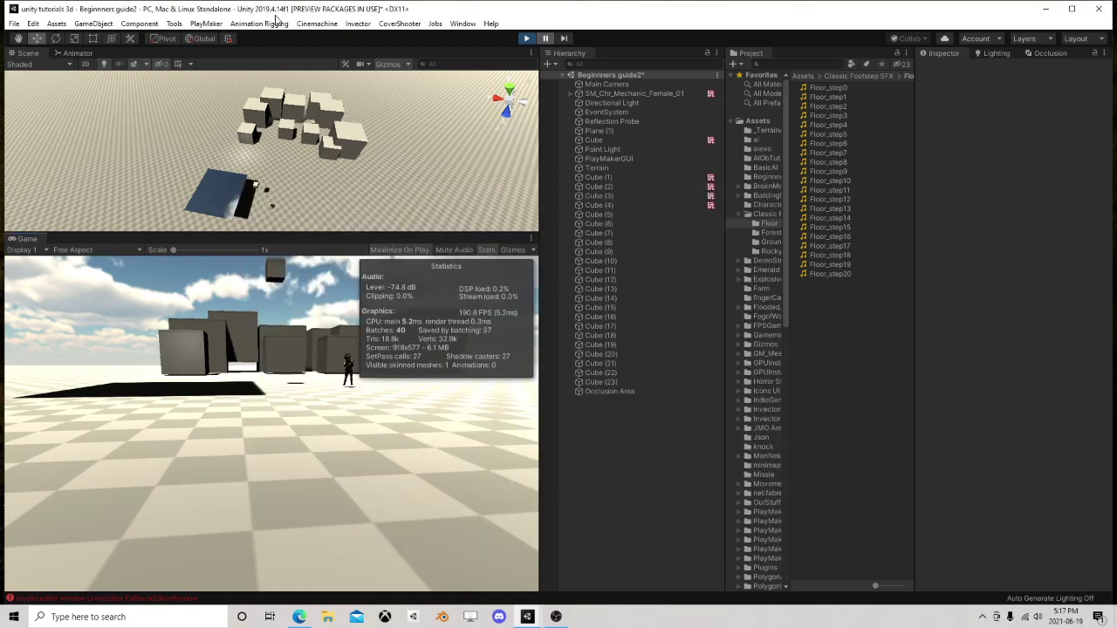
{"action": "left_click", "coordinate": [463, 23]}
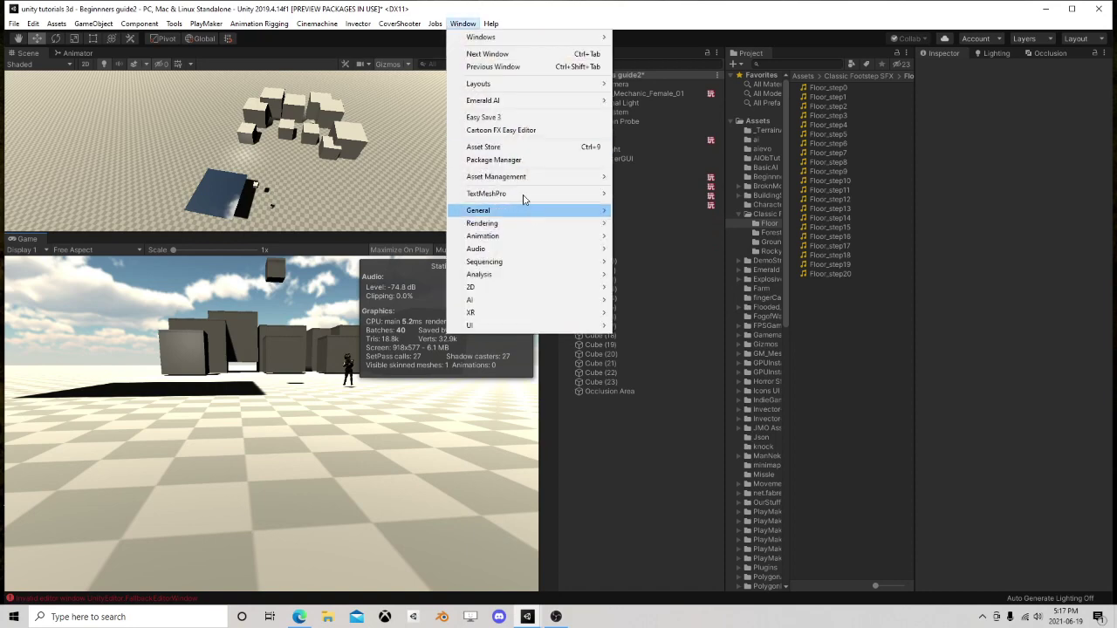
{"action": "mouse_move", "coordinate": [511, 274]}
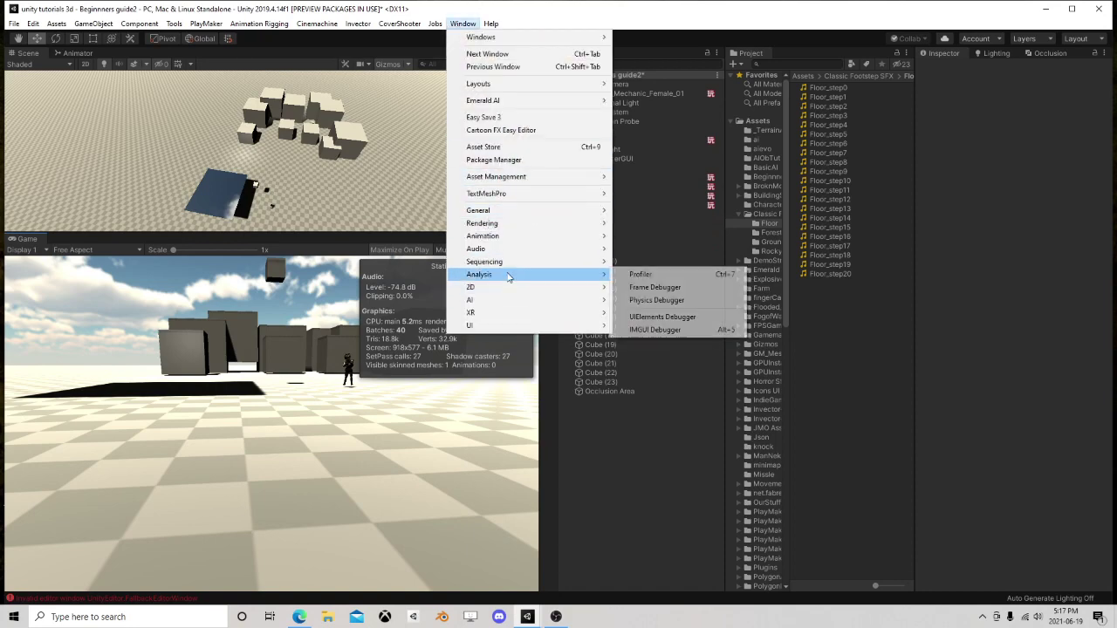
{"action": "left_click", "coordinate": [676, 288]}
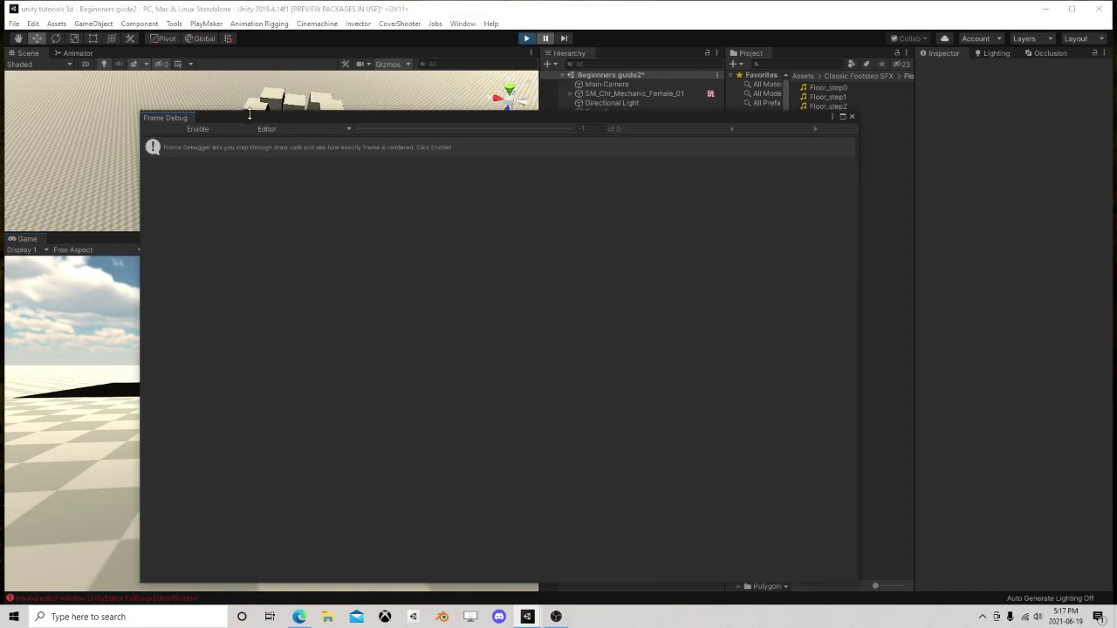
{"action": "left_click_drag", "start_coordinate": [249, 114], "coordinate": [354, 109]}
{"action": "left_click", "coordinate": [354, 109]}
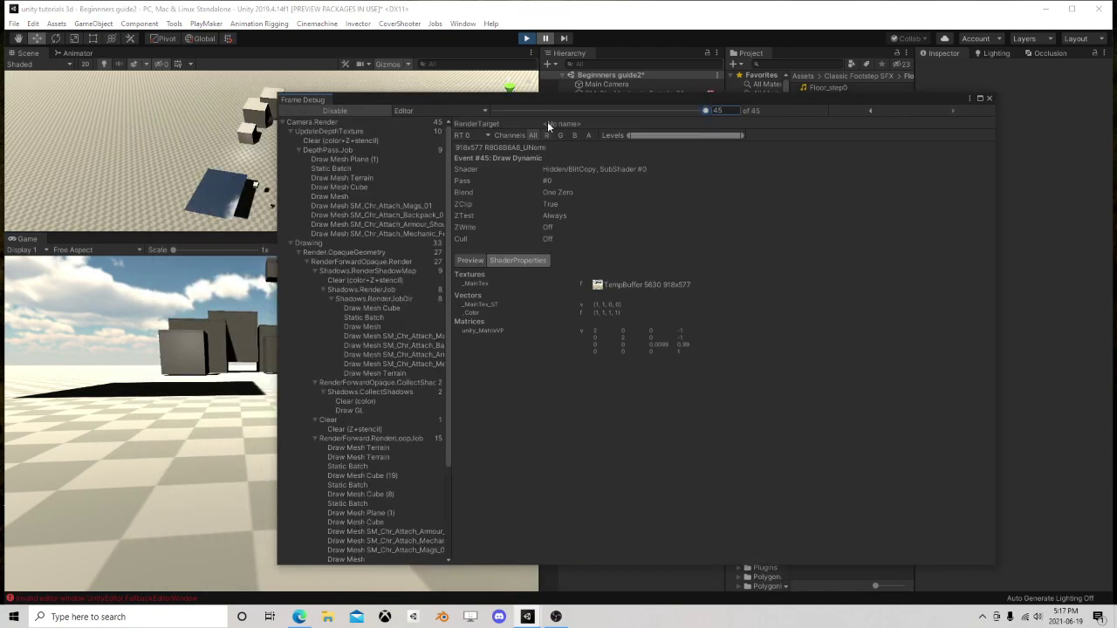
- Widen the Frame Debugger's event list and inspect the Draw Mesh Cube and SM_Chr_Attach_Mags_01 events under DepthPass.Job
{"action": "left_click_drag", "start_coordinate": [547, 101], "coordinate": [477, 101]}
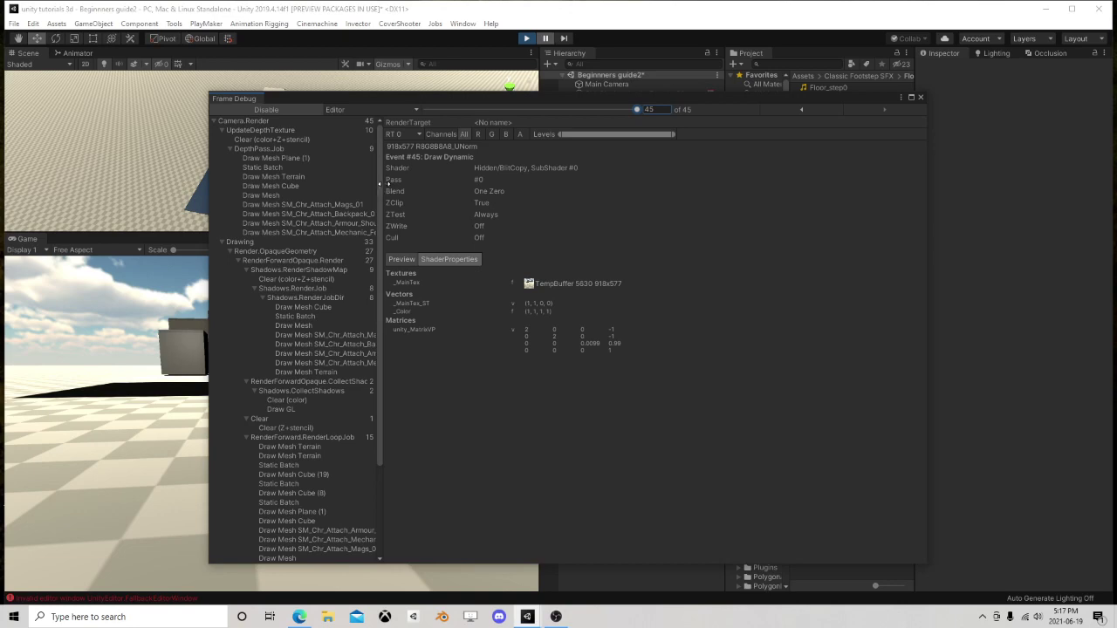
{"action": "left_click_drag", "start_coordinate": [381, 183], "coordinate": [511, 179]}
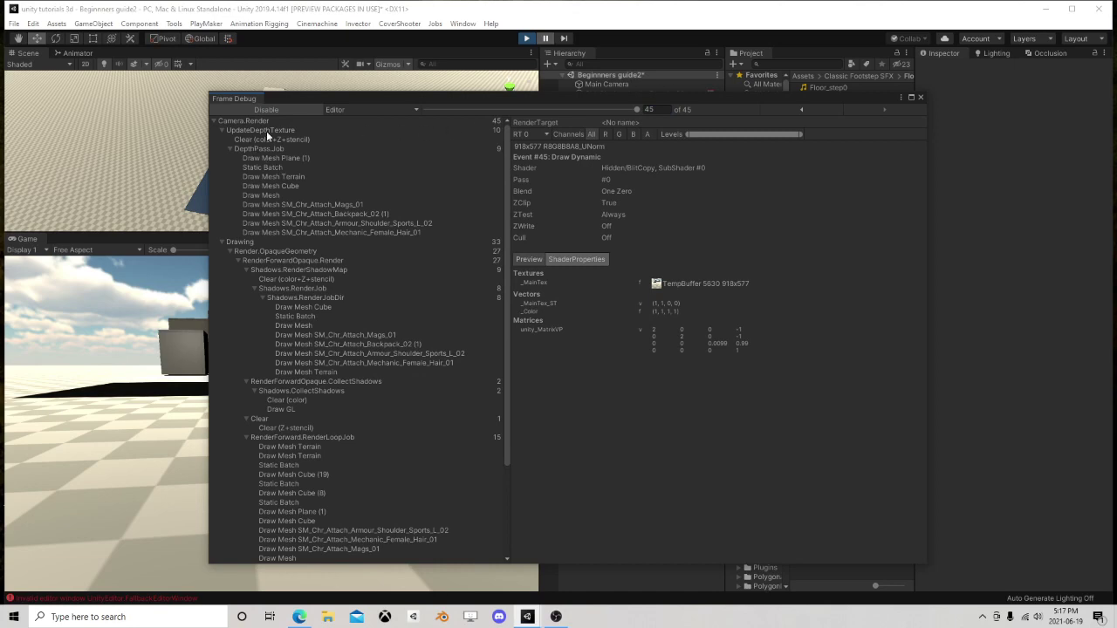
{"action": "left_click", "coordinate": [214, 121]}
{"action": "left_click", "coordinate": [214, 122]}
{"action": "left_click", "coordinate": [284, 185]}
{"action": "left_click", "coordinate": [292, 204]}
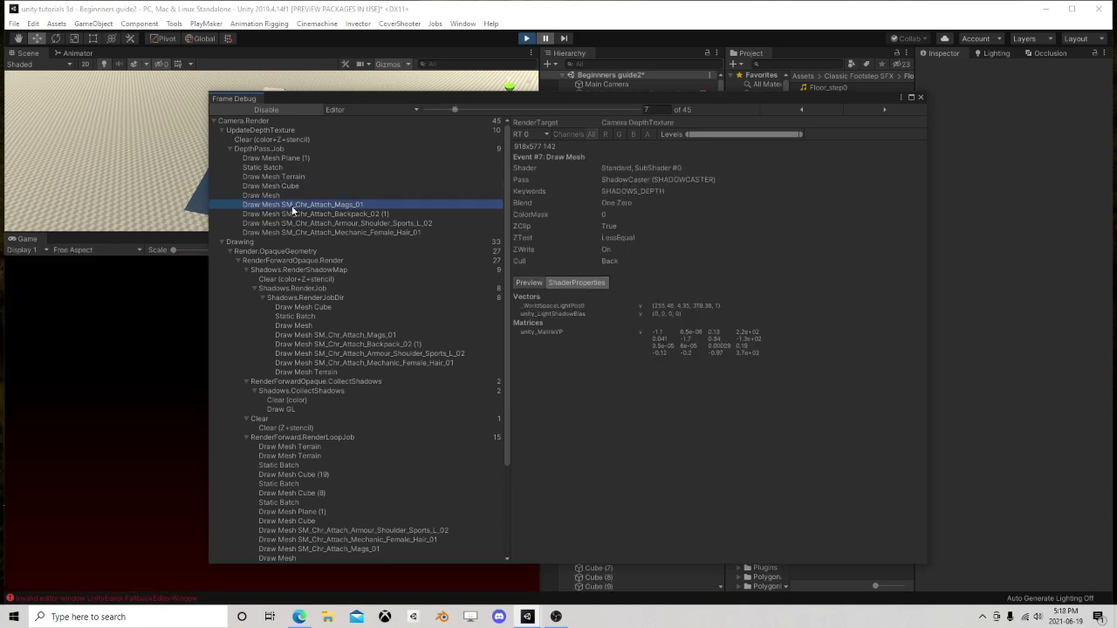
- Give the Game view more room by moving the Frame Debugger aside, enlarging the view and hiding its Statistics overlay
{"action": "left_click_drag", "start_coordinate": [352, 100], "coordinate": [650, 94]}
{"action": "scroll", "coordinate": [187, 207], "scroll_direction": "down", "scroll_amount": 3}
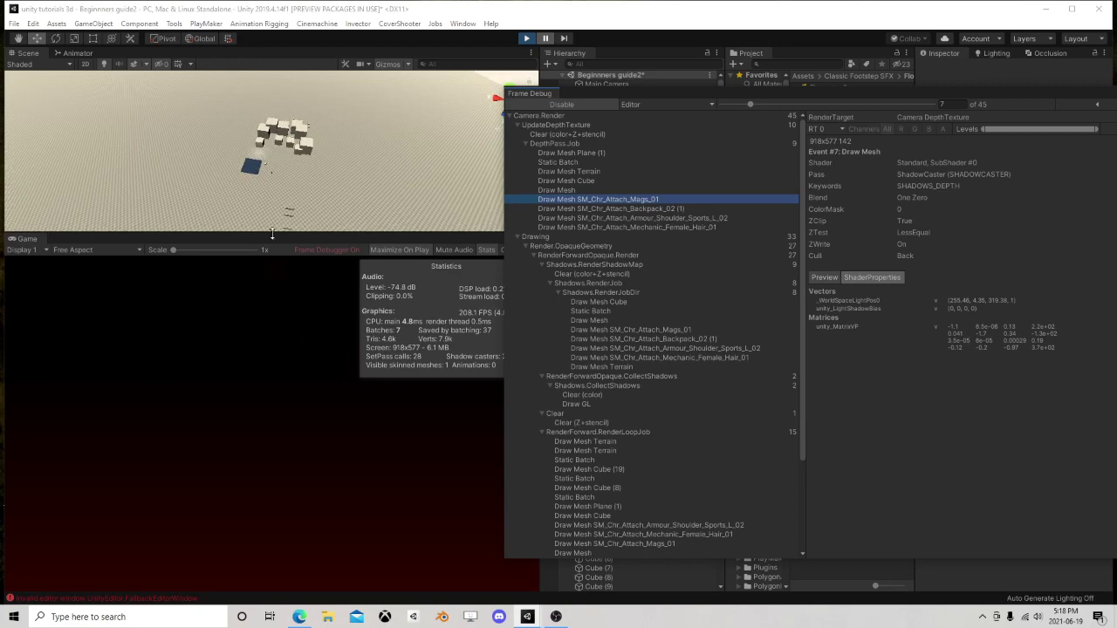
{"action": "left_click_drag", "start_coordinate": [273, 233], "coordinate": [259, 175]}
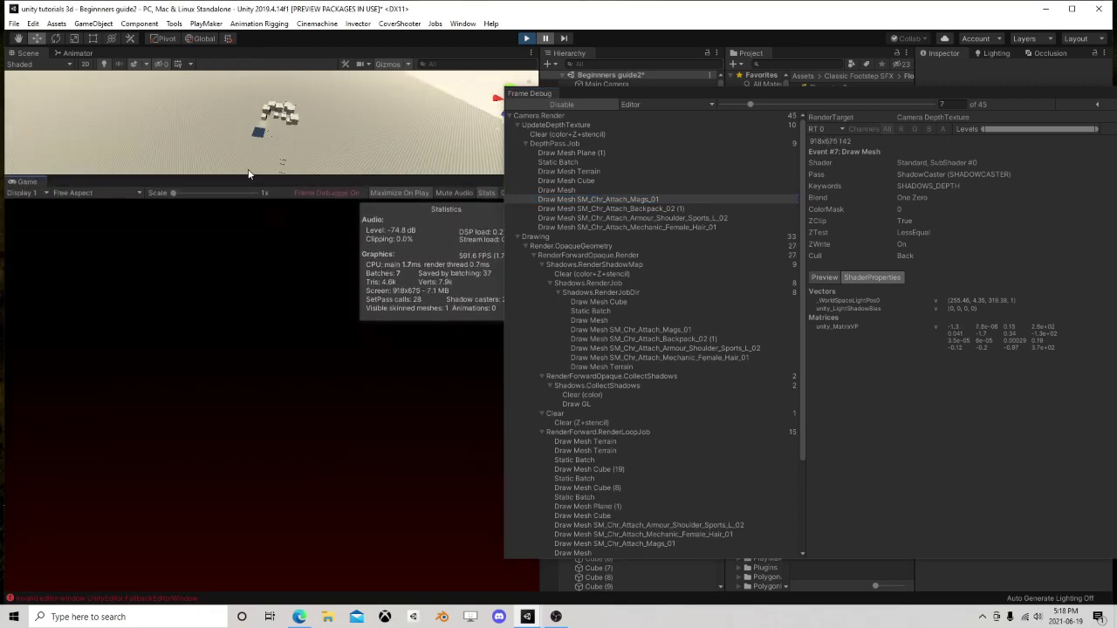
{"action": "left_click", "coordinate": [486, 193]}
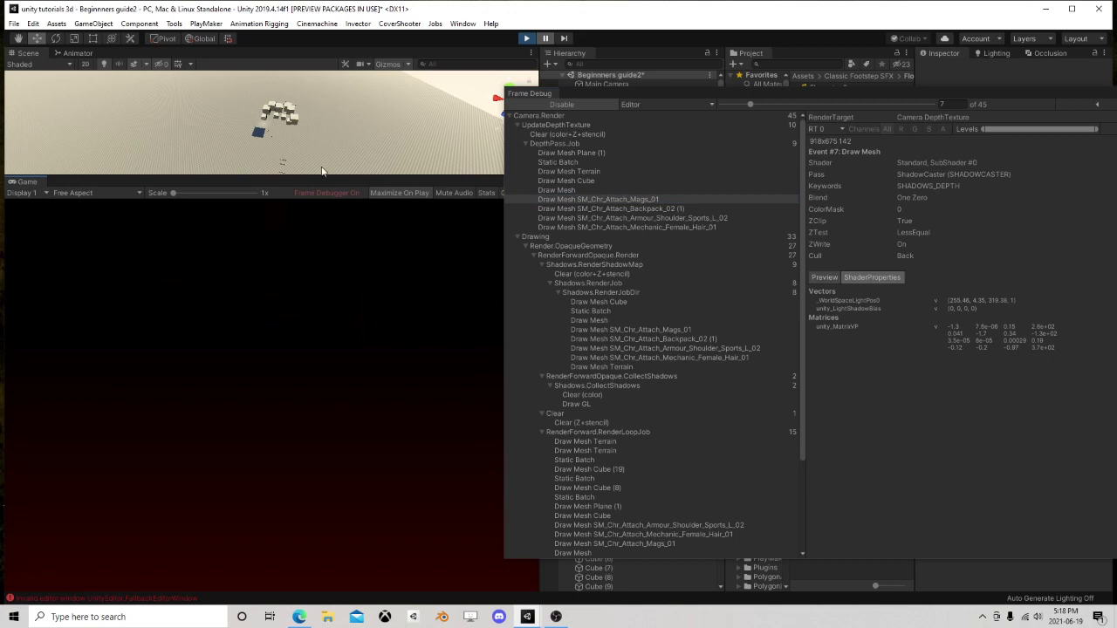
- Step through the DepthPass.Job events for the backpack, unnamed mesh, cube, terrain and static batch to compare their draw details
{"action": "left_click", "coordinate": [611, 209]}
{"action": "left_click", "coordinate": [562, 190]}
{"action": "left_click", "coordinate": [566, 180]}
{"action": "left_click", "coordinate": [562, 171]}
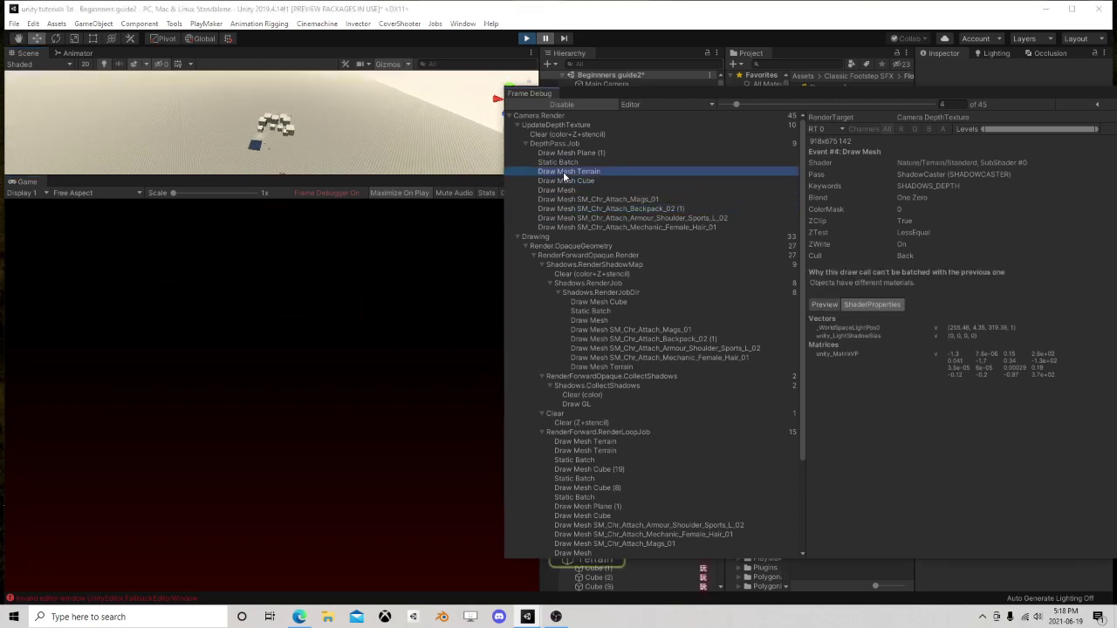
{"action": "left_click", "coordinate": [564, 163]}
{"action": "left_click", "coordinate": [558, 172]}
{"action": "left_click", "coordinate": [580, 181]}
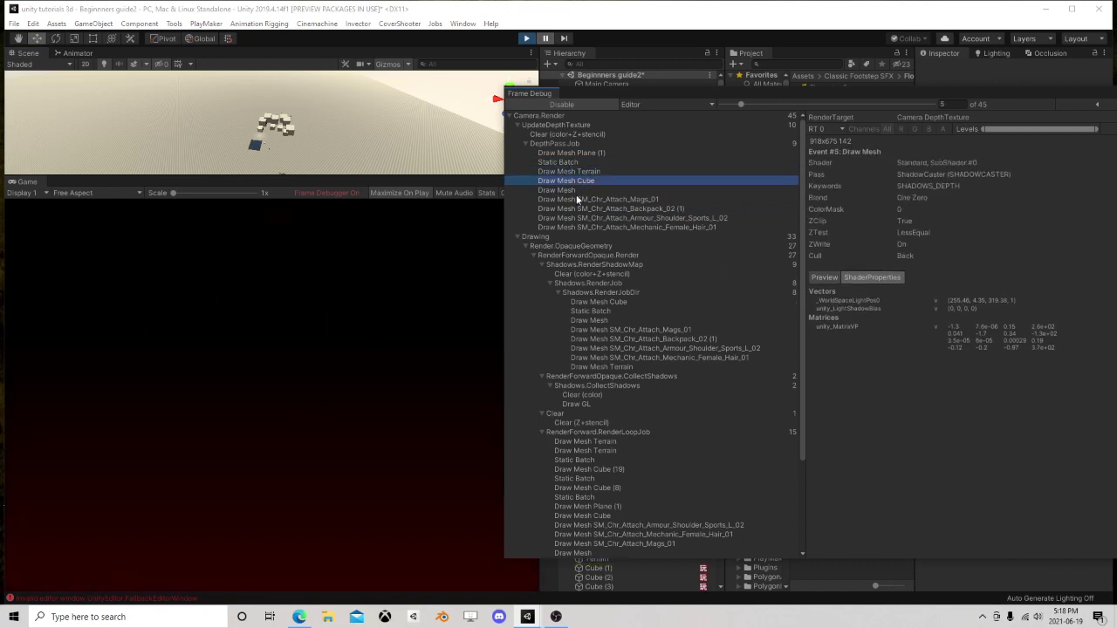
- Inspect the Camera.RenderSkybox group and its first two Draw Mesh events
{"action": "scroll", "coordinate": [588, 240], "scroll_direction": "down", "scroll_amount": 1}
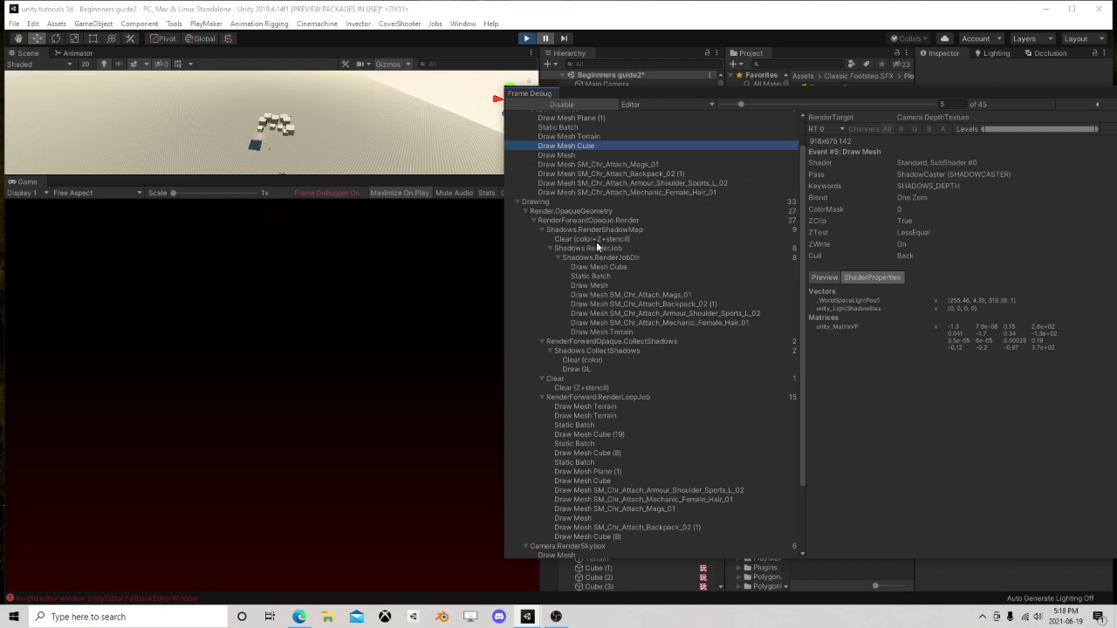
{"action": "scroll", "coordinate": [585, 288], "scroll_direction": "down", "scroll_amount": 1}
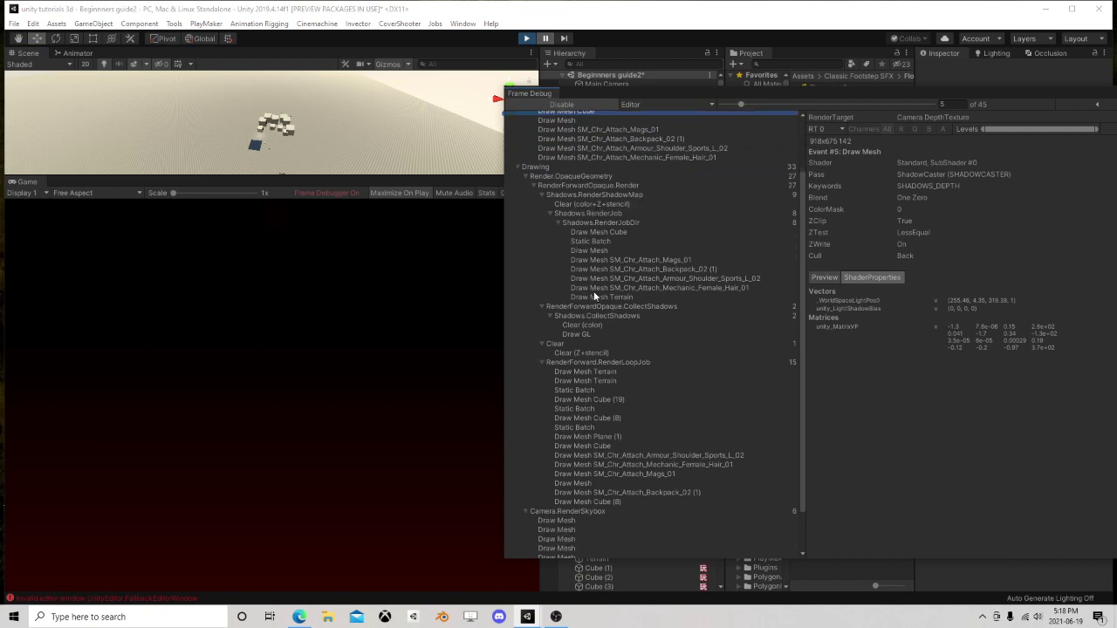
{"action": "scroll", "coordinate": [589, 313], "scroll_direction": "down", "scroll_amount": 2}
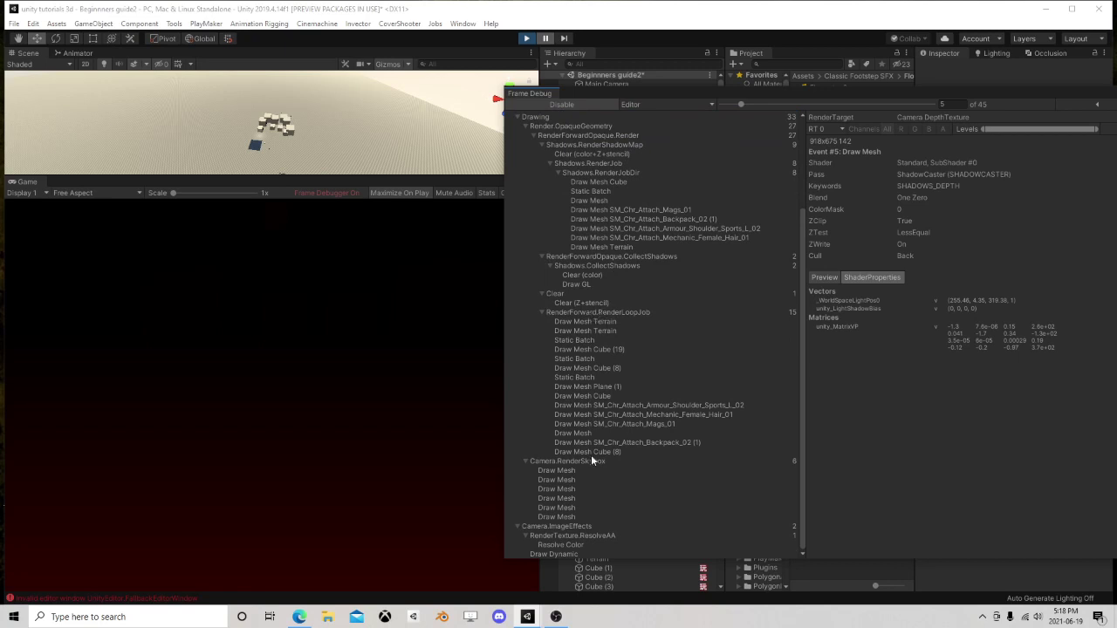
{"action": "left_click", "coordinate": [555, 472]}
{"action": "left_click", "coordinate": [567, 462]}
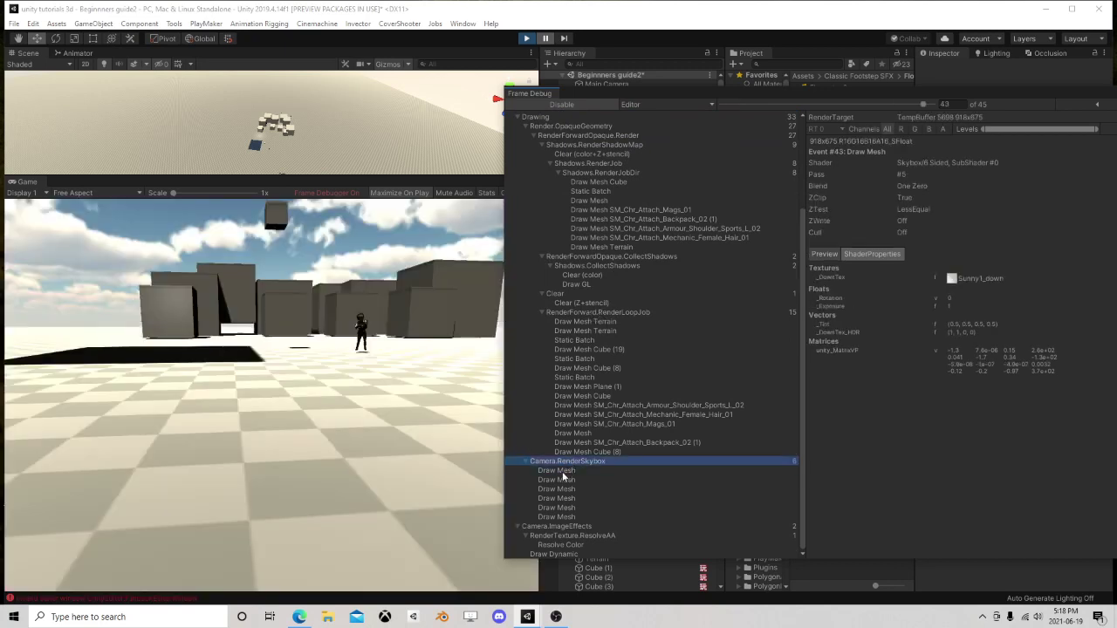
{"action": "left_click", "coordinate": [562, 472]}
{"action": "left_click", "coordinate": [565, 480]}
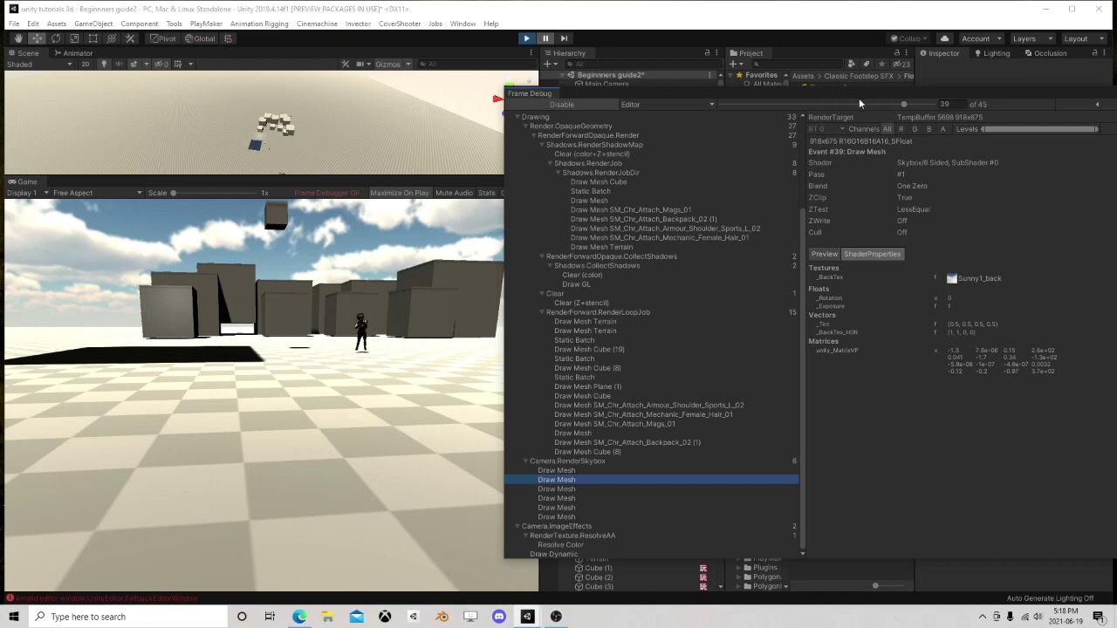
- Compare the unnamed Draw Mesh events under Shadows.RenderJobDir and DepthPass.Job, repositioning the Frame Debugger to reveal the Game view
{"action": "left_click_drag", "start_coordinate": [858, 98], "coordinate": [572, 75]}
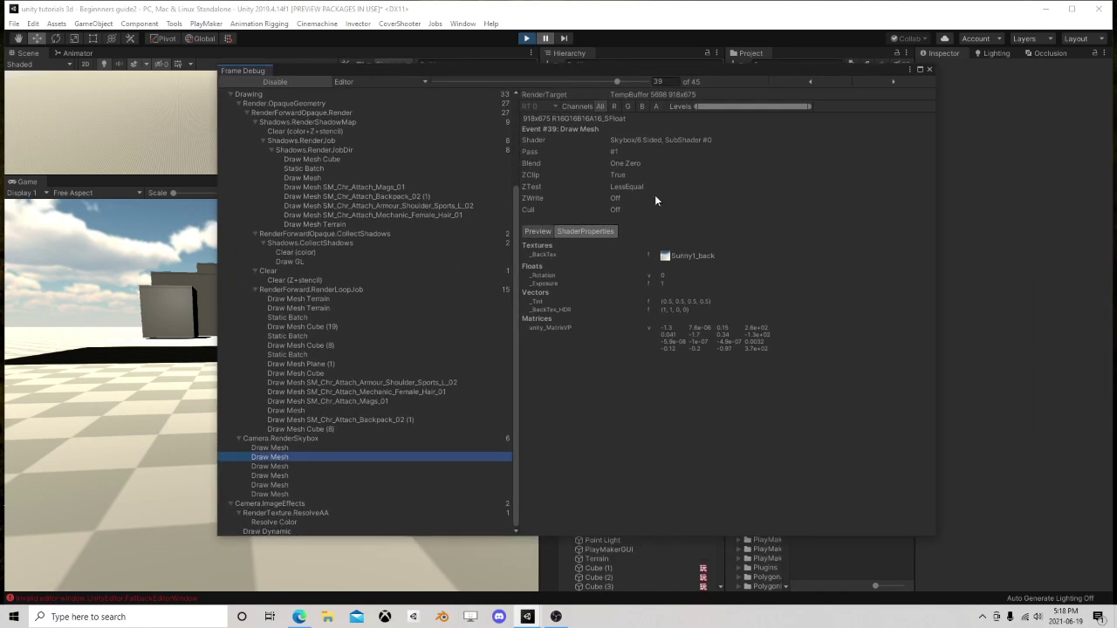
{"action": "scroll", "coordinate": [334, 206], "scroll_direction": "up", "scroll_amount": 2}
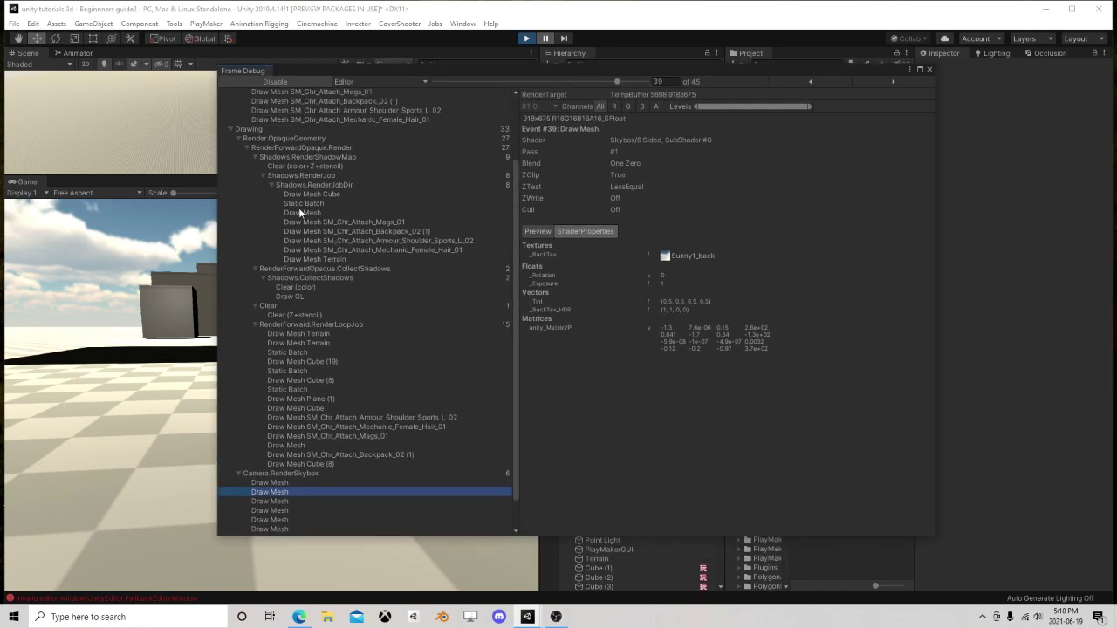
{"action": "left_click", "coordinate": [302, 213]}
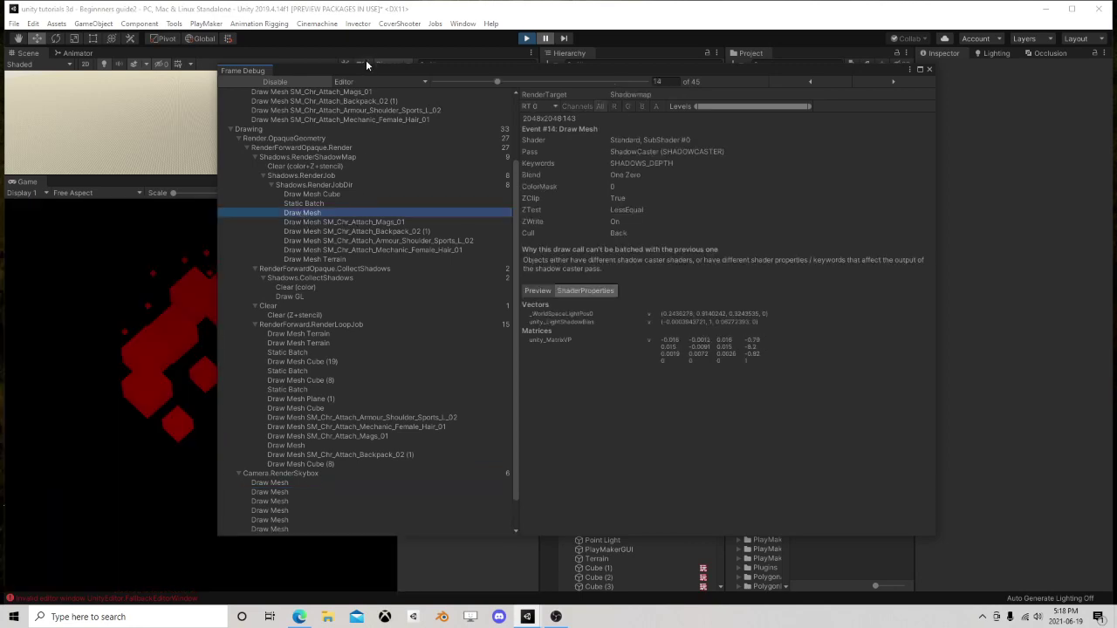
{"action": "left_click_drag", "start_coordinate": [351, 79], "coordinate": [466, 52]}
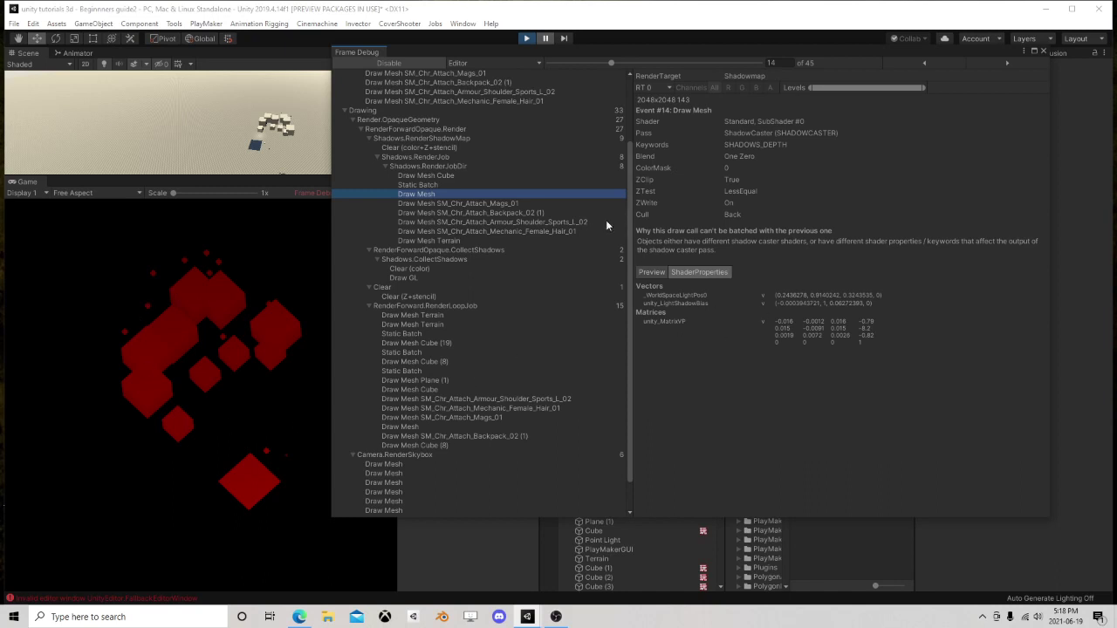
{"action": "scroll", "coordinate": [438, 173], "scroll_direction": "up", "scroll_amount": 3}
{"action": "left_click", "coordinate": [381, 149]}
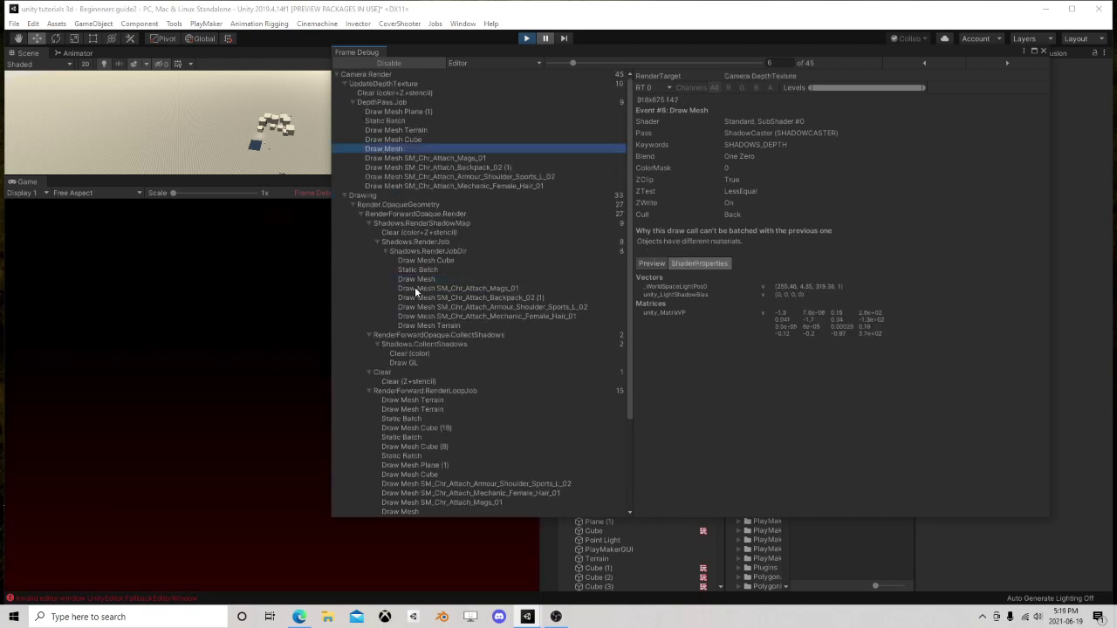
- Compare the first two Static Batch events and Draw Mesh Cube (19) under RenderForward.RenderLoopJob, including their batching reasons and shader properties
{"action": "scroll", "coordinate": [515, 261], "scroll_direction": "down", "scroll_amount": 4}
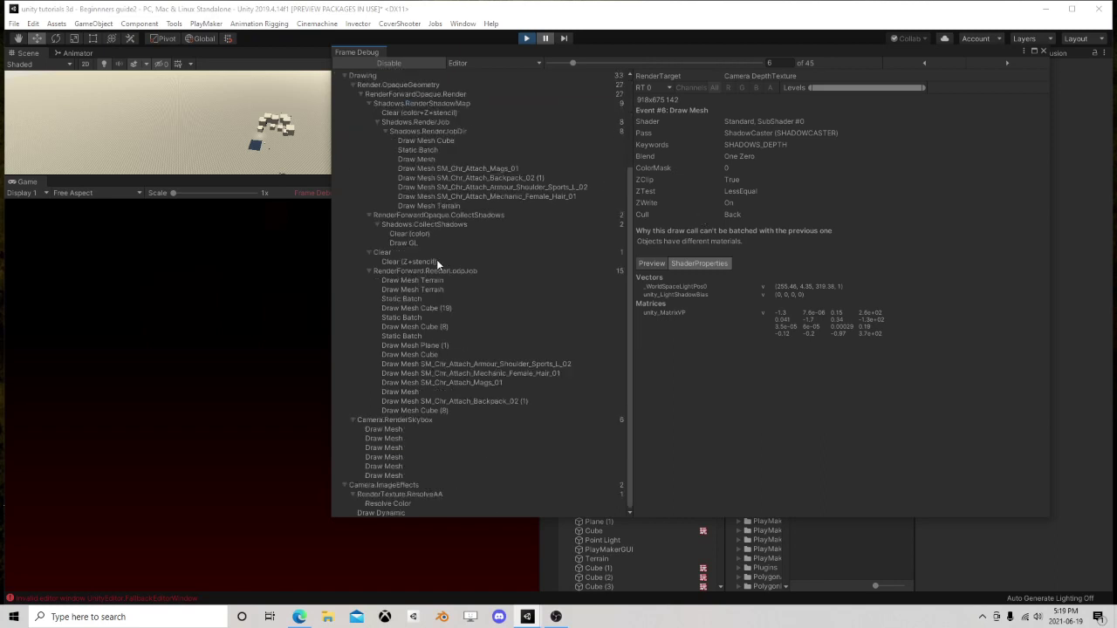
{"action": "left_click", "coordinate": [407, 317]}
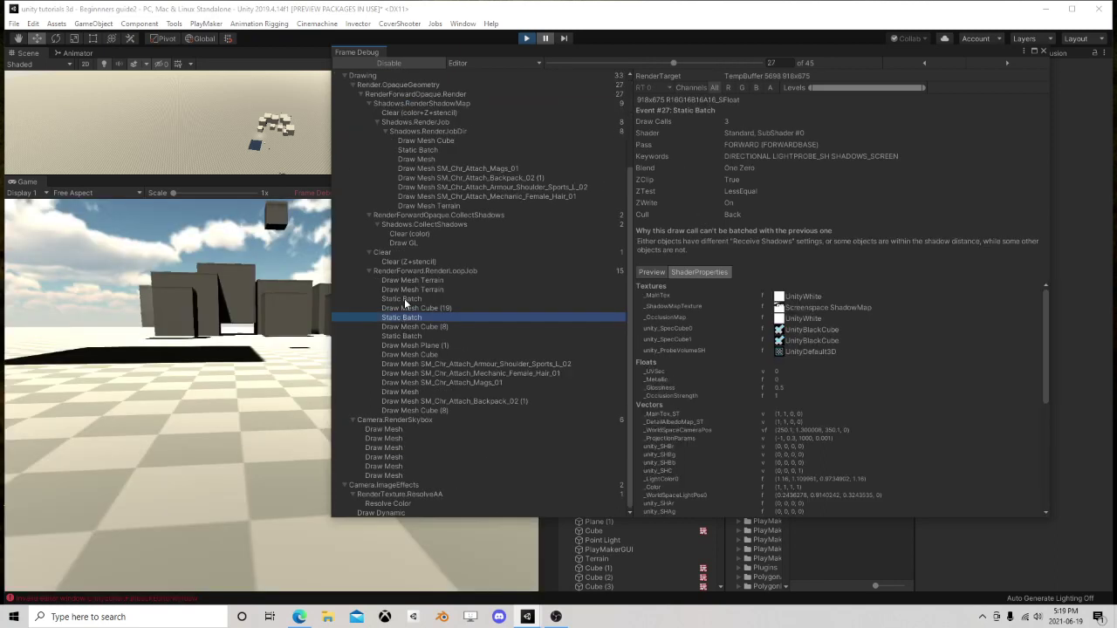
{"action": "left_click", "coordinate": [404, 298]}
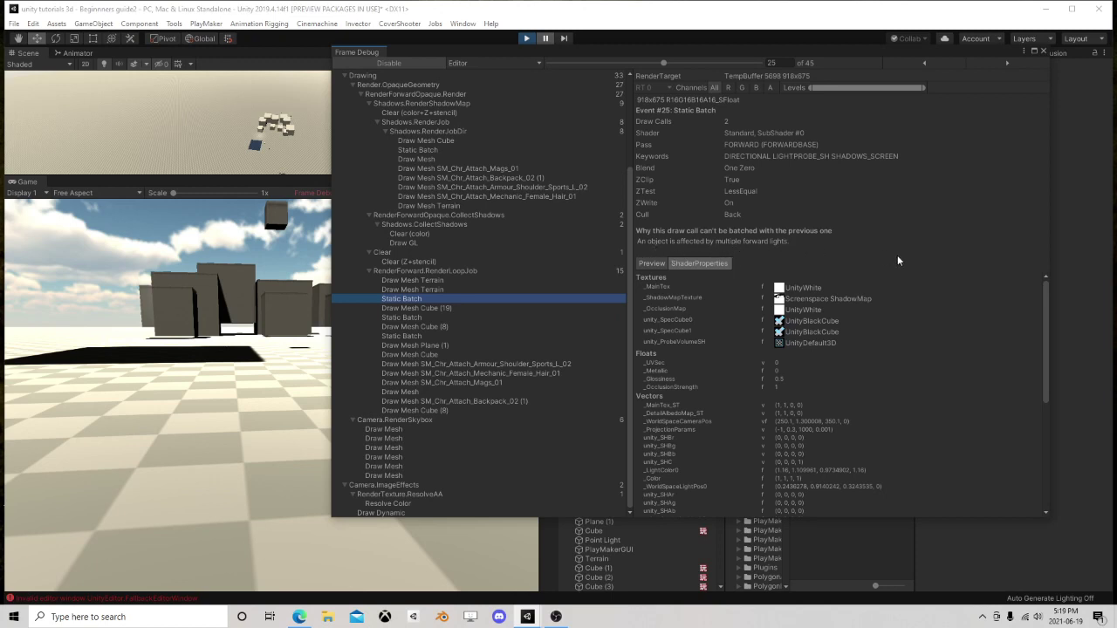
{"action": "scroll", "coordinate": [776, 327], "scroll_direction": "down", "scroll_amount": 3}
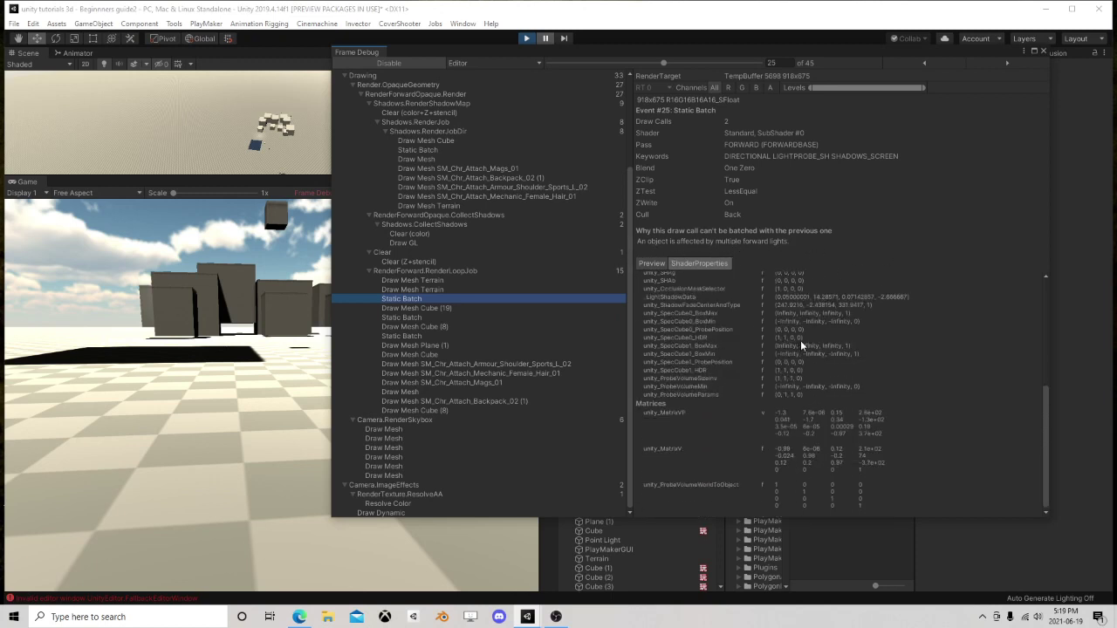
{"action": "scroll", "coordinate": [801, 340], "scroll_direction": "up", "scroll_amount": 1}
{"action": "left_click", "coordinate": [421, 309]}
{"action": "left_click", "coordinate": [412, 318]}
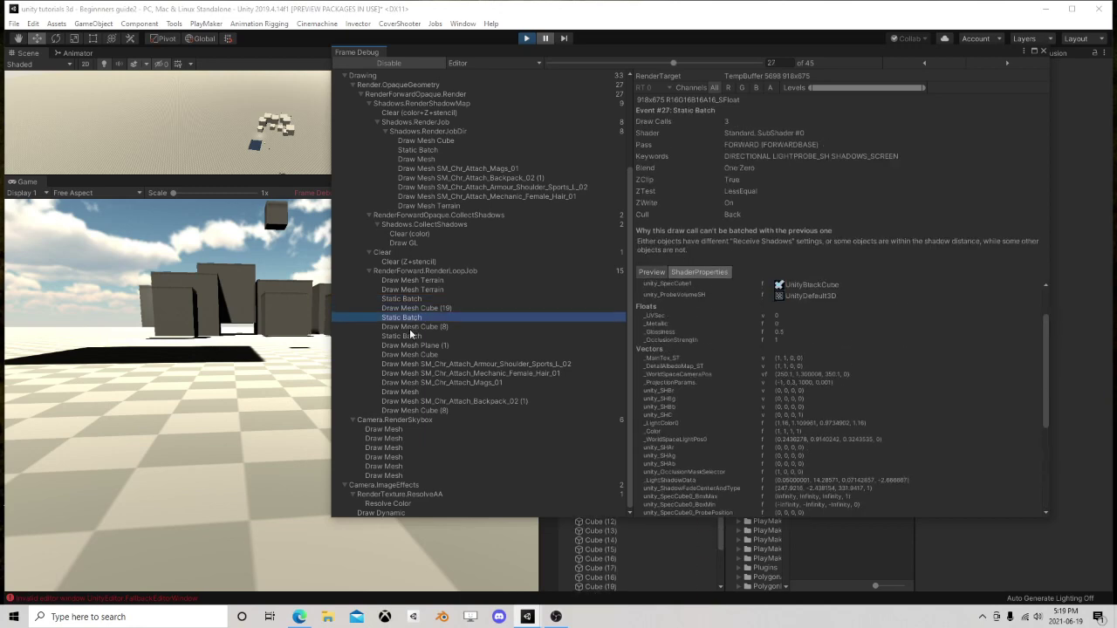
- Inspect the remaining RenderForward.RenderLoopJob batch and armour shoulder mesh events, several skybox Draw Mesh events, and the Camera.ImageEffects group with Resolve Color
{"action": "left_click", "coordinate": [410, 336]}
{"action": "left_click", "coordinate": [413, 363]}
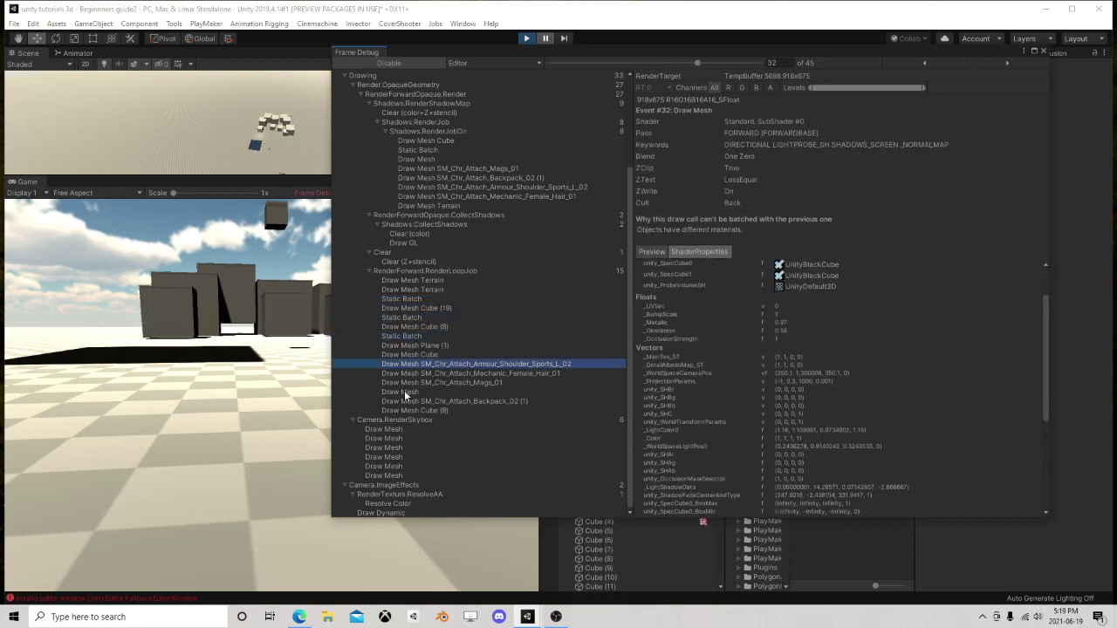
{"action": "left_click", "coordinate": [388, 428]}
{"action": "left_click", "coordinate": [384, 446]}
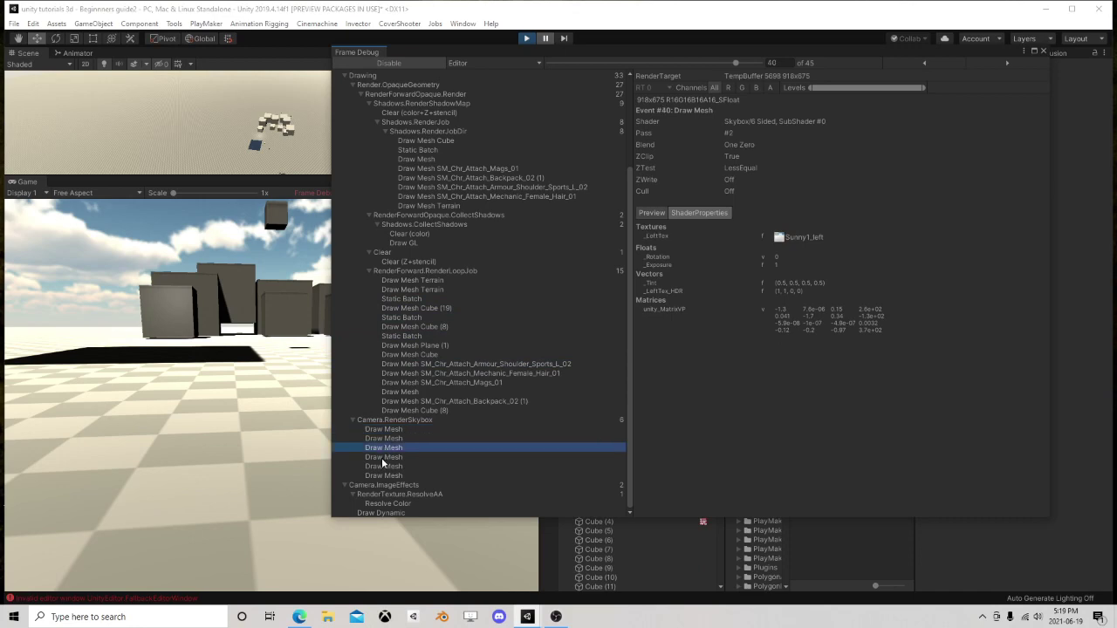
{"action": "left_click", "coordinate": [382, 458]}
{"action": "left_click", "coordinate": [388, 485]}
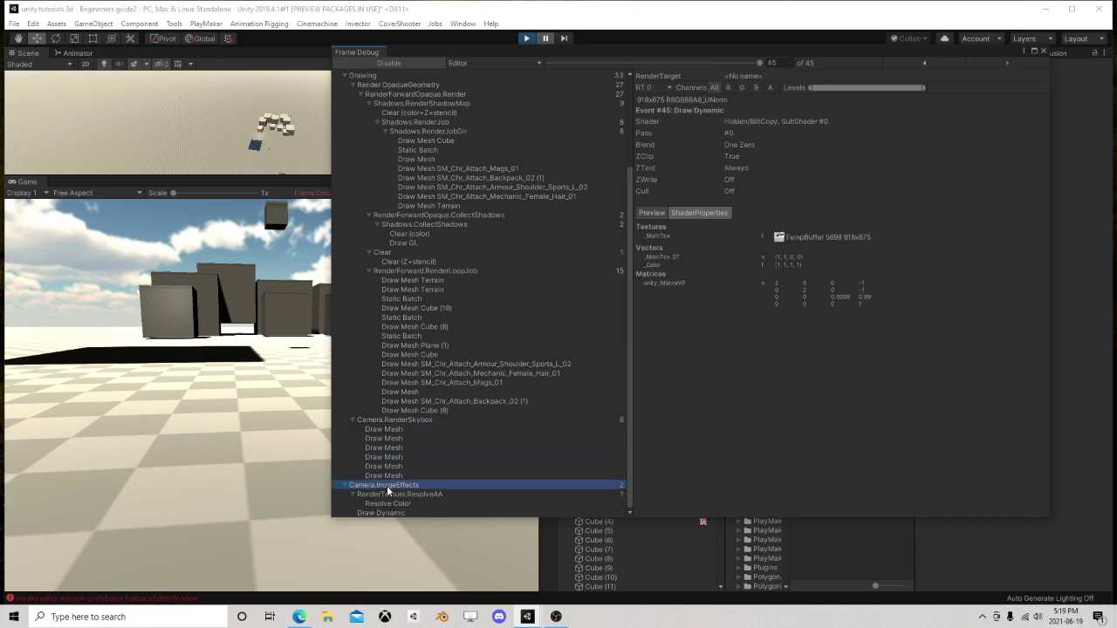
{"action": "left_click", "coordinate": [391, 503]}
{"action": "scroll", "coordinate": [430, 332], "scroll_direction": "up", "scroll_amount": 5}
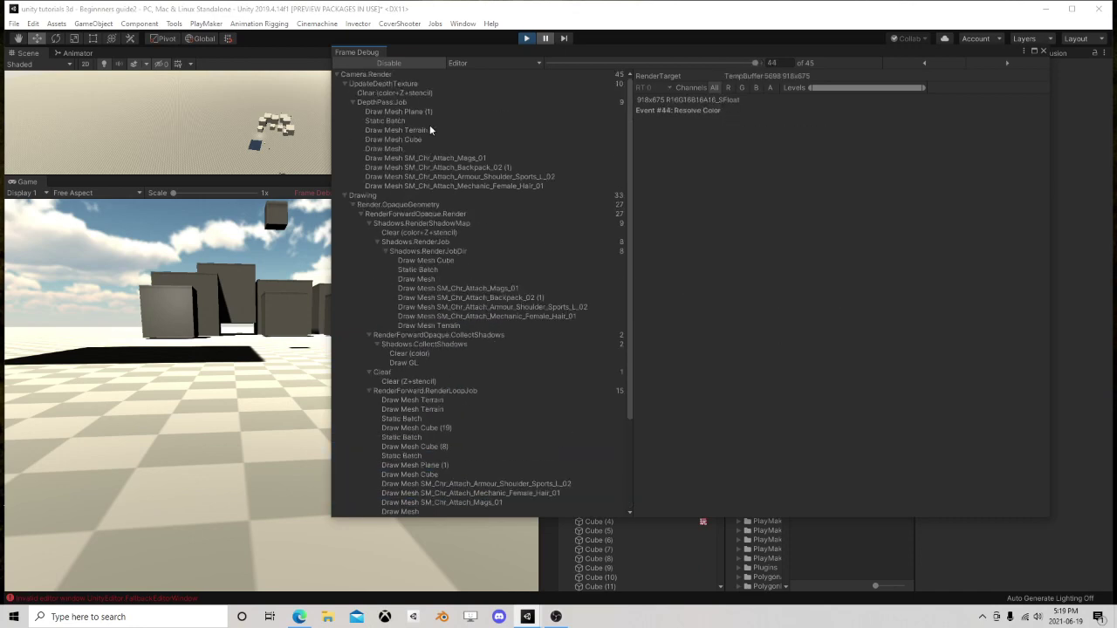
- Exit Play mode with the Frame Debugger closed, and collapse SM_Chr_Mechanic_Female_01 in the Hierarchy
{"action": "left_click", "coordinate": [527, 39]}
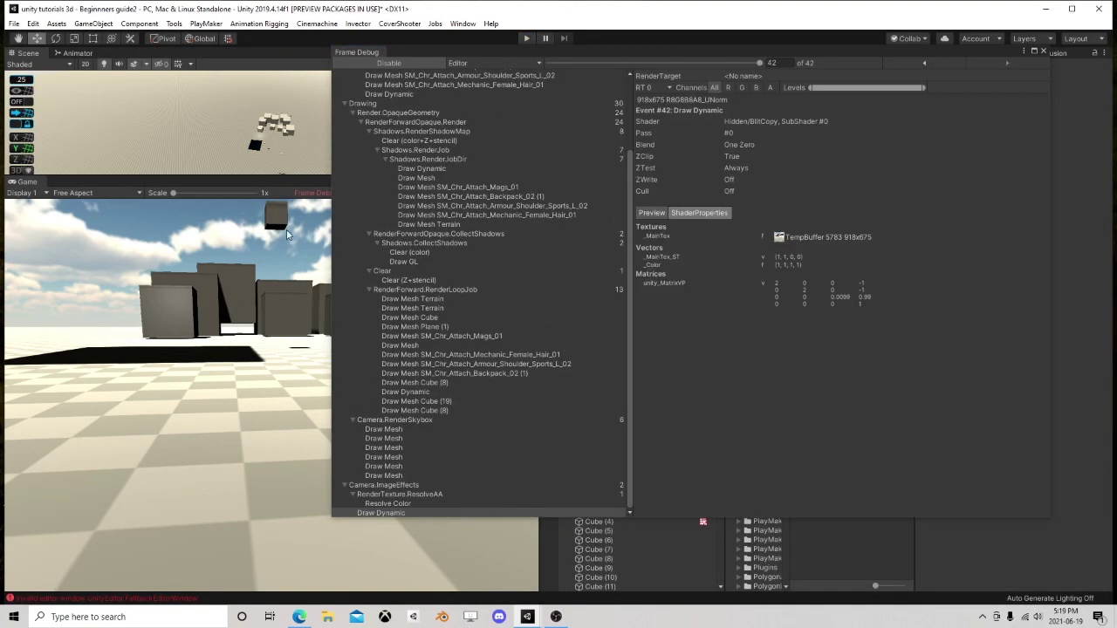
{"action": "left_click", "coordinate": [1042, 52]}
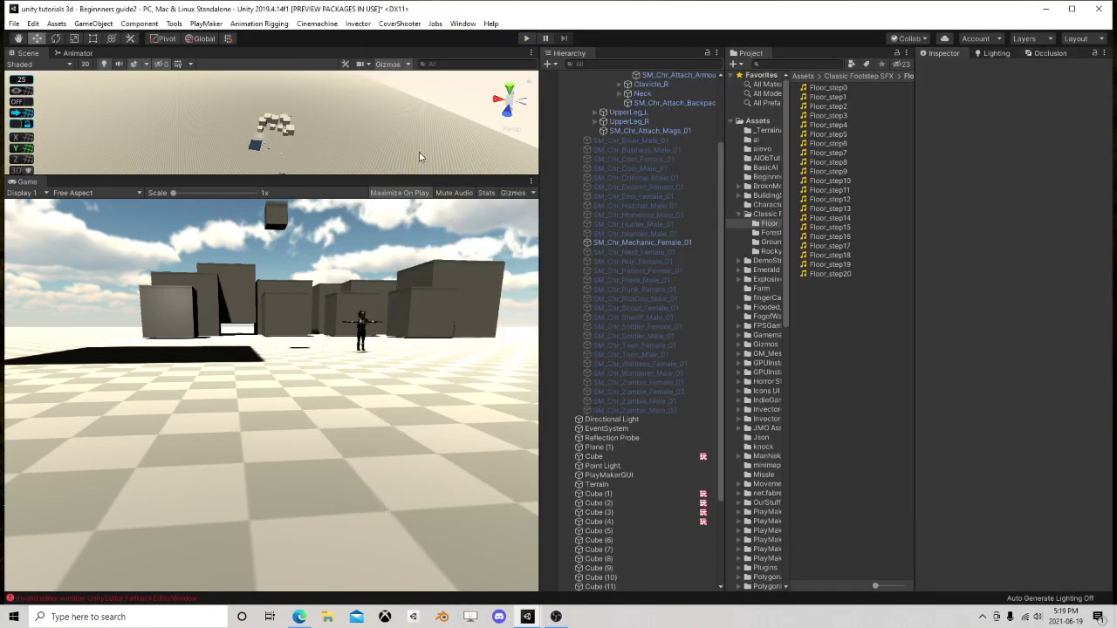
{"action": "scroll", "coordinate": [608, 199], "scroll_direction": "up", "scroll_amount": 2}
{"action": "left_click", "coordinate": [571, 93]}
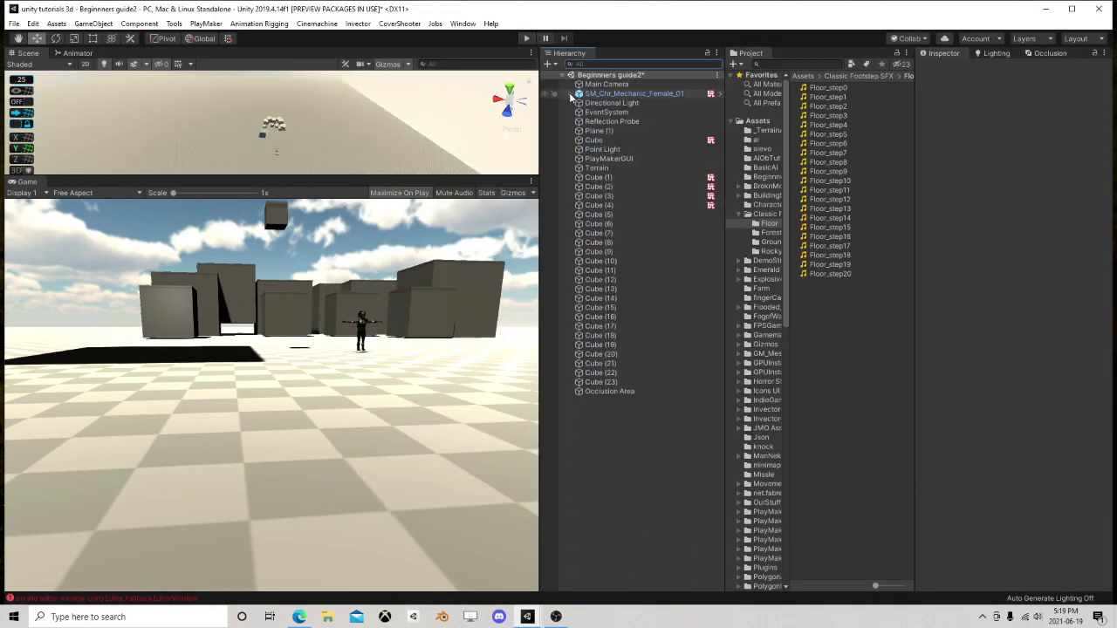
- Set the Point Light's shadow type to Soft Shadows and enlarge the Scene view above the Game view
{"action": "left_click", "coordinate": [611, 150]}
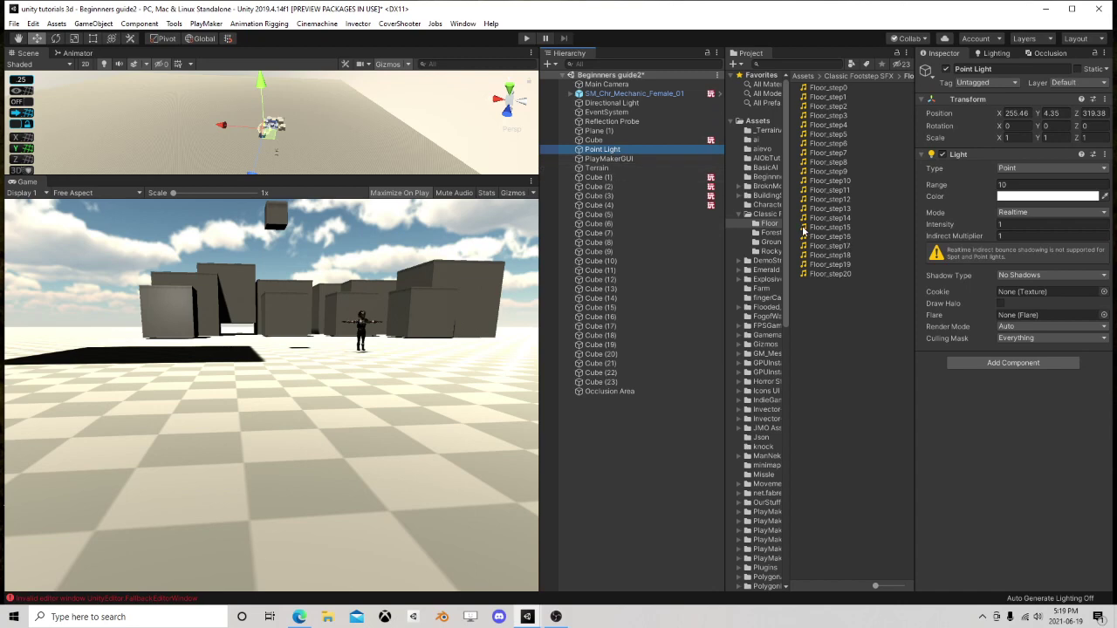
{"action": "left_click", "coordinate": [1021, 276]}
{"action": "left_click", "coordinate": [1037, 314]}
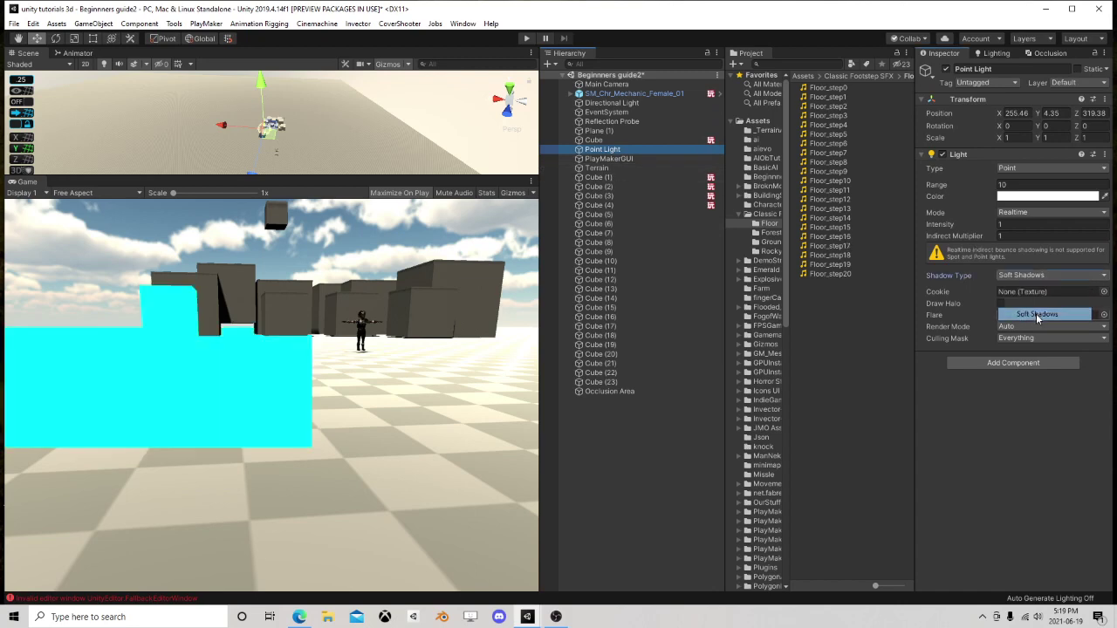
{"action": "left_click_drag", "start_coordinate": [334, 178], "coordinate": [338, 353]}
{"action": "left_click", "coordinate": [463, 23]}
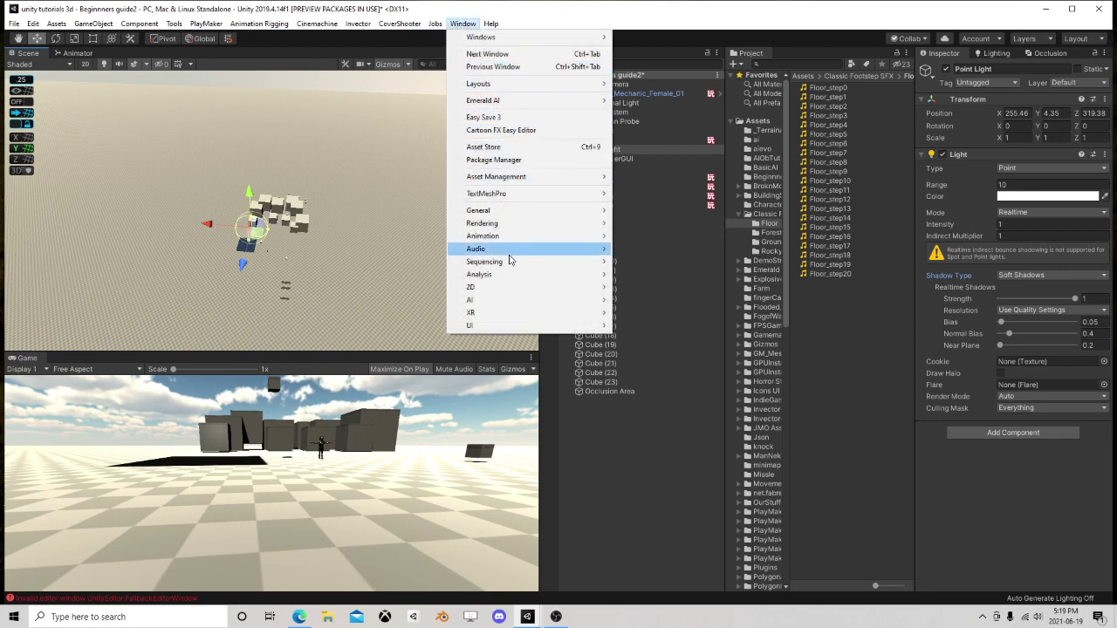
{"action": "mouse_move", "coordinate": [503, 277]}
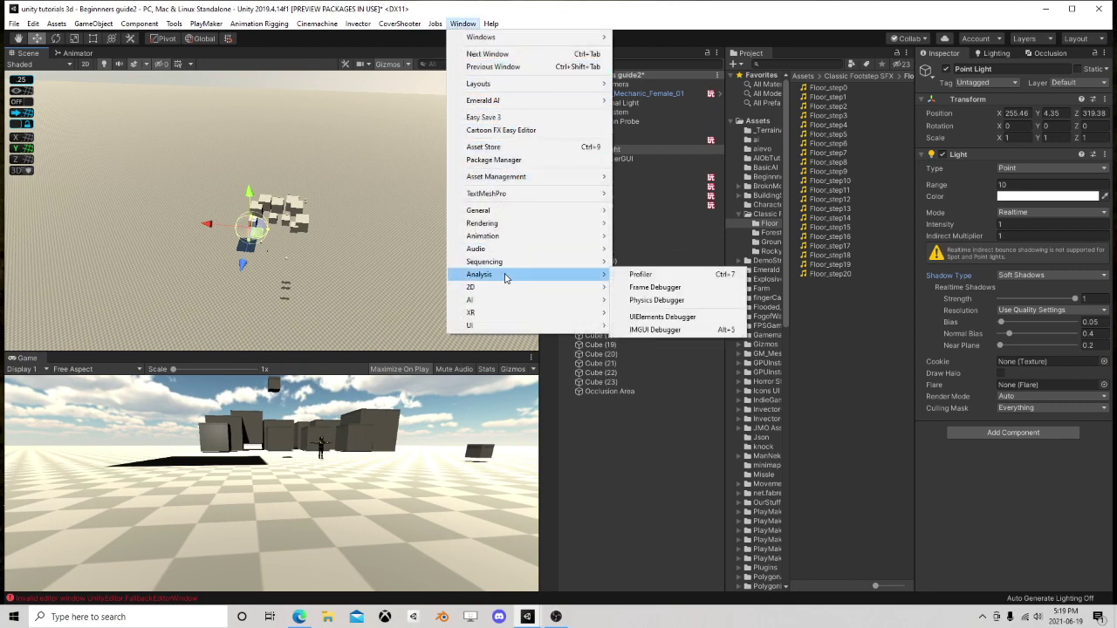
{"action": "mouse_move", "coordinate": [499, 302]}
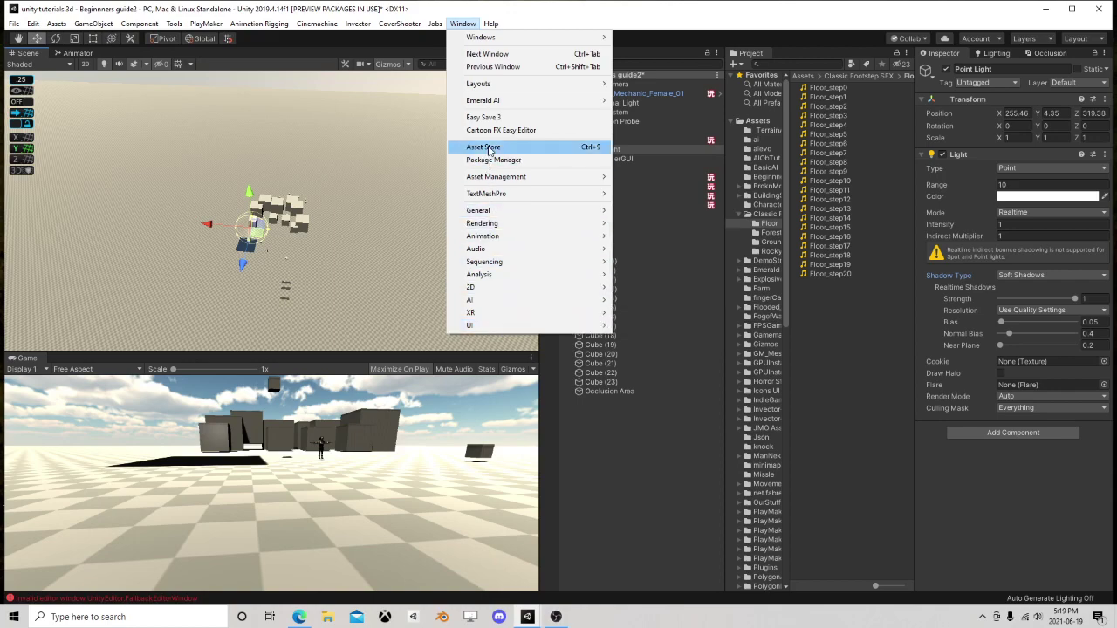
{"action": "left_click", "coordinate": [663, 14]}
{"action": "scroll", "coordinate": [300, 231], "scroll_direction": "up", "scroll_amount": 8}
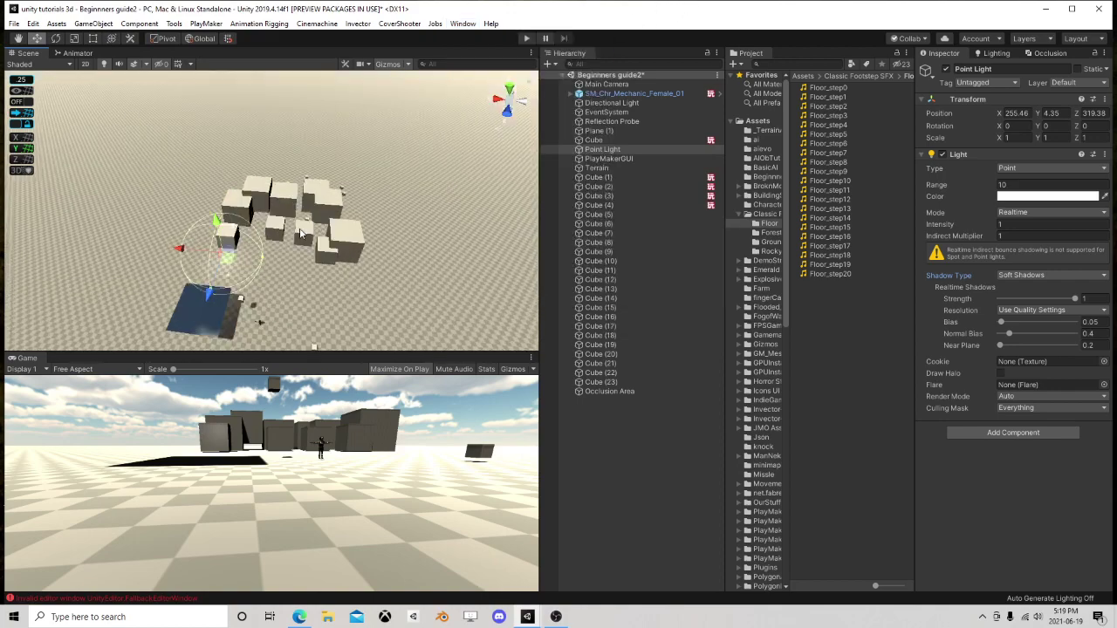
{"action": "right_click_drag", "start_coordinate": [381, 232], "coordinate": [242, 228]}
{"action": "scroll", "coordinate": [242, 228], "scroll_direction": "down", "scroll_amount": 5}
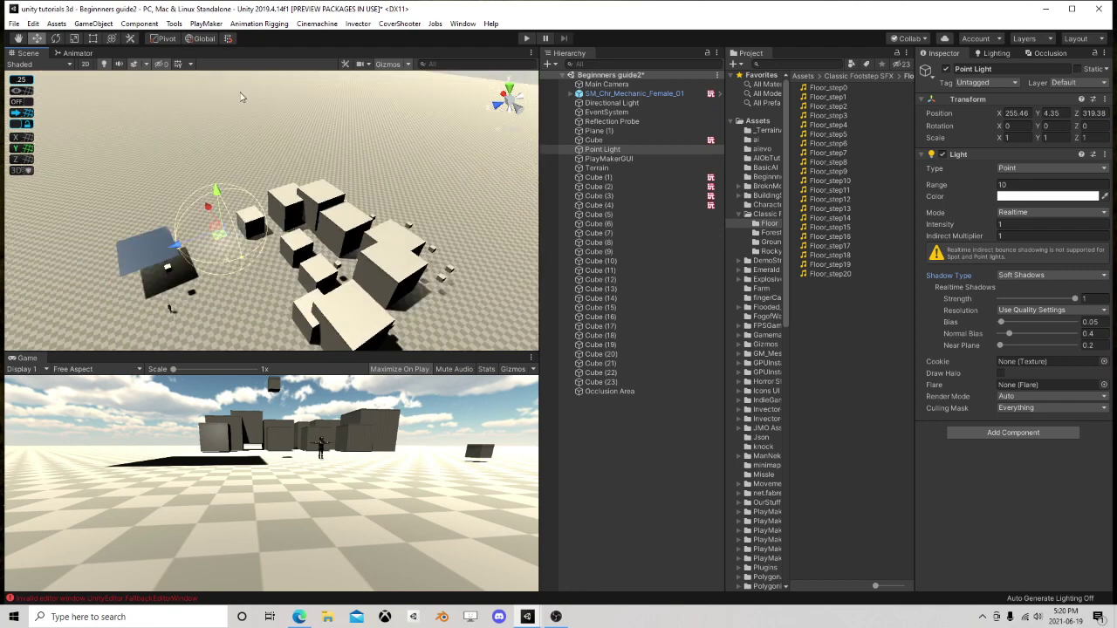
{"action": "left_click", "coordinate": [173, 25]}
{"action": "mouse_move", "coordinate": [144, 25]}
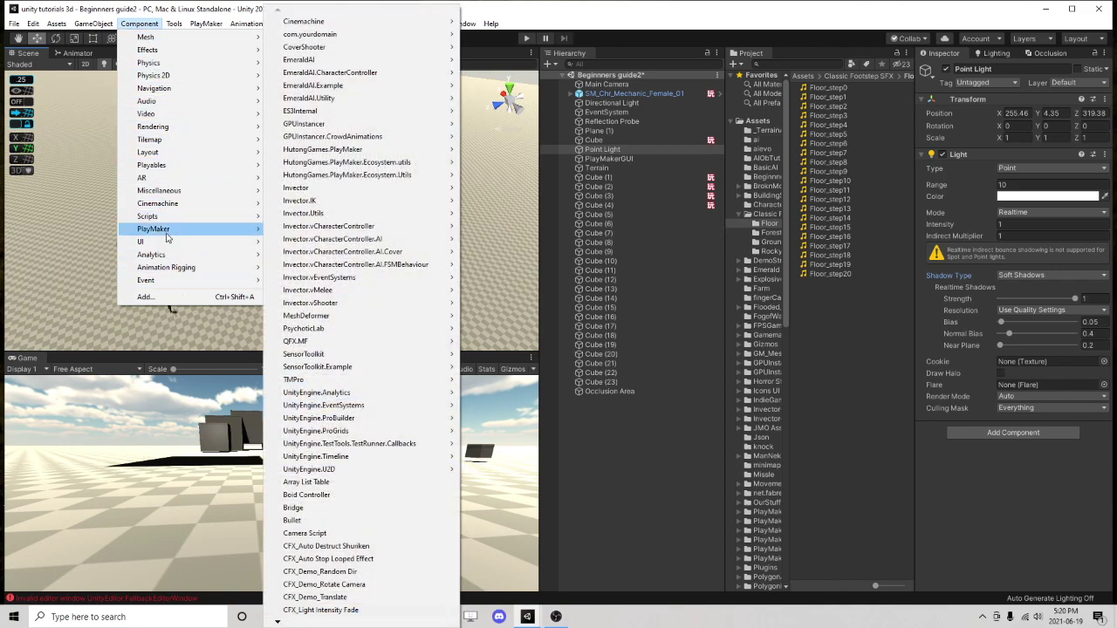
{"action": "mouse_move", "coordinate": [162, 242]}
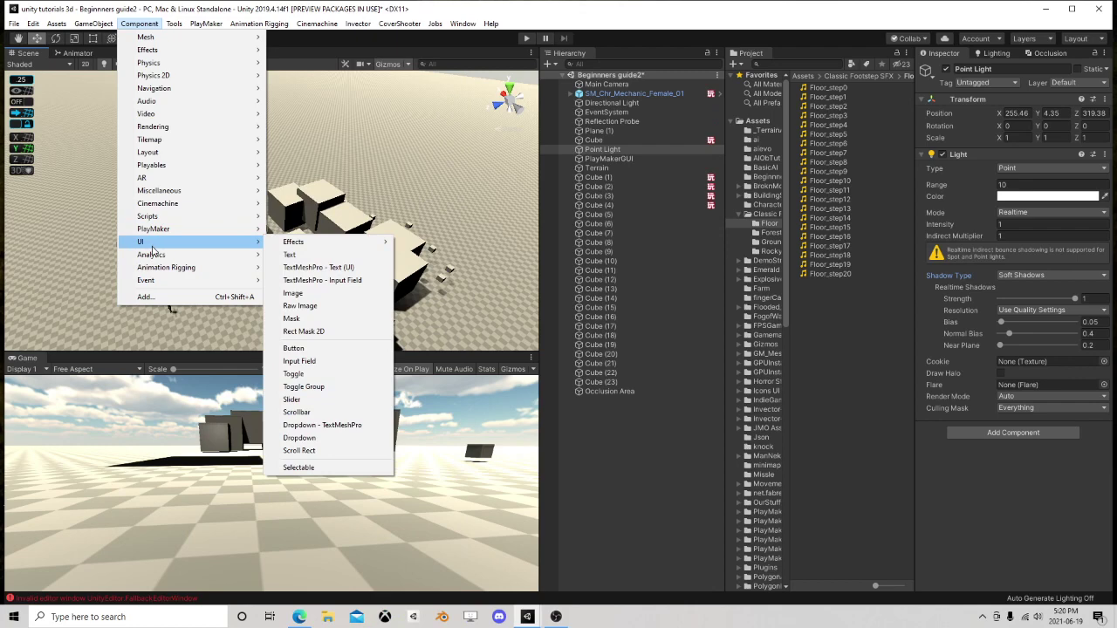
{"action": "mouse_move", "coordinate": [300, 245]}
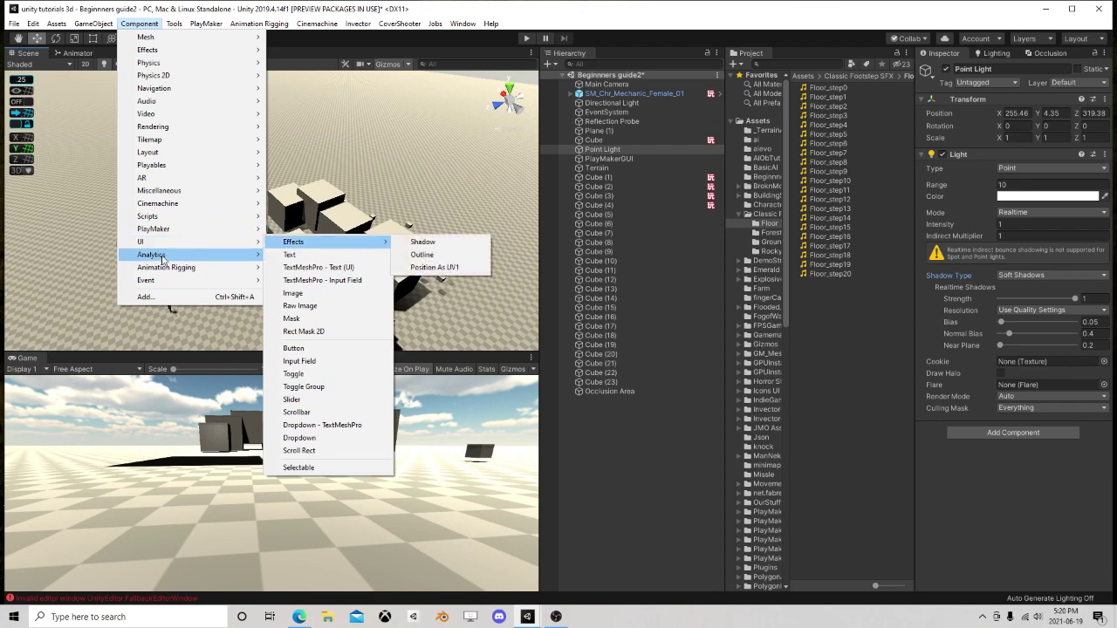
{"action": "mouse_move", "coordinate": [253, 280]}
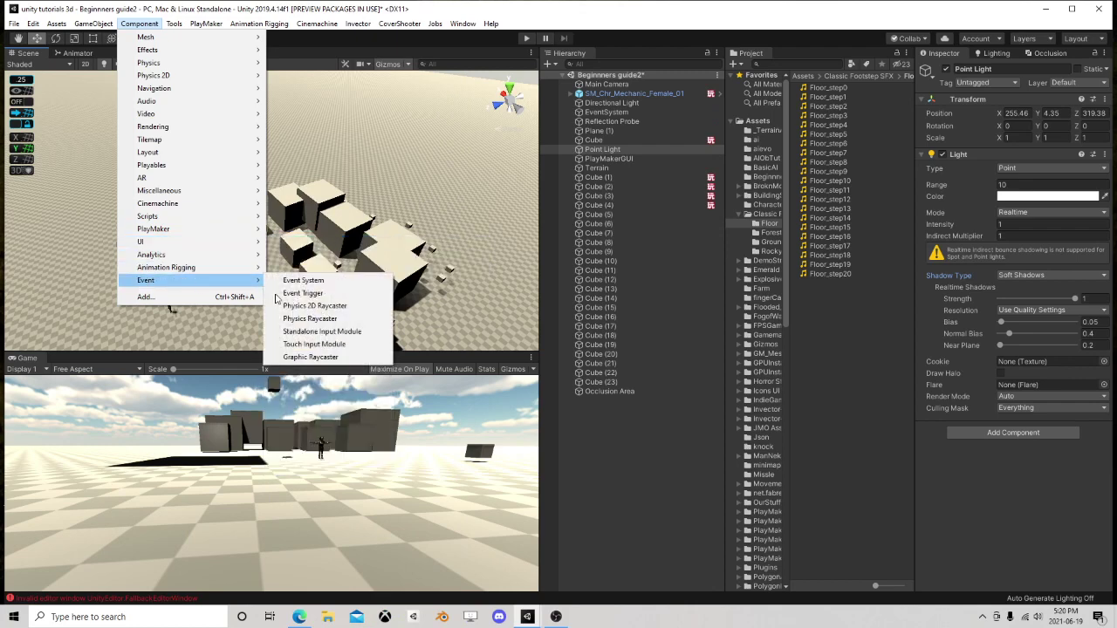
{"action": "left_click", "coordinate": [628, 449]}
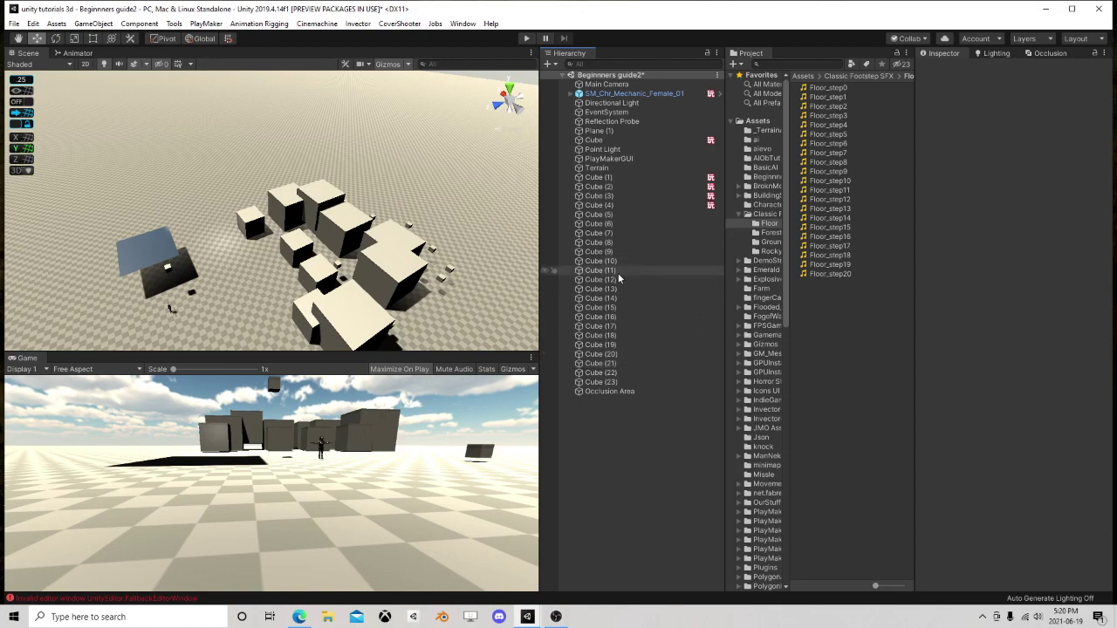
{"action": "middle_click_drag", "start_coordinate": [265, 245], "coordinate": [281, 228]}
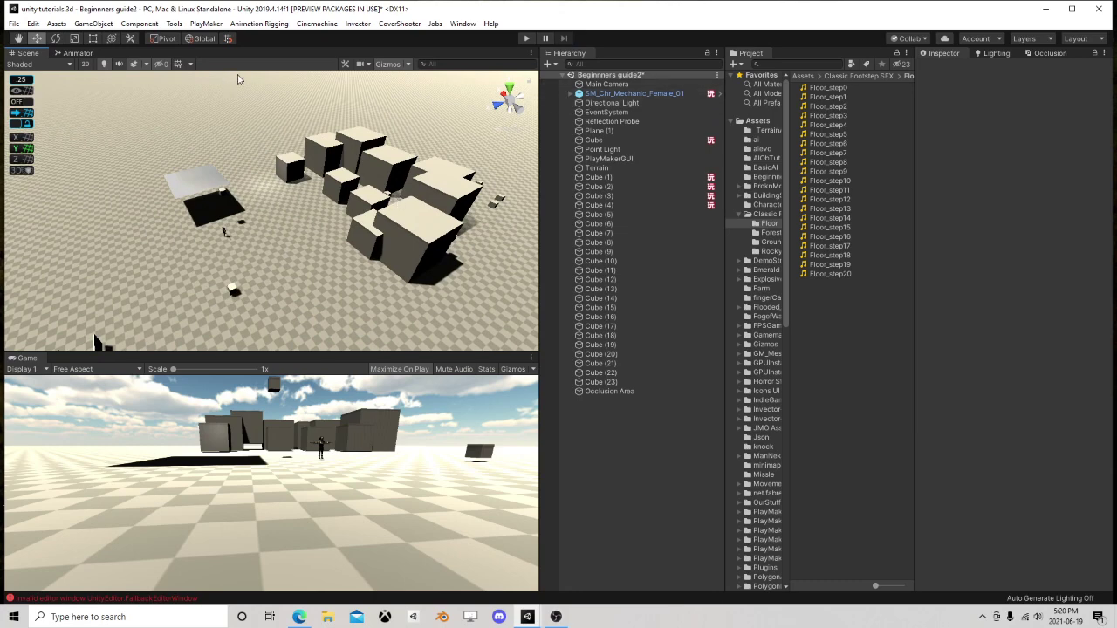
{"action": "left_click", "coordinate": [994, 57]}
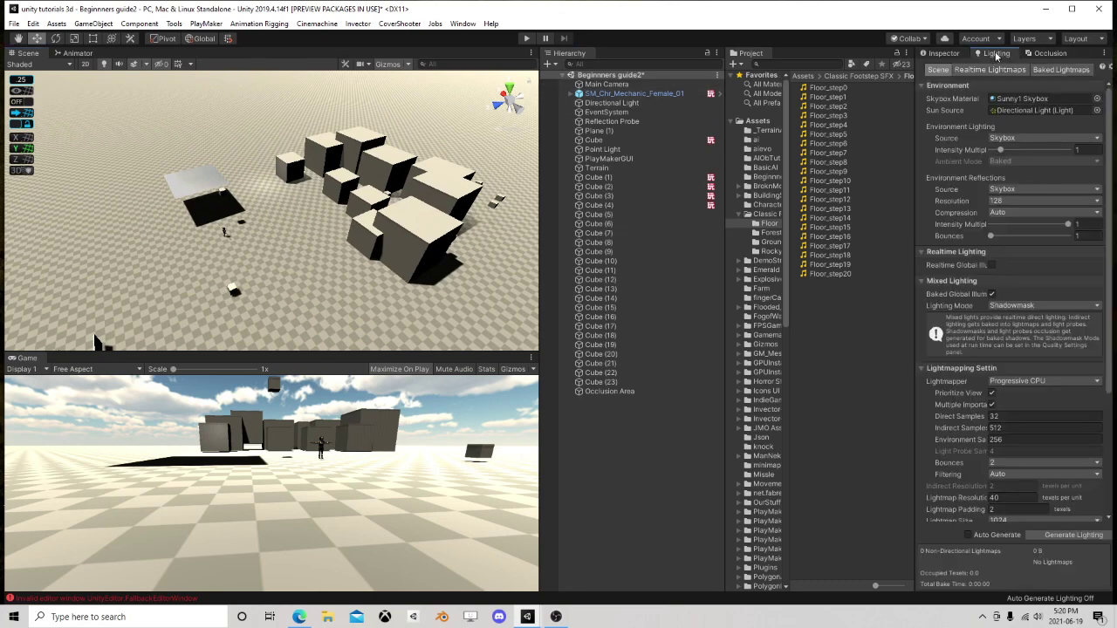
{"action": "left_click", "coordinate": [940, 54]}
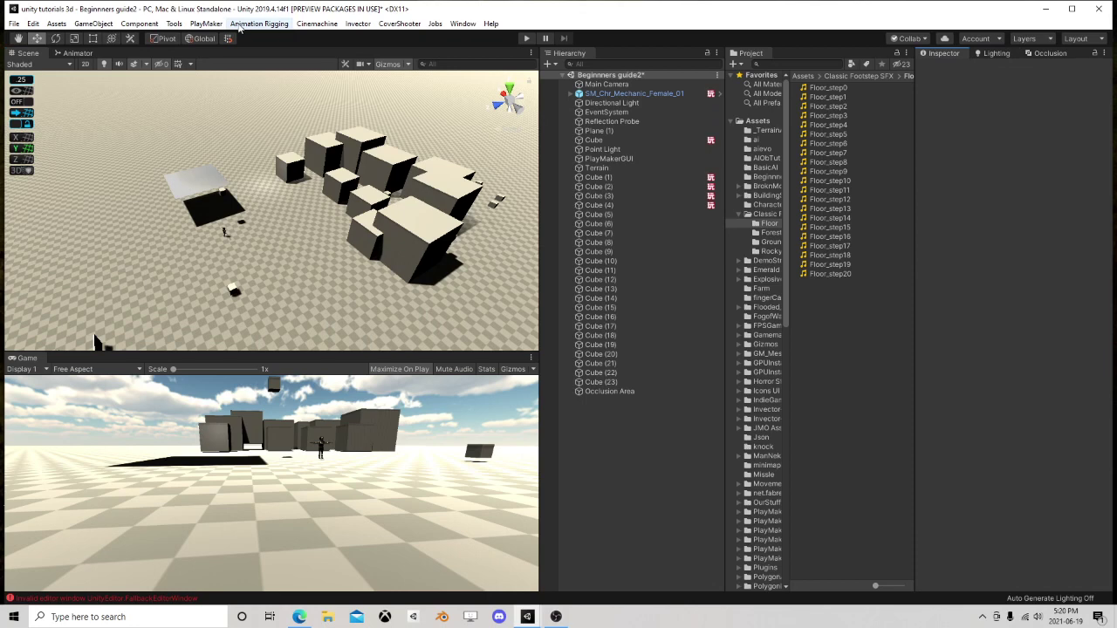
{"action": "left_click", "coordinate": [54, 24]}
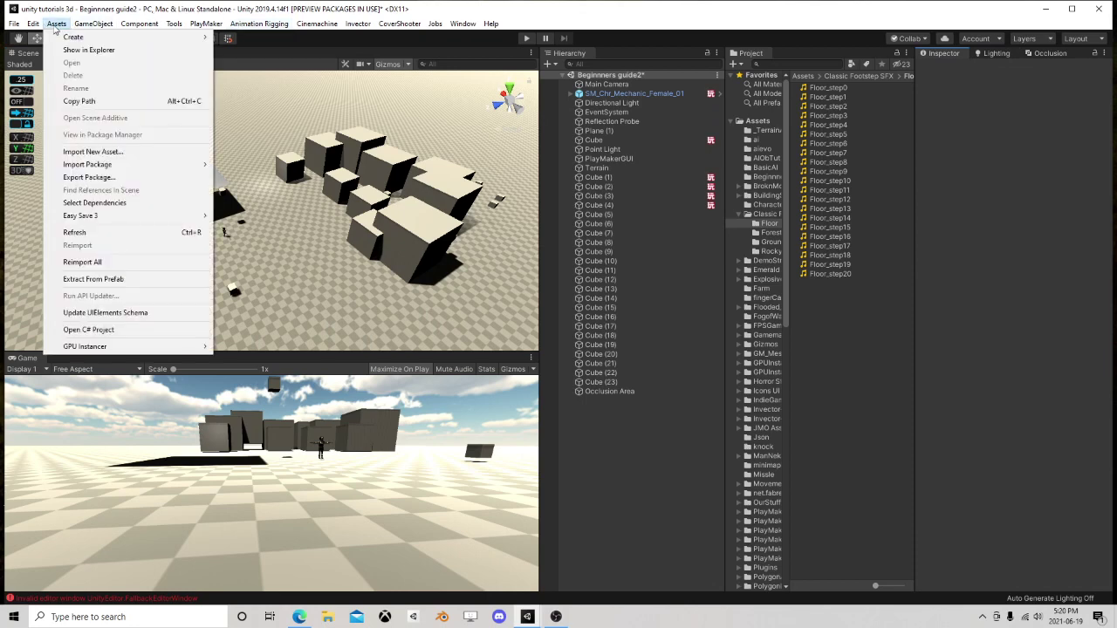
{"action": "left_click", "coordinate": [37, 27]}
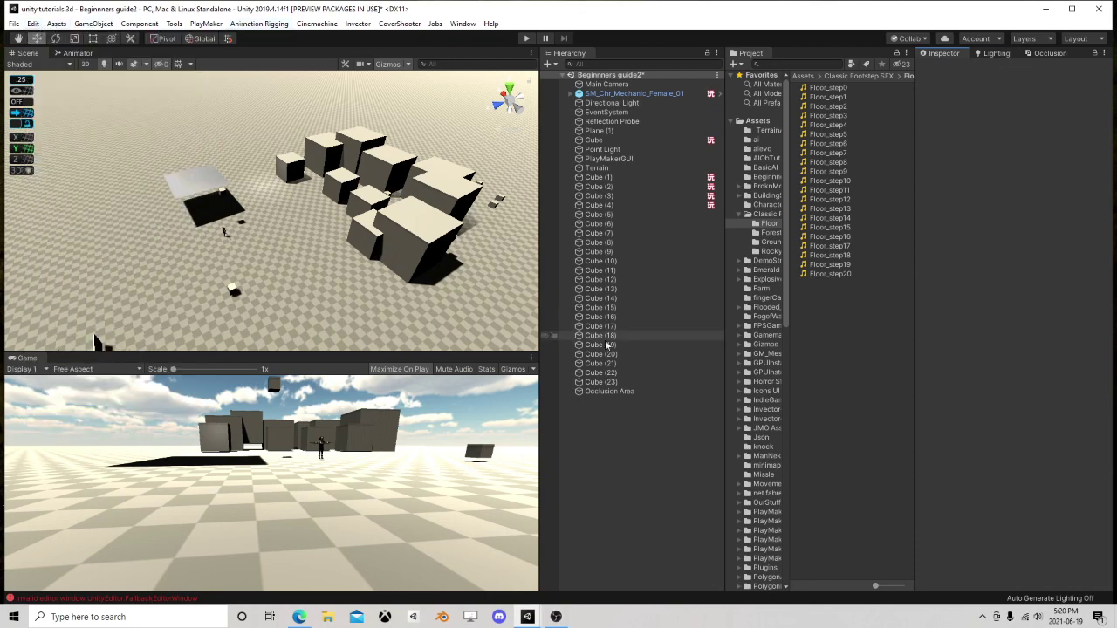
- Widen the Project window and collapse the Classic Footstep SFX folder in its folder tree
{"action": "left_click_drag", "start_coordinate": [725, 330], "coordinate": [722, 300]}
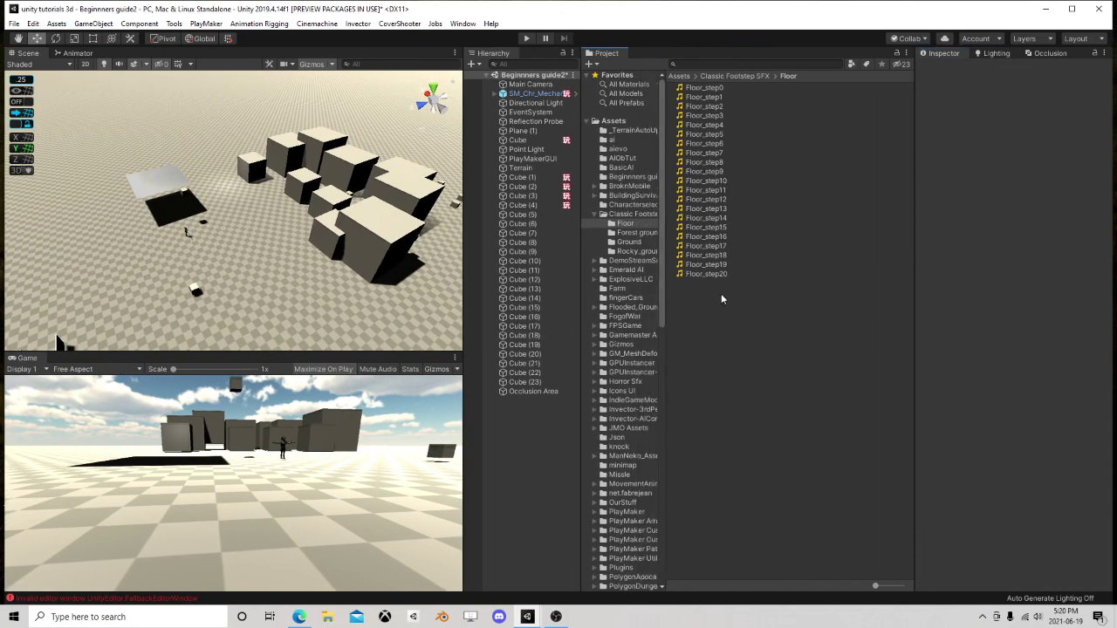
{"action": "left_click", "coordinate": [595, 215]}
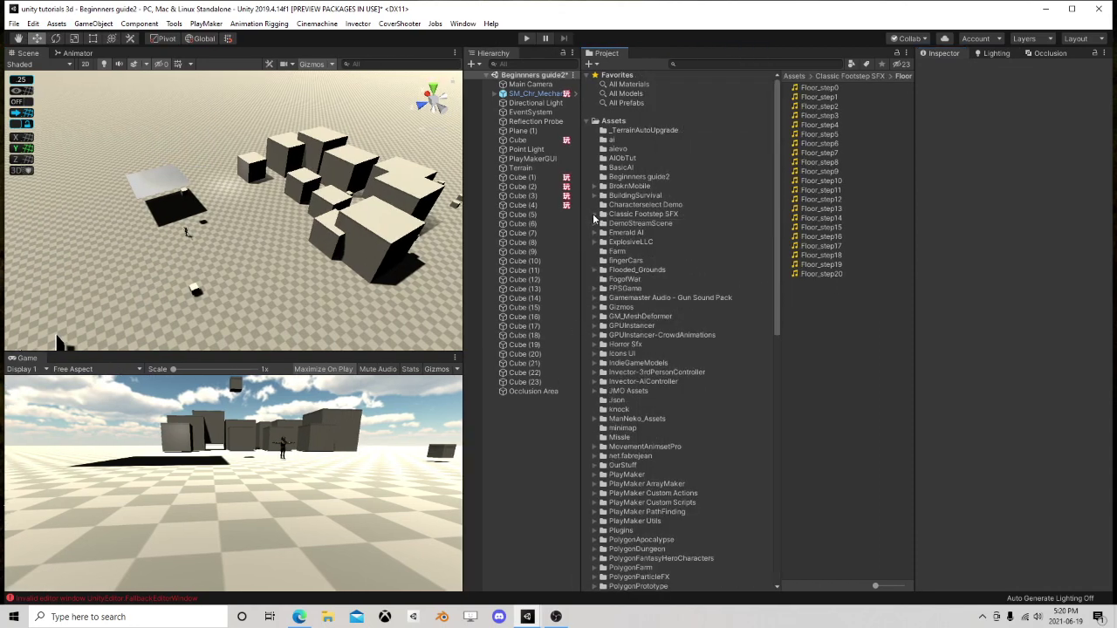
- Open the PlayMaker FSM of SM_Chr_Mechanic_Female_01 and examine the actions in State 2 under the FootStep event
{"action": "left_click", "coordinate": [537, 93]}
{"action": "scroll", "coordinate": [1051, 407], "scroll_direction": "down", "scroll_amount": 2}
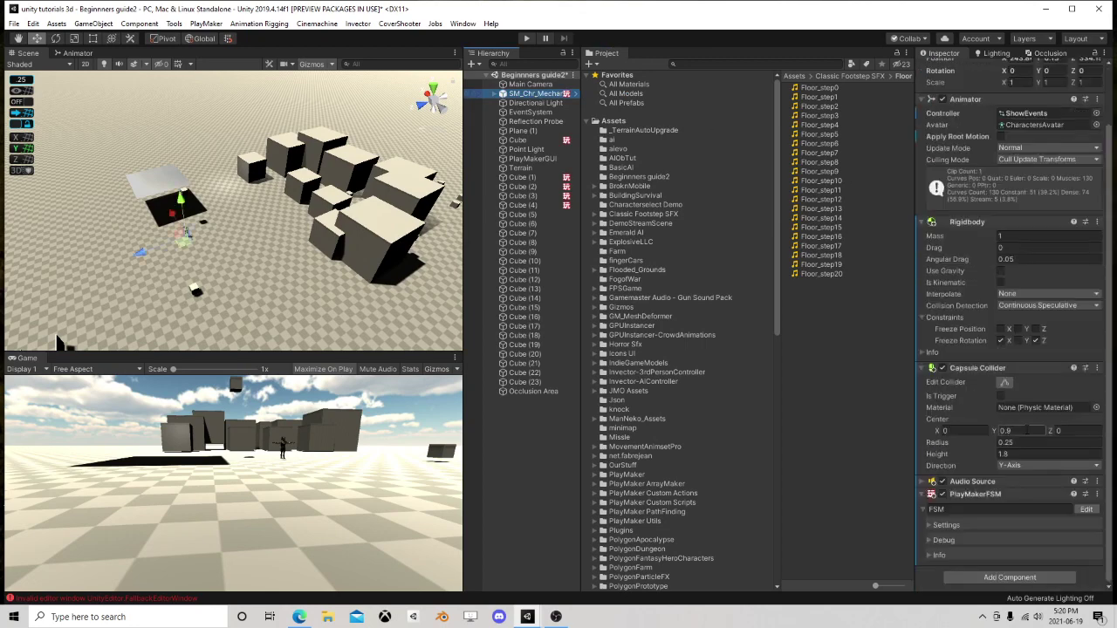
{"action": "left_click", "coordinate": [1091, 513]}
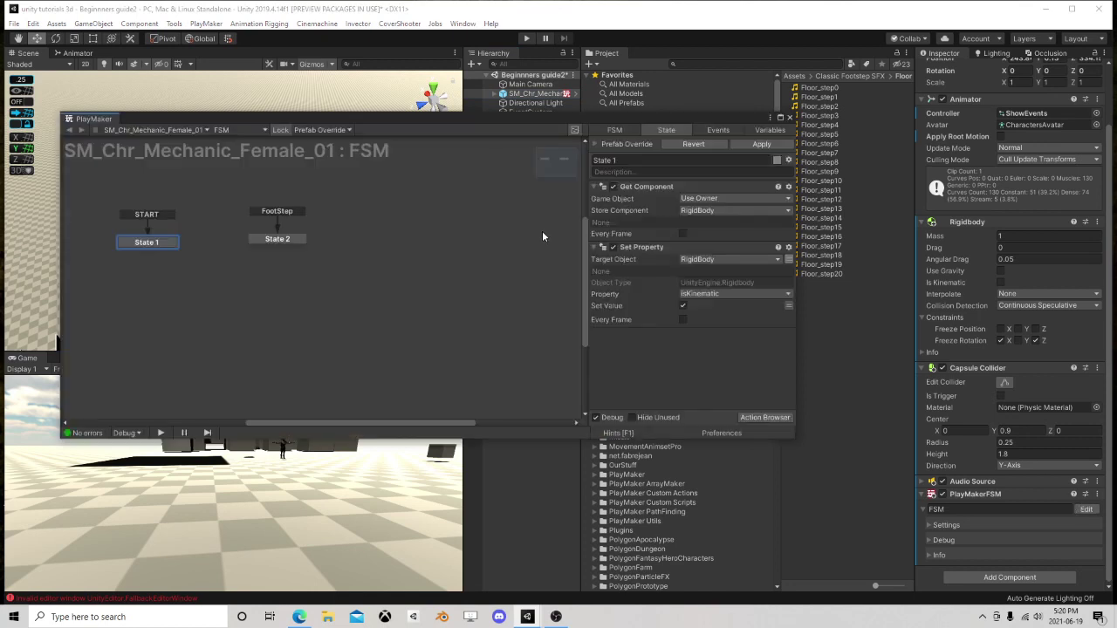
{"action": "left_click", "coordinate": [295, 239]}
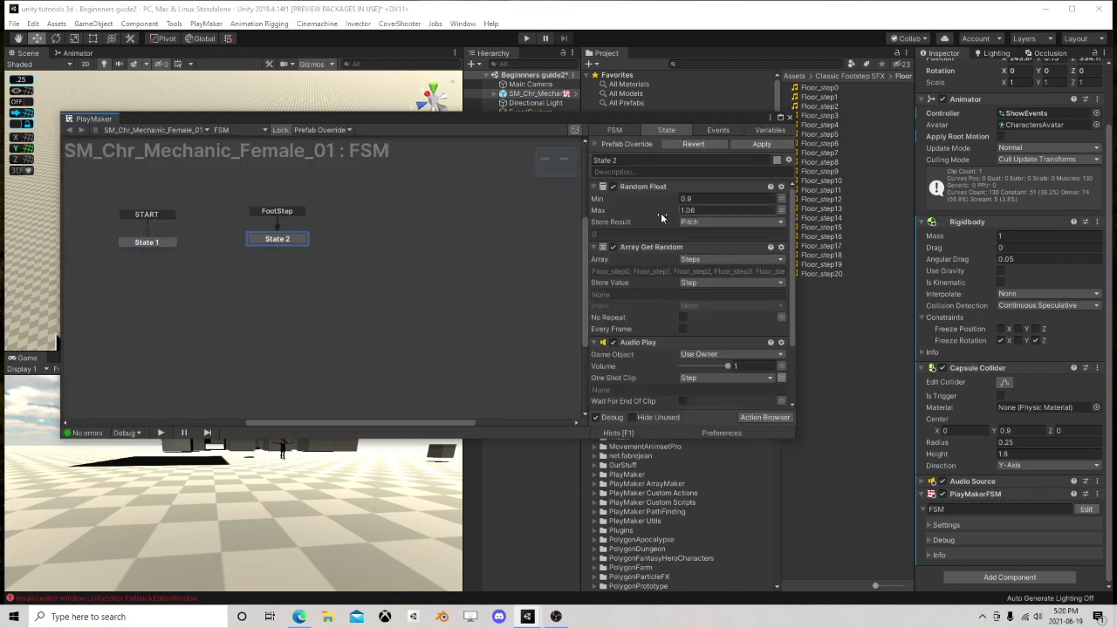
- Add a new empty state beside State 2 in the character's FSM and view its transition options
{"action": "right_click", "coordinate": [336, 237]}
{"action": "left_click", "coordinate": [371, 243]}
{"action": "right_click", "coordinate": [363, 243]}
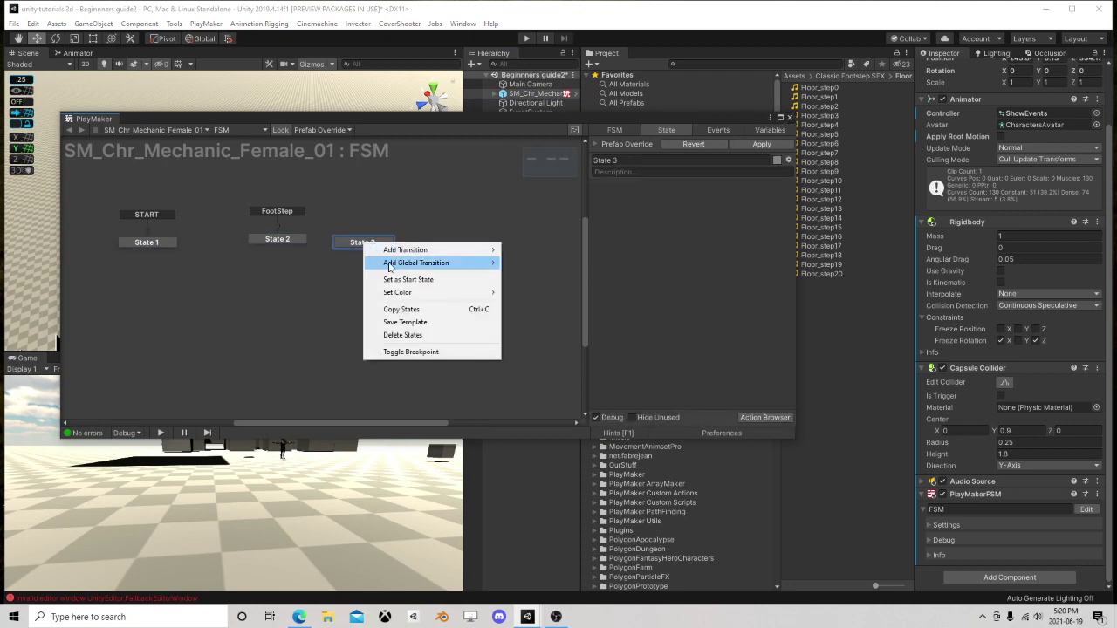
{"action": "left_click", "coordinate": [487, 230]}
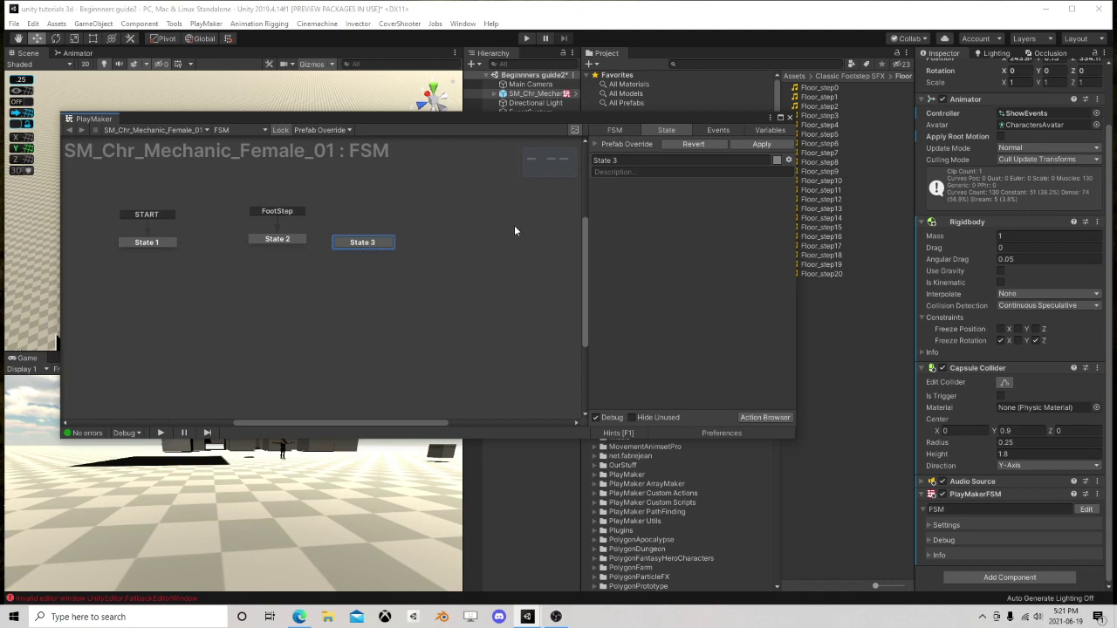
- Close the PlayMaker editor and switch to OBS
{"action": "left_click", "coordinate": [790, 117]}
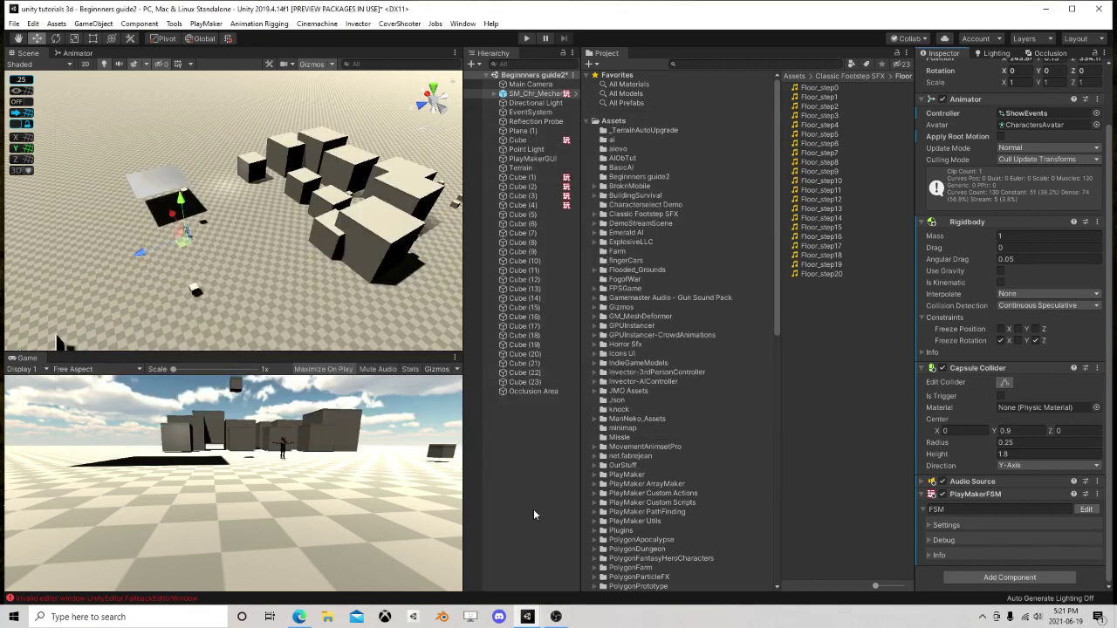
{"action": "left_click", "coordinate": [555, 616]}
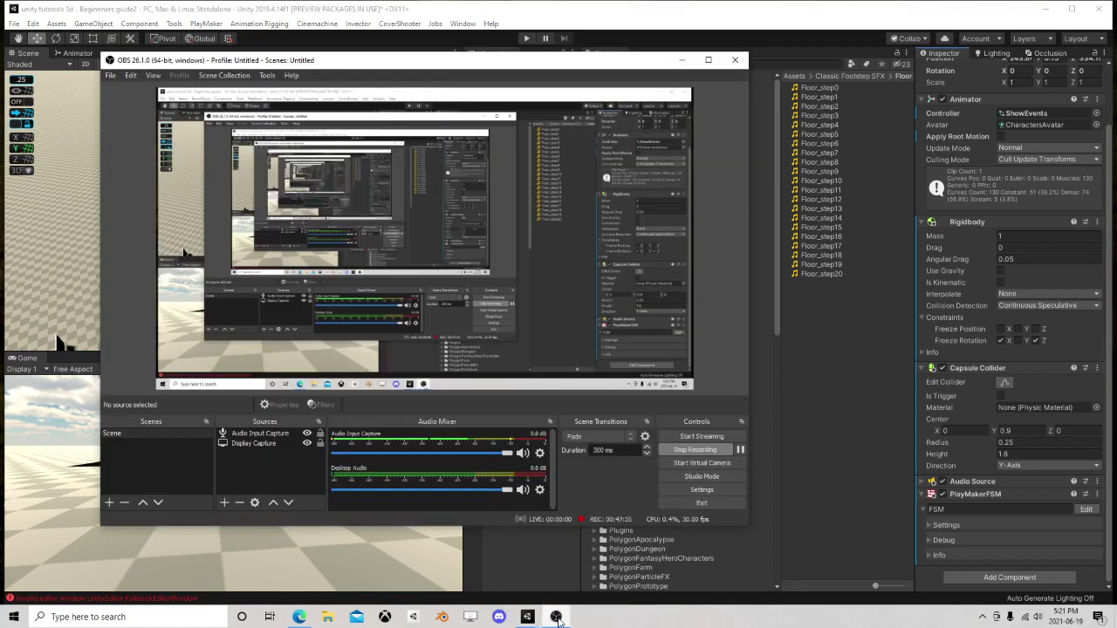